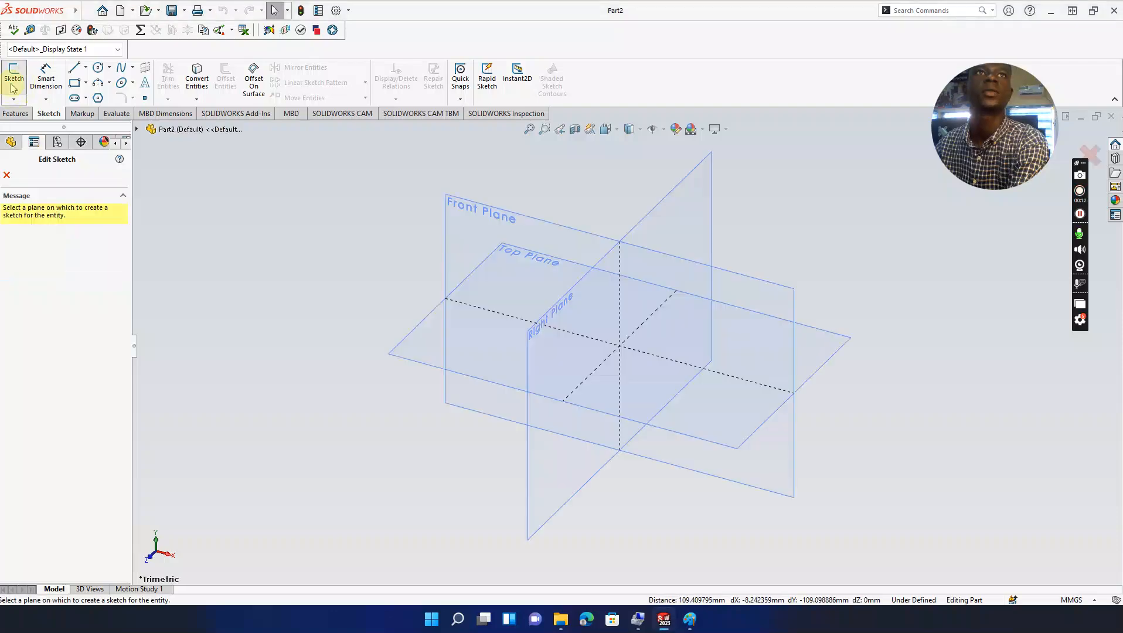
Step: Start Sketch1 on the Front Plane, viewed straight on
left_click(464, 217)
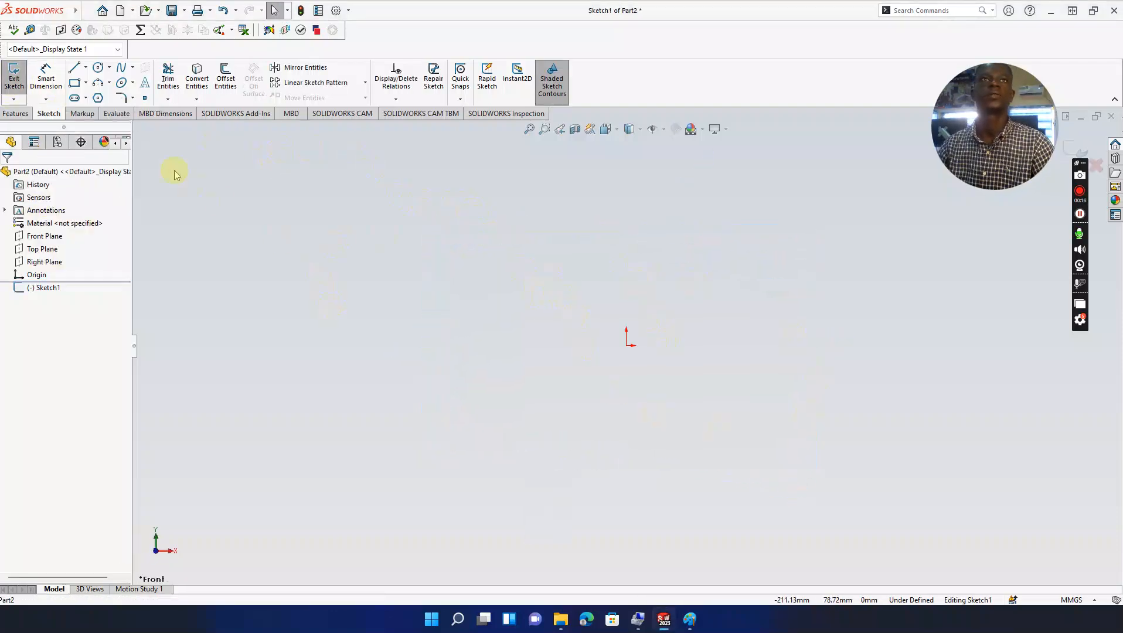
left_click(689, 618)
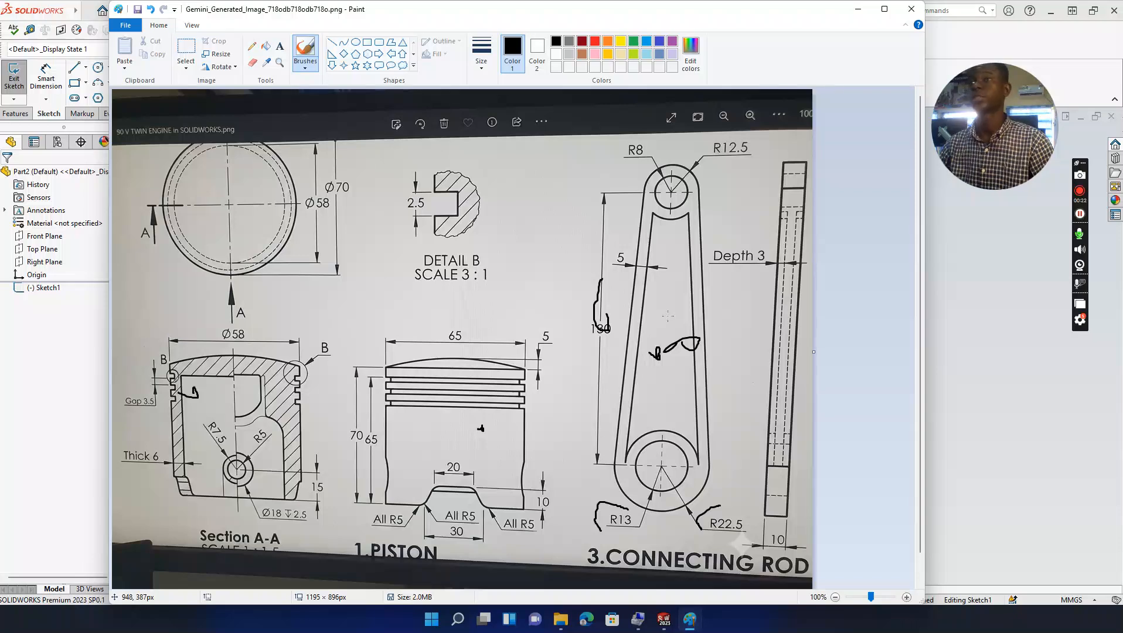
left_click(860, 10)
Step: Draw a small circle centred above the origin
left_click(99, 68)
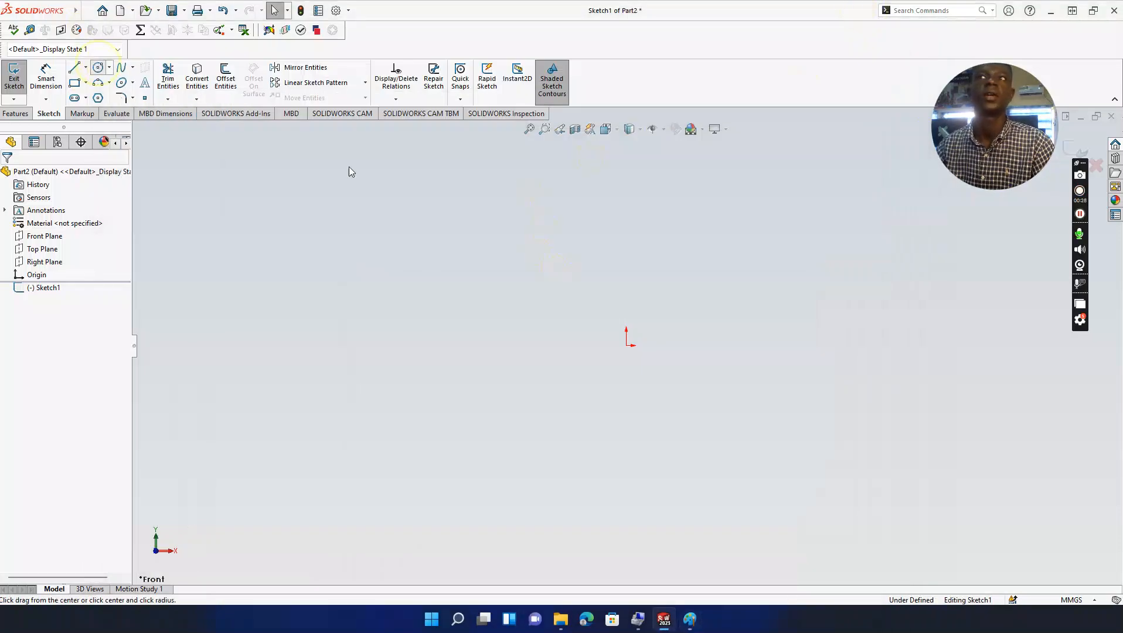
left_click(626, 219)
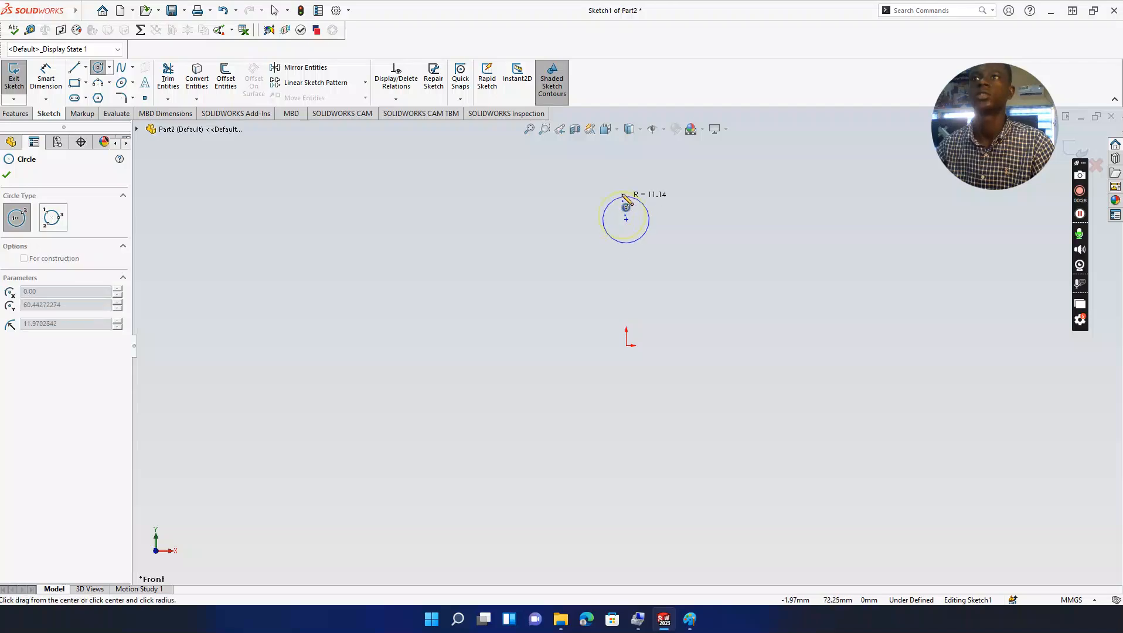
left_click(626, 191)
key("Escape")
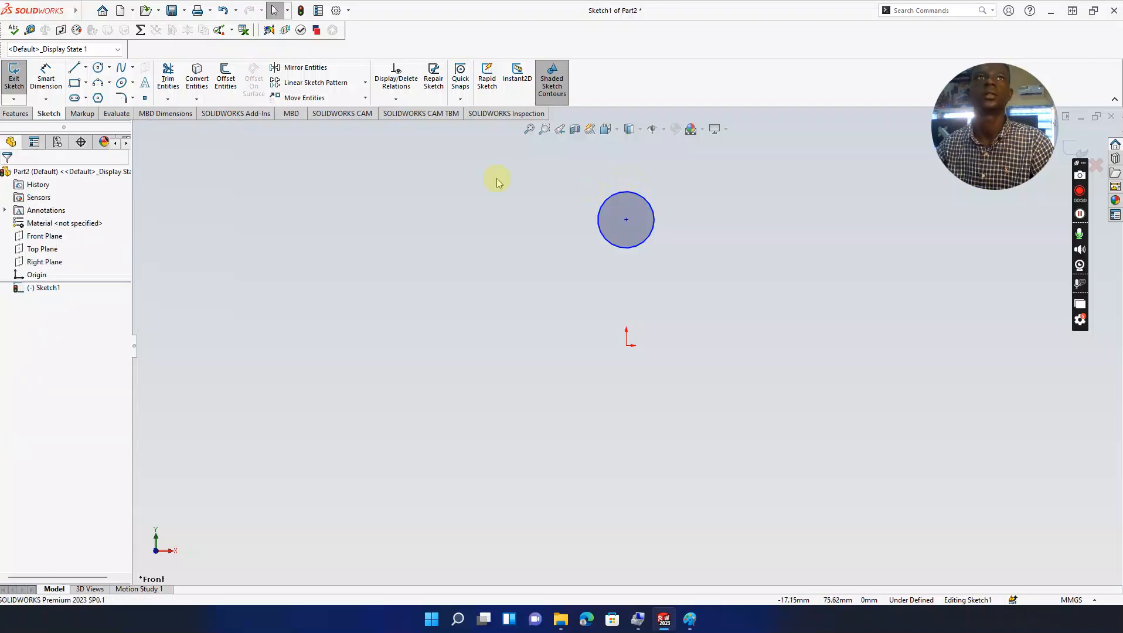
Step: Draw left and right side lines slanting outward from near the circle down to the bottom
left_click(74, 67)
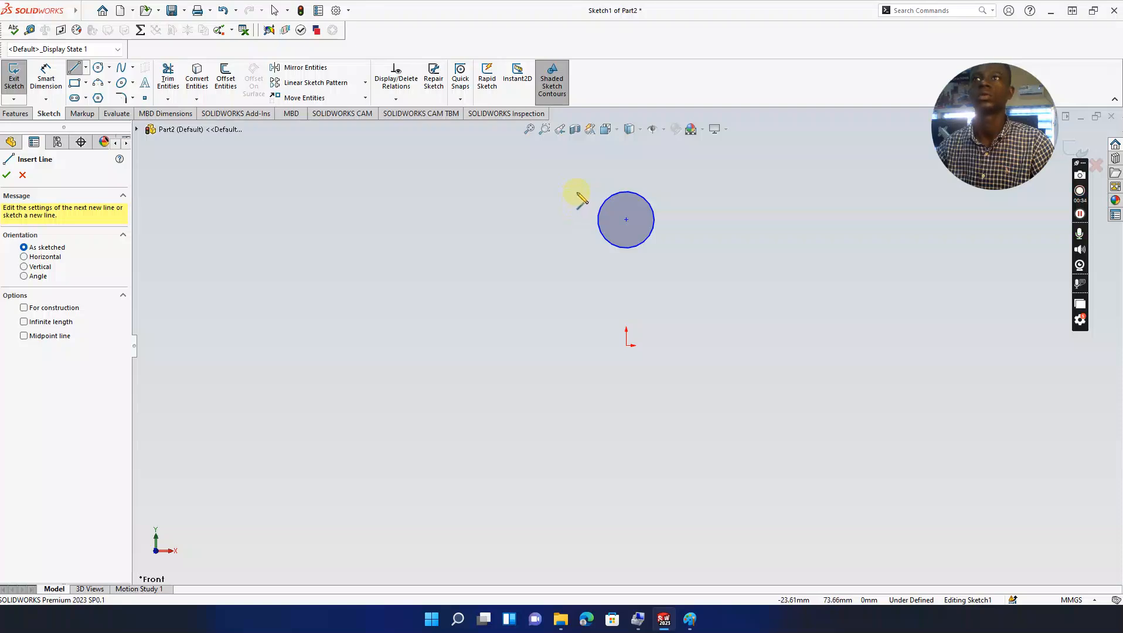
left_click(577, 192)
left_click(516, 469)
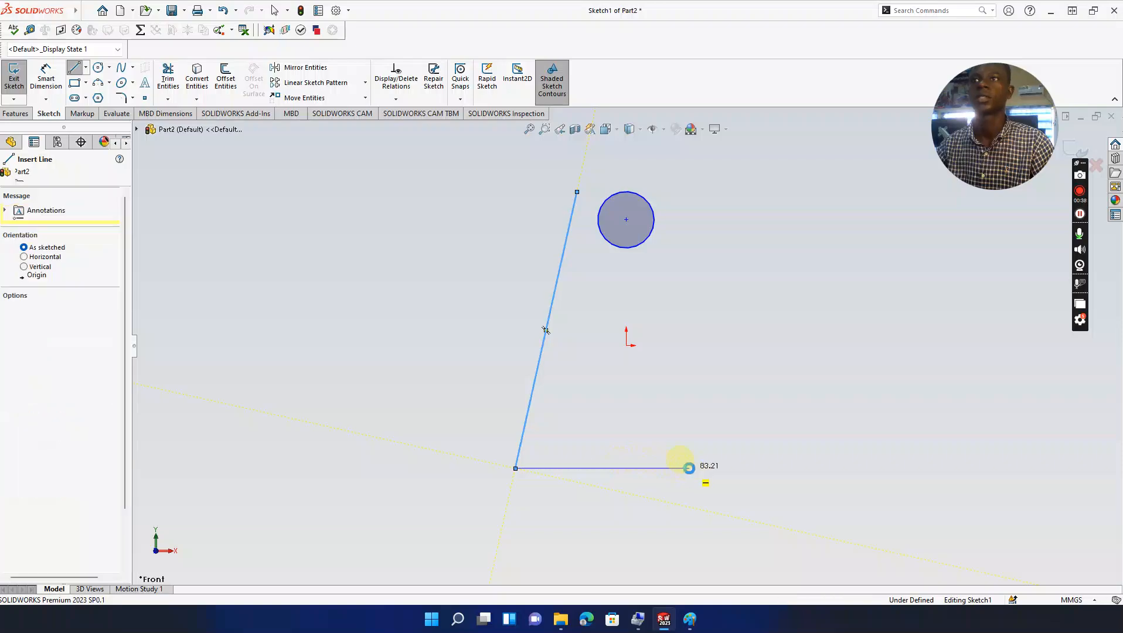
key("Escape")
left_click(74, 67)
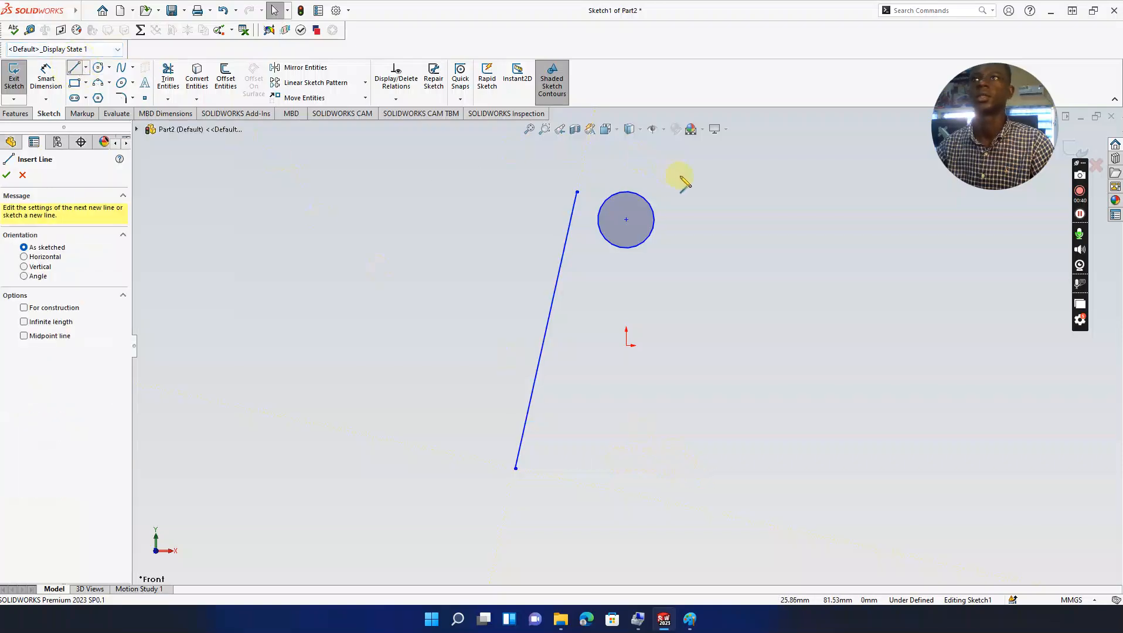
left_click(679, 192)
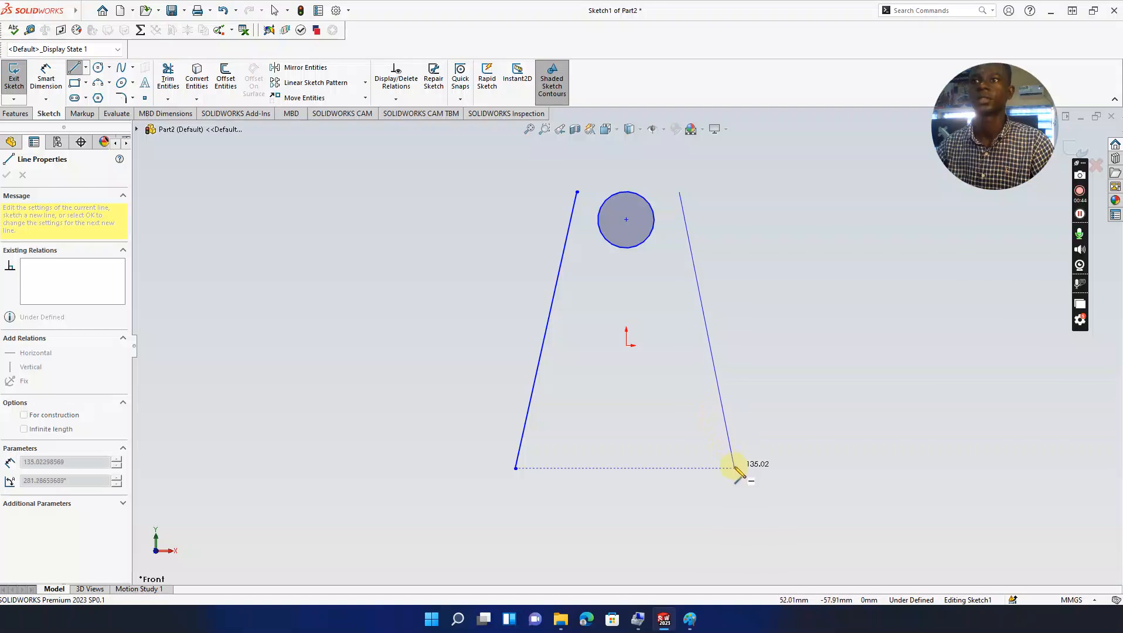
left_click(734, 468)
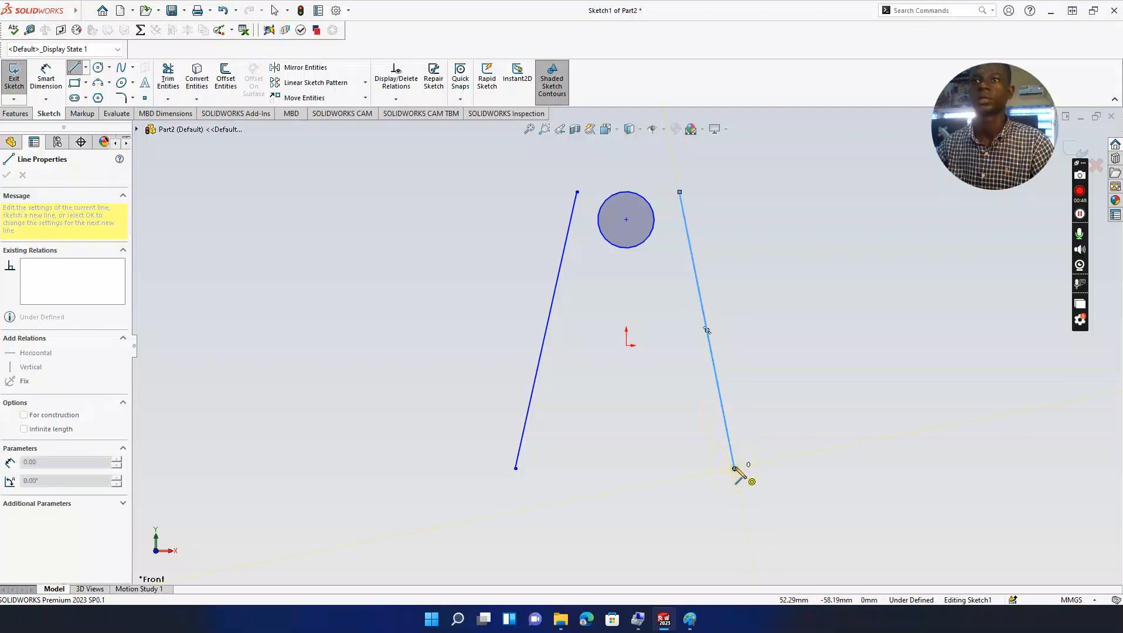
key("Escape")
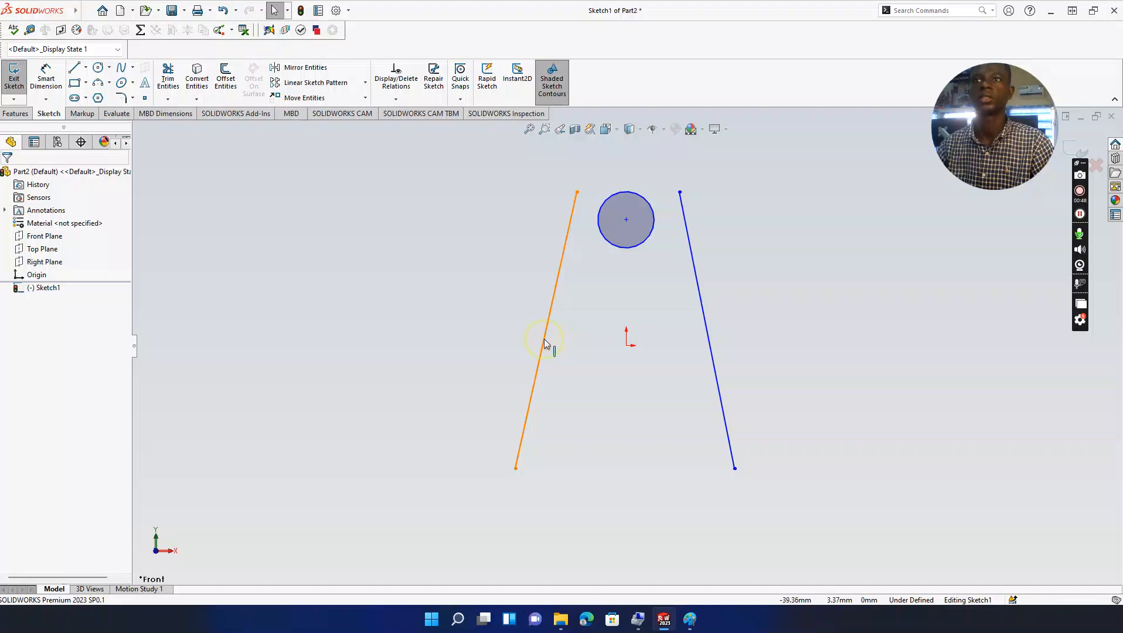
Step: Drag both side lines' bottom endpoints down so they sit level at about y = -66.63 mm
left_click(544, 339)
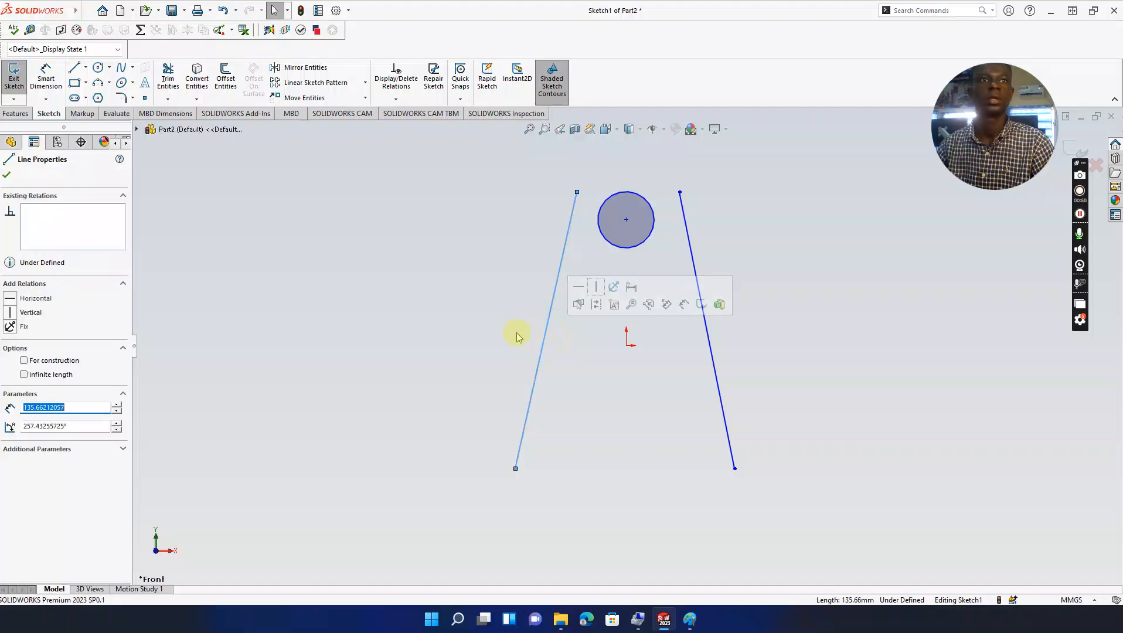
left_click(351, 329)
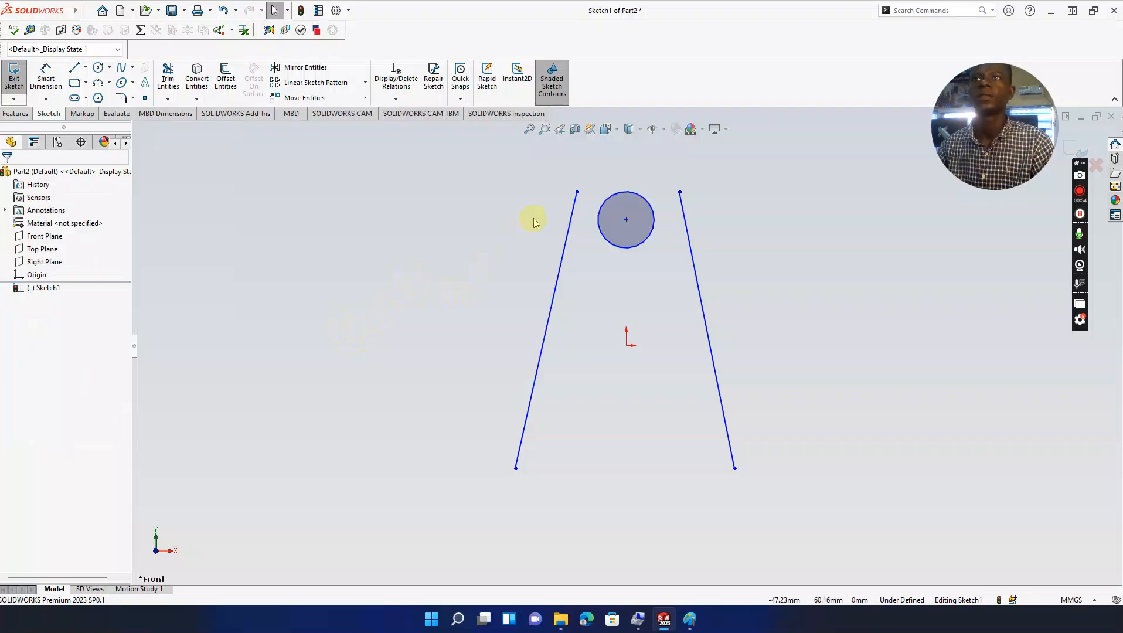
left_click_drag(516, 470, 509, 484)
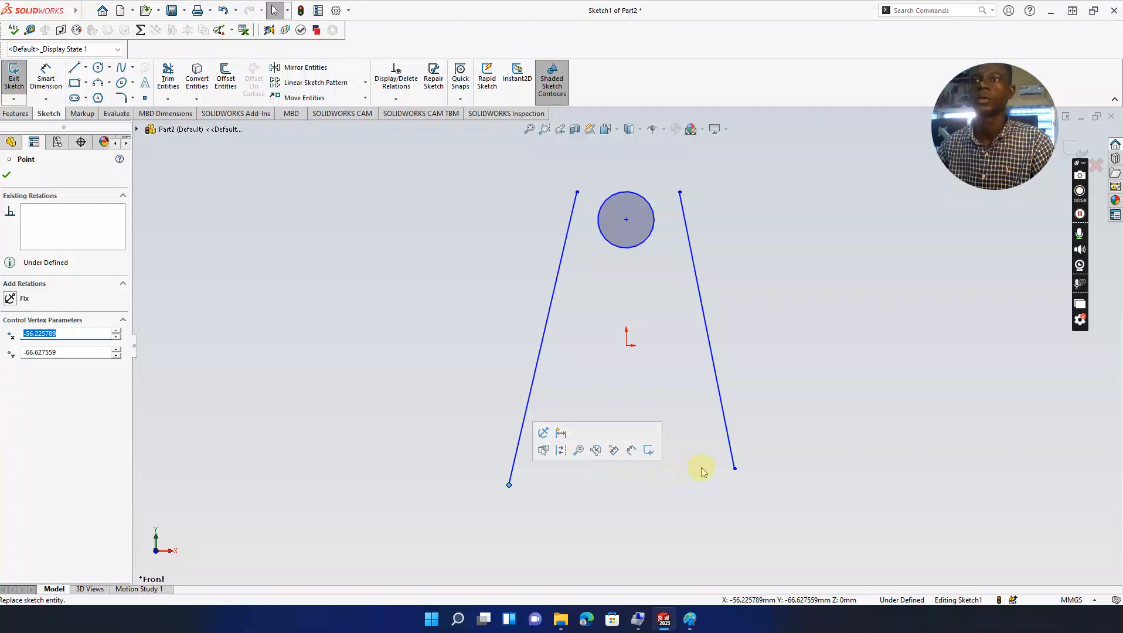
left_click(739, 476)
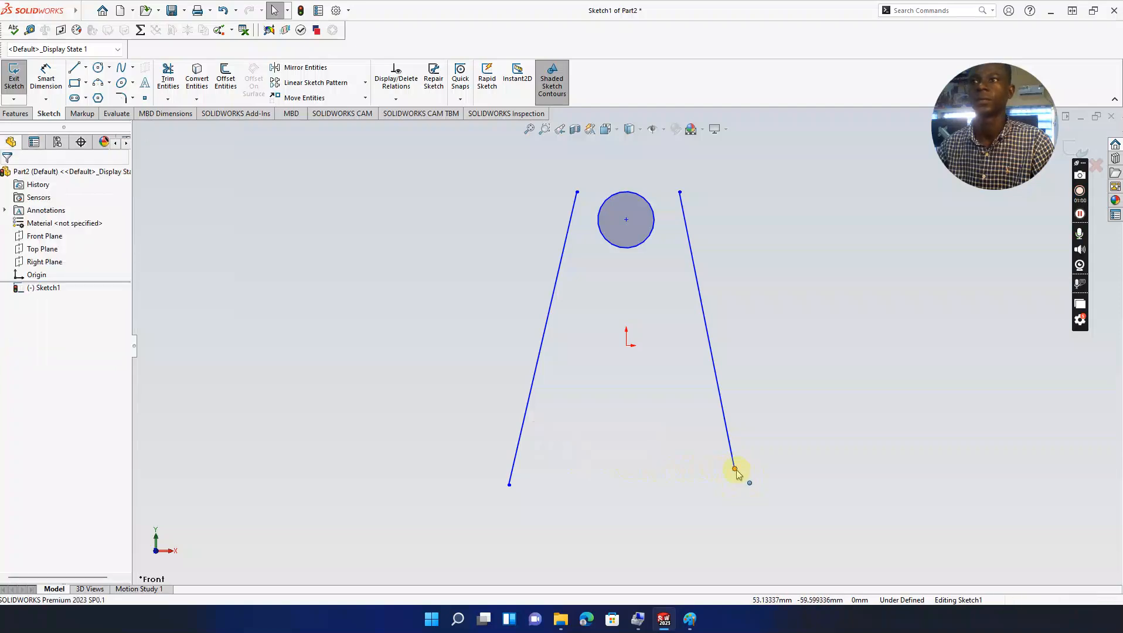
left_click(736, 470)
left_click_drag(736, 473, 740, 490)
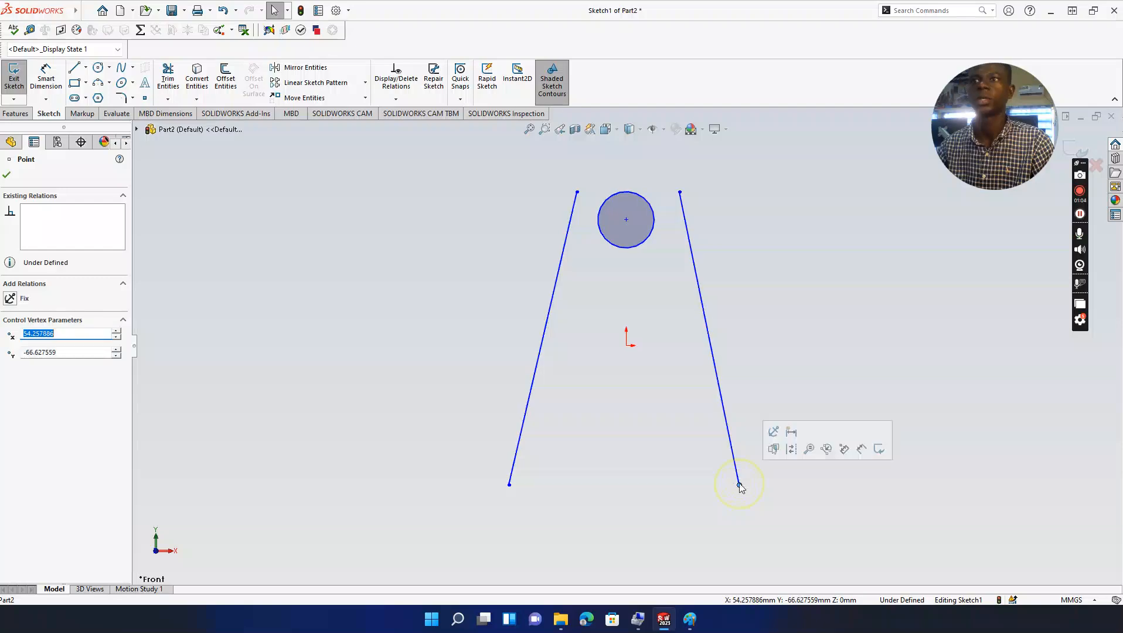
left_click(765, 285)
Step: Draw a 3-point arc over the top line ends and a wider arc across the bottom ends
left_click(98, 82)
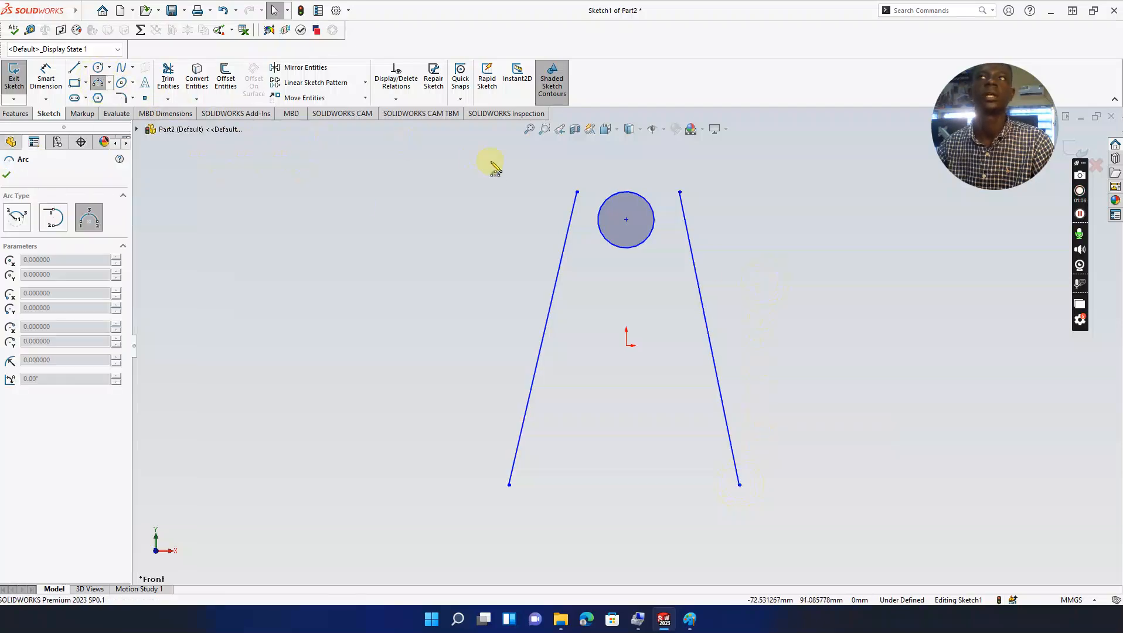
left_click(577, 193)
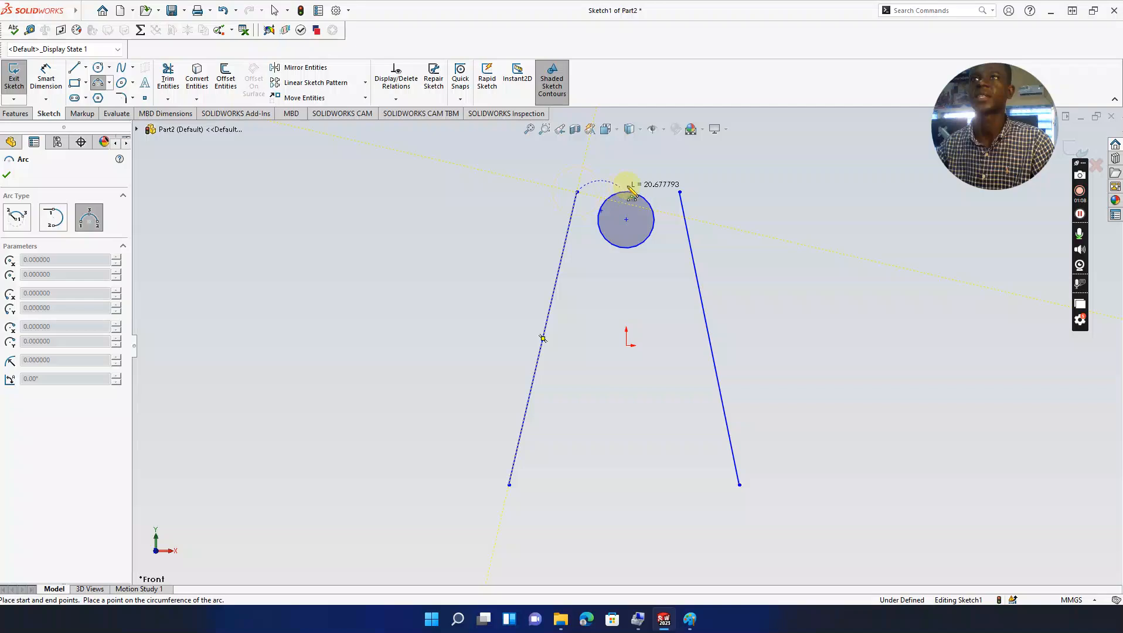
left_click(680, 193)
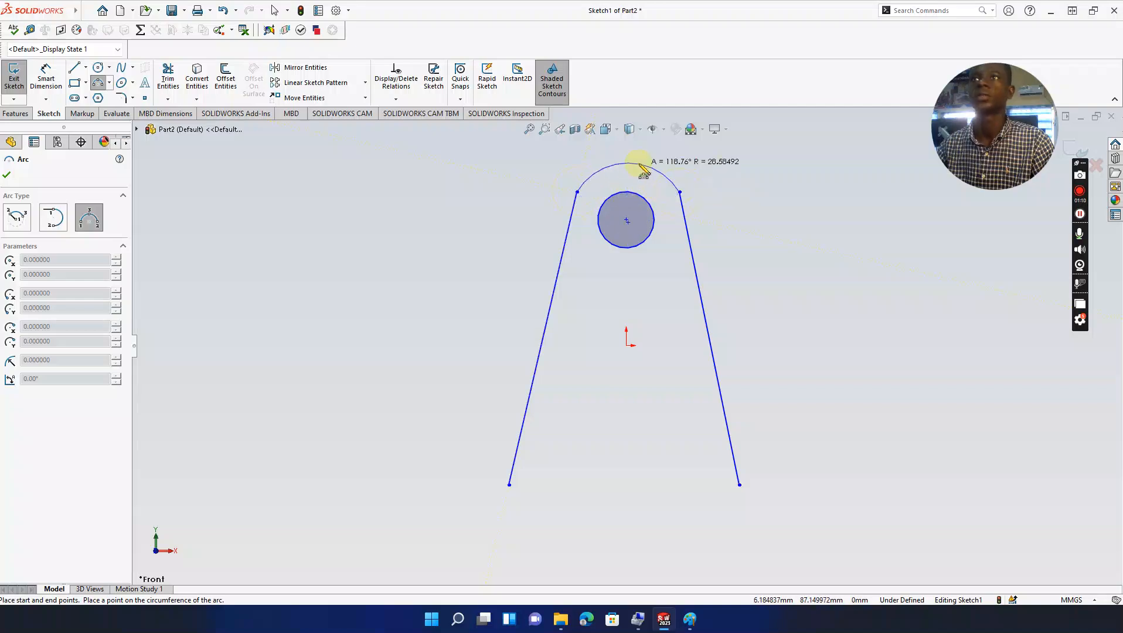
left_click(639, 169)
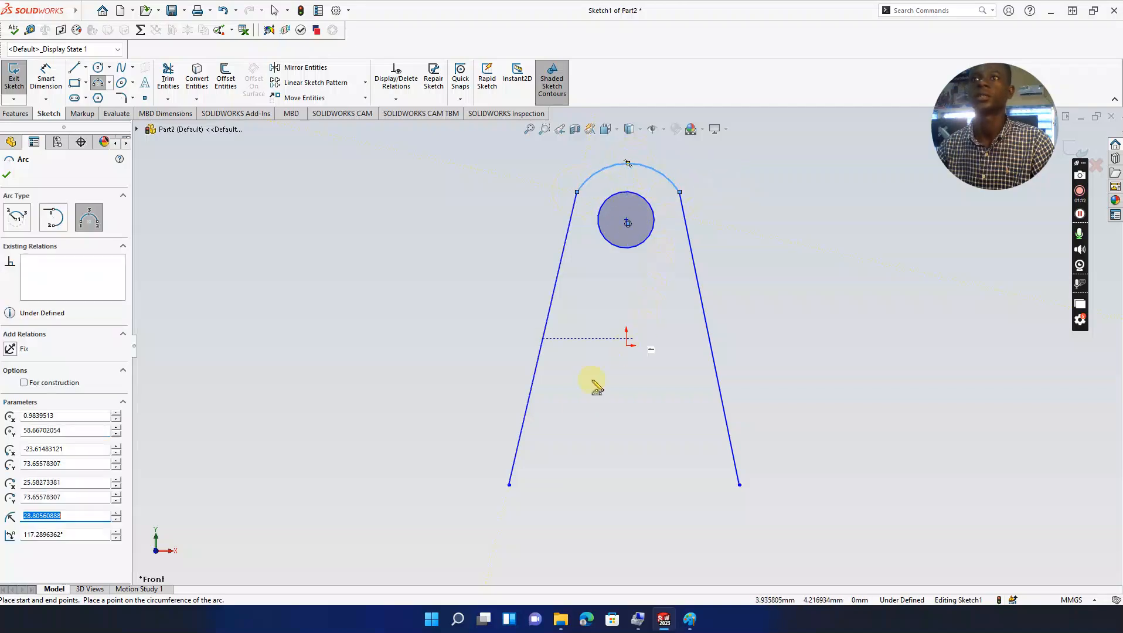
left_click(509, 485)
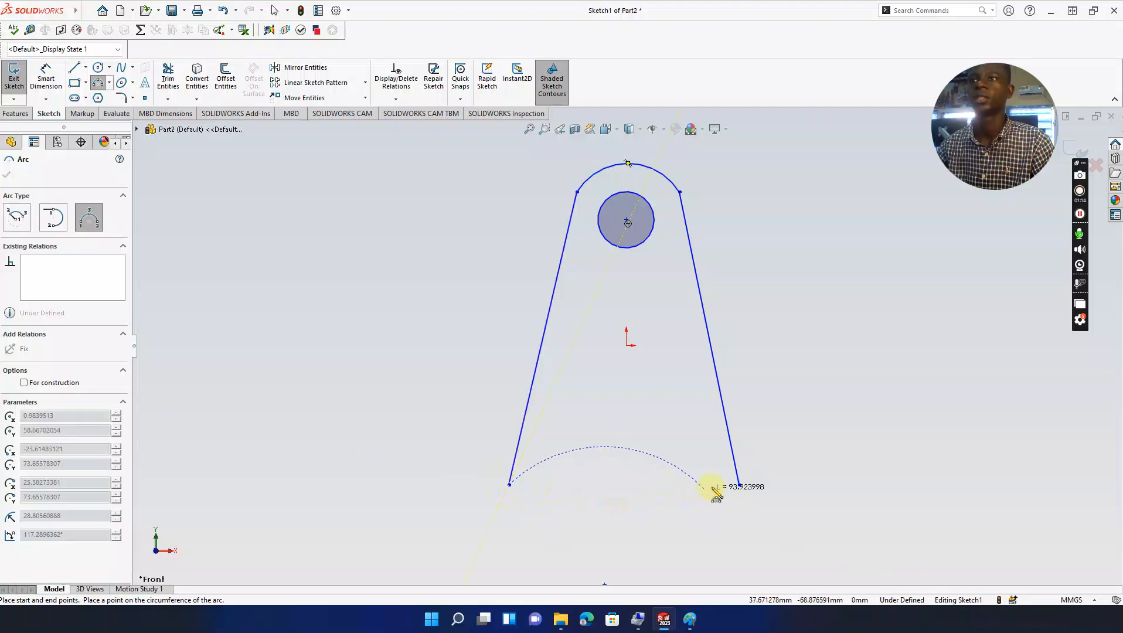
left_click(740, 485)
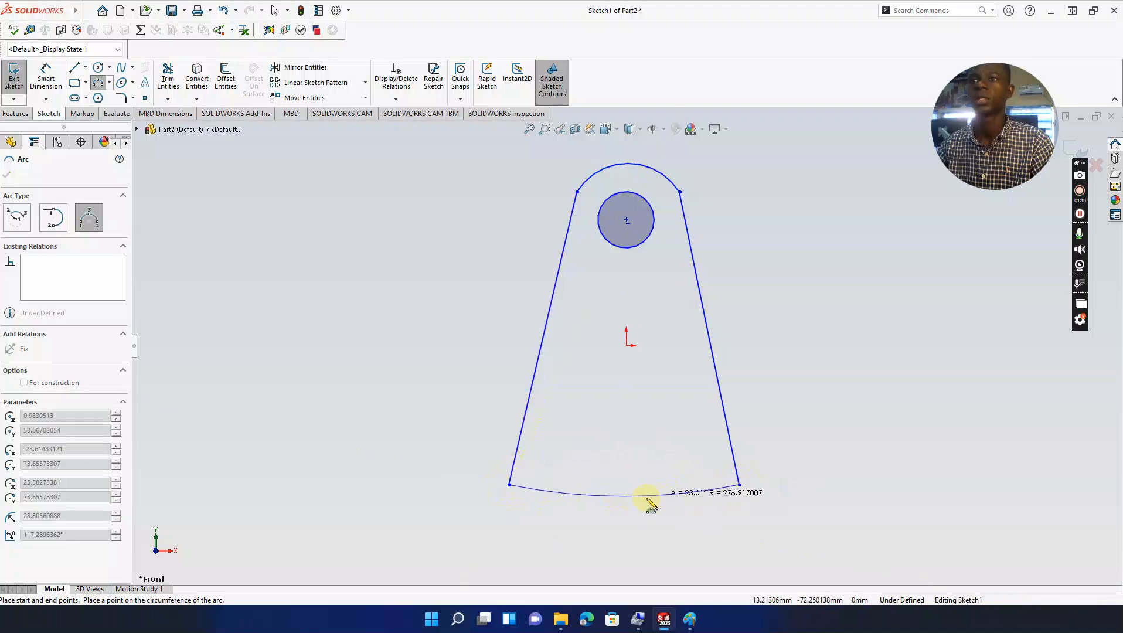
left_click(626, 545)
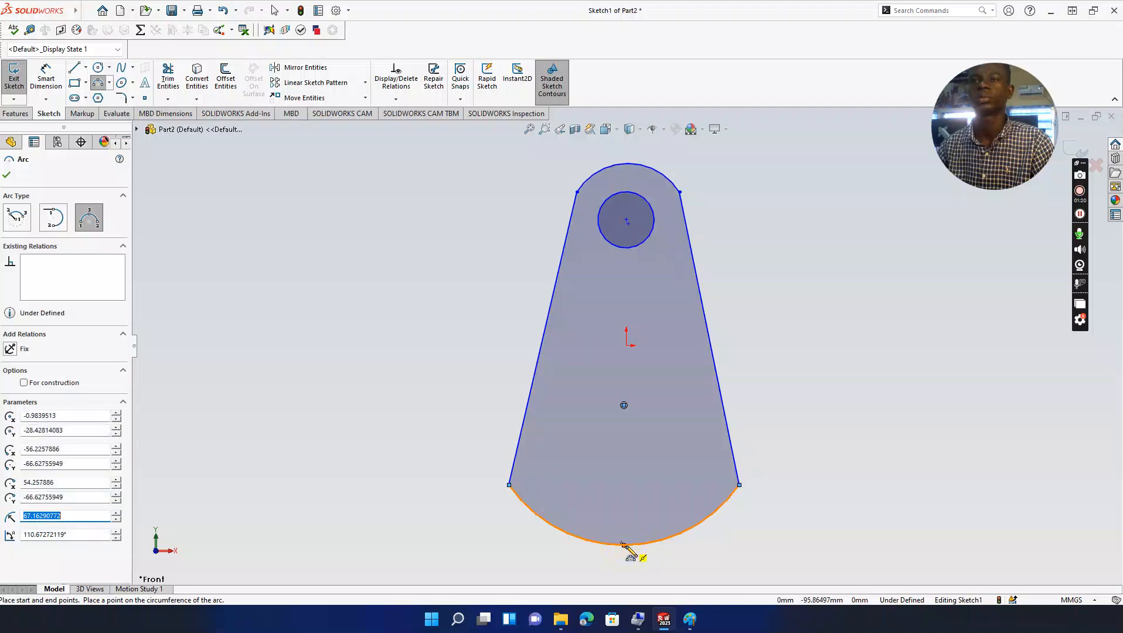
key("Escape")
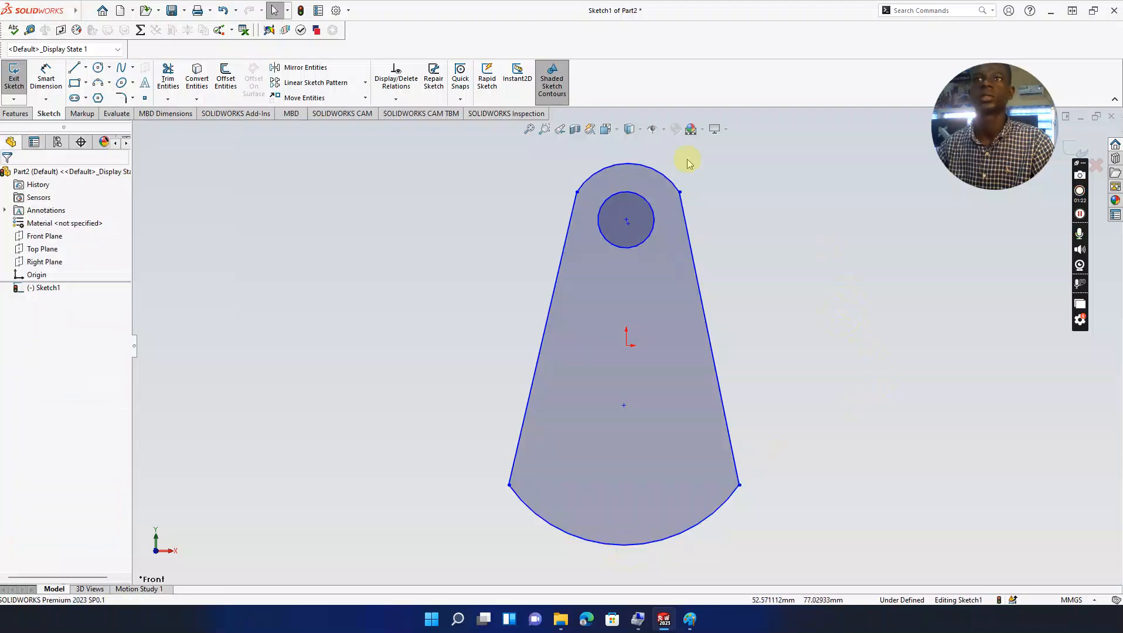
Step: Draw a lower circle near the bottom matching the upper circle's radius of about 13.49 mm
left_click(99, 70)
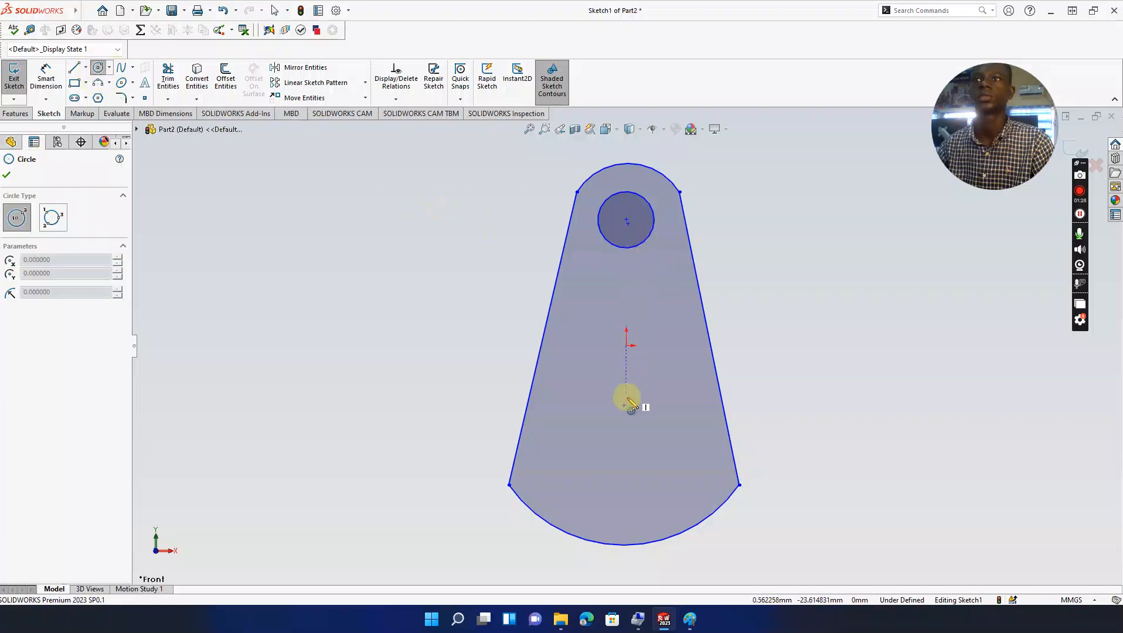
left_click(624, 477)
left_click(630, 457)
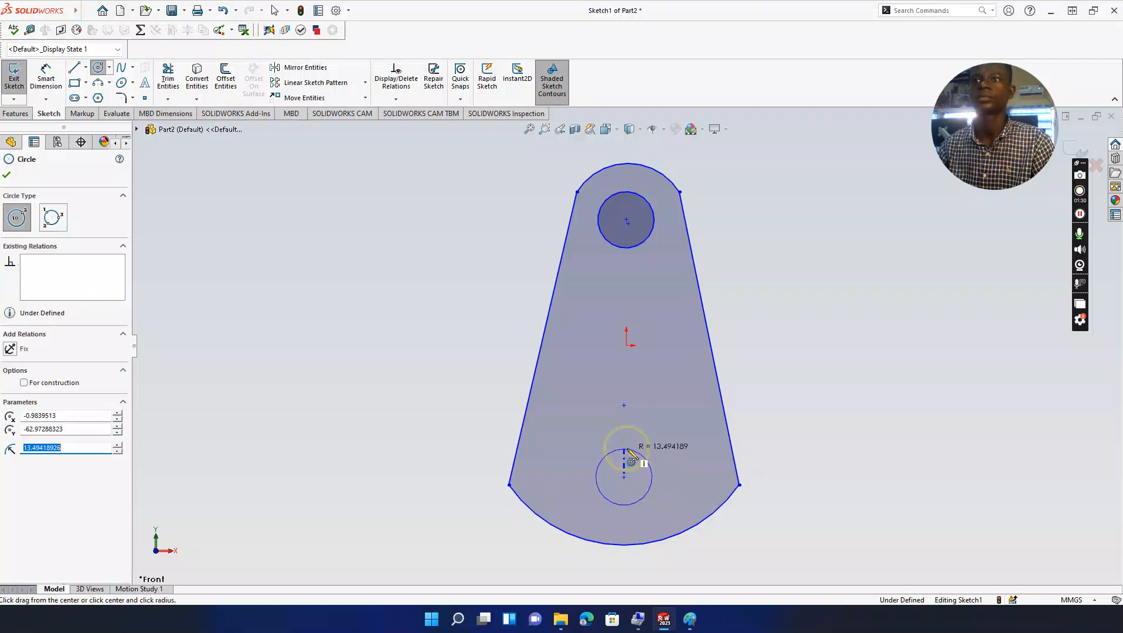
key("Escape")
Step: Inspect the upper circle's radius and centre, then select both hole centres
left_click(626, 221)
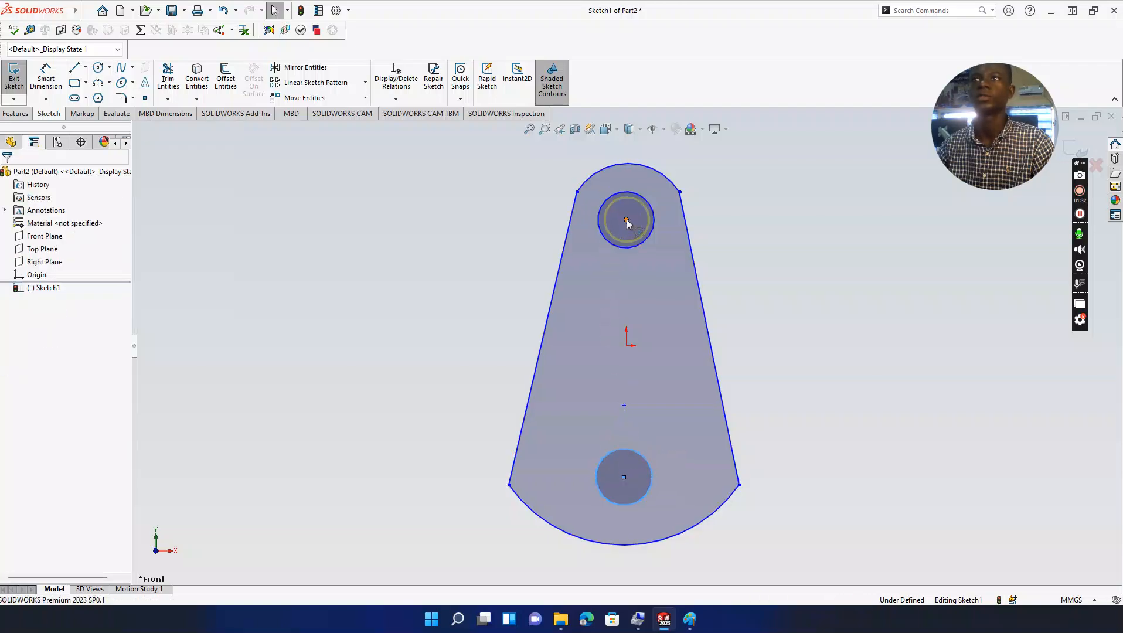
left_click(802, 240)
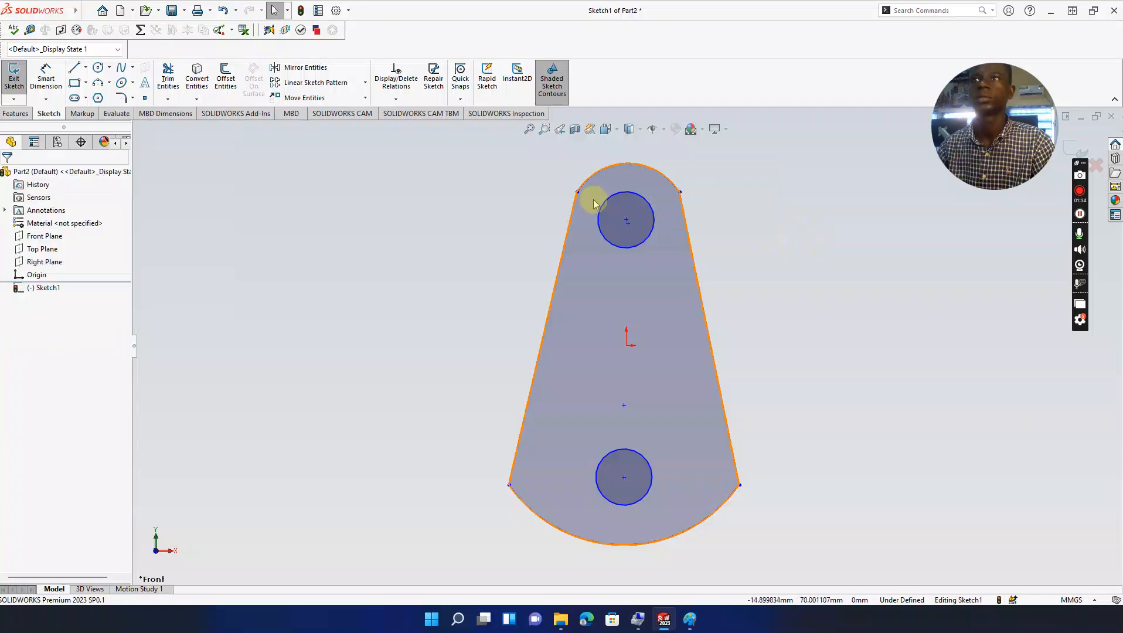
left_click(609, 202)
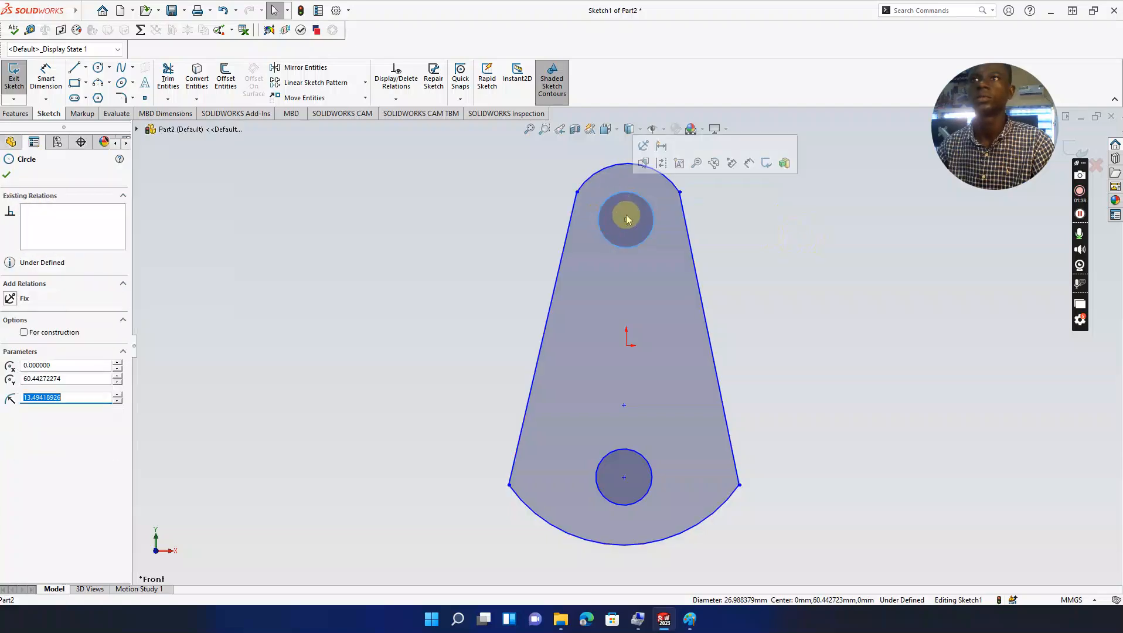
left_click(627, 221)
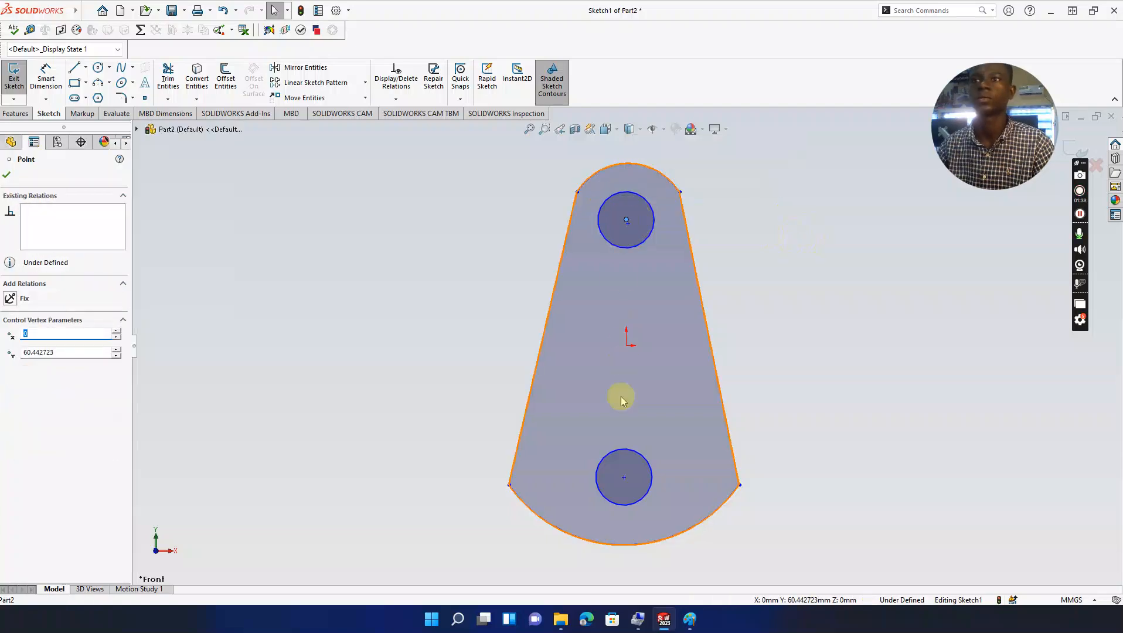
left_click(623, 477, "ctrl")
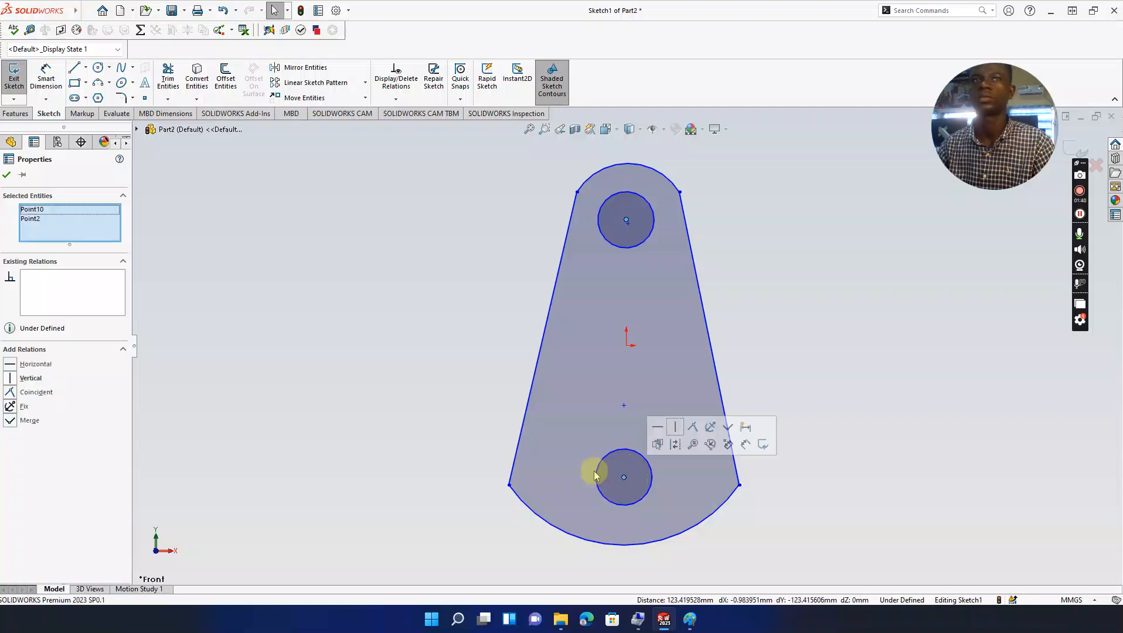
Step: Add vertical relations between the two hole centres and between the origin and lower centre
left_click(13, 379)
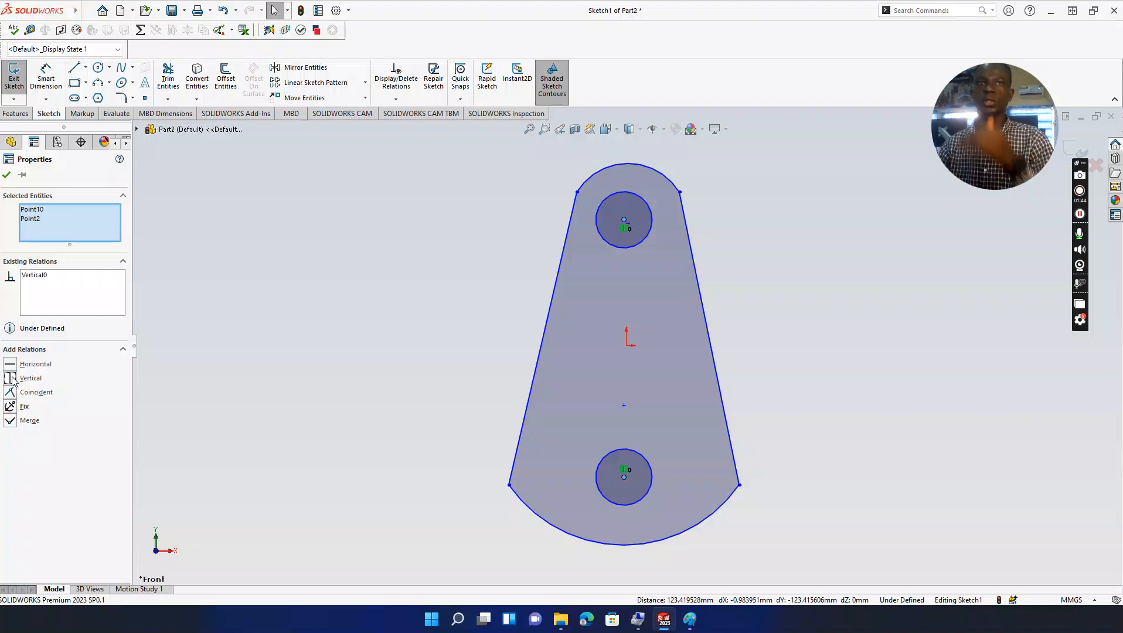
left_click(887, 333)
left_click(626, 345)
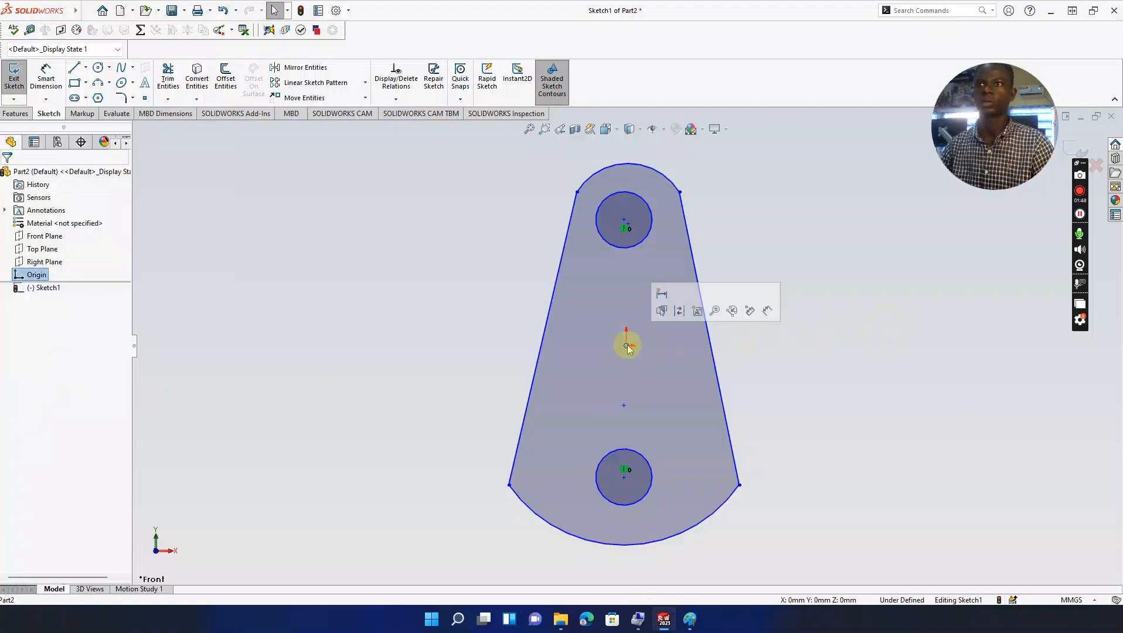
left_click(623, 477, "ctrl")
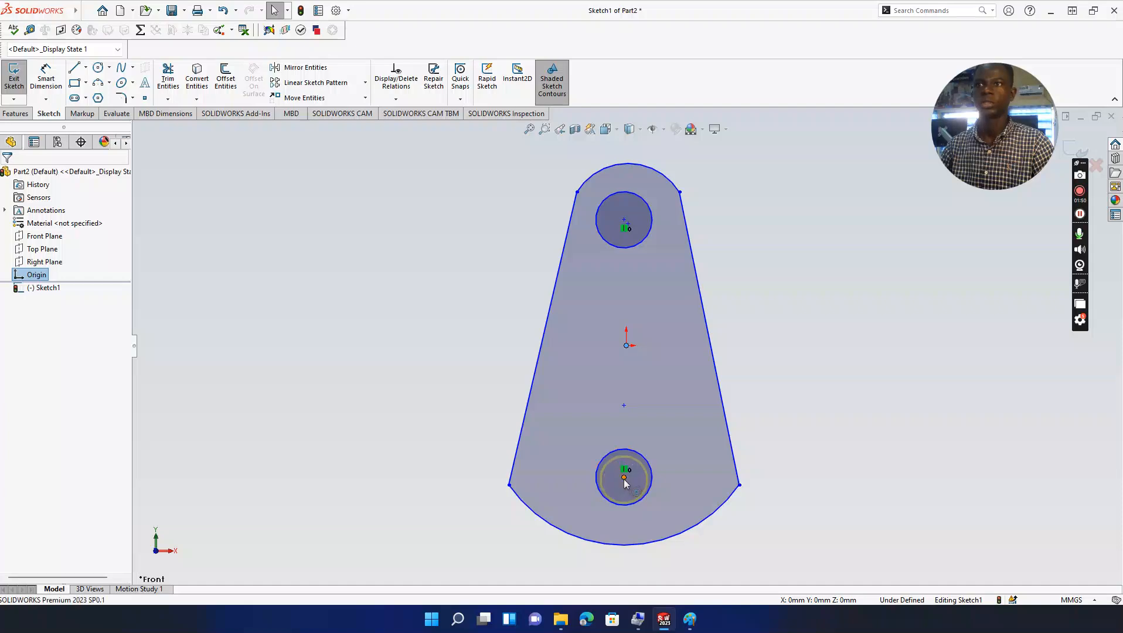
left_click(11, 379)
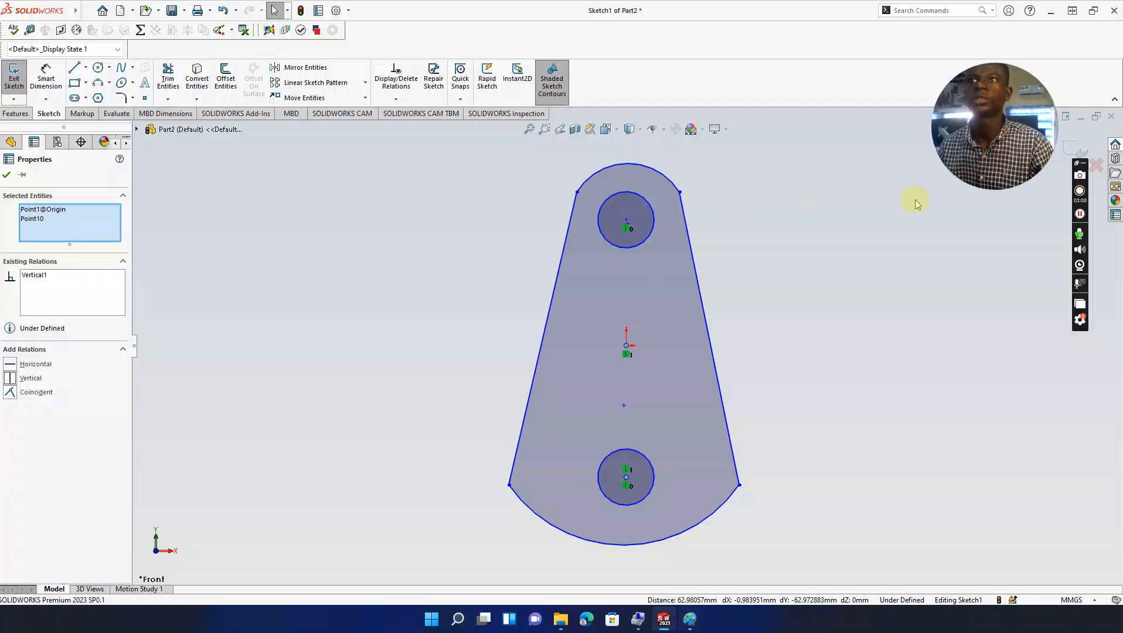
left_click(877, 228)
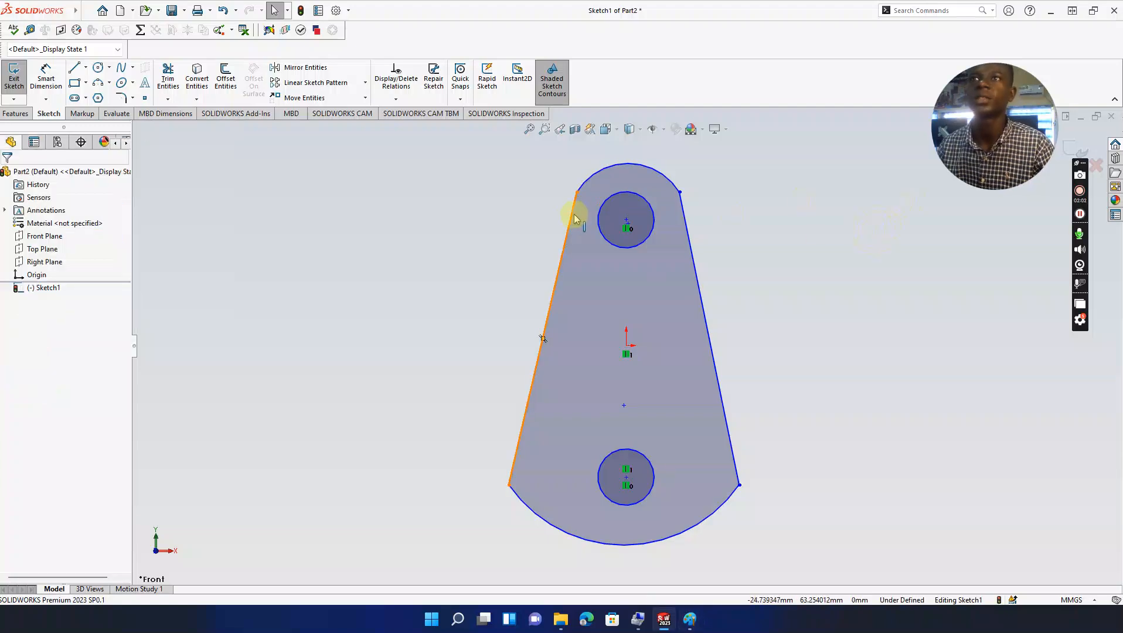
Step: Make the top arc tangent to both the left and right side lines
left_click(572, 219)
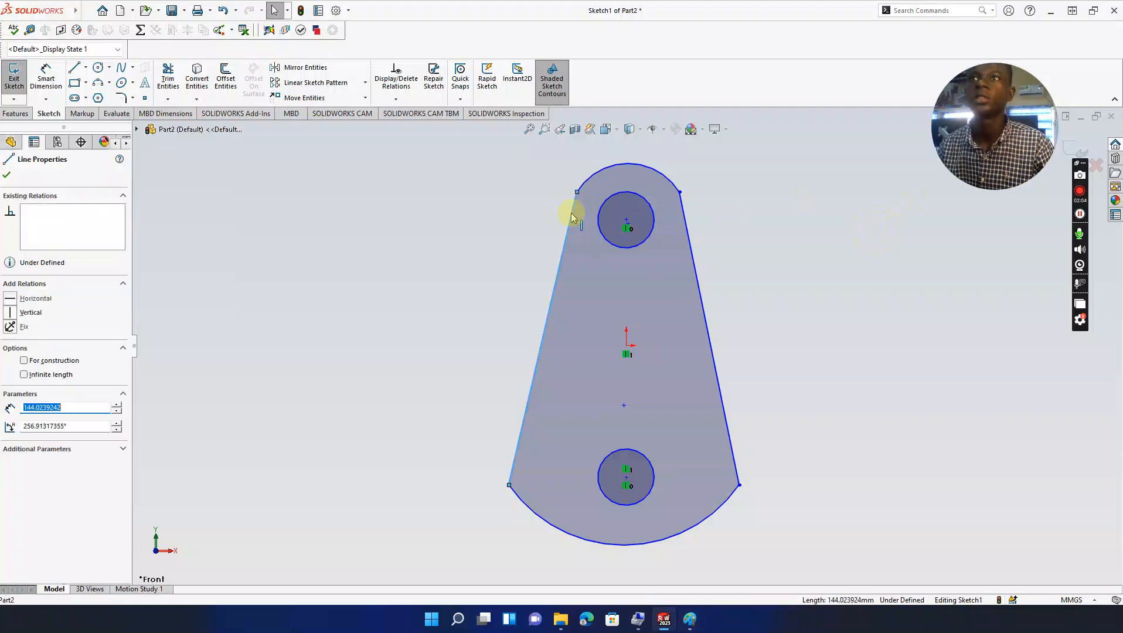
left_click(588, 182, "ctrl")
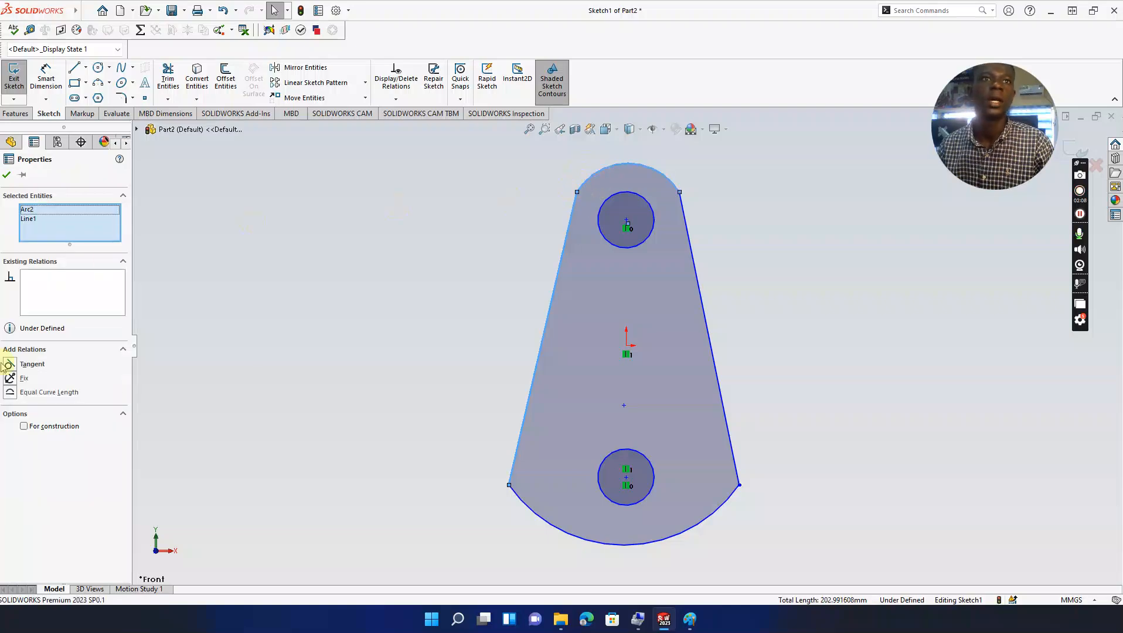
left_click(11, 365)
left_click(415, 228)
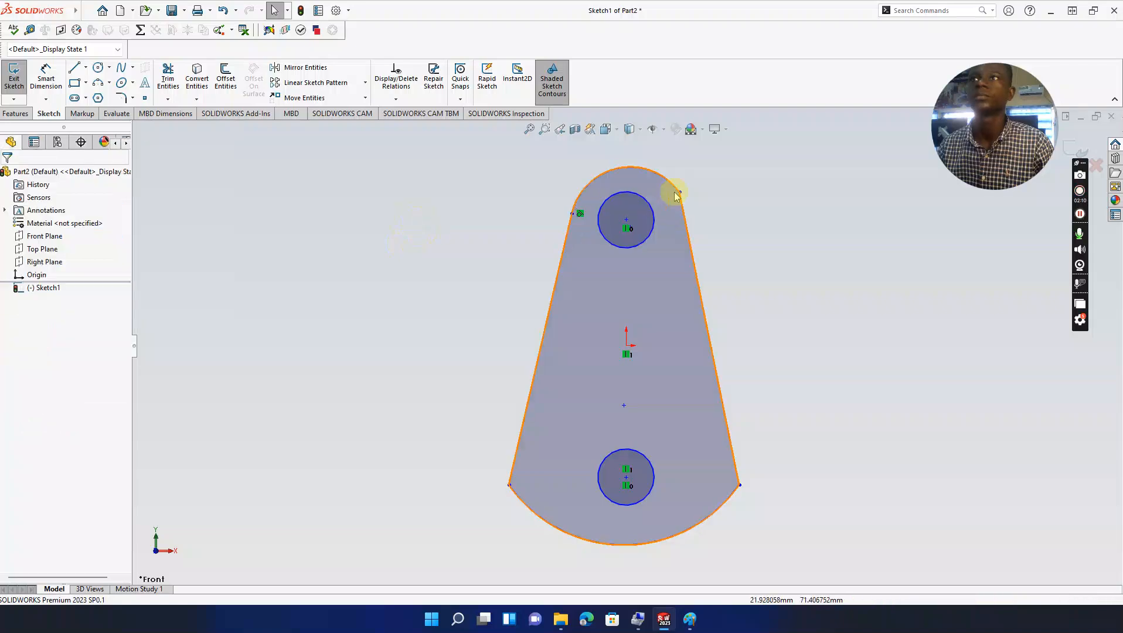
left_click(676, 185)
left_click(683, 220, "ctrl")
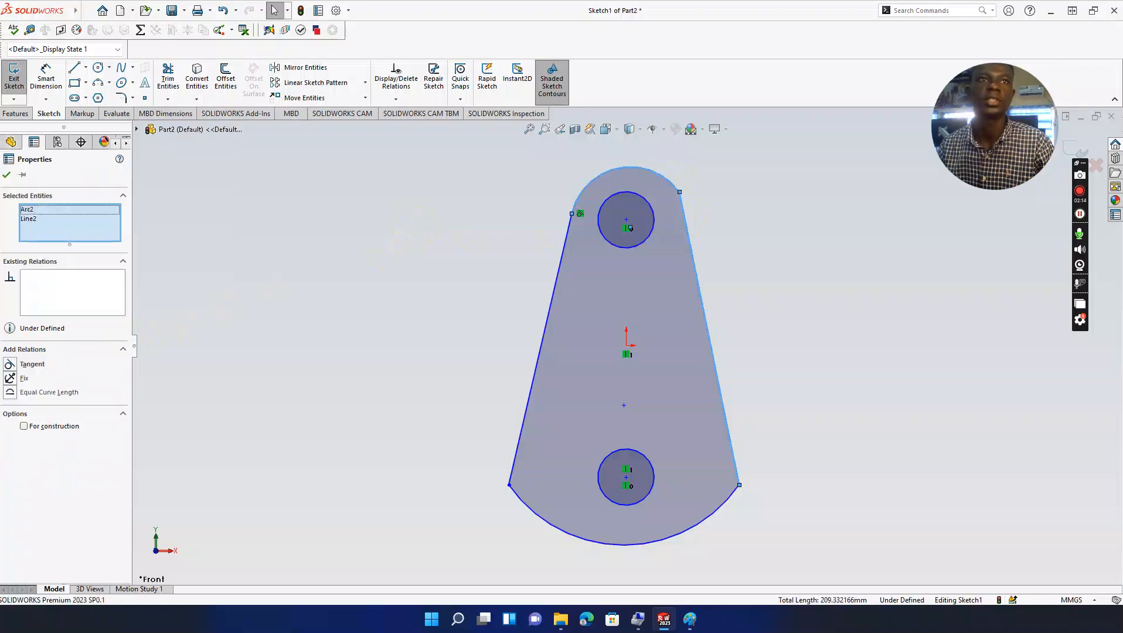
left_click(11, 365)
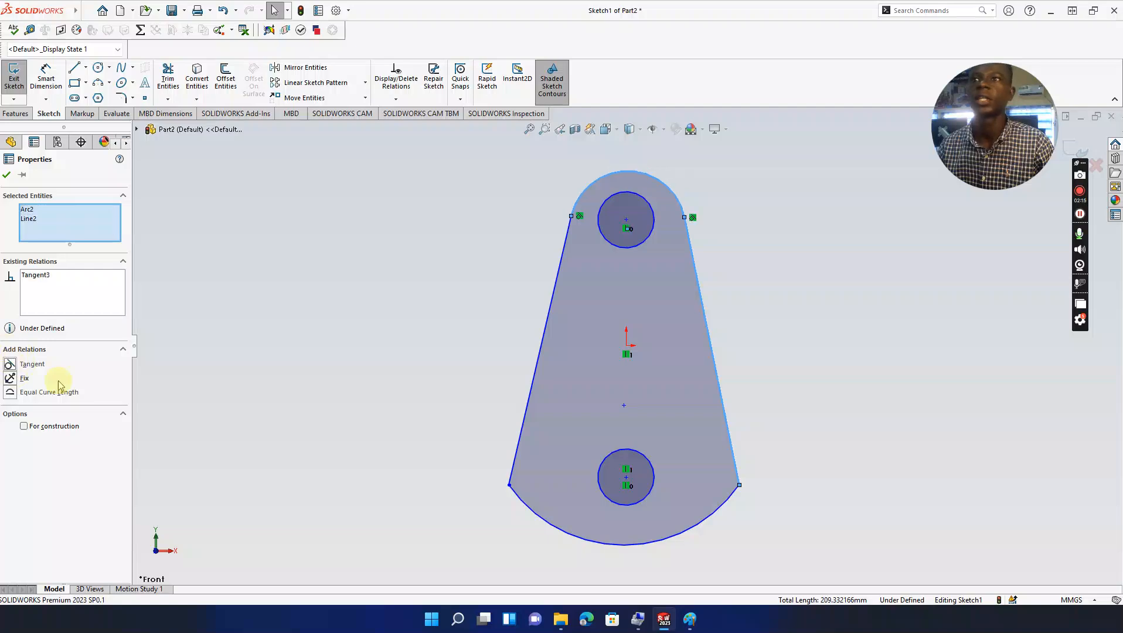
left_click(371, 383)
Step: Make the bottom arc tangent to both the left and right side lines
left_click(517, 458)
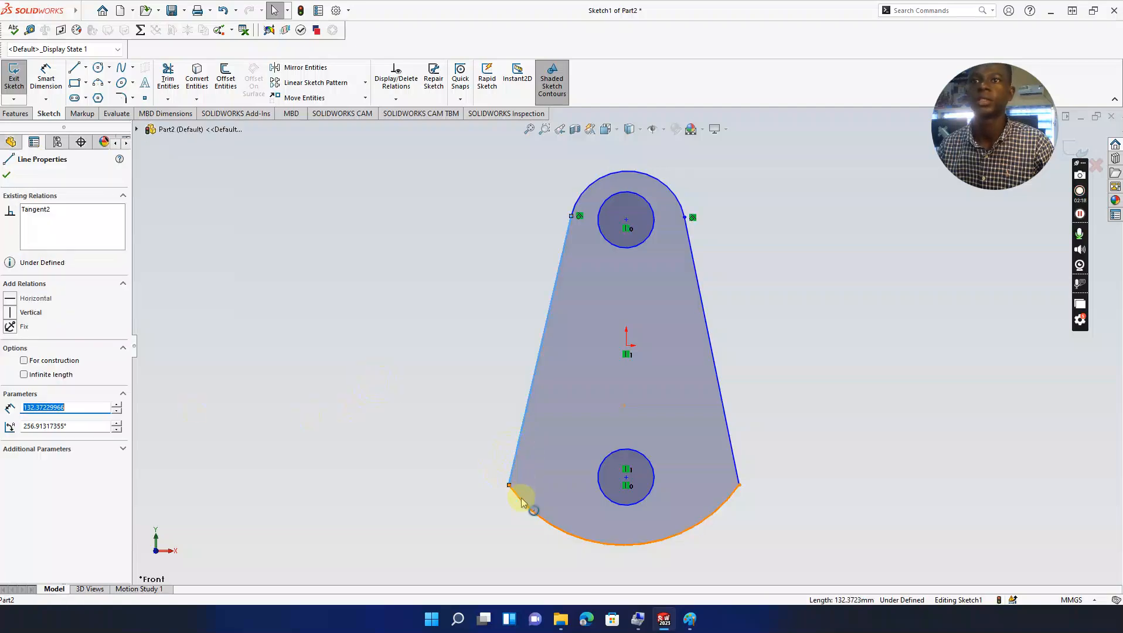
left_click(523, 503, "ctrl")
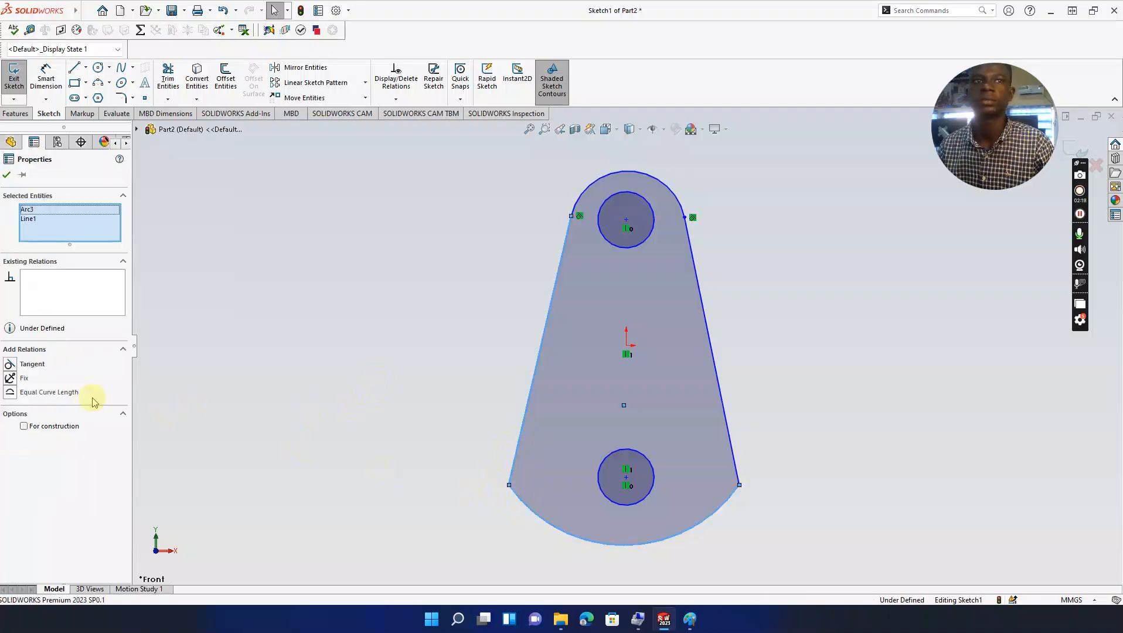
left_click(10, 365)
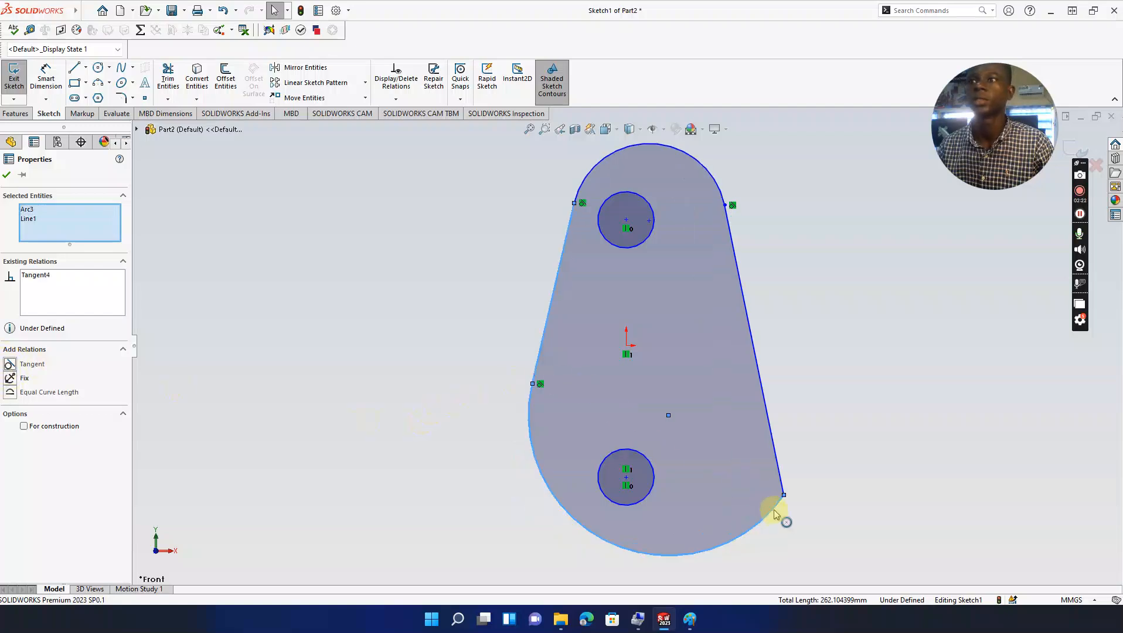
left_click(777, 463, "ctrl")
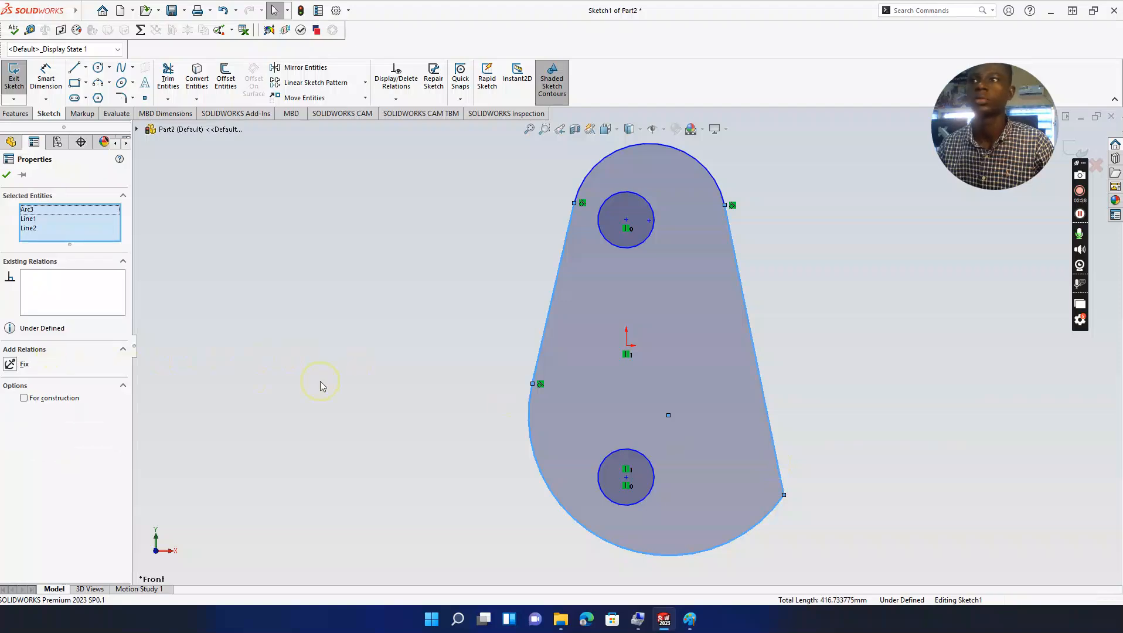
left_click(320, 386)
left_click(777, 463)
left_click(772, 515, "ctrl")
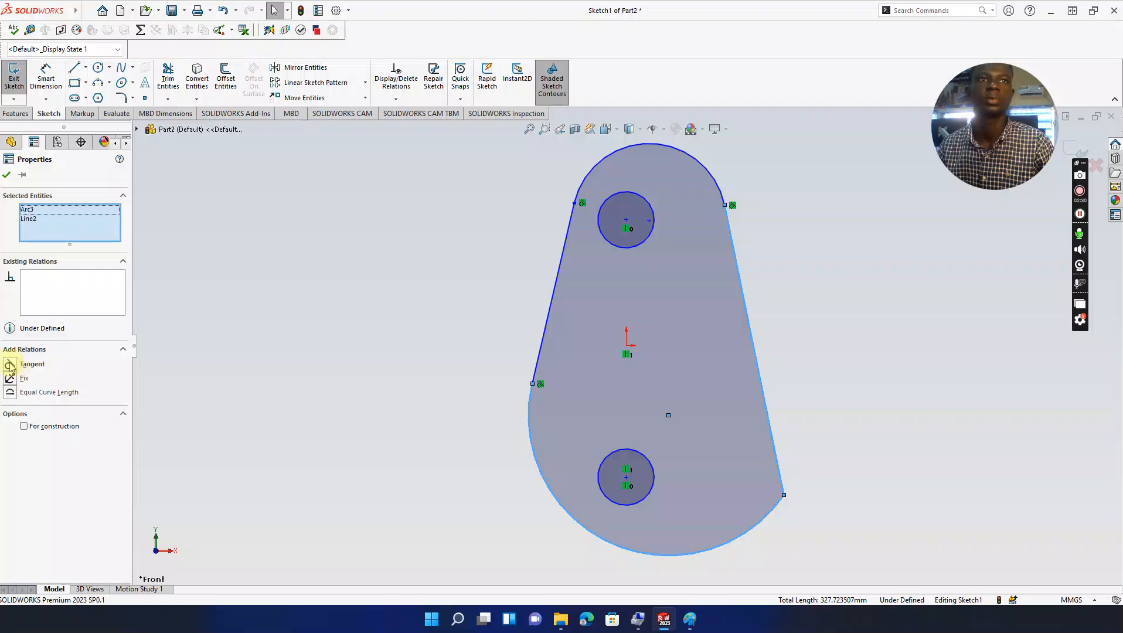
left_click(10, 366)
left_click(206, 339)
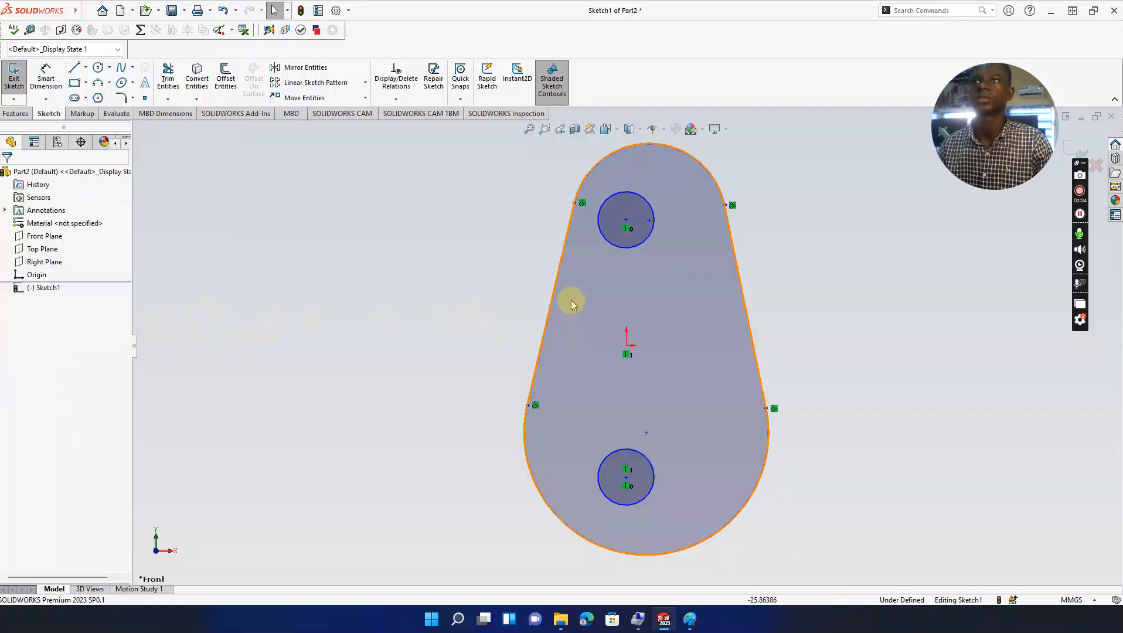
Step: Drag the left side line outward and nudge the right side line slightly left
left_click(551, 282)
left_click_drag(548, 283, 532, 296)
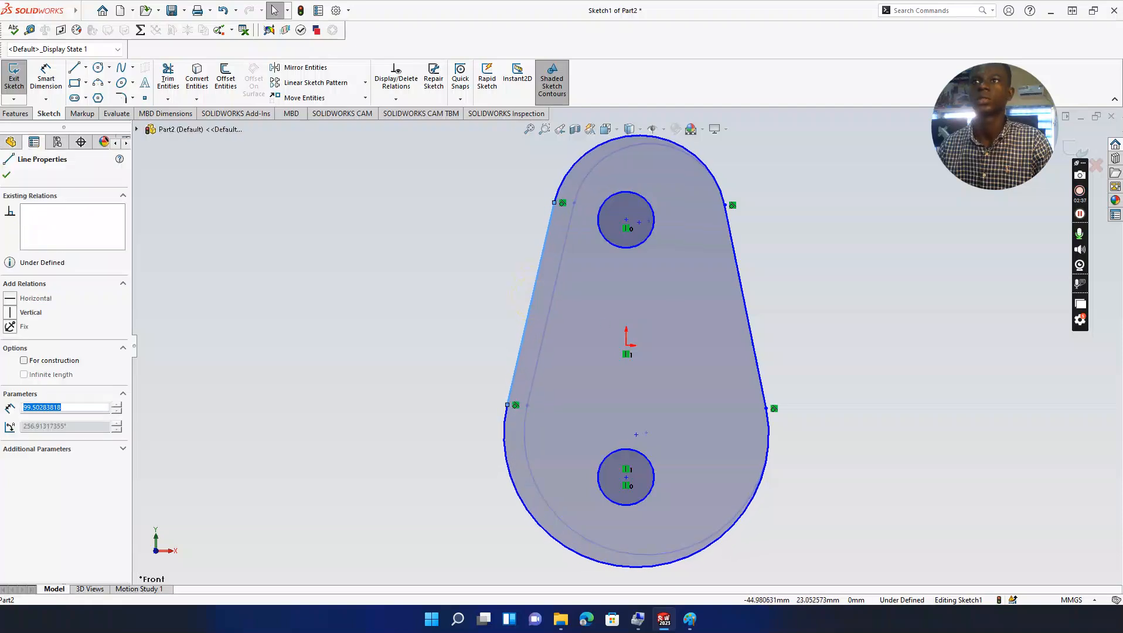
left_click(743, 311)
left_click_drag(733, 309, 727, 310)
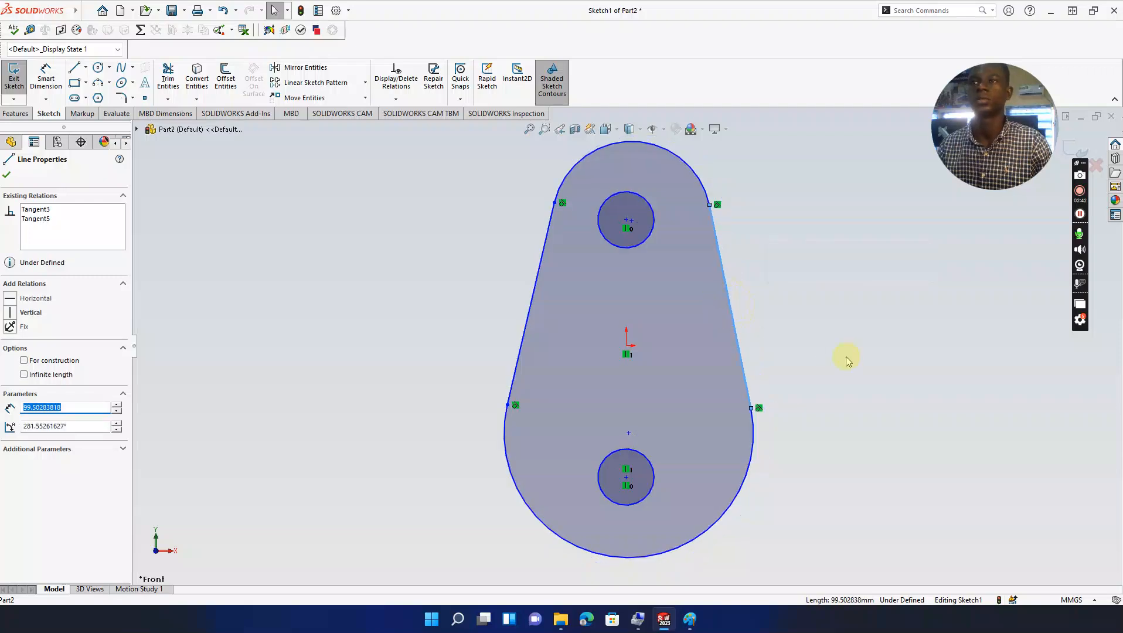
mouse_move(833, 370)
middle_mouse_down("ctrl")
mouse_move(865, 359)
mouse_move(867, 369)
middle_mouse_up("ctrl")
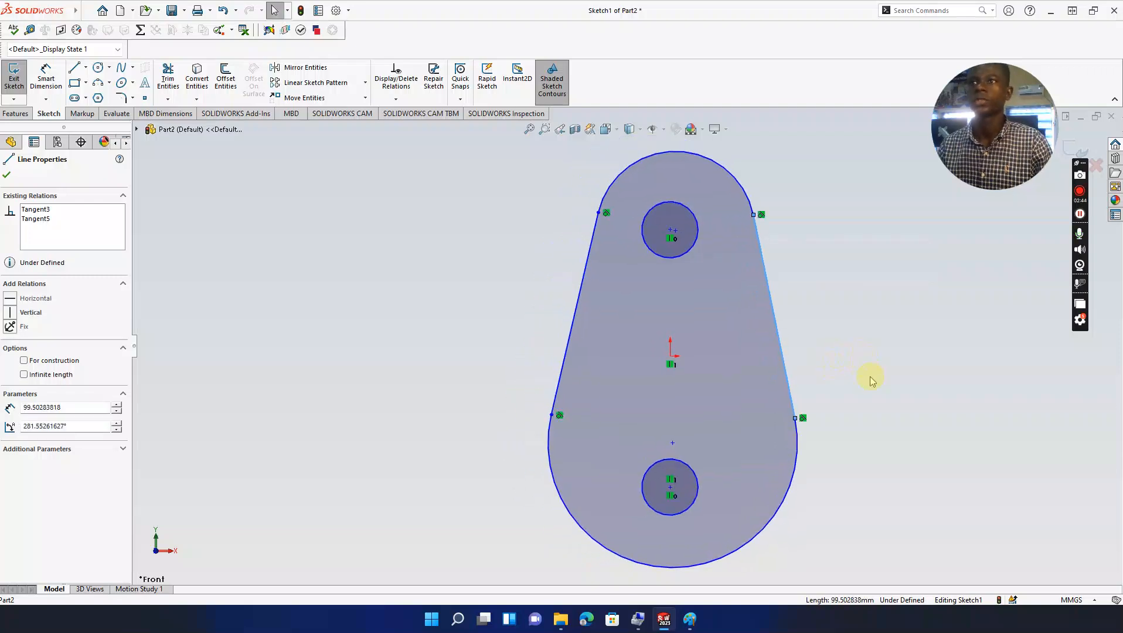
left_click(867, 376)
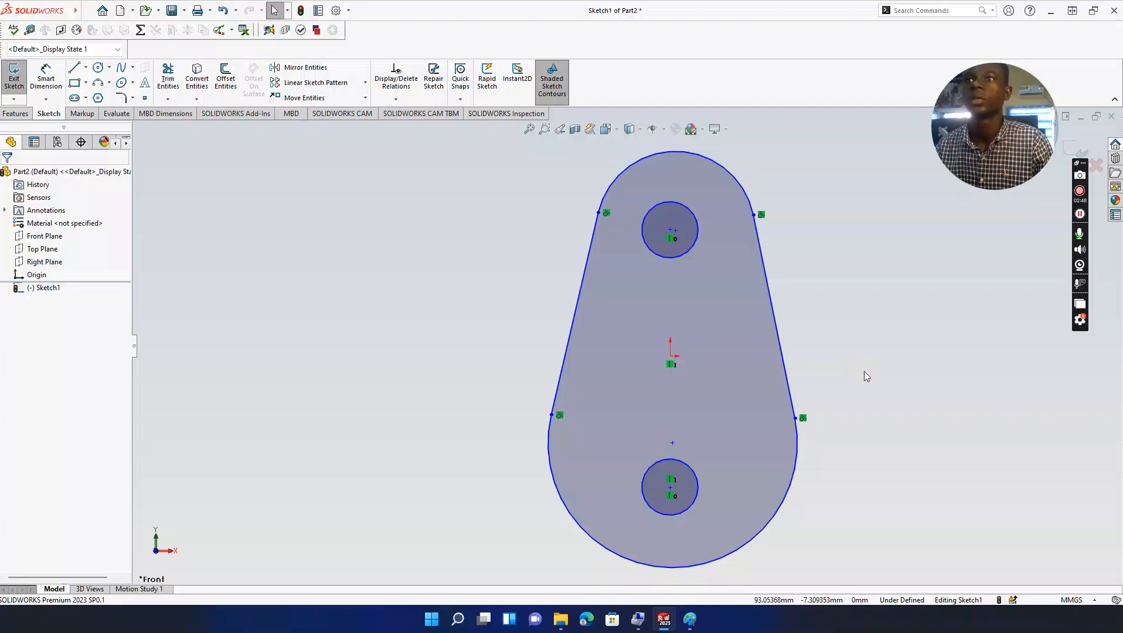
Step: Set the left side line to 90 mm and compare both lines' lengths and angles
left_click(583, 289)
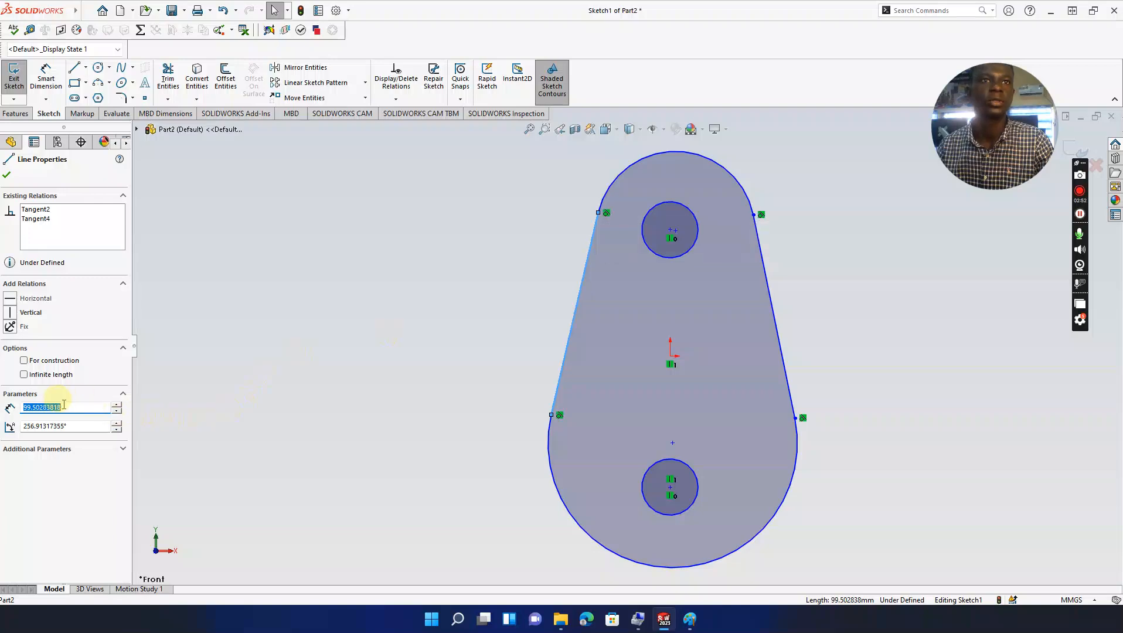
key("Return")
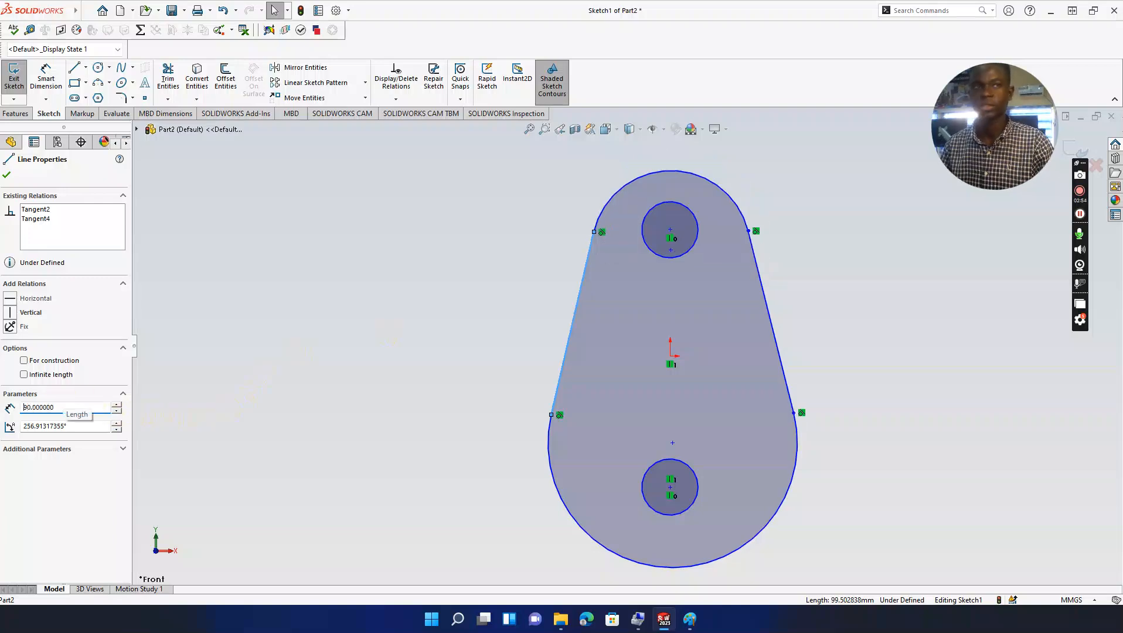
left_click(772, 322)
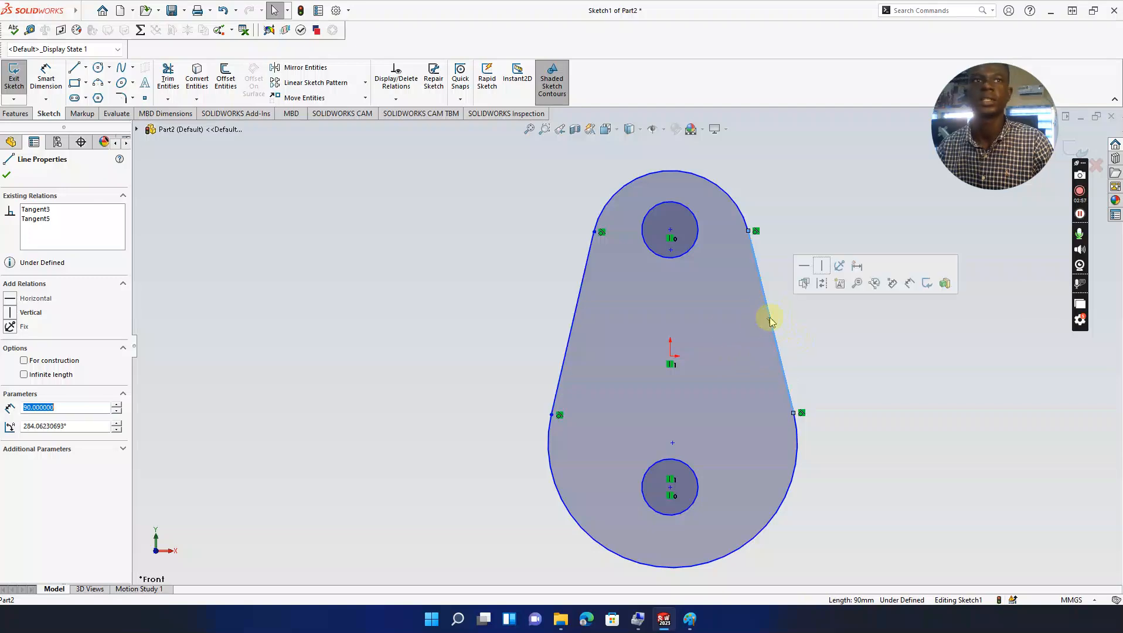
left_click(418, 287)
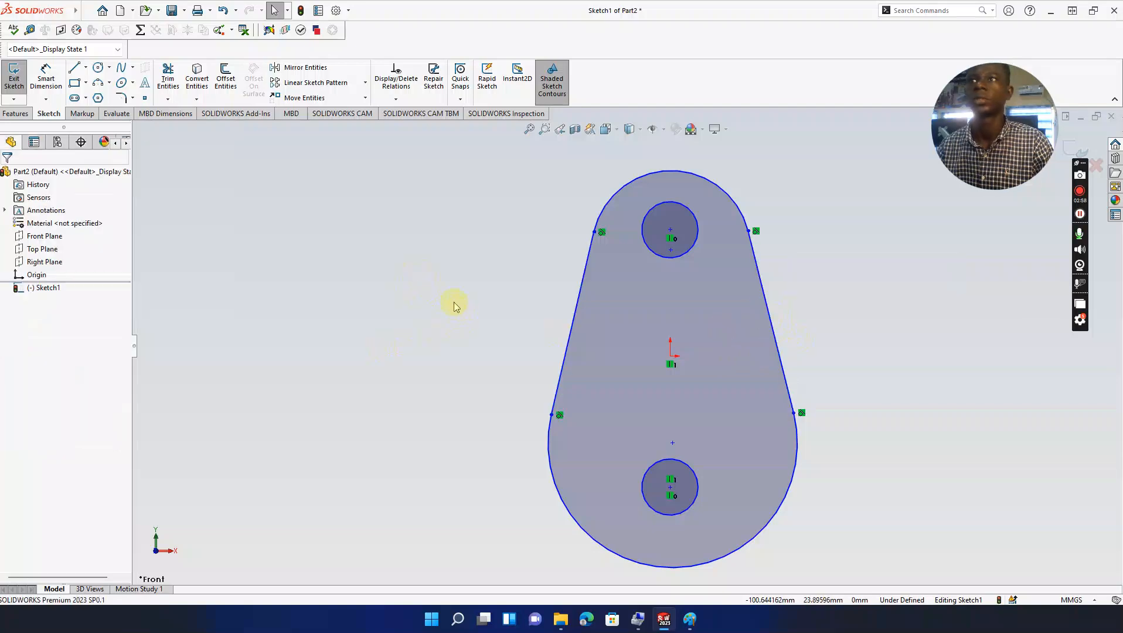
left_click(578, 302)
left_click(478, 268)
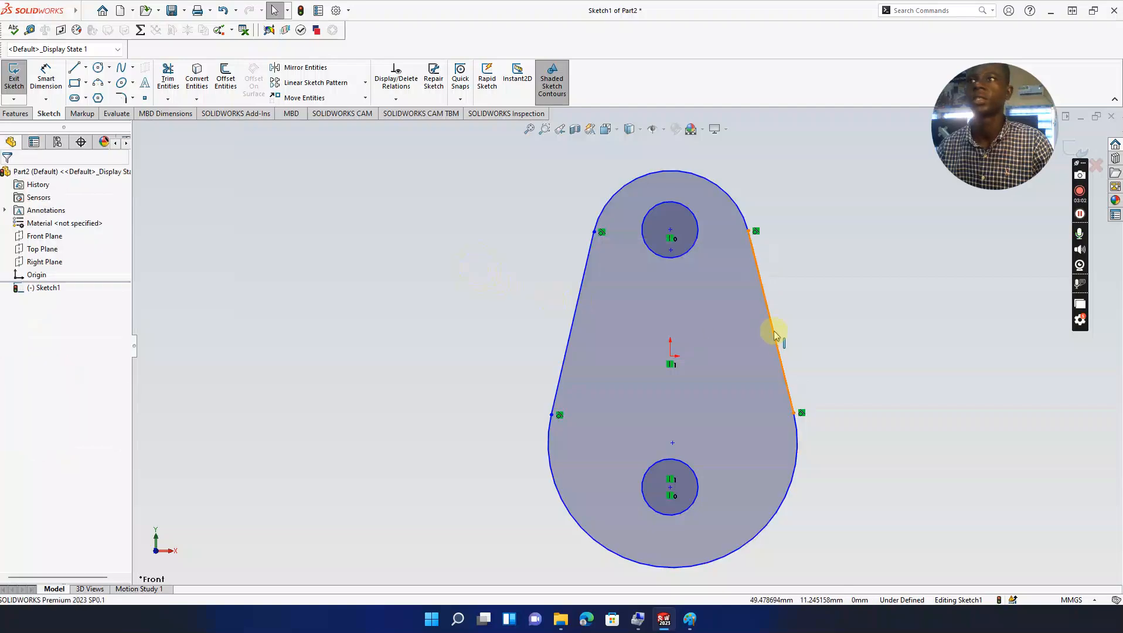
left_click(773, 326)
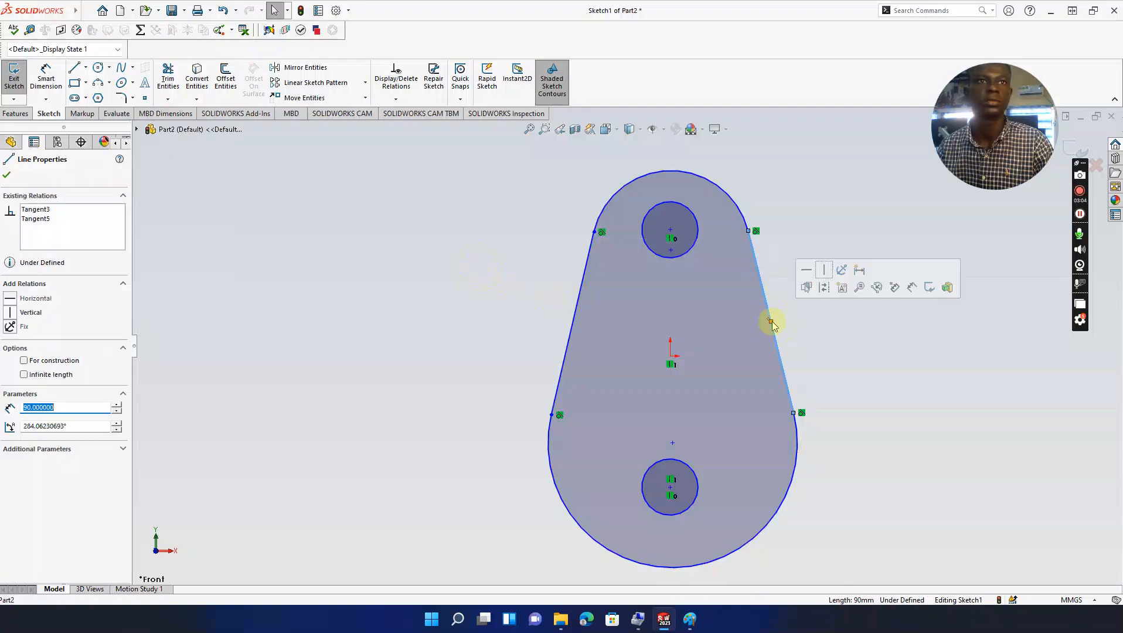
left_click(415, 330)
left_click(565, 355)
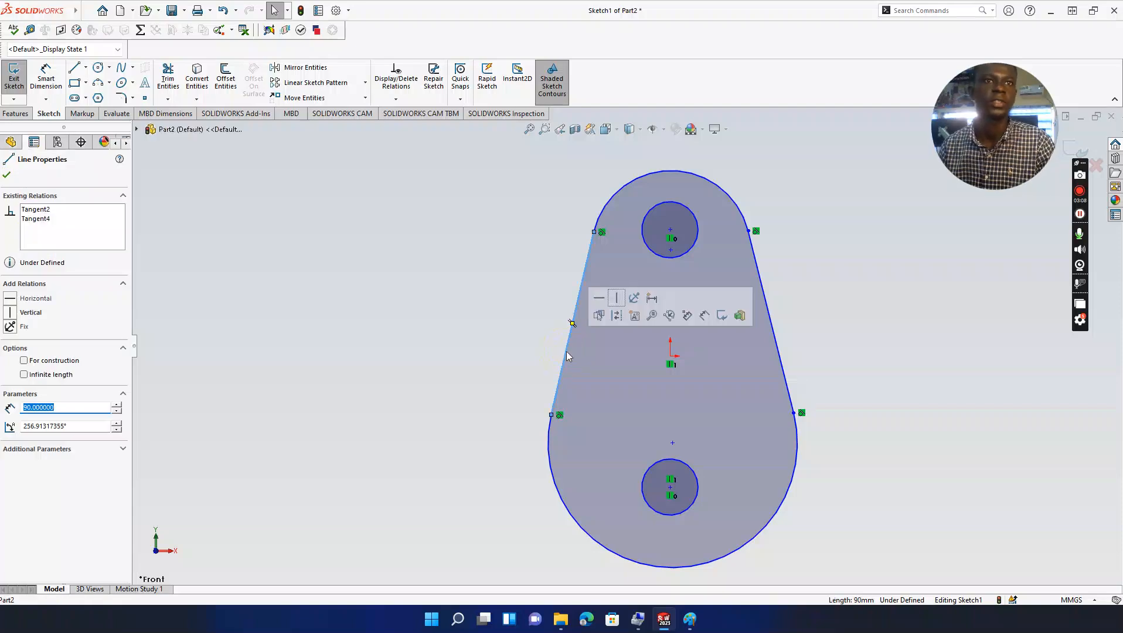
left_click(69, 412)
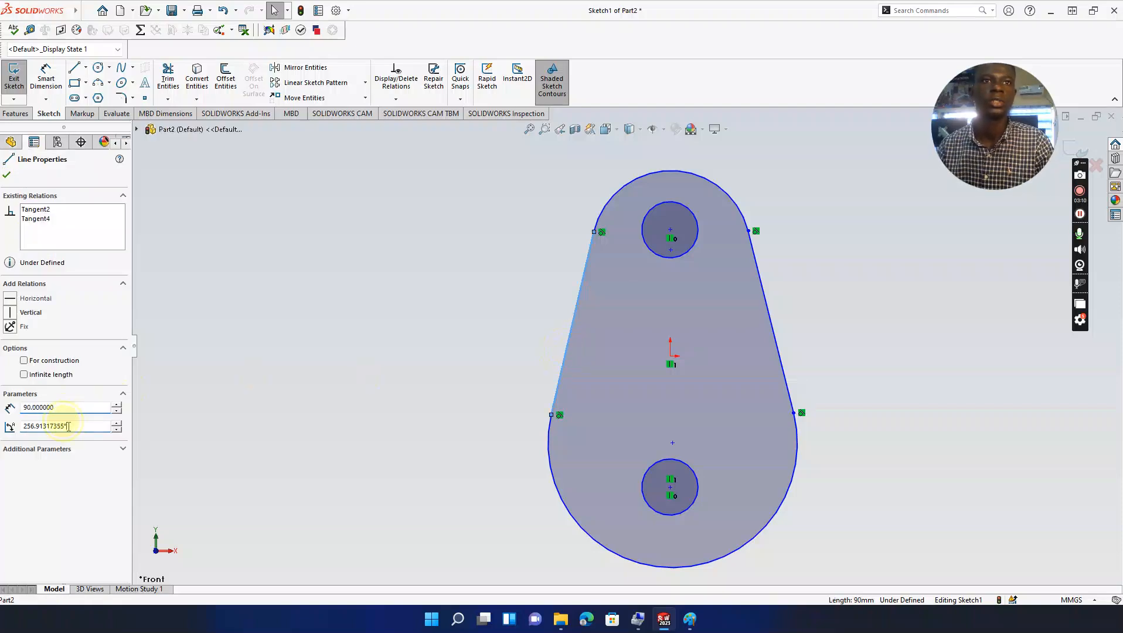
left_click(73, 427)
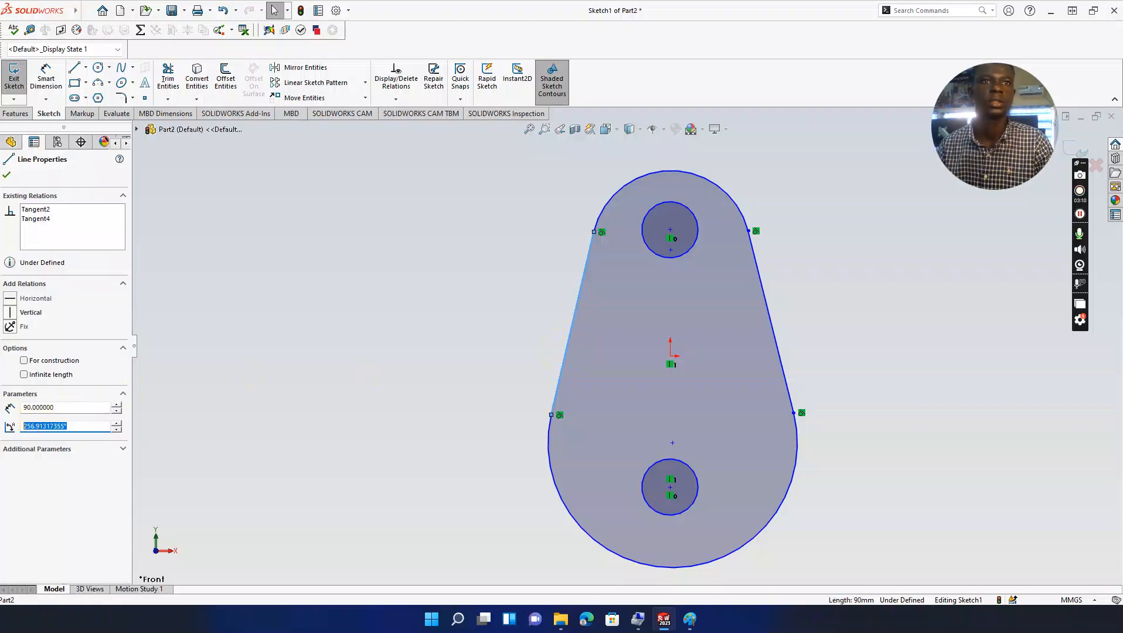
left_click(209, 329)
Step: Change the right side line's angle, then undo it to keep the original slant
left_click(770, 322)
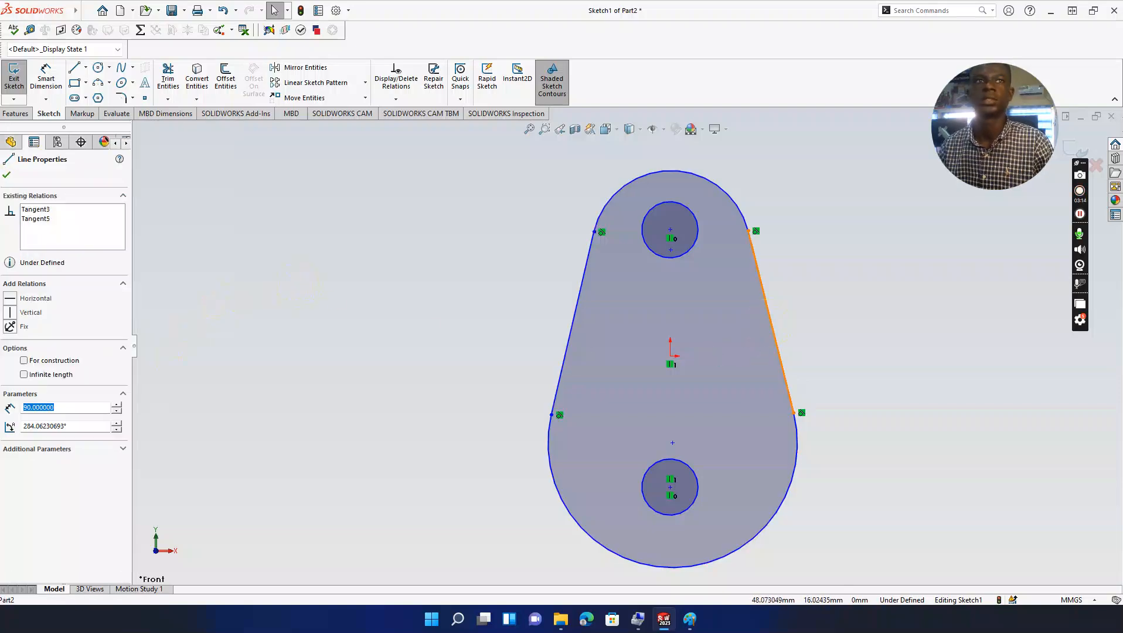
left_click(80, 427)
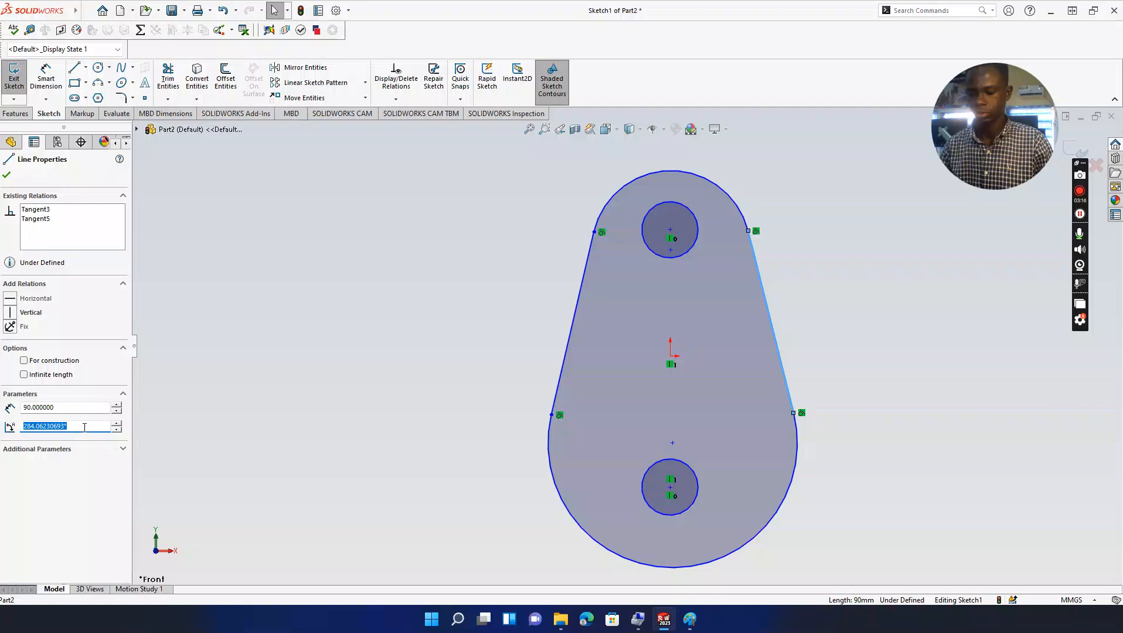
key("Return")
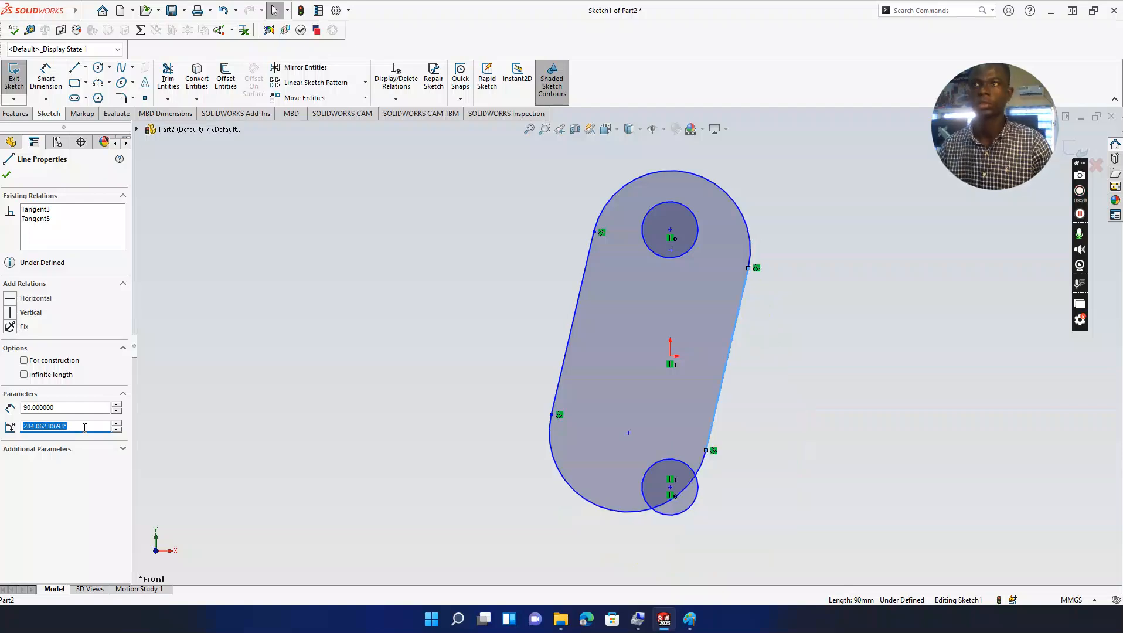
left_click(169, 212)
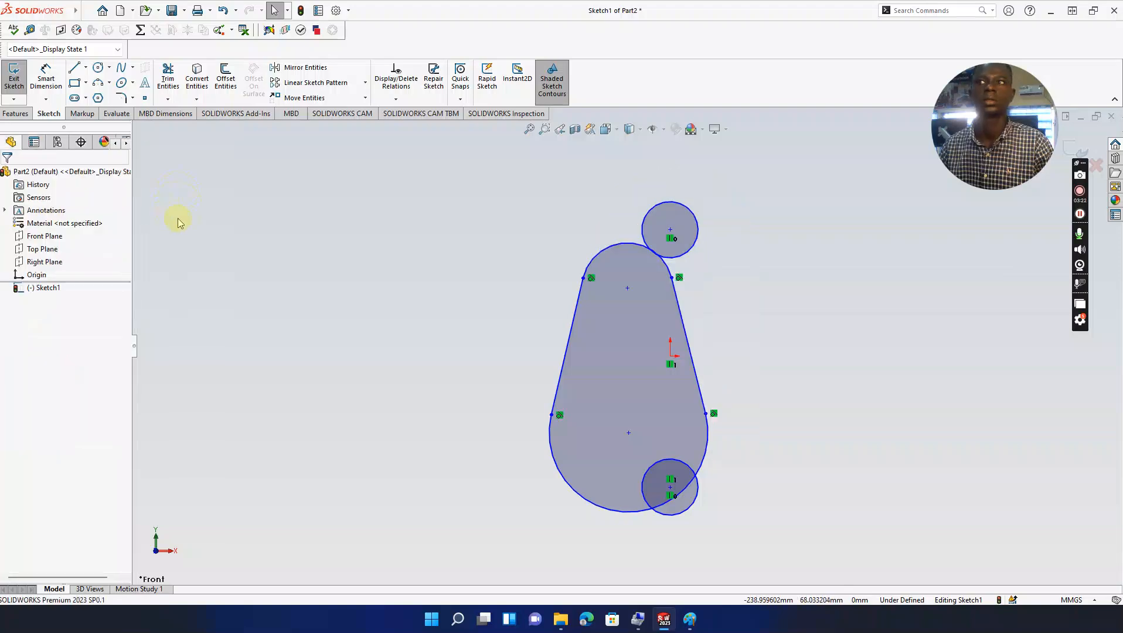
key("ctrl+z")
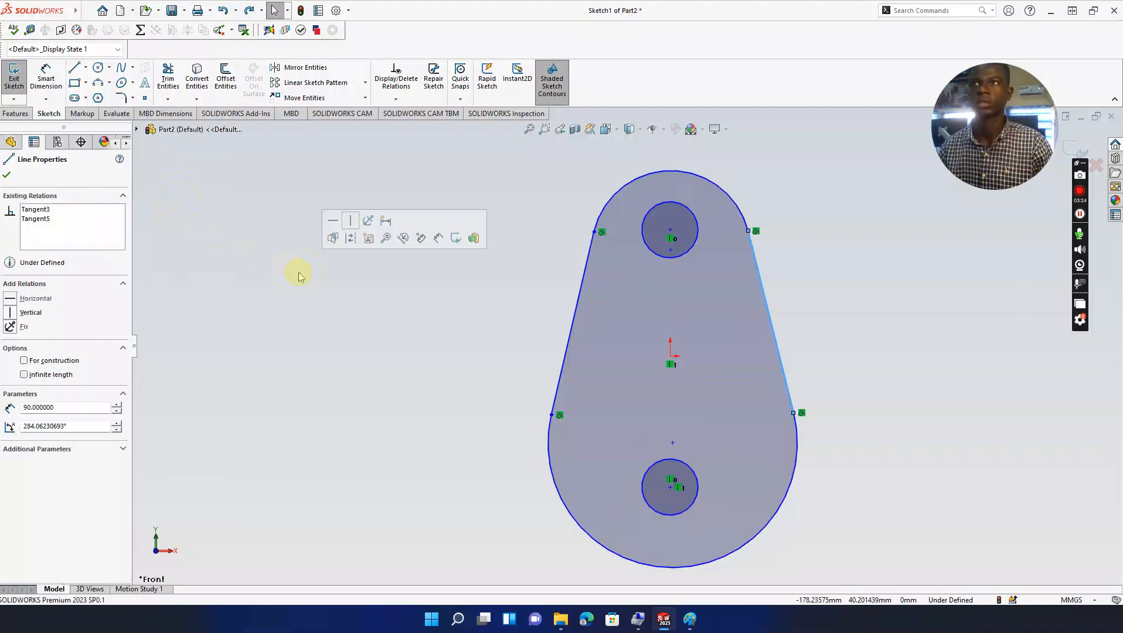
left_click(335, 284)
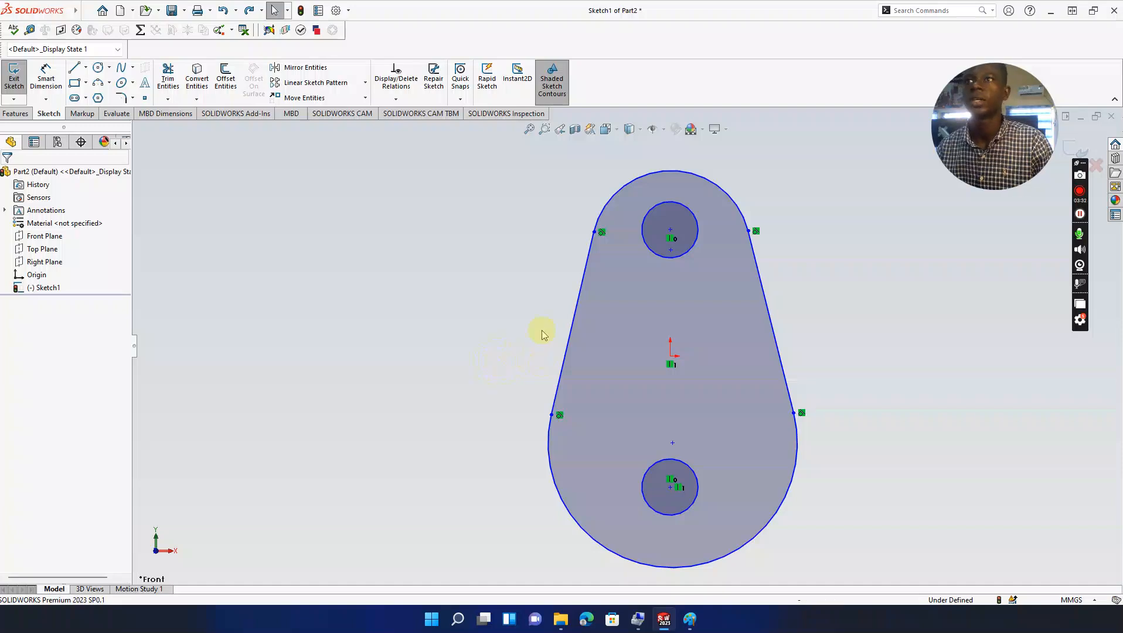
left_click(691, 619)
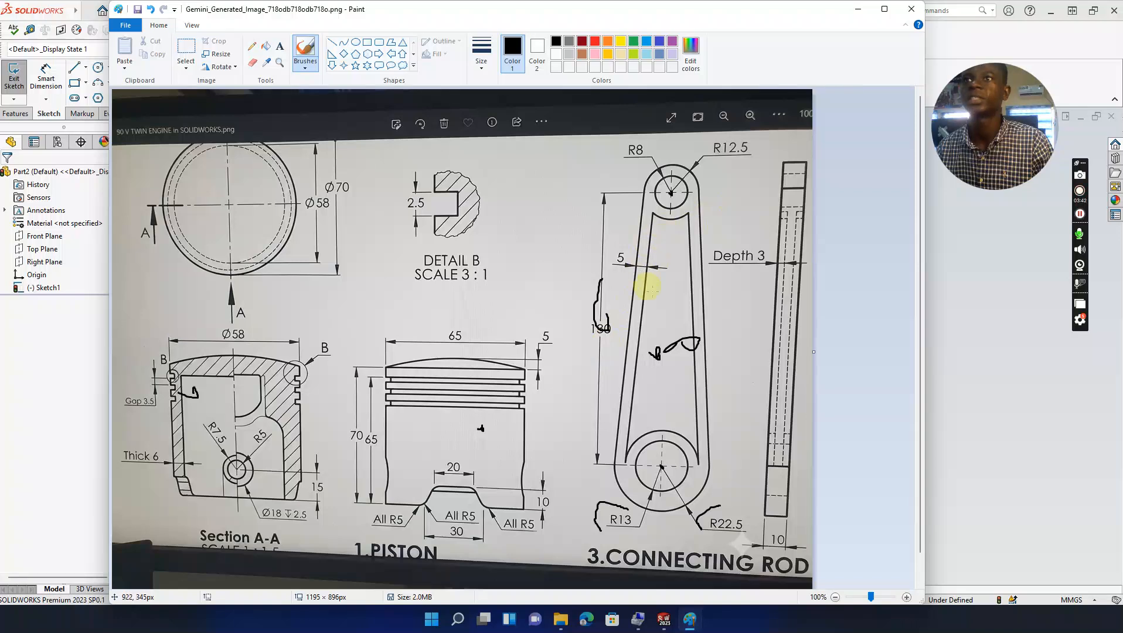
left_click(868, 15)
left_click(46, 76)
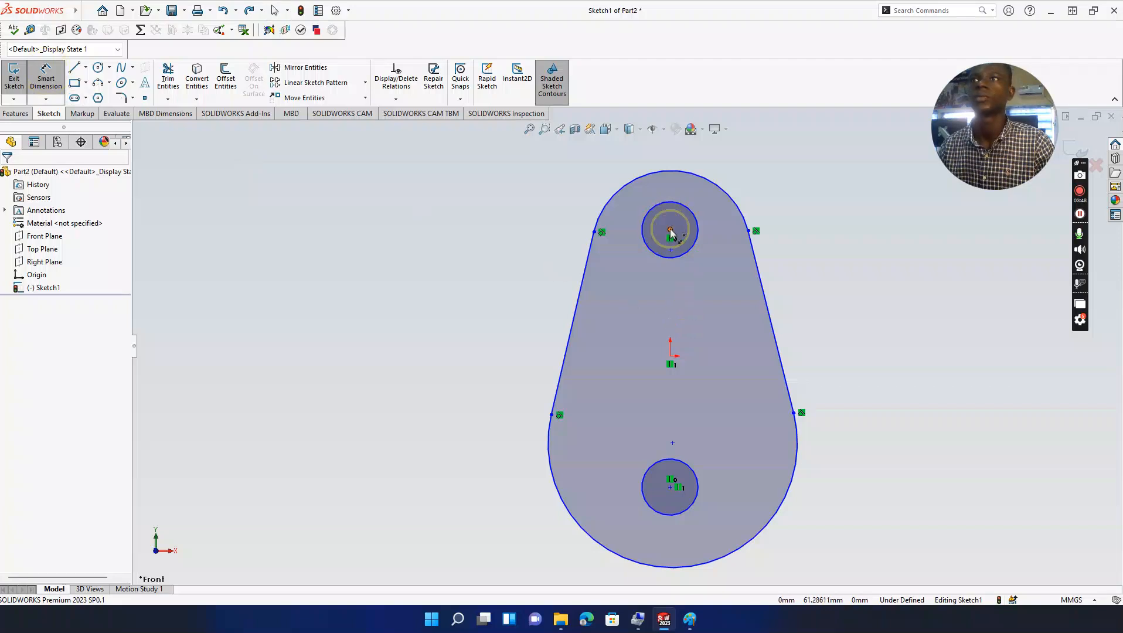
Step: Dimension the vertical distance between the two hole centres to 130 mm
left_click(670, 230)
left_click(670, 487)
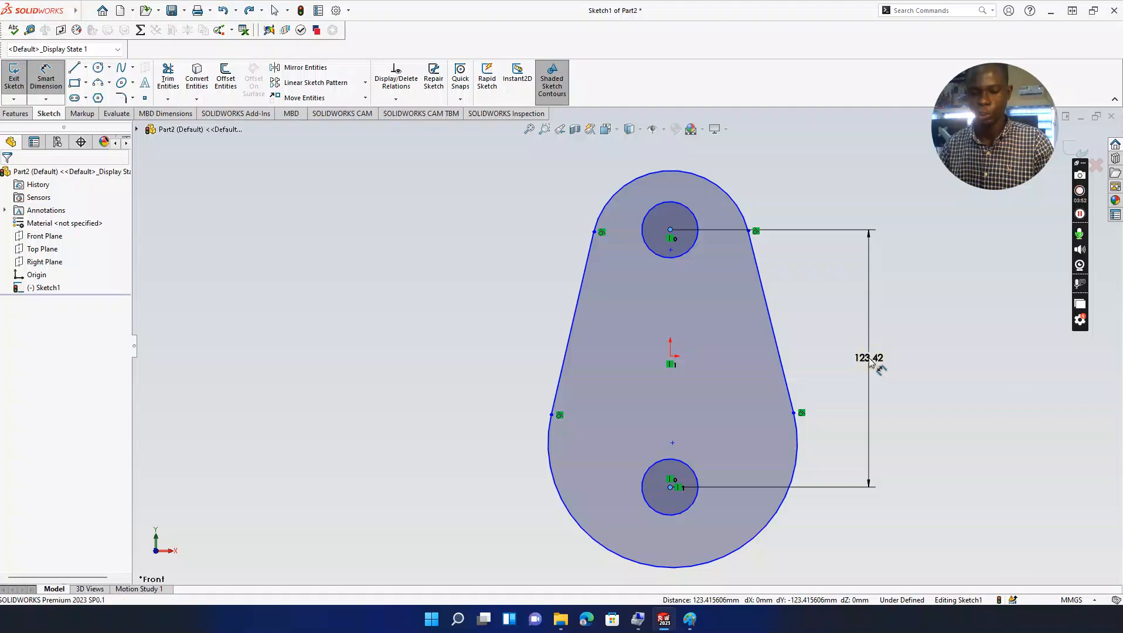
left_click(869, 363)
type("130")
key("Return")
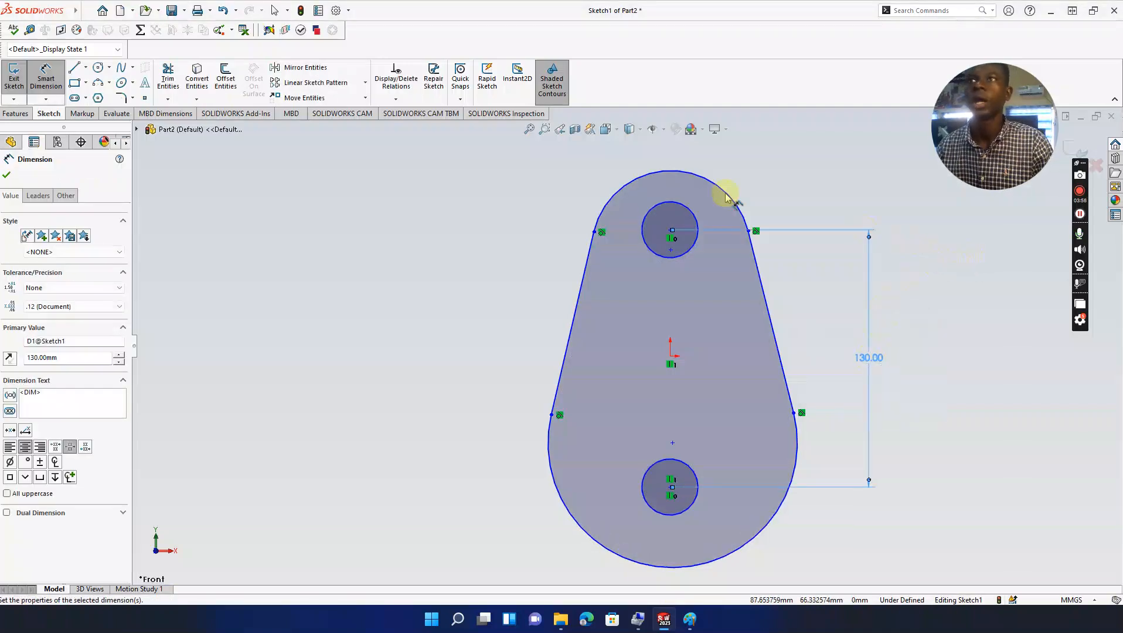
left_click(7, 175)
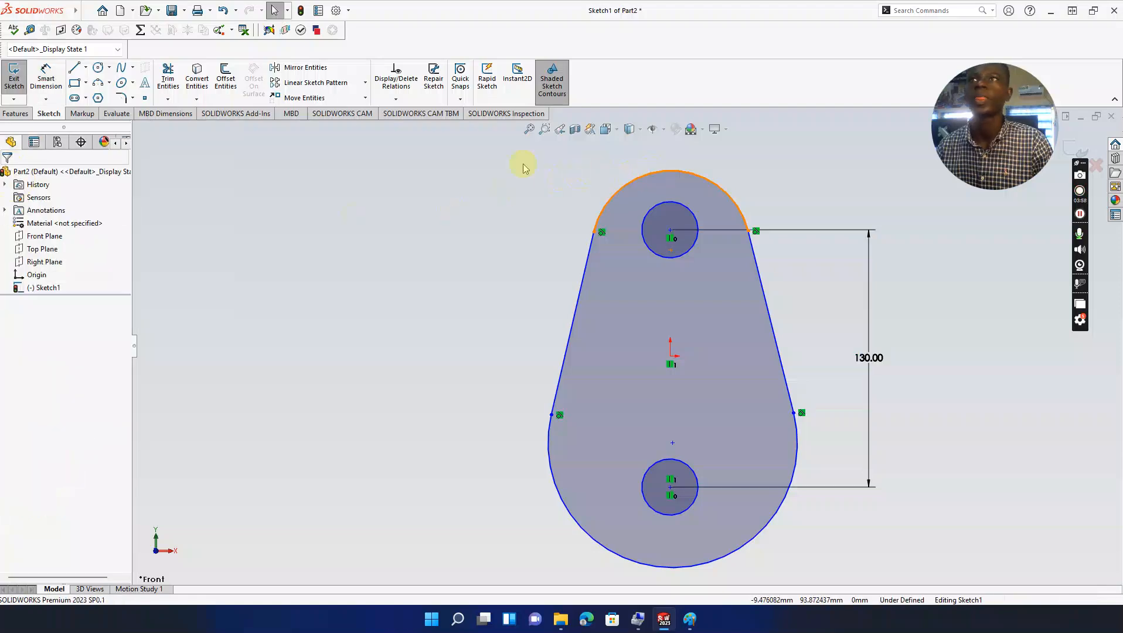
Step: Place a radius dimension on the top arc, currently reading about 40.08 mm
left_click(45, 70)
left_click(702, 174)
left_click(837, 169)
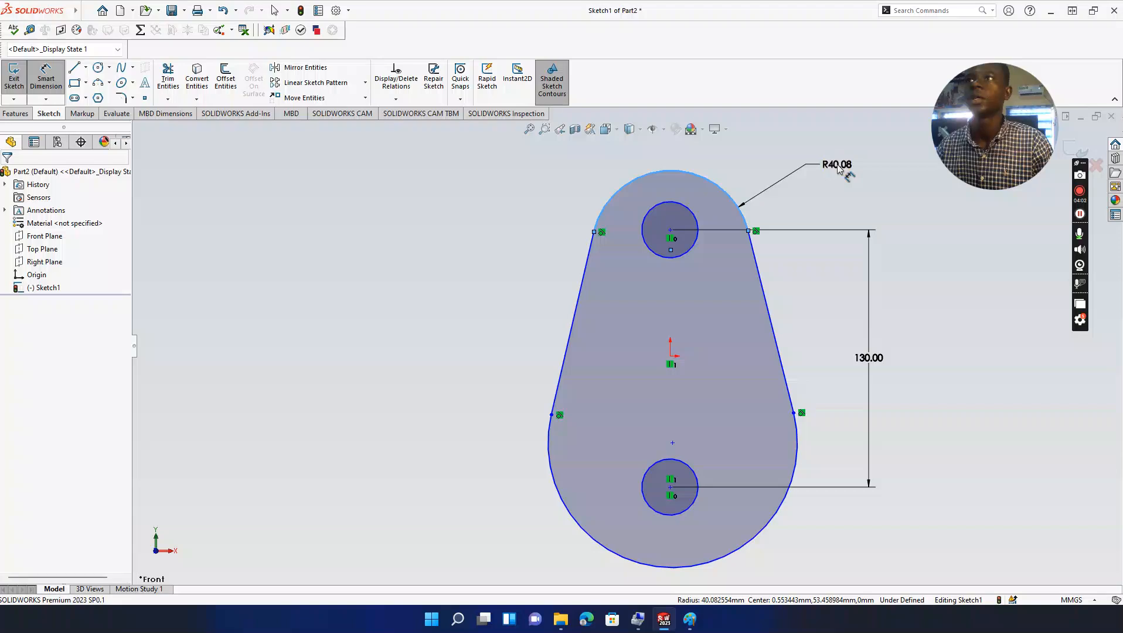
Step: Check the reference drawing and enter 50 for the top arc's radius dimension
left_click(690, 619)
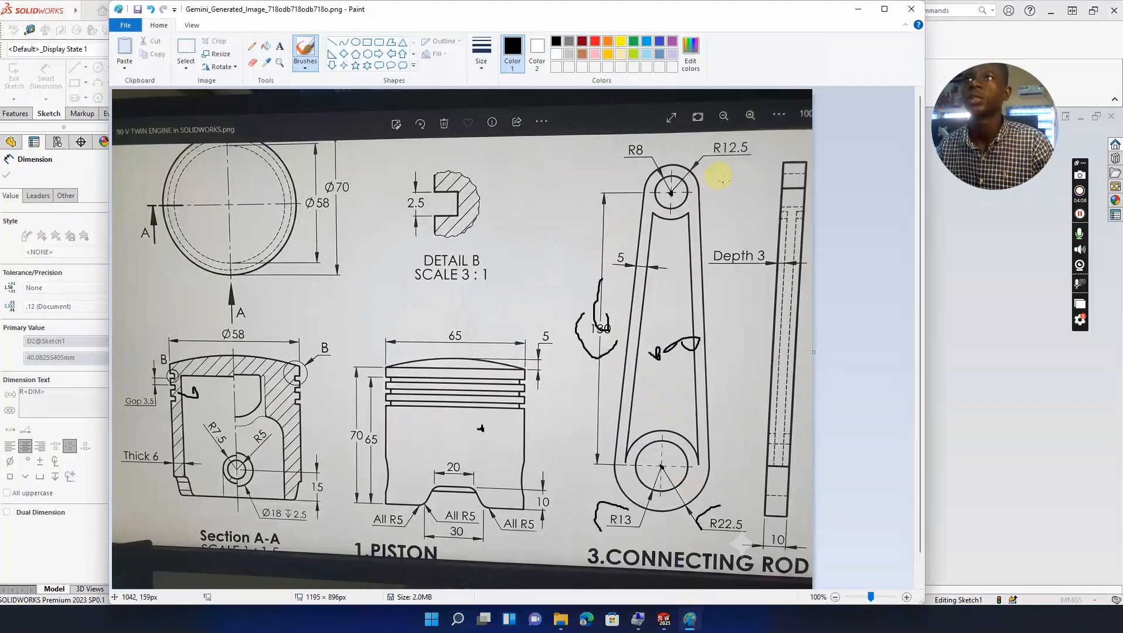
left_click(857, 11)
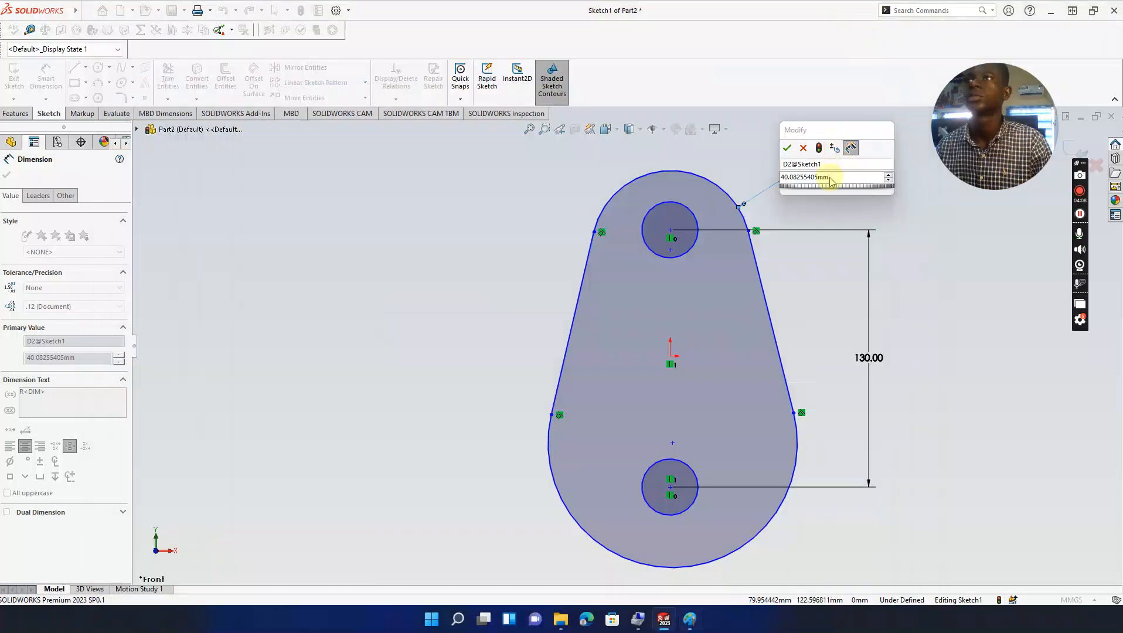
type("50")
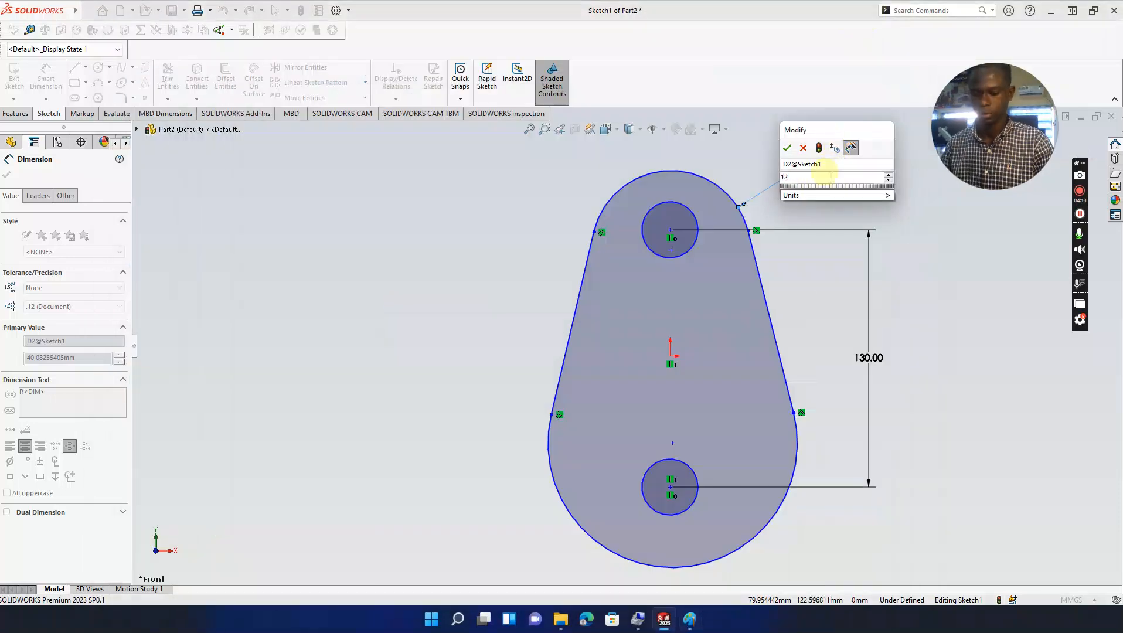
key("Return")
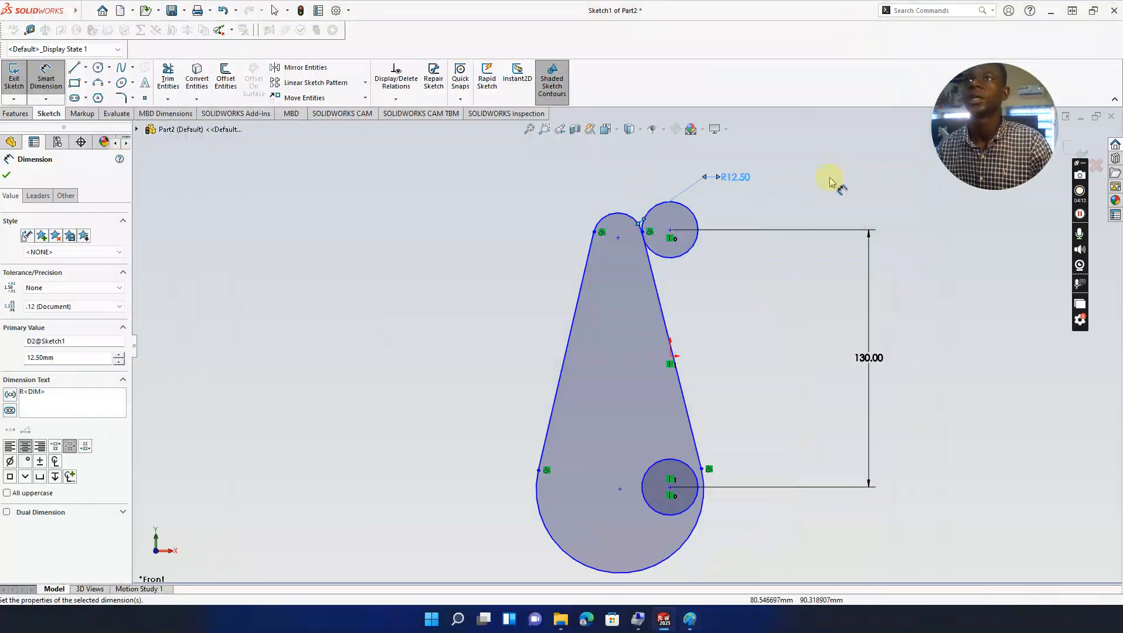
Step: Dimension the small top circle to an 8 mm diameter, then select its centre point
left_click(644, 241)
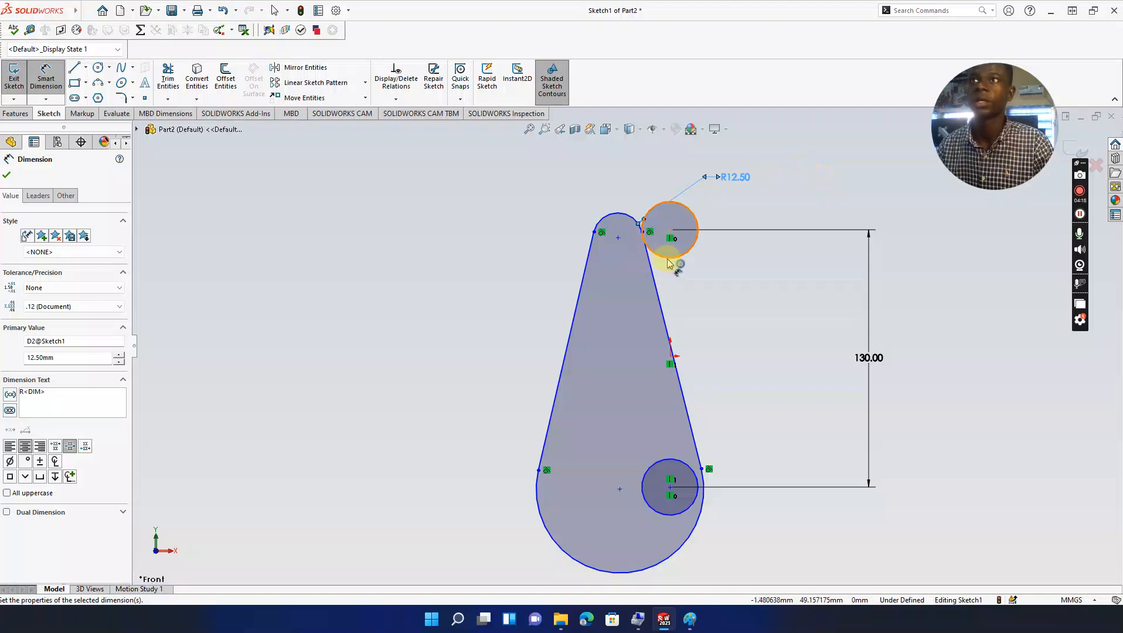
left_click(796, 218)
left_click(797, 218)
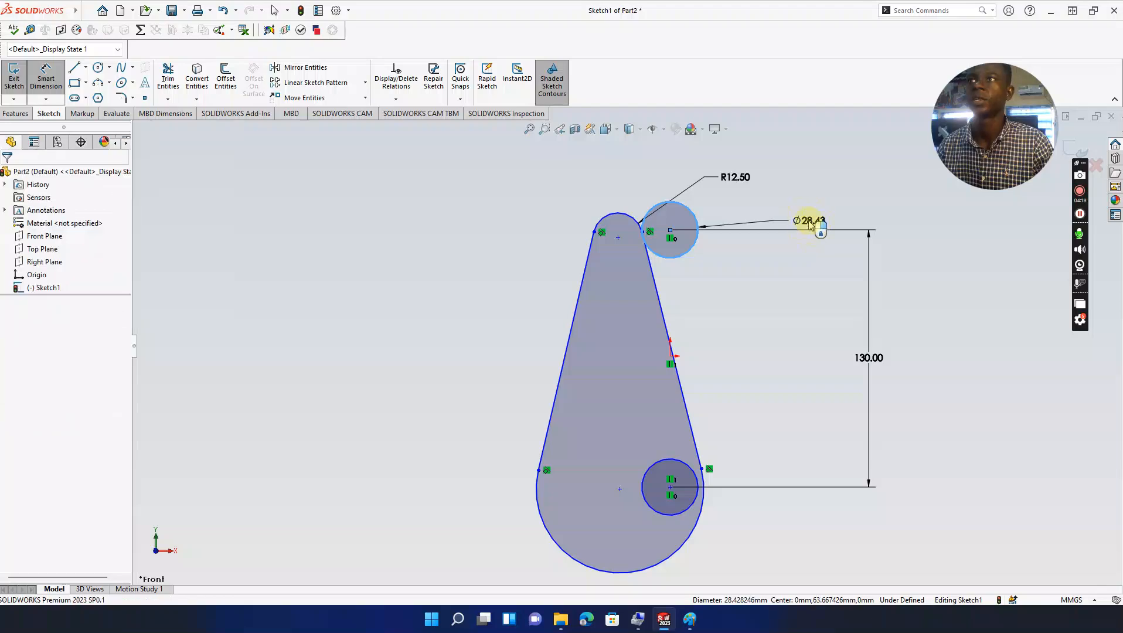
left_click(692, 620)
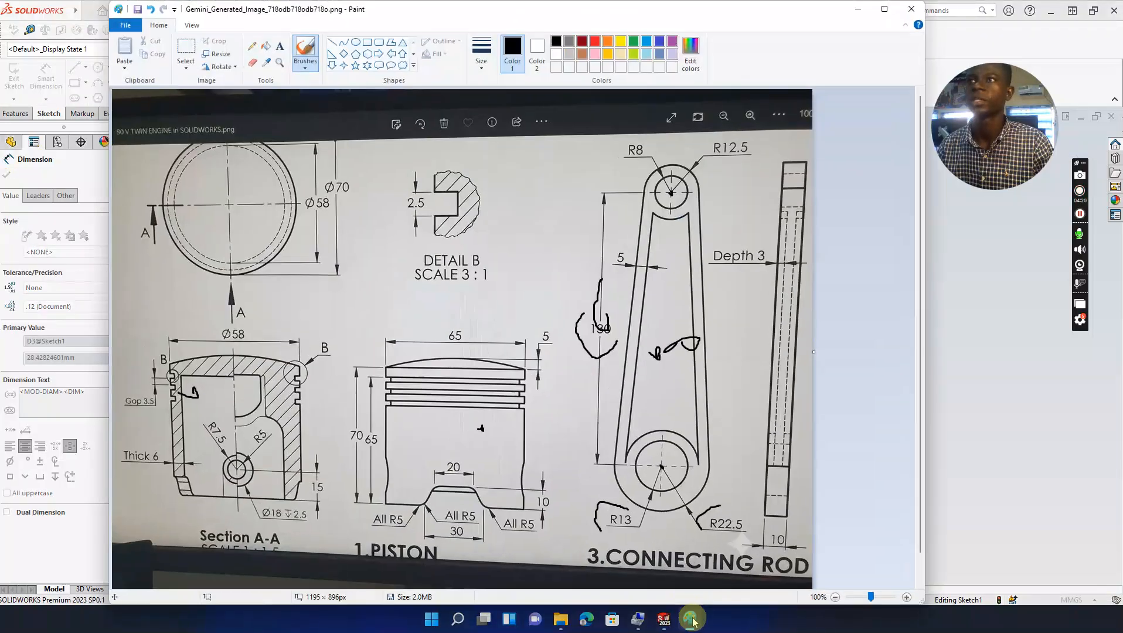
left_click(857, 12)
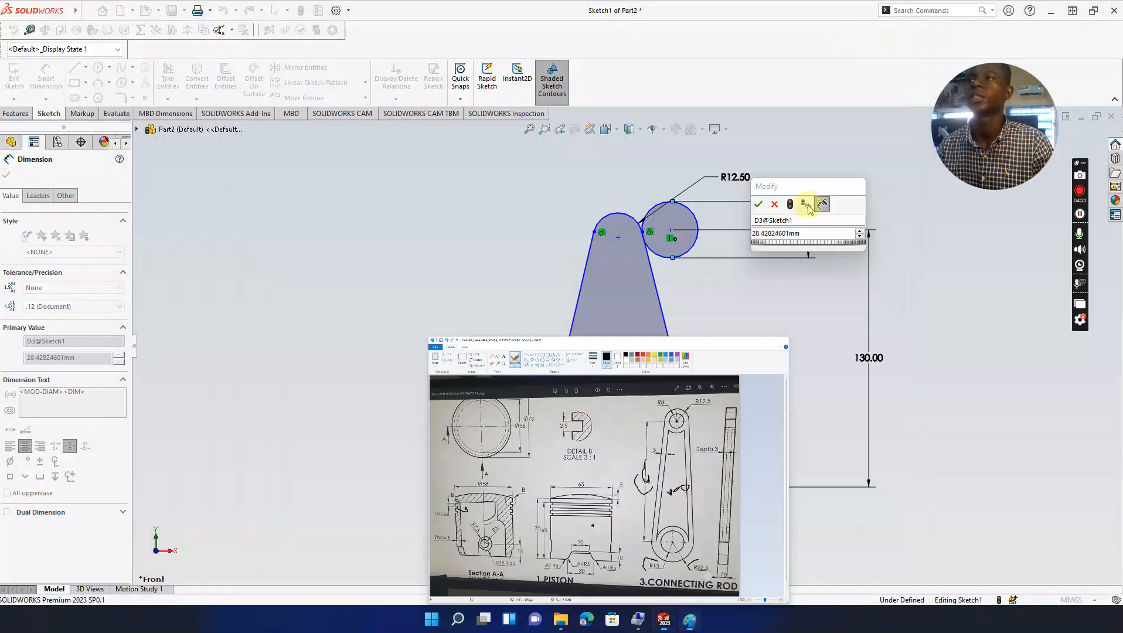
type("8")
key("Return")
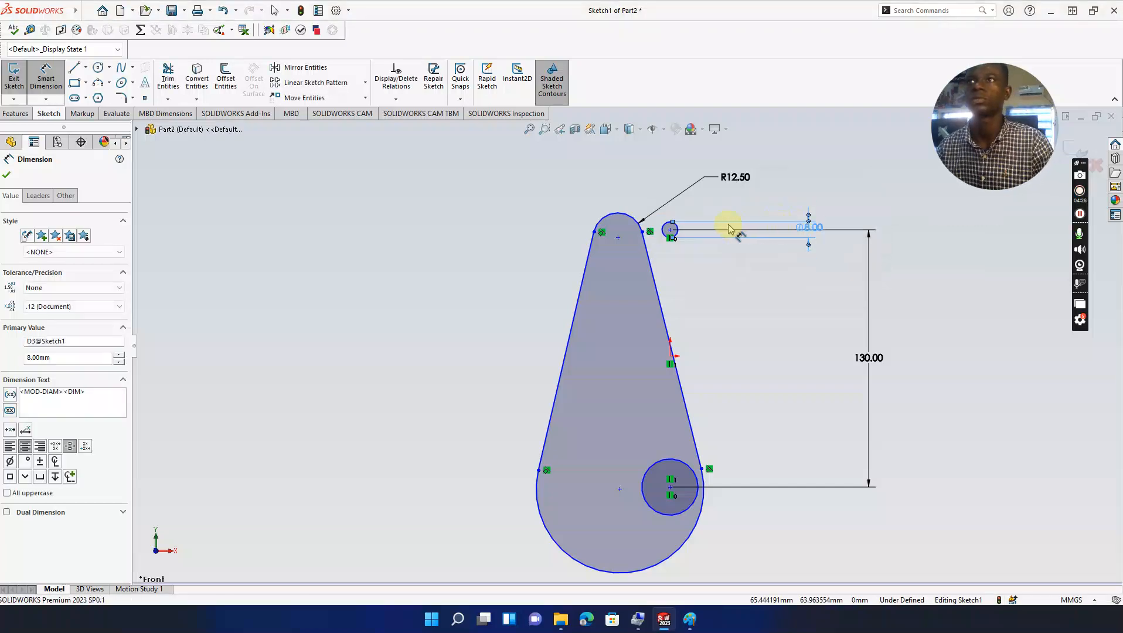
key("Escape")
left_click(670, 230)
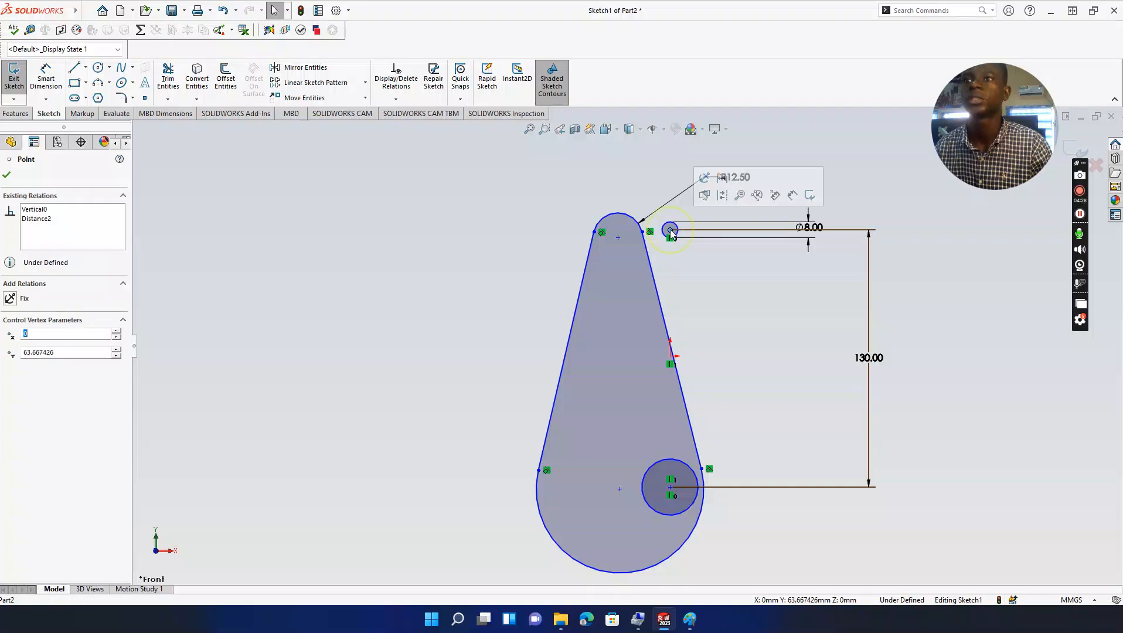
Step: Reposition the lower circle and outer contour so the R12.50 top end caps the Ø8 hole
left_click(670, 489, "ctrl")
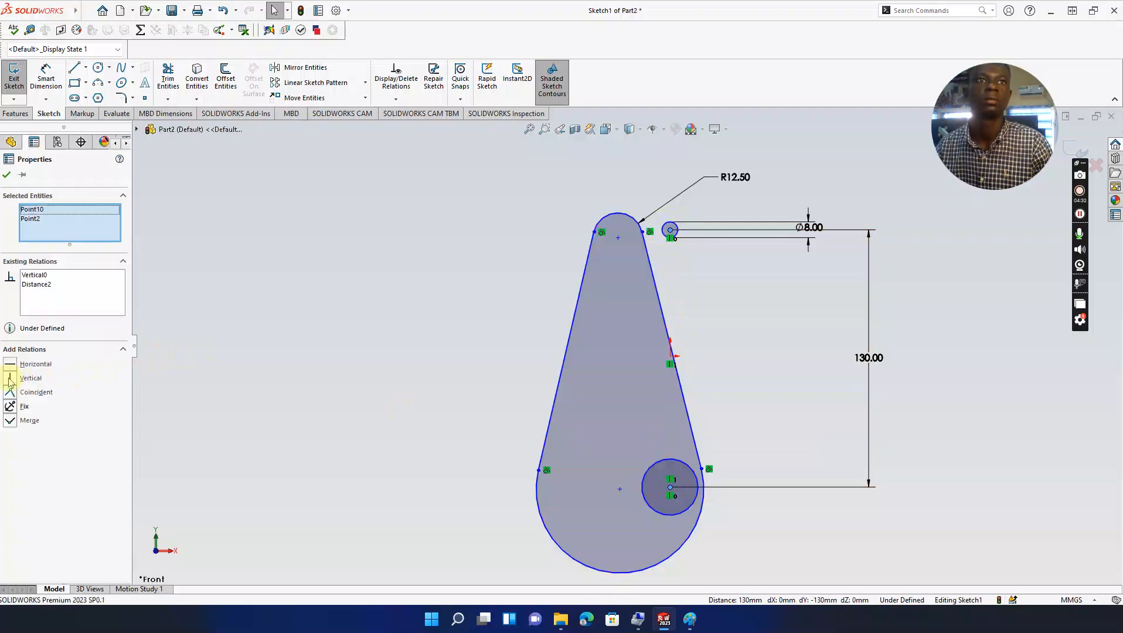
left_click(667, 231)
left_click_drag(618, 242, 665, 238)
left_click(667, 280)
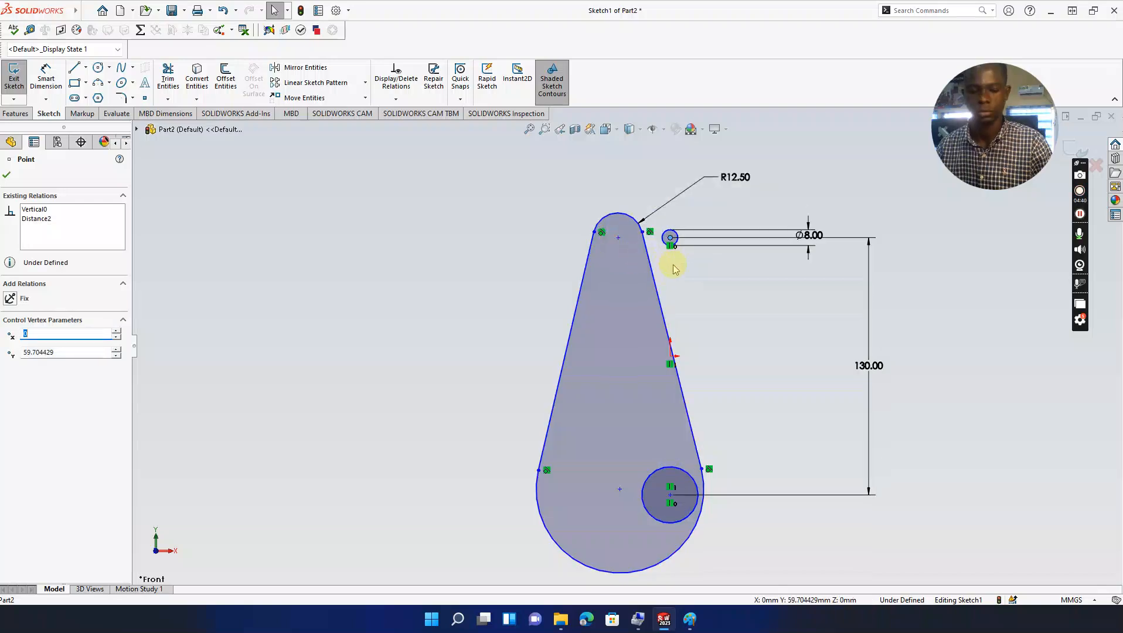
key("ctrl+z")
mouse_move(668, 484)
left_mouse_down()
mouse_move(626, 478)
mouse_move(625, 488)
mouse_move(672, 490)
mouse_move(630, 486)
left_mouse_up()
left_click_drag(617, 341, 663, 331)
left_click(786, 288)
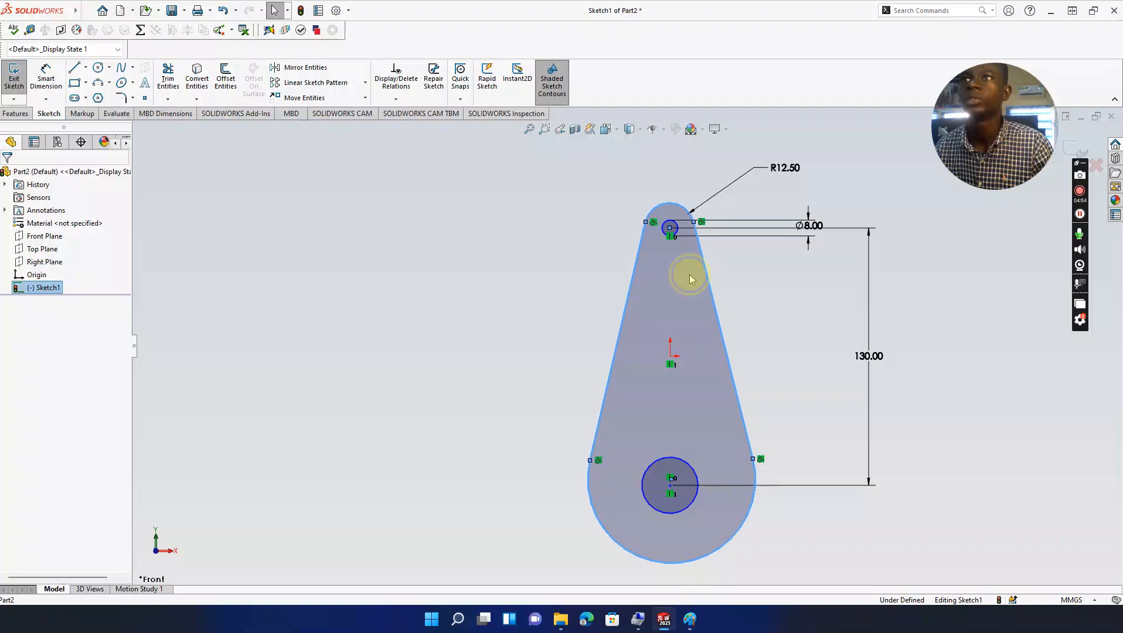
left_click(669, 210)
key("Escape")
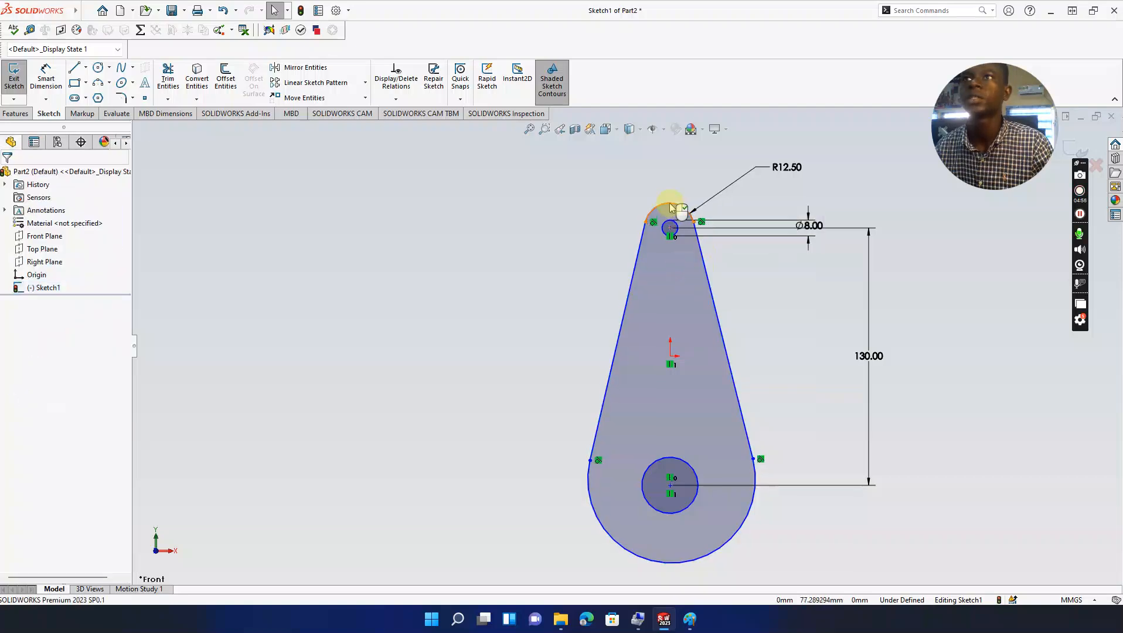
left_click(669, 203)
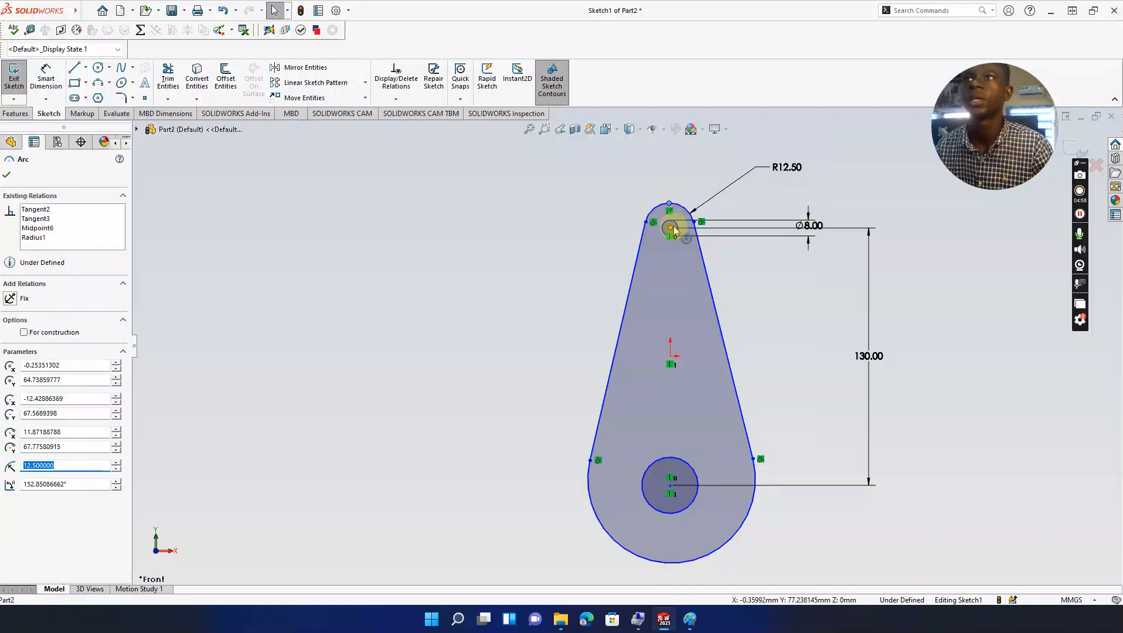
left_click(670, 228)
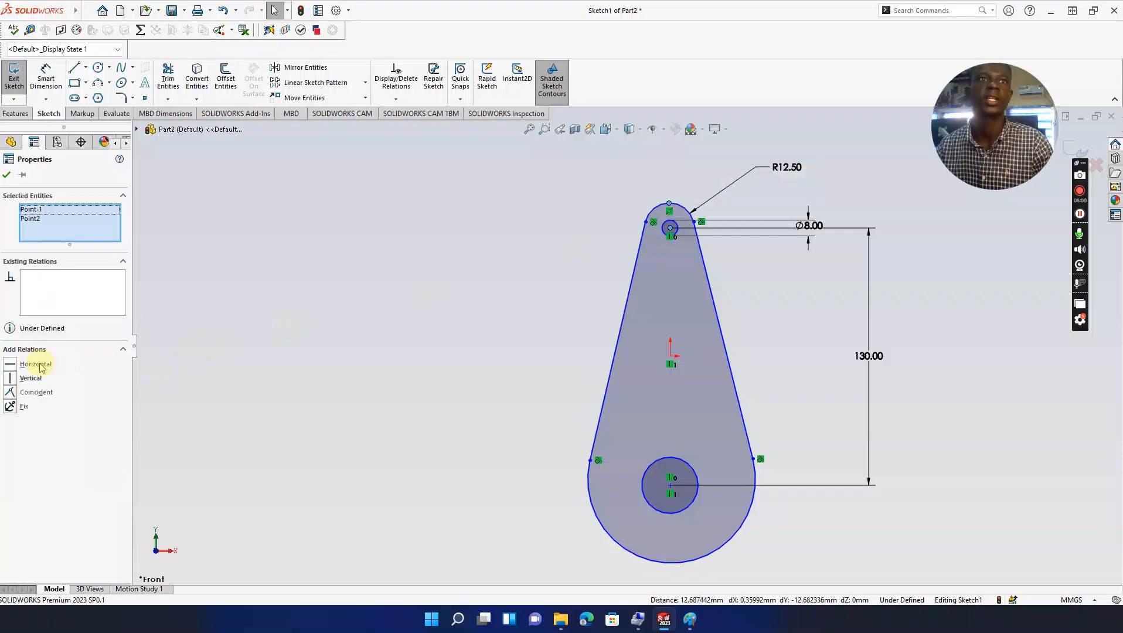
left_click(14, 379)
left_click(435, 226)
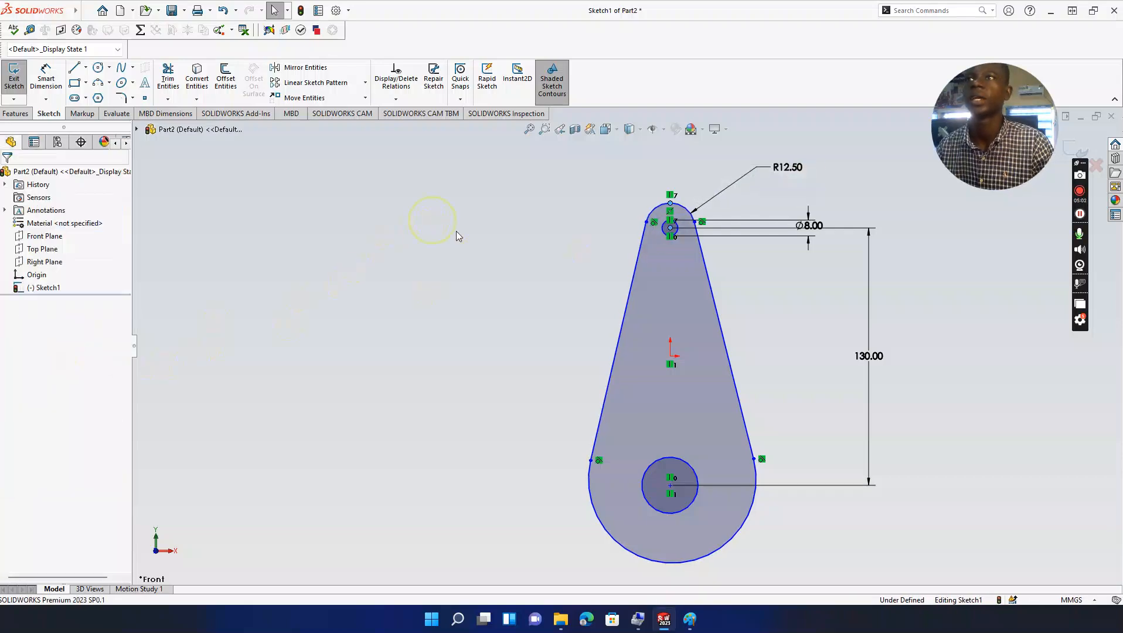
left_click(671, 486)
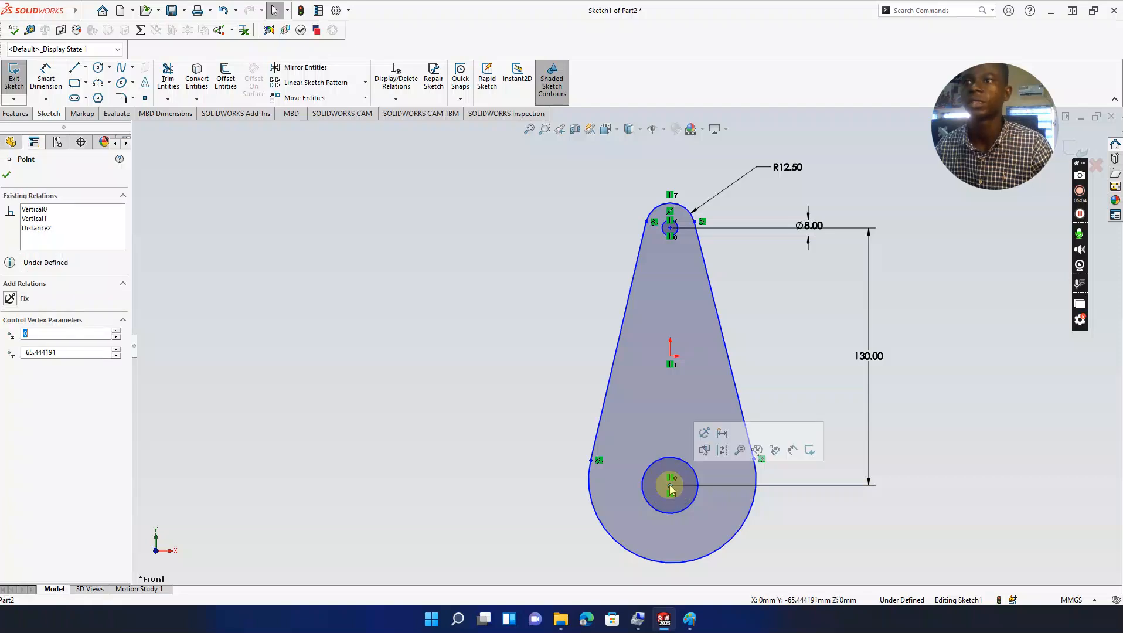
left_click(673, 562)
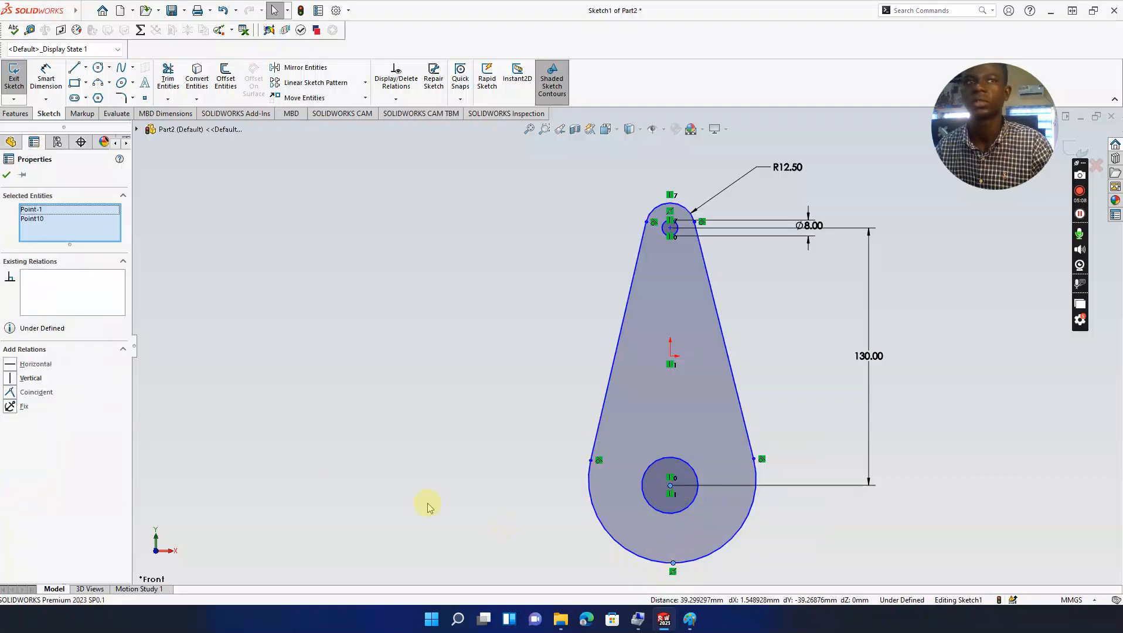
left_click(13, 381)
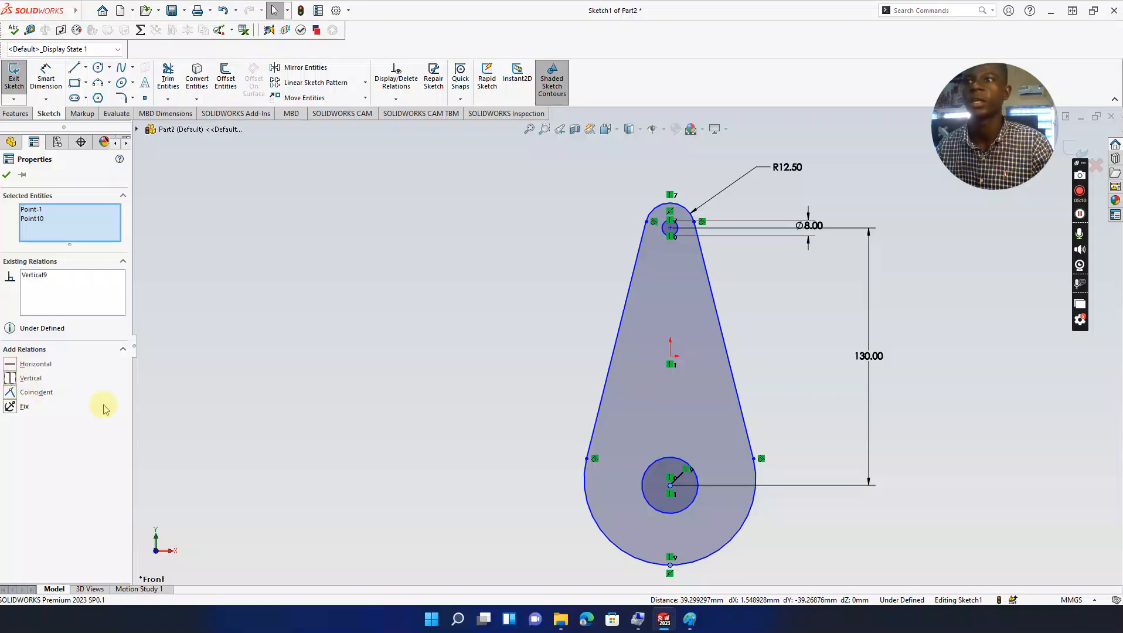
left_click(332, 406)
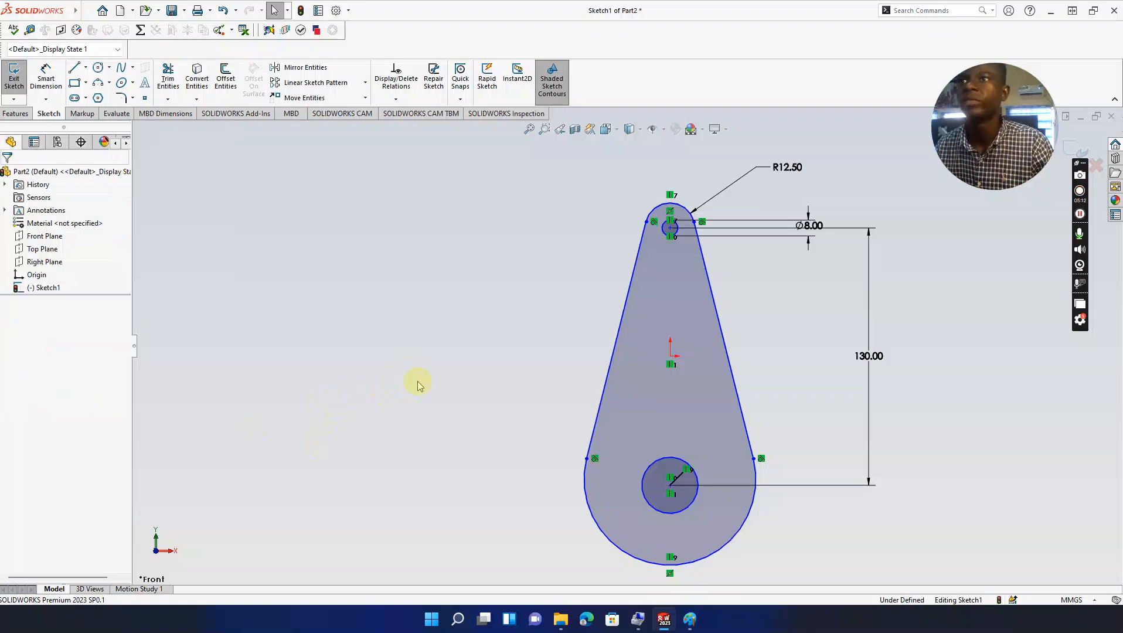
left_click(671, 232)
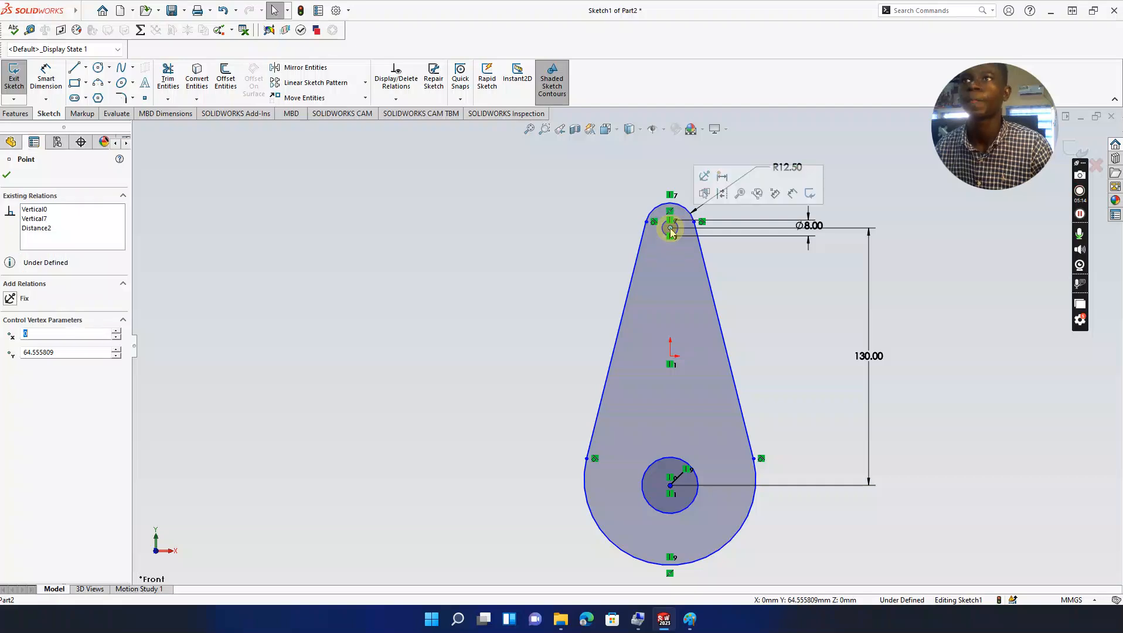
left_click(672, 358, "ctrl")
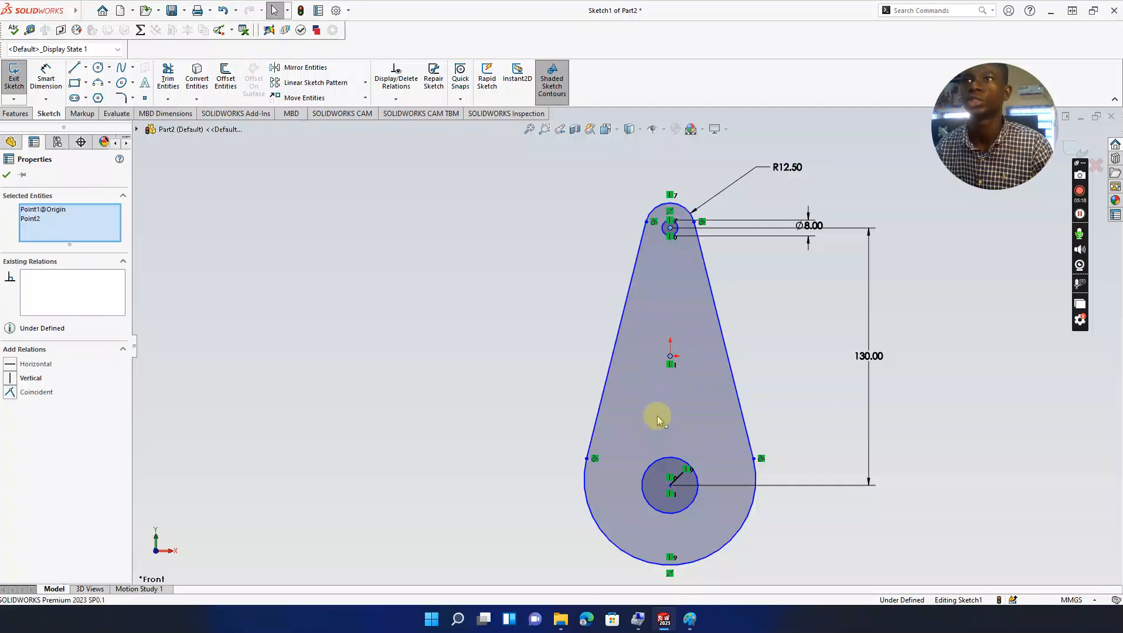
left_click(671, 487)
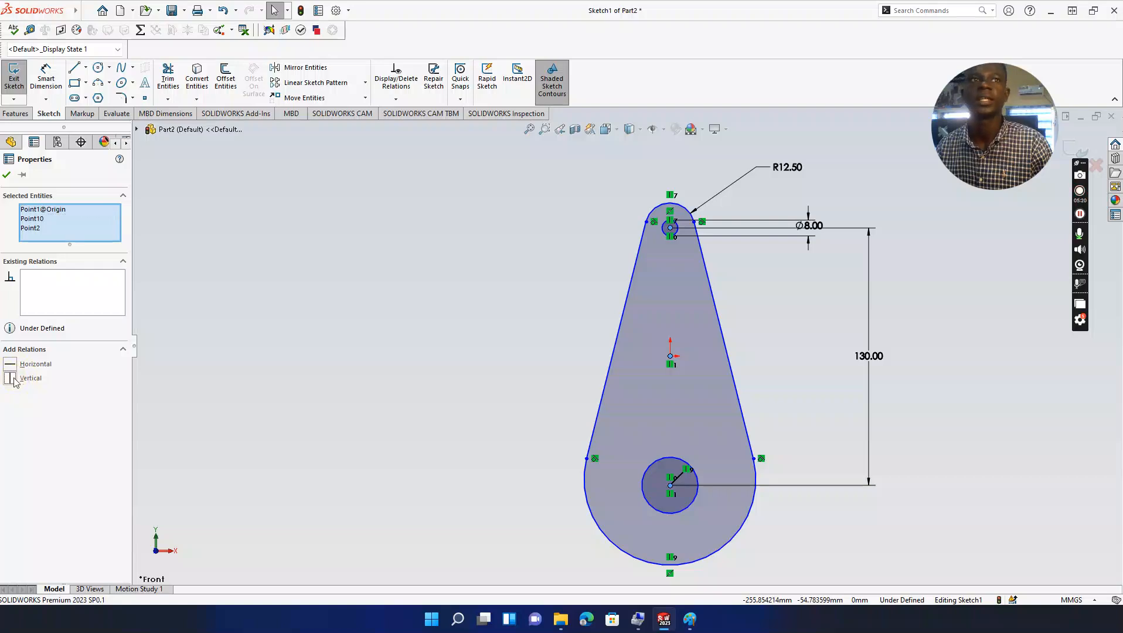
left_click(469, 332)
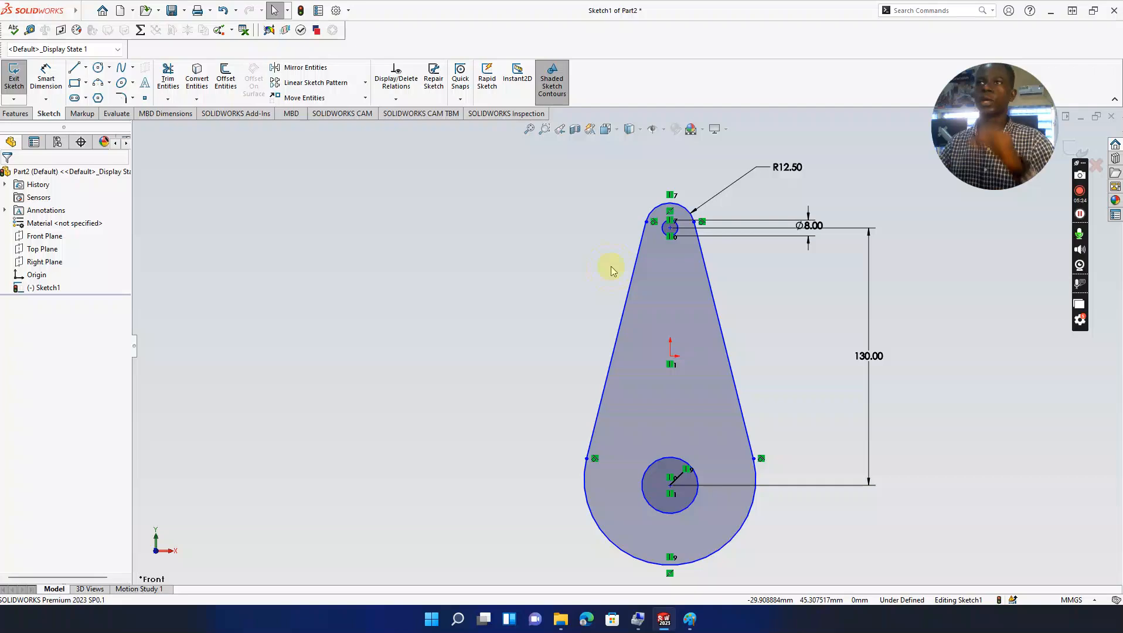
left_click(1080, 215)
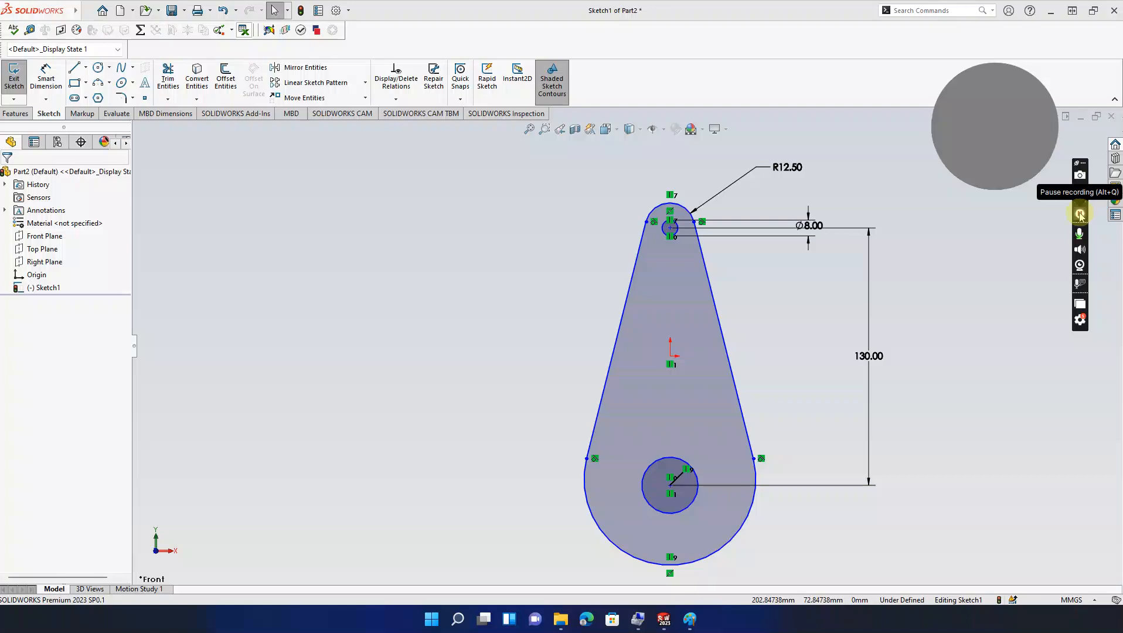
Step: Give the outline's bottom end arc a 22.5 mm radius dimension
left_click(1079, 215)
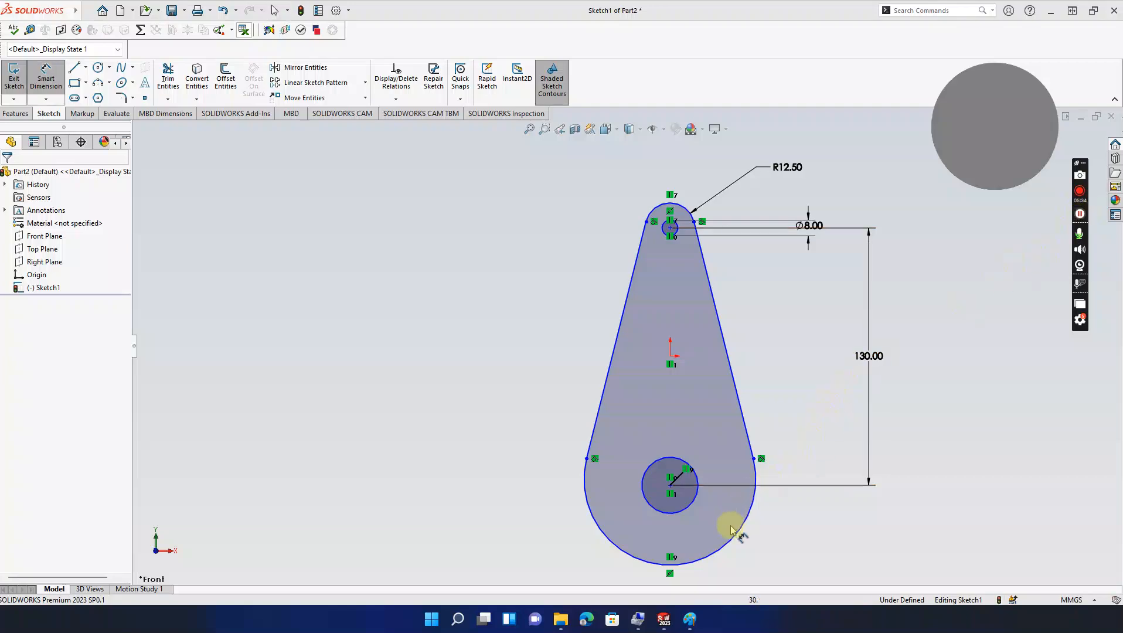
left_click(762, 534)
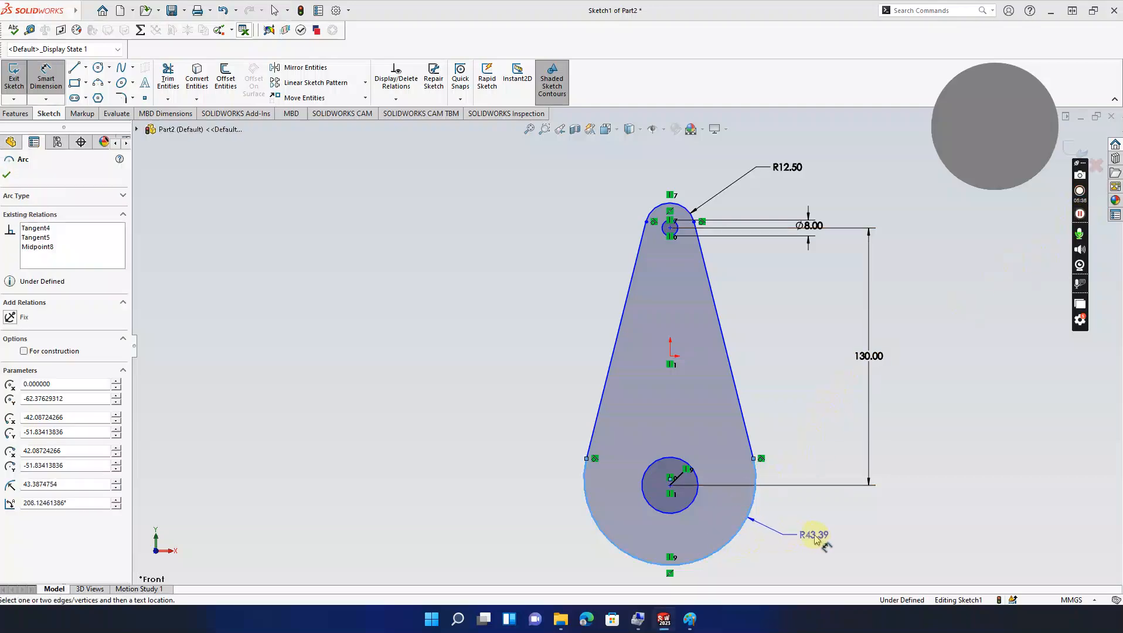
left_click(817, 538)
type("22.5")
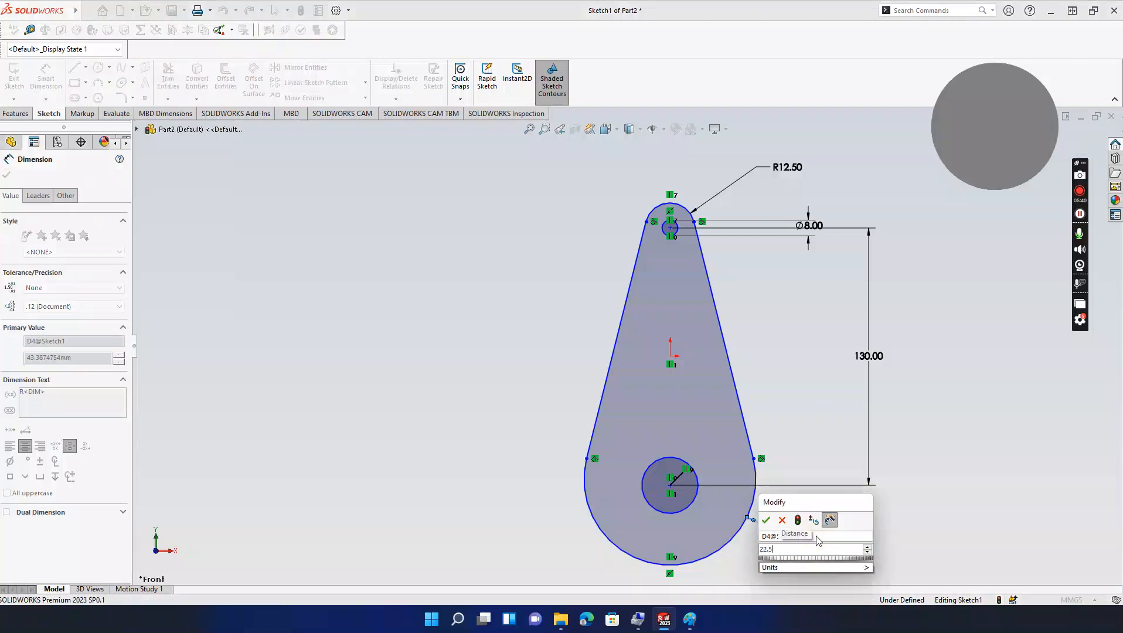
key("Return")
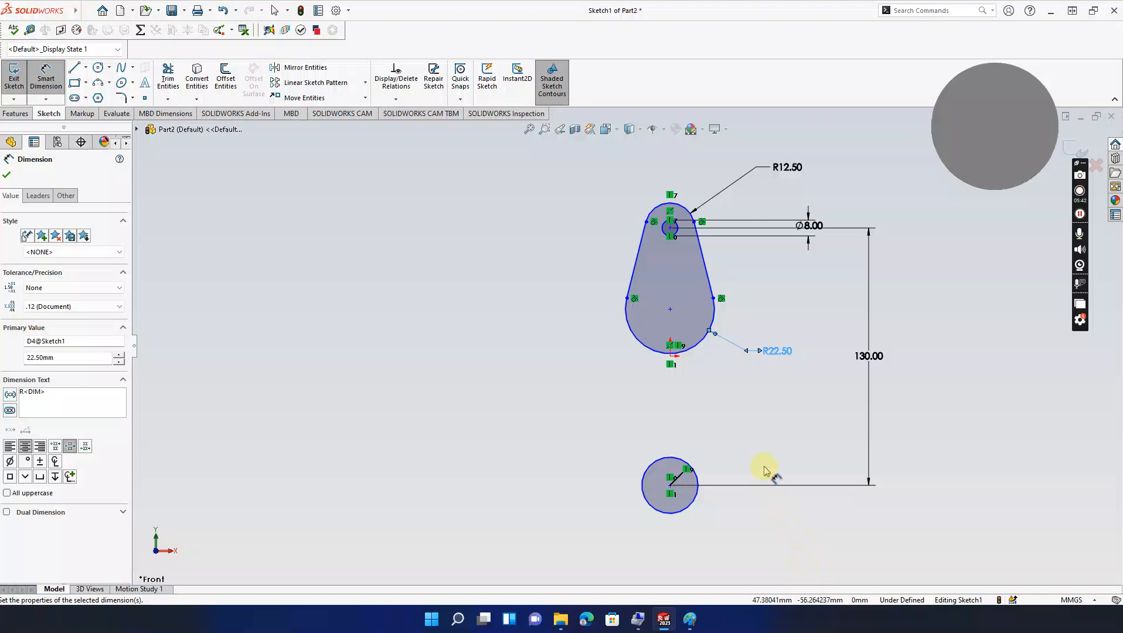
key("Escape")
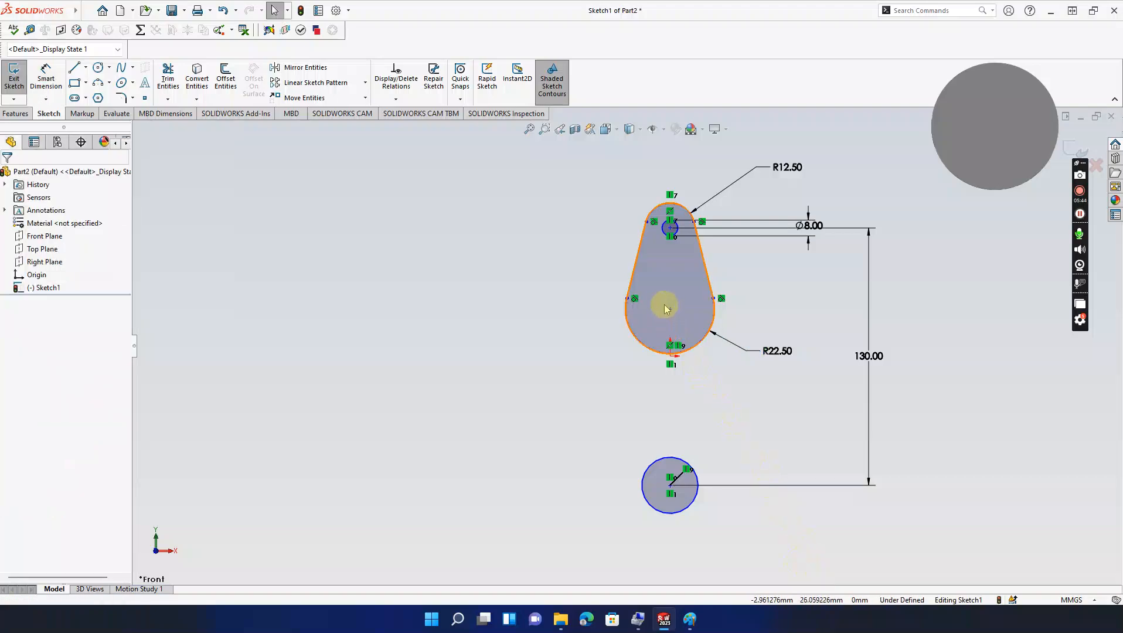
mouse_move(664, 476)
left_mouse_down()
mouse_move(661, 387)
mouse_move(668, 495)
left_mouse_up()
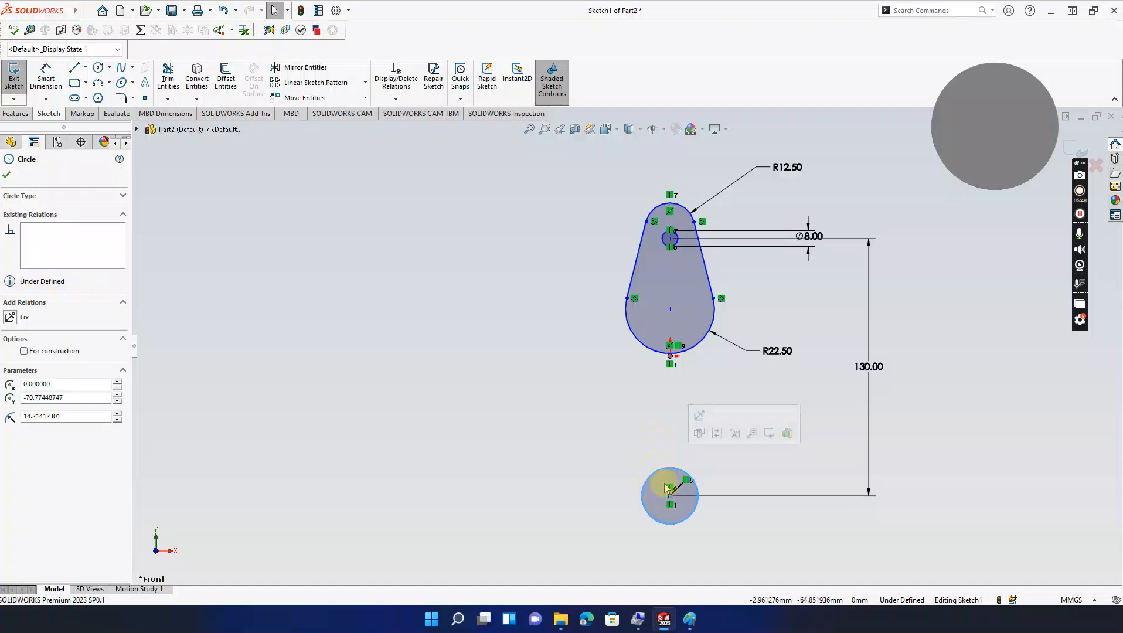
Step: Drag the R22.50 bottom arc down around the lower circle and bring up the Paint reference drawing
left_click(1079, 215)
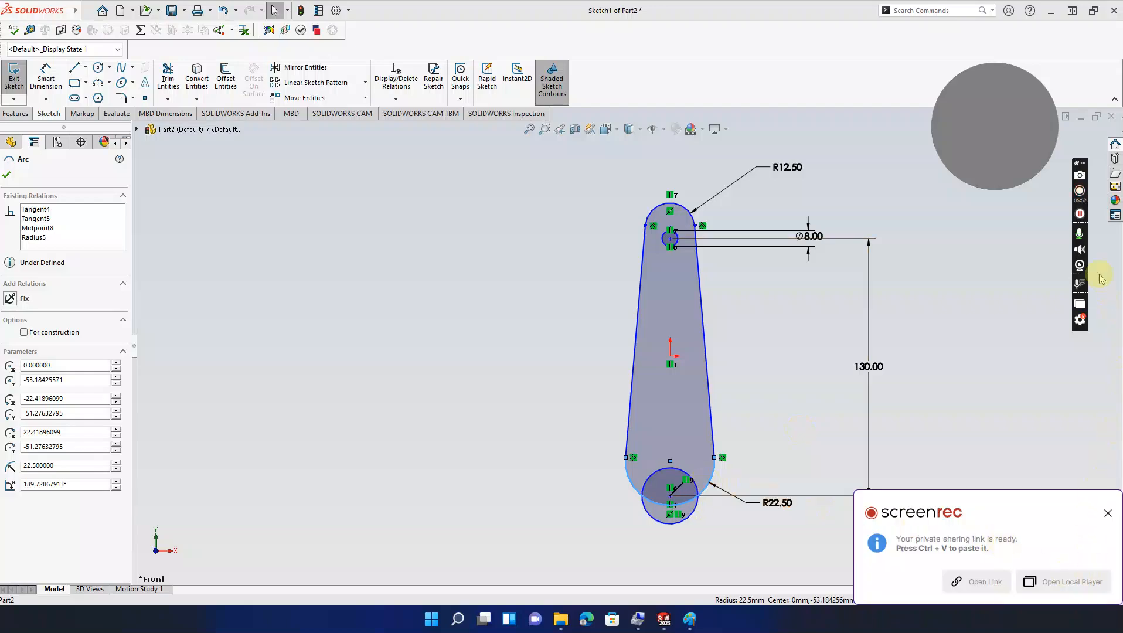
left_click_drag(709, 495, 708, 540)
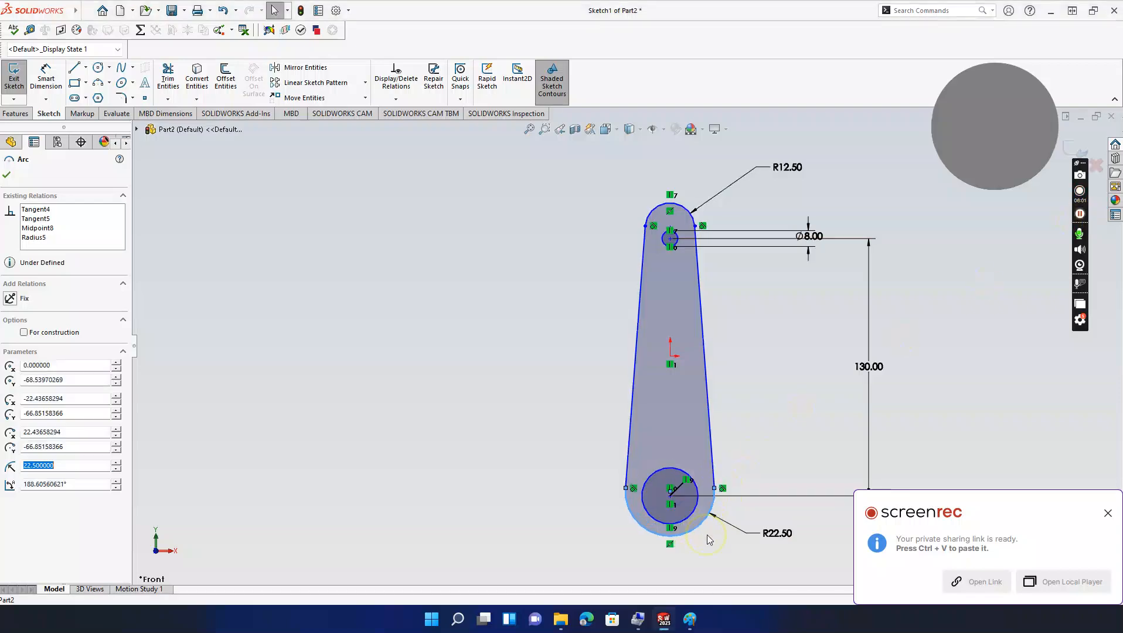
left_click(1080, 215)
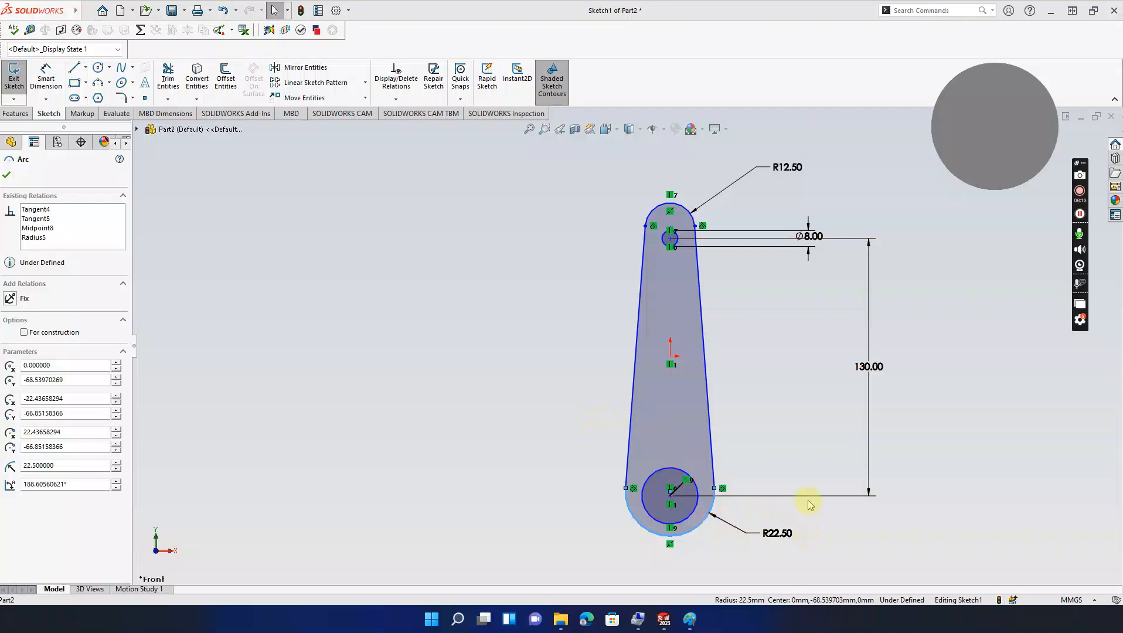
middle_click_drag(799, 476, 789, 443, "ctrl")
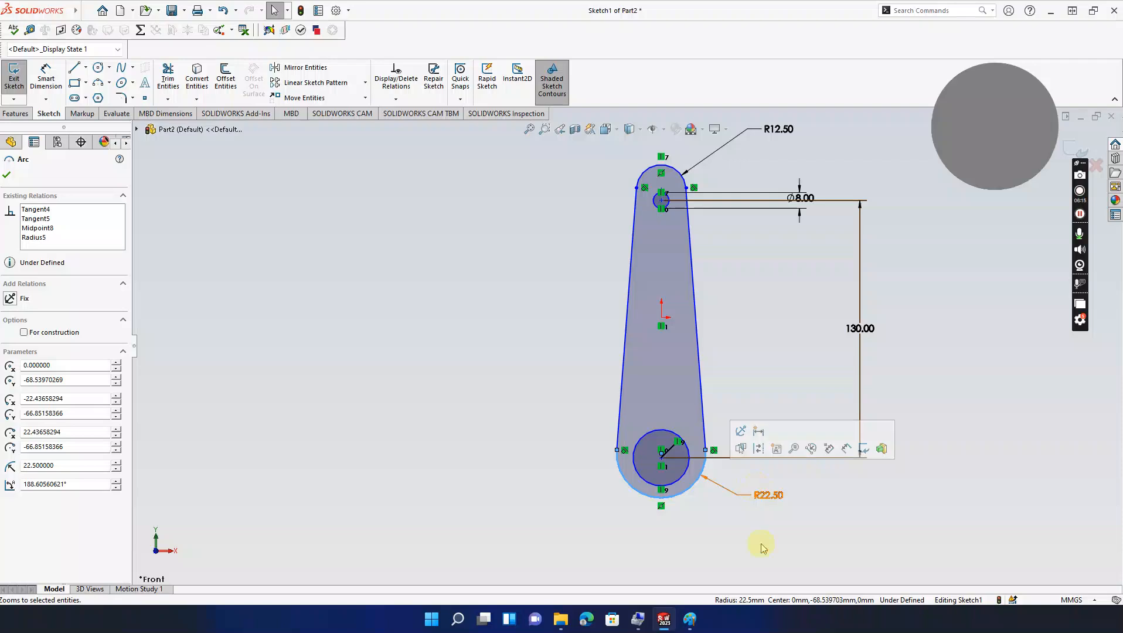
left_click(690, 620)
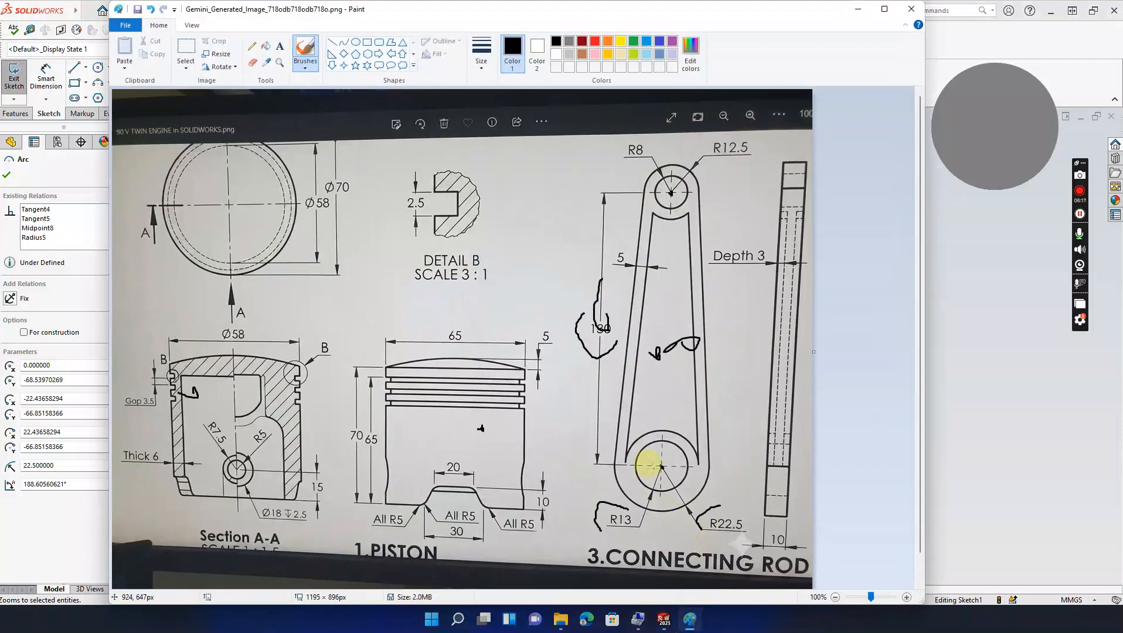
Step: Dimension the lower circle to a 13 mm diameter
left_click(857, 11)
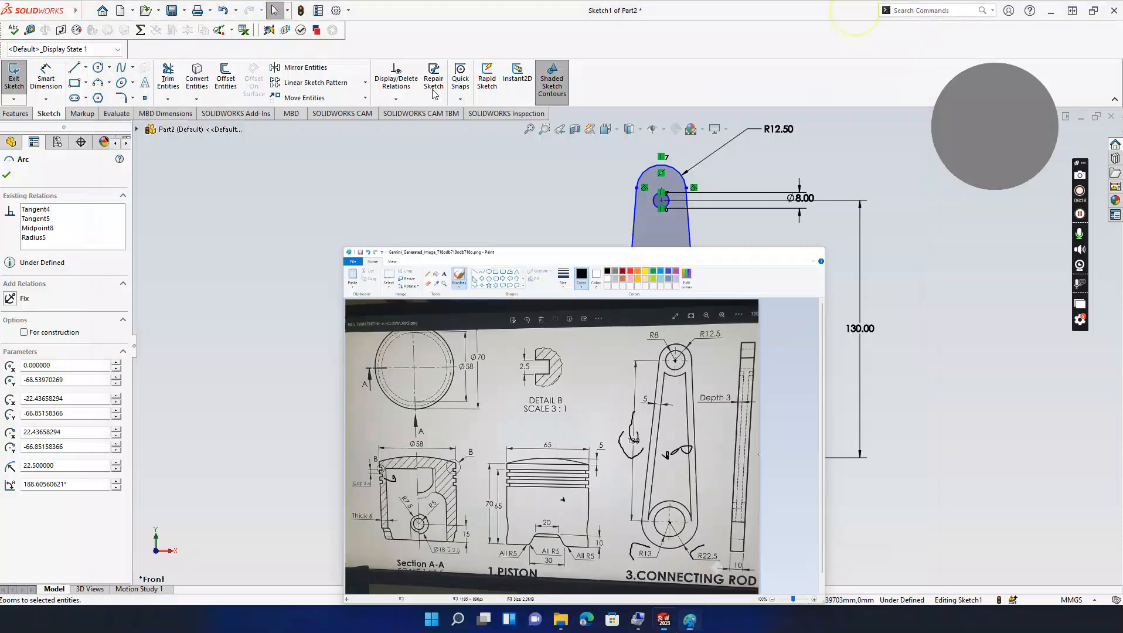
key("Escape")
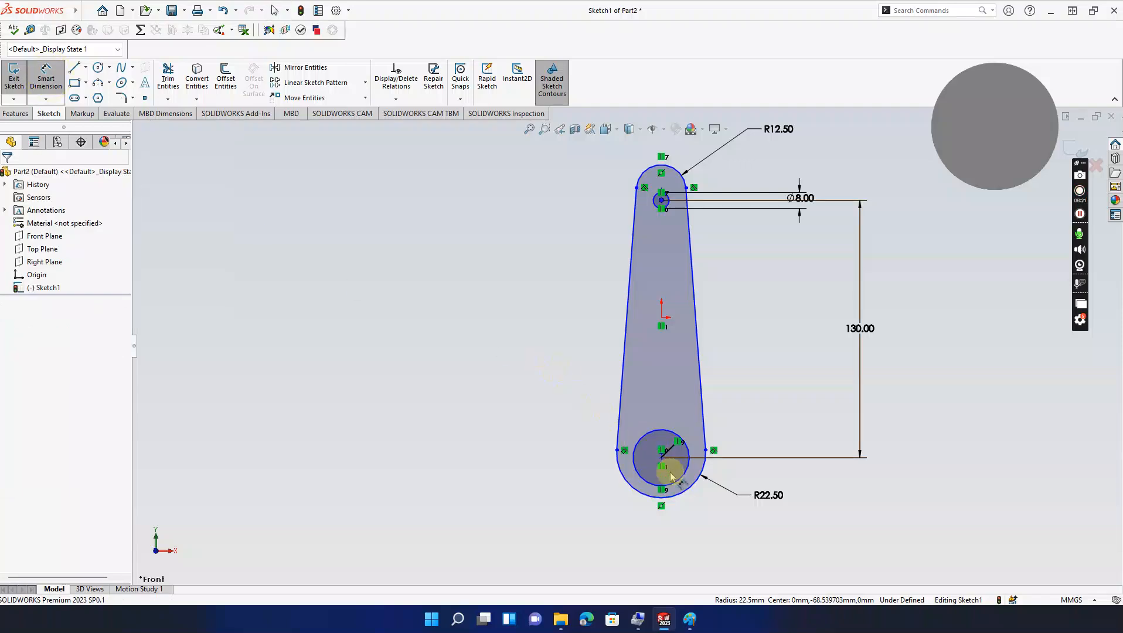
left_click(676, 482)
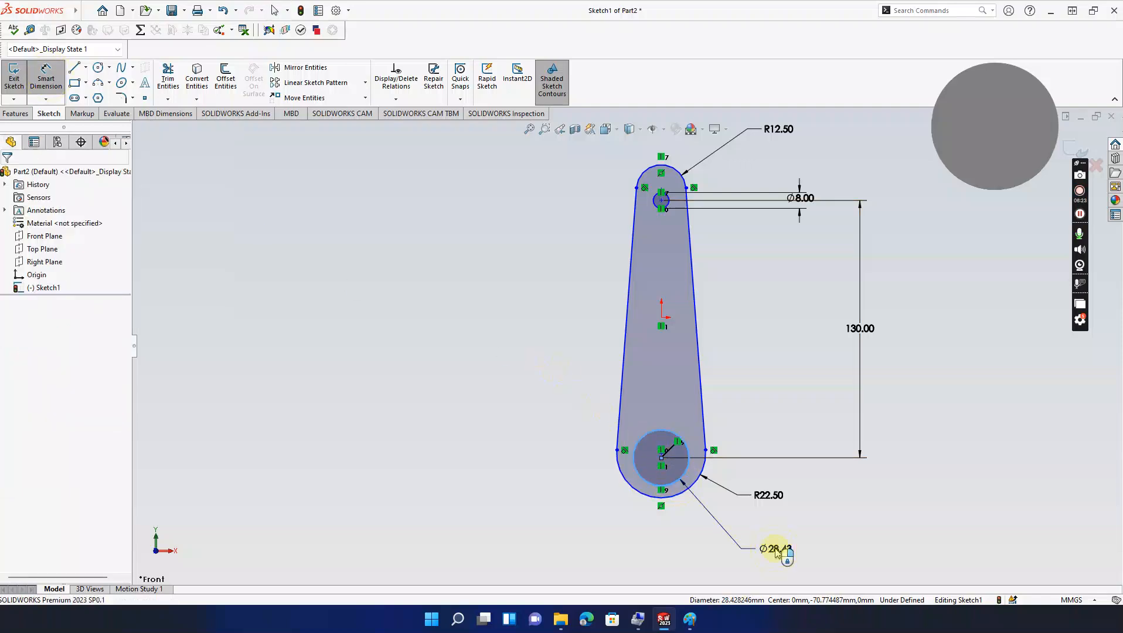
left_click(777, 551)
type("13")
key("Return")
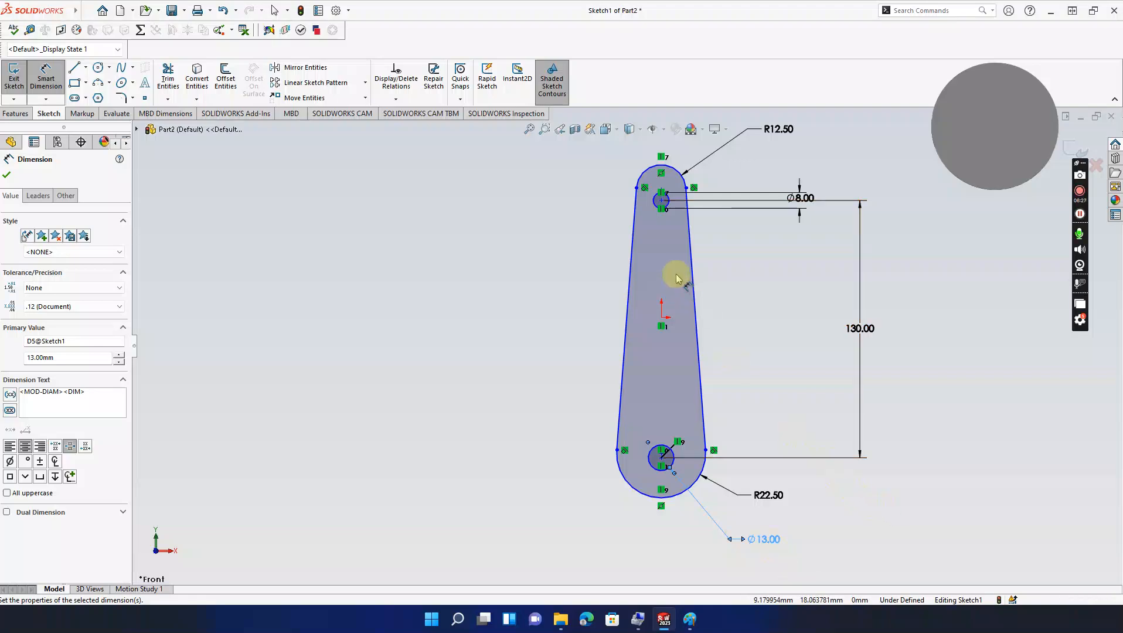
scroll(698, 194, "up", 2)
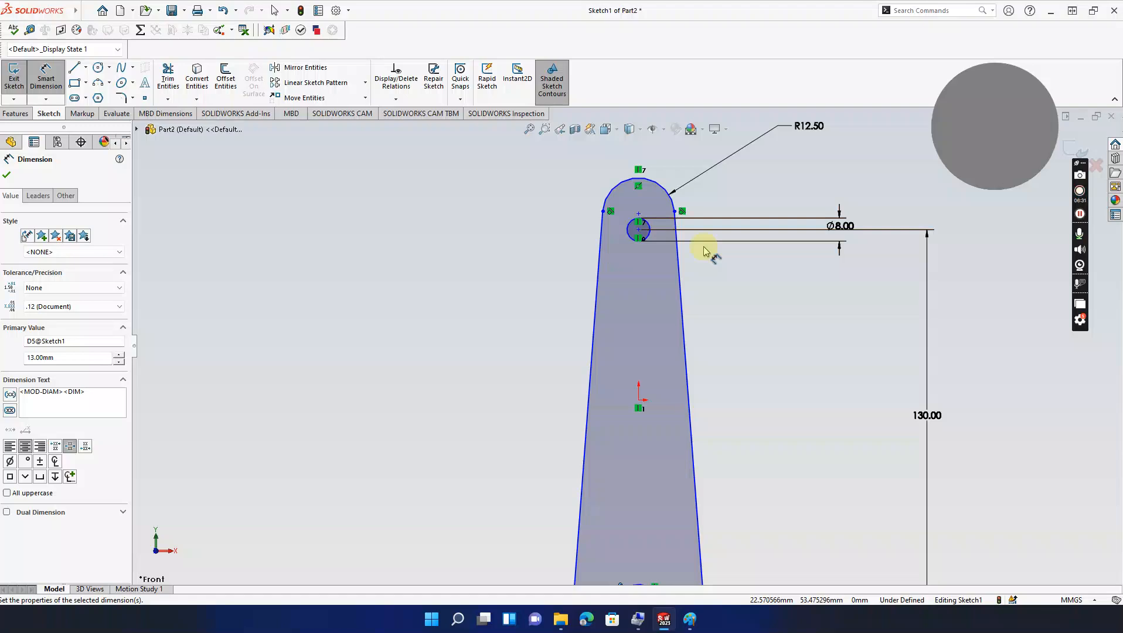
Step: Check the reference drawing and discard a redundant diameter dimension on the top Ø8 circle
left_click(689, 620)
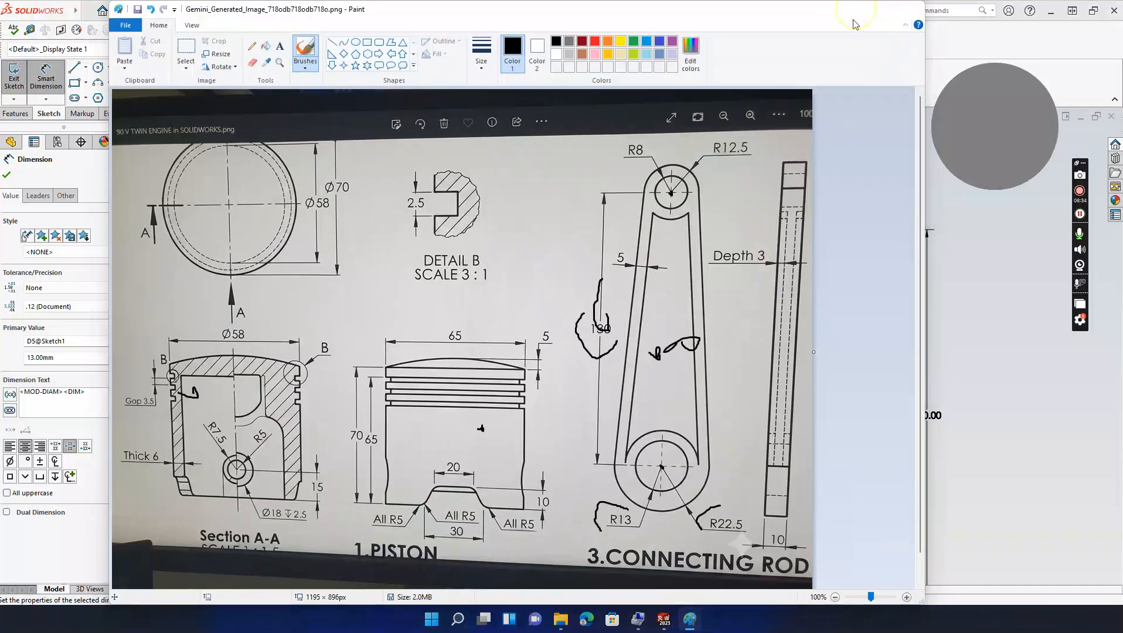
left_click(868, 10)
left_click(632, 226)
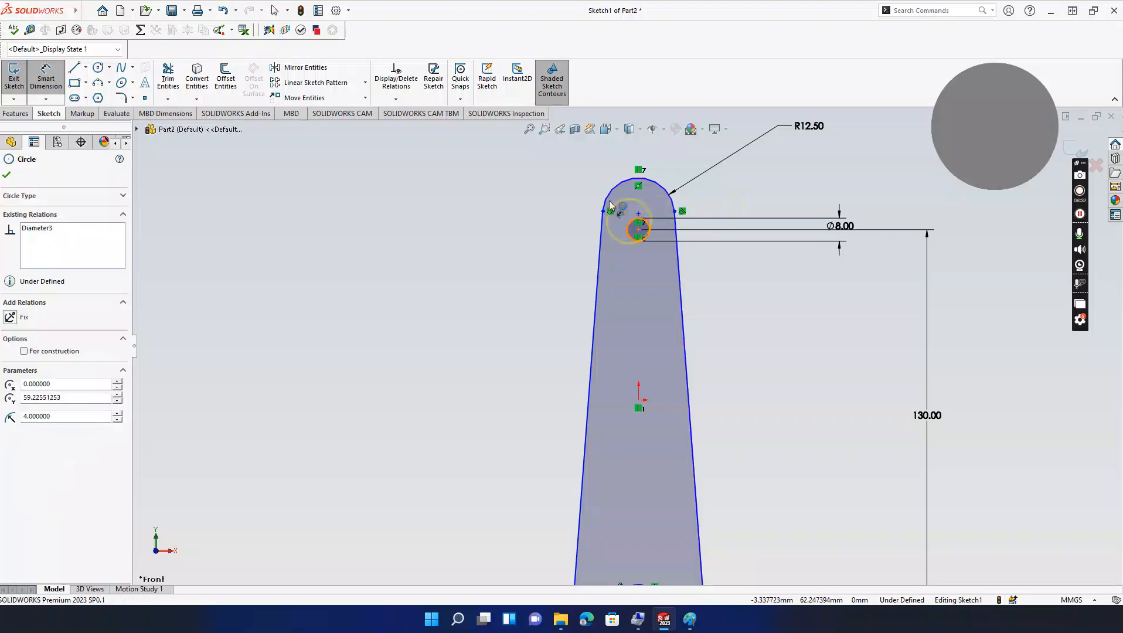
left_click(569, 170)
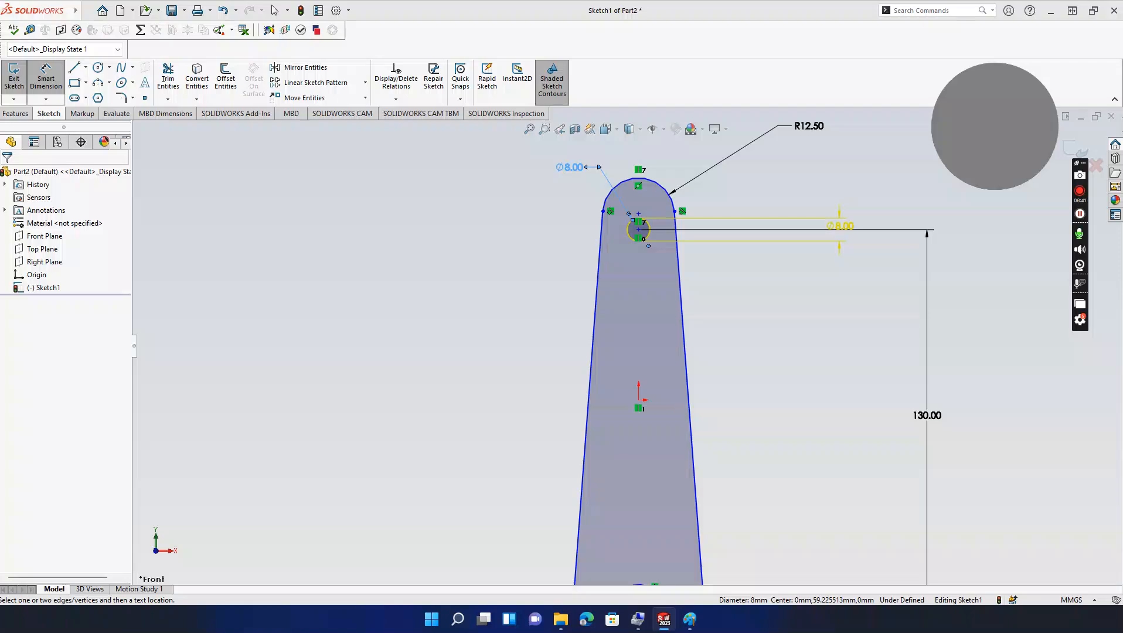
key("Escape")
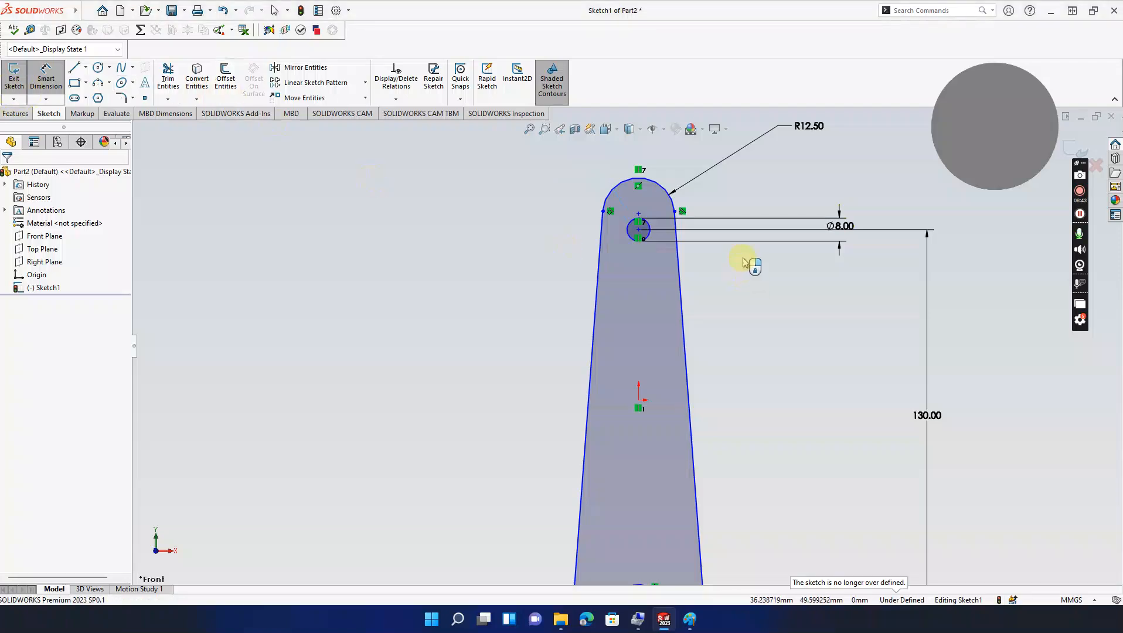
scroll(743, 263, "up", 2)
middle_click_drag(758, 320, 761, 274, "ctrl")
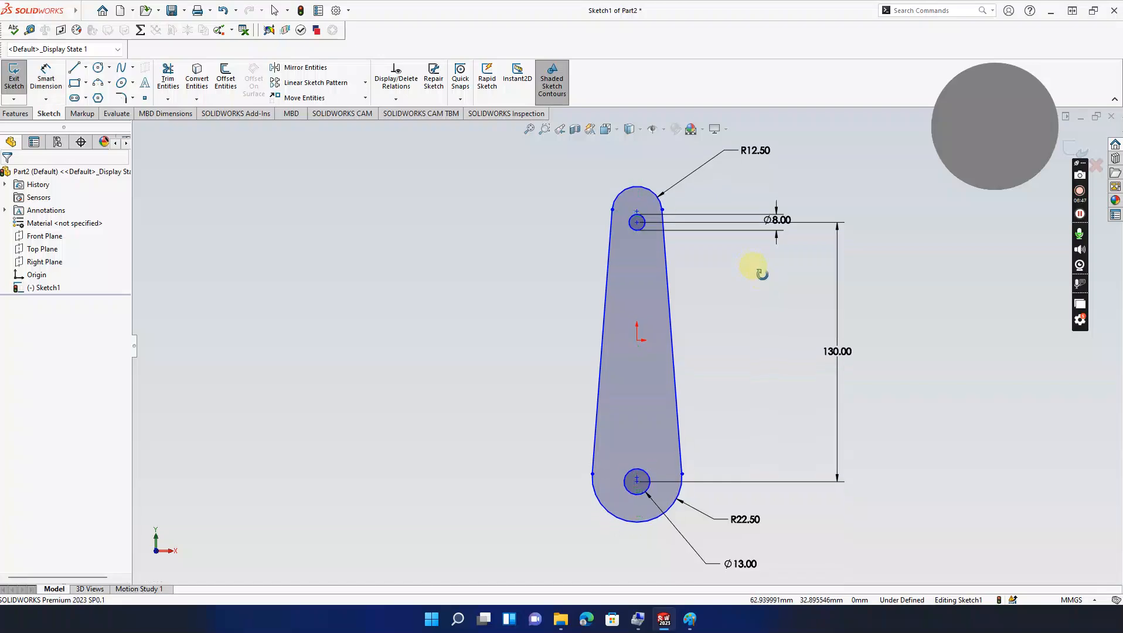
left_click(690, 619)
Step: Extrude the sketch as a Blind 10 mm Boss-Extrude to create the solid rod
mouse_move(543, 16)
left_mouse_down()
mouse_move(346, 53)
mouse_move(116, 56)
left_mouse_up()
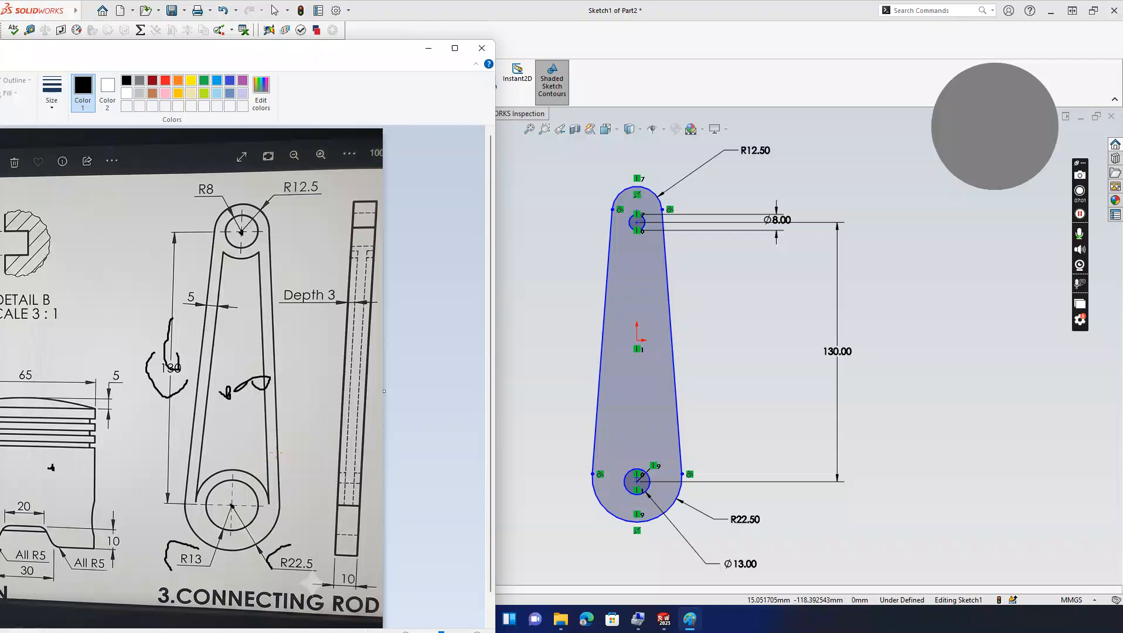
left_click(428, 48)
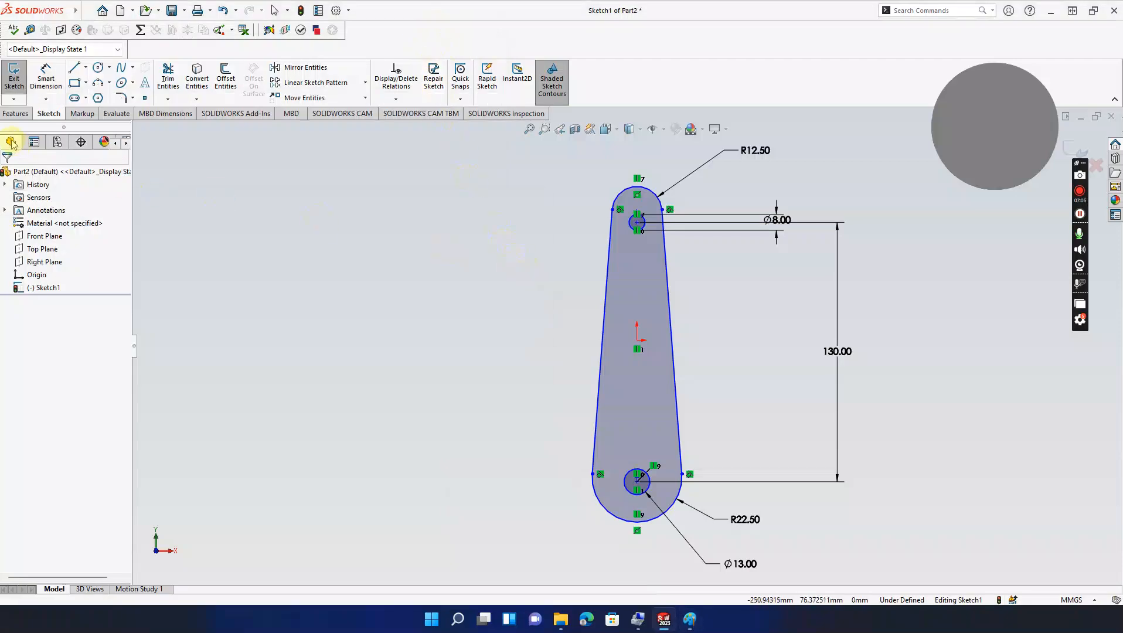
left_click(15, 113)
left_click(19, 82)
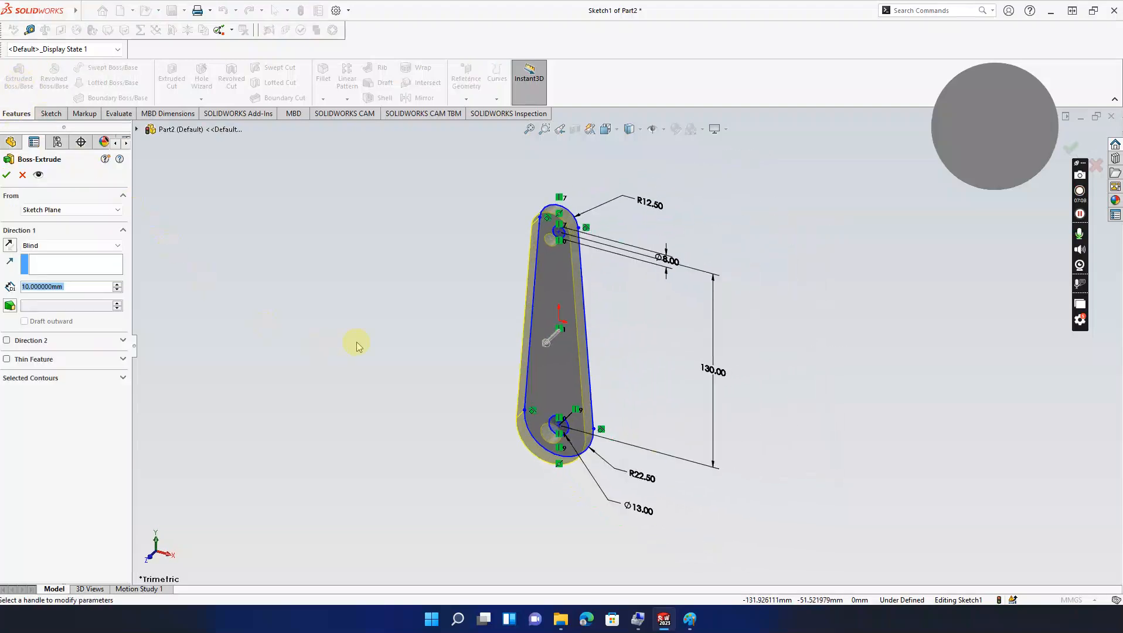
left_click(689, 618)
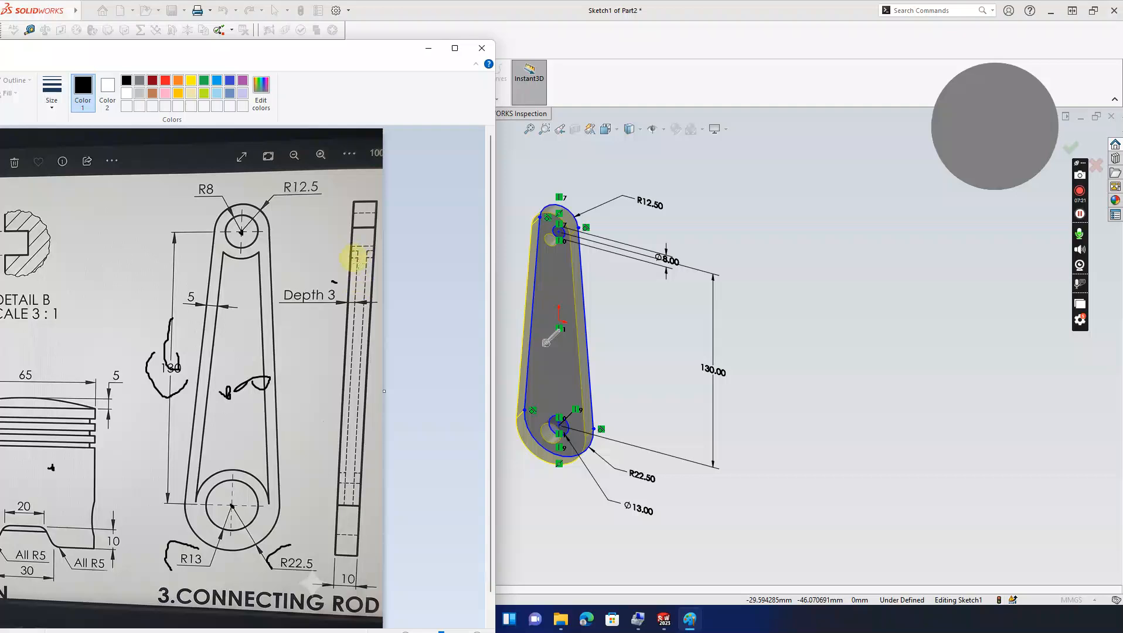
left_click(428, 50)
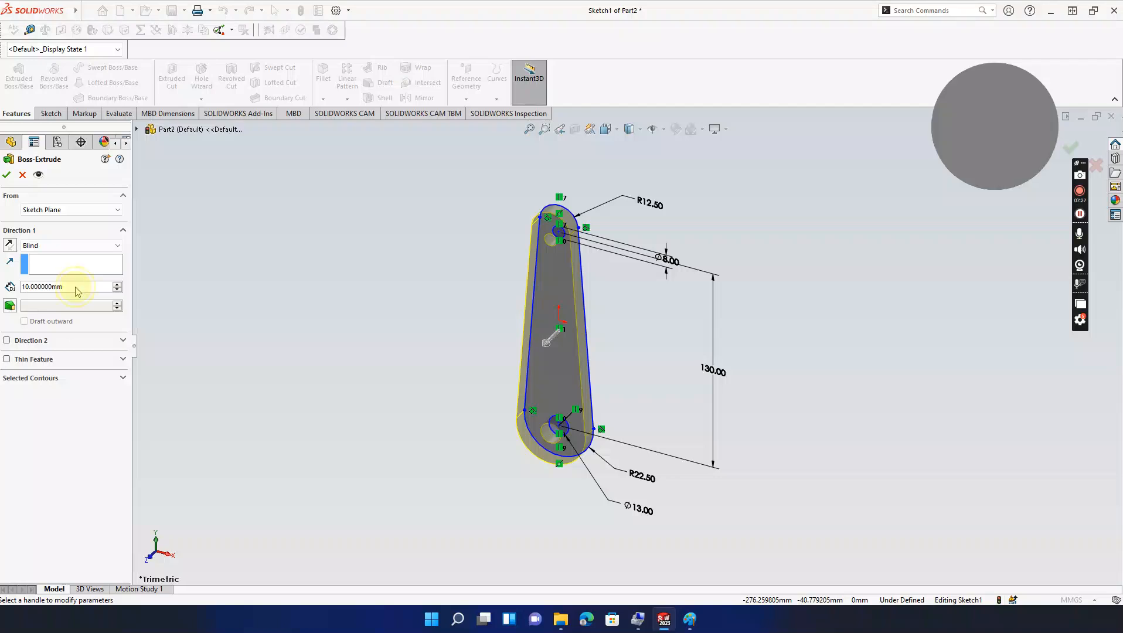
left_click(6, 175)
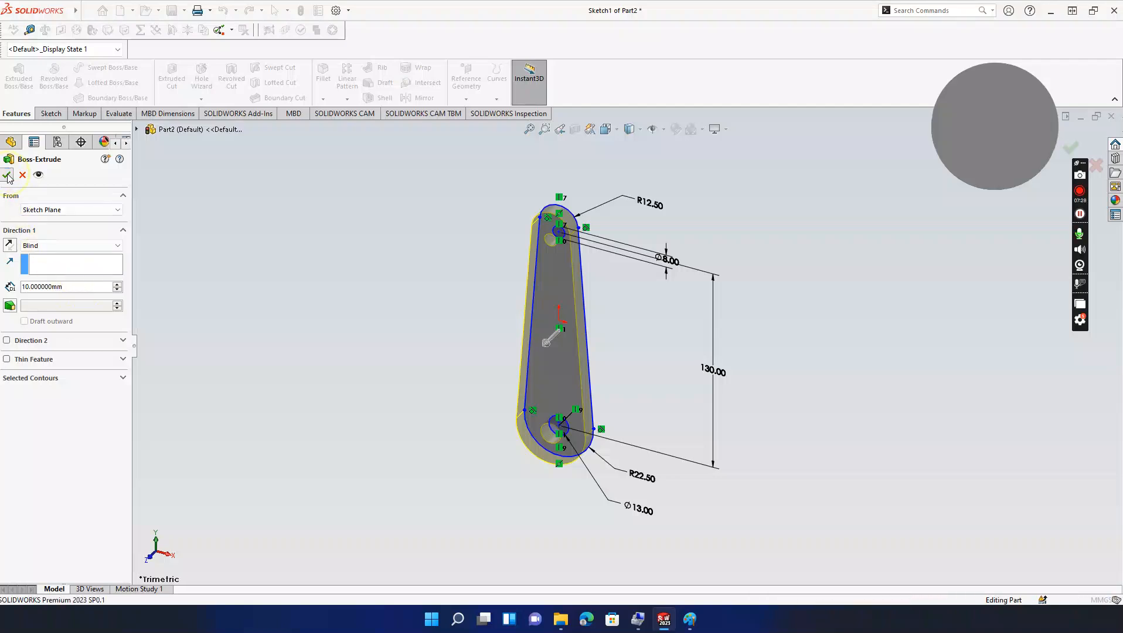
left_click(299, 274)
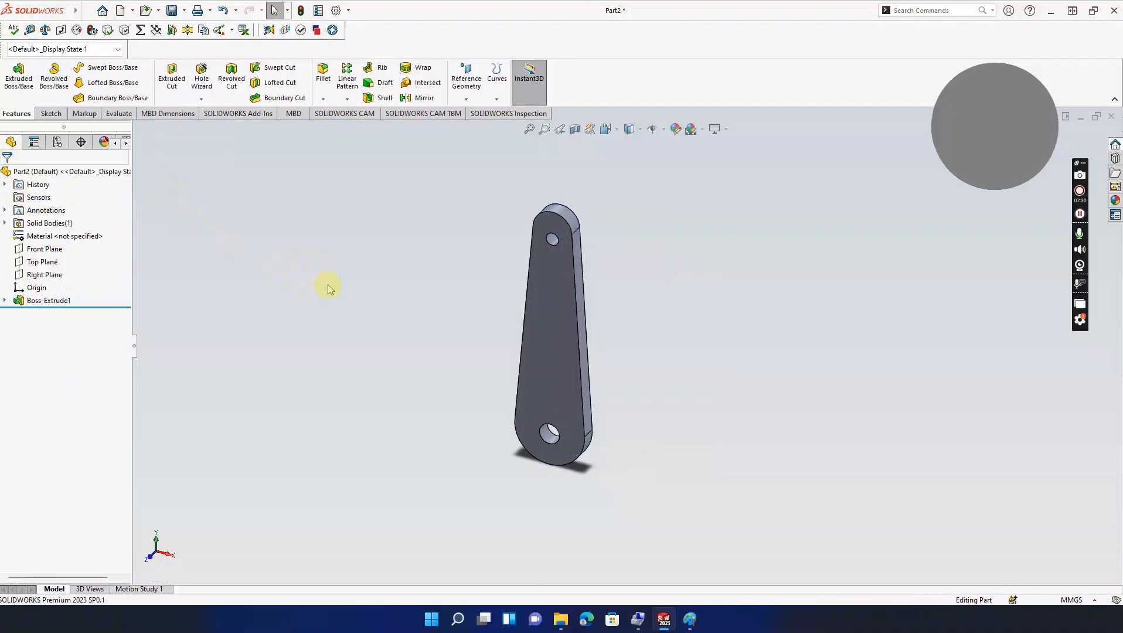
Step: Start Sketch2 on the rod's flat front face, checking the pocket depth on the reference drawing
left_click(562, 331)
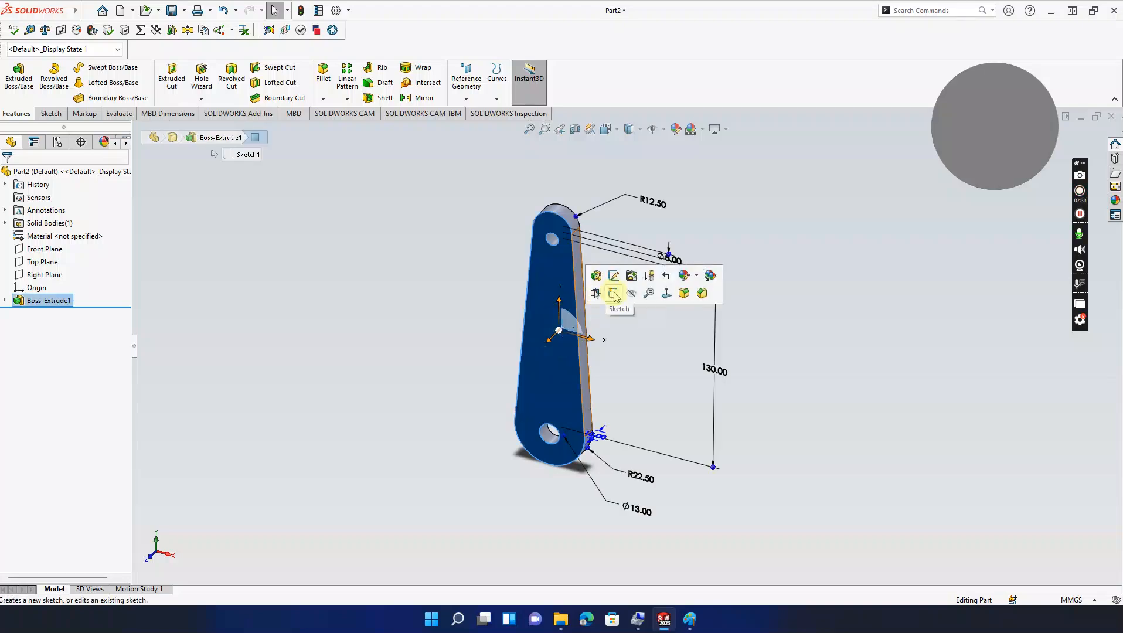
left_click(614, 294)
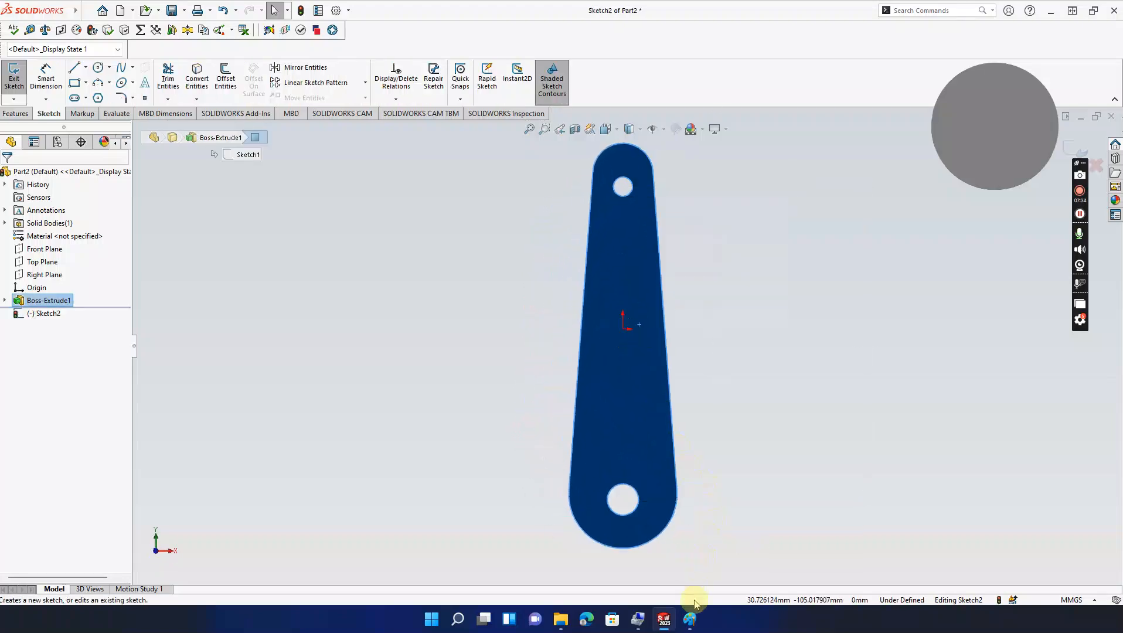
left_click(690, 619)
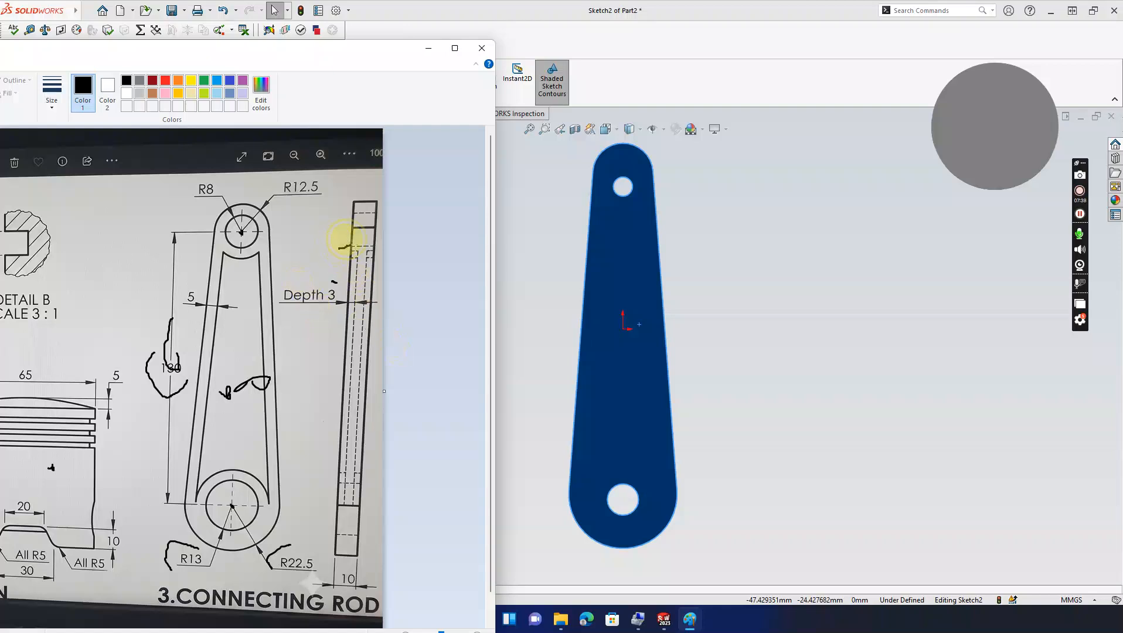
left_click_drag(352, 306, 351, 344)
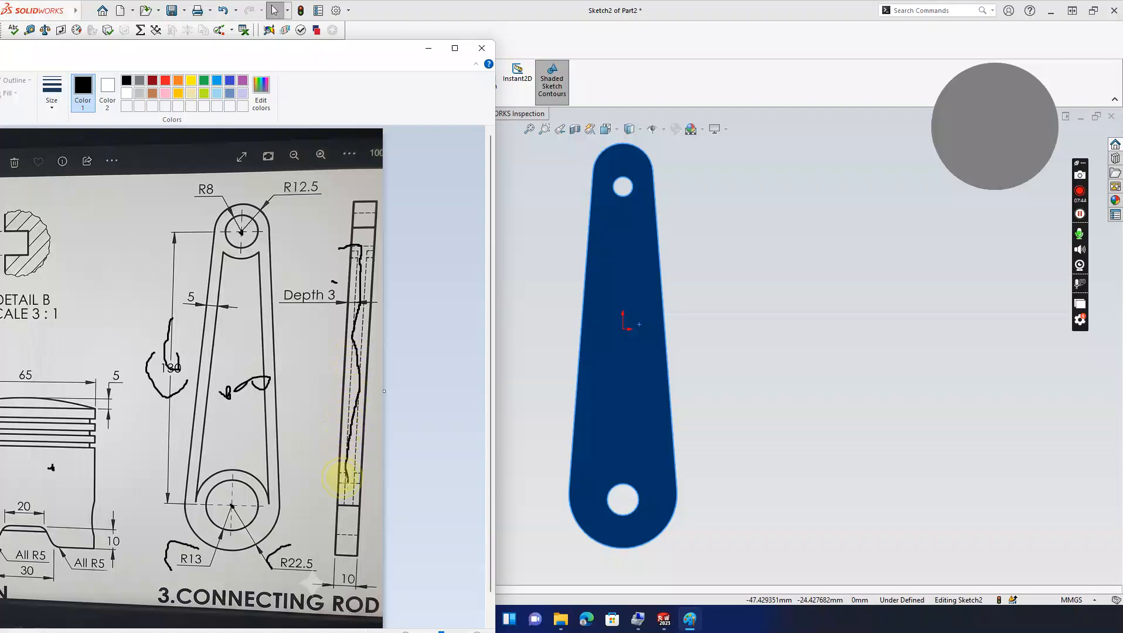
left_click(428, 48)
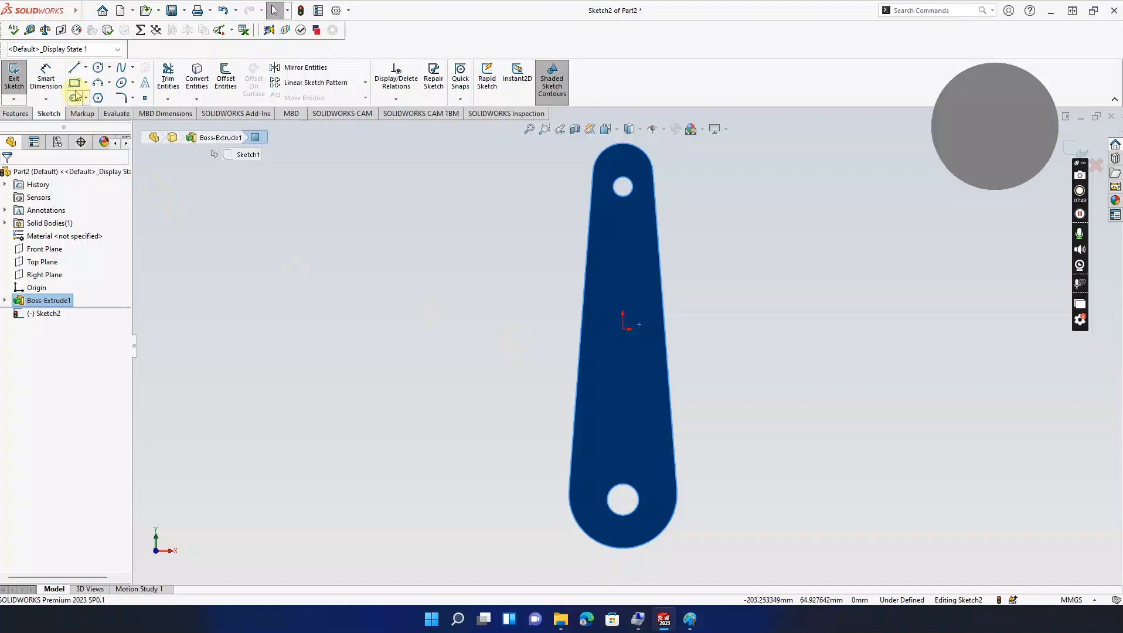
Step: Draw two tapering lines from just below the small hole to just above the large hole
left_click(74, 68)
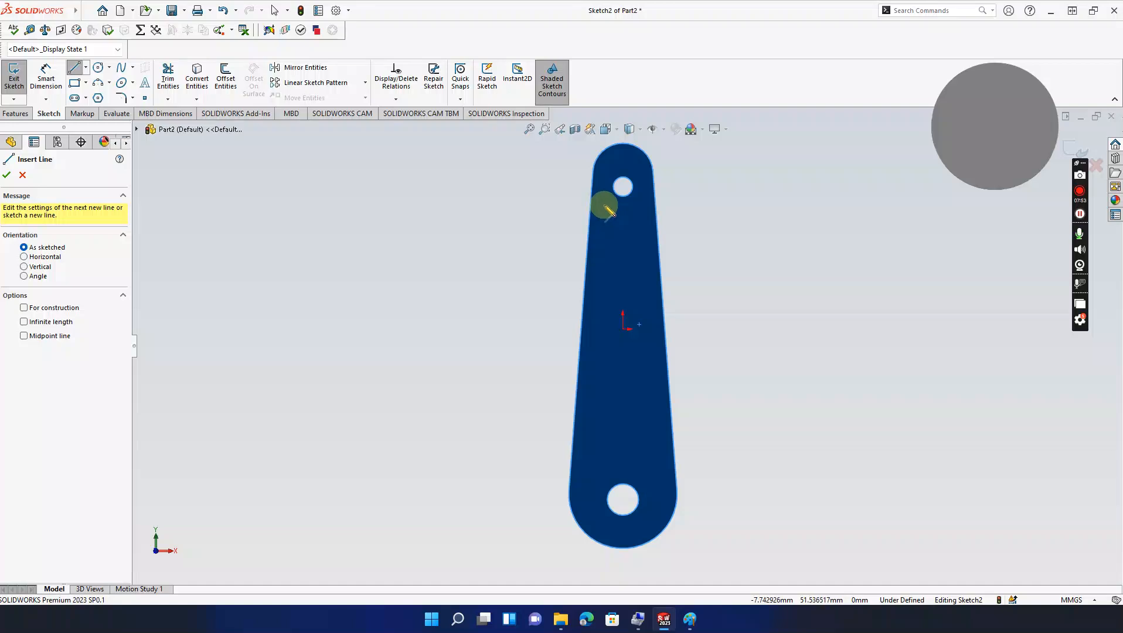
left_click(604, 204)
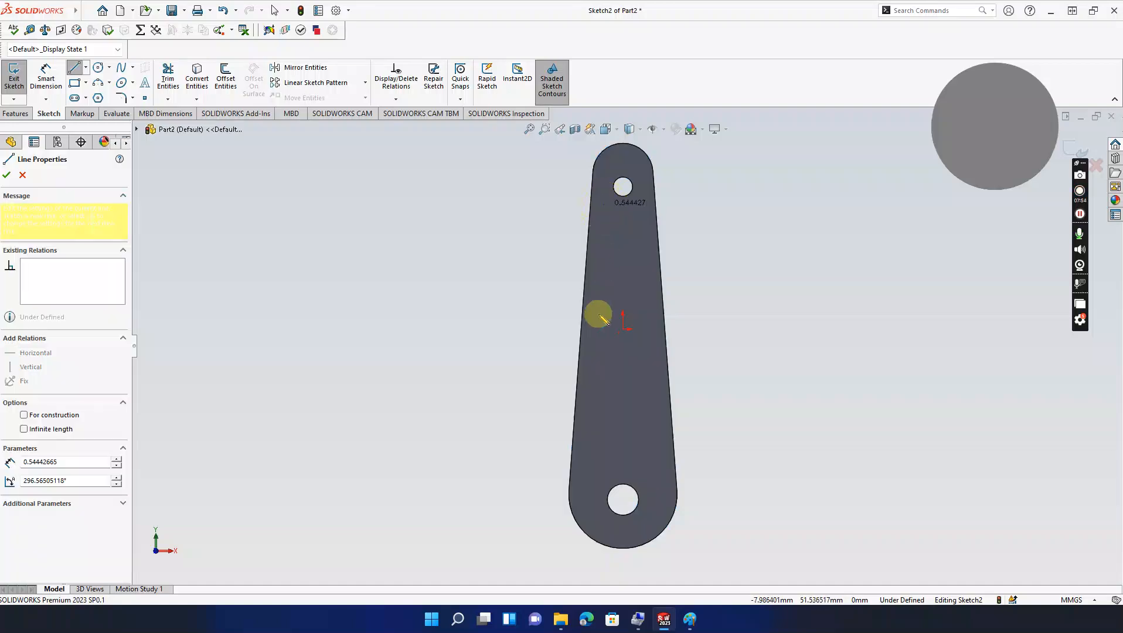
left_click(582, 474)
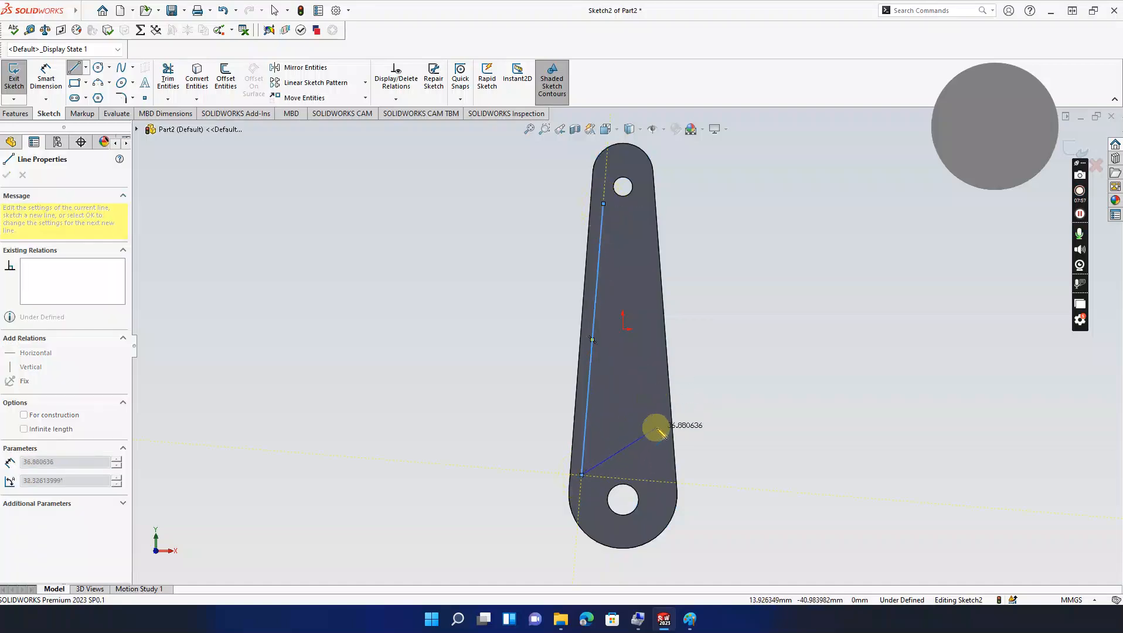
key("Escape")
left_click(74, 68)
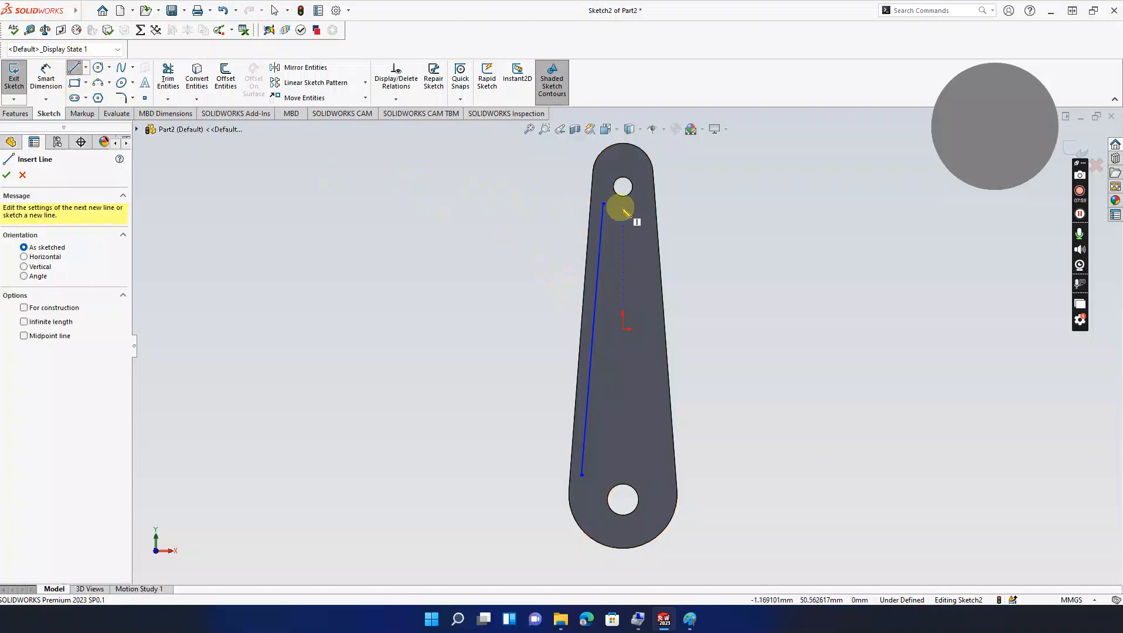
left_click(639, 204)
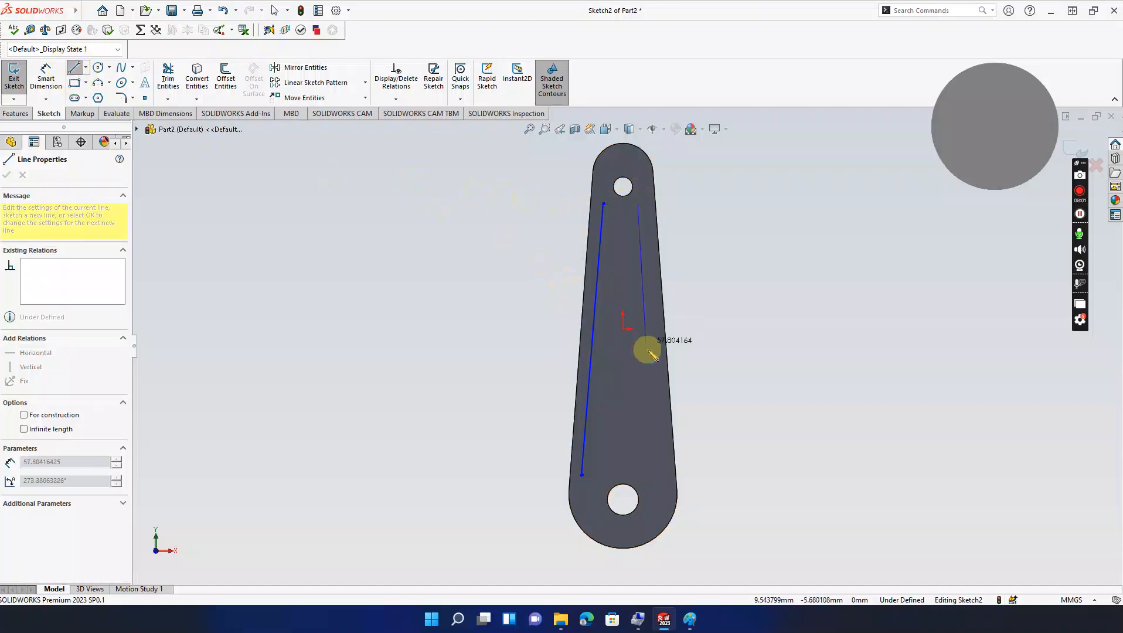
left_click(669, 475)
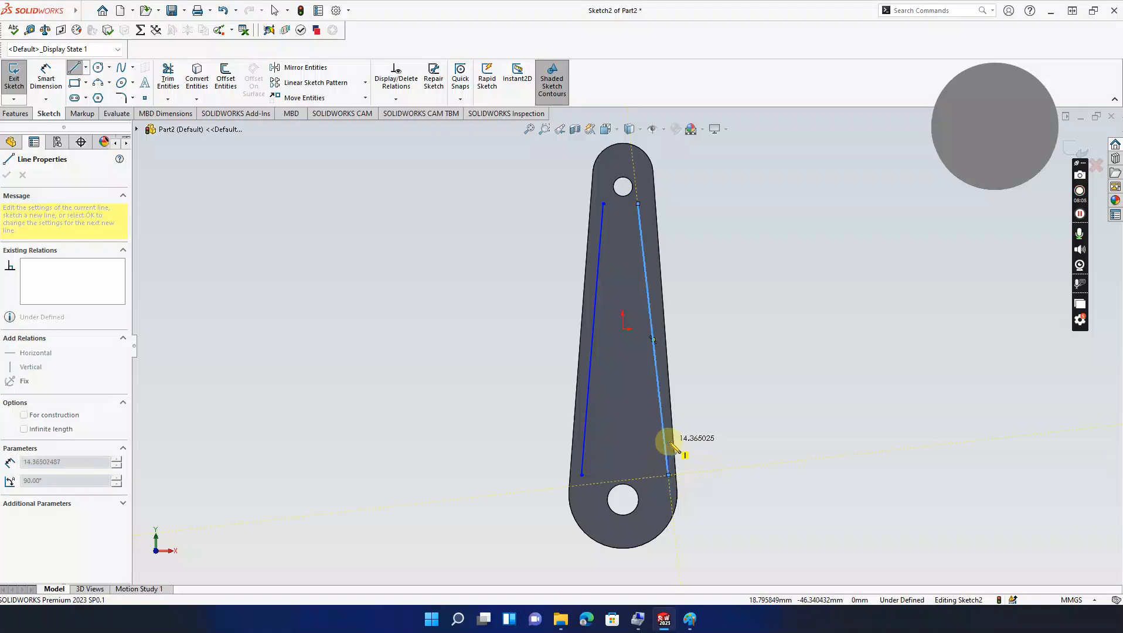
key("Escape")
key("Escape")
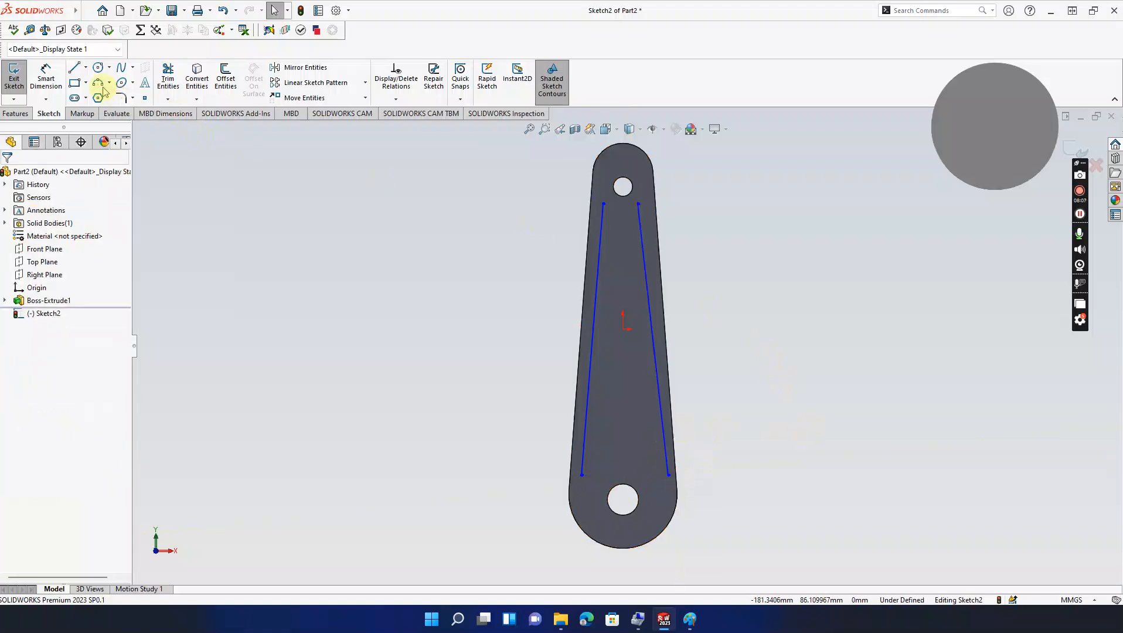
Step: Level the two lines' lower endpoints with a Horizontal relation
left_click(582, 475)
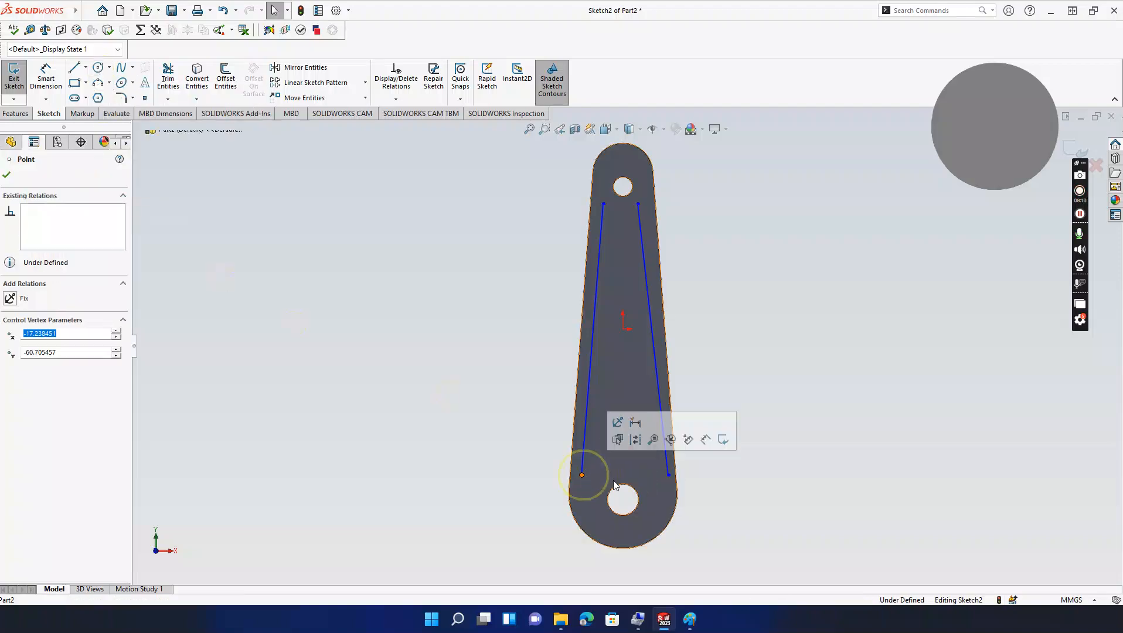
left_click(669, 475, "ctrl")
left_click(12, 366)
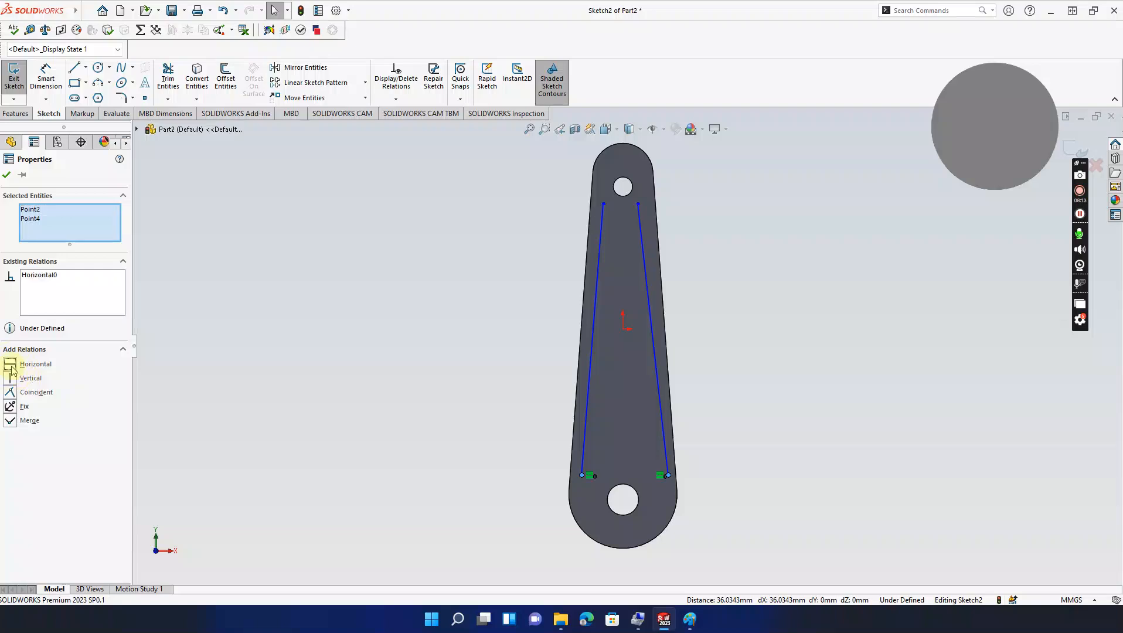
left_click(604, 204, "ctrl")
left_click(638, 203, "ctrl")
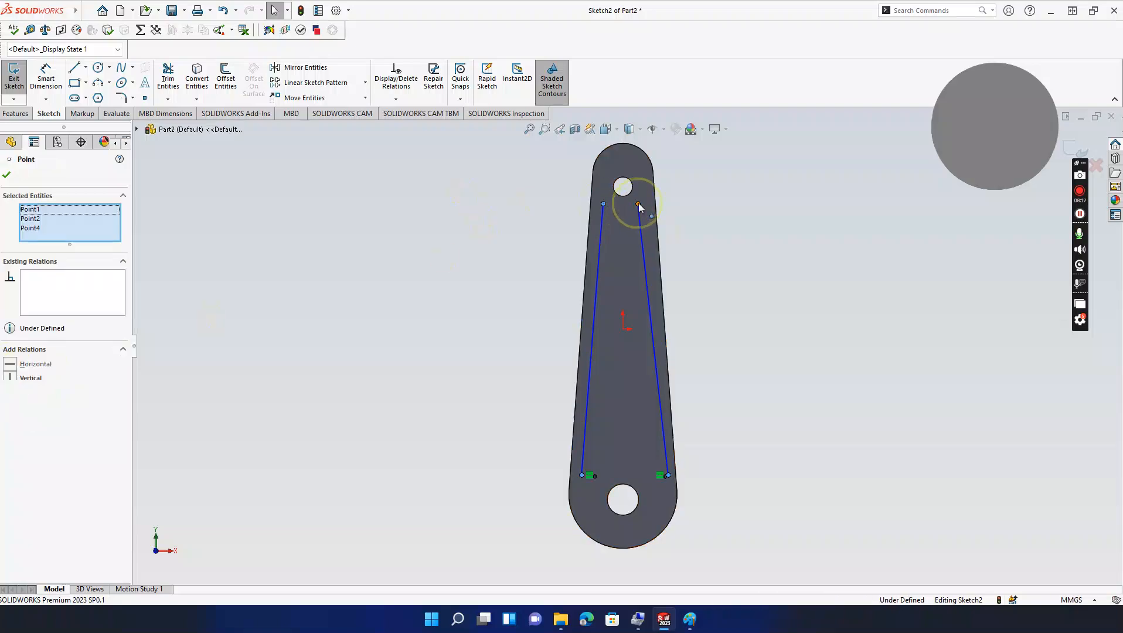
left_click(11, 368)
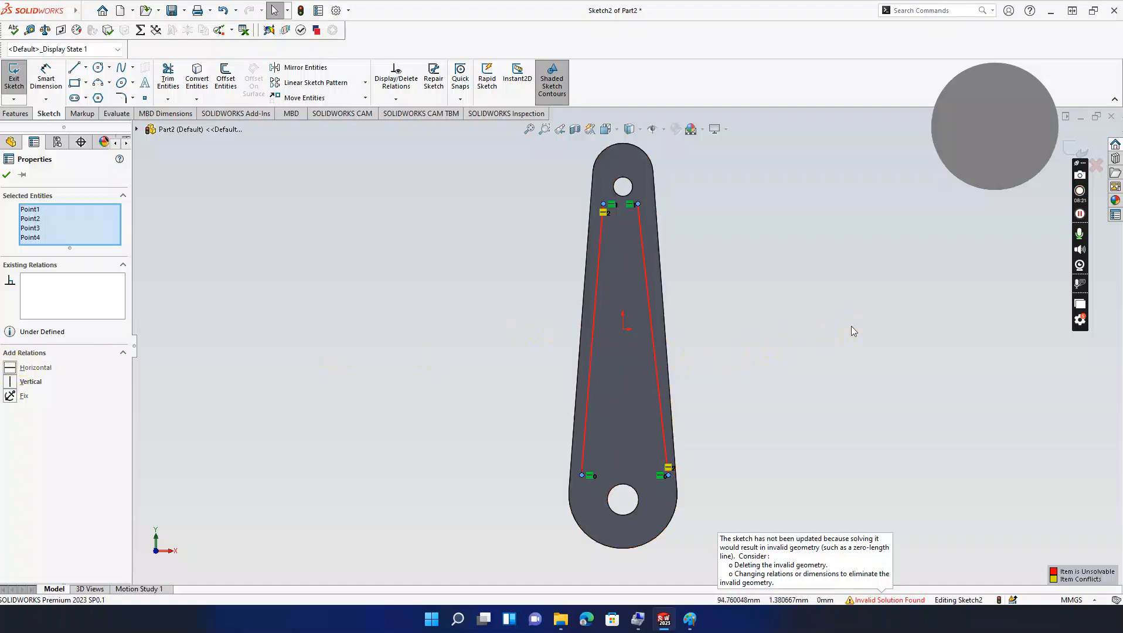
key("ctrl+z")
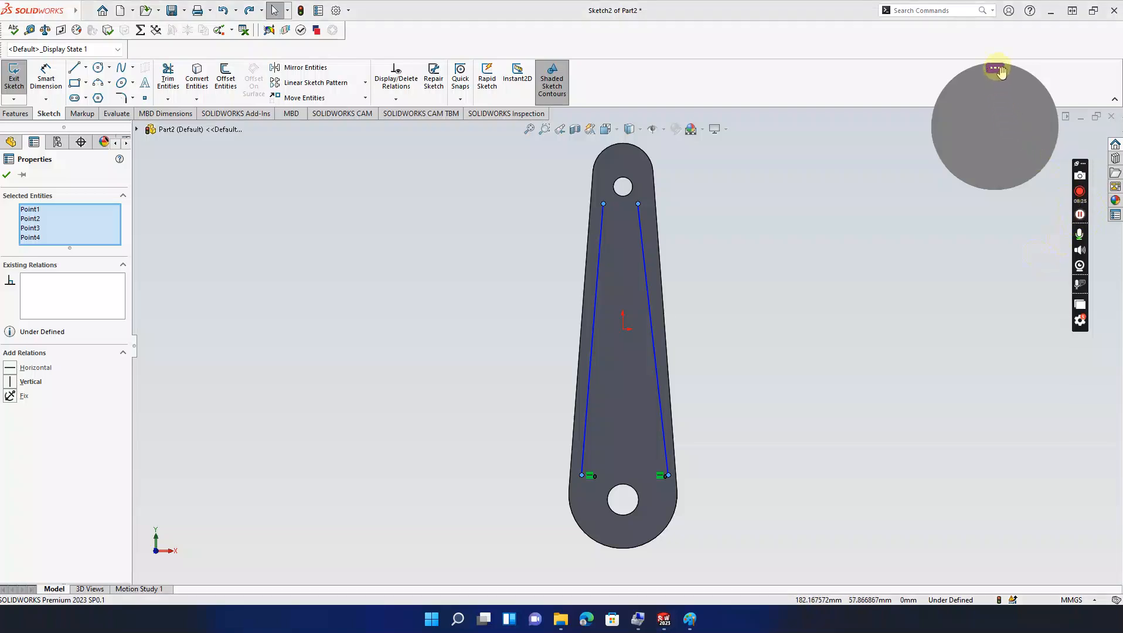
left_click(996, 70)
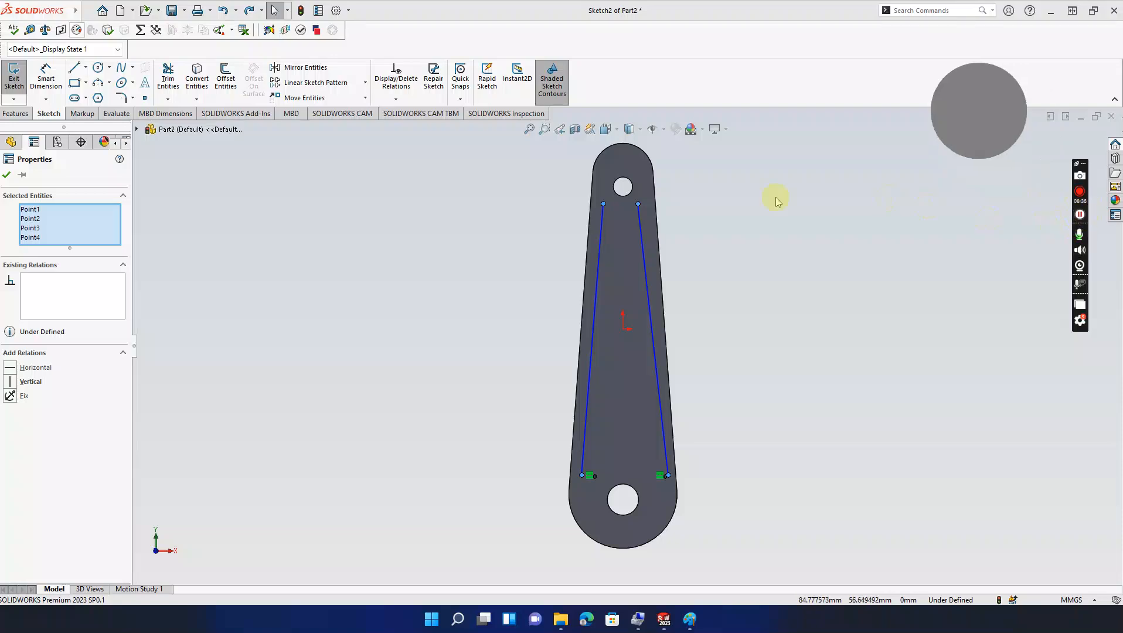
Step: Join the top and bottom line ends with 3-point arcs curving away from each hole
left_click(98, 84)
left_click_drag(603, 204, 639, 203)
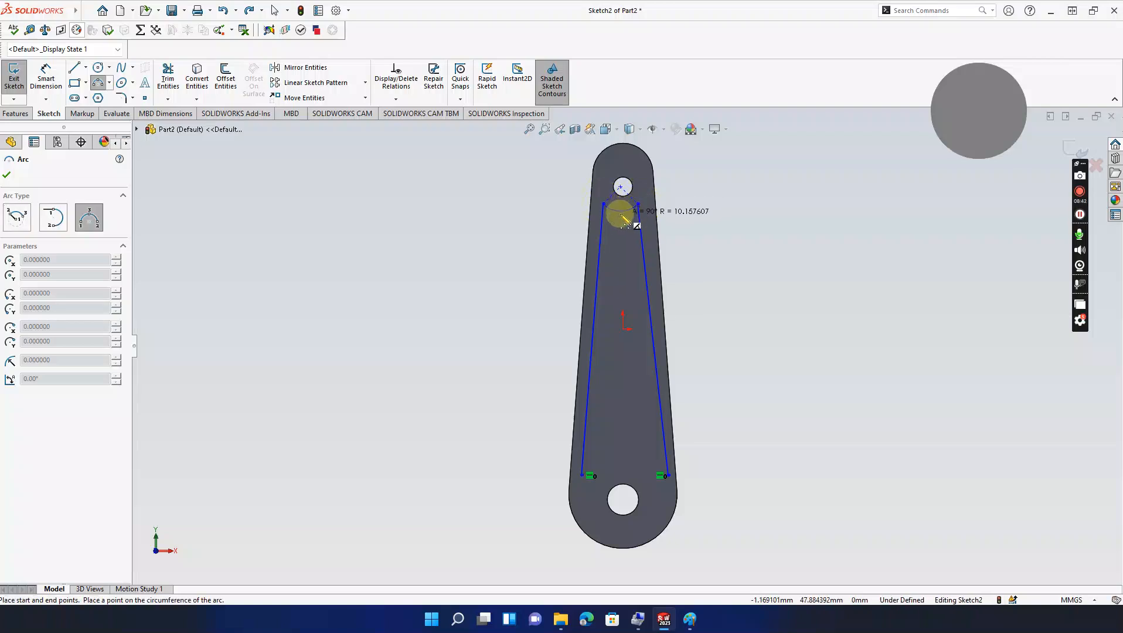
left_click(623, 215)
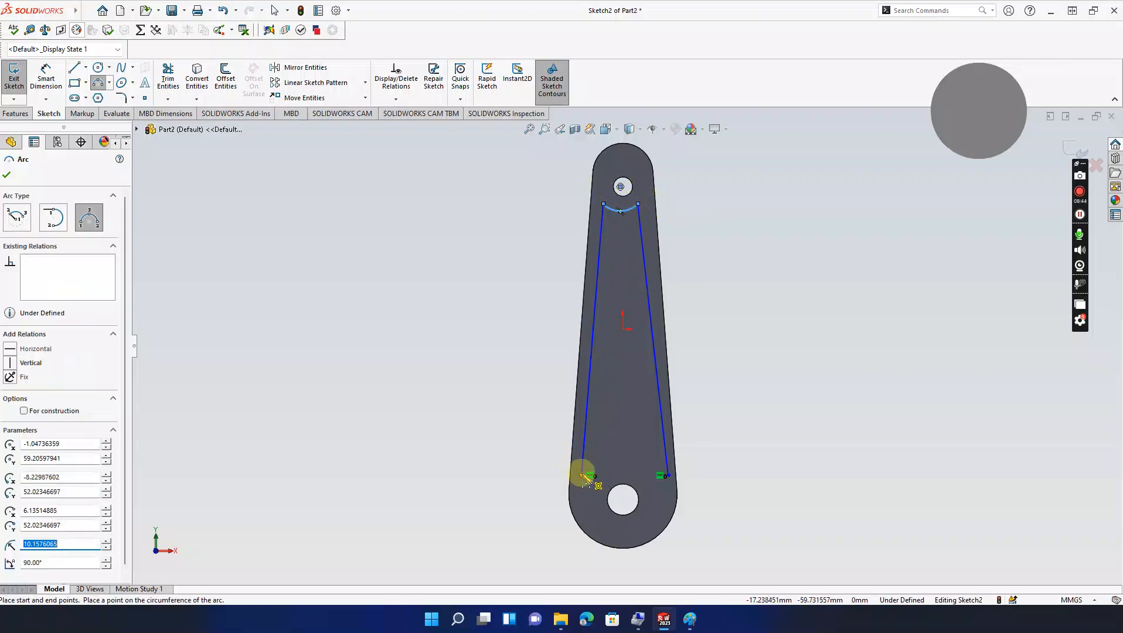
left_click(583, 476)
left_click(665, 475)
left_click_drag(647, 462, 629, 460)
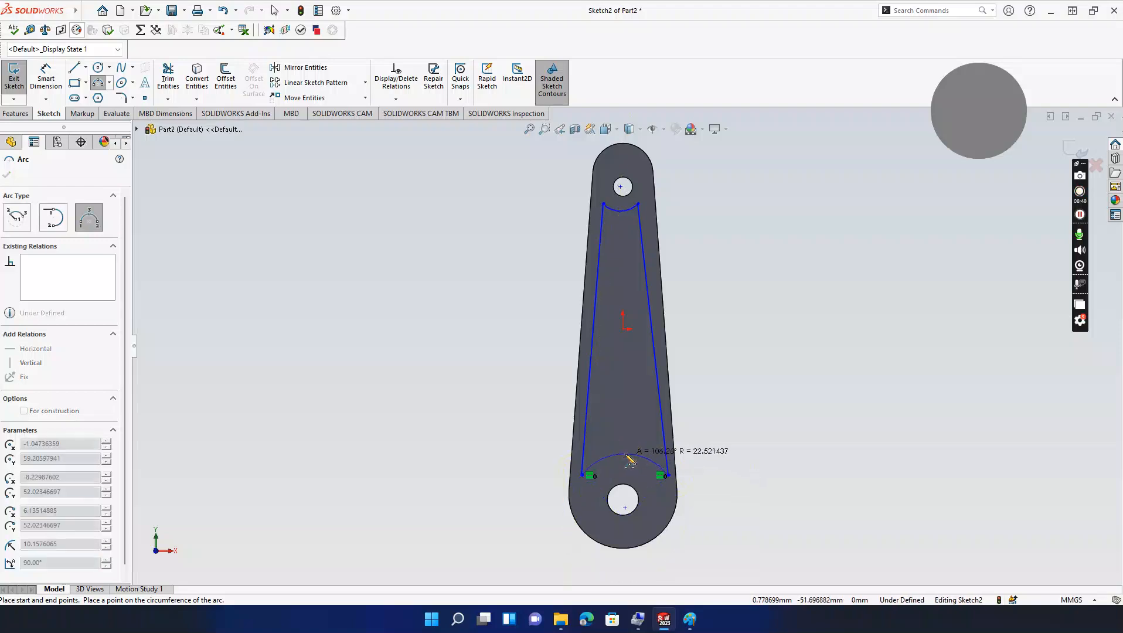
key("Escape")
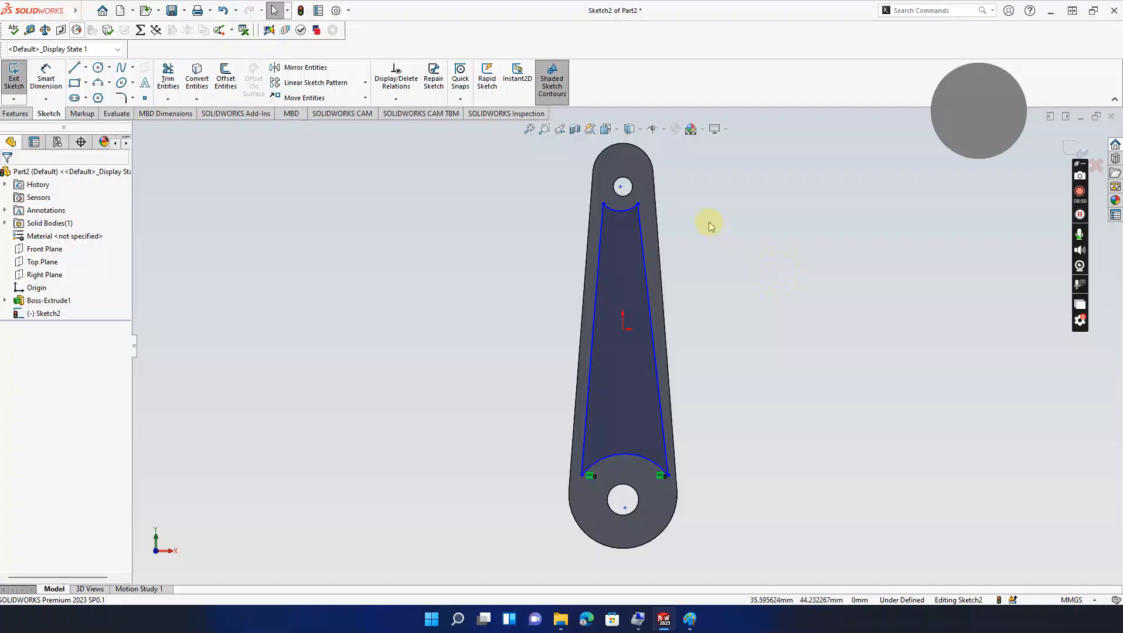
Step: Dimension the top arc's endpoints 5 mm from the rod's right and left outer edges
left_click(47, 78)
left_click(646, 202)
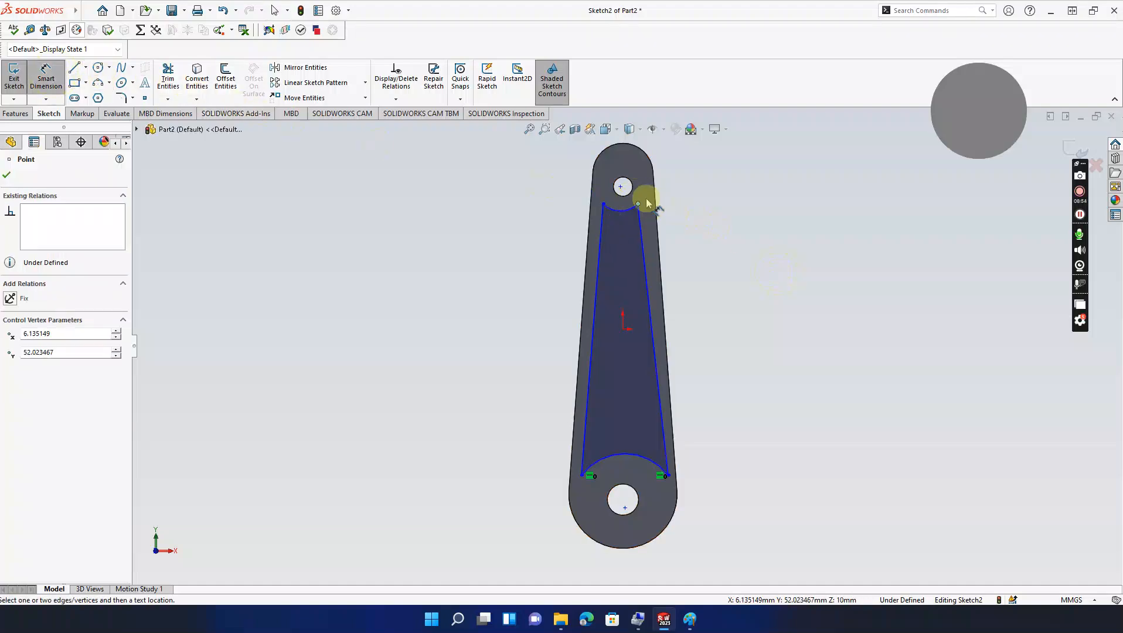
left_click(654, 200)
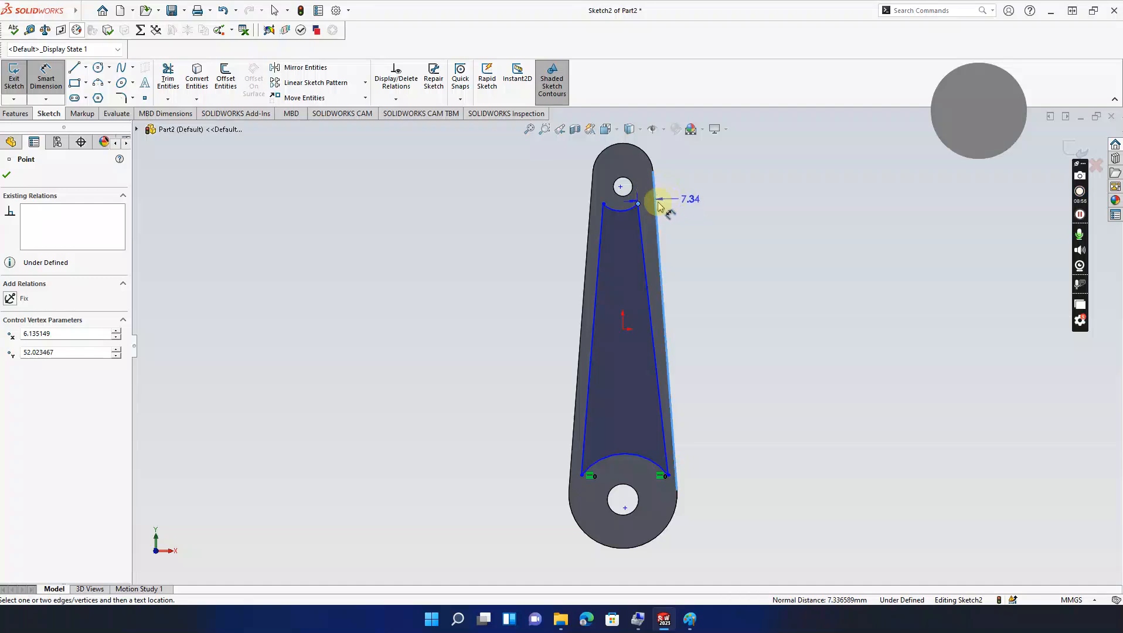
left_click(677, 191)
type("5")
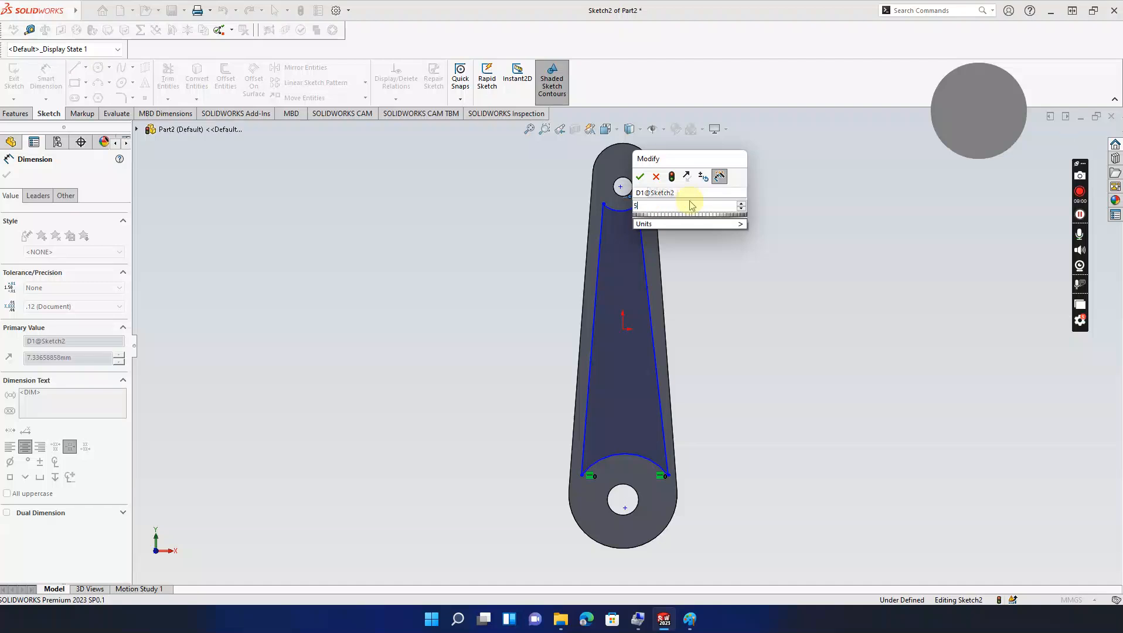
key("Return")
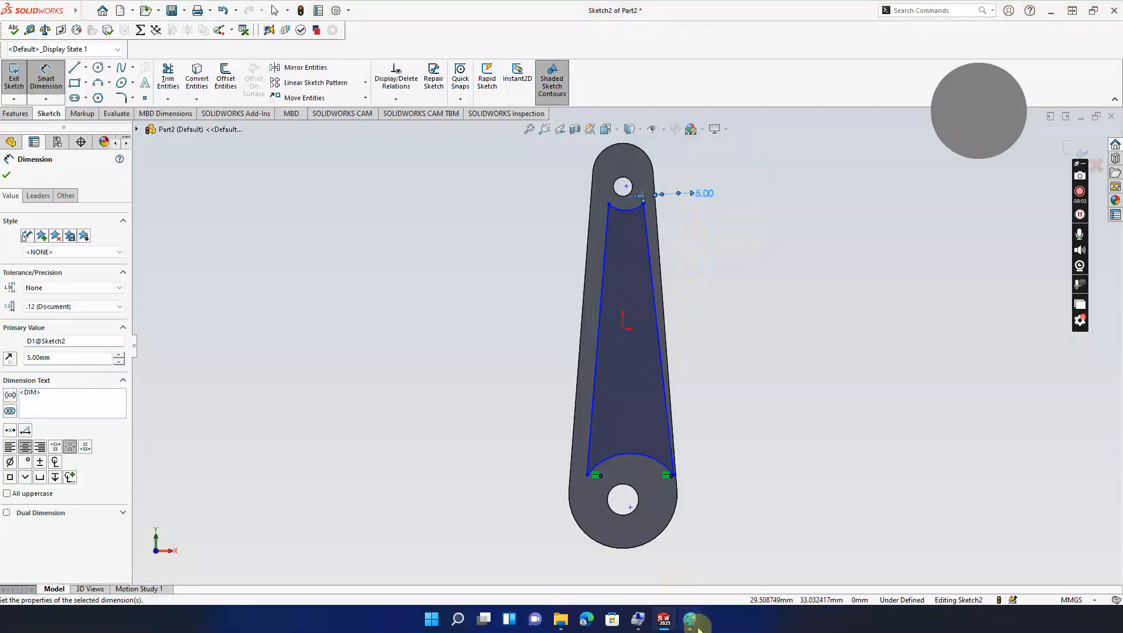
left_click(690, 619)
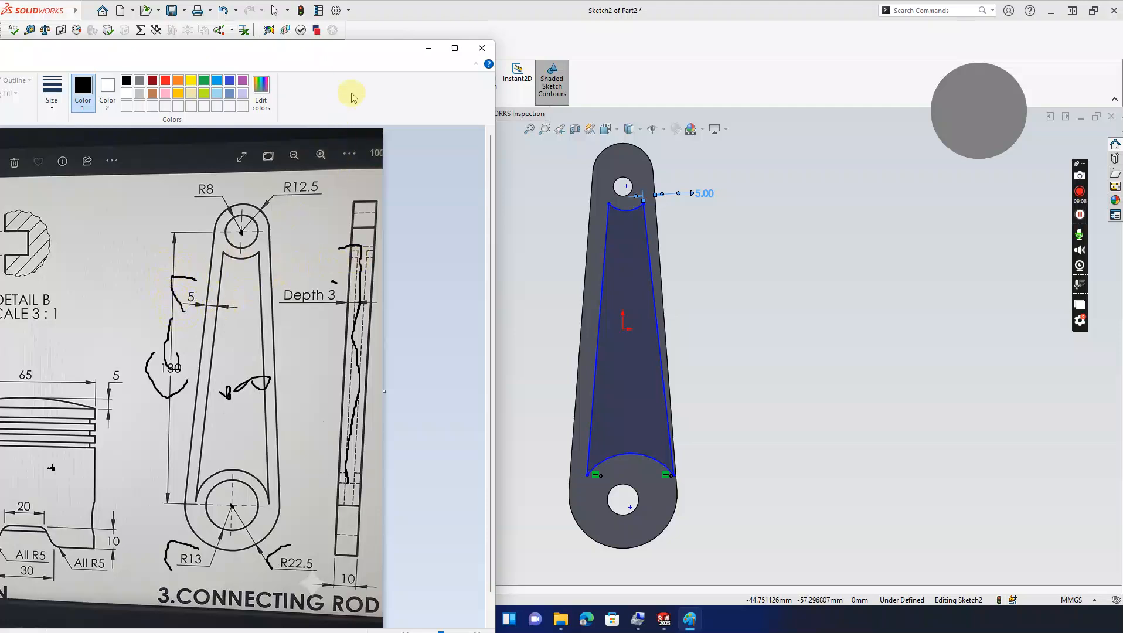
left_click(429, 48)
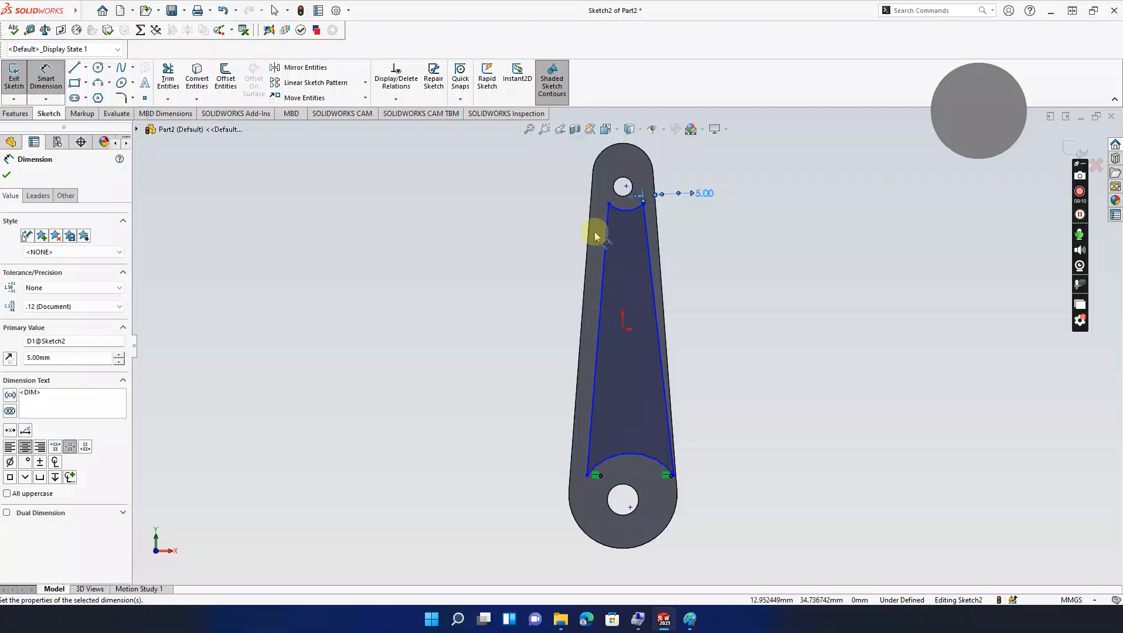
left_click(609, 204)
left_click(602, 202)
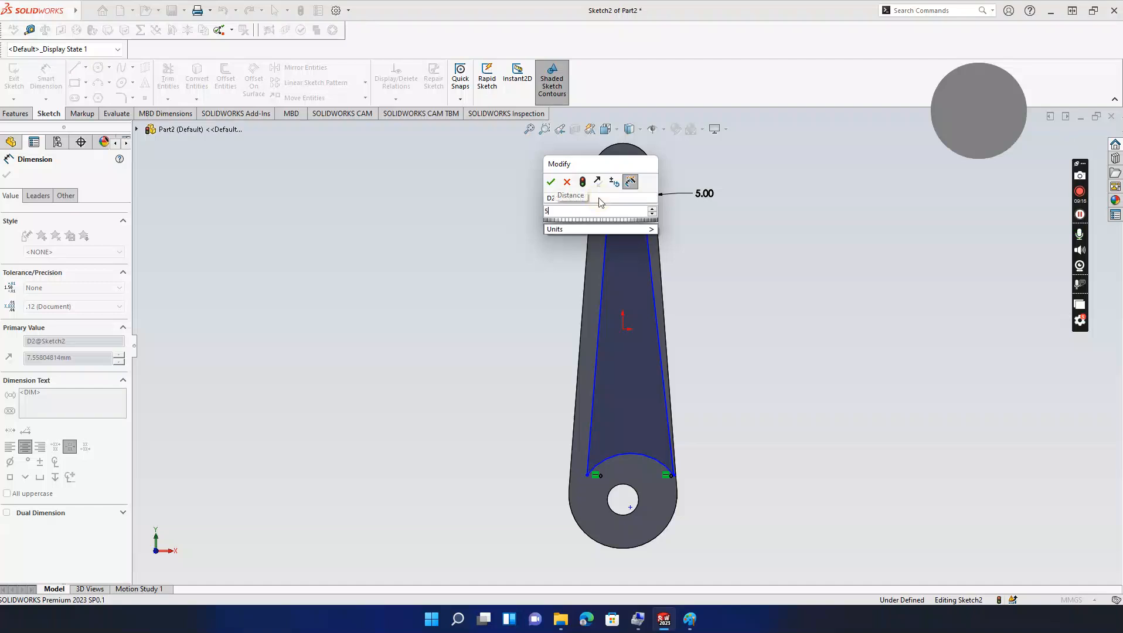
key("Return")
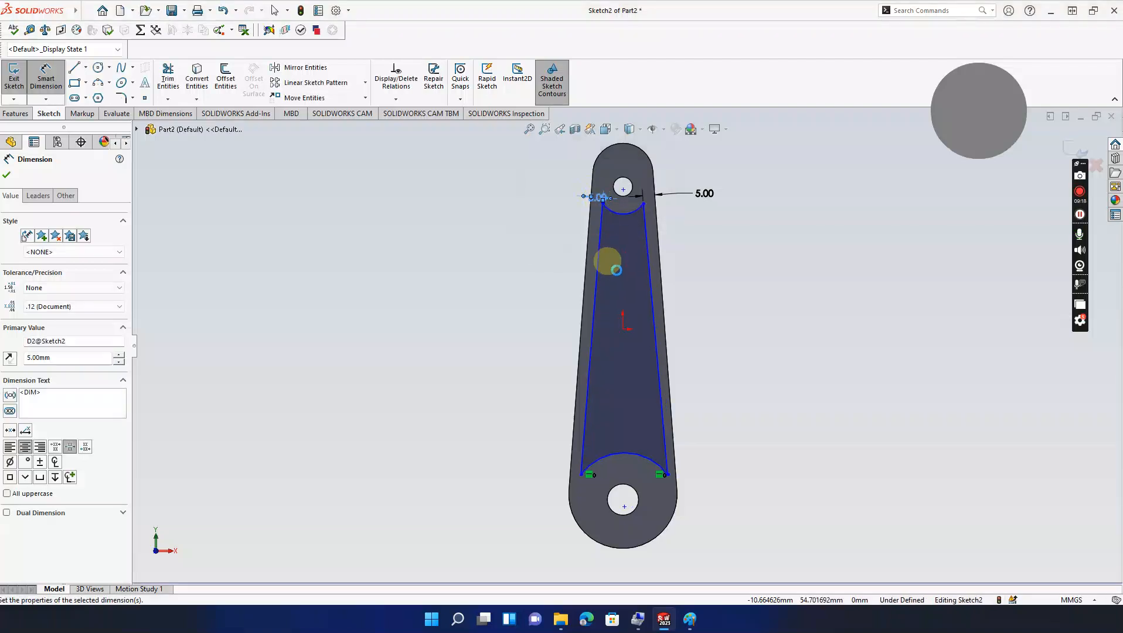
Step: Dimension the lower line ends 5 mm from the rod's right and left outer edges
left_click(668, 474)
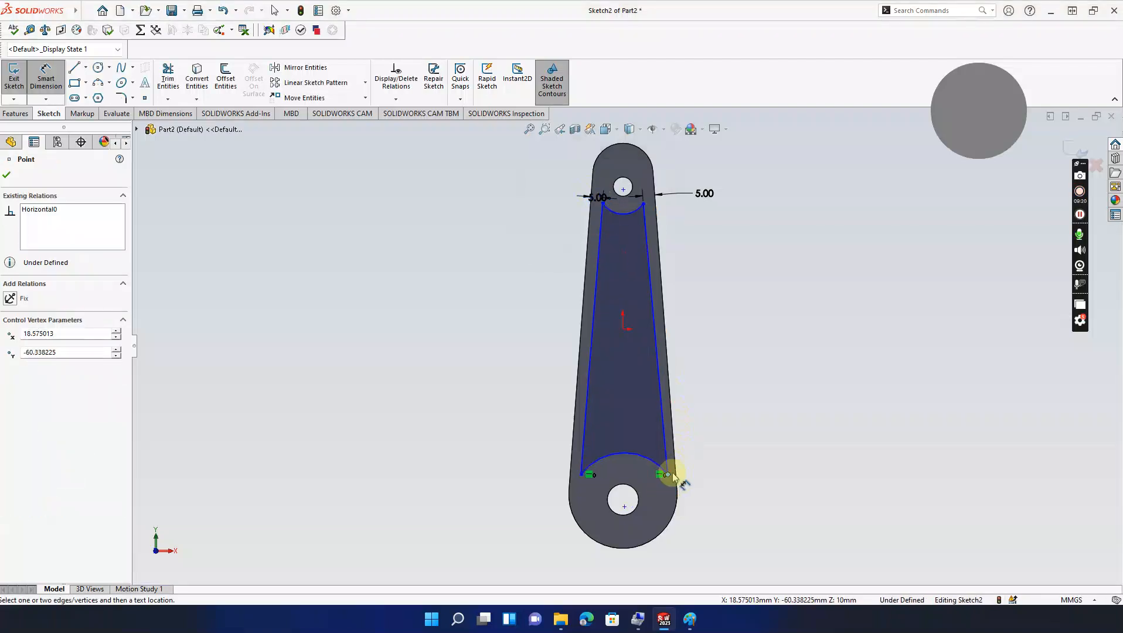
left_click(676, 476)
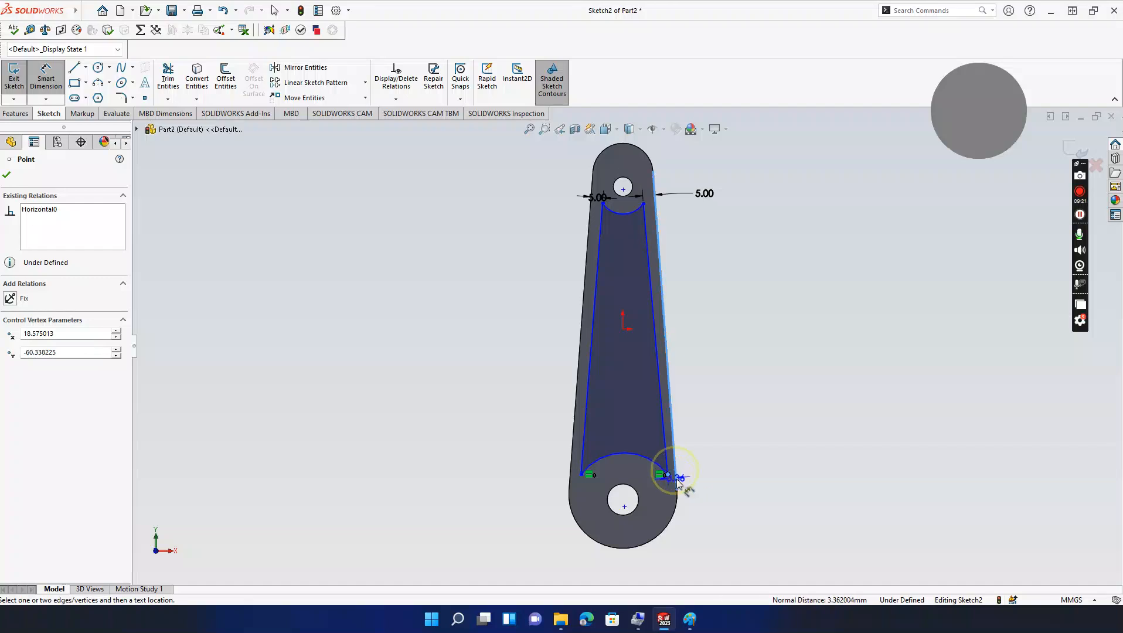
left_click(675, 511)
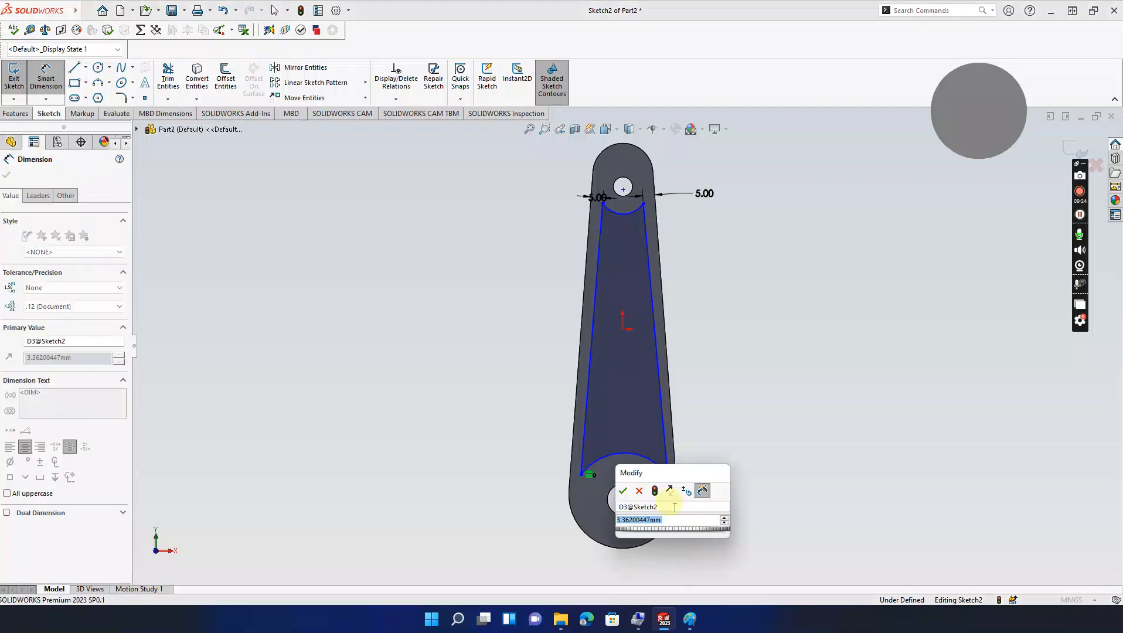
type("5")
key("Return")
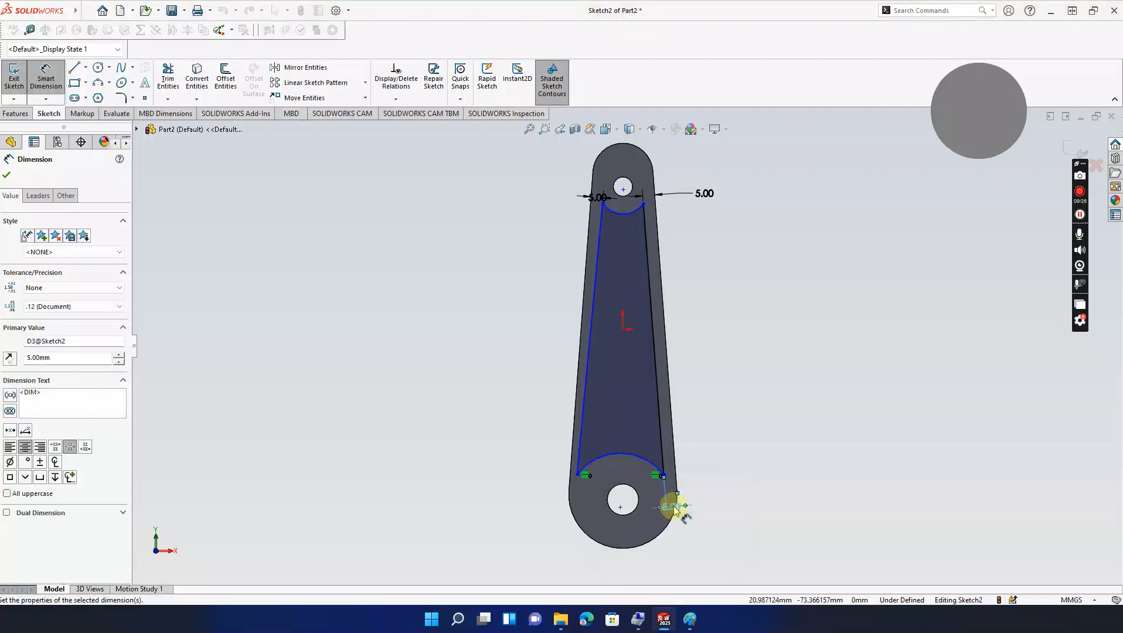
left_click(578, 475)
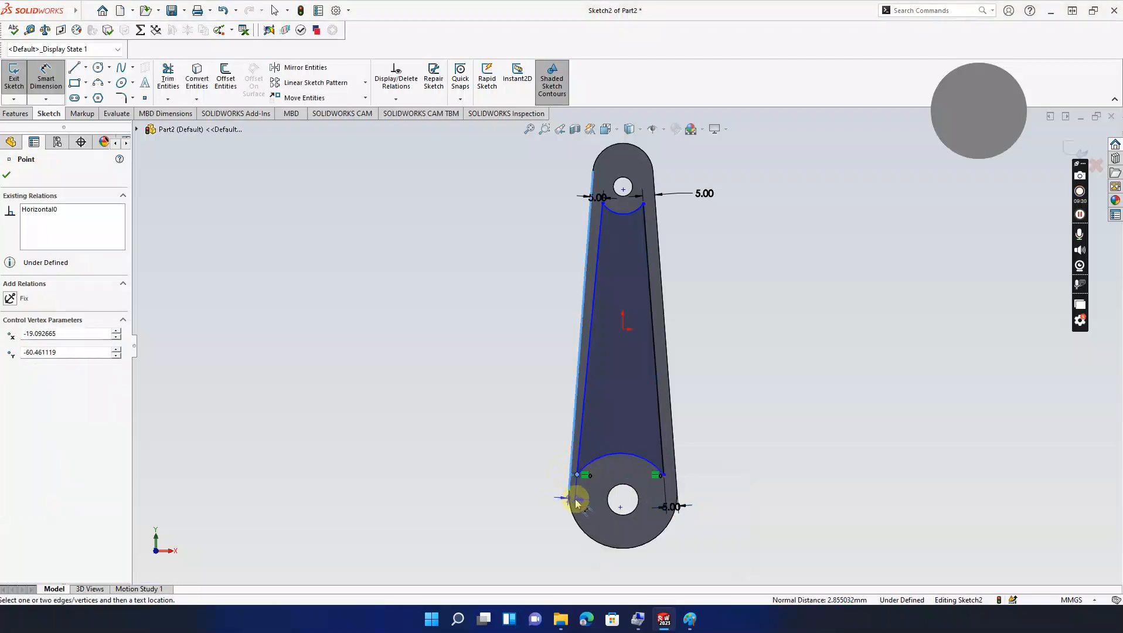
left_click(575, 500)
type("5")
key("Return")
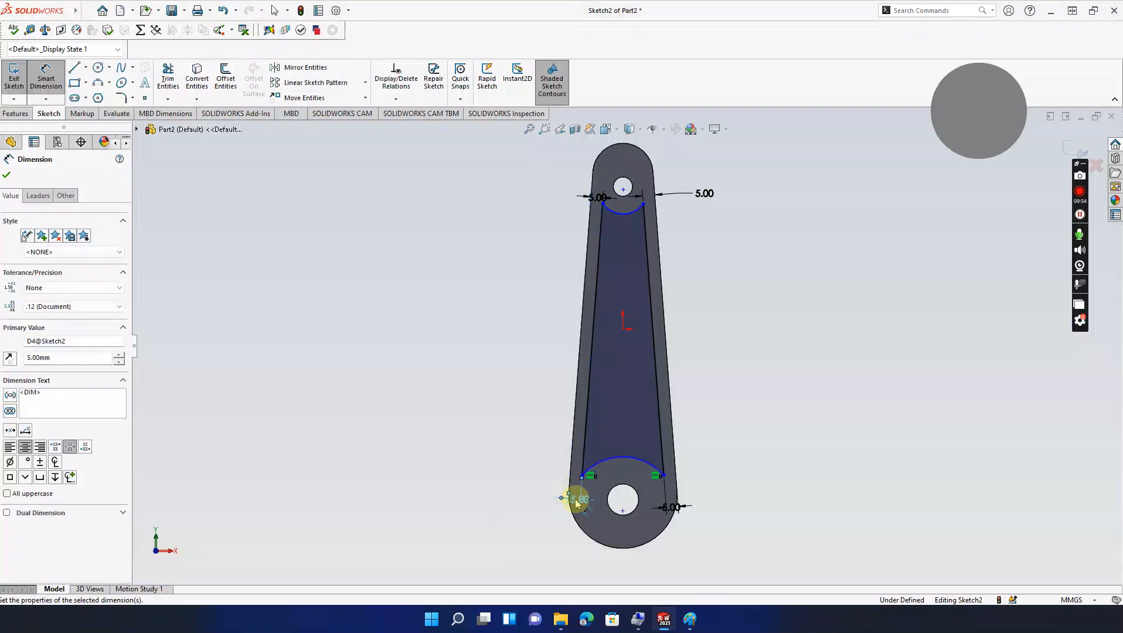
key("Escape")
key("Escape")
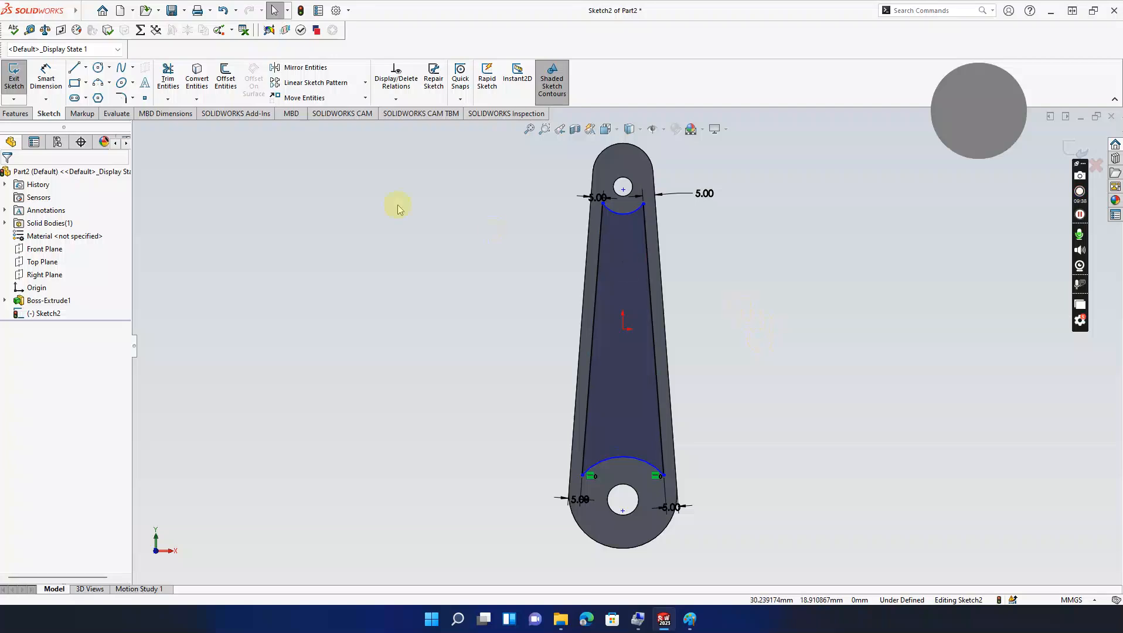
left_click(691, 618)
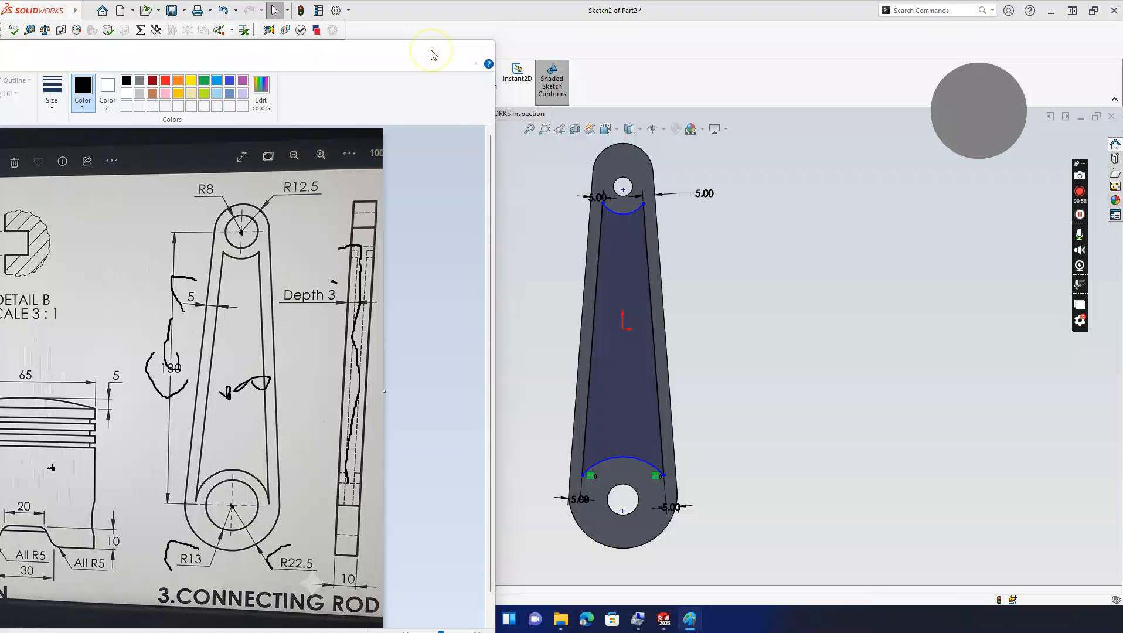
left_click(430, 51)
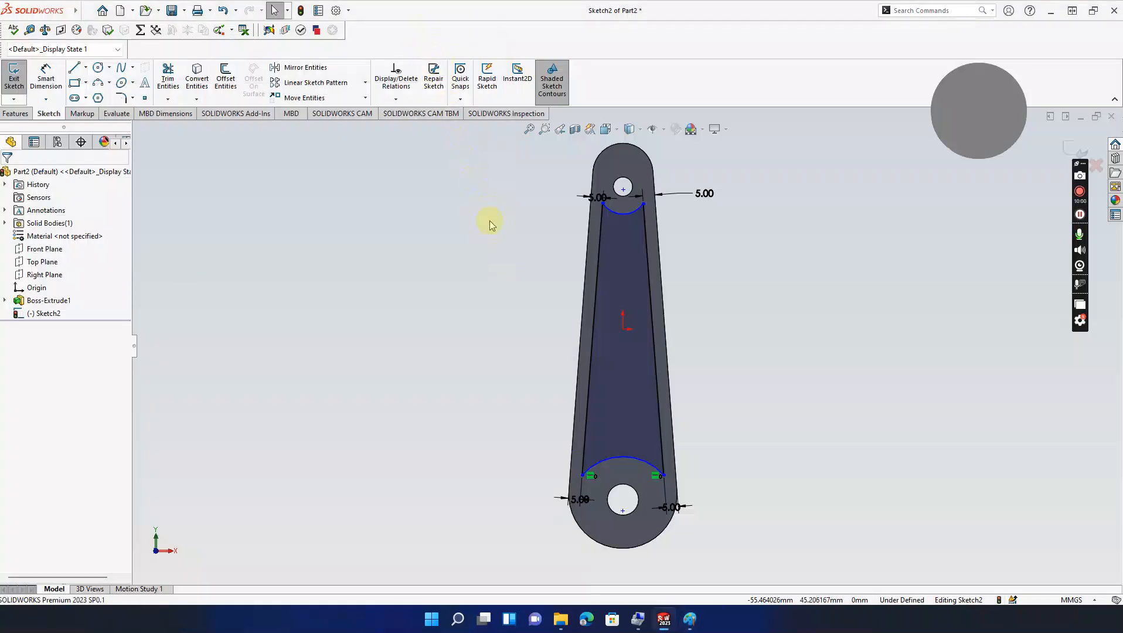
Step: Add a Vertical relation aligning both arc midpoints with the sketch origin
left_click(623, 217)
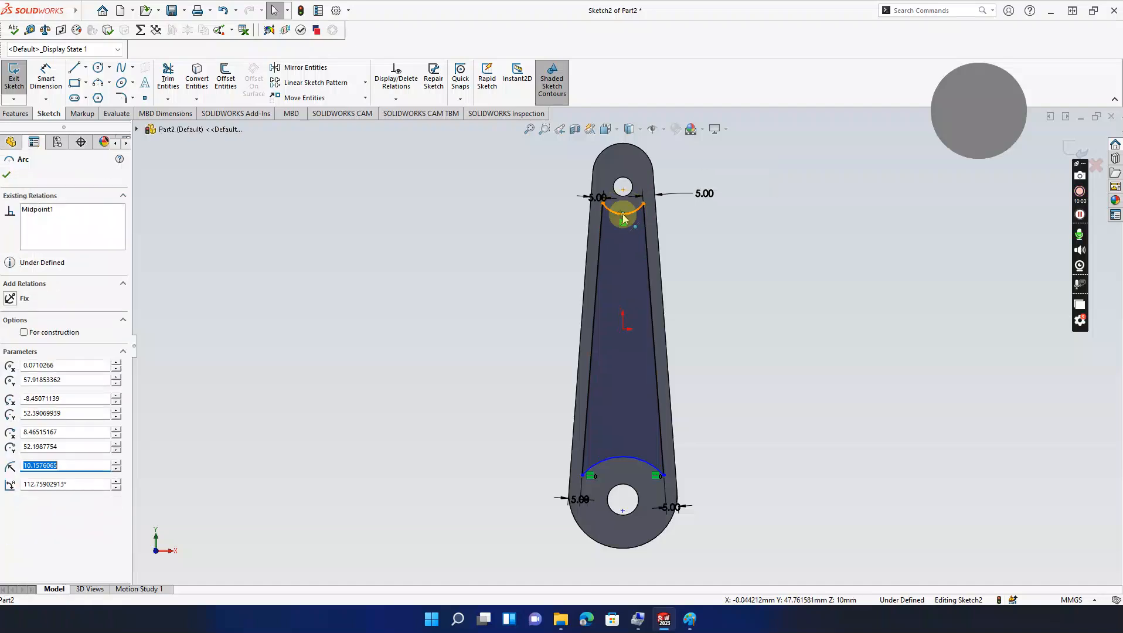
left_click(622, 329)
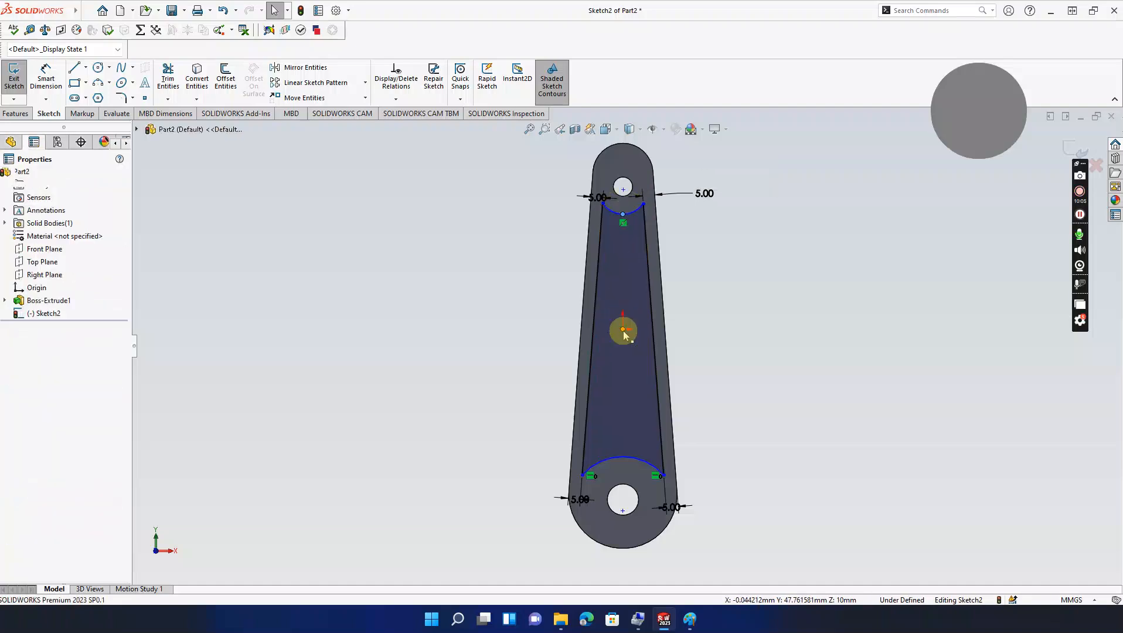
left_click(623, 457, "ctrl")
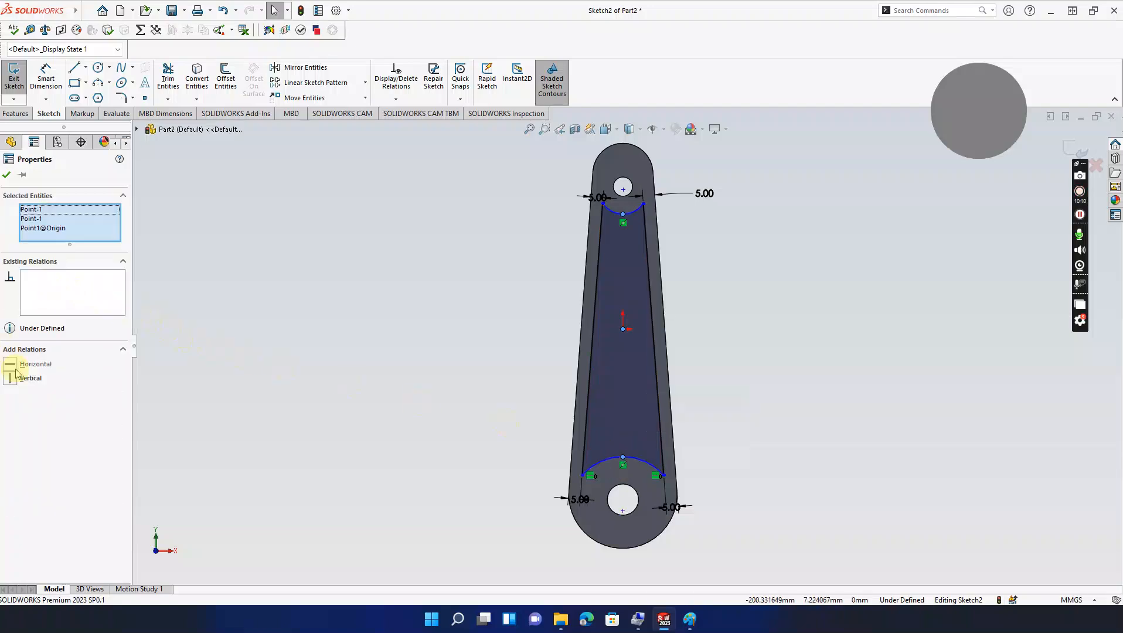
left_click(14, 379)
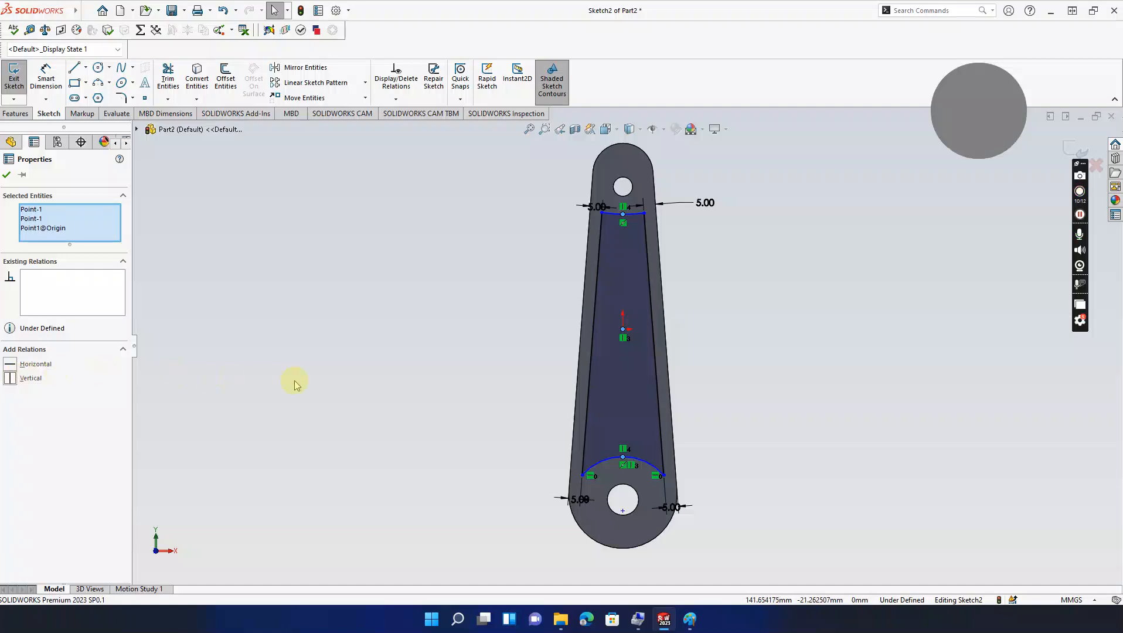
left_click(7, 176)
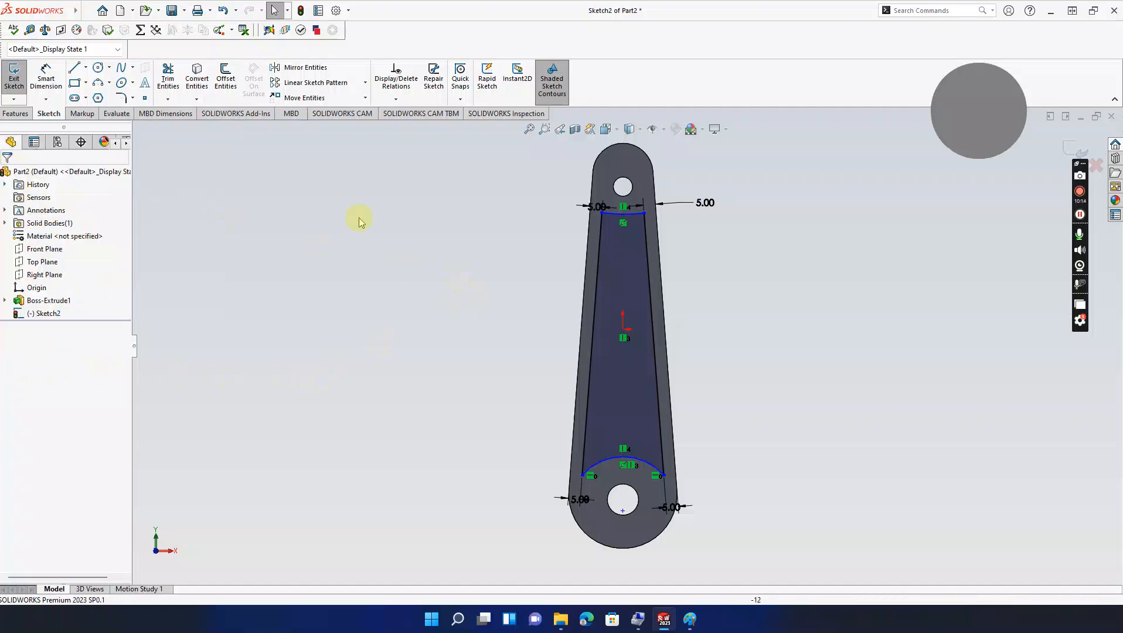
Step: Undo accidental moves of the top pocket arc, keeping it just below the small hole
left_click(623, 221)
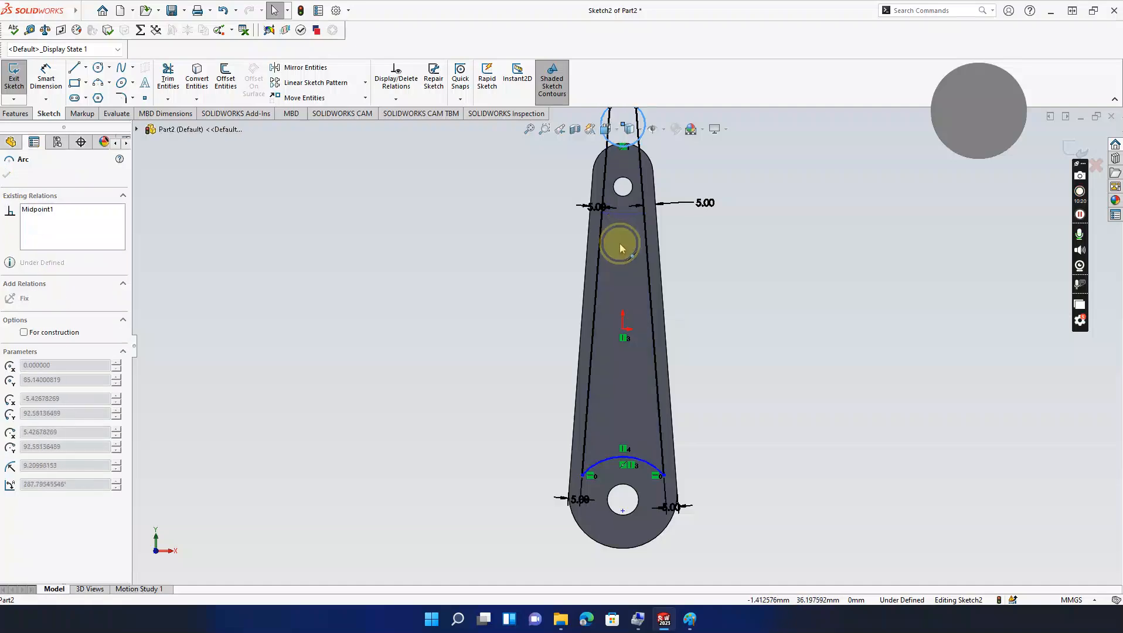
left_click(620, 243)
key("Escape")
key("ctrl+z")
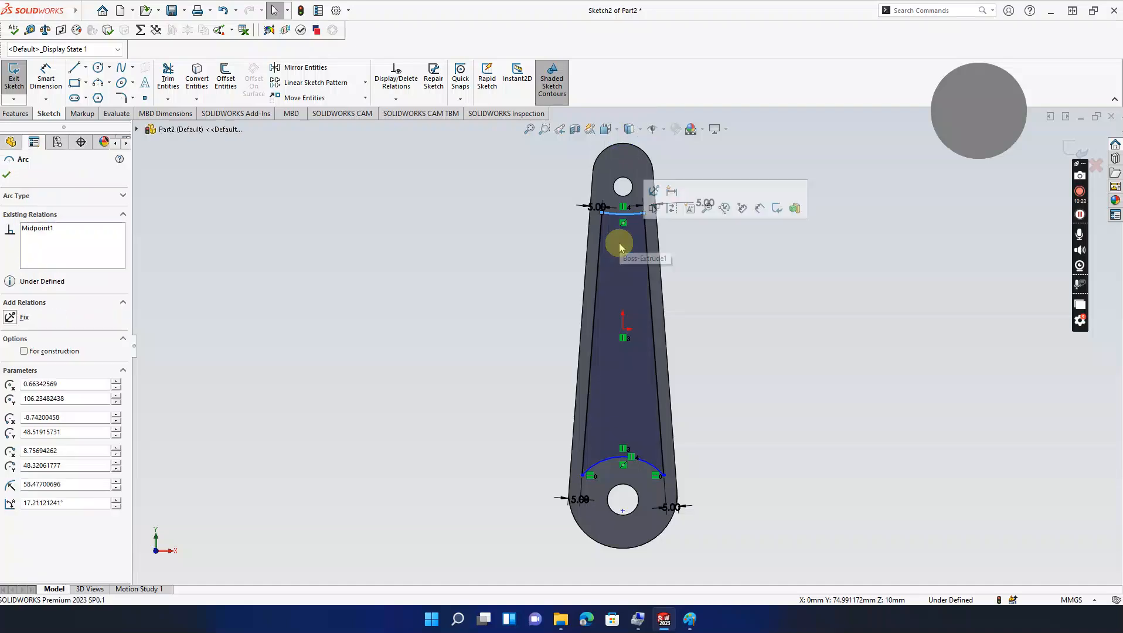
left_click(710, 234)
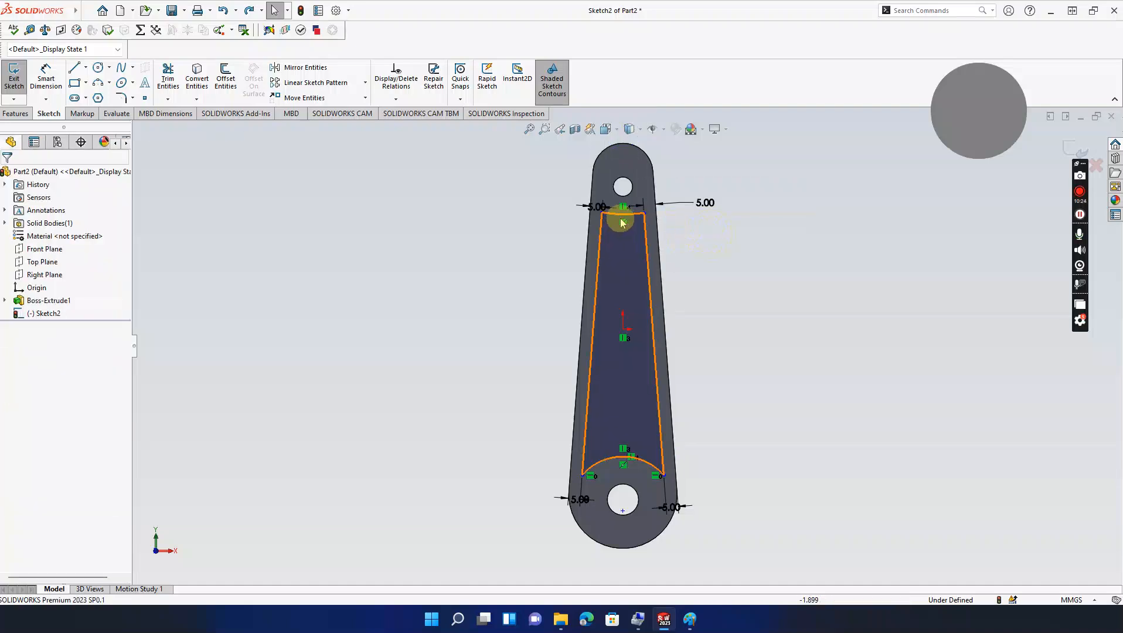
mouse_move(626, 218)
left_mouse_down()
mouse_move(626, 269)
mouse_move(620, 167)
left_mouse_up()
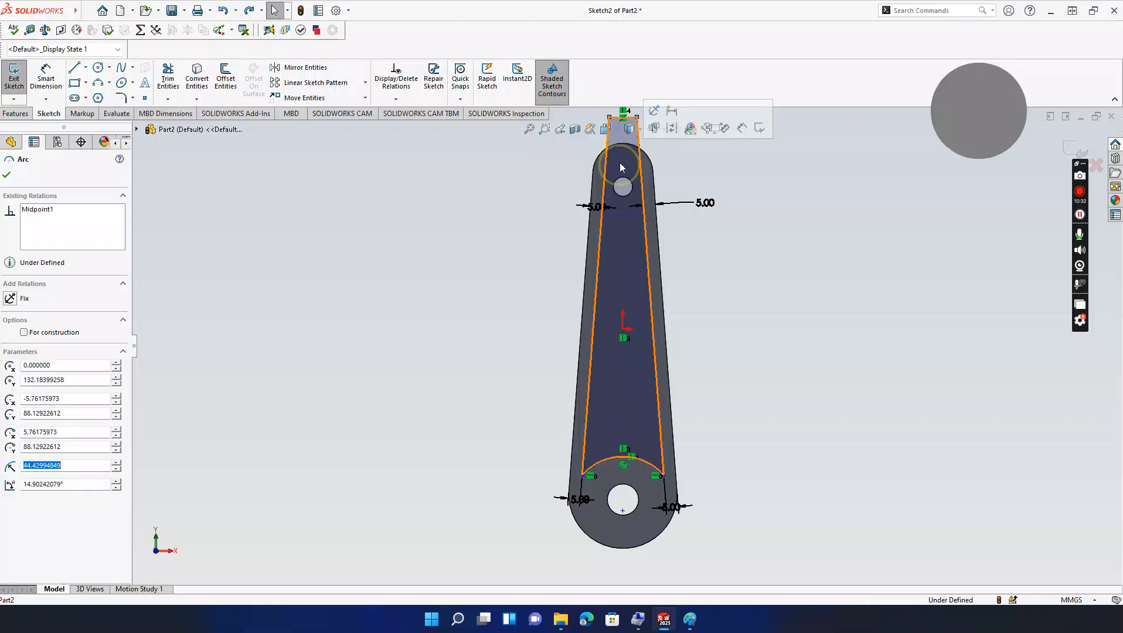
key("ctrl+z")
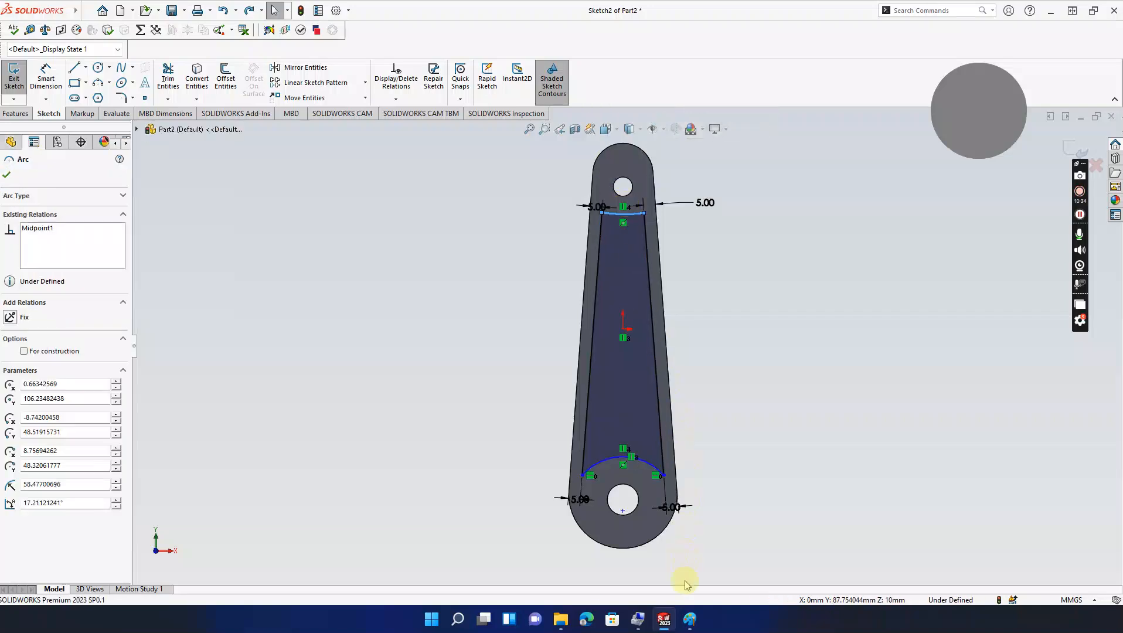
Step: Delete the upper pocket arc and redraw it as a new three-point arc between the line ends
left_click(689, 619)
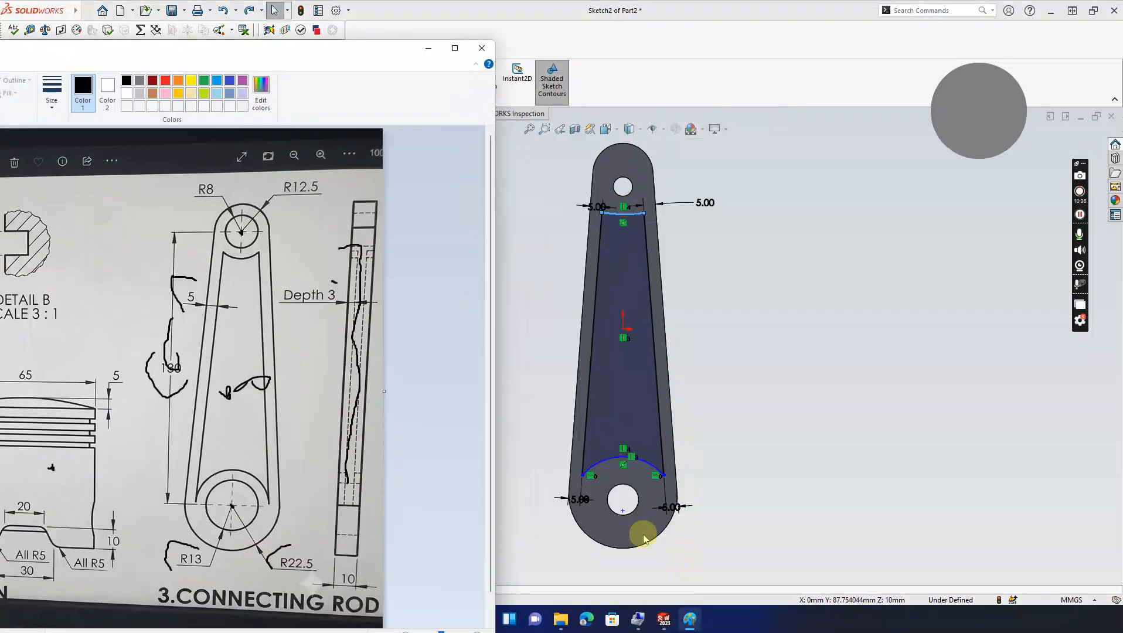
left_click(428, 48)
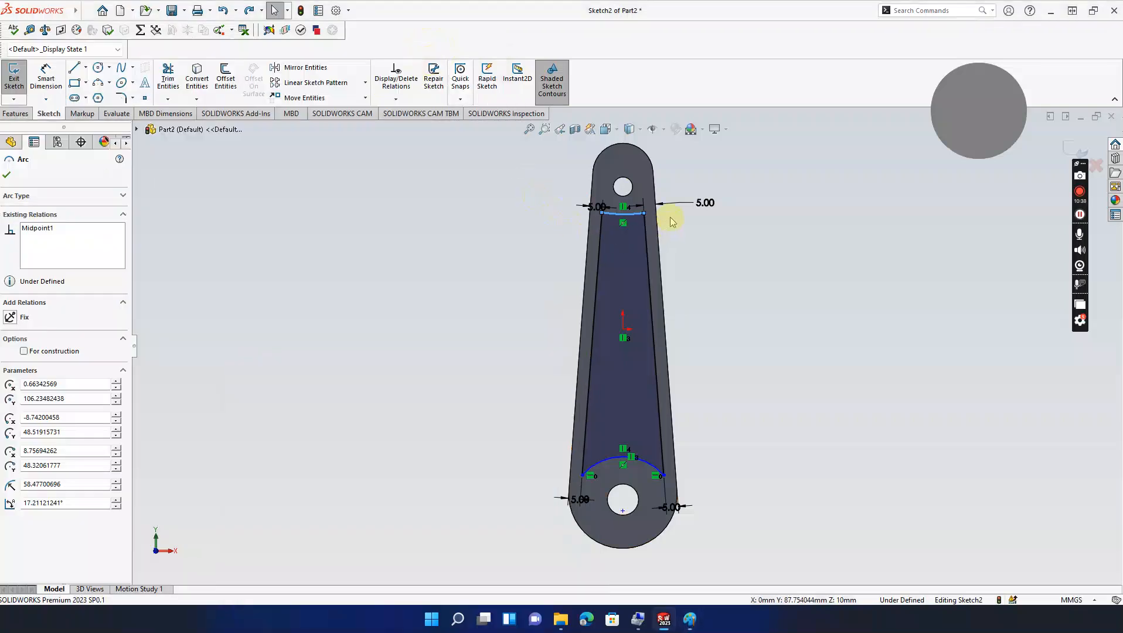
left_click(751, 263)
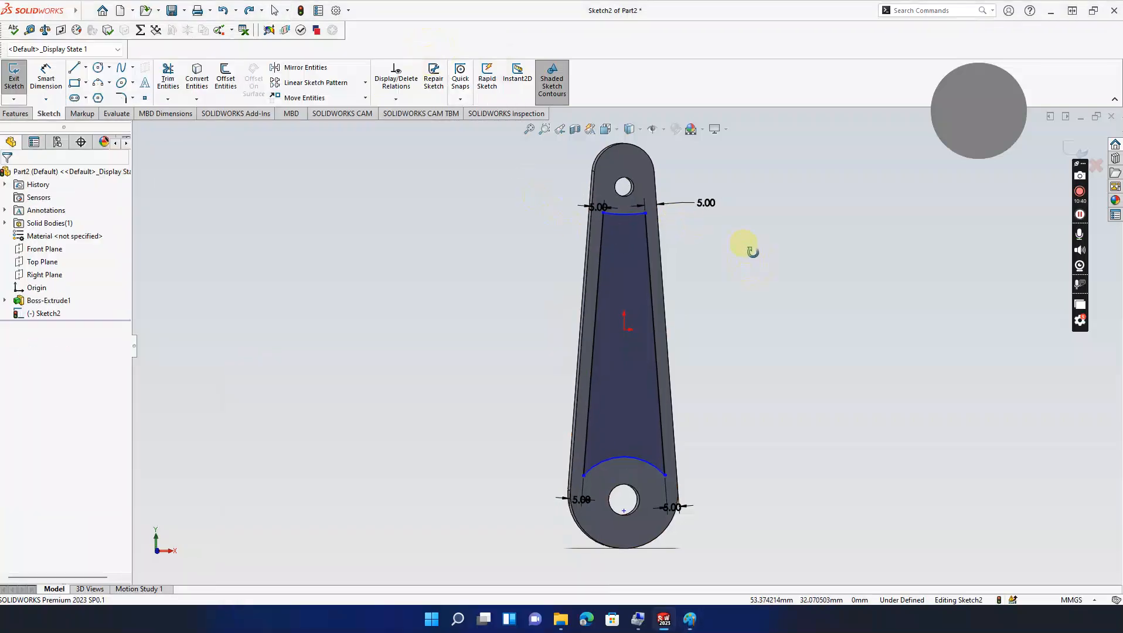
left_click(633, 215)
key("Delete")
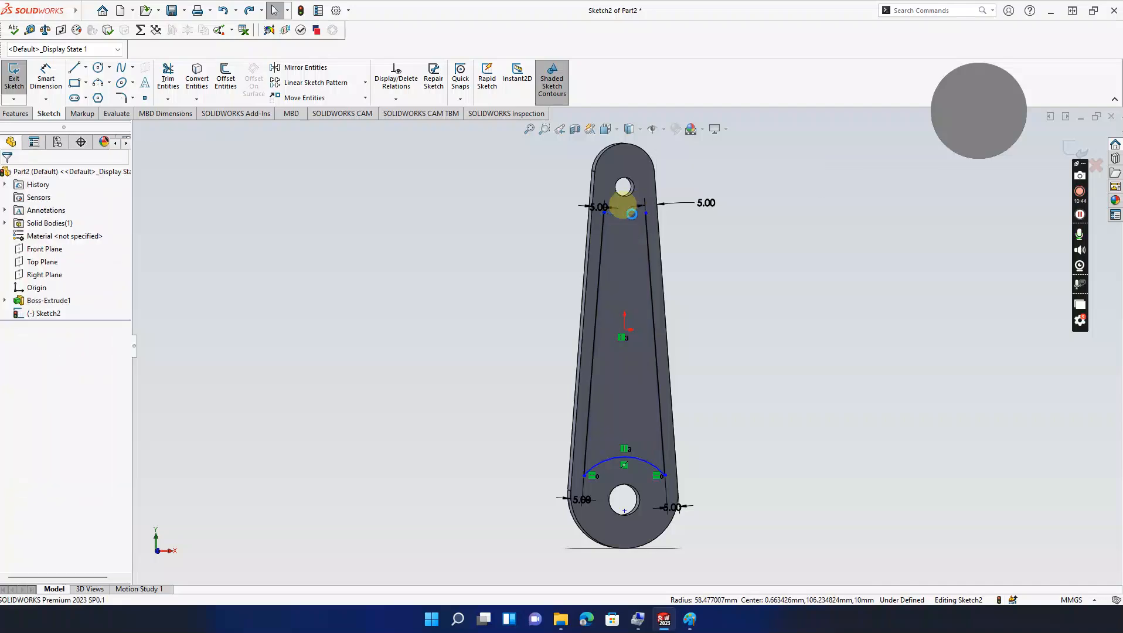
left_click(100, 83)
left_click_drag(603, 211, 646, 214)
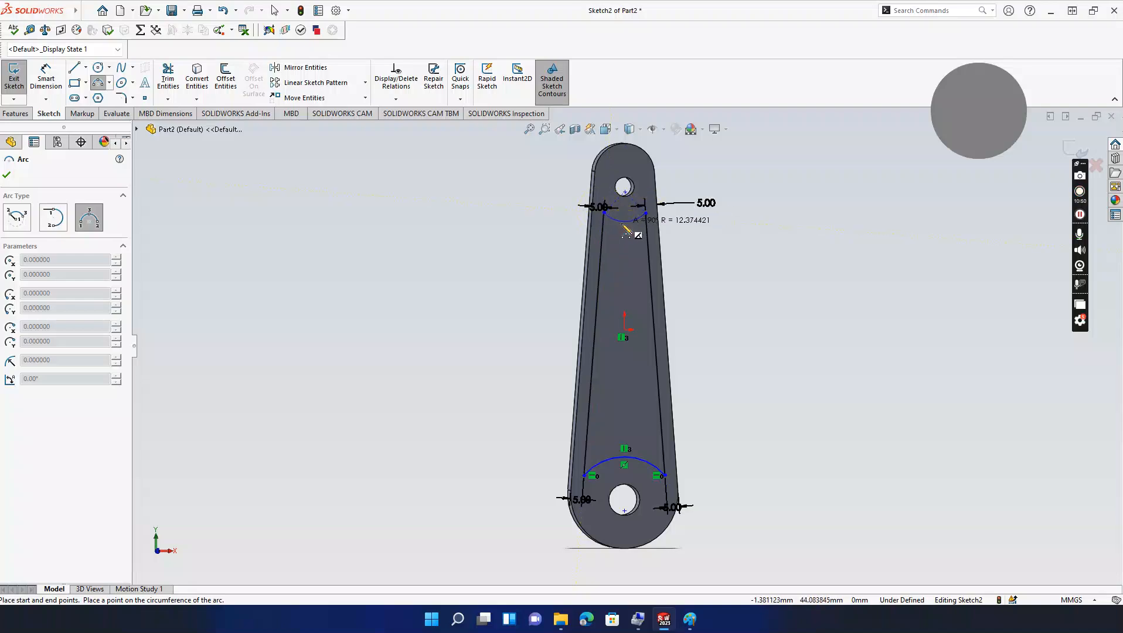
left_click(629, 225)
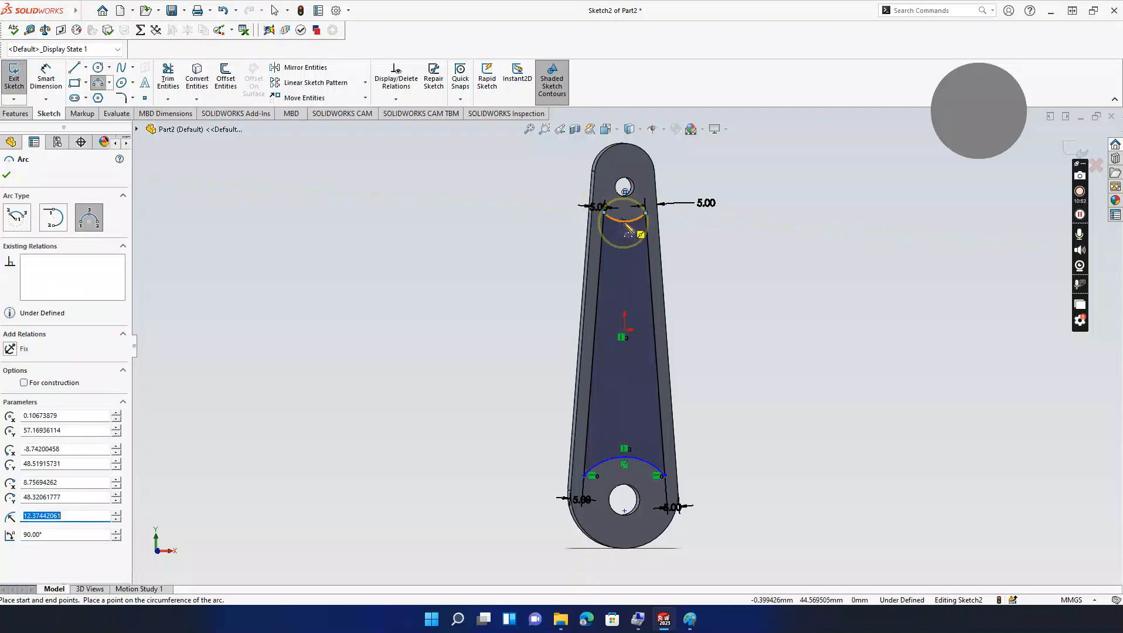
key("Escape")
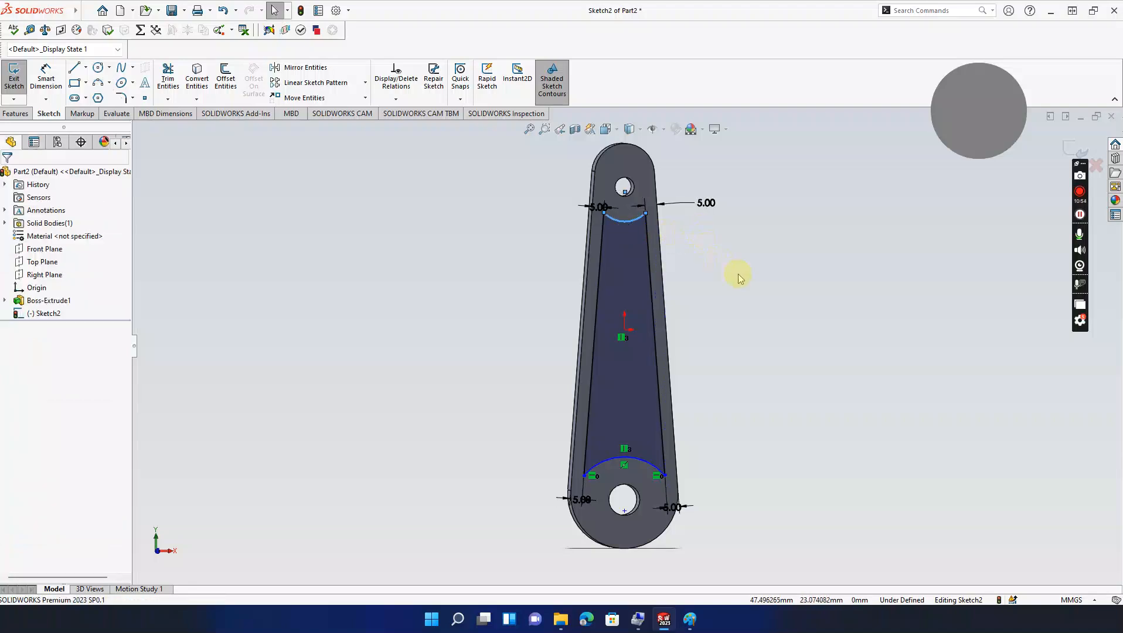
Step: Add a Vertical relation between the upper and lower arc midpoints
middle_click_drag(738, 274, 716, 275)
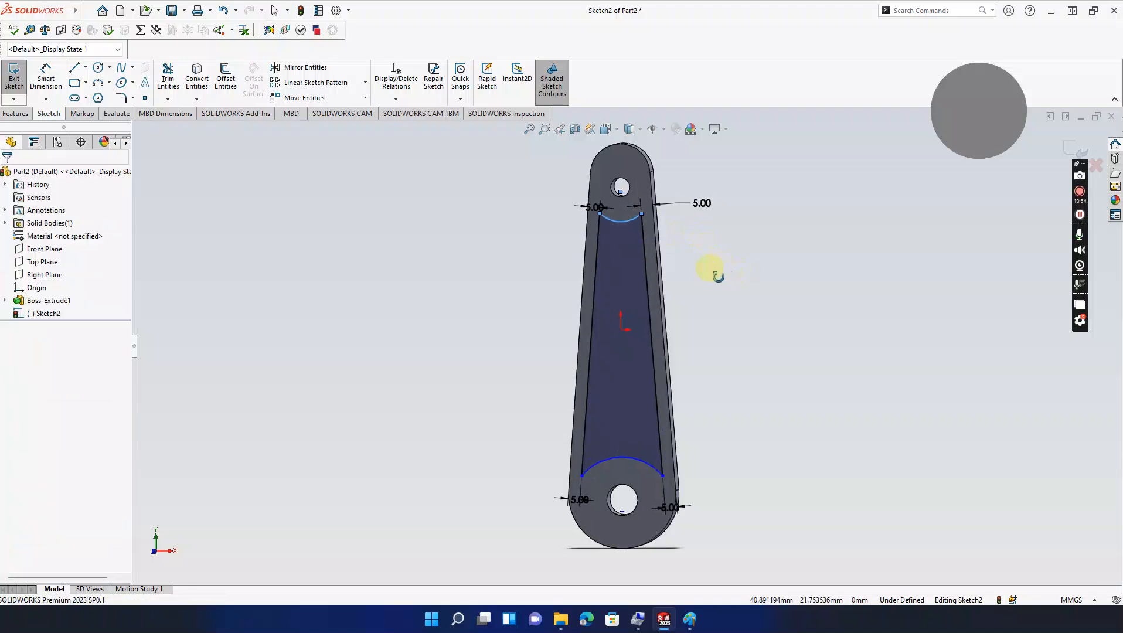
left_click(622, 226)
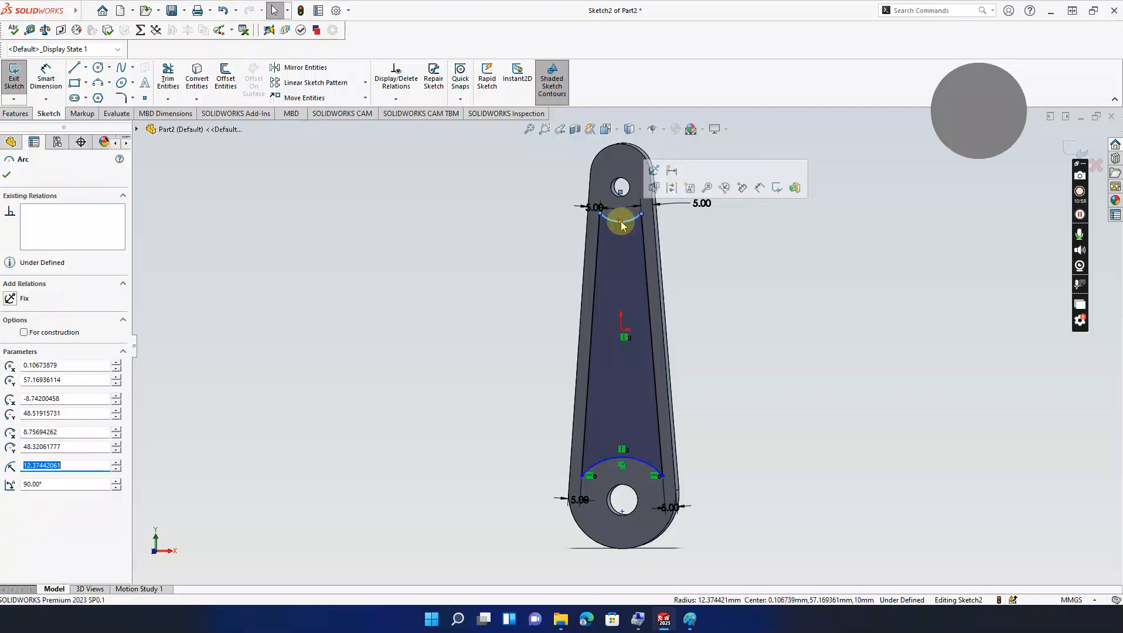
left_click(622, 333, "ctrl")
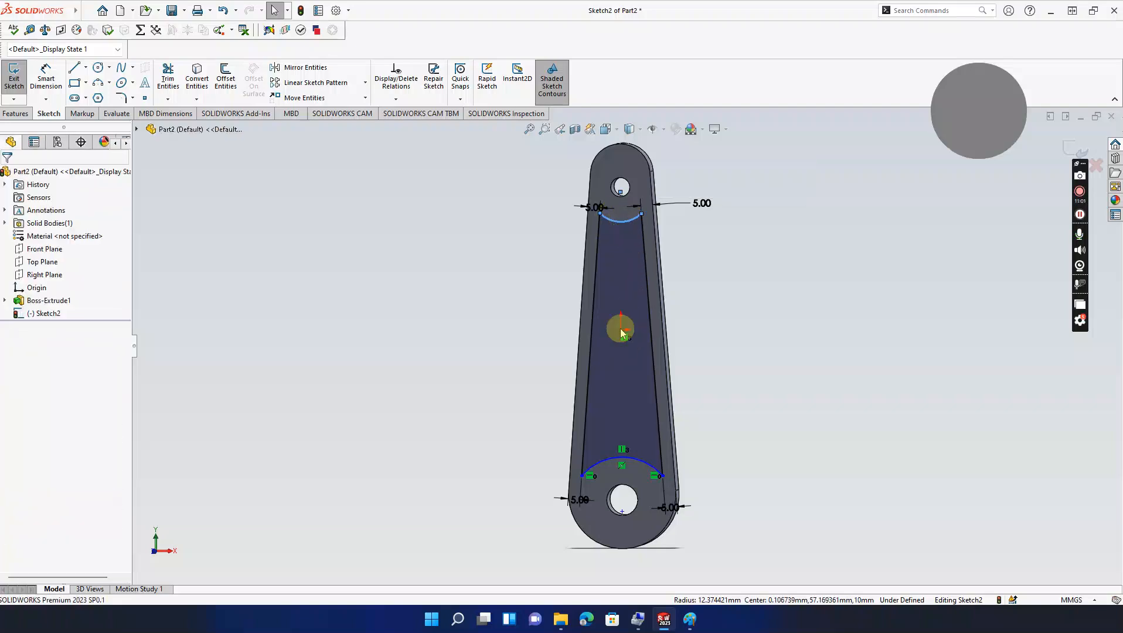
left_click(767, 226)
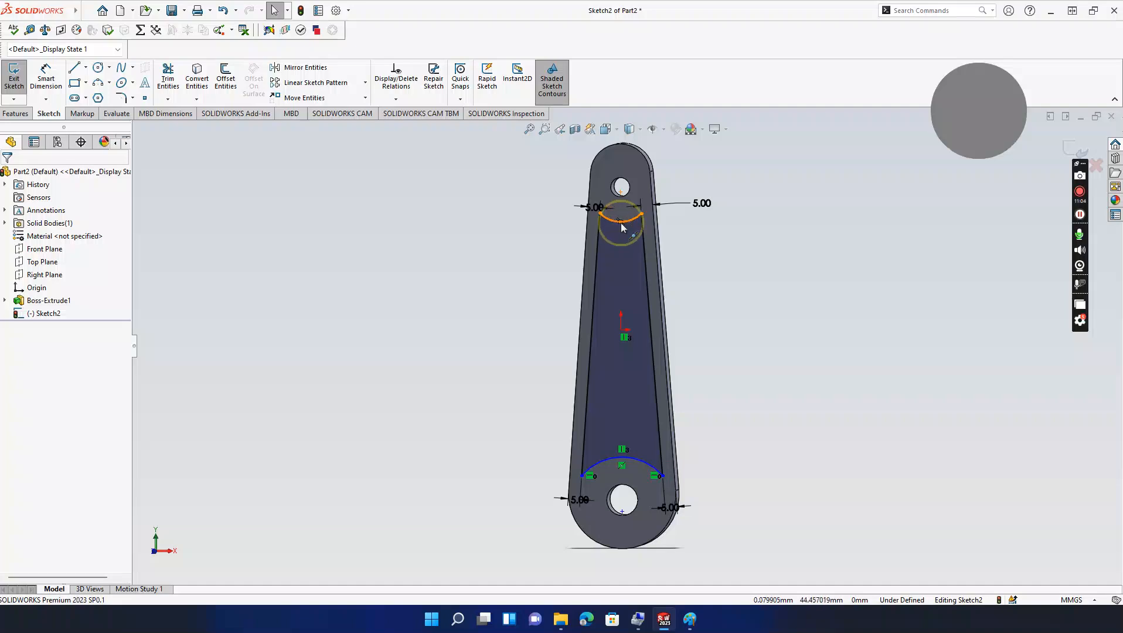
left_click(620, 221)
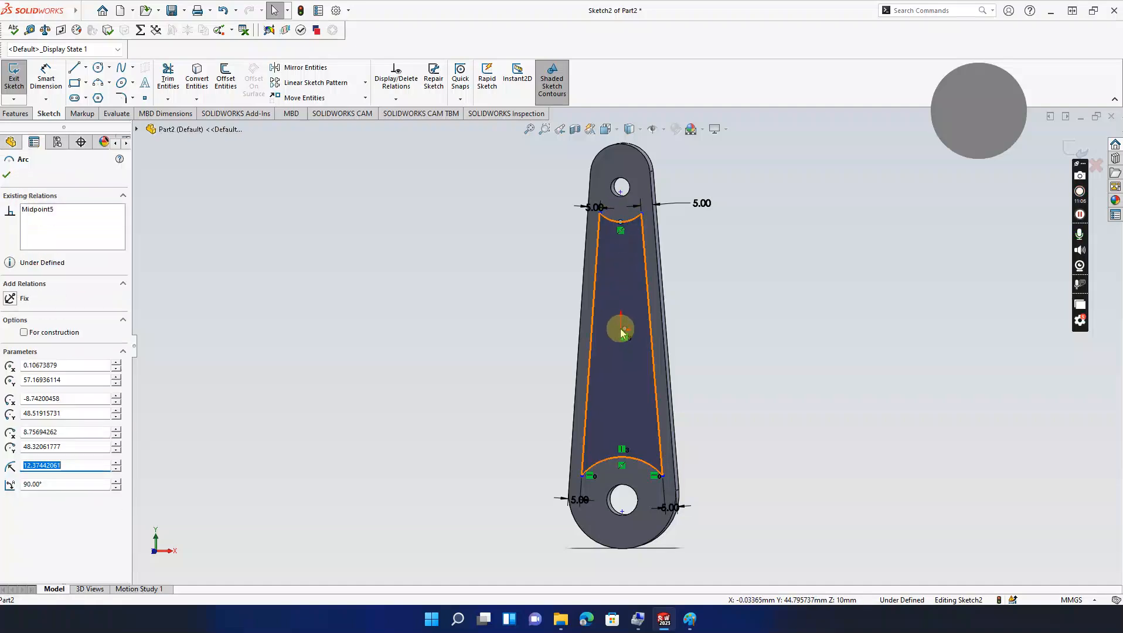
left_click(623, 458, "ctrl")
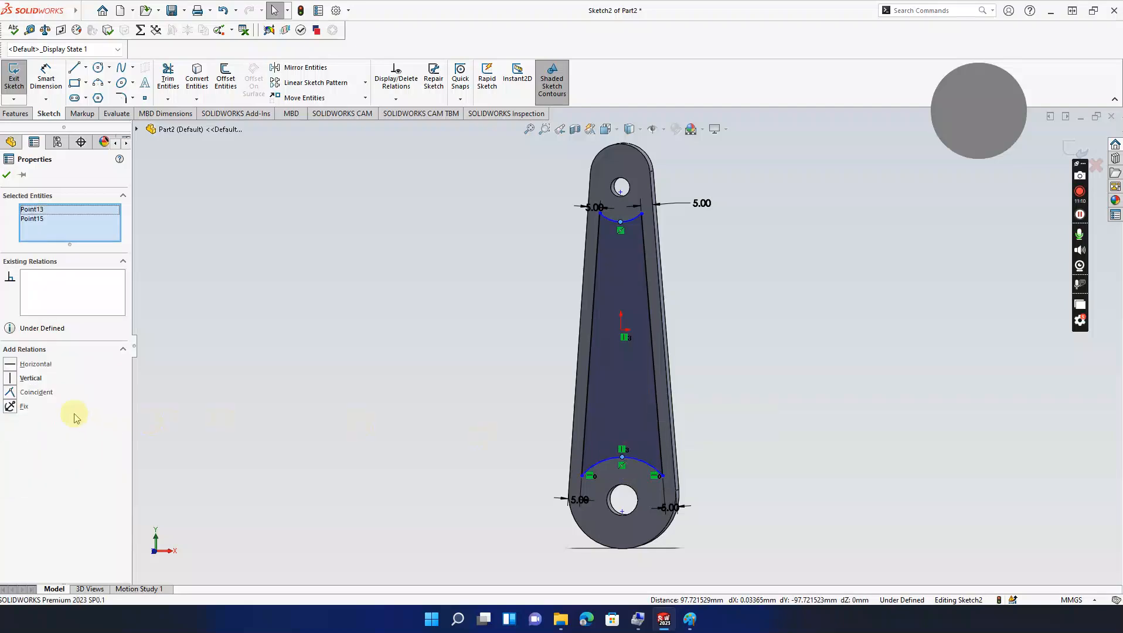
left_click(14, 379)
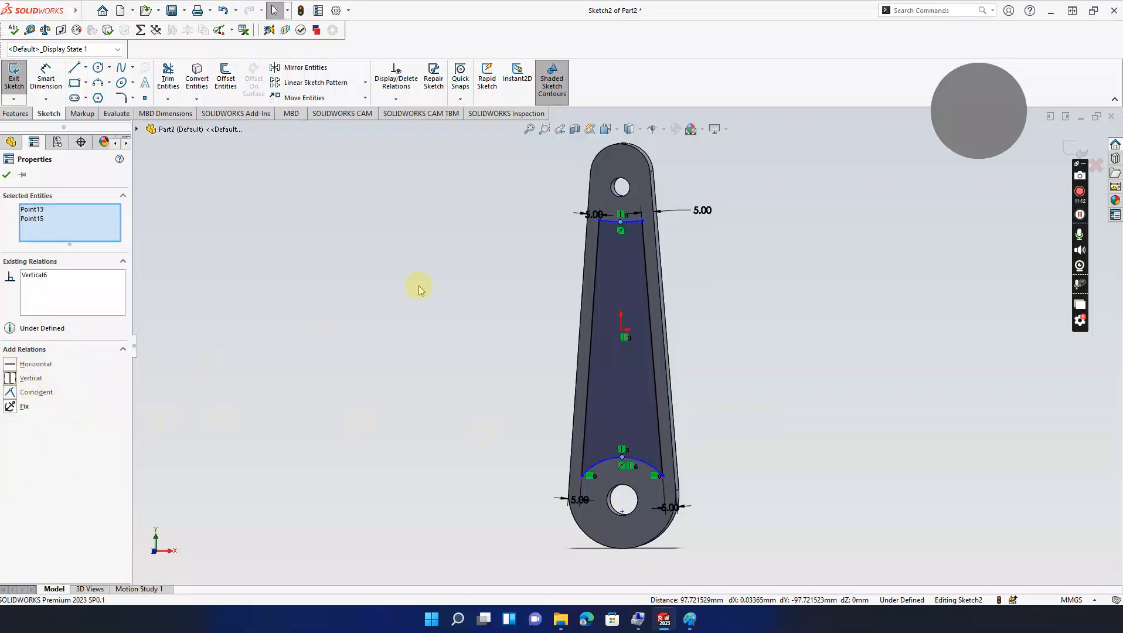
Step: Drag the left 5.00 dimension and pull the upper arc's right end upward
left_click(435, 268)
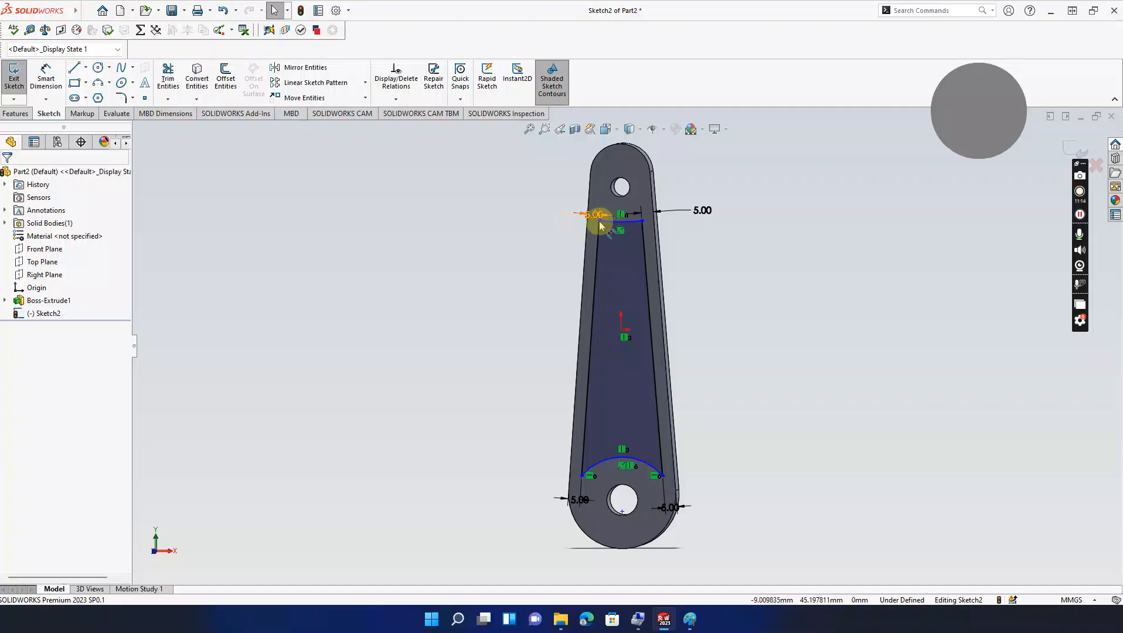
left_click_drag(601, 223, 602, 209)
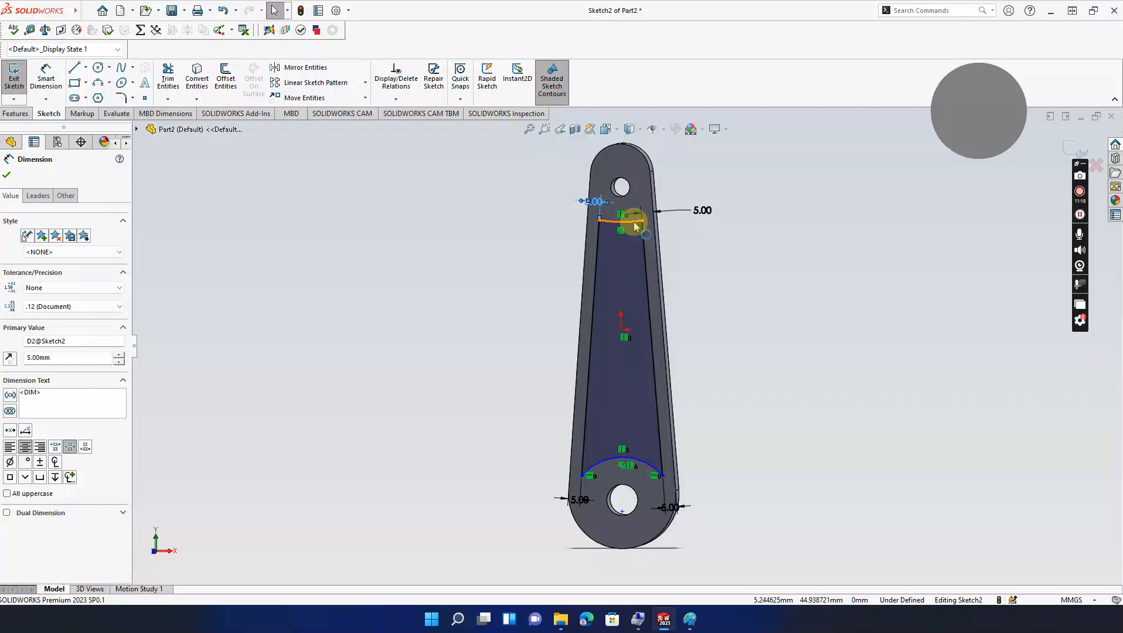
left_click_drag(640, 221, 616, 230)
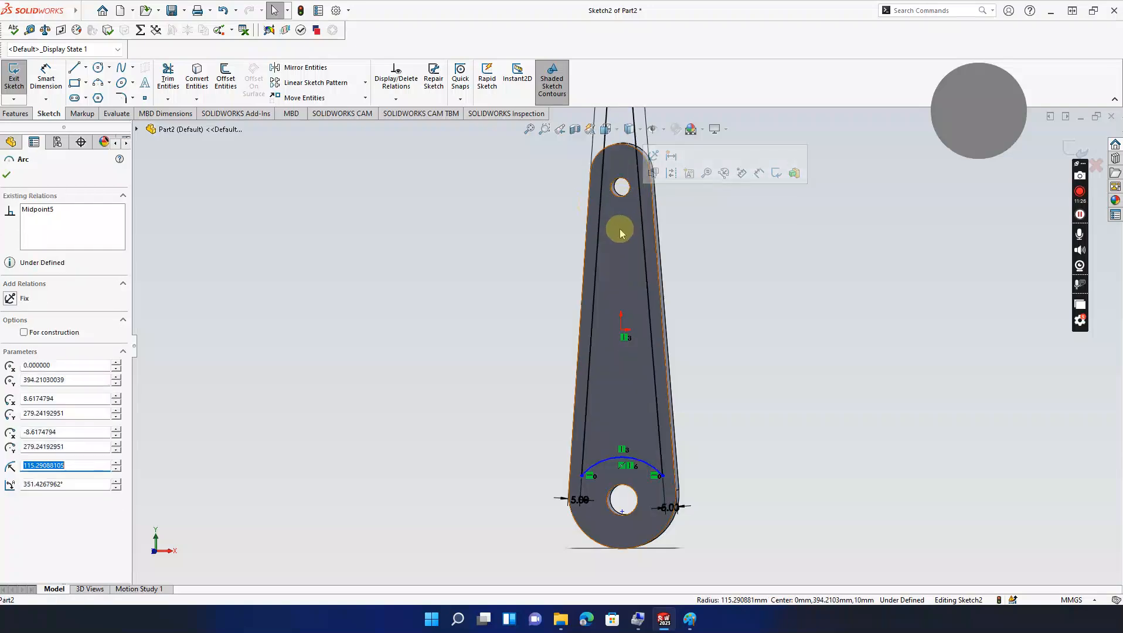
left_click(696, 240)
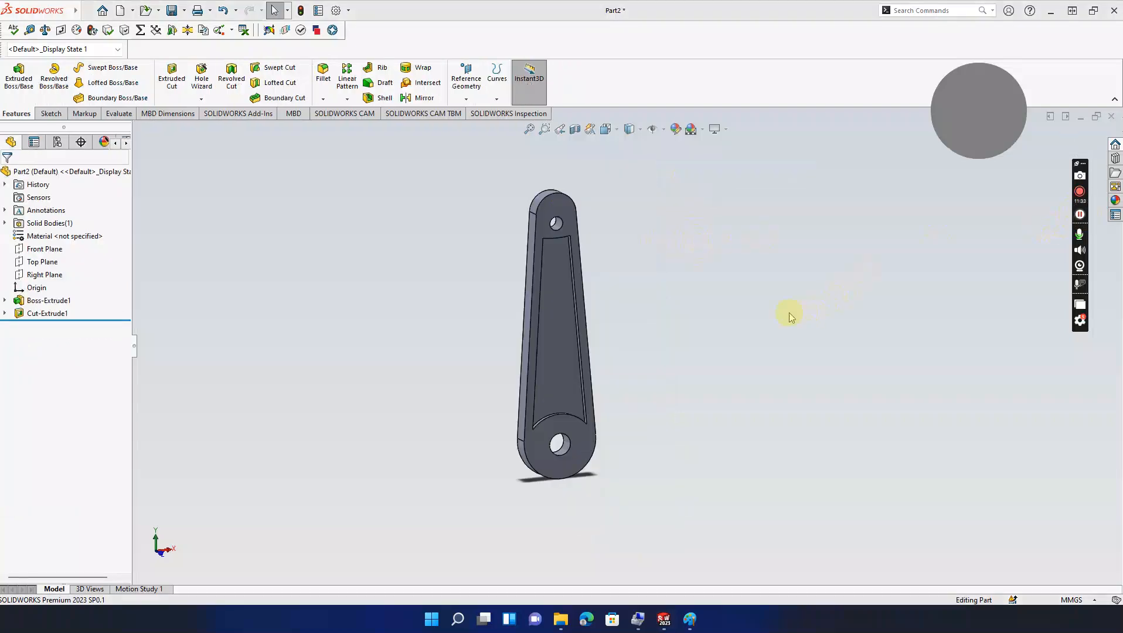
Step: Turn the rod face-on and select the floor face of the new Cut-Extrude1 pocket
middle_click_drag(711, 312, 685, 269)
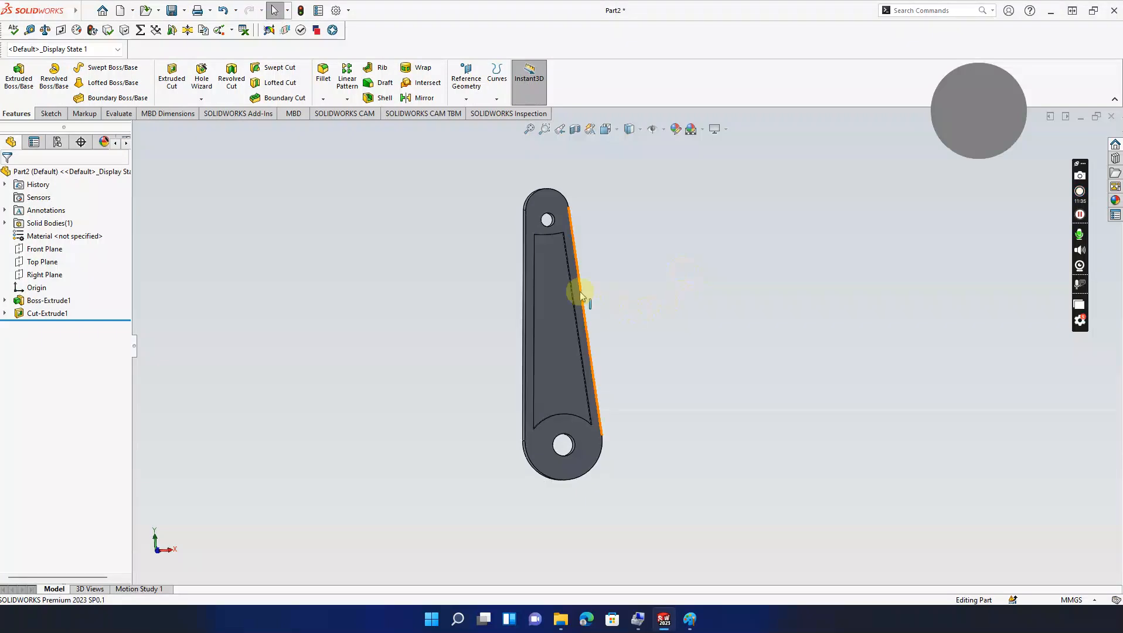
left_click(557, 285)
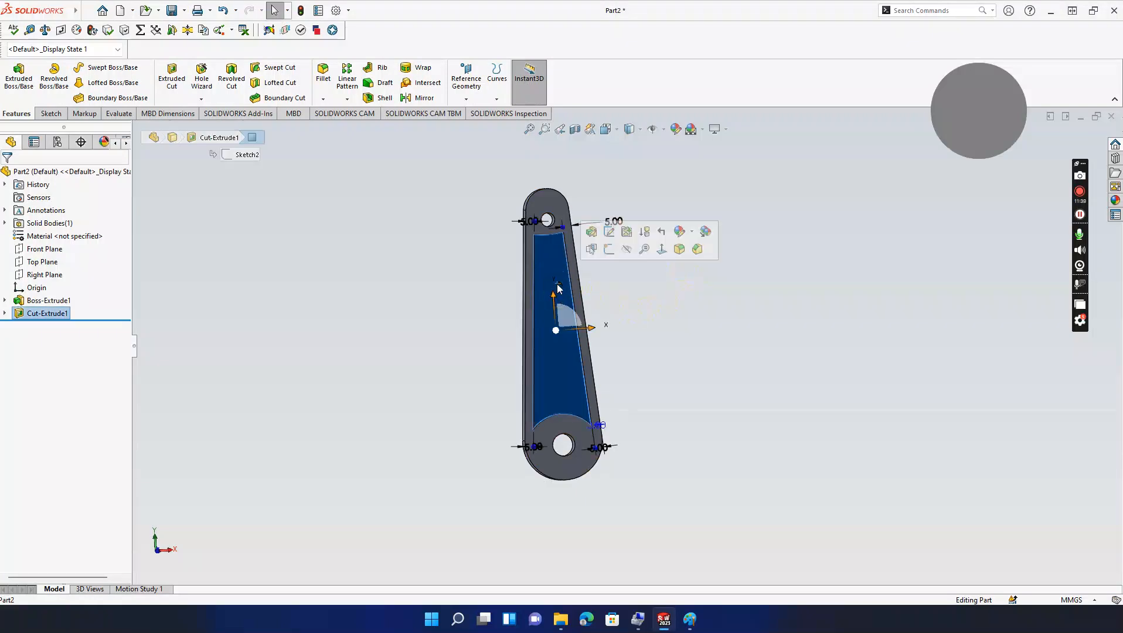
Step: Start a sketch on the pocket floor, then exit it without drawing anything
left_click(609, 252)
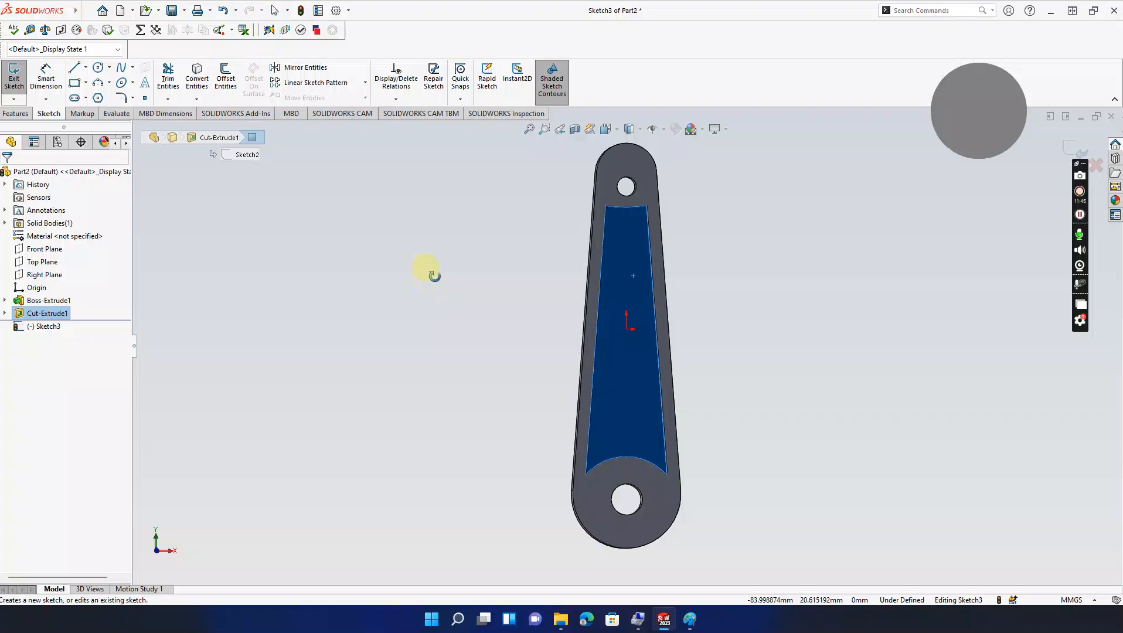
middle_click_drag(432, 274, 457, 283)
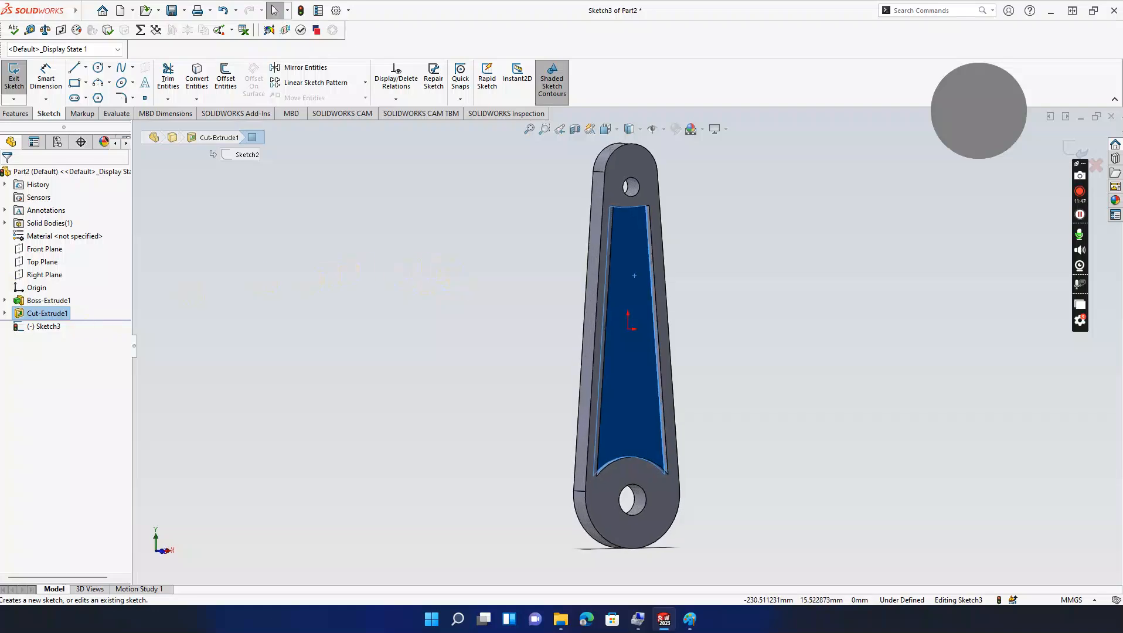
left_click(374, 367)
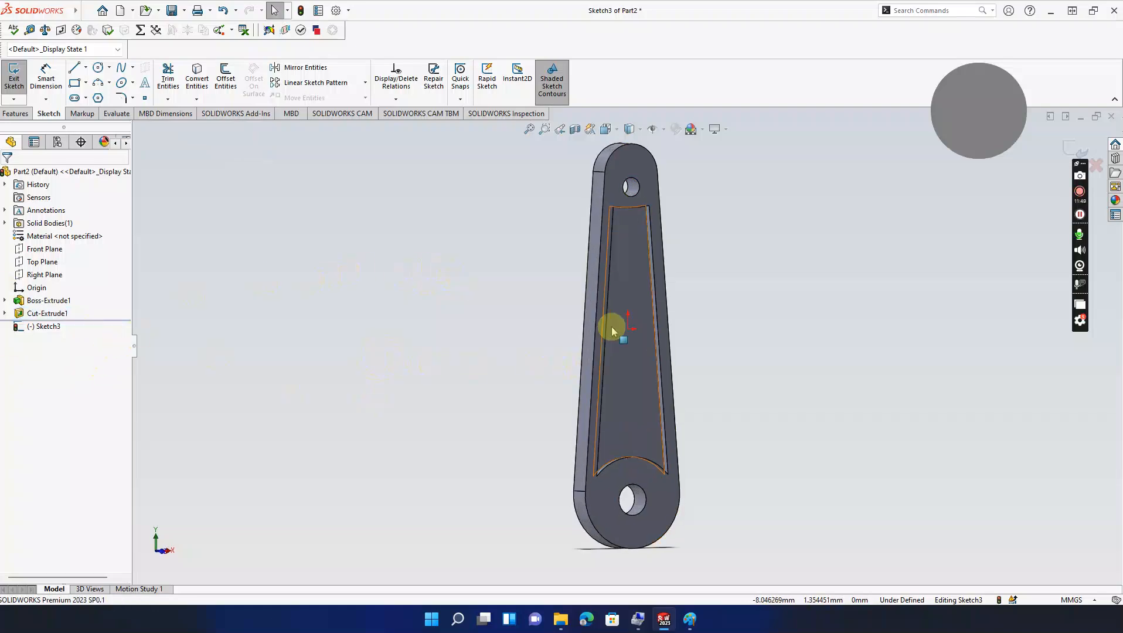
left_click(1065, 154)
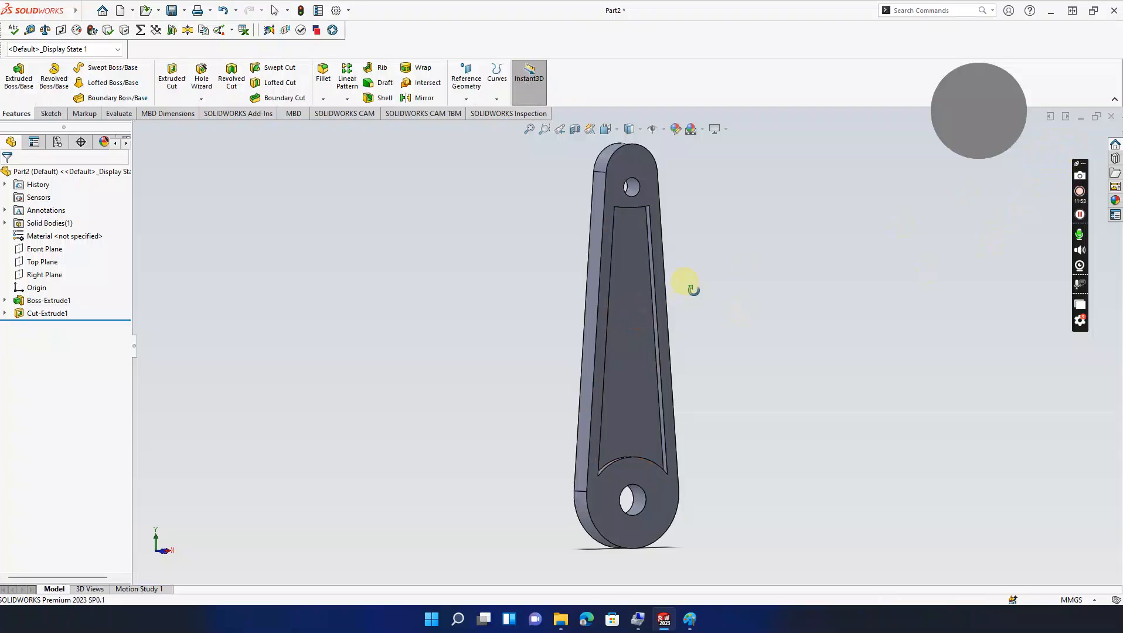
Step: Open a new sketch, viewed face-on, on the rod's flat, uncut back face
middle_click_drag(690, 287, 882, 322)
left_click(659, 308)
left_click(686, 247)
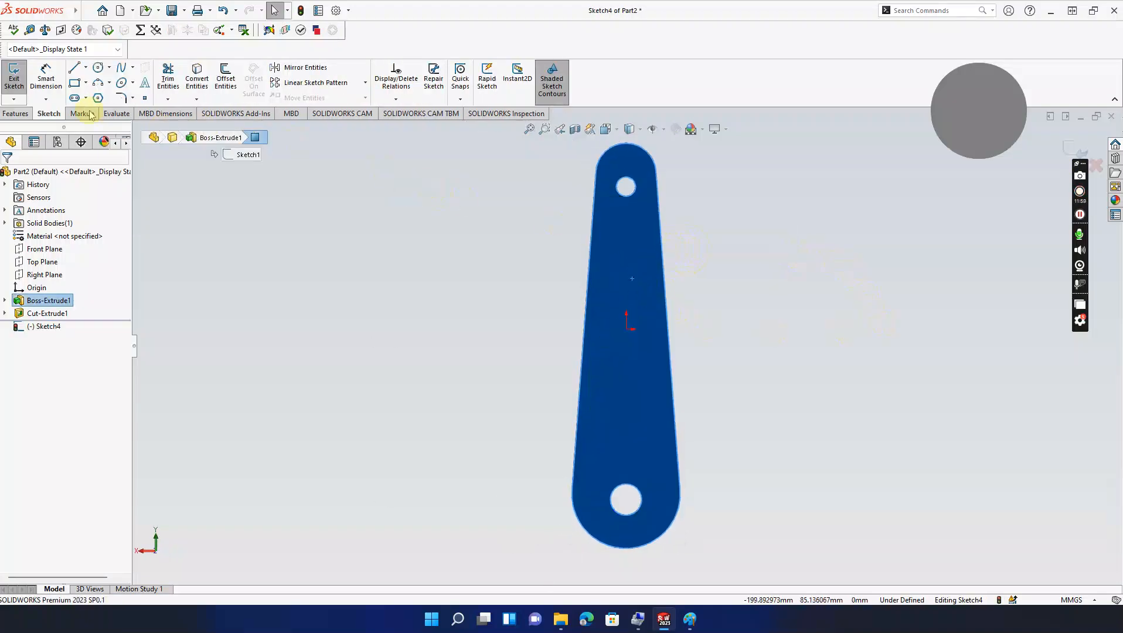
Step: Draw two converging side lines from below the top hole to above the bottom hole
left_click(74, 70)
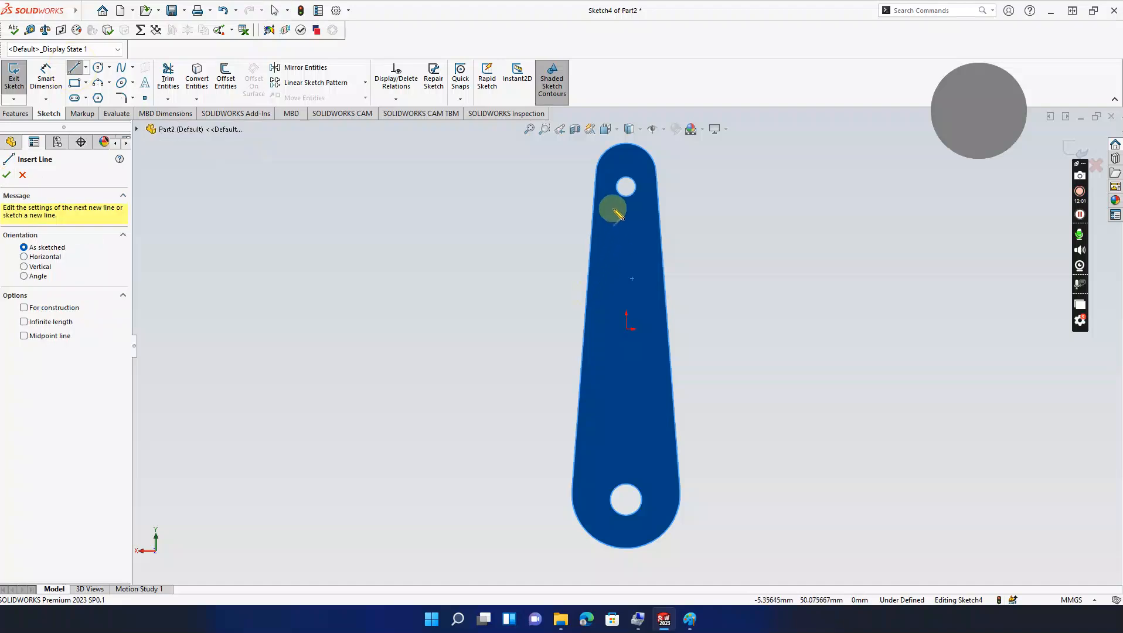
left_click(604, 210)
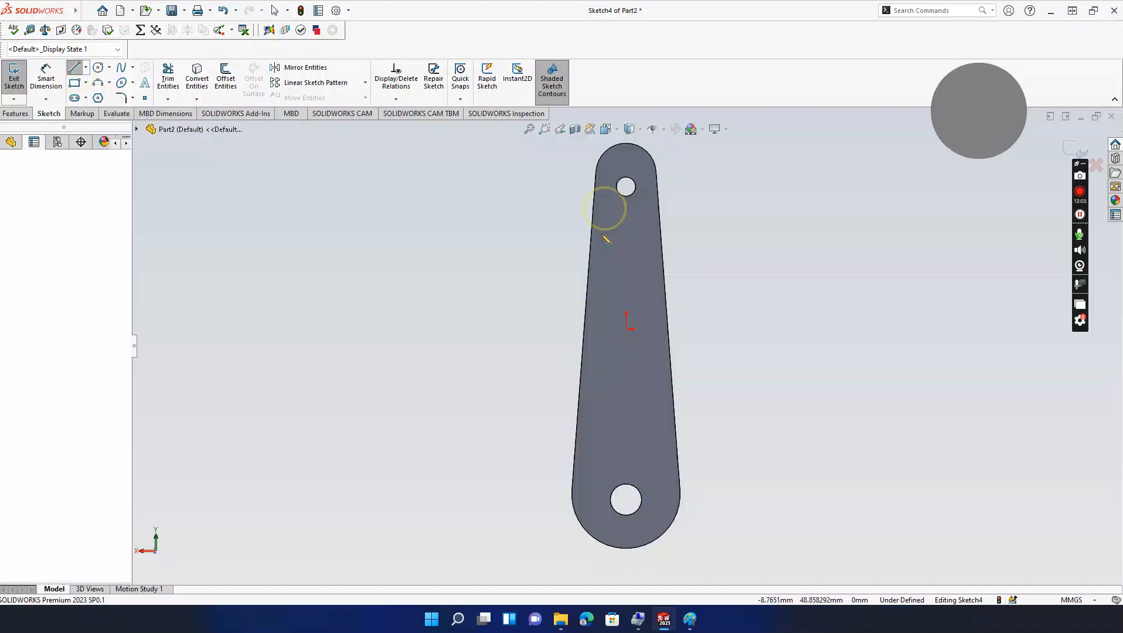
left_click(589, 467)
key("Escape")
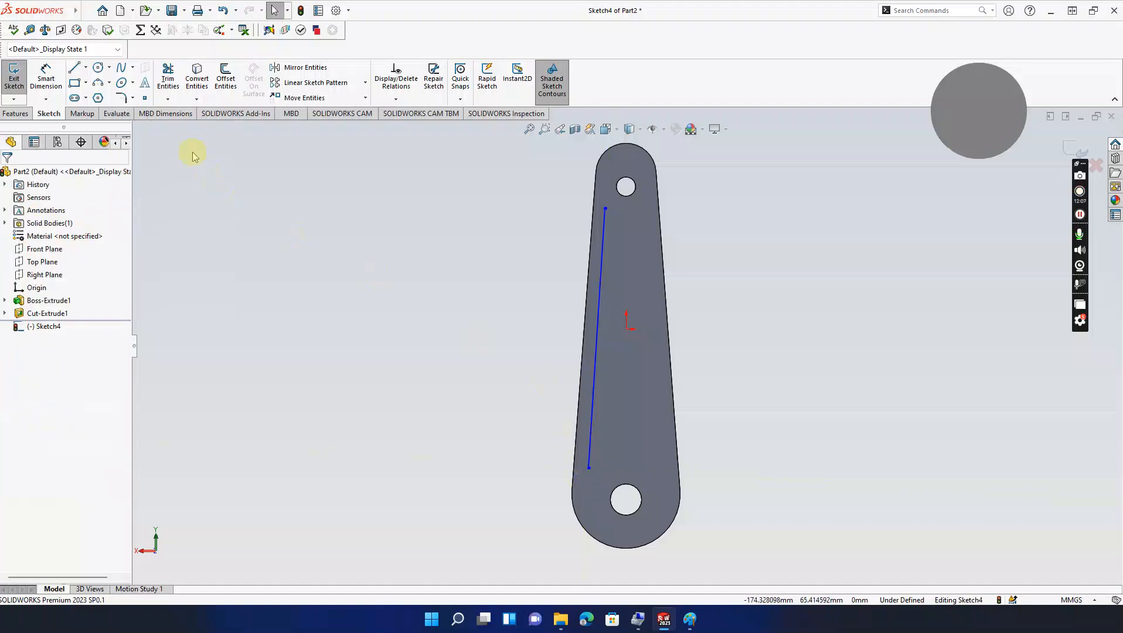
left_click(75, 71)
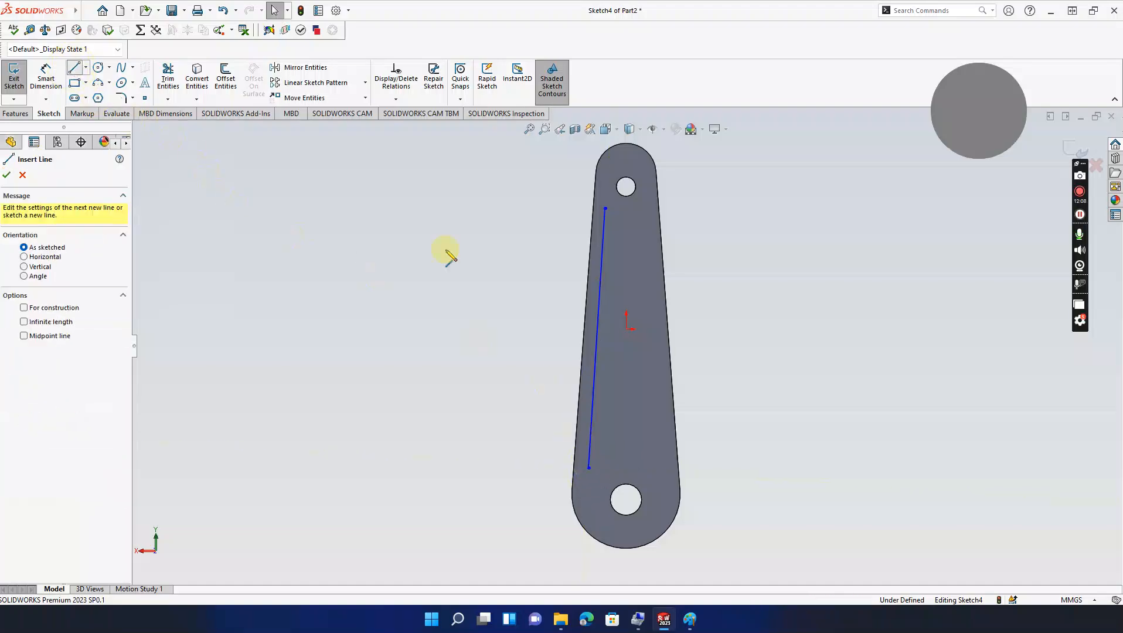
left_click(642, 209)
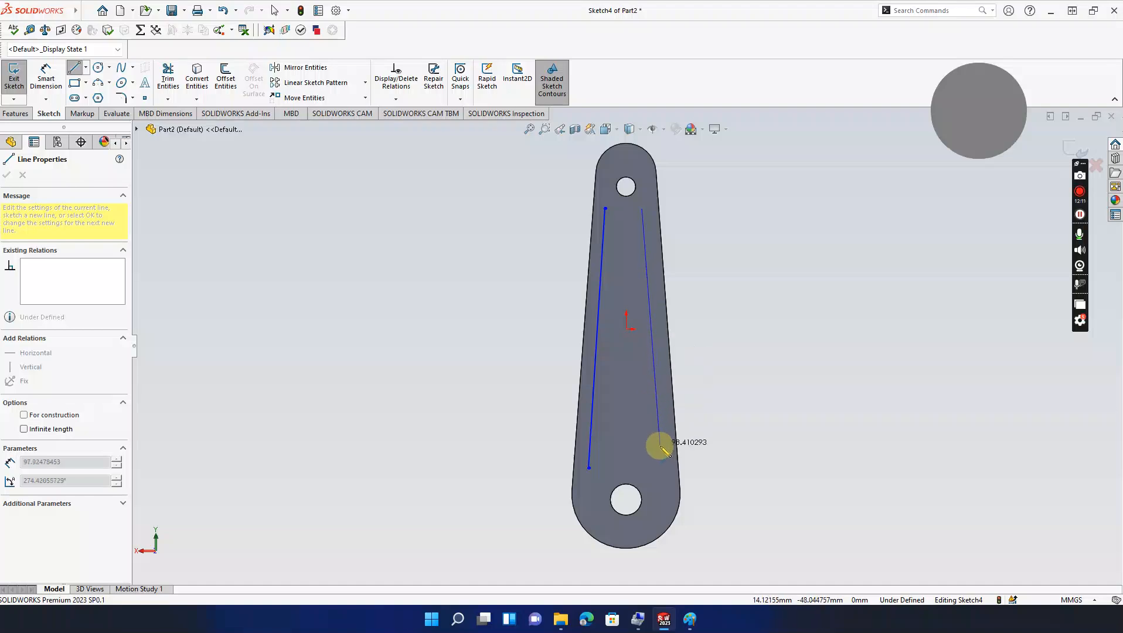
left_click(666, 467)
key("Escape")
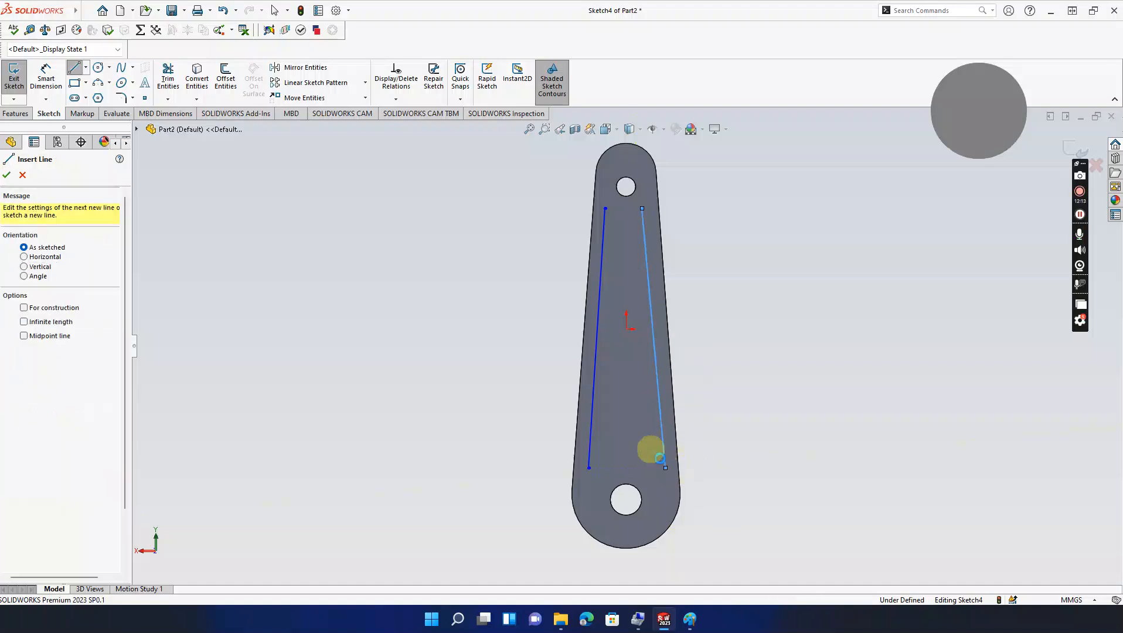
key("Escape")
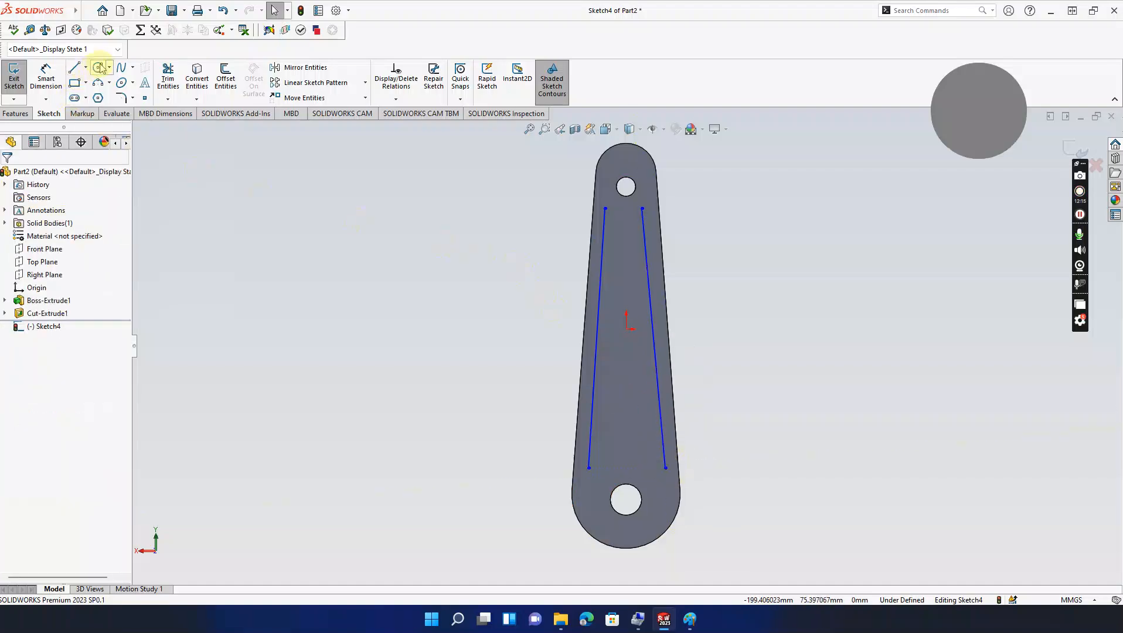
Step: Join the lines' top ends and bottom ends with three-point arcs to close the outline
left_click(99, 68)
left_click(606, 209)
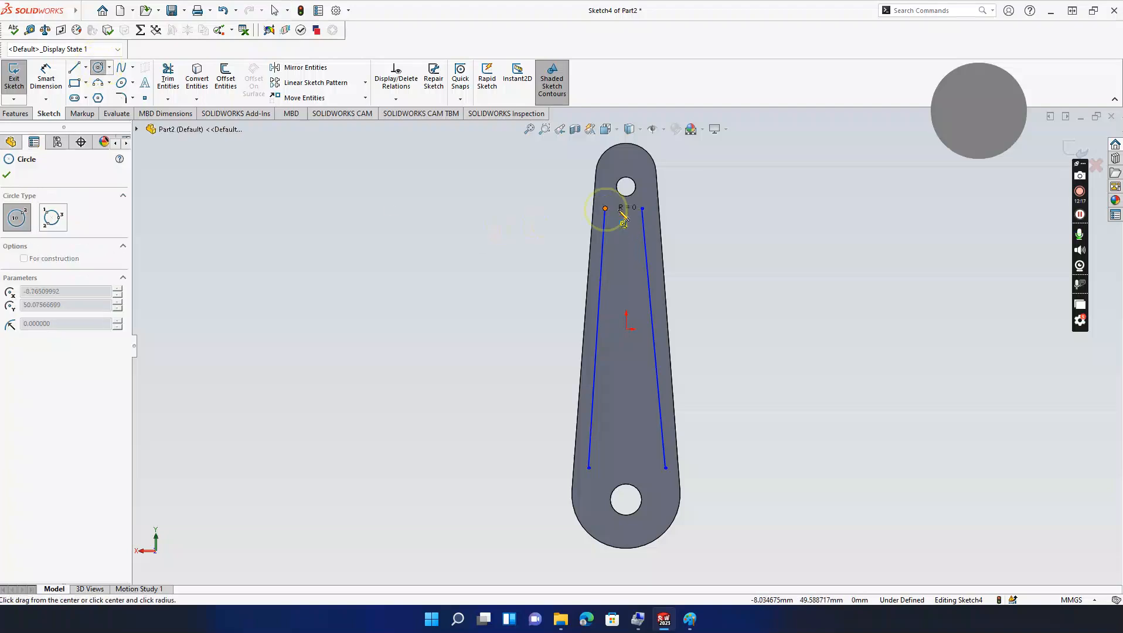
key("Escape")
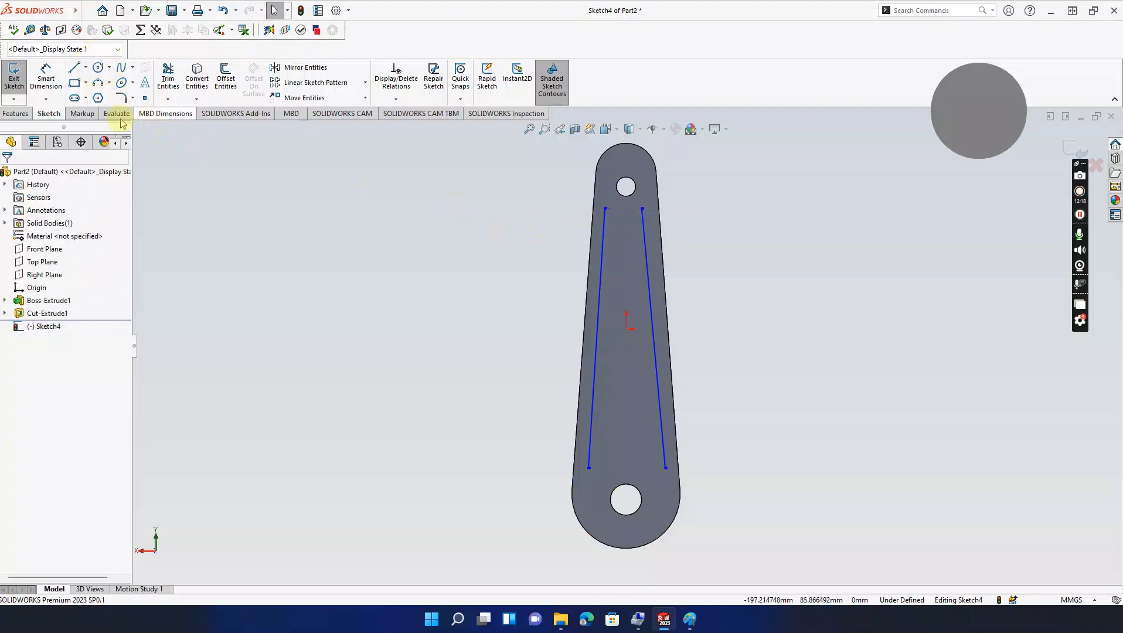
left_click(98, 83)
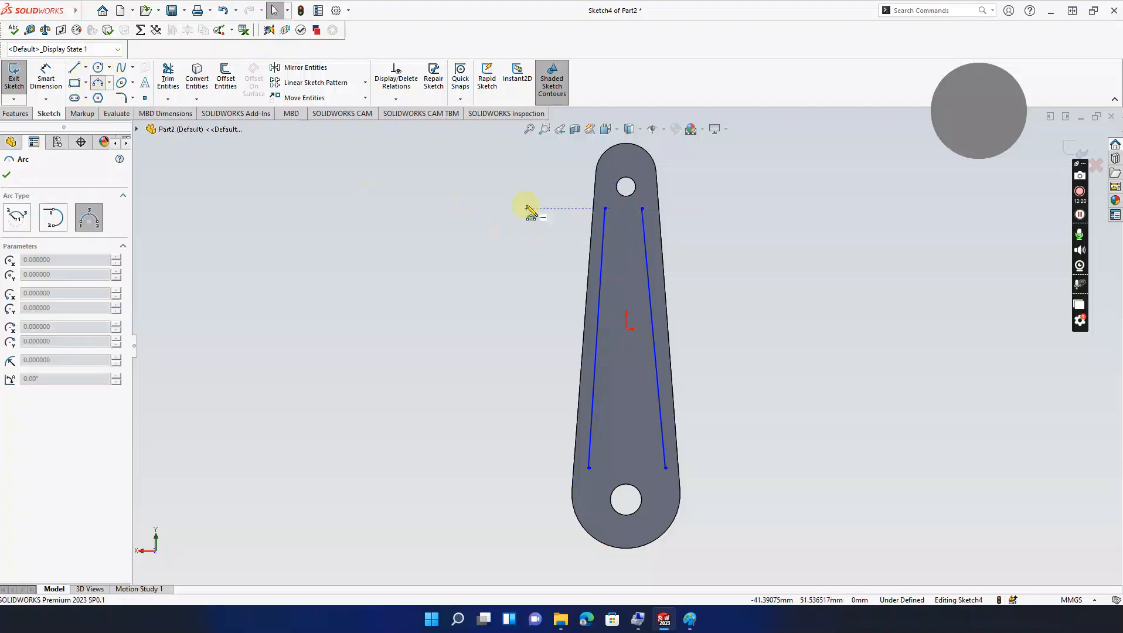
left_click(605, 209)
left_click(642, 209)
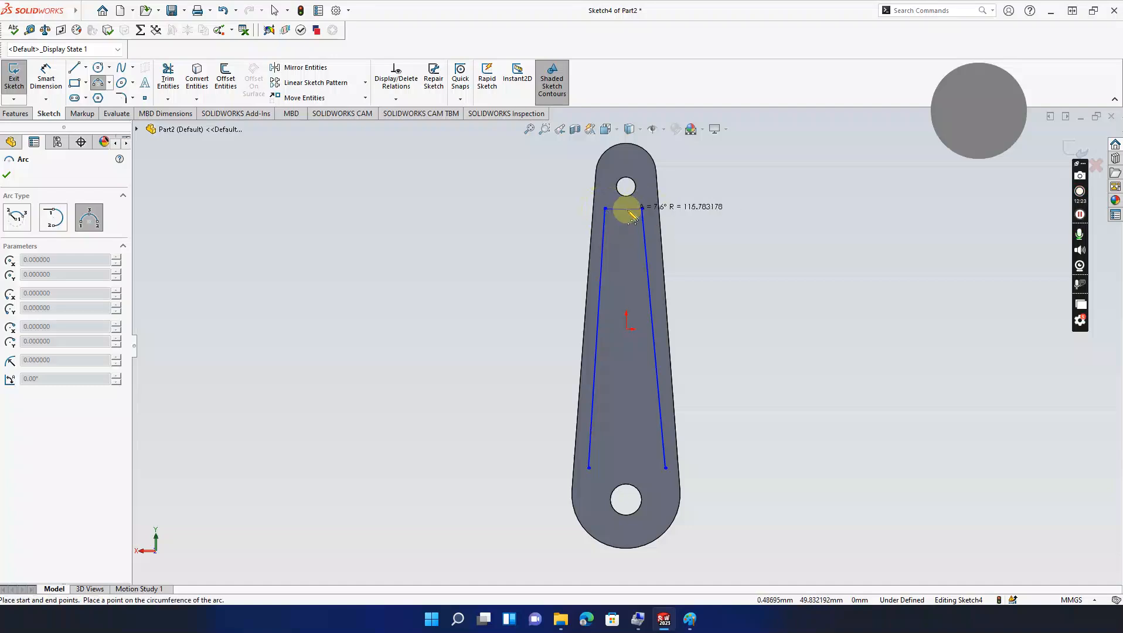
left_click(629, 226)
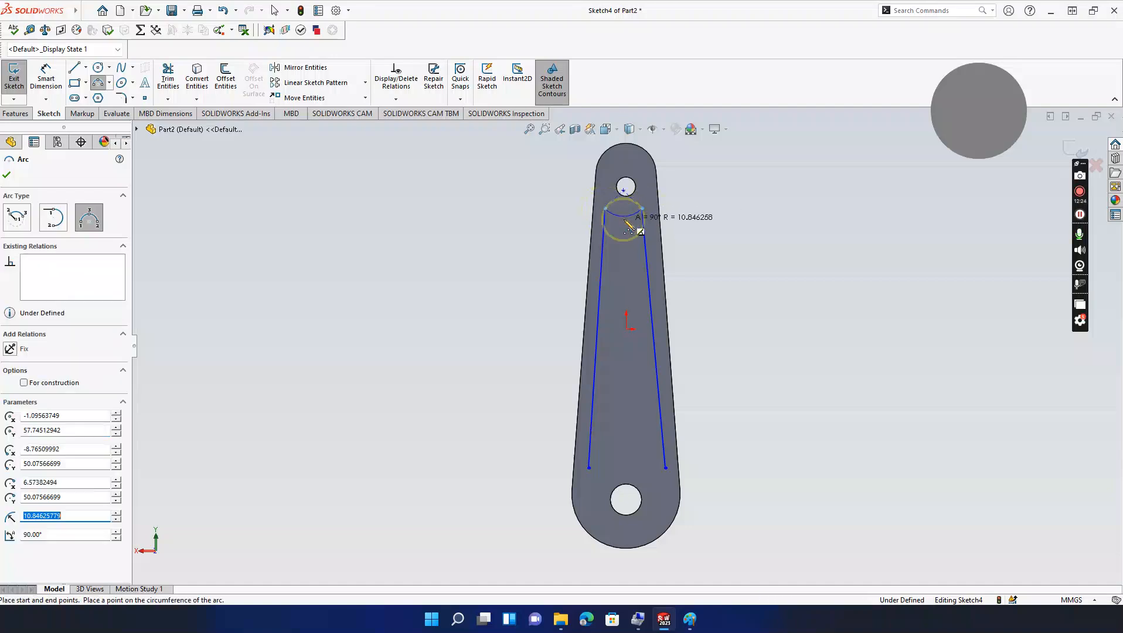
left_click(589, 467)
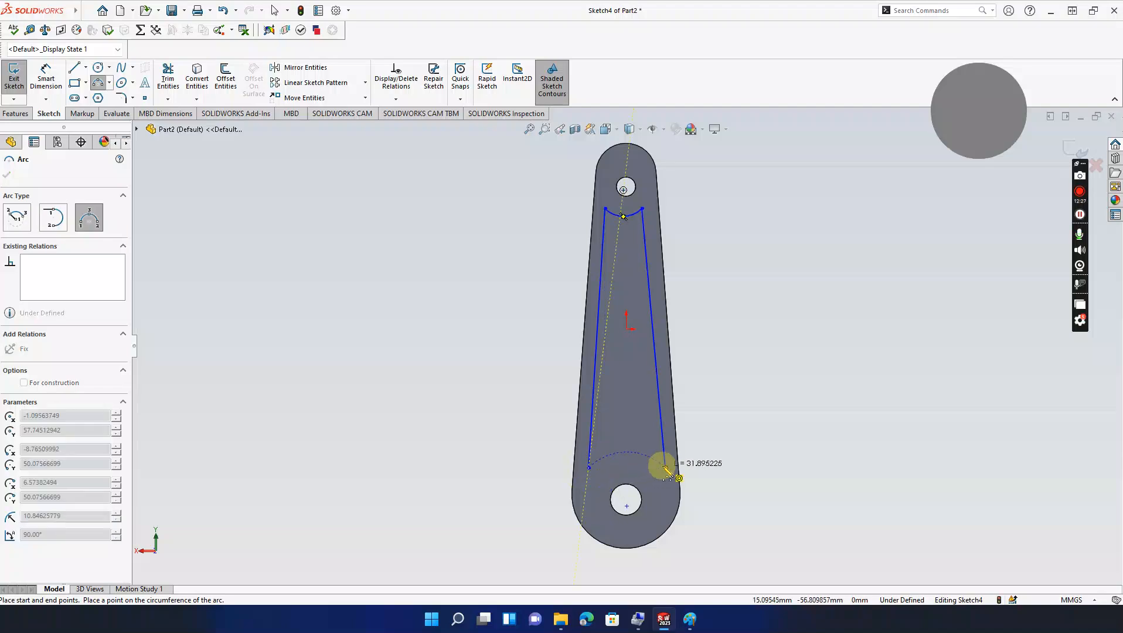
left_click(665, 468)
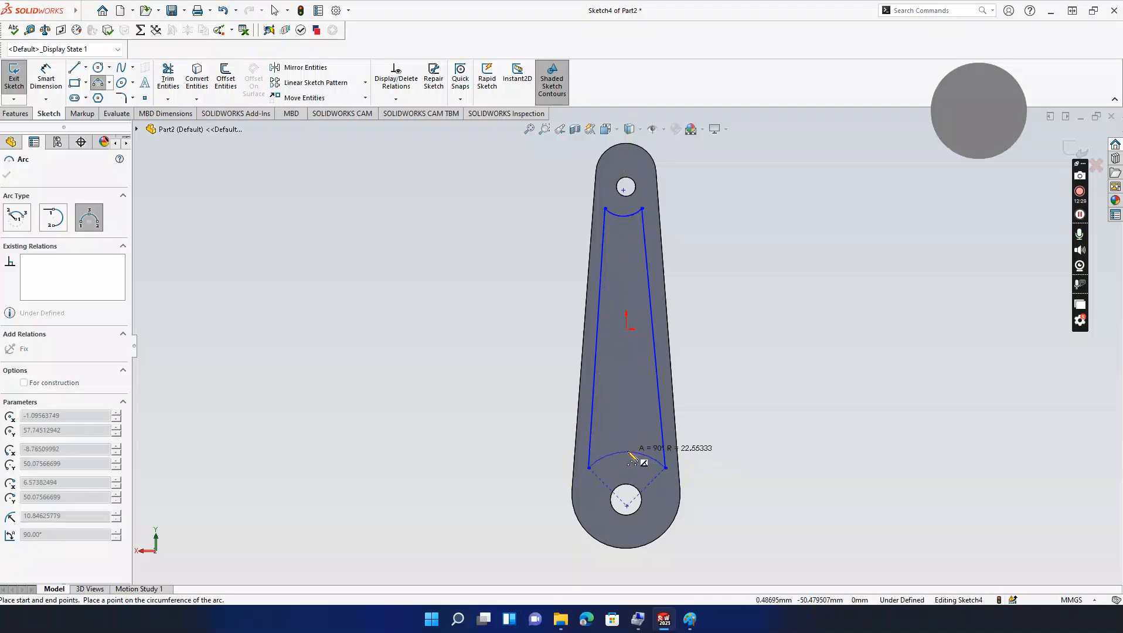
left_click(629, 453)
key("Escape")
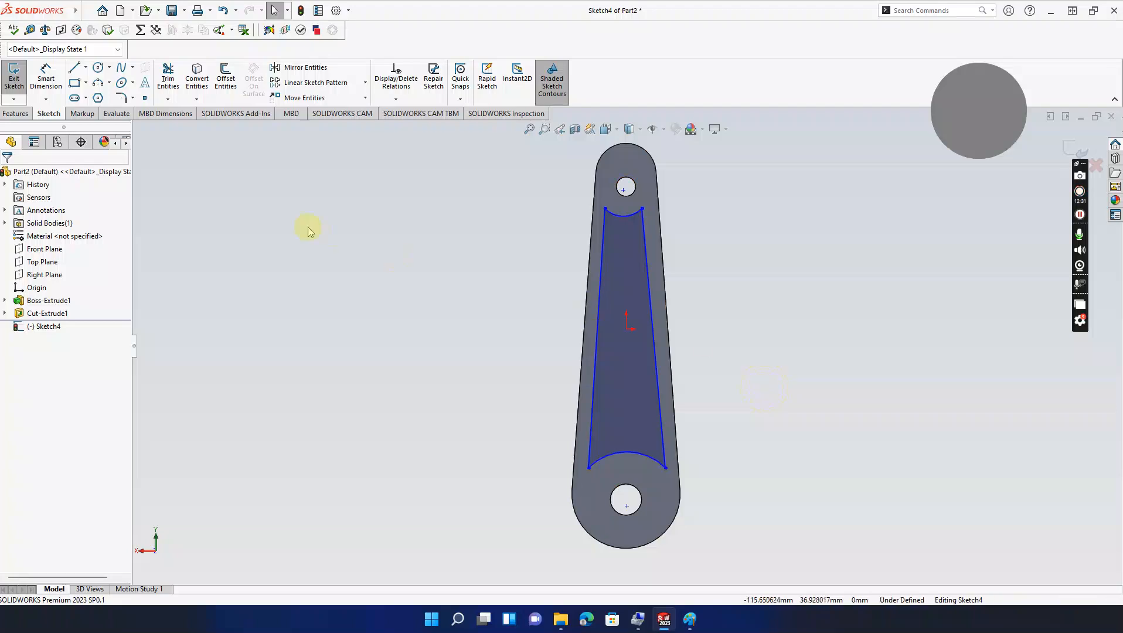
Step: Dimension the pocket's top-right and top-left corners 5 mm from the rod's outer edges
left_click(61, 85)
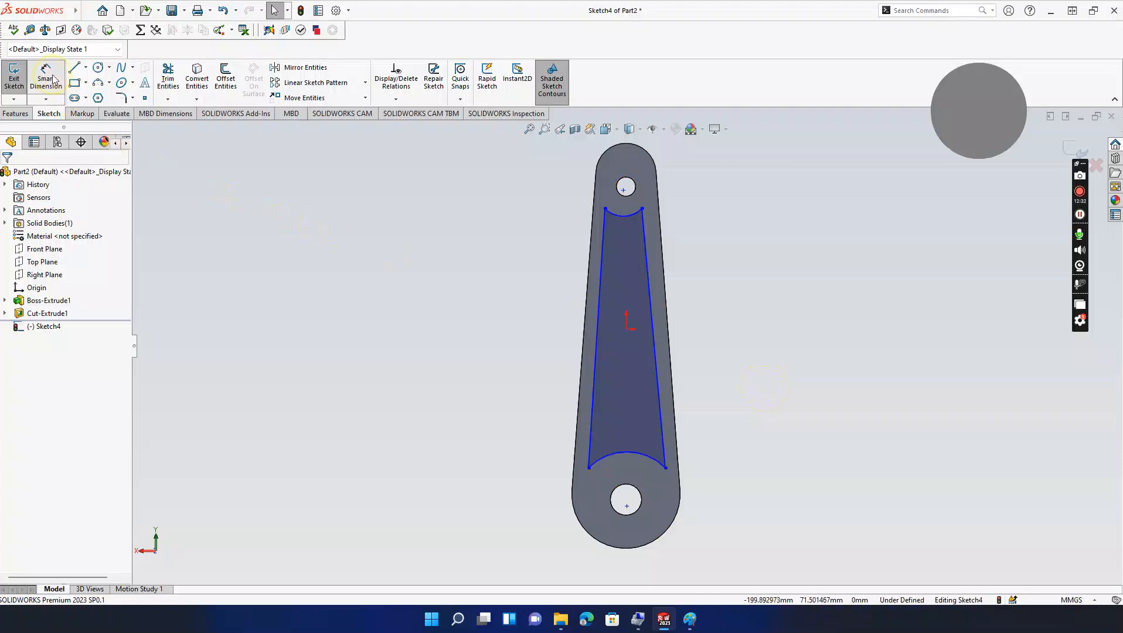
left_click(643, 210)
left_click(658, 208)
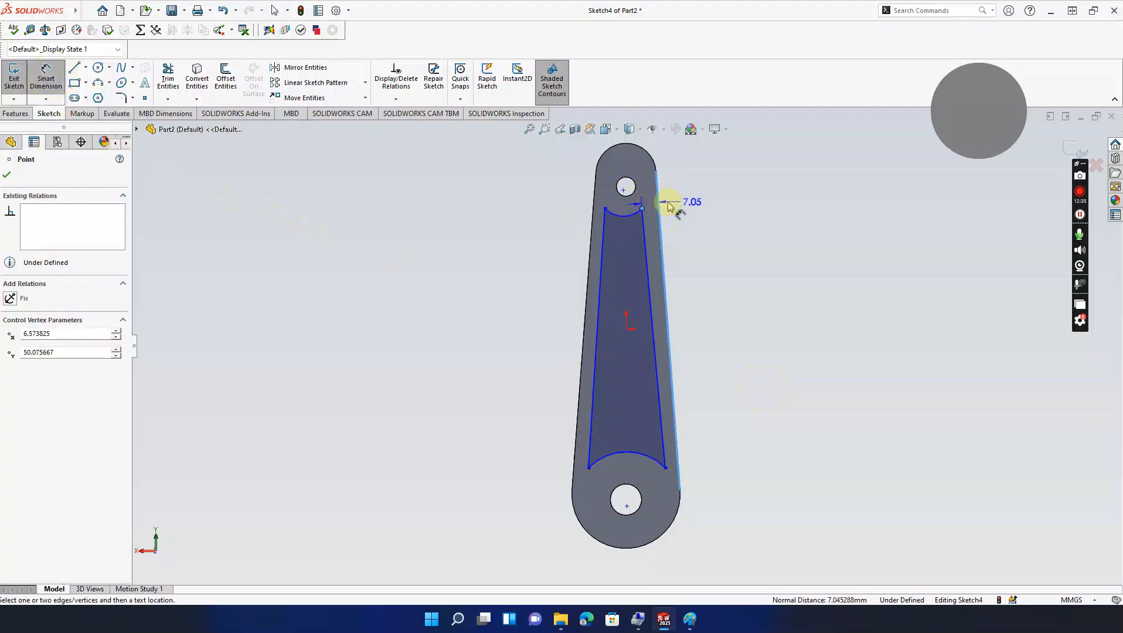
left_click(678, 201)
type("5")
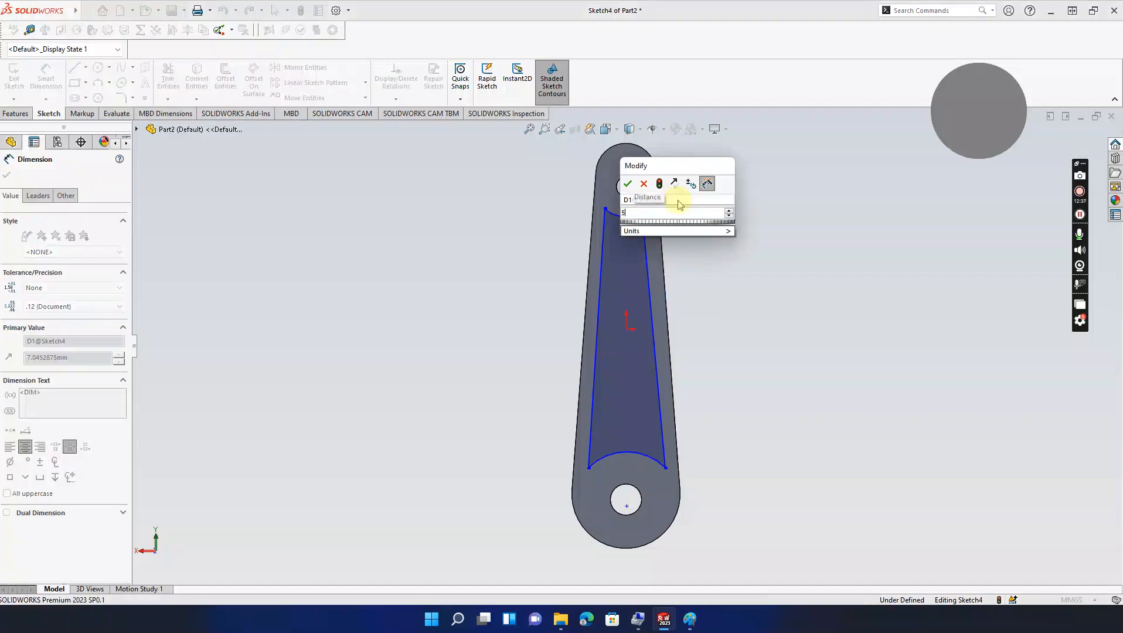
key("Return")
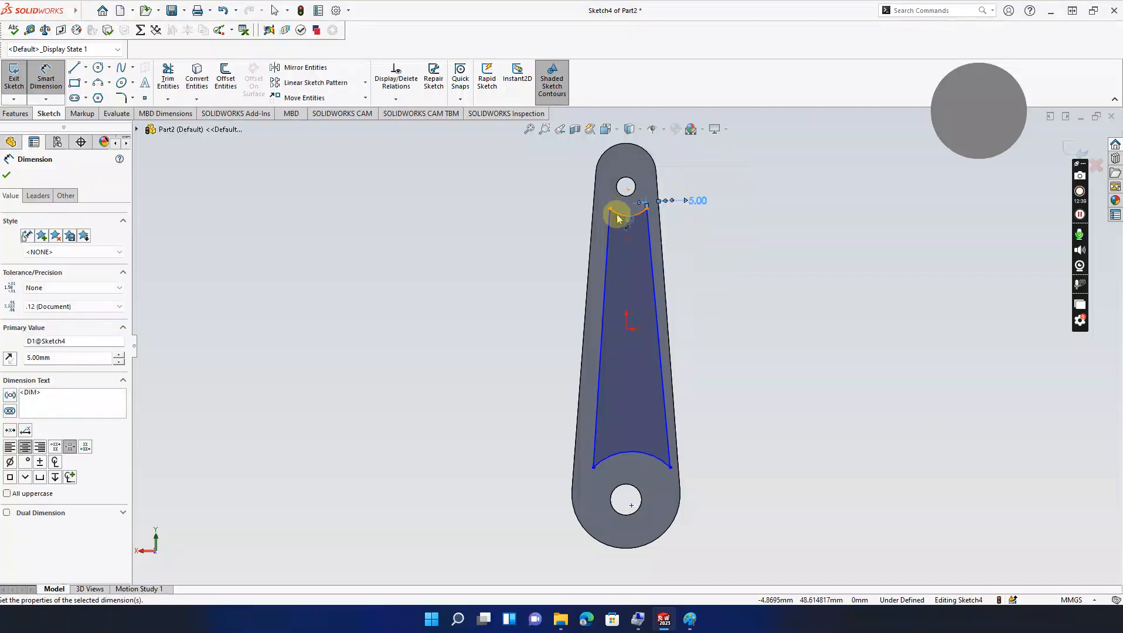
left_click(610, 209)
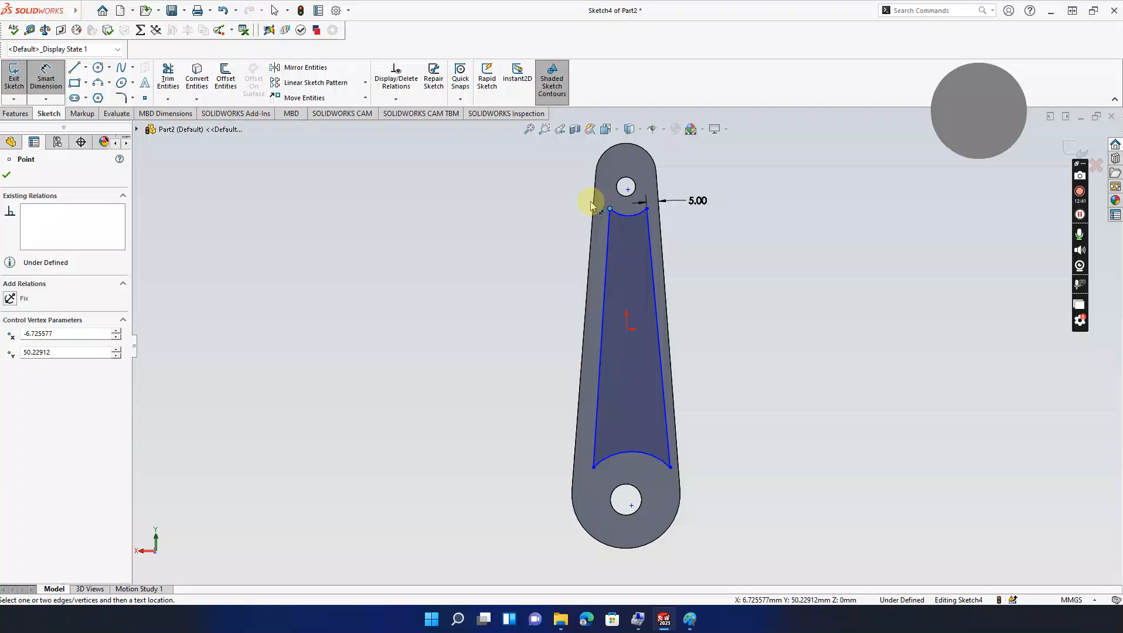
left_click(593, 206)
left_click(589, 208)
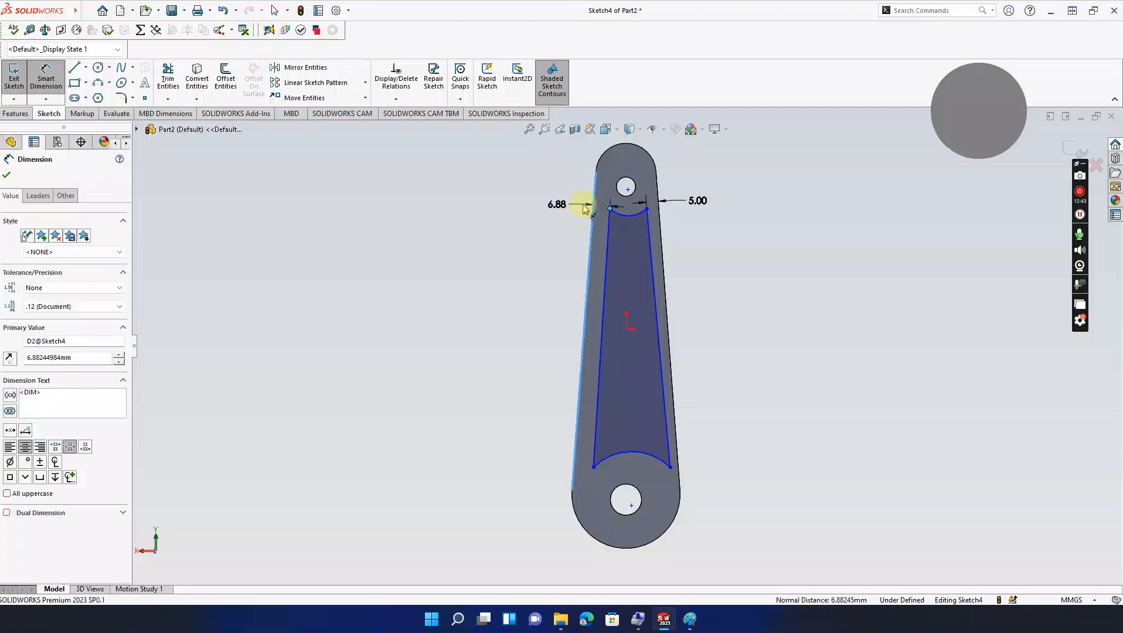
type("5")
key("Return")
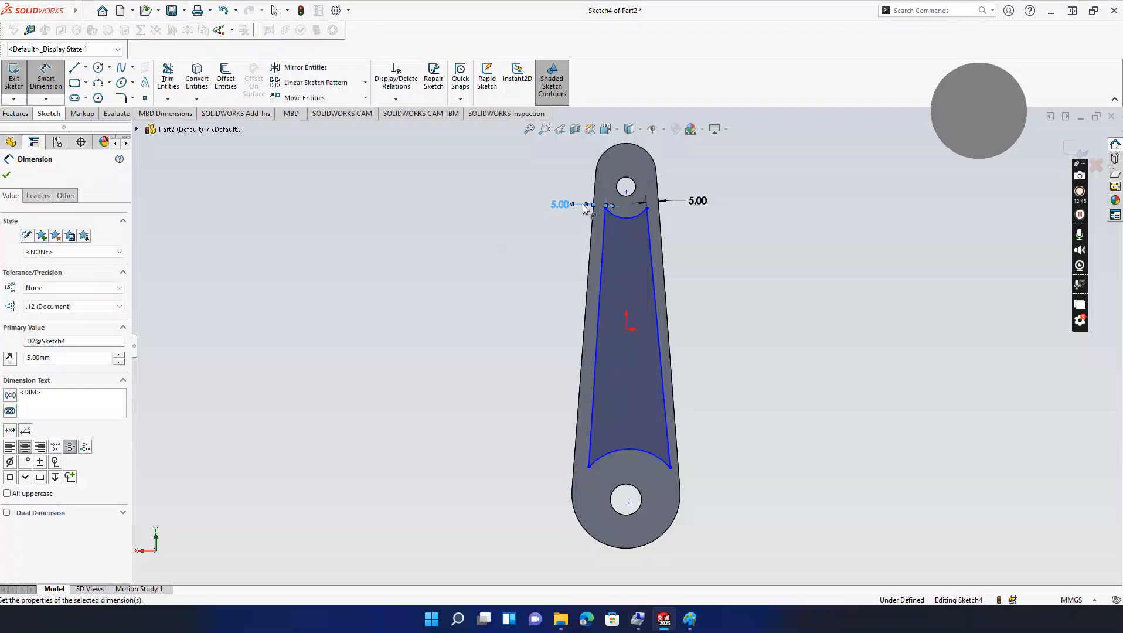
Step: Dimension the bottom-left and bottom-right corners 5 mm from the outer edges
left_click(590, 463)
left_click(574, 460)
left_click(563, 458)
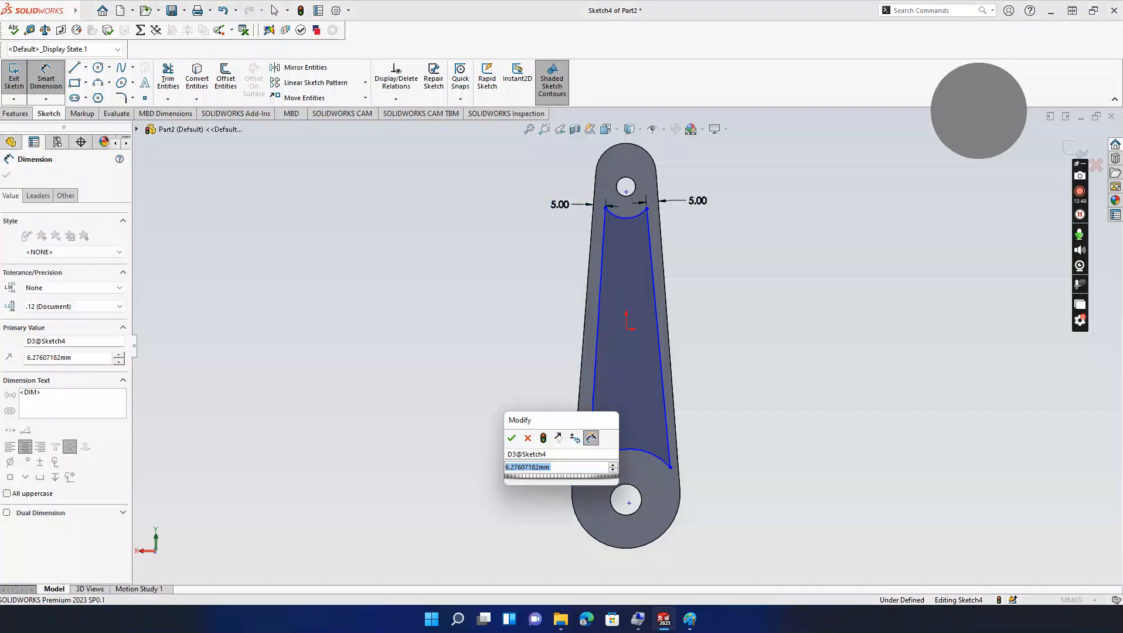
key("Return")
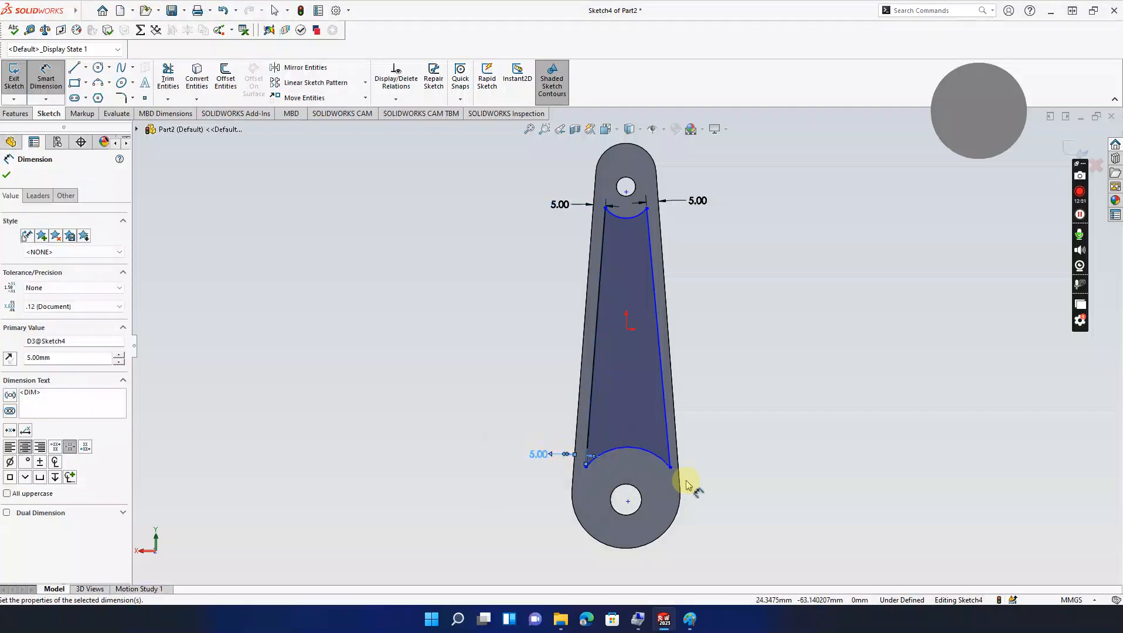
left_click(670, 468)
left_click(678, 465)
left_click(707, 468)
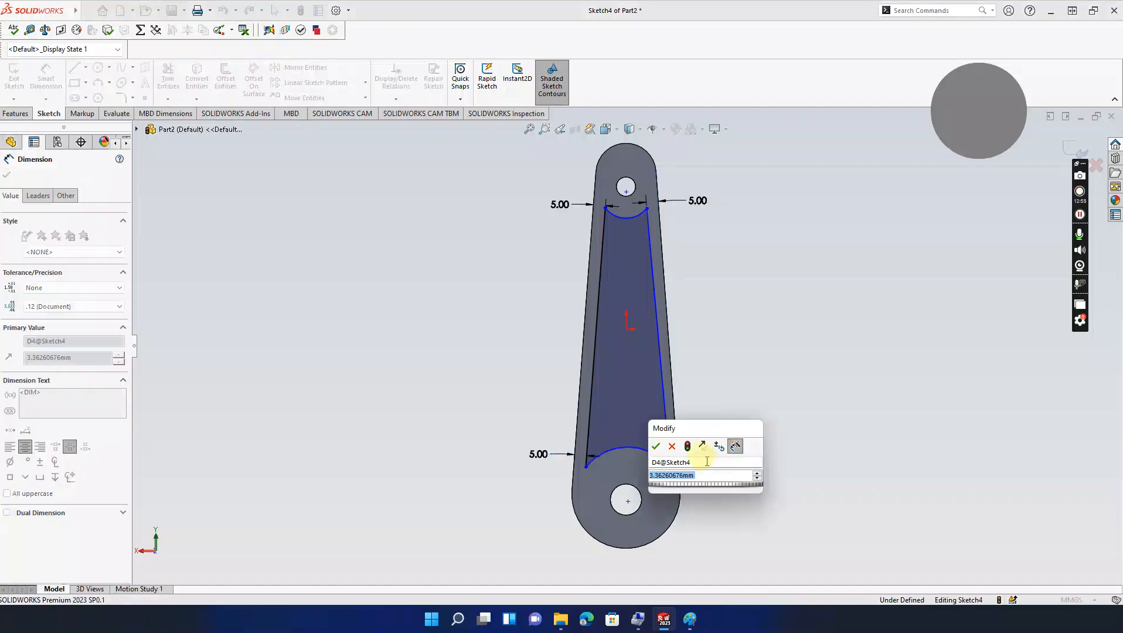
key("Return")
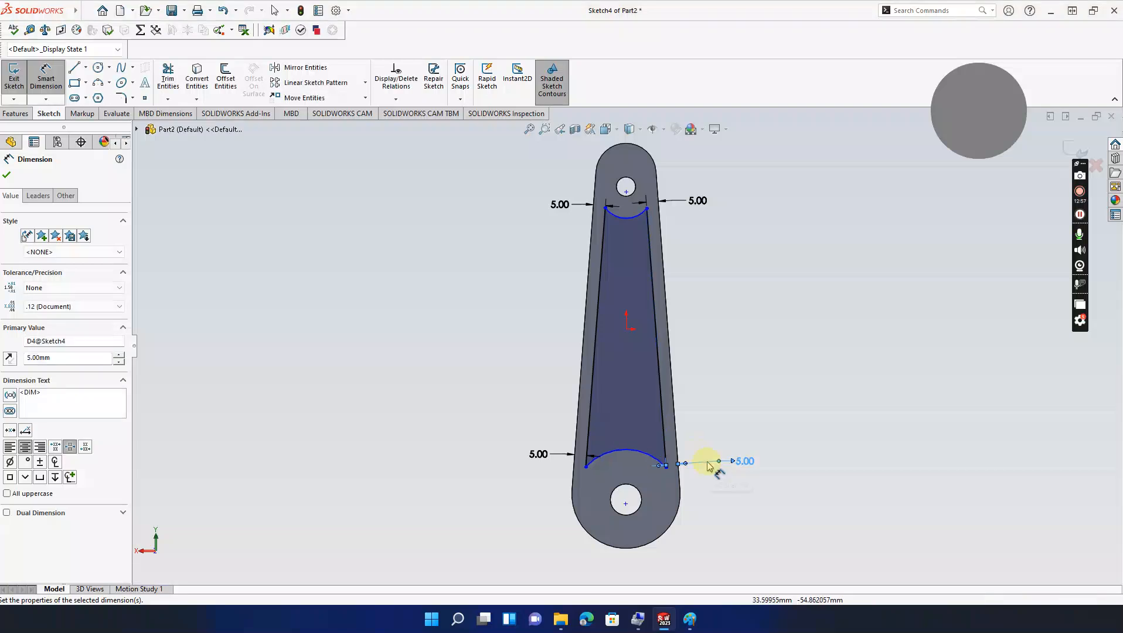
left_click(8, 174)
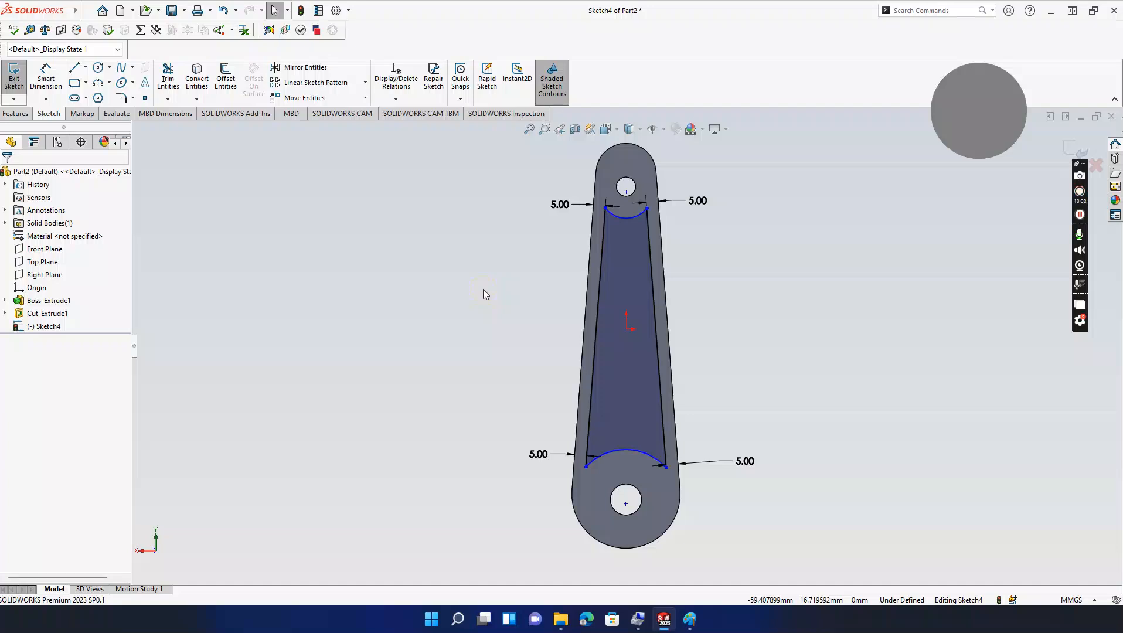
Step: Try a Vertical relation between the top and bottom arc midpoints, then undo it
left_click(626, 220)
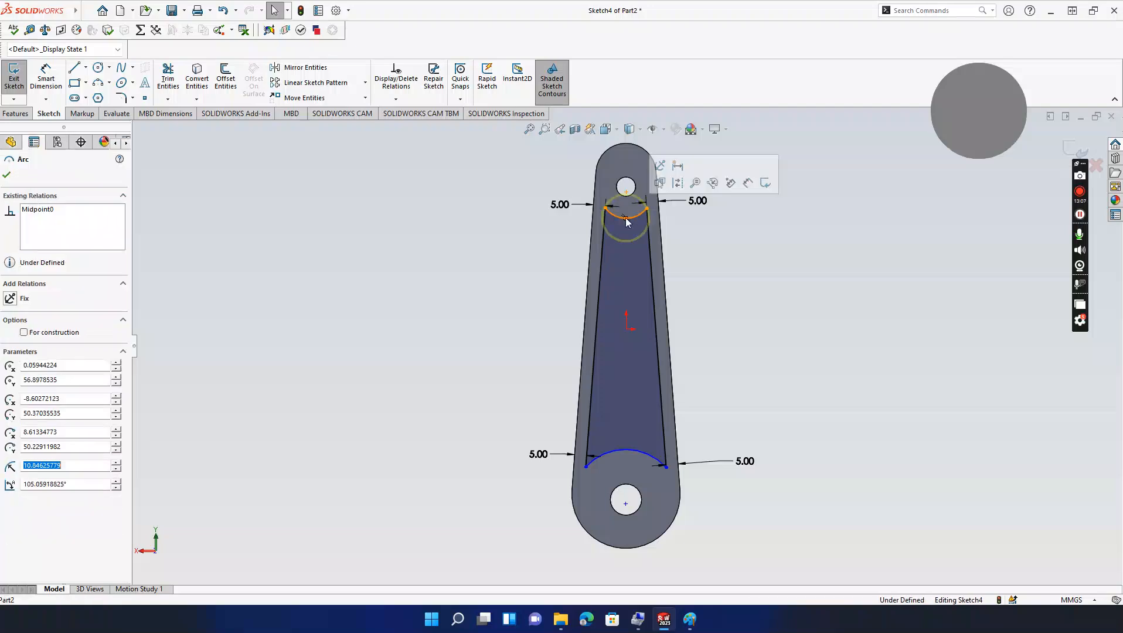
left_click(626, 451)
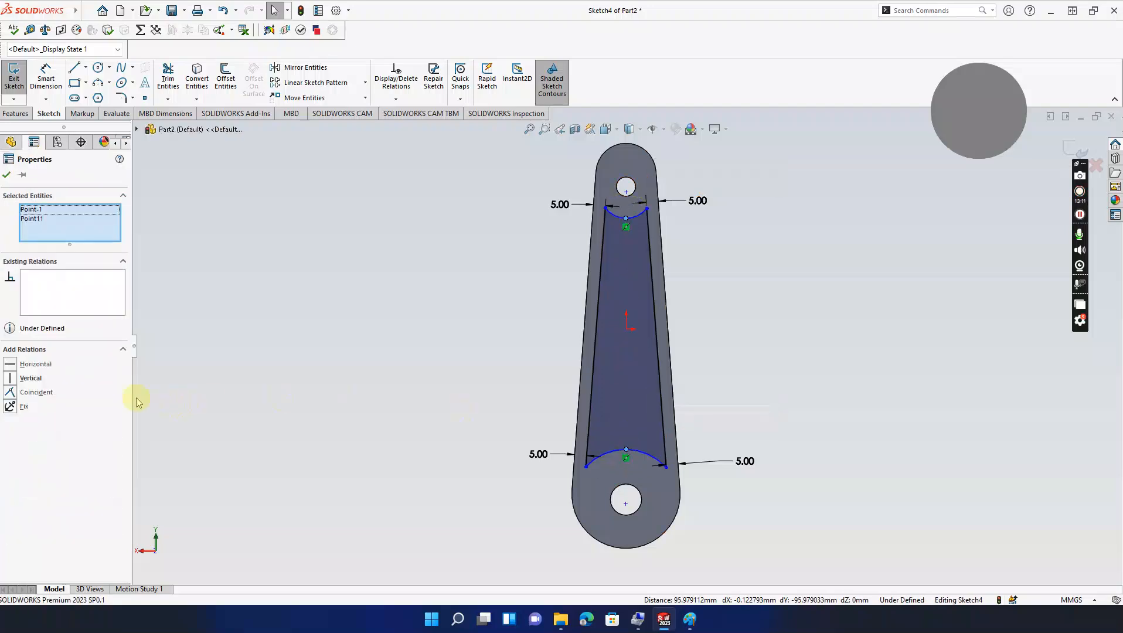
left_click(10, 379)
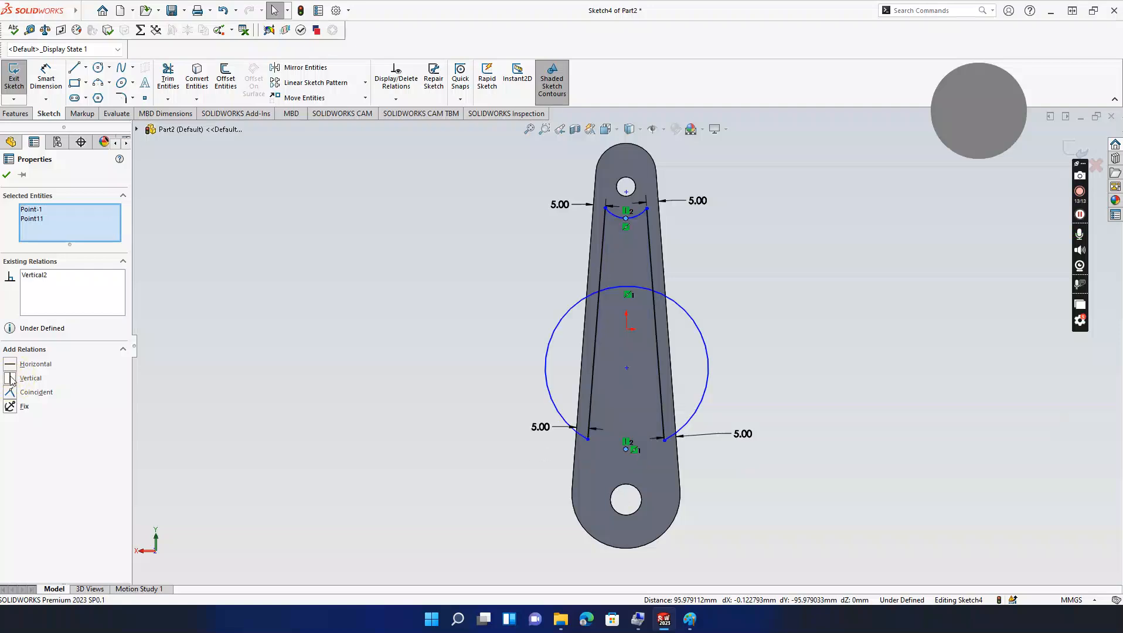
key("ctrl+z")
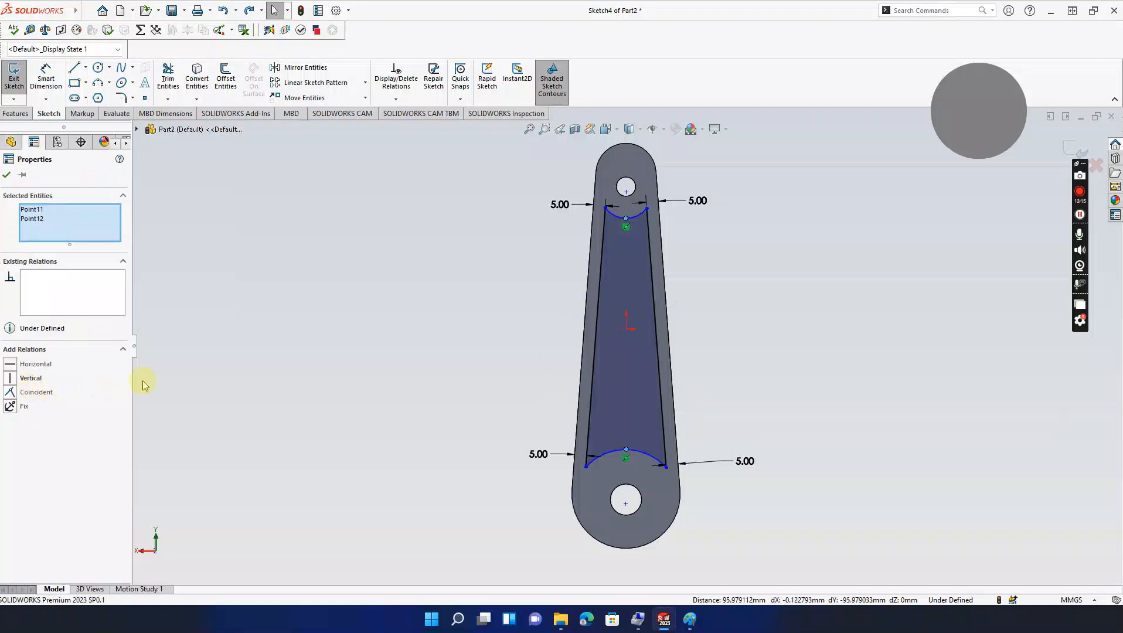
left_click(446, 360)
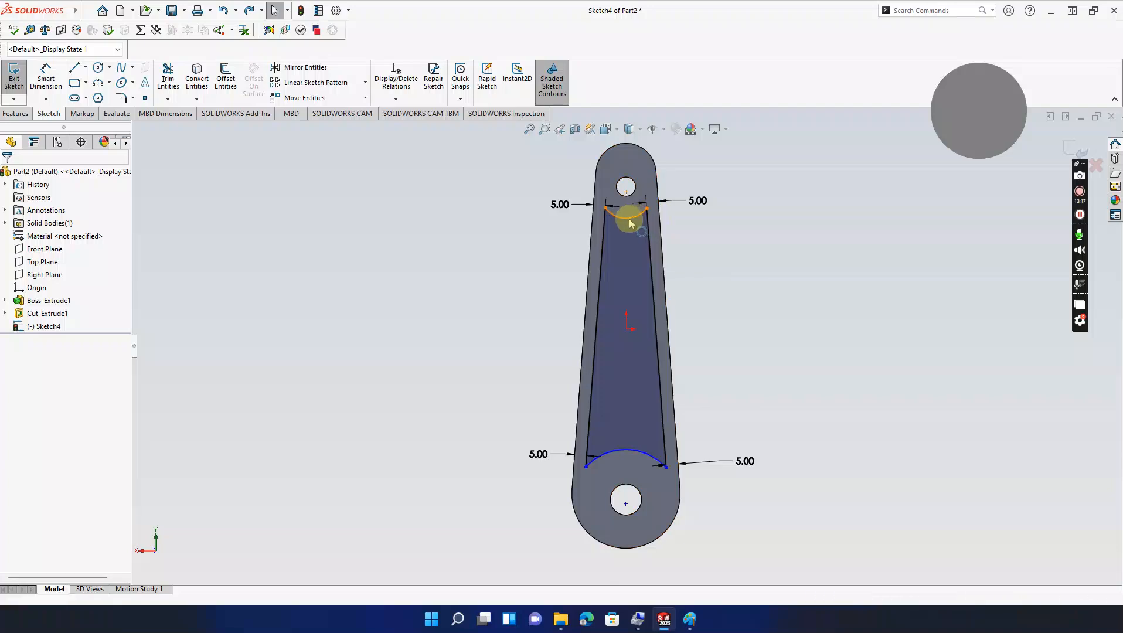
Step: Align the bottom arc's midpoint vertically with the origin, then undo the distorted result
left_click(627, 450)
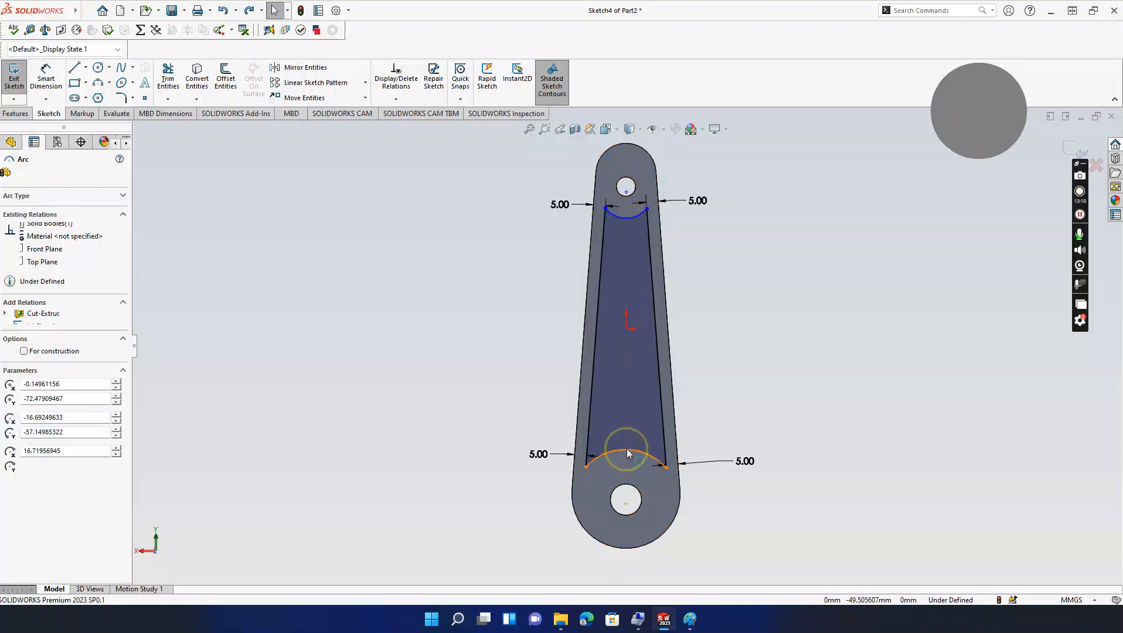
left_click(627, 330, "ctrl")
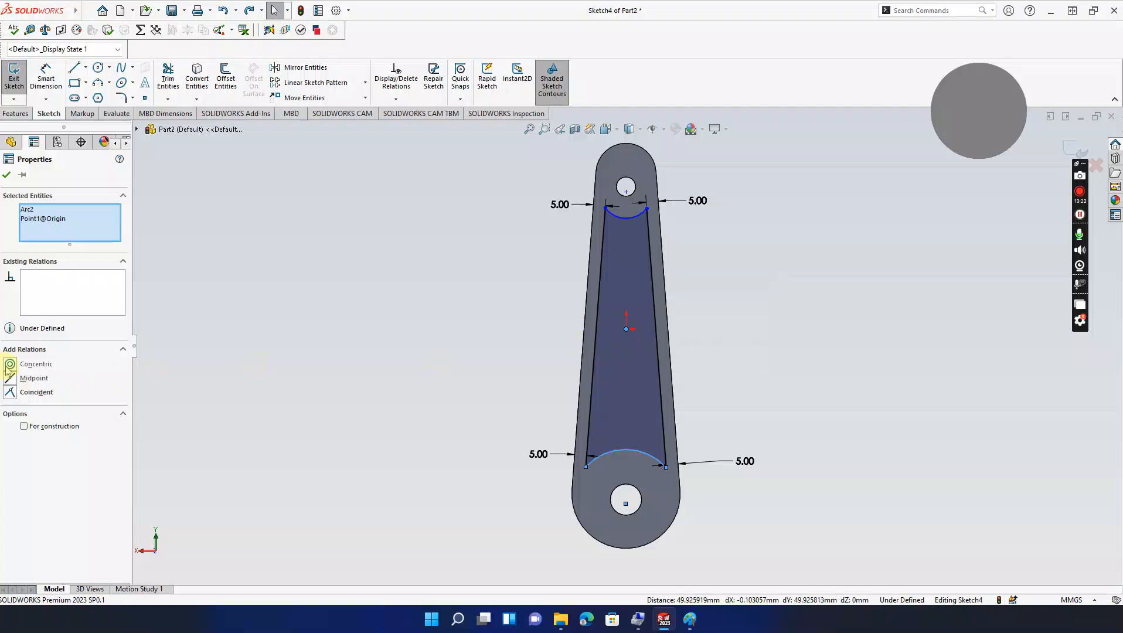
left_click(438, 386)
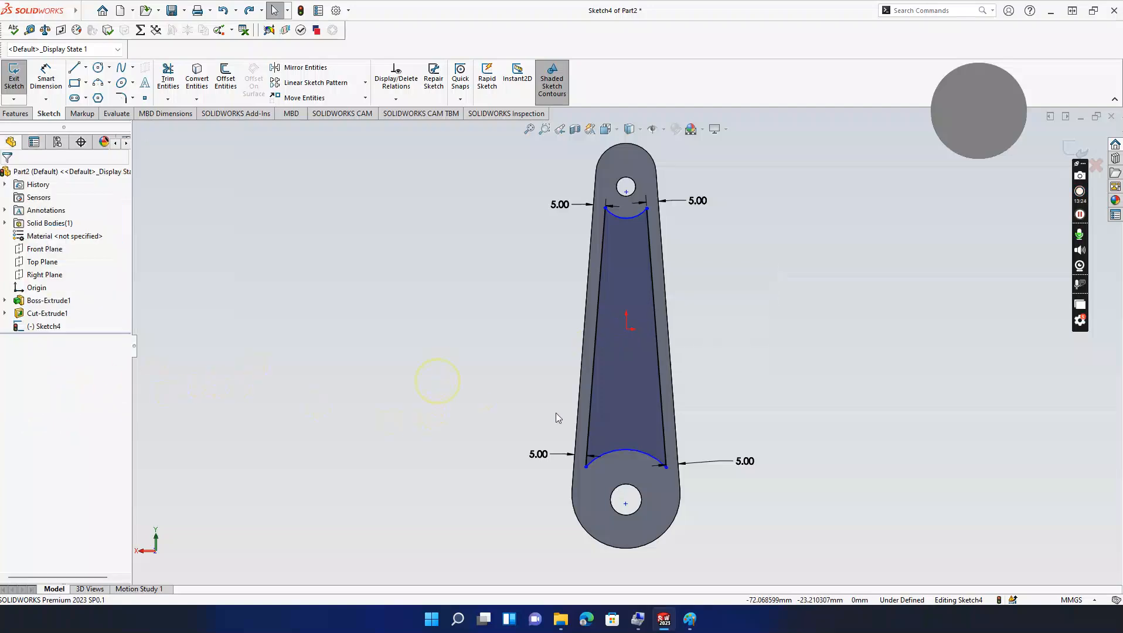
left_click(626, 451)
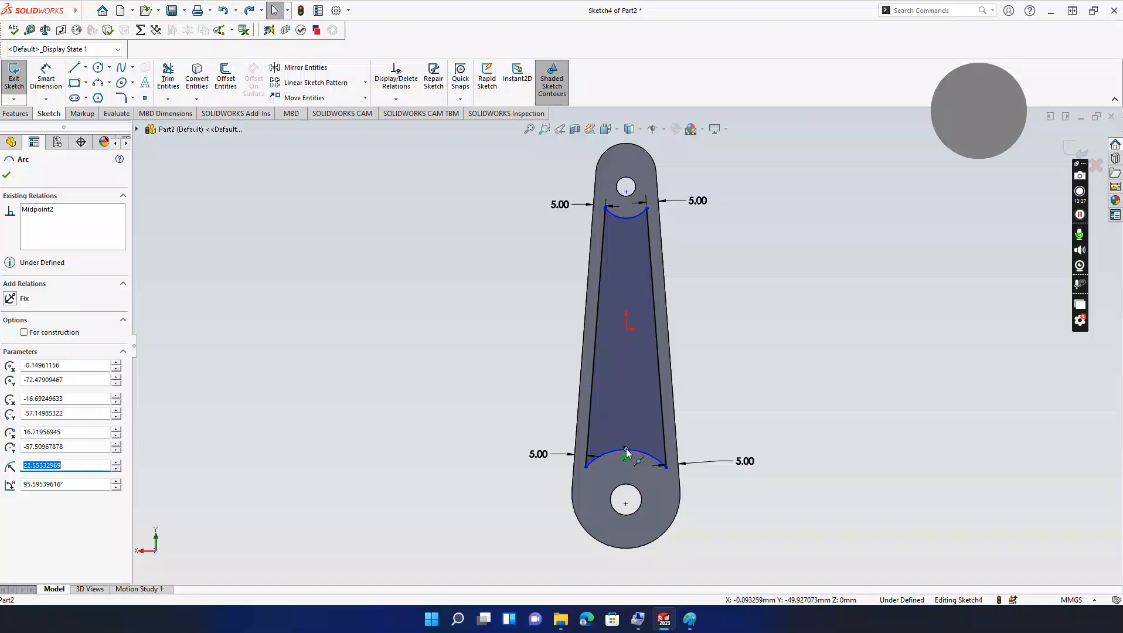
left_click(627, 330, "ctrl")
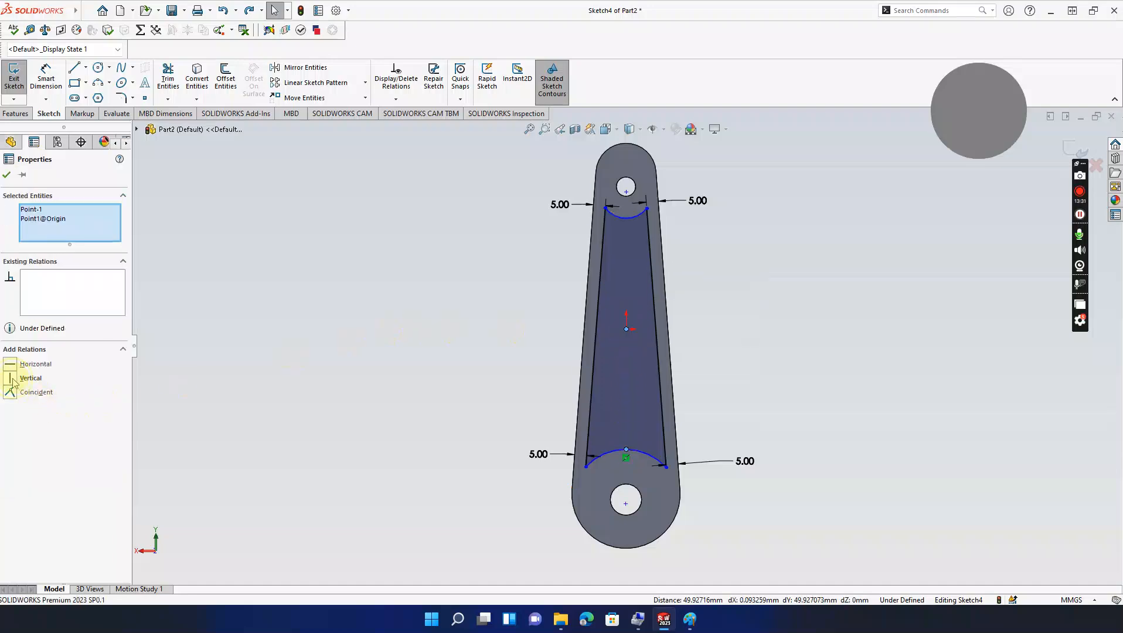
left_click(11, 378)
scroll(580, 441, "up", 4)
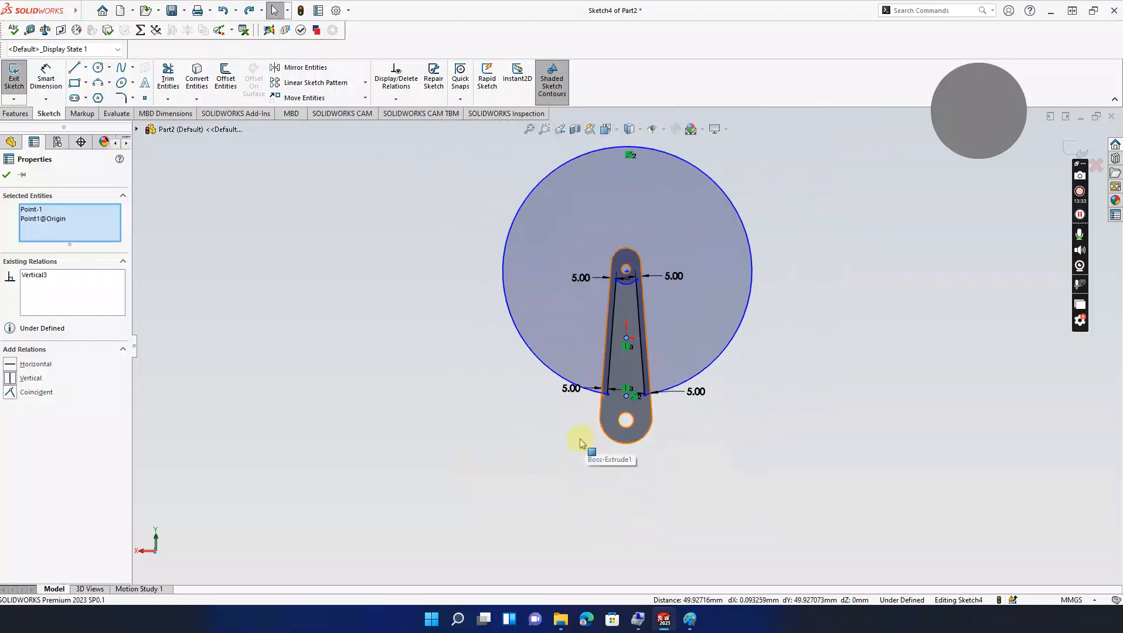
key("ctrl+z")
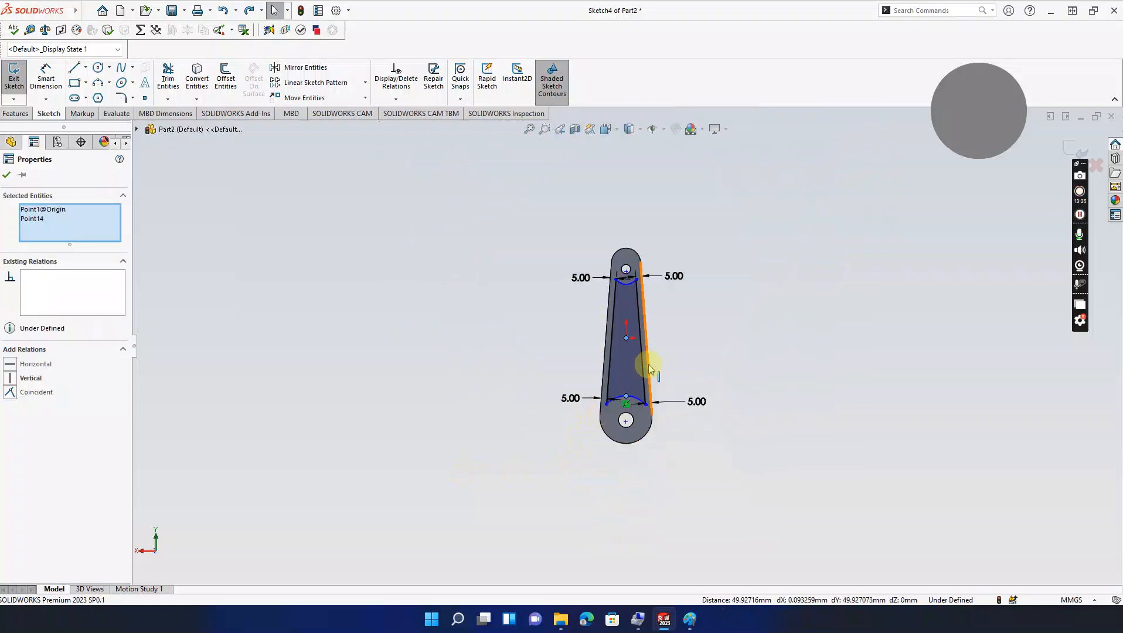
scroll(646, 371, "down", 3)
key("Escape")
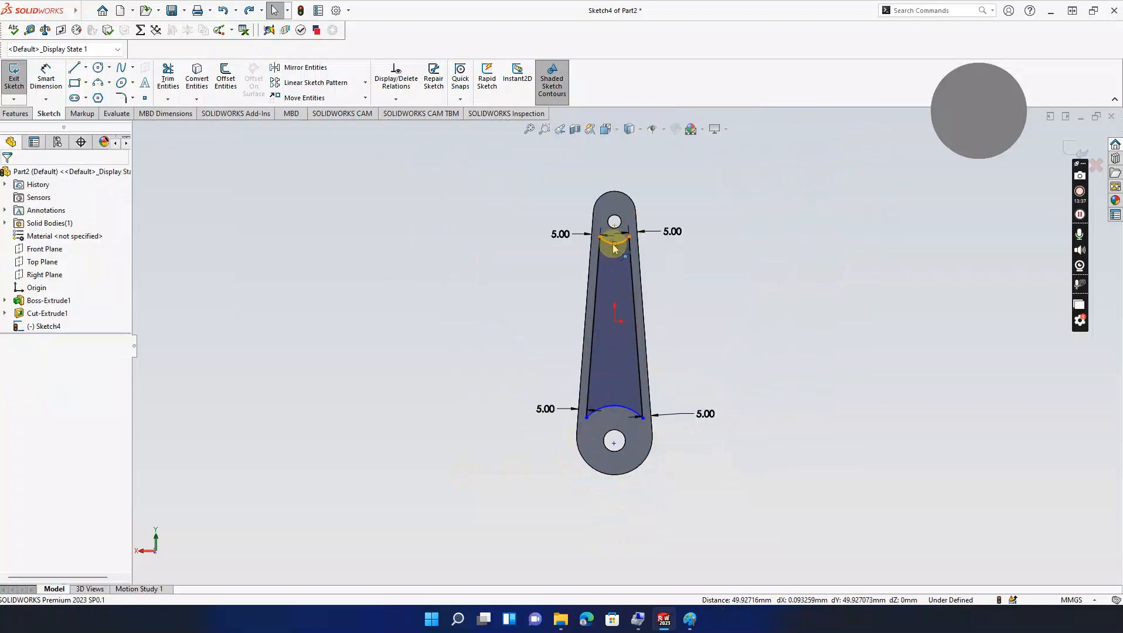
Step: Make the top arc's midpoint vertical with the part origin
left_click(615, 249)
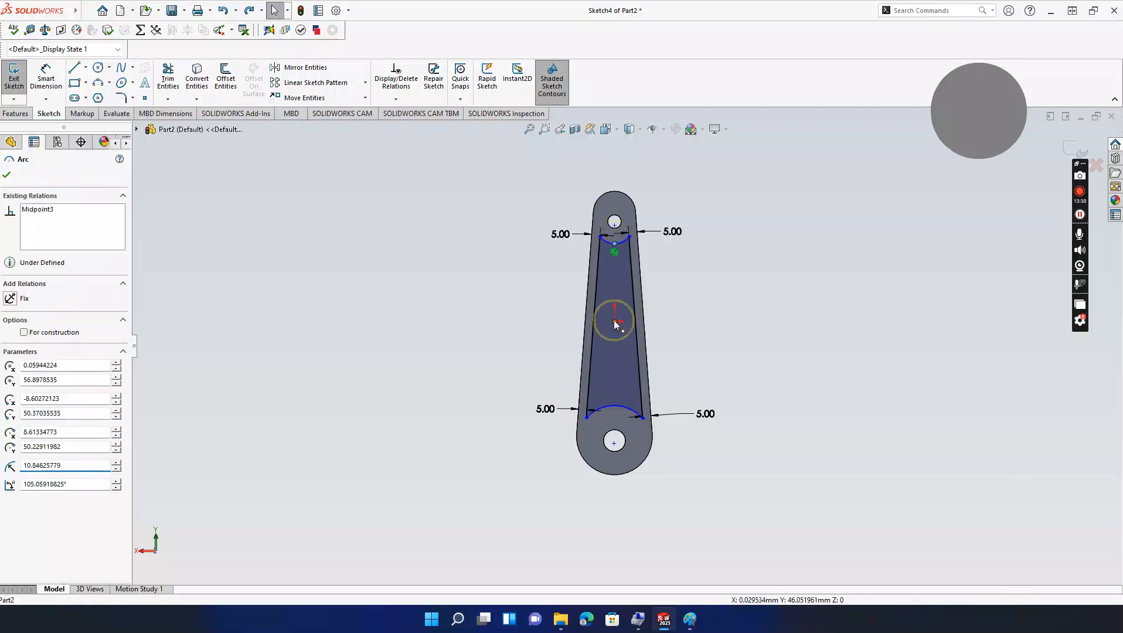
left_click(613, 322)
left_click(12, 379)
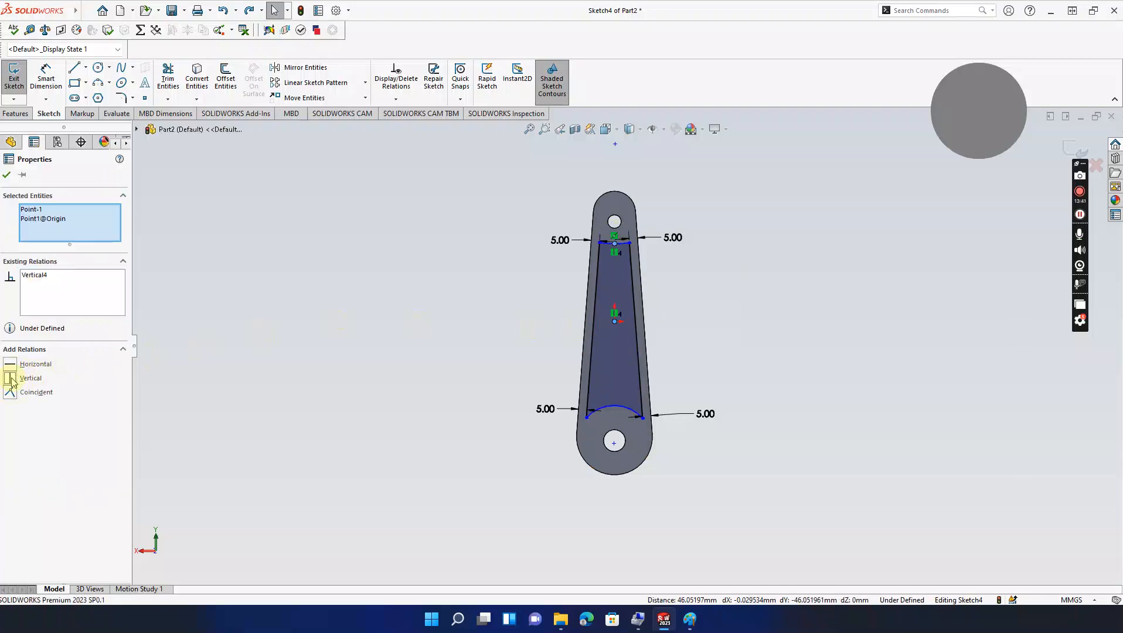
left_click(455, 315)
scroll(624, 333, "down", 3)
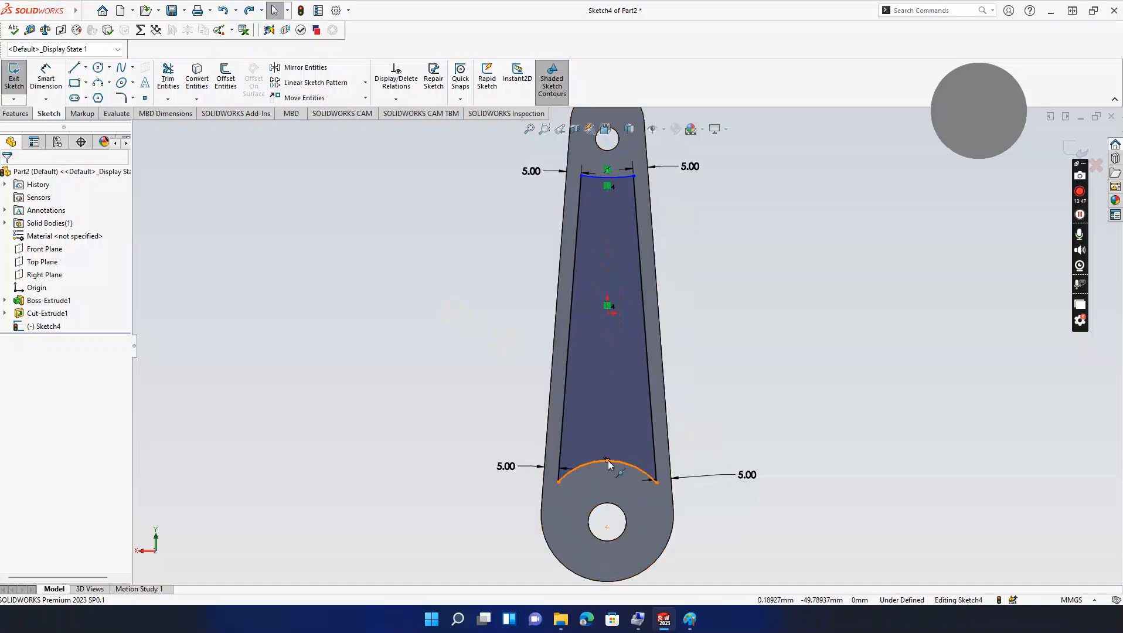
Step: Align both arc midpoints vertically and try reshaping the bottom arc, undoing the reshape
left_click(608, 463)
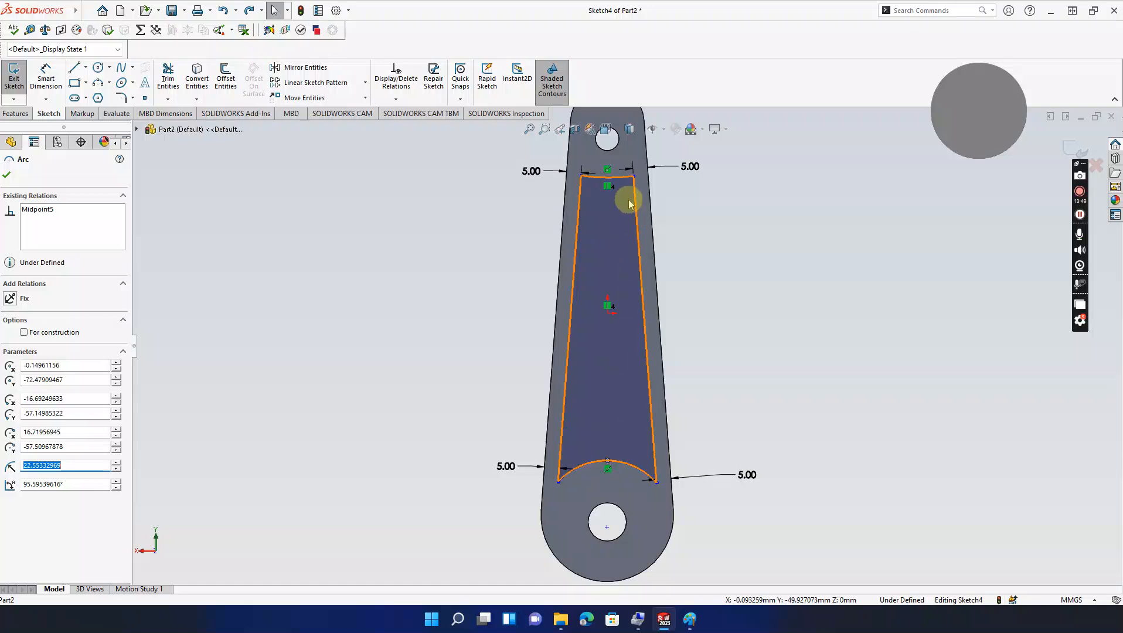
left_click(608, 178)
left_click(11, 378)
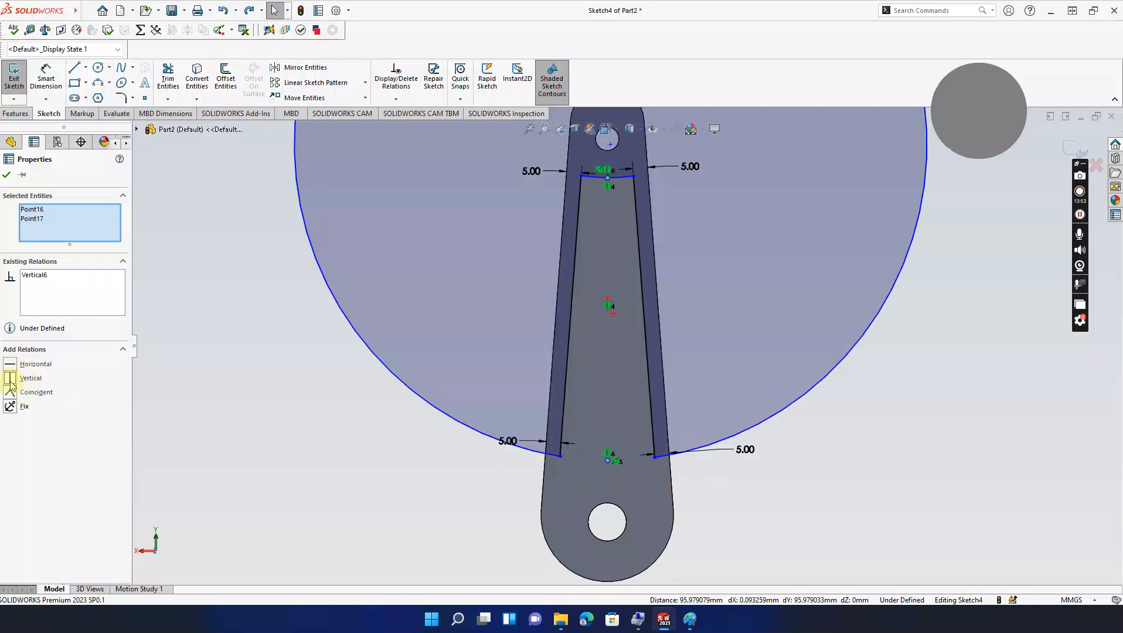
scroll(505, 391, "up", 4)
scroll(608, 247, "up", 3)
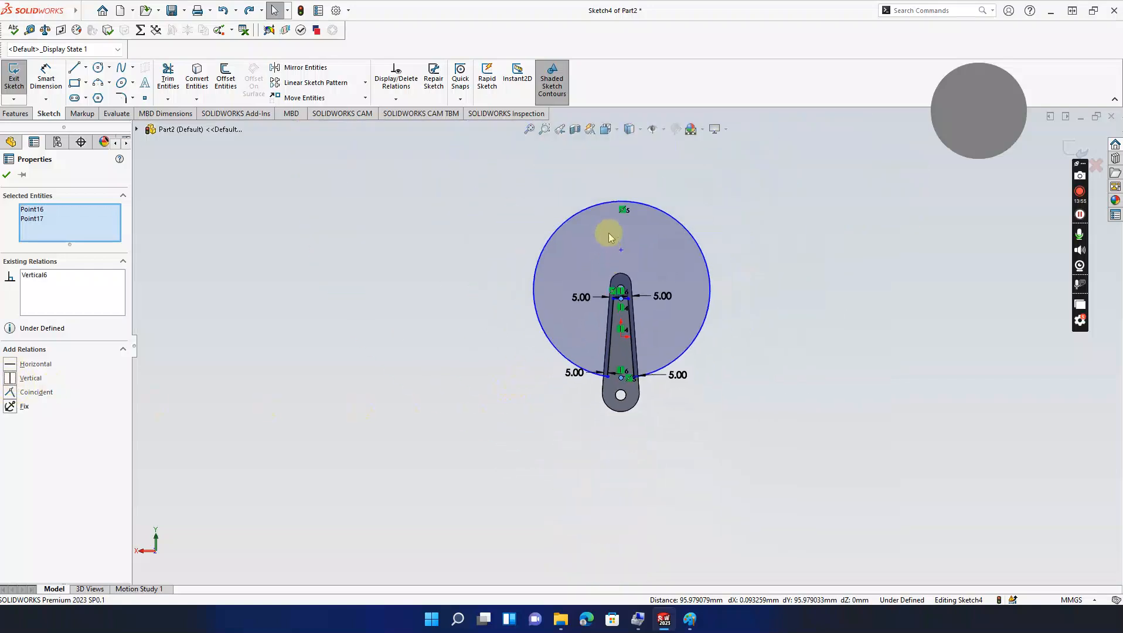
mouse_move(621, 207)
left_mouse_down()
mouse_move(614, 255)
mouse_move(602, 241)
mouse_move(608, 216)
left_mouse_up()
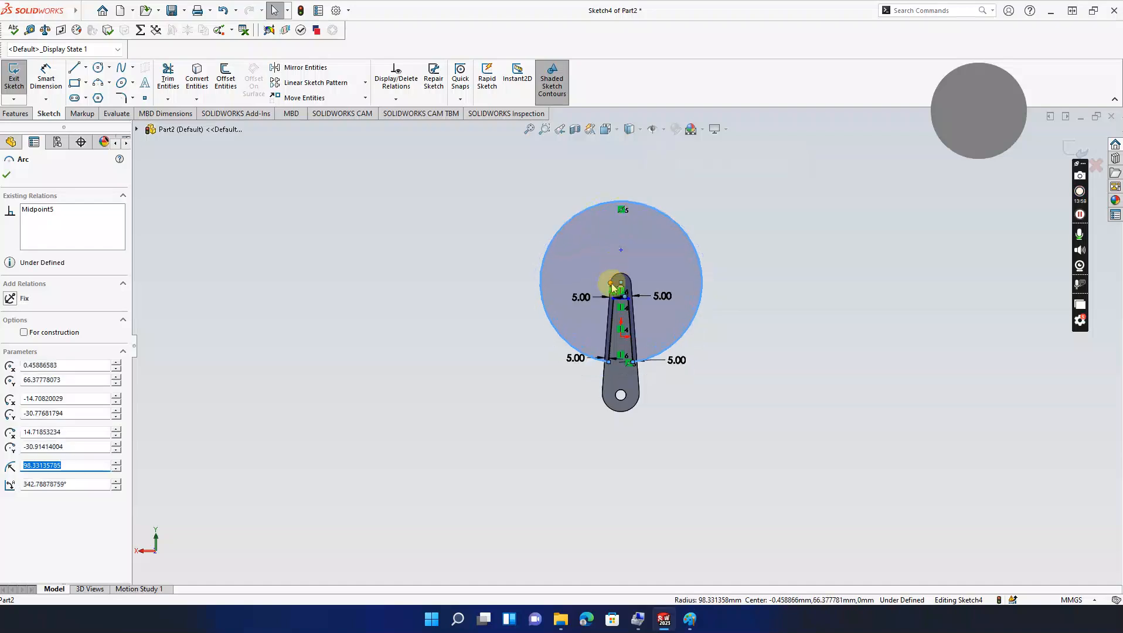
left_click(612, 289)
key("ctrl+z")
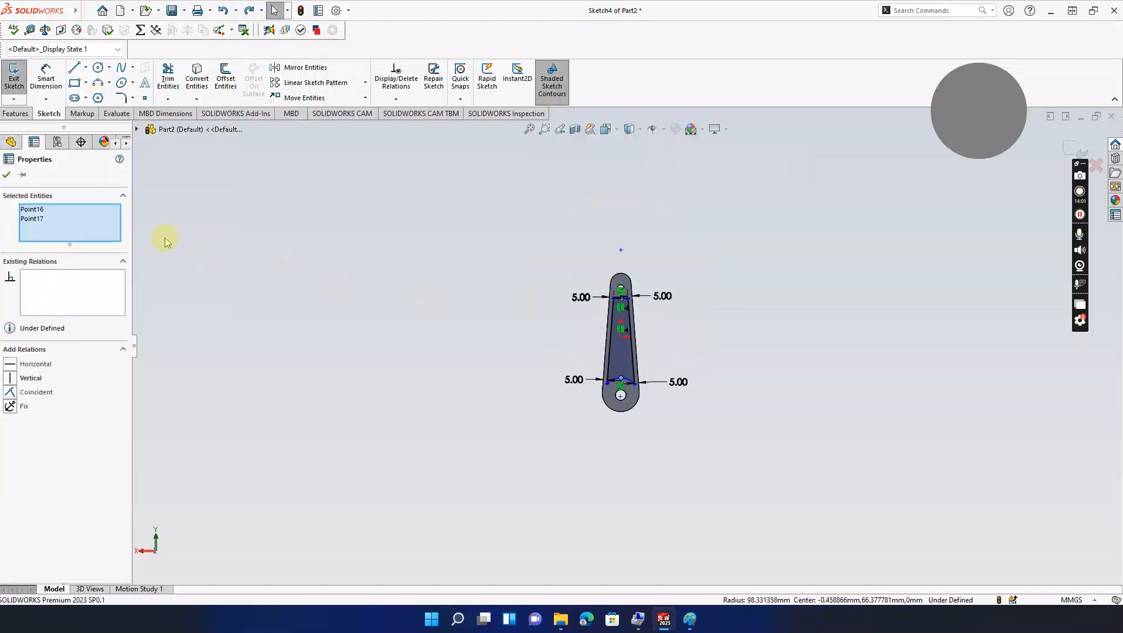
Step: Close the point properties and orbit the rod to see its thickness
left_click(671, 269)
scroll(639, 328, "down", 4)
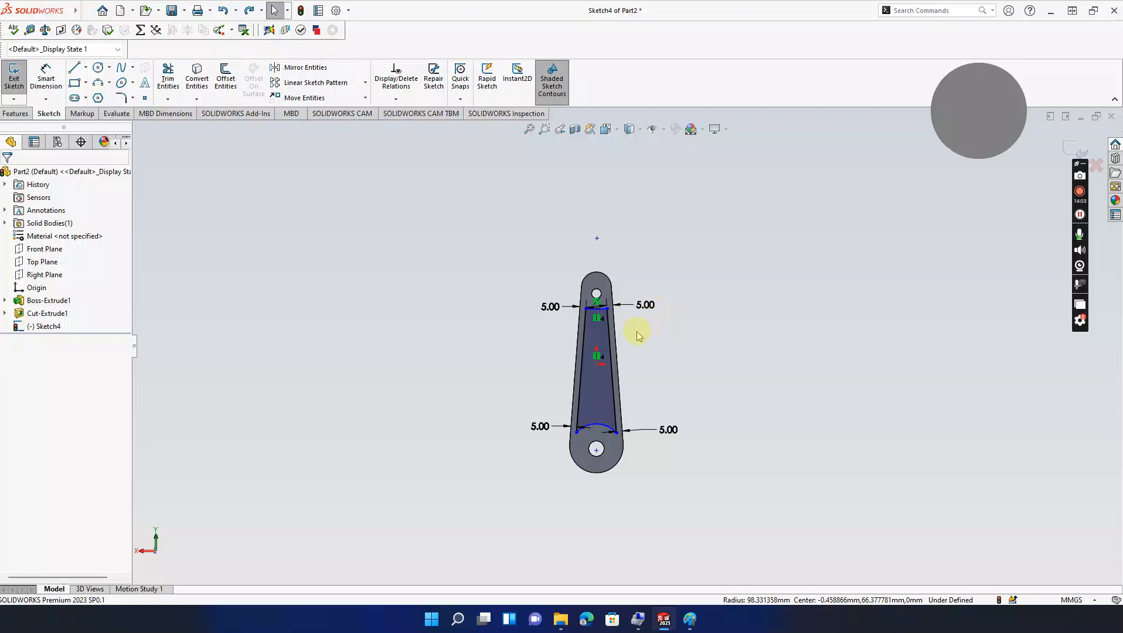
middle_click_drag(637, 340, 854, 375)
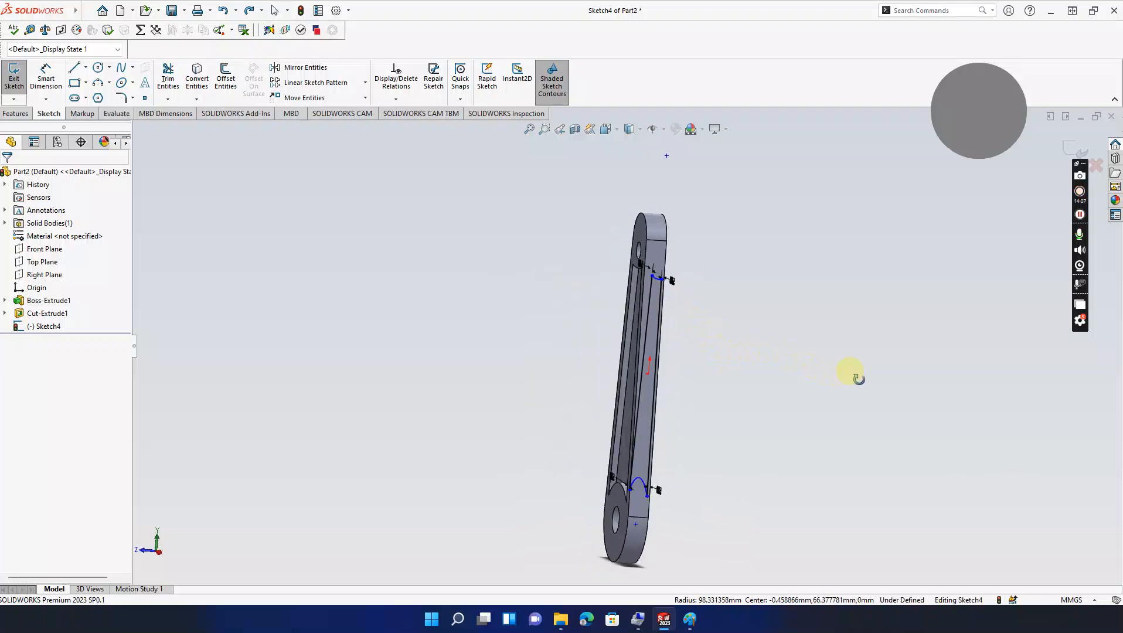
Step: Cut the Sketch4 pocket Blind 3 mm deep into the rod's second face
key("ctrl+8")
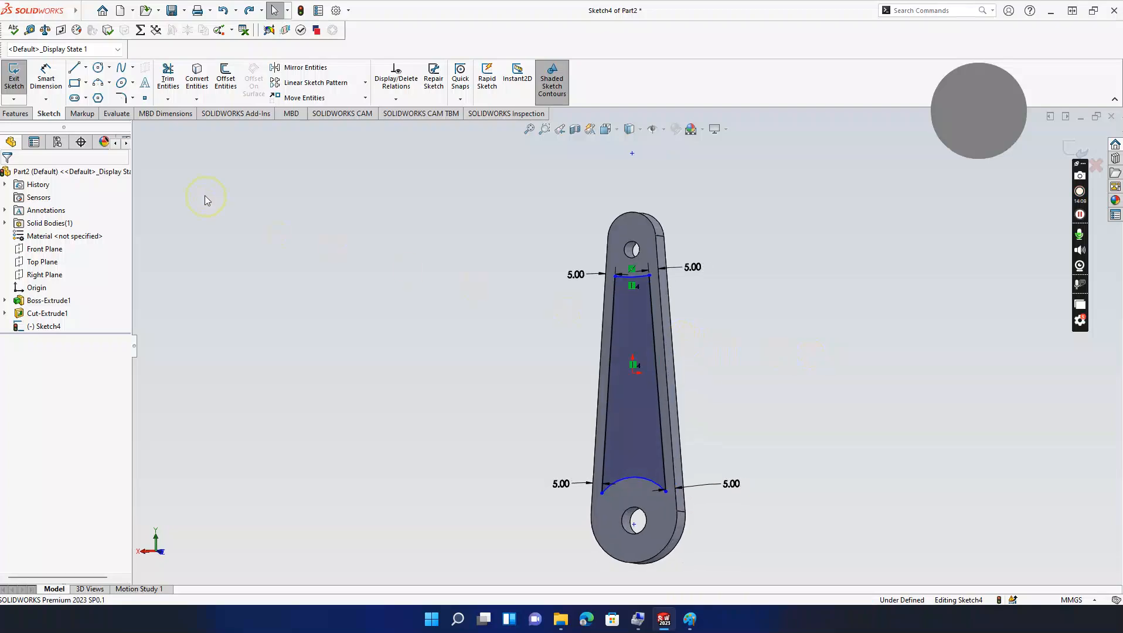
left_click(15, 114)
left_click(172, 75)
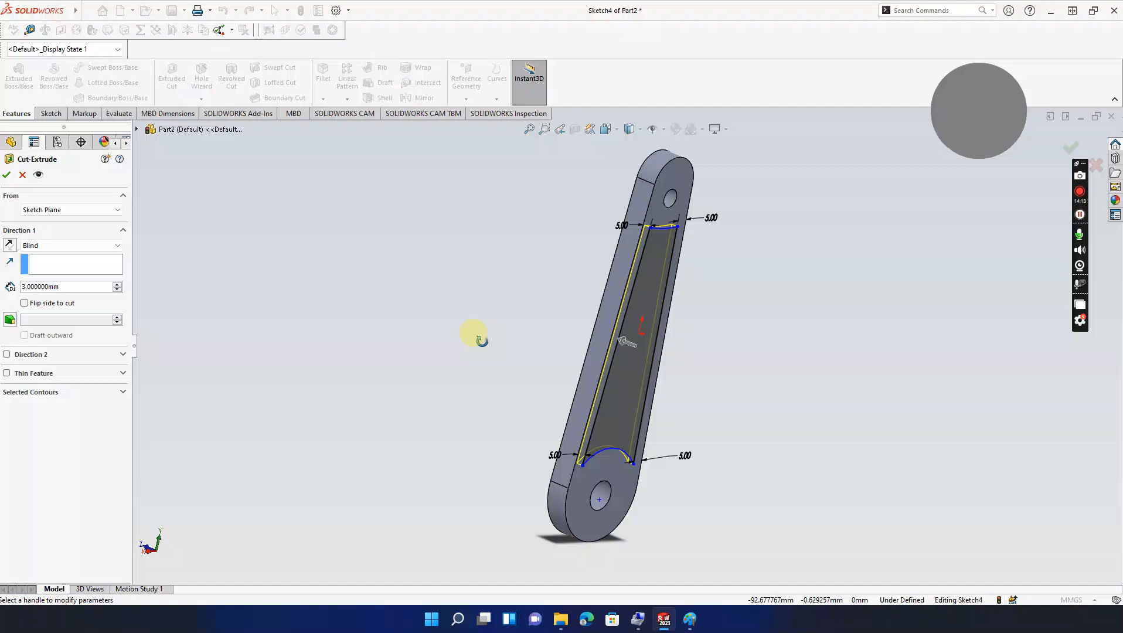
left_click(689, 619)
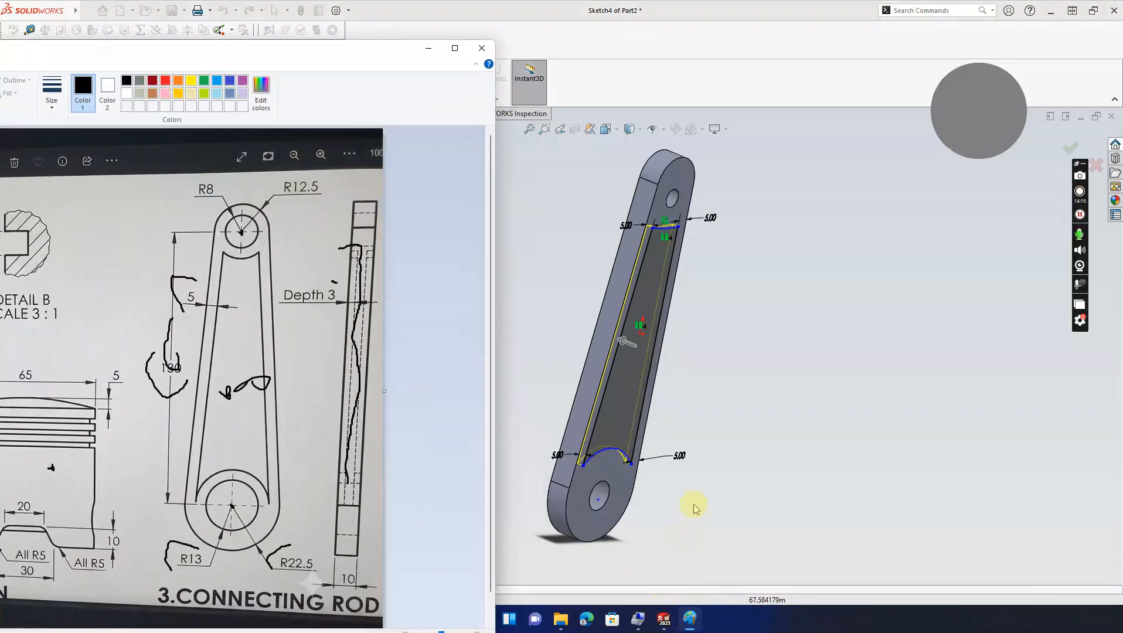
left_click(428, 48)
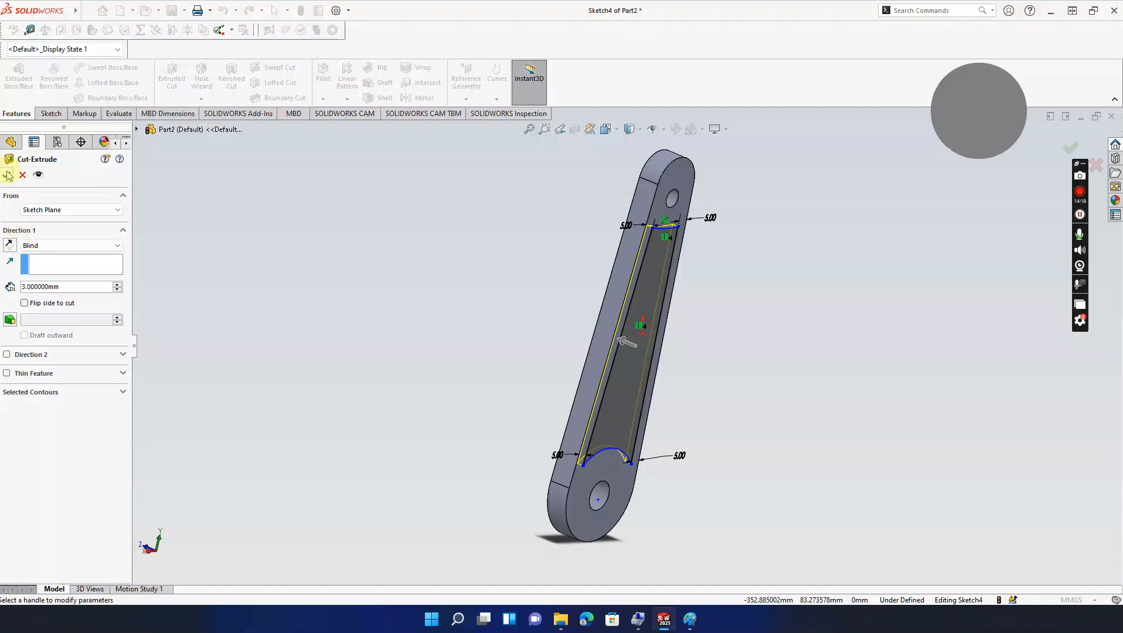
left_click(7, 175)
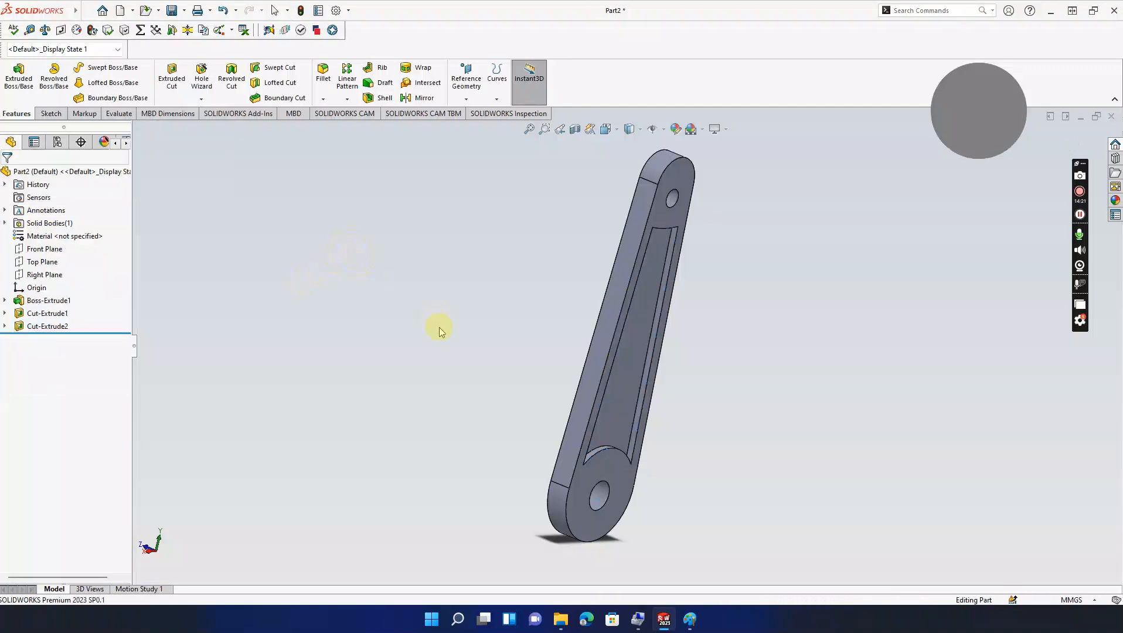
middle_click_drag(597, 376, 626, 390)
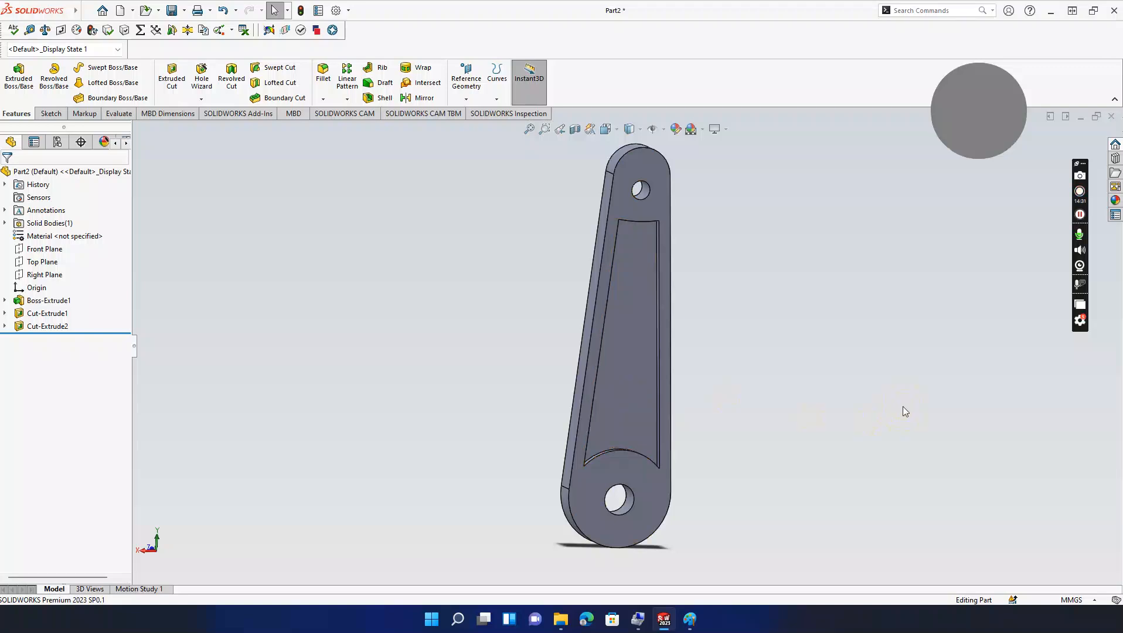
Step: Apply Metal > Iron sandblasted iron to the whole part in mid-grey (128,128,128)
left_click(680, 132)
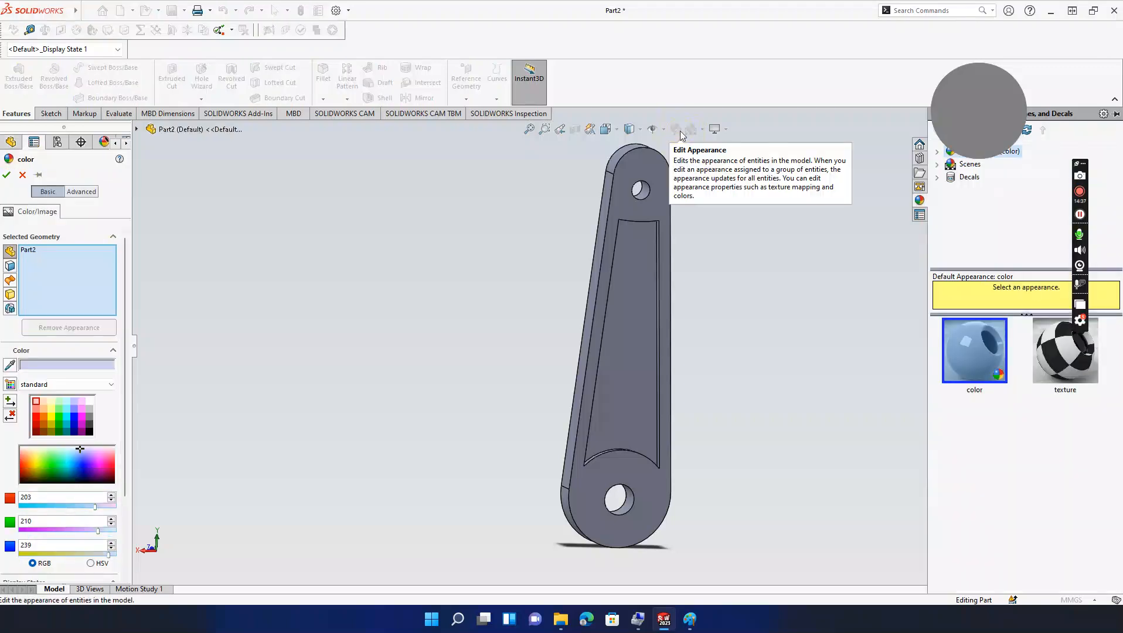
left_click_drag(980, 82, 855, 65)
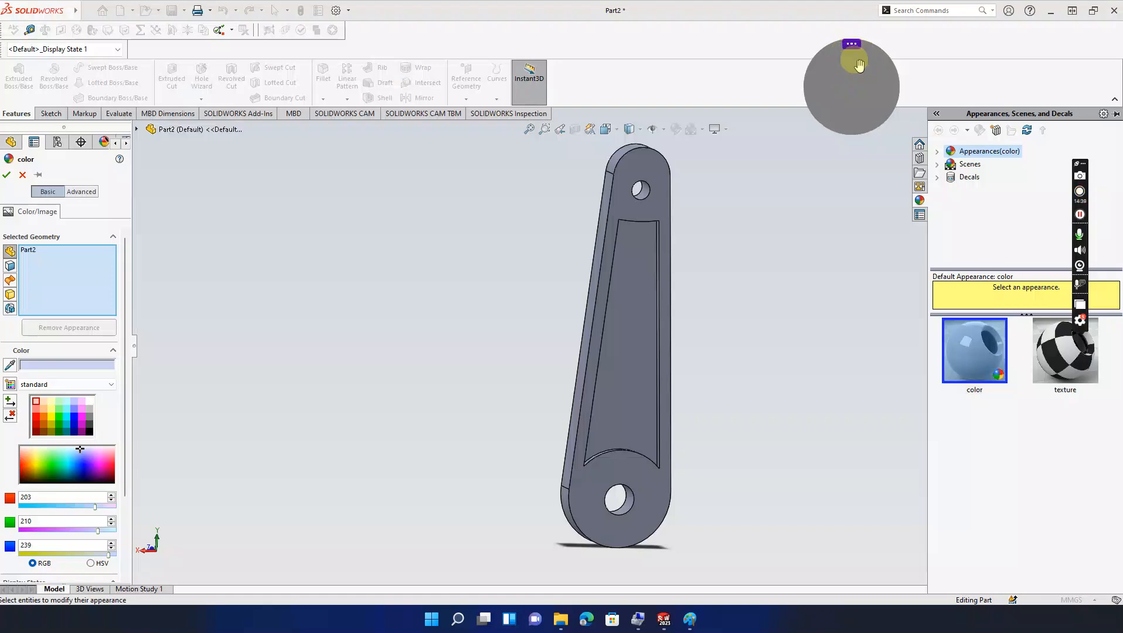
left_click(937, 151)
left_click(968, 177)
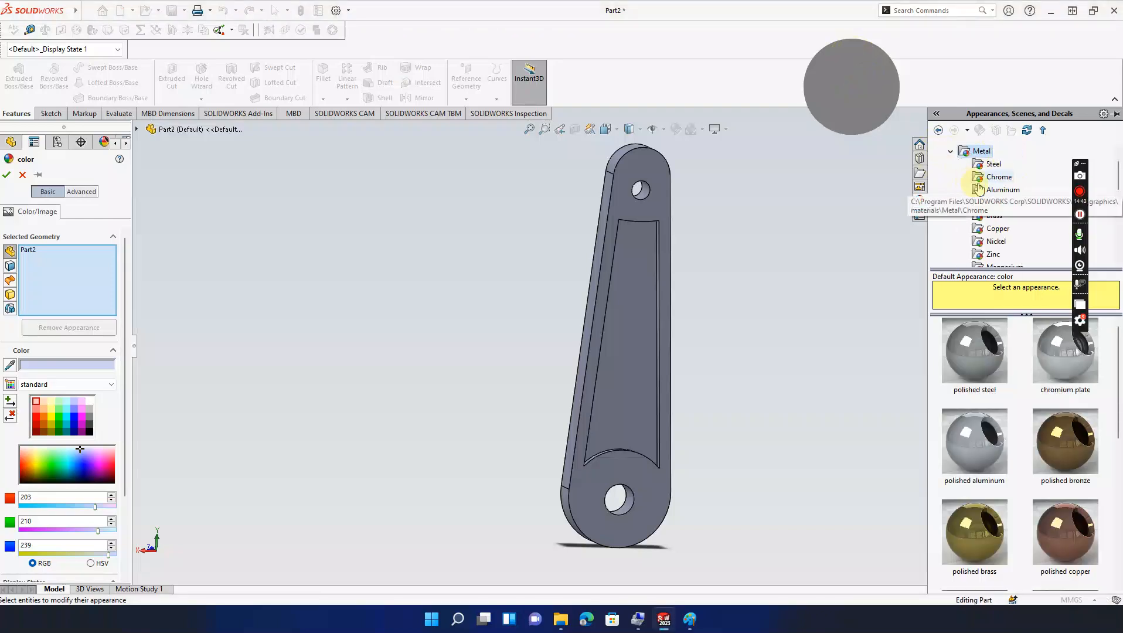
scroll(998, 217, "down", 1)
left_click(996, 244)
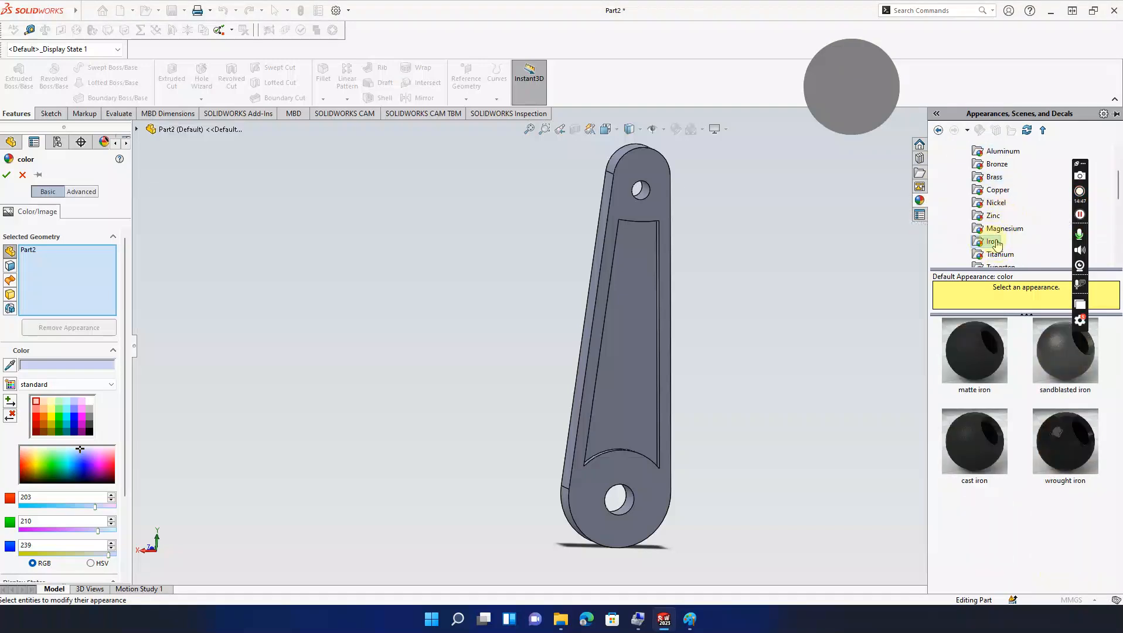
left_click(1055, 362)
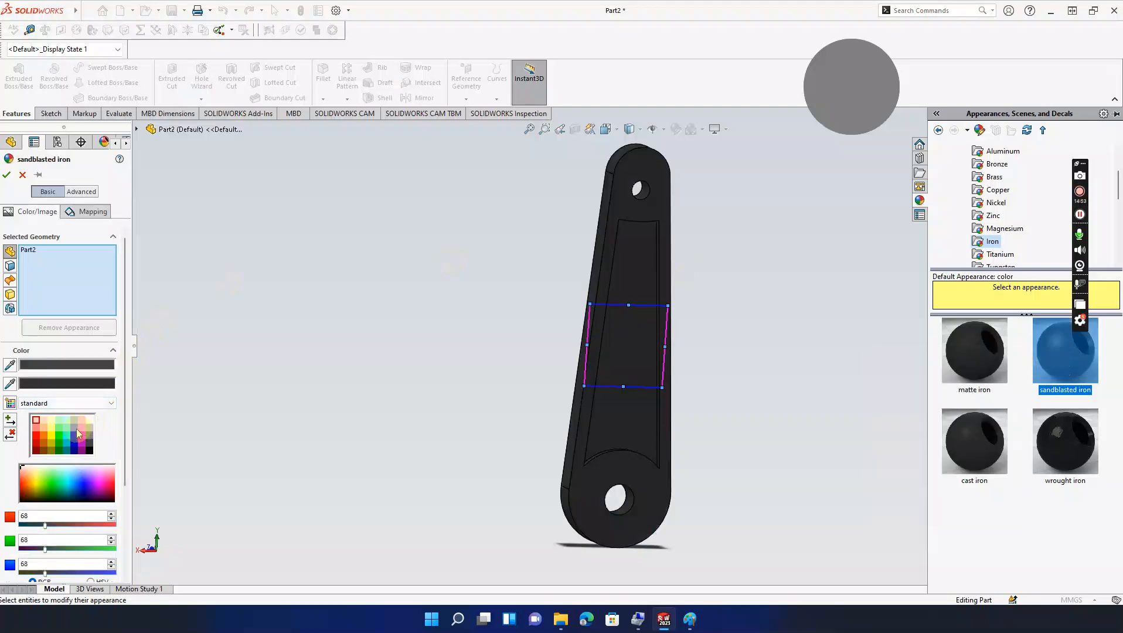
left_click(51, 422)
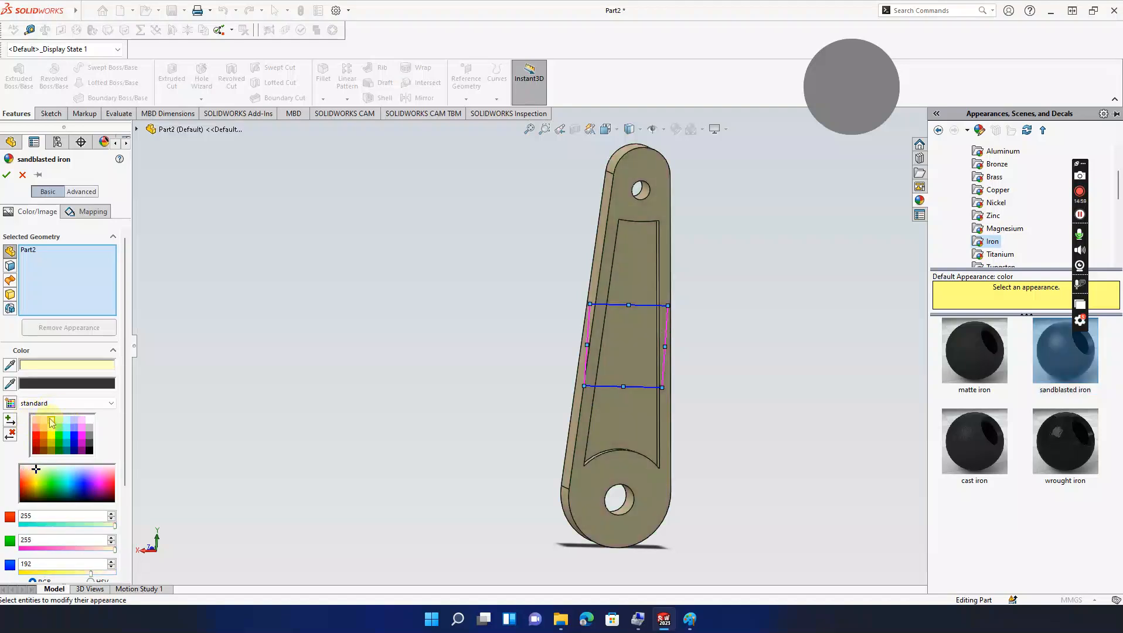
left_click(90, 429)
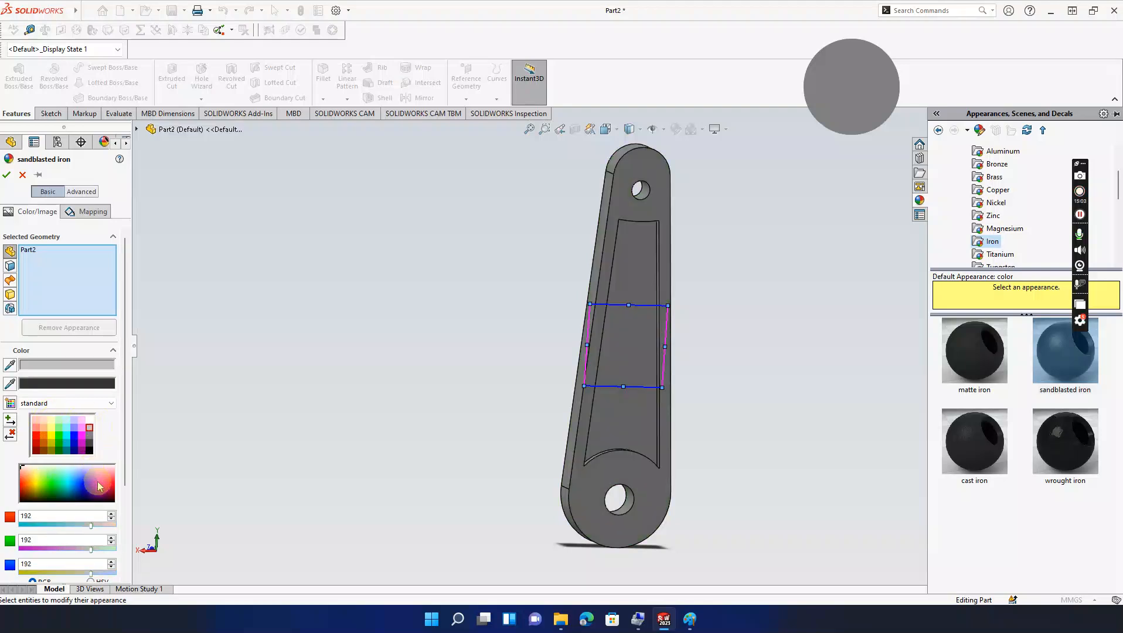
left_click(89, 435)
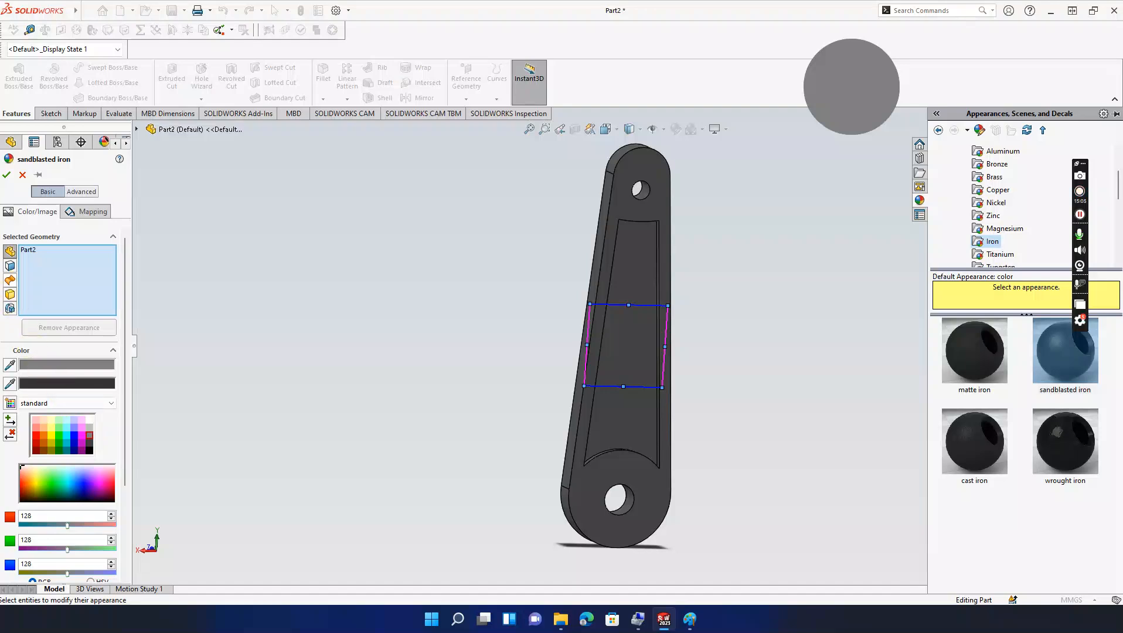
left_click(7, 176)
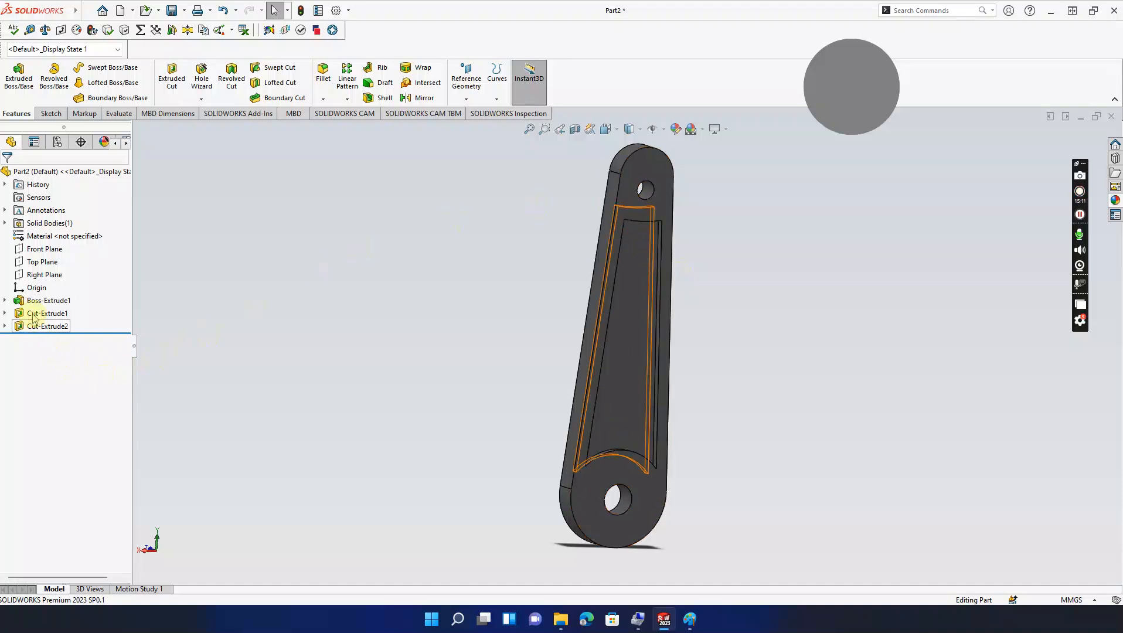
Step: Check the base extrusion's dimensions and briefly open the appearance library pane
left_click(49, 300)
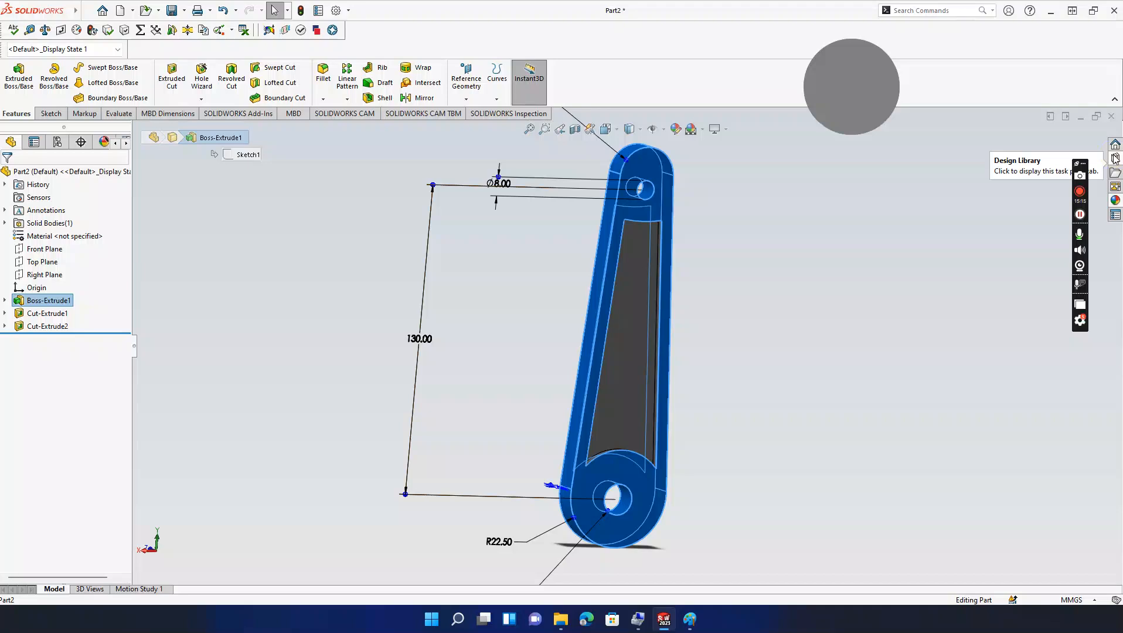
left_click(1116, 158)
left_click(740, 298)
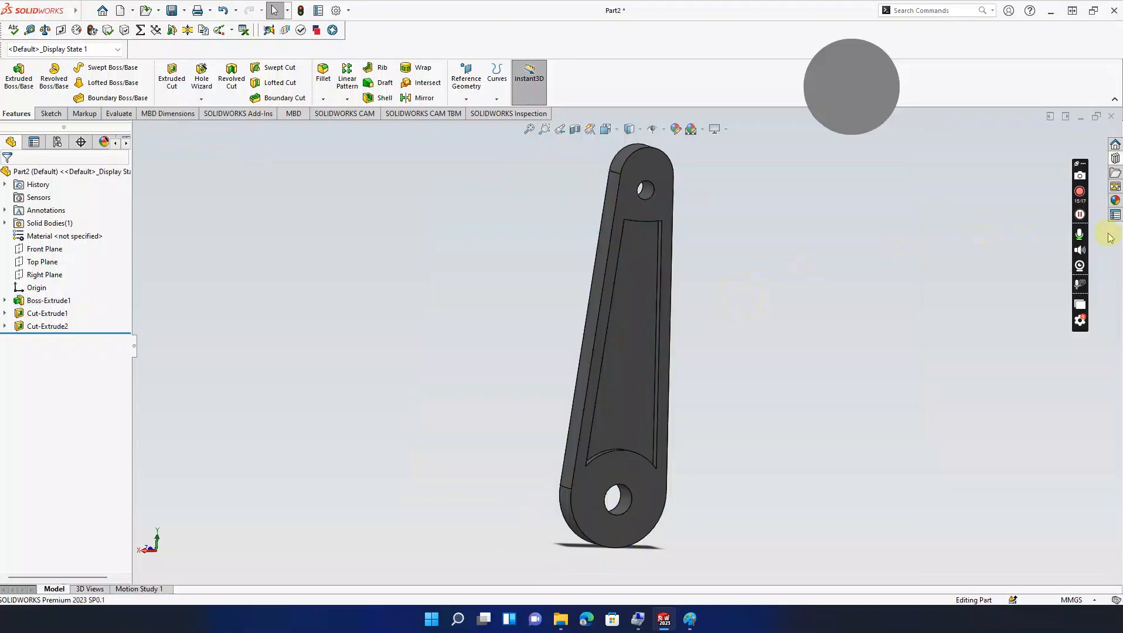
left_click(1117, 201)
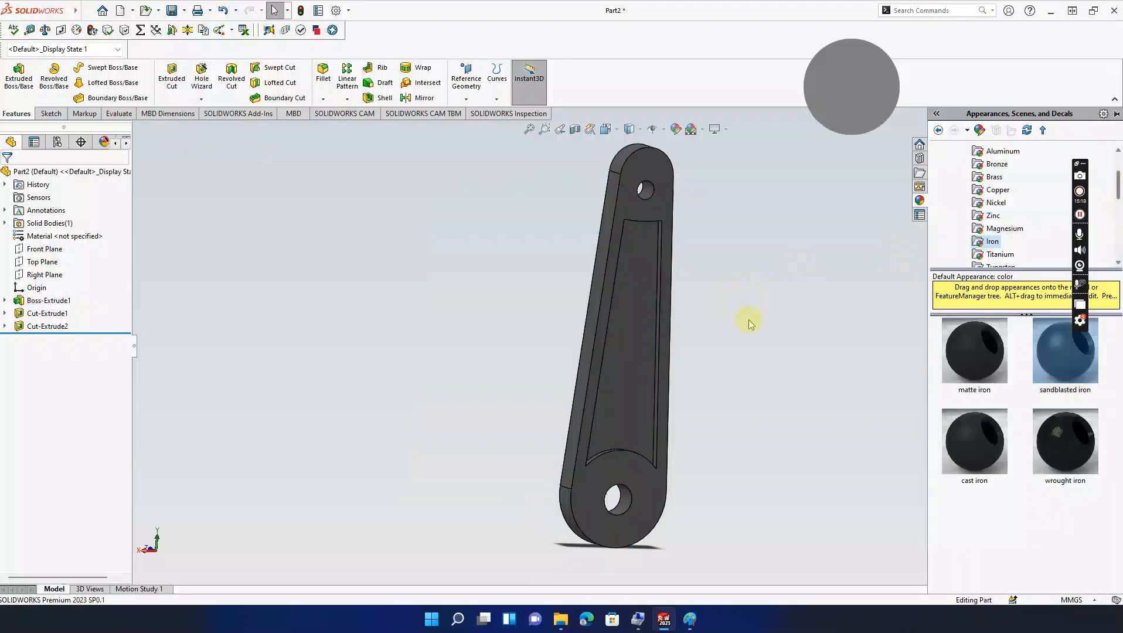
left_click(763, 313)
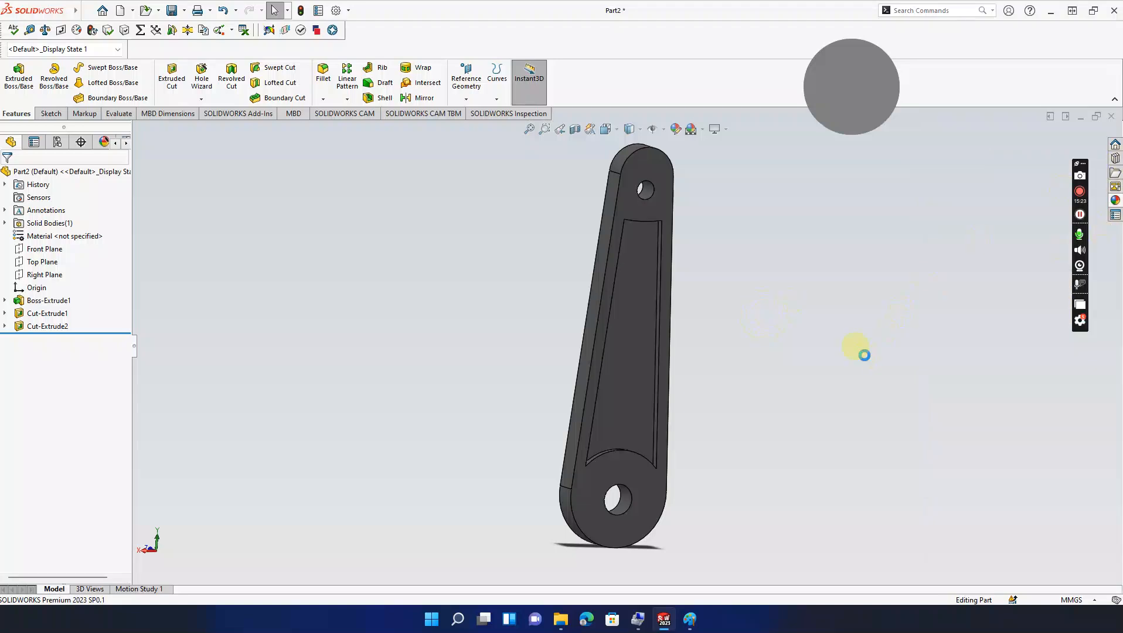
Step: Save the part in Downloads as 'first part Connecting Rod.SLDPRT'
key("ctrl+s")
key("BackSpace")
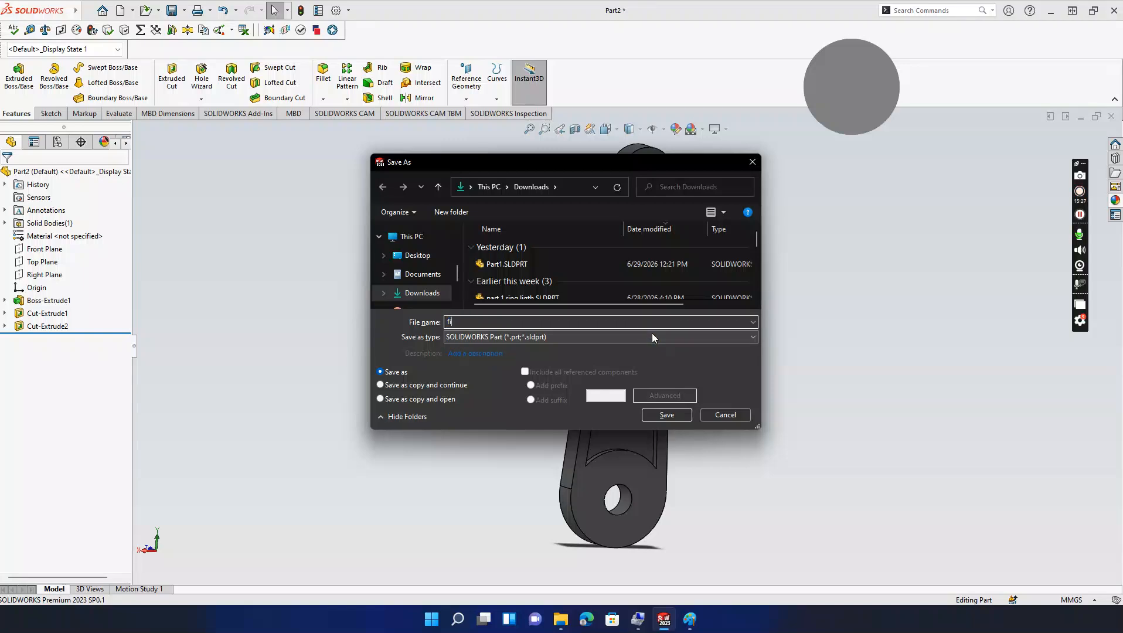
type("first part Connecting Rod")
key("Return")
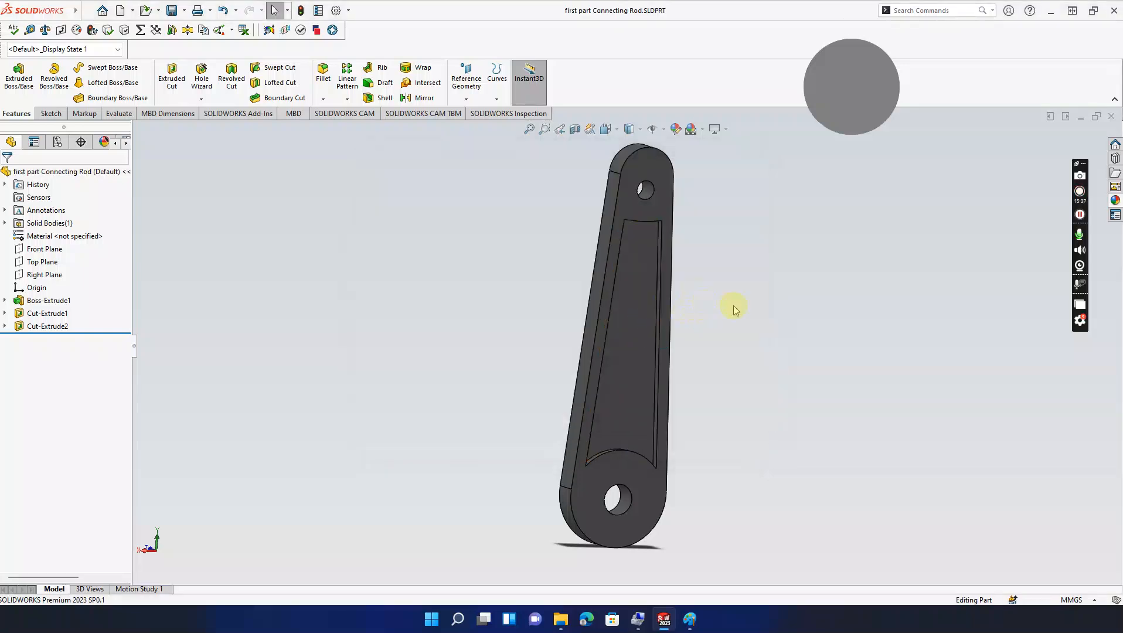
middle_click_drag(736, 300, 695, 333)
left_click(689, 619)
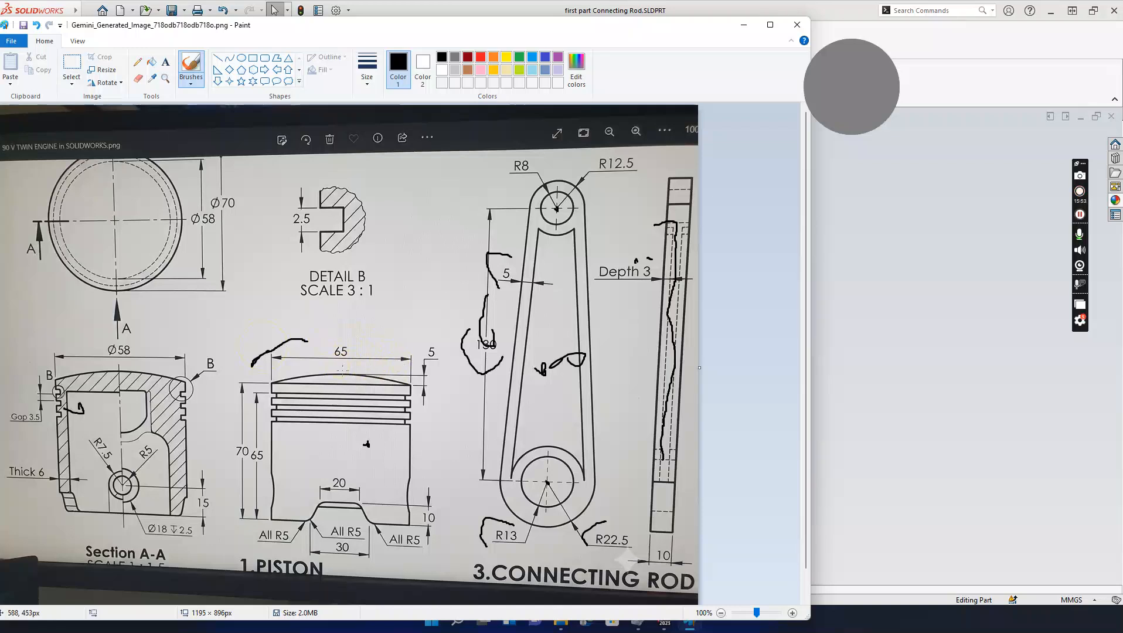
left_click(742, 26)
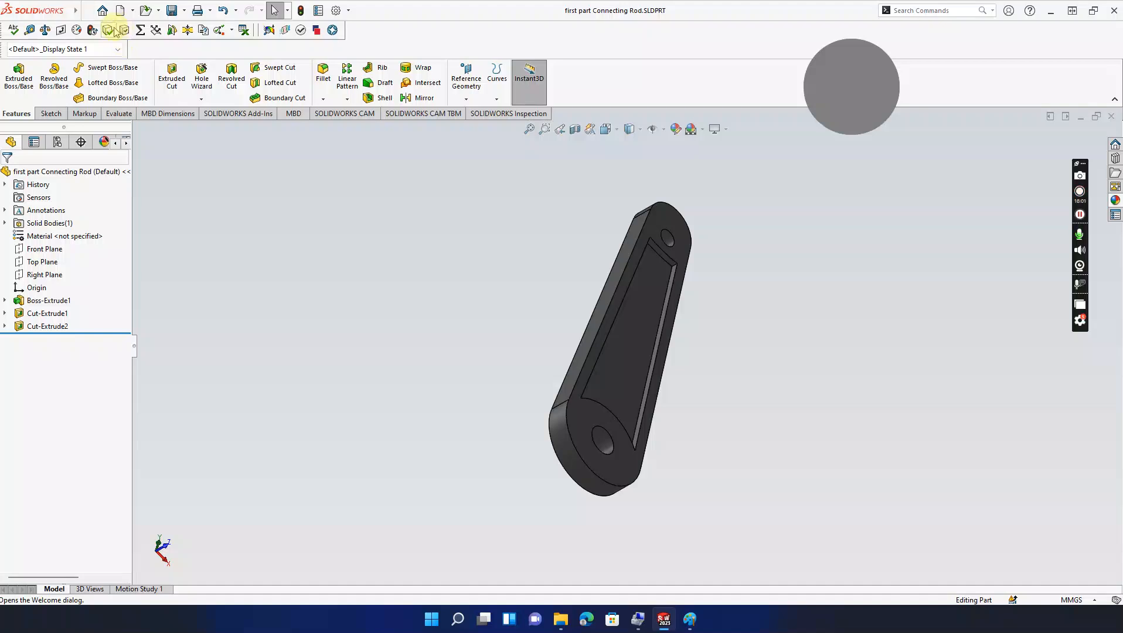
Step: Create a new blank part, Part3, and bring Paint's engine reference drawing to the front
key("ctrl+n")
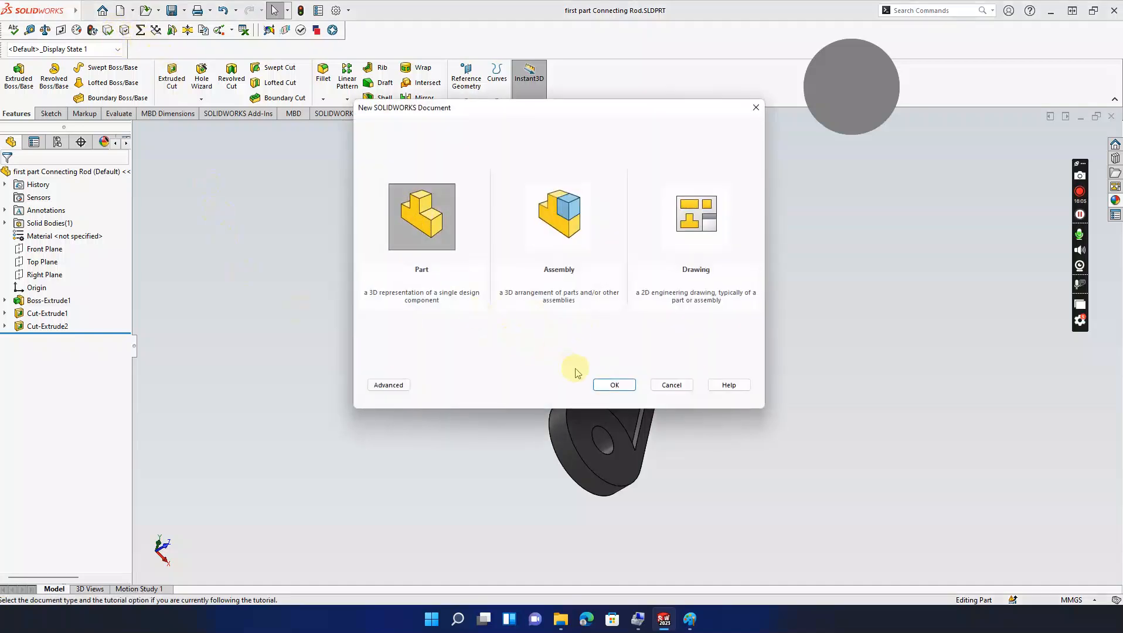
left_click(602, 386)
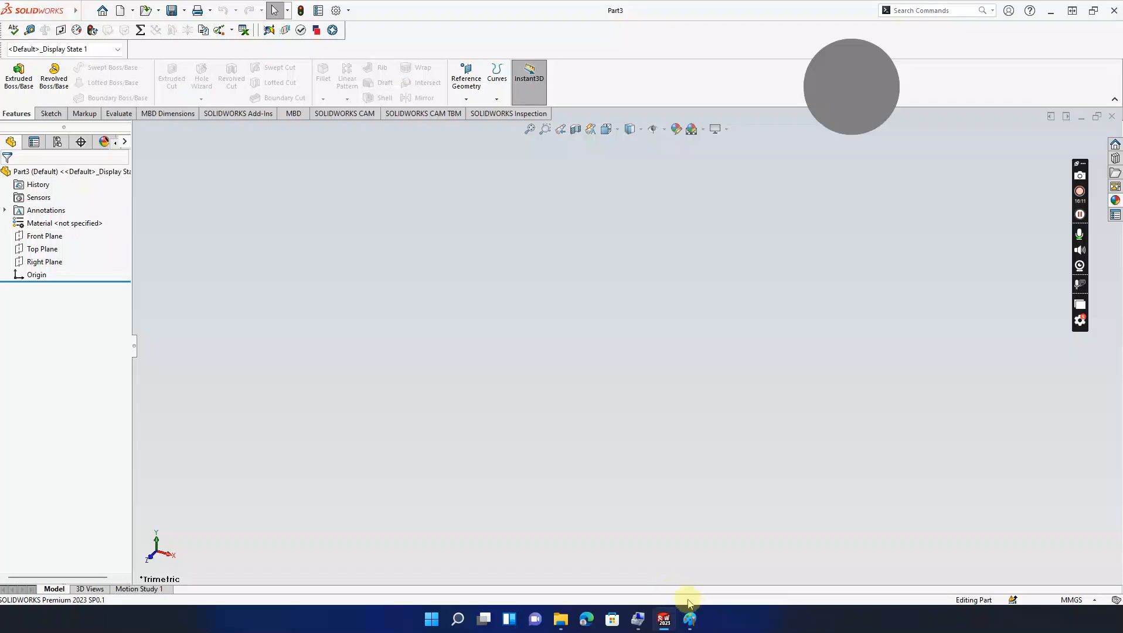
left_click(690, 619)
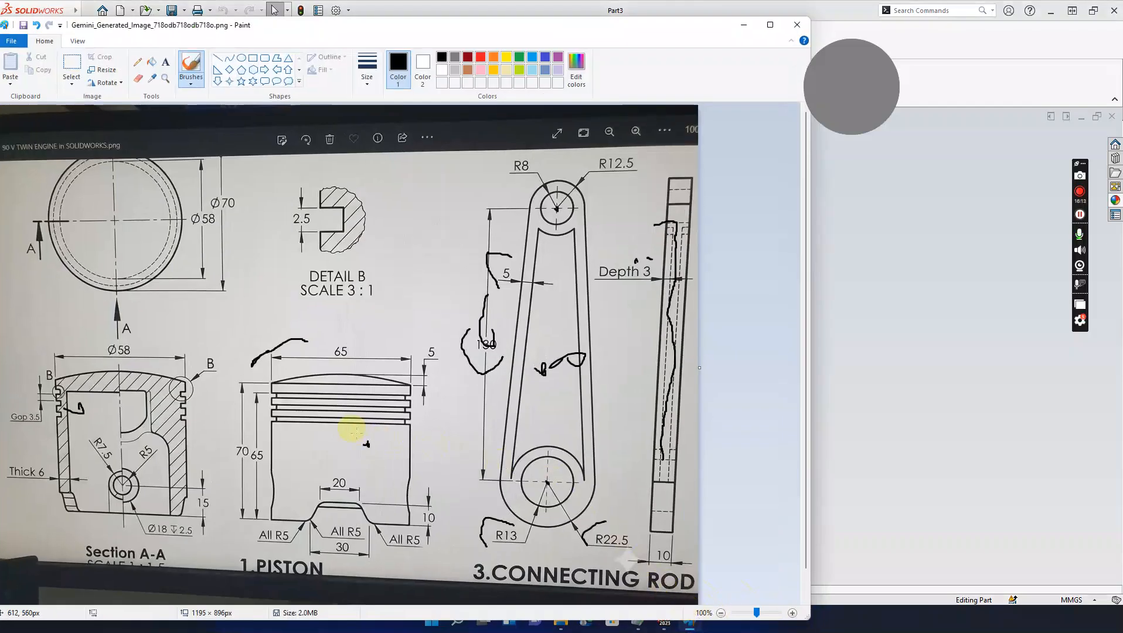
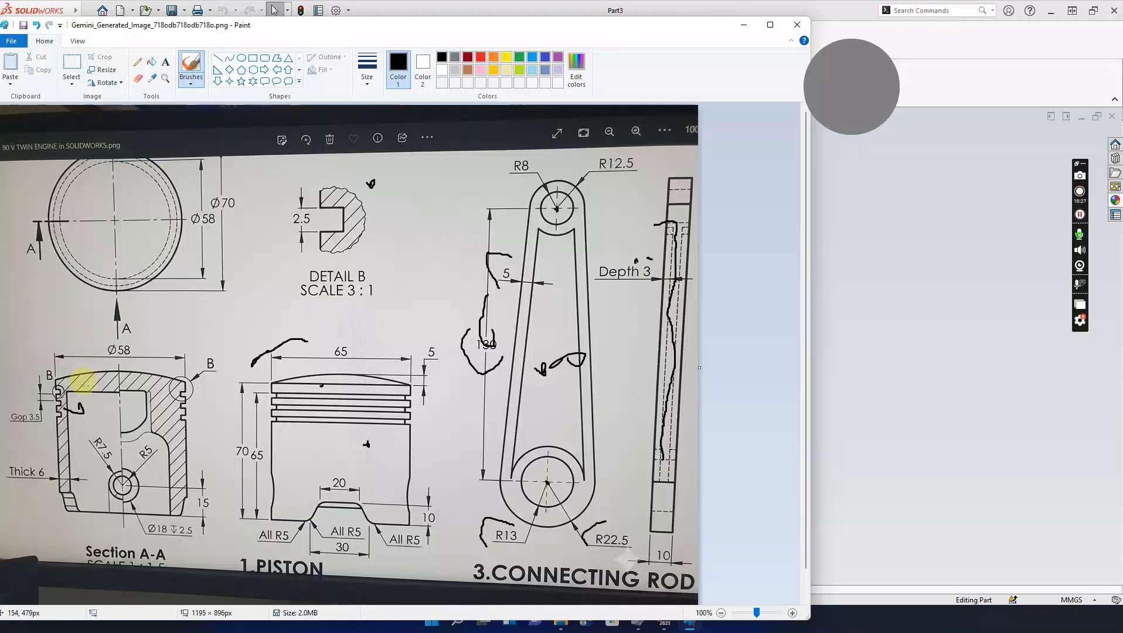
Step: Start Sketch1 on Part3's Front Plane and briefly check the piston reference drawing
left_click(94, 382)
left_click(744, 26)
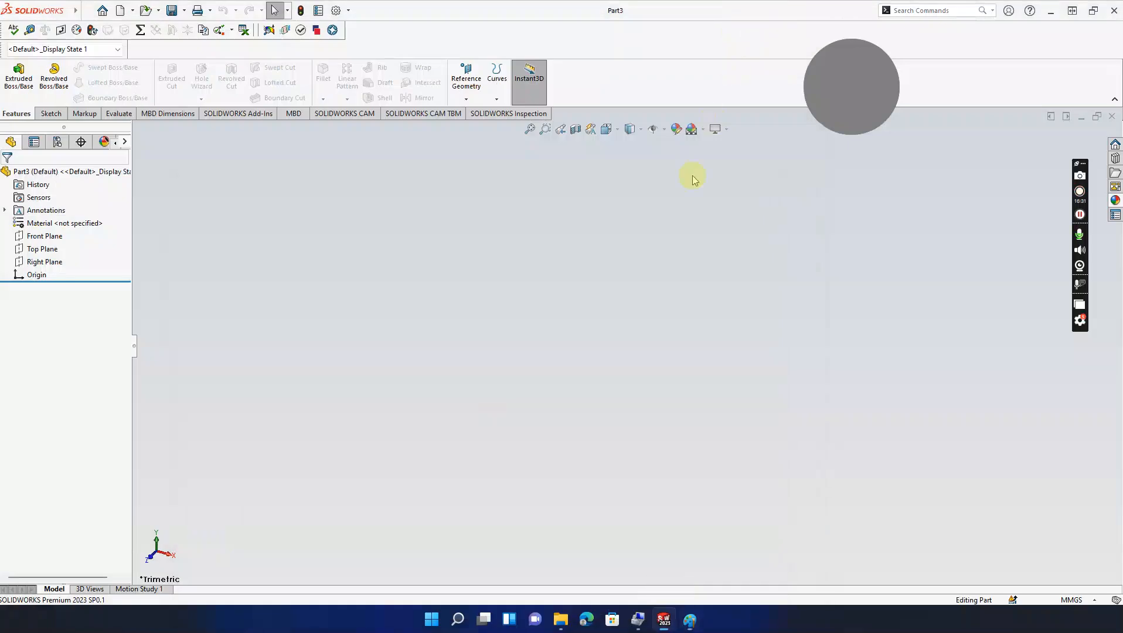
left_click(46, 112)
left_click(13, 73)
left_click(465, 215)
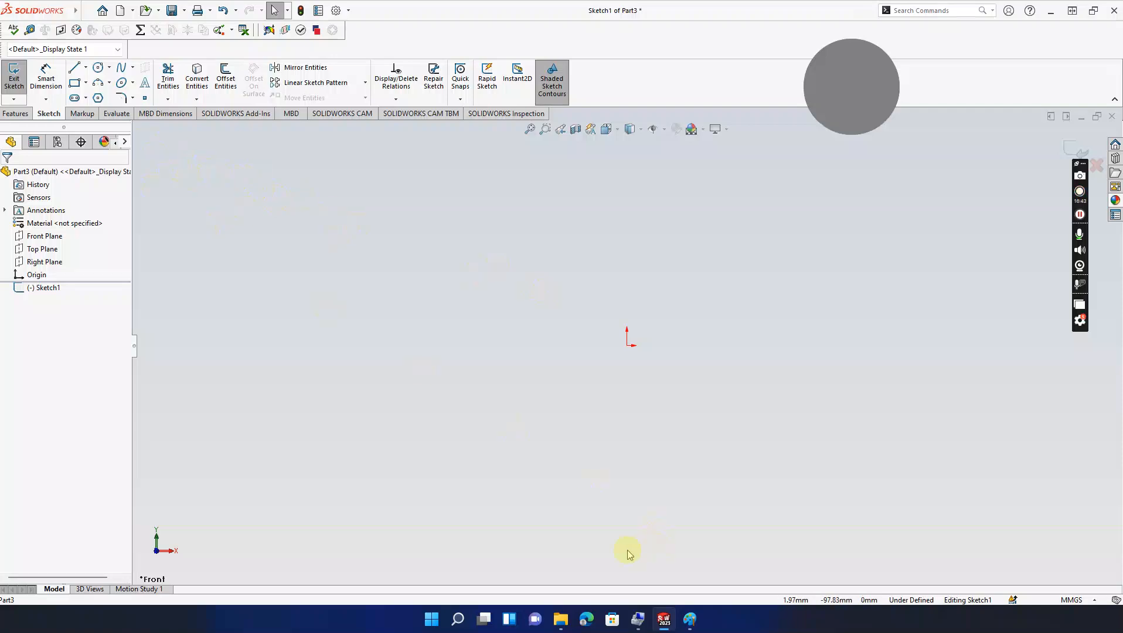
left_click(690, 619)
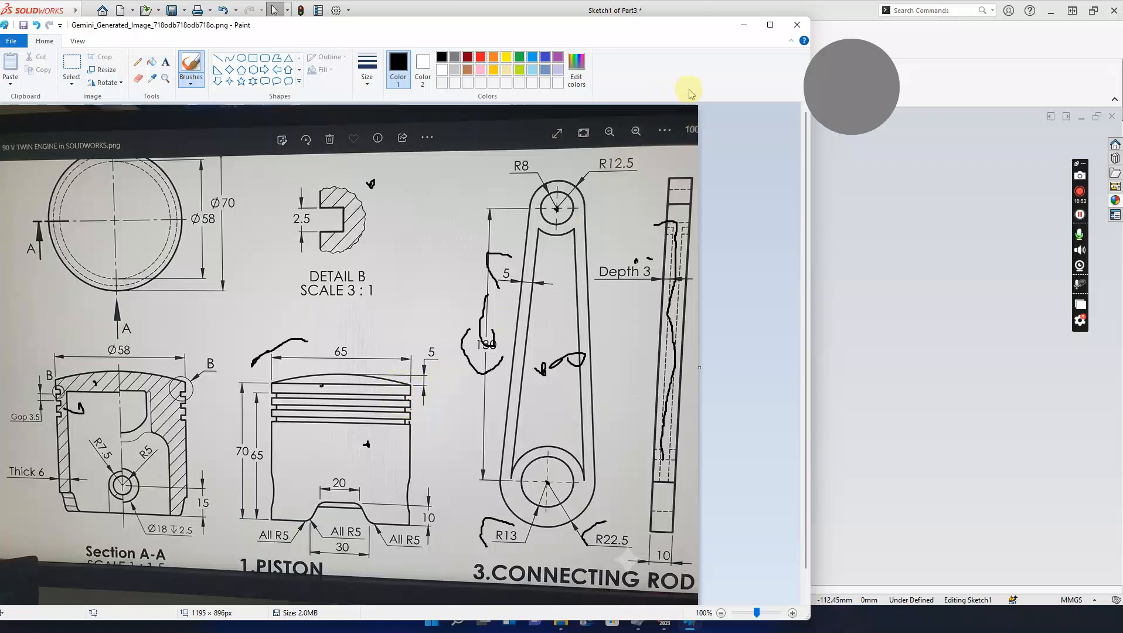
left_click(743, 25)
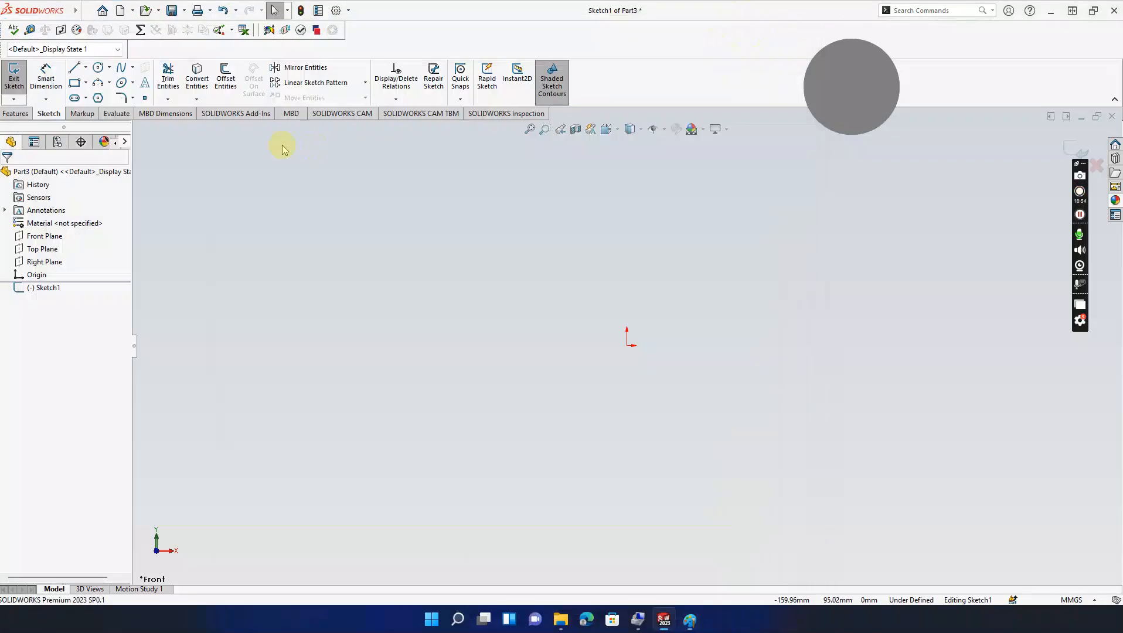
Step: Draw the tall vertical outer wall line upward from just right of the origin
left_click(74, 67)
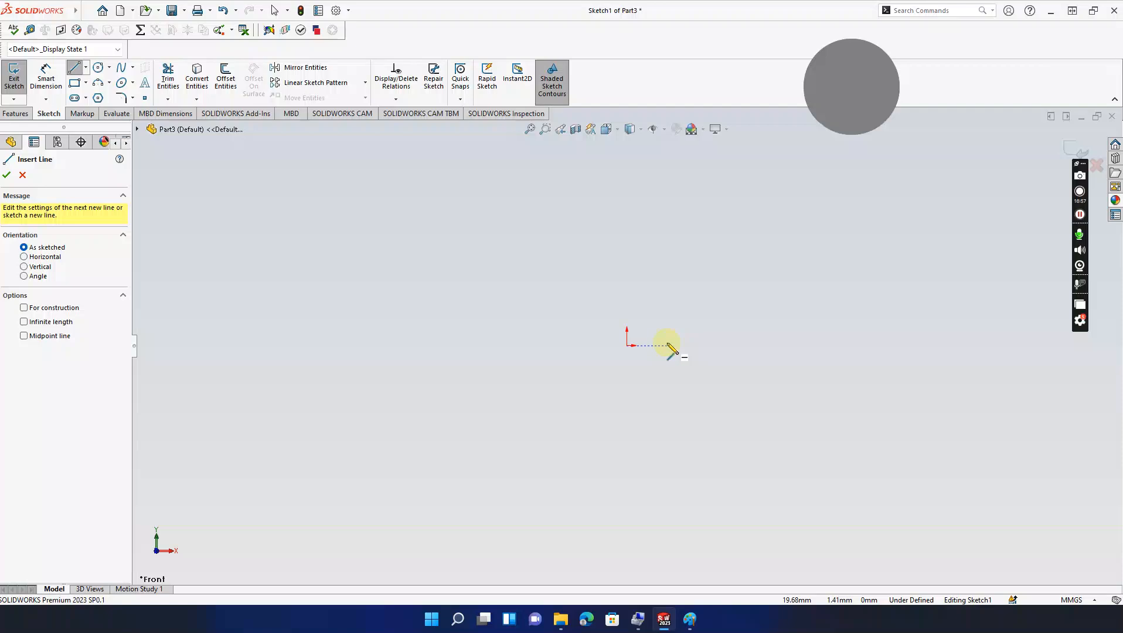
left_click(670, 346)
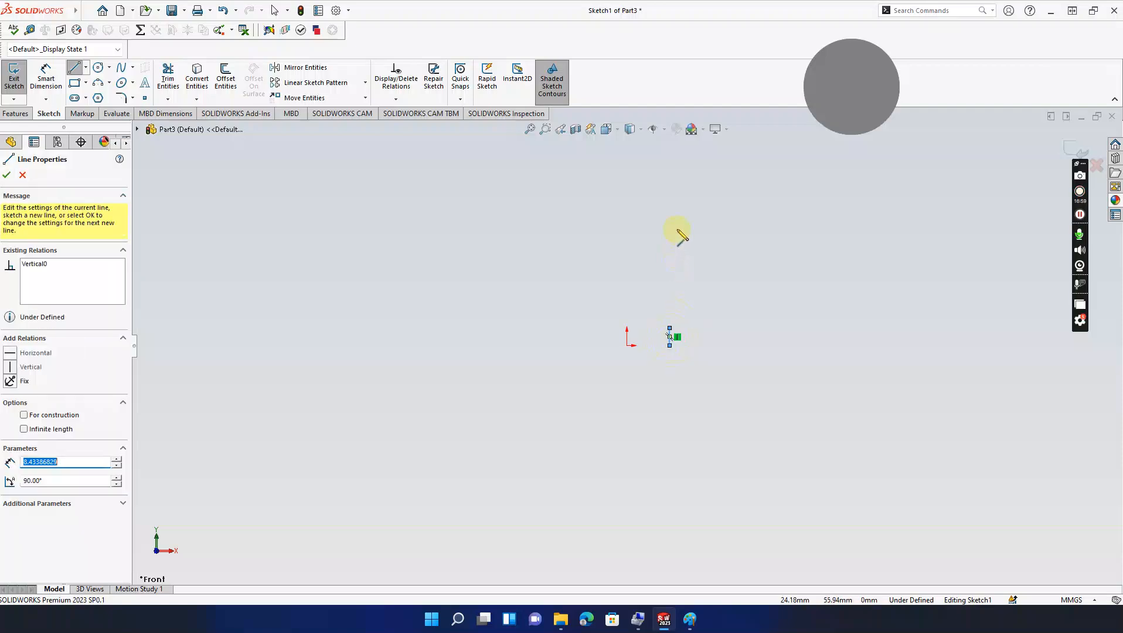
key("Escape")
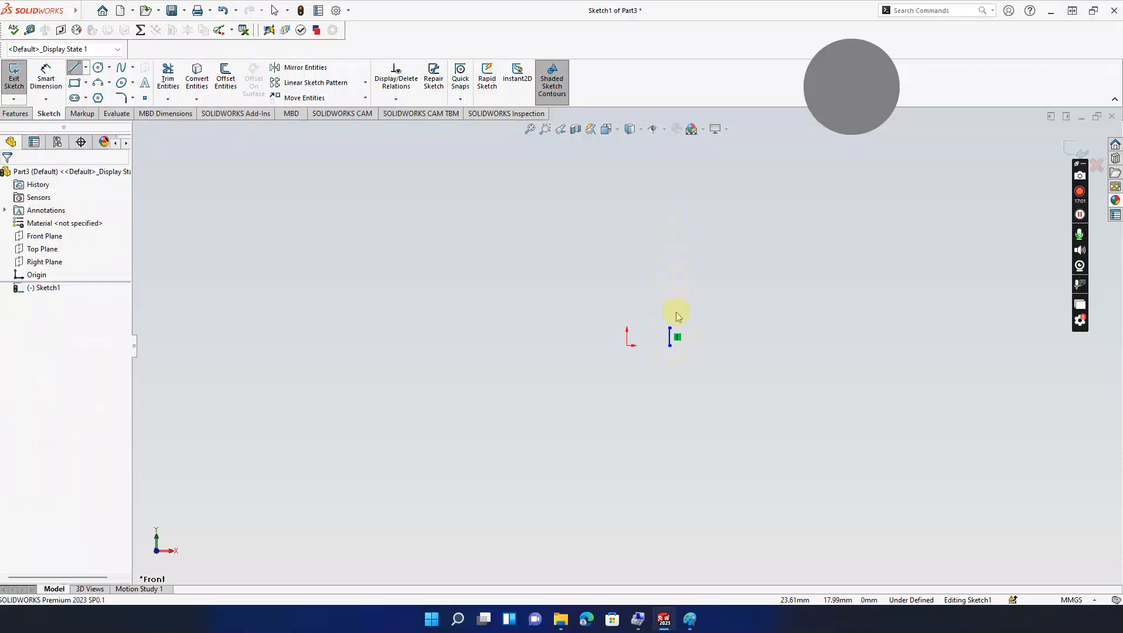
left_click(74, 67)
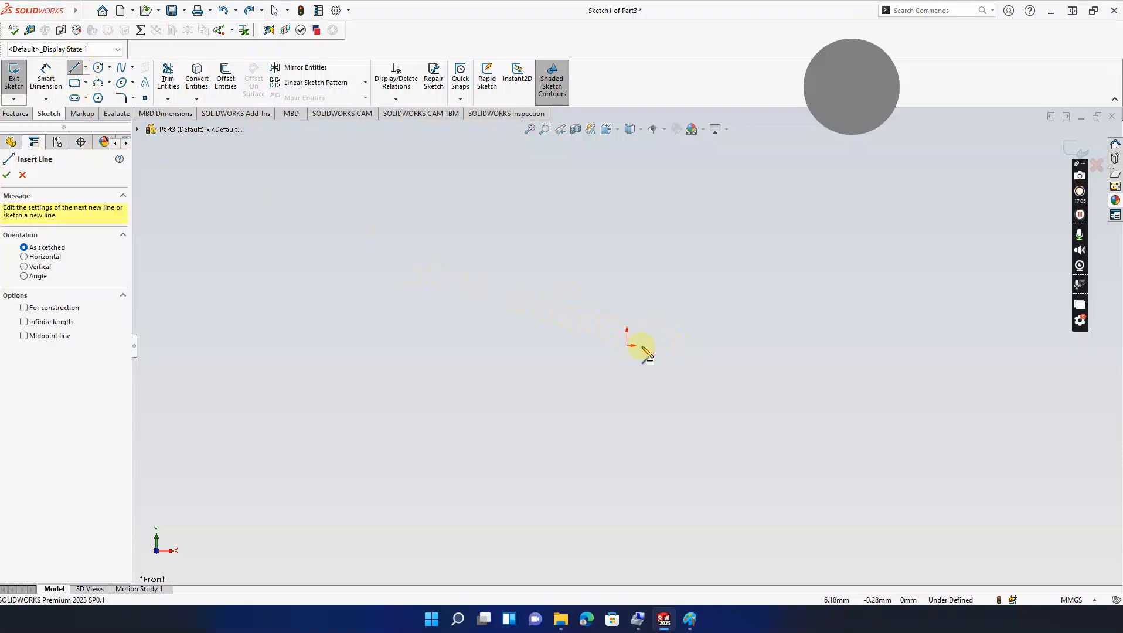
left_click(679, 345)
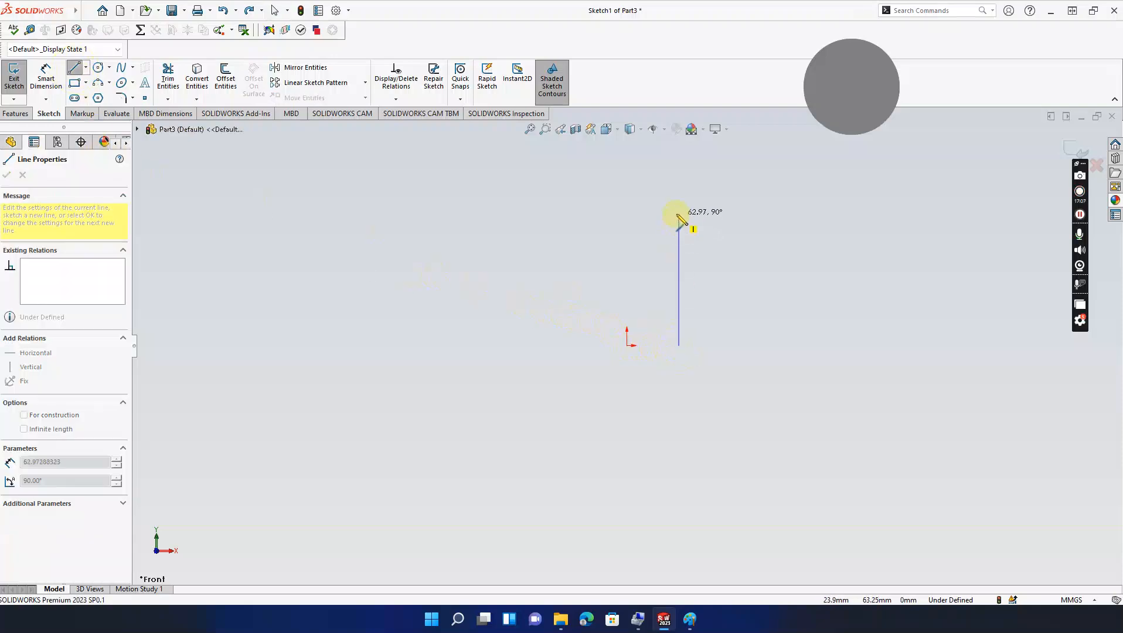
left_click(678, 205)
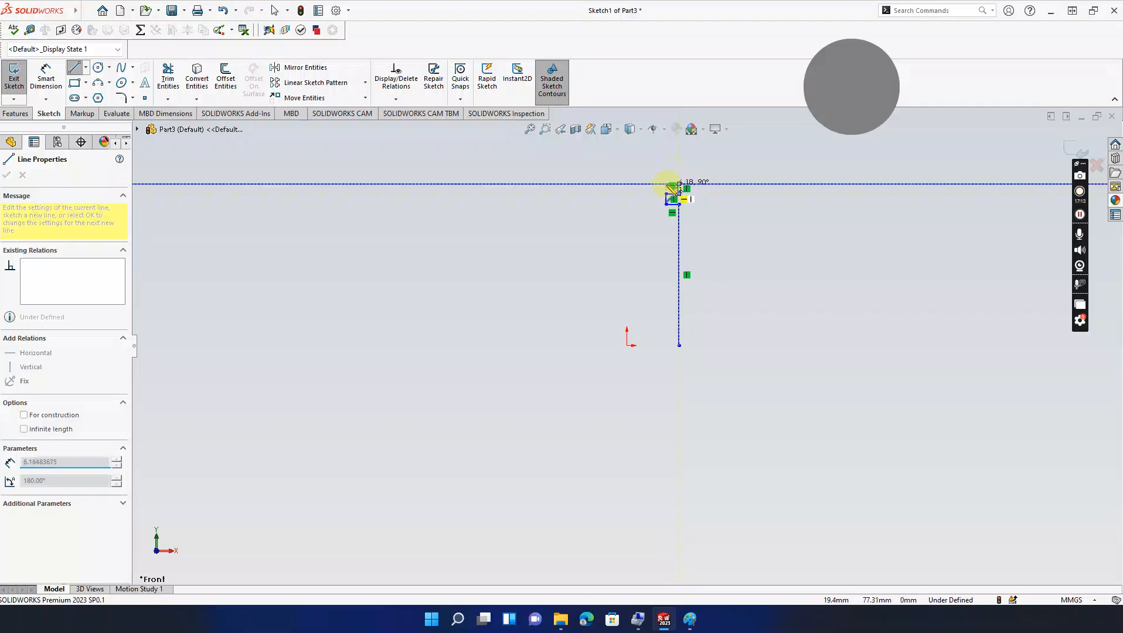
Step: Chain short stepped segments atop the wall to form three ring-groove notches
left_click(664, 188)
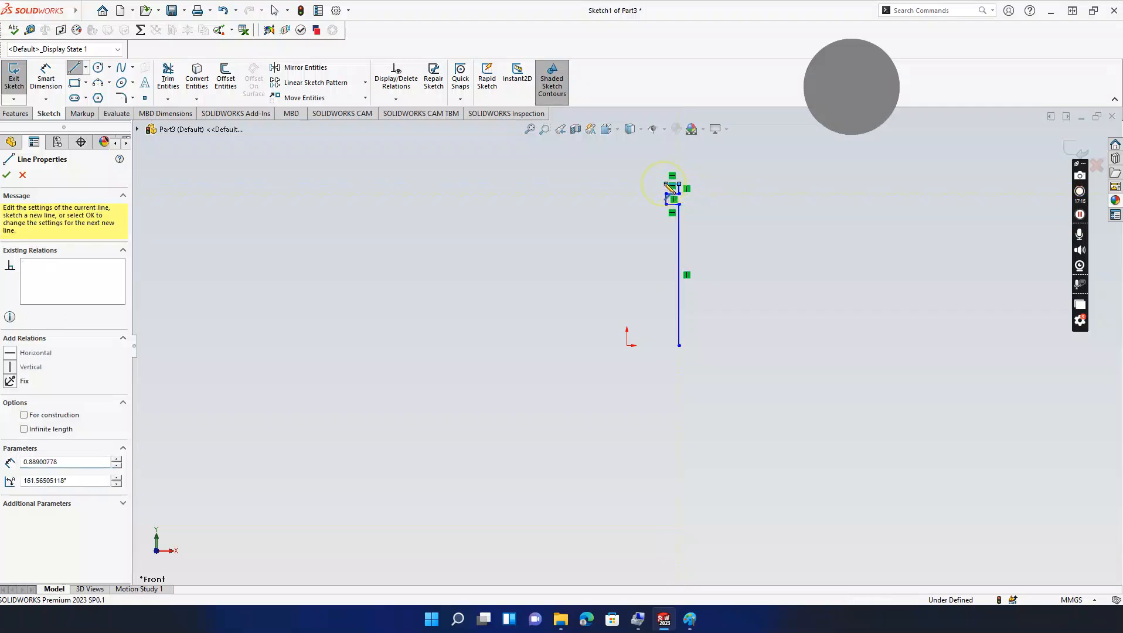
left_click(667, 176)
left_click(679, 174)
left_click(680, 168)
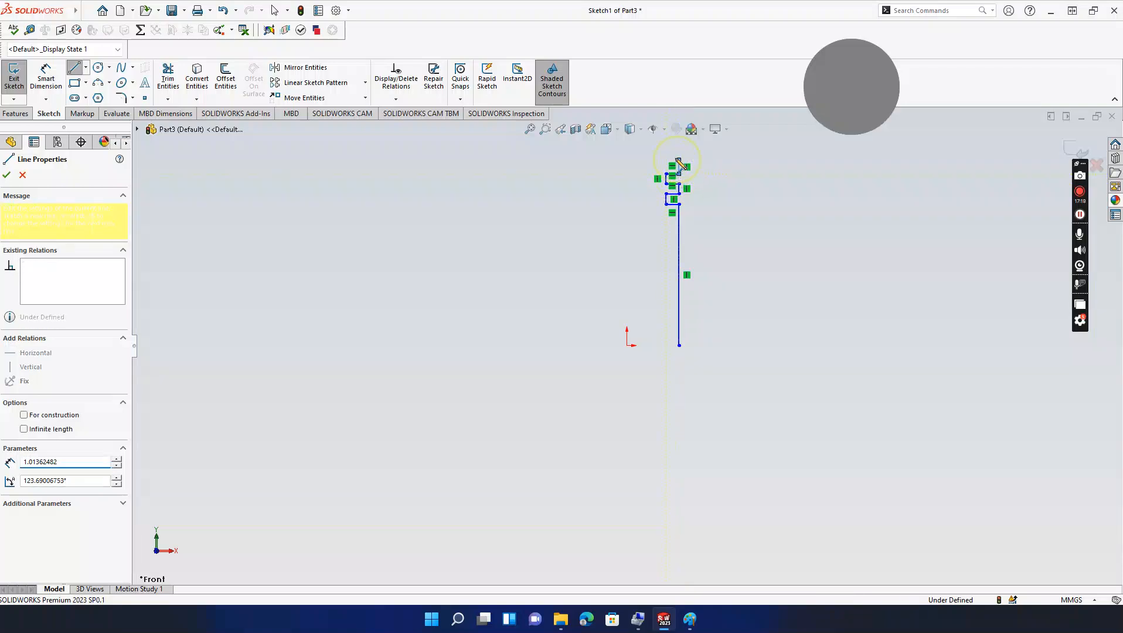
left_click(666, 160)
left_click(667, 151)
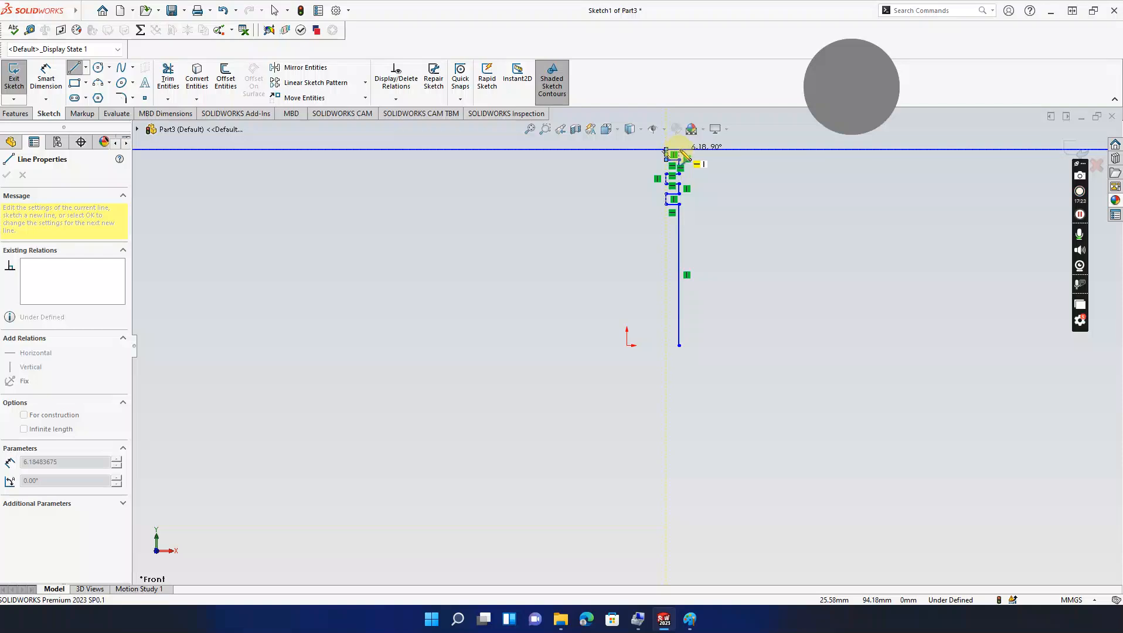
left_click(679, 150)
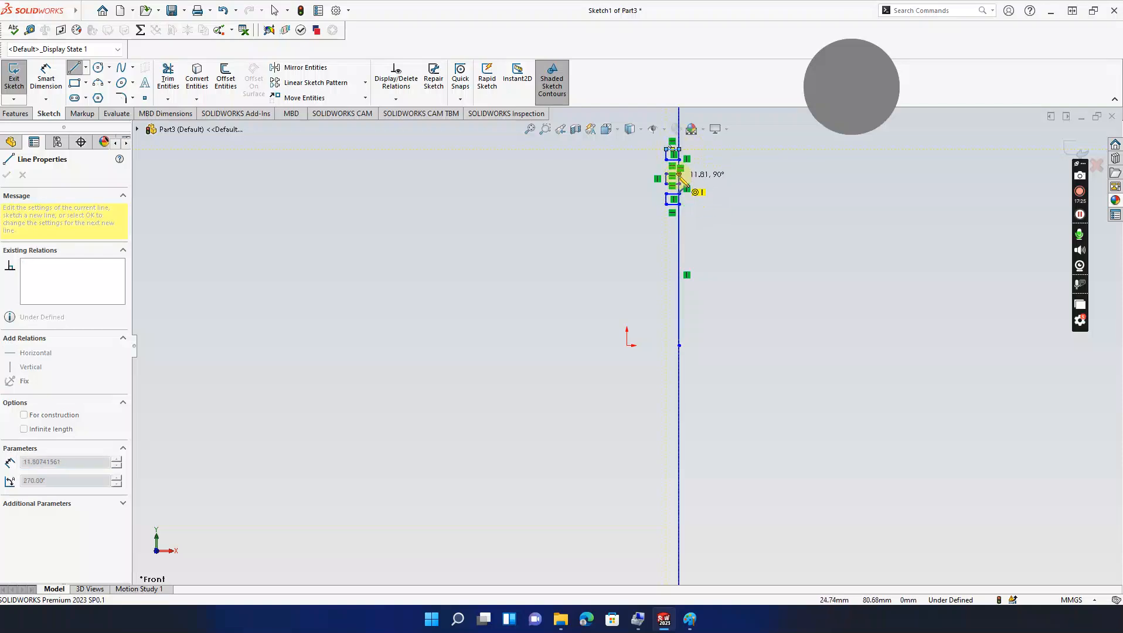
scroll(704, 280, "up", 3)
key("Escape")
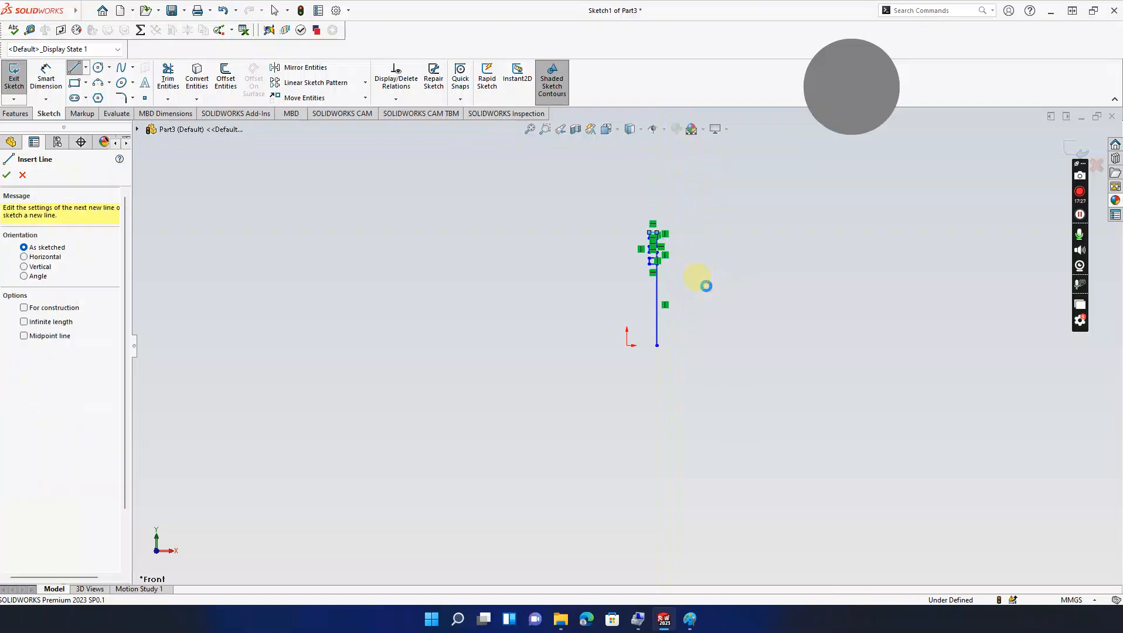
key("Escape")
scroll(680, 255, "down", 4)
middle_click_drag(696, 297, 726, 302, "ctrl")
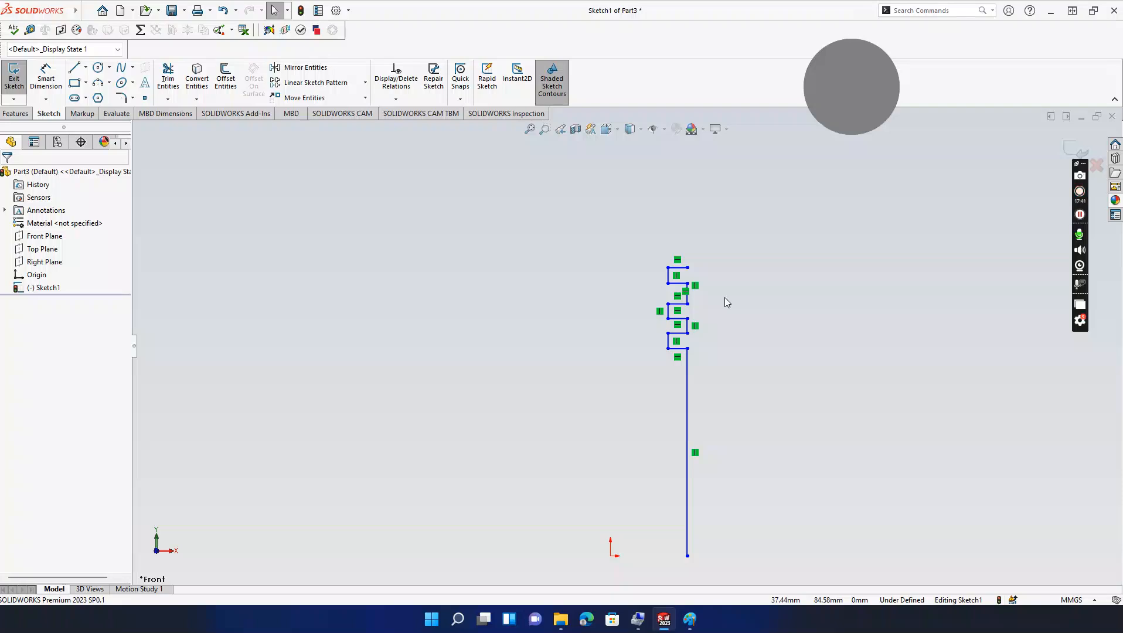
mouse_move(725, 303)
middle_mouse_down("ctrl")
mouse_move(709, 266)
mouse_move(747, 265)
mouse_move(734, 268)
middle_mouse_up("ctrl")
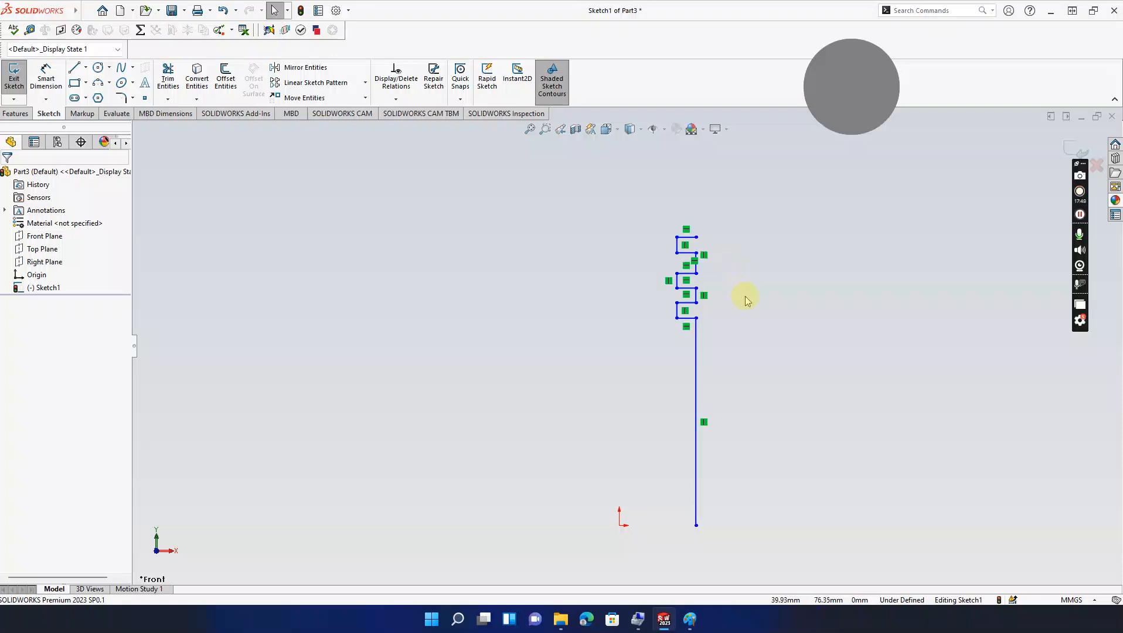
Step: Draw a vertical centerline from the origin up to near the profile top as the revolve axis
left_click(86, 66)
left_click(94, 97)
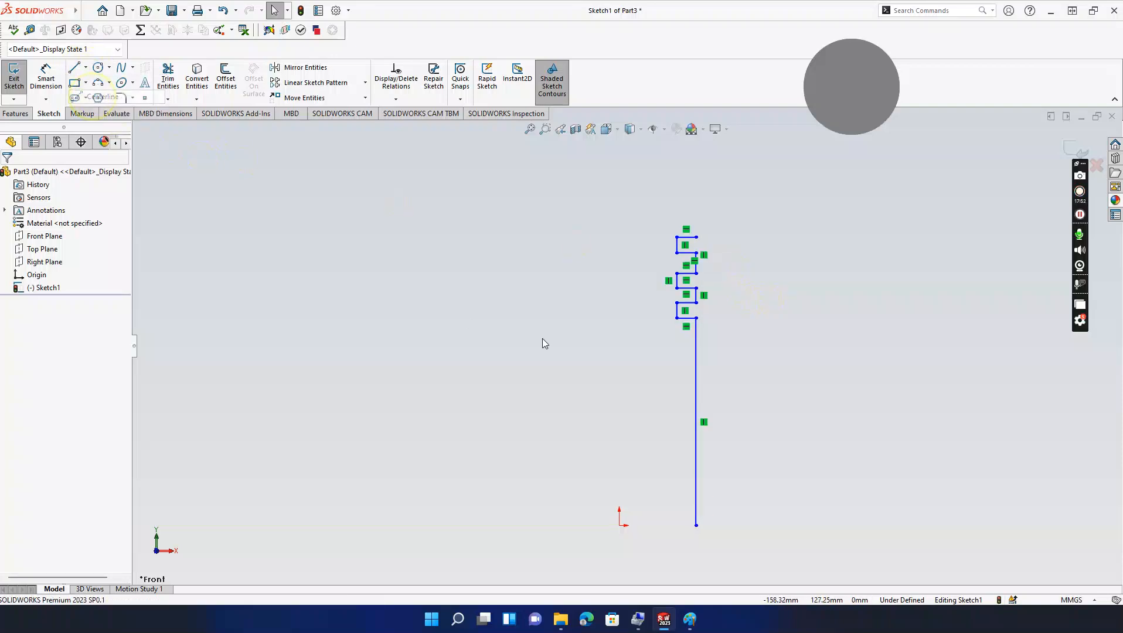
left_click(619, 526)
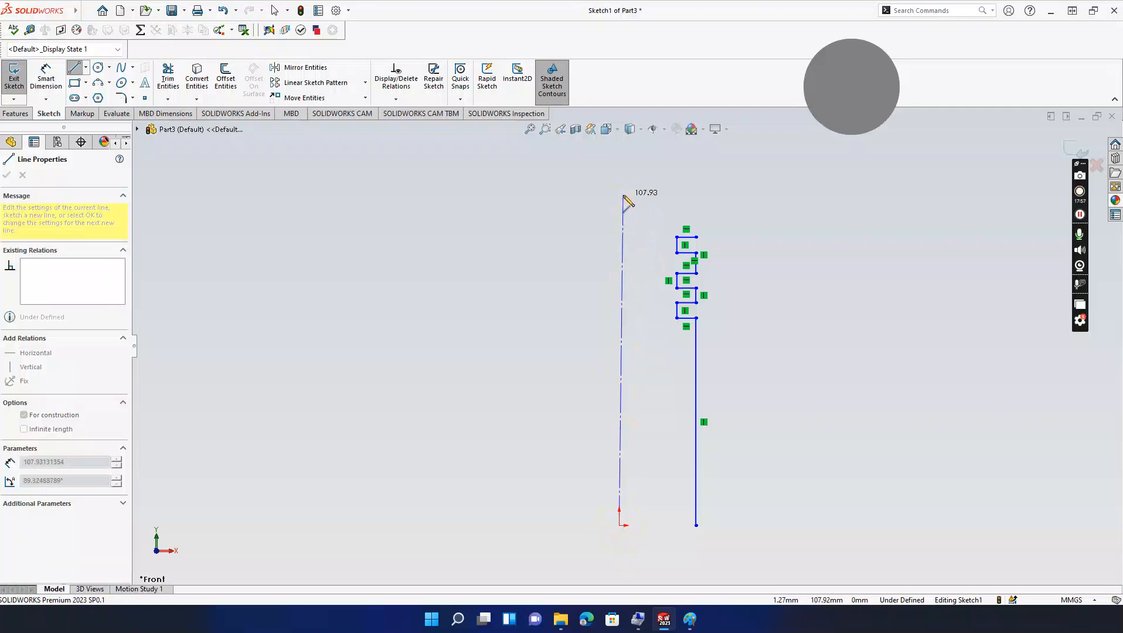
left_click(620, 196)
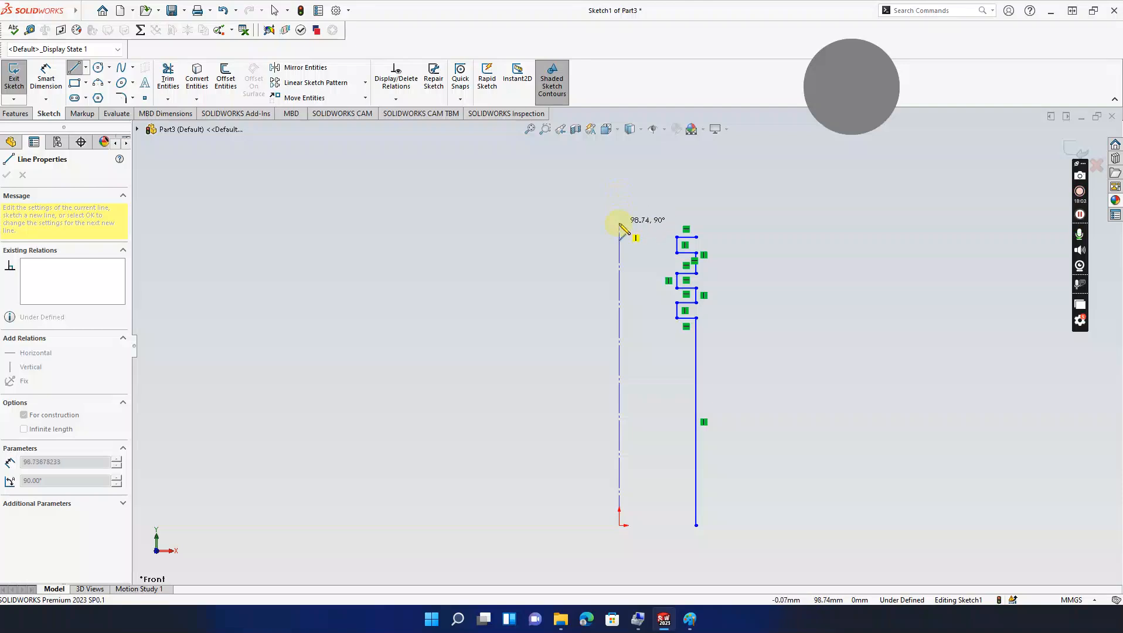
left_click(619, 223)
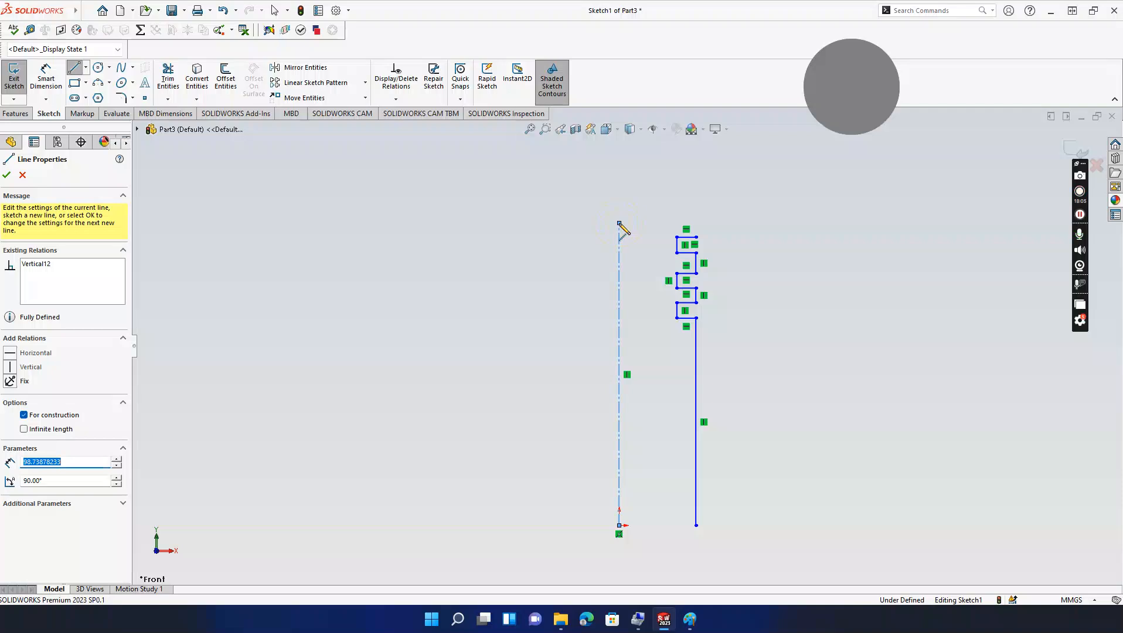
key("Escape")
left_click(689, 619)
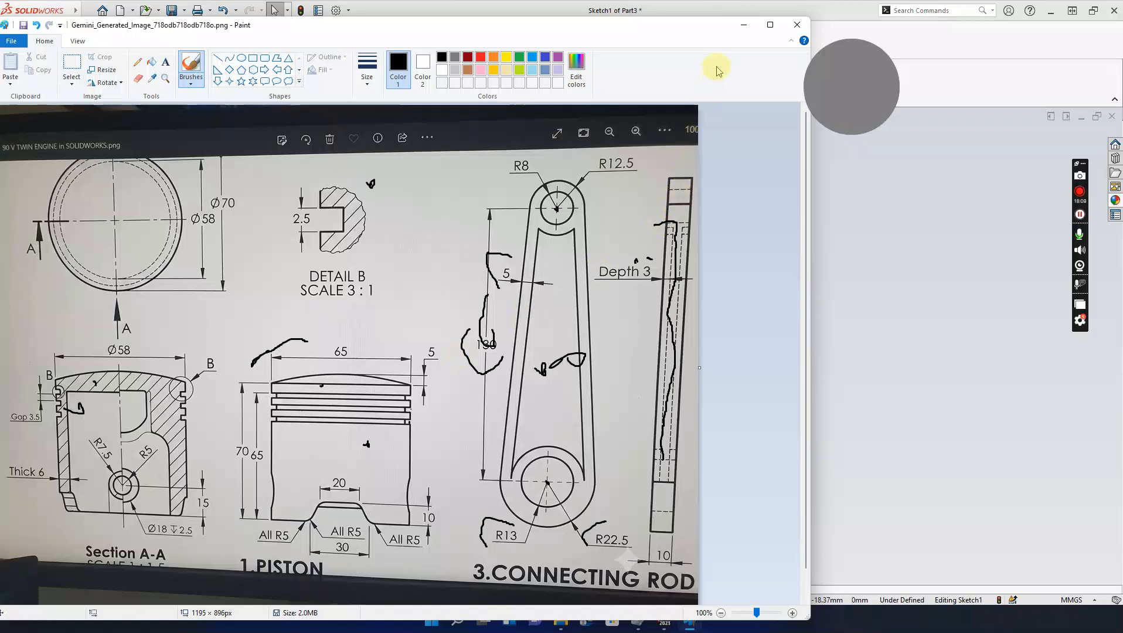
left_click(743, 32)
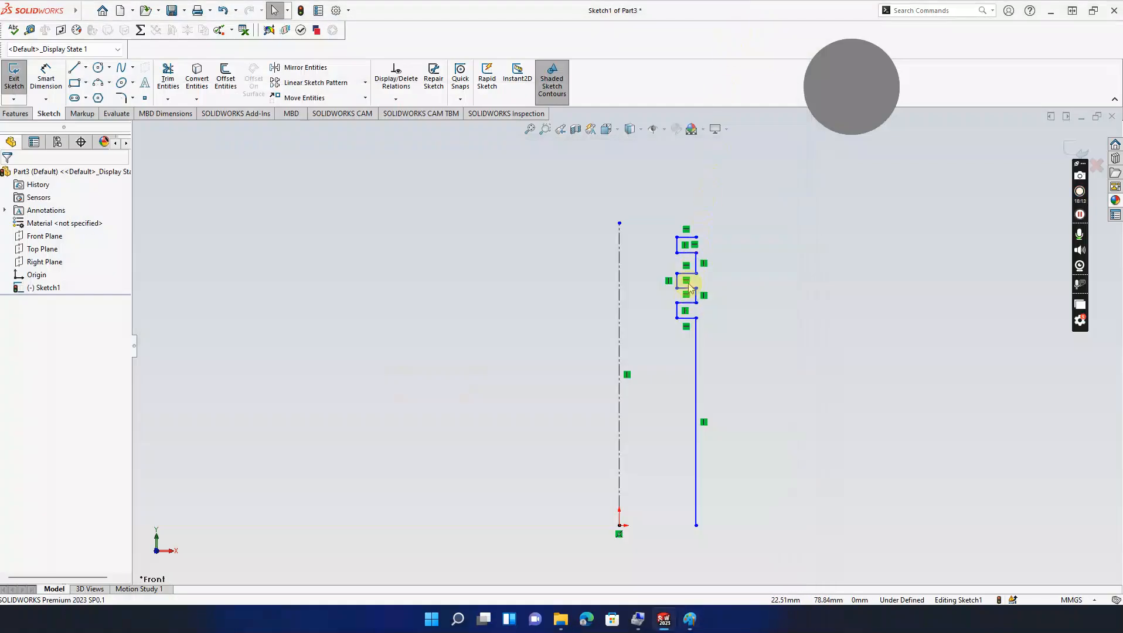
Step: Add a short vertical rise at the wall top and a rounded crown arc over to the centerline
left_click(74, 67)
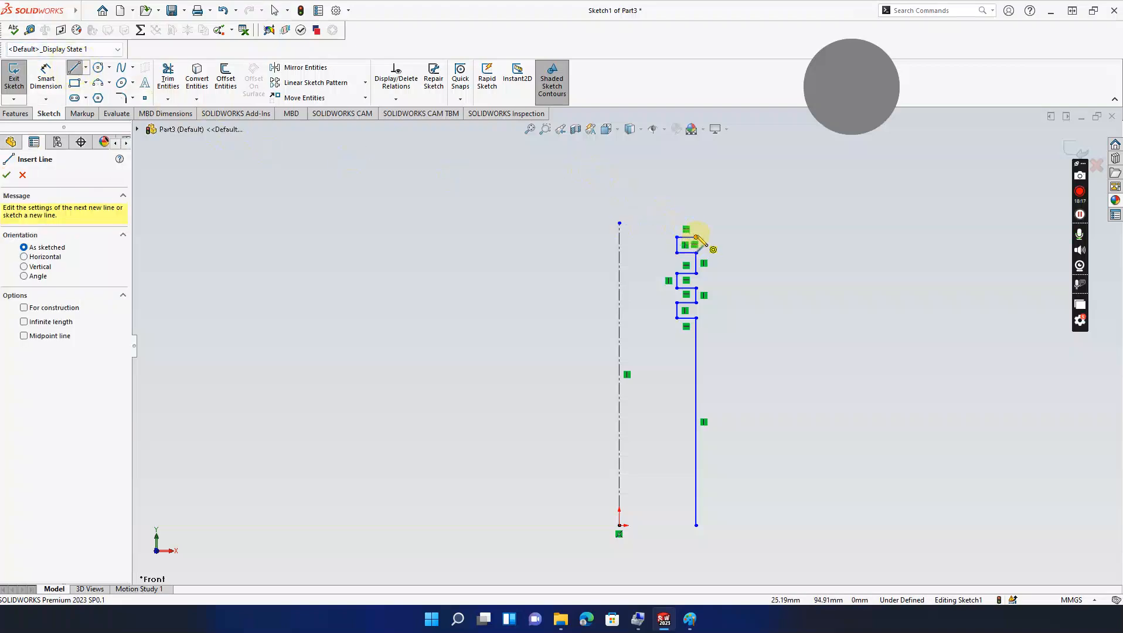
left_click(696, 237)
left_click(697, 223)
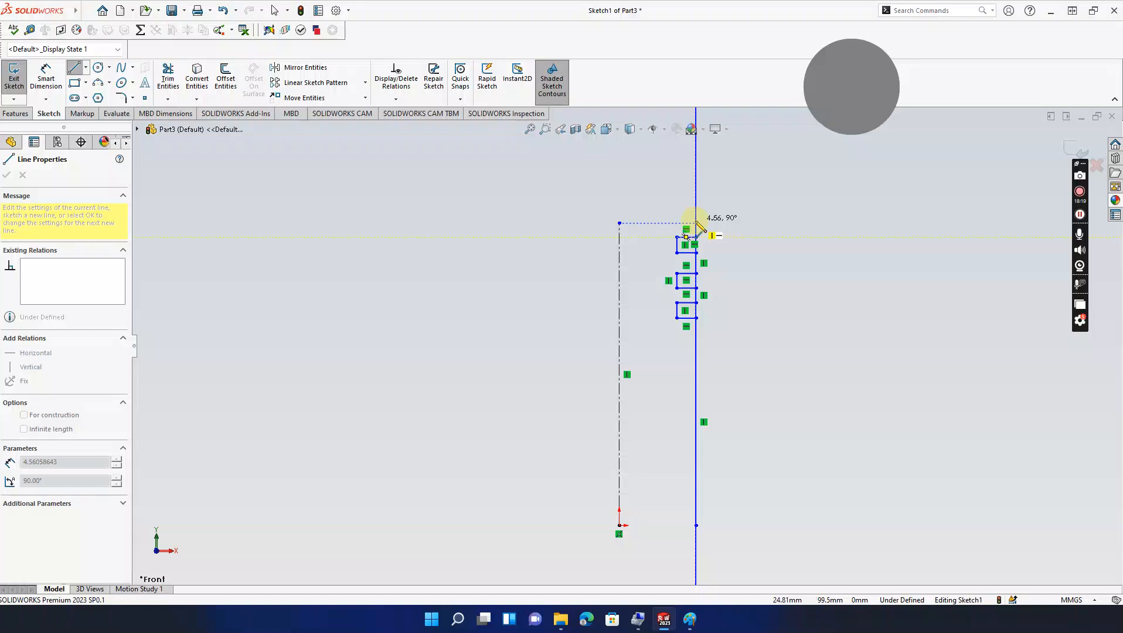
left_click(697, 223)
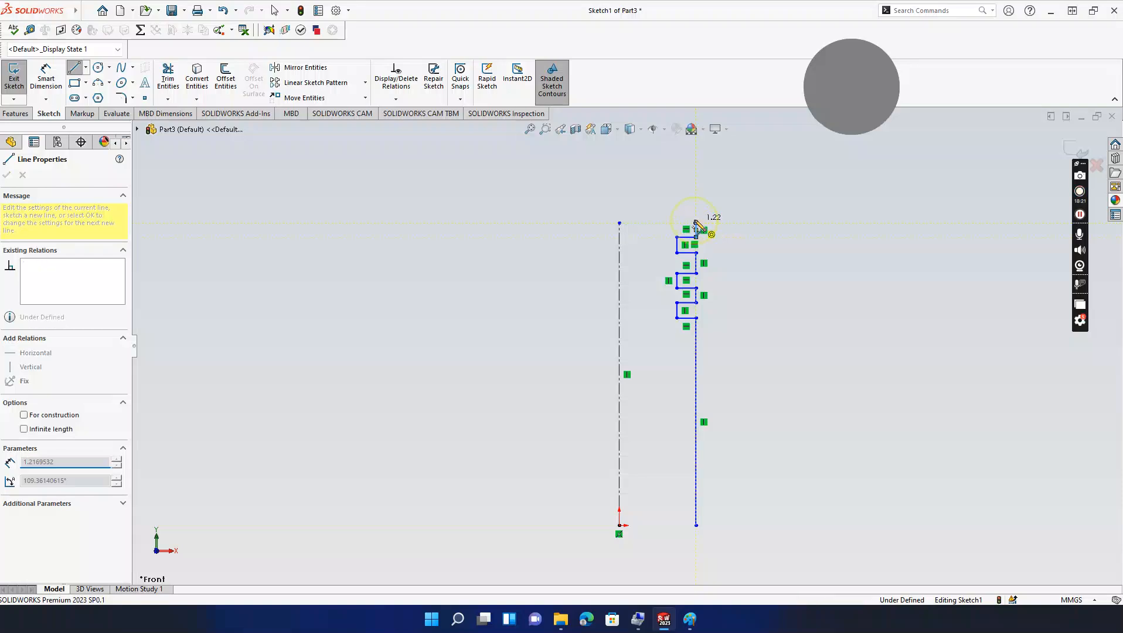
key("Escape")
left_click(98, 83)
left_click_drag(696, 224, 620, 223)
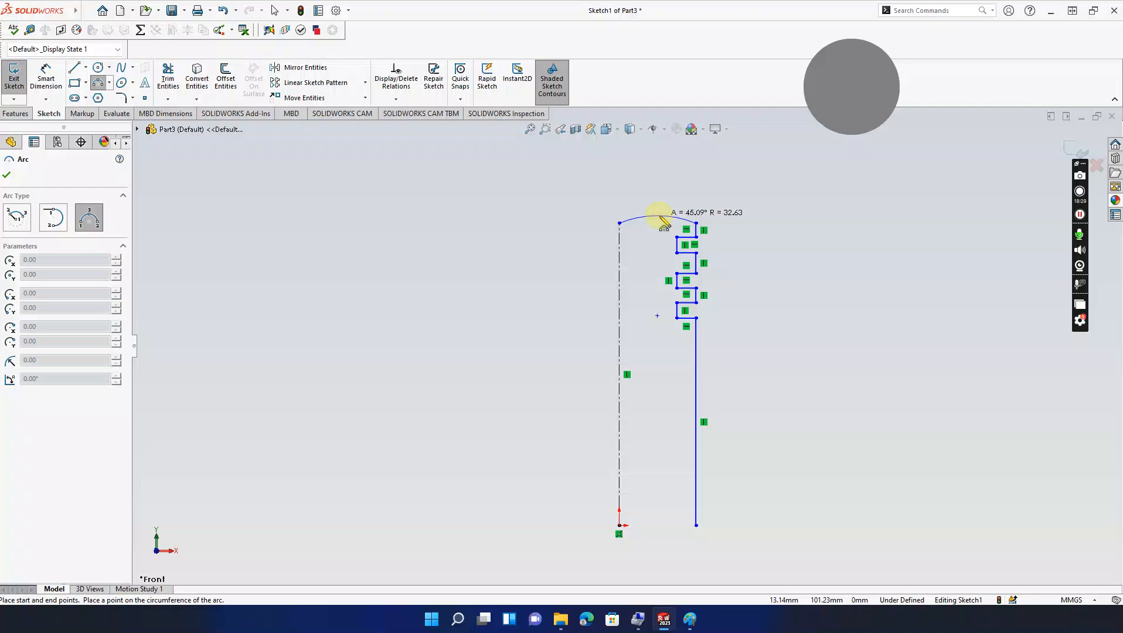
left_click(662, 221)
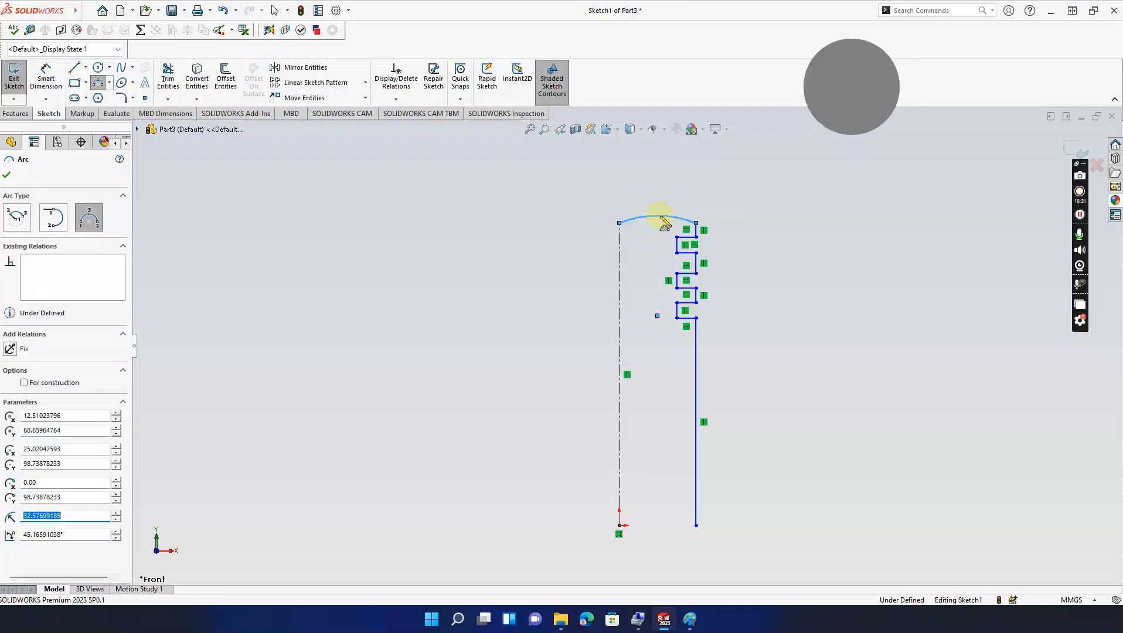
key("Escape")
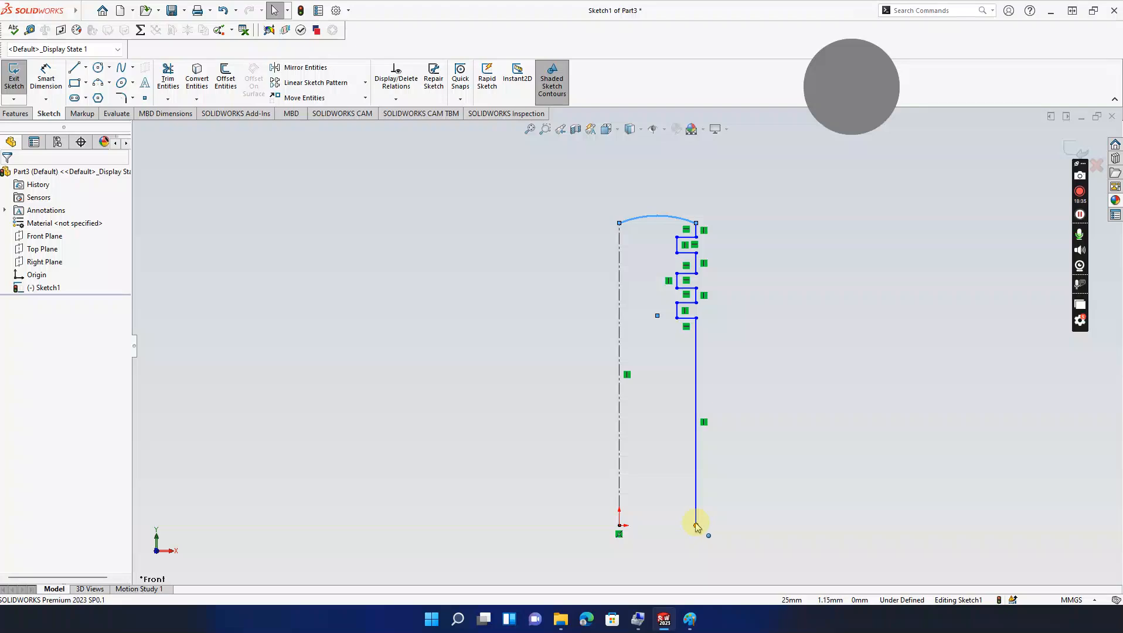
Step: Shorten the outer wall by pulling its bottom endpoint upward, then view the reference drawing
left_click_drag(696, 526, 695, 474)
left_click(825, 331)
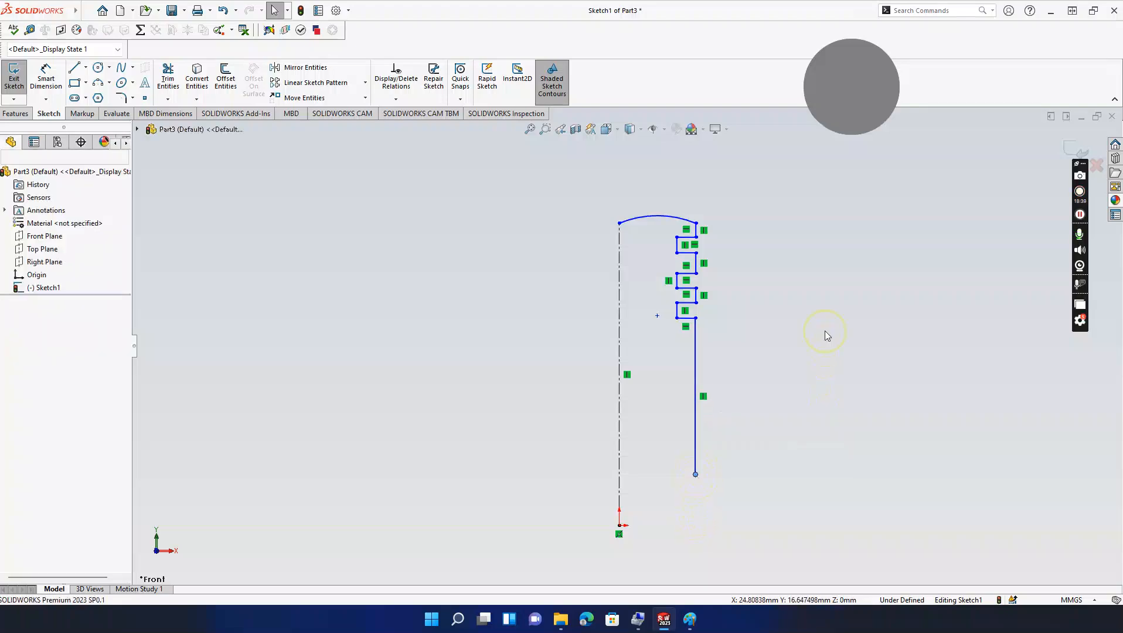
left_click(687, 620)
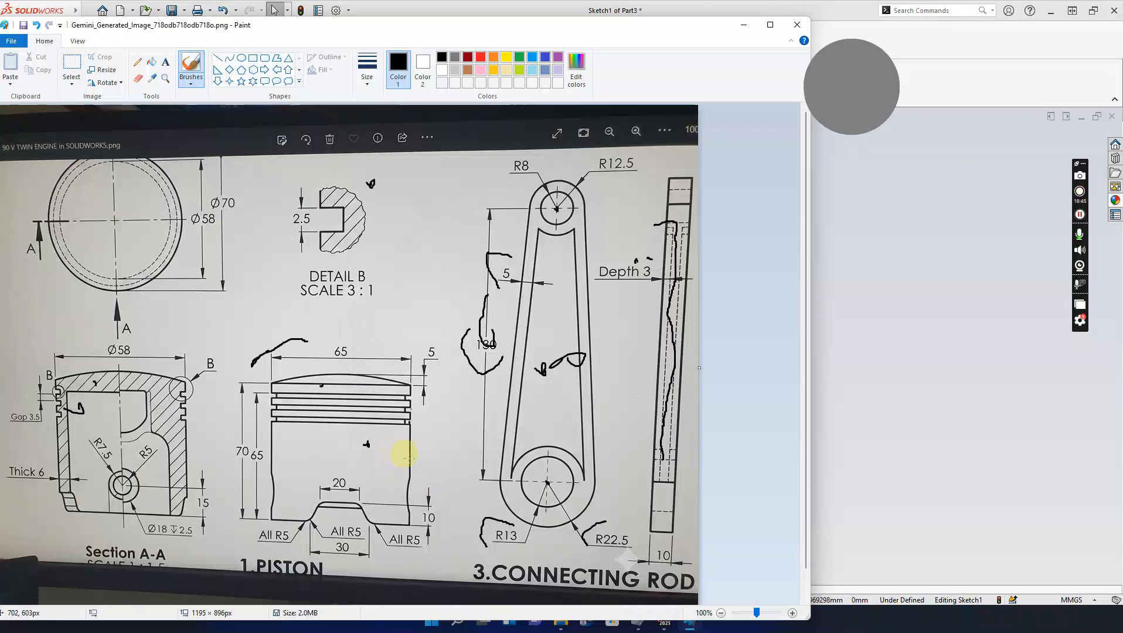
Step: Draw a short vertical lower wall segment down to the base level
left_click(744, 24)
left_click(74, 67)
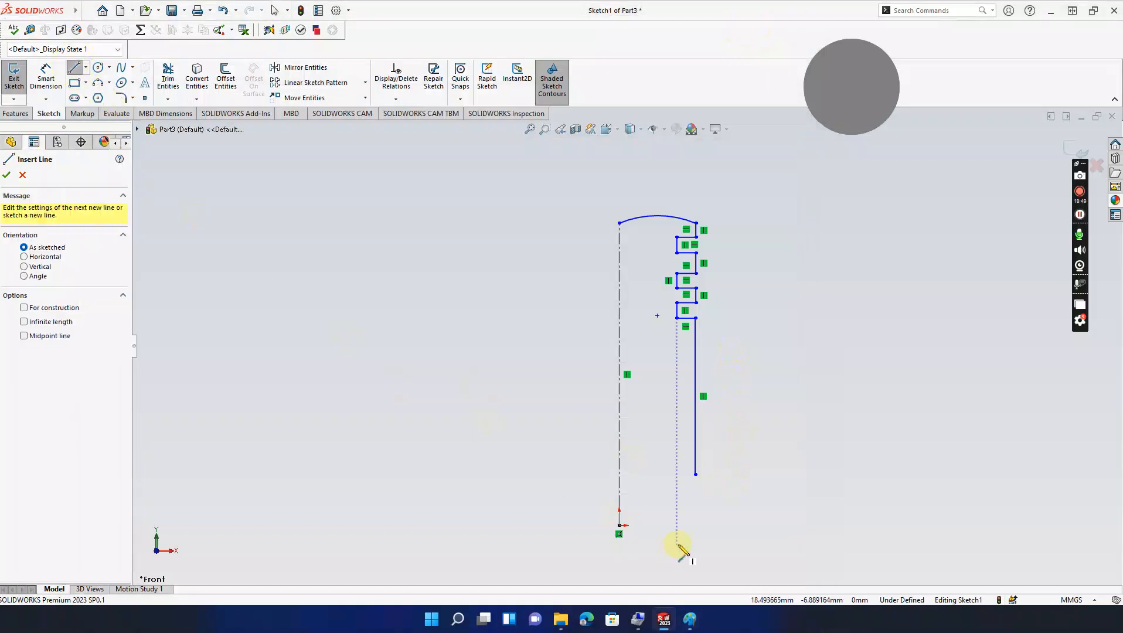
left_click(696, 497)
left_click(696, 525)
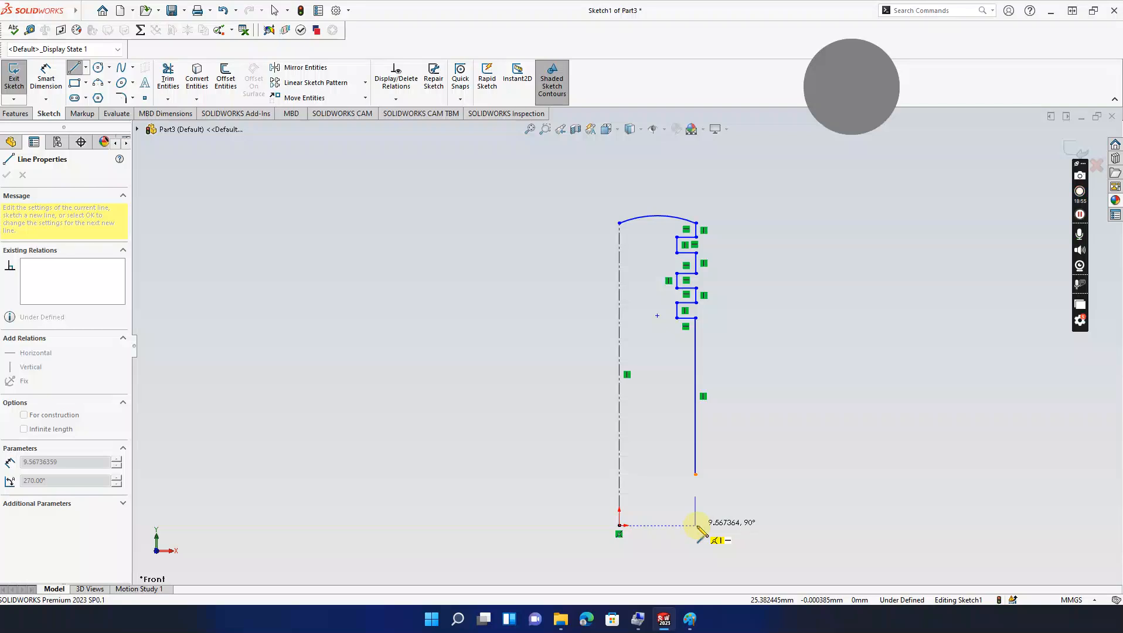
double_click(696, 525)
key("Escape")
Step: Bridge the gap between upper and lower wall with a small inward 3-point arc
left_click(98, 82)
left_click(695, 496)
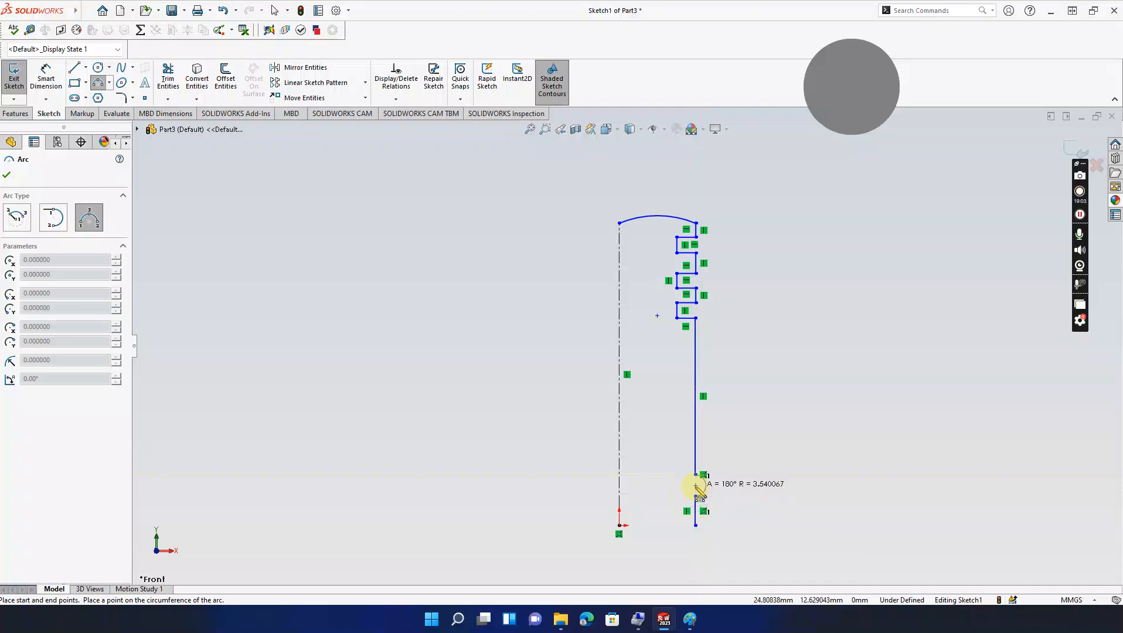
left_click(698, 490)
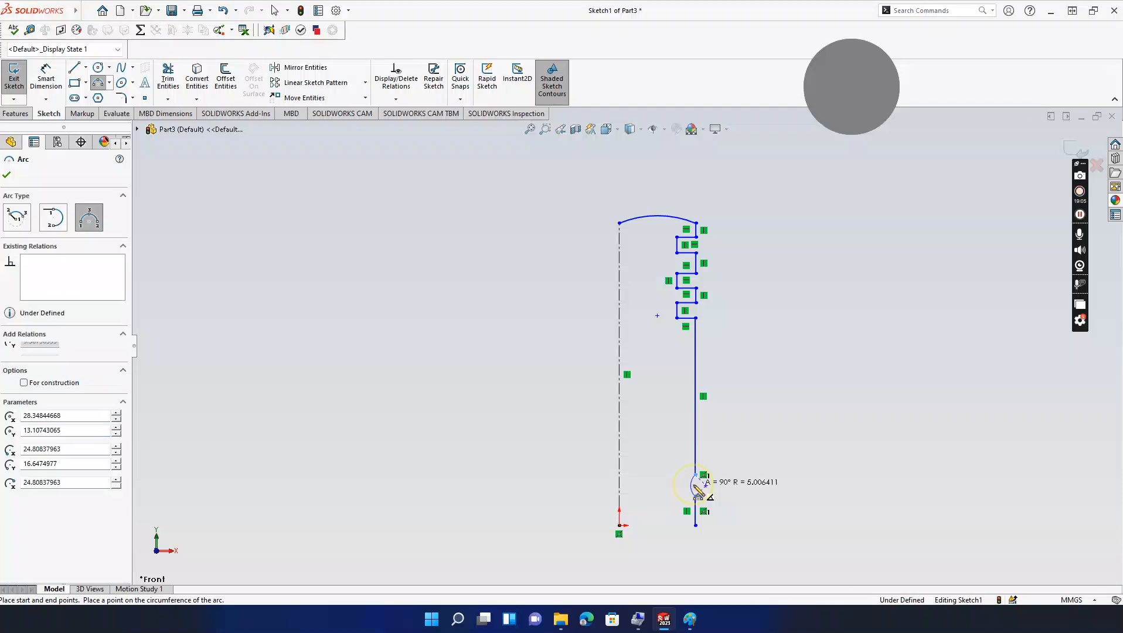
key("Escape")
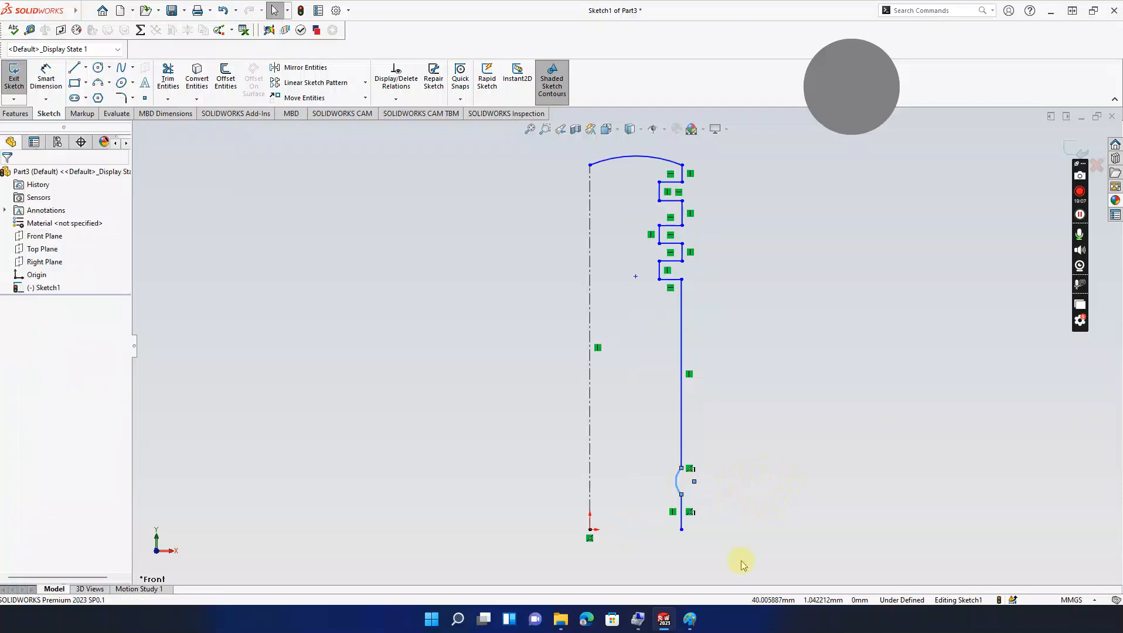
left_click(690, 619)
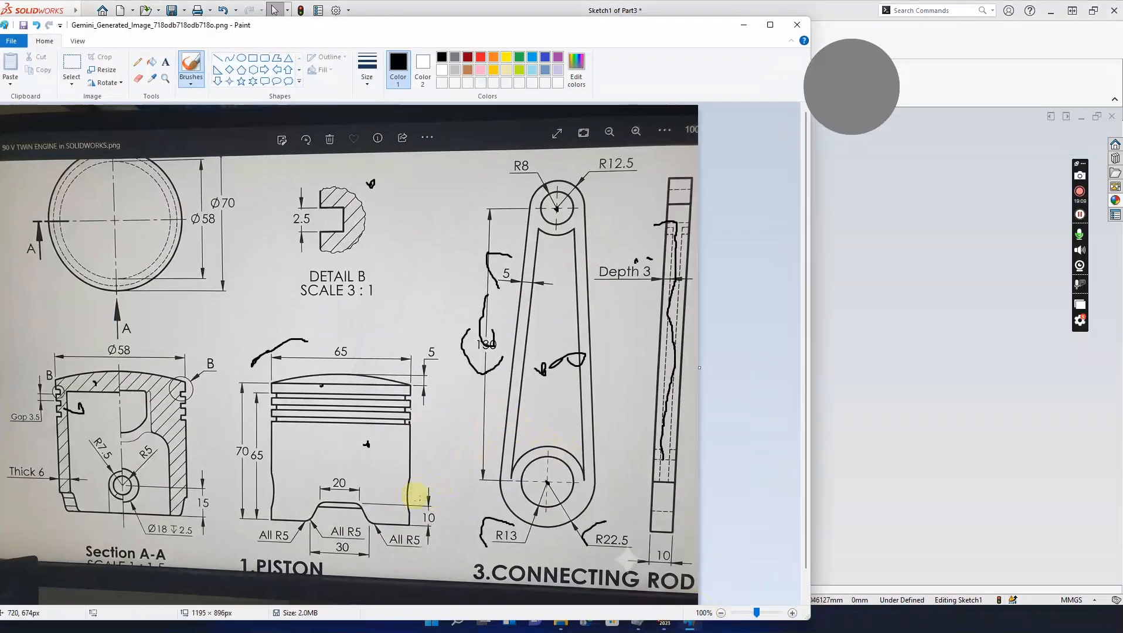
Step: Try a tangent relation between the crown arc and its adjoining line, then undo it
left_click(747, 27)
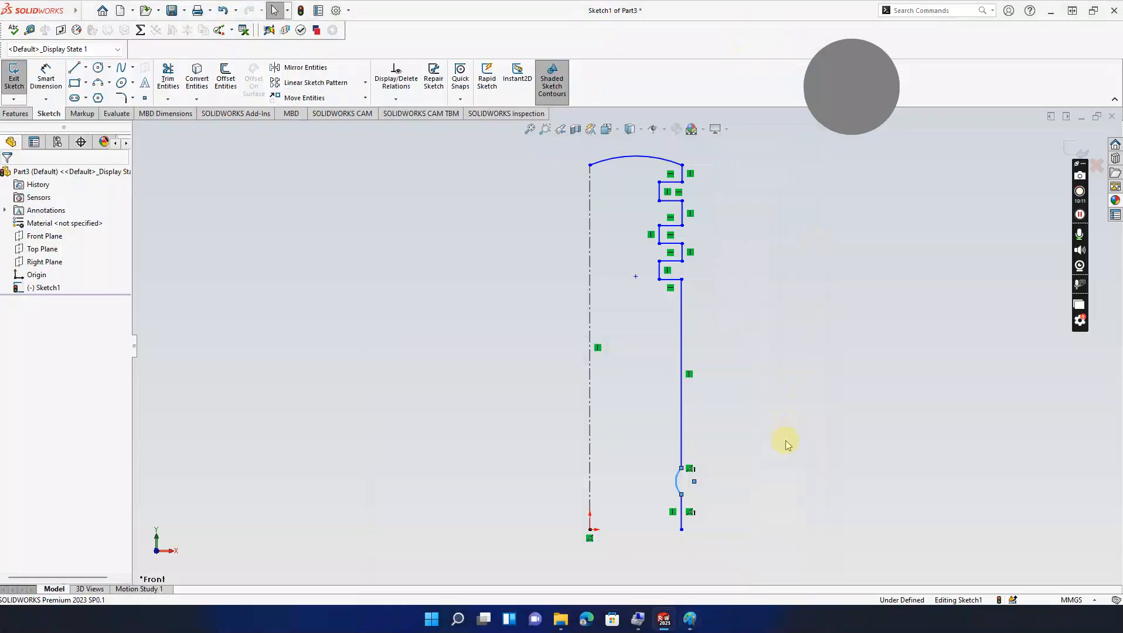
left_click(668, 161)
left_click(683, 176, "ctrl")
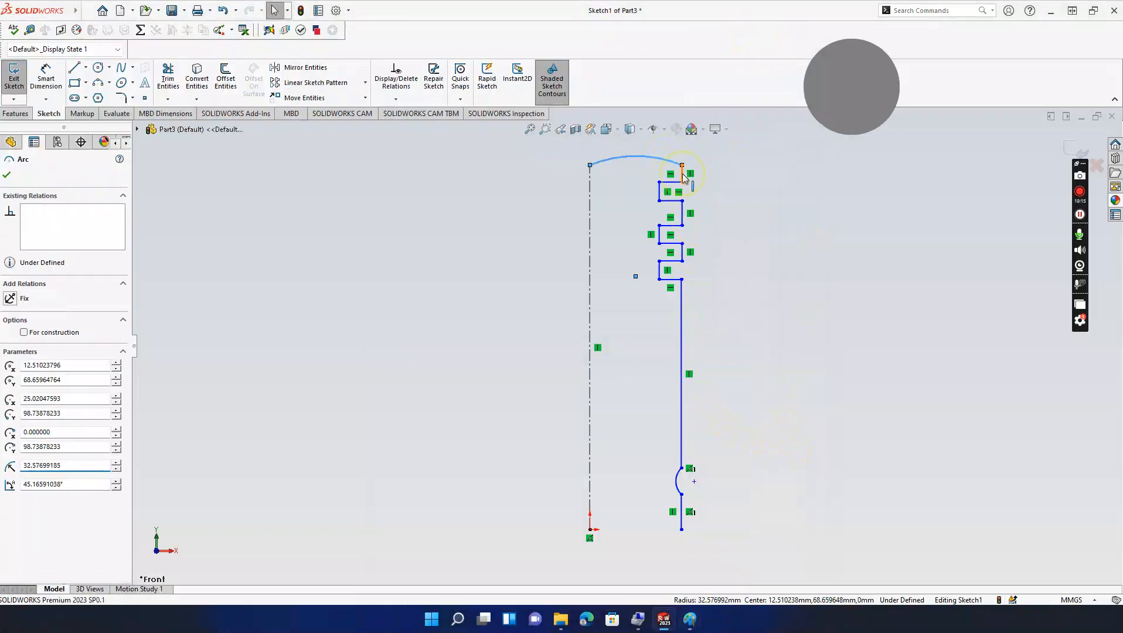
left_click(9, 364)
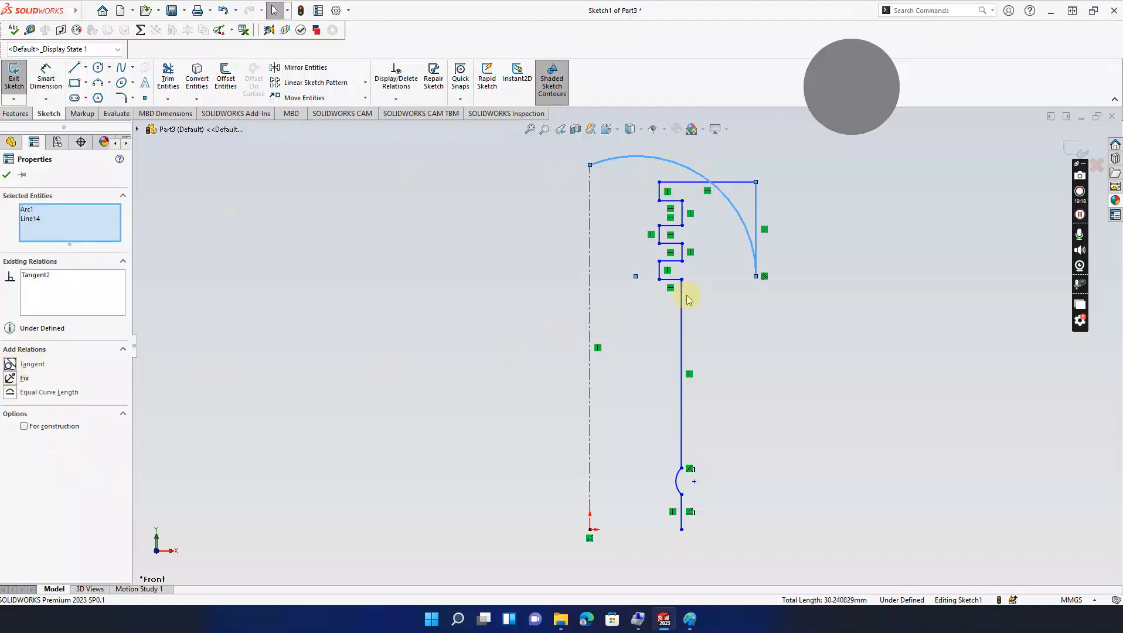
key("ctrl+z")
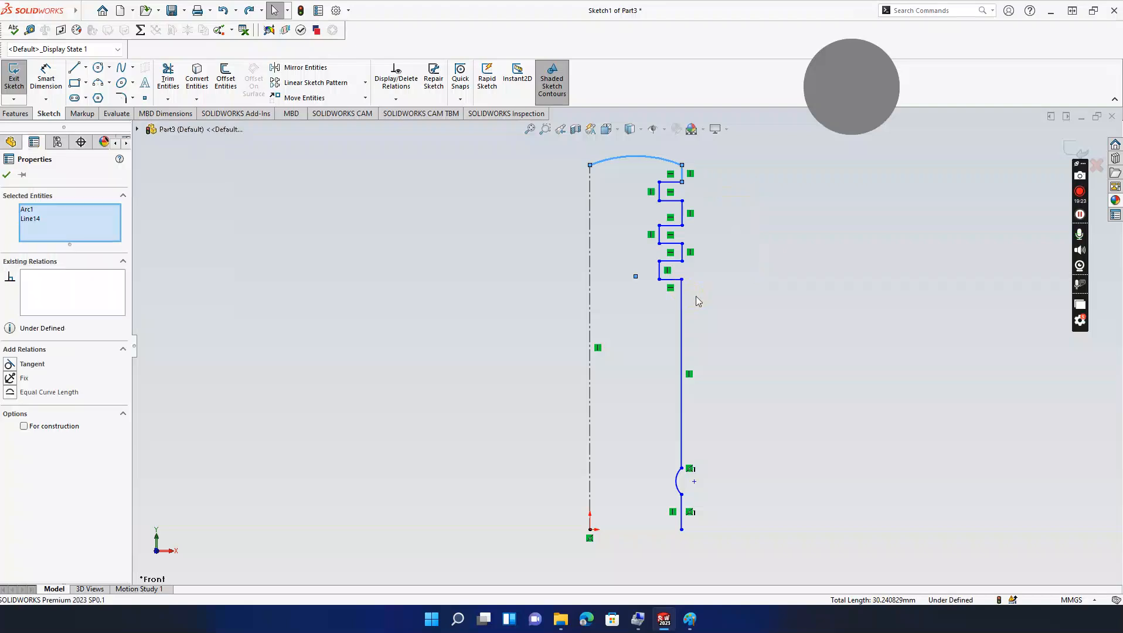
left_click(733, 260)
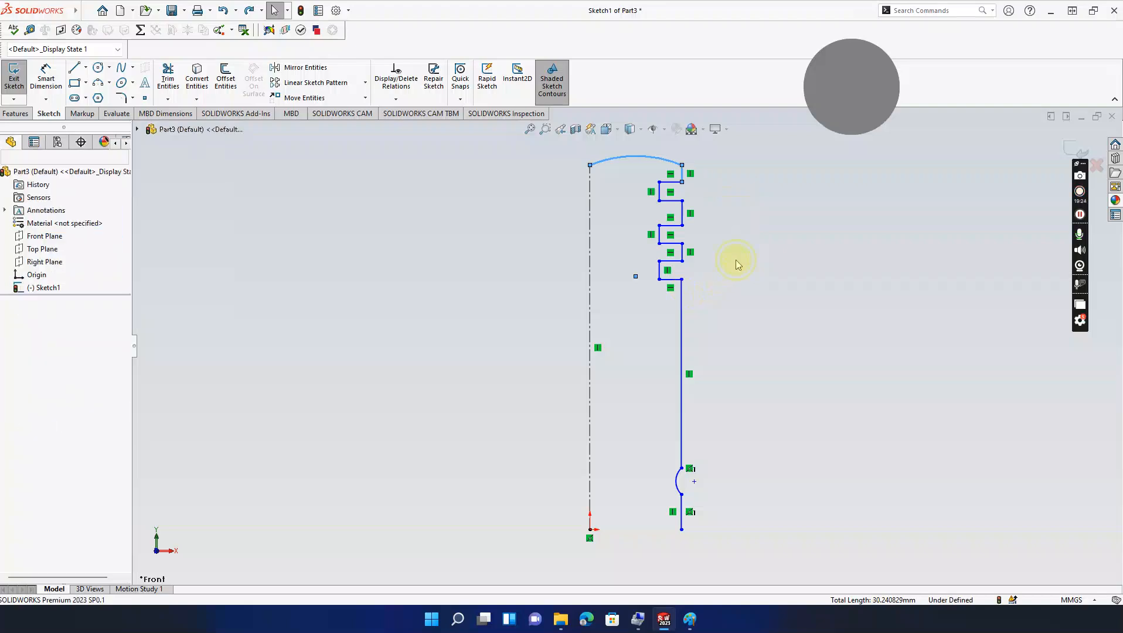
Step: Make the five horizontal groove lines parallel
left_click(671, 182)
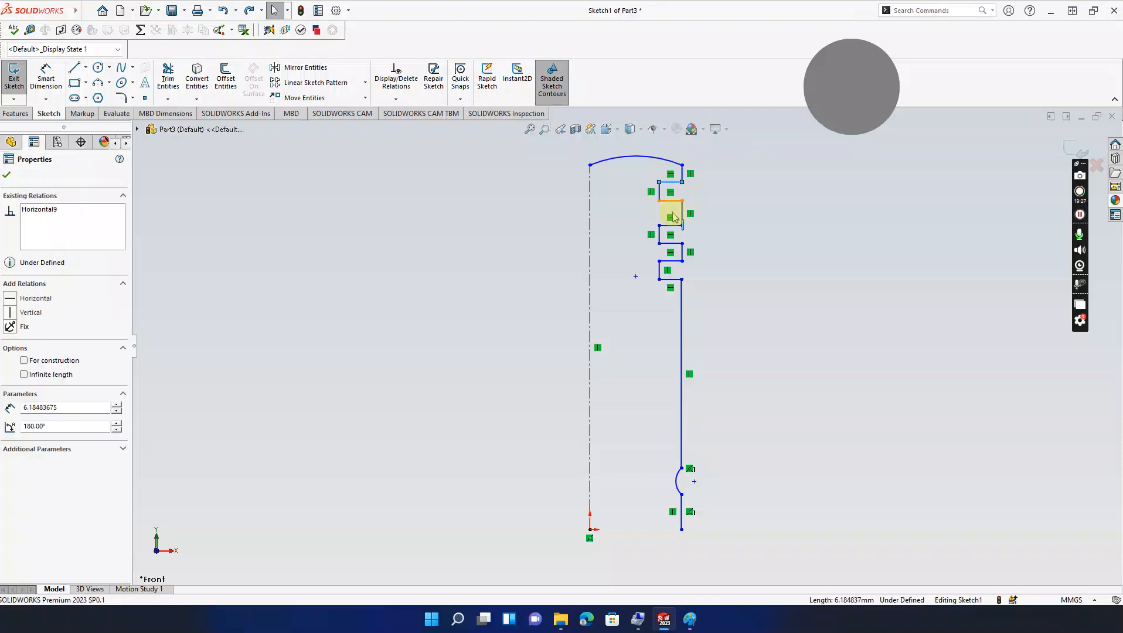
left_click(673, 207, "ctrl")
left_click(672, 227, "ctrl")
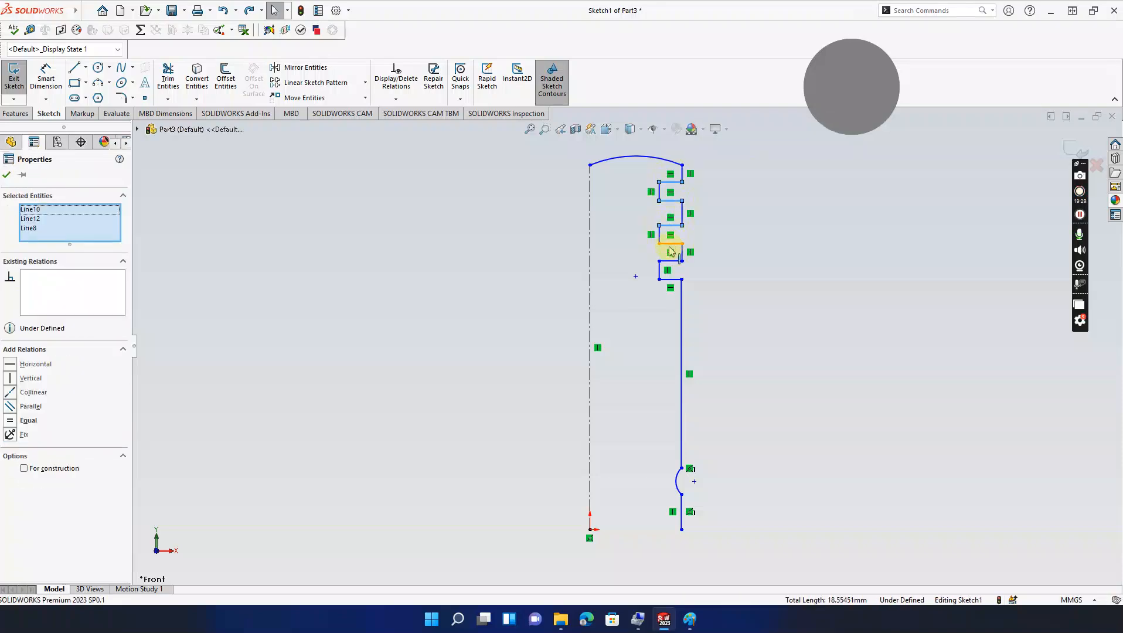
left_click(671, 245, "ctrl")
left_click(671, 281, "ctrl")
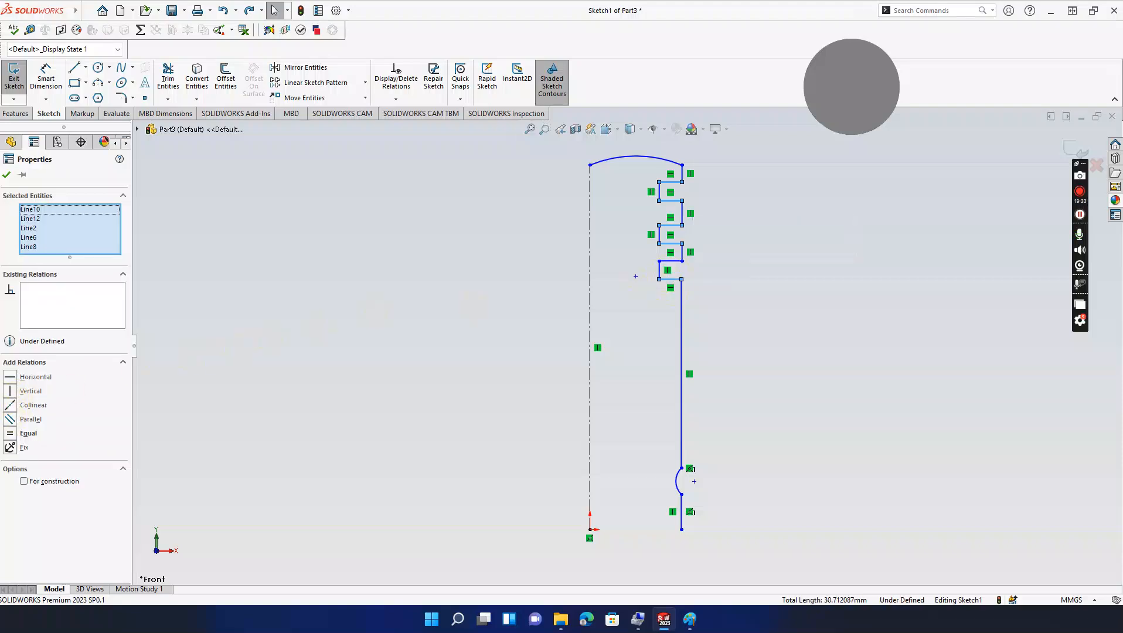
left_click(12, 419)
left_click(480, 337)
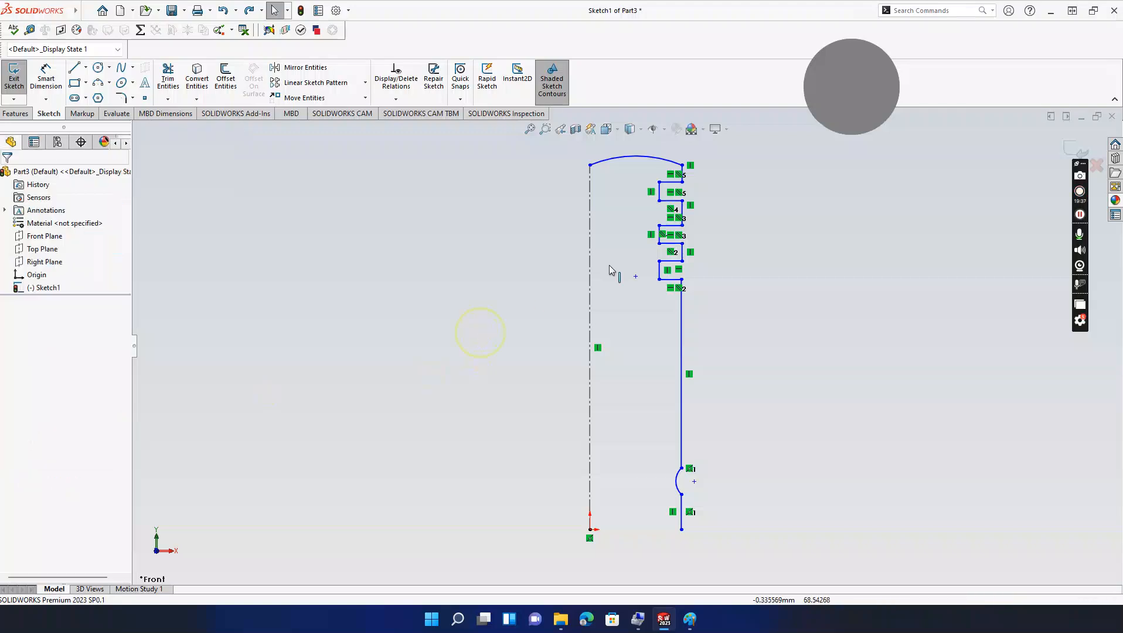
Step: Apply Equal relations to two sets of short vertical groove sides
left_click(660, 193)
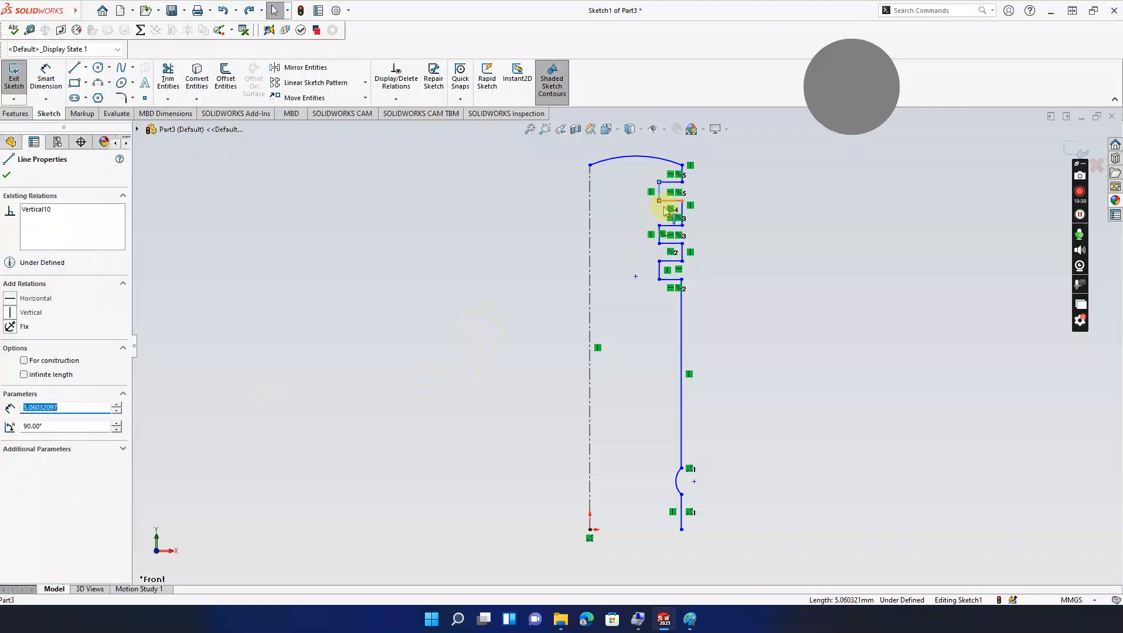
left_click(682, 216, "ctrl")
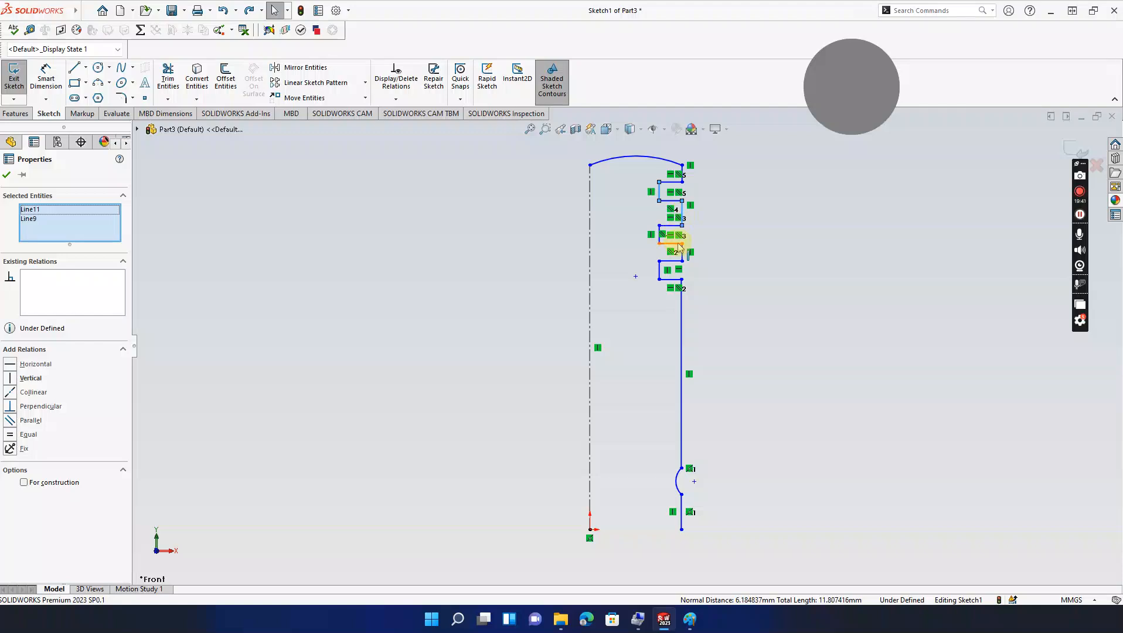
left_click(660, 273, "ctrl")
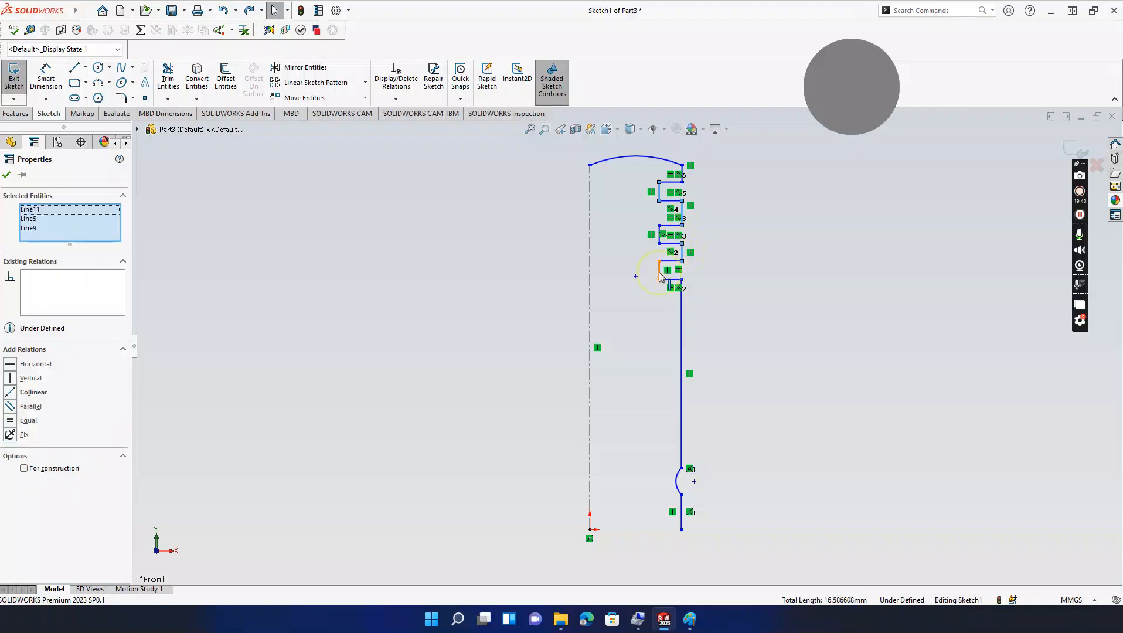
left_click(660, 274, "ctrl")
left_click(14, 425)
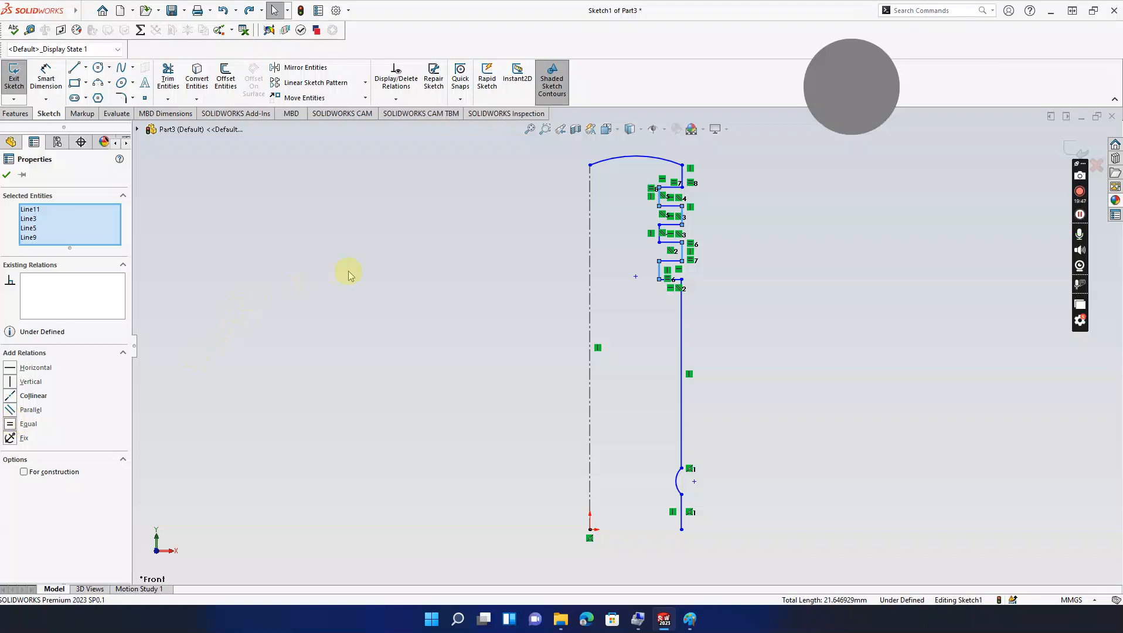
left_click(350, 275)
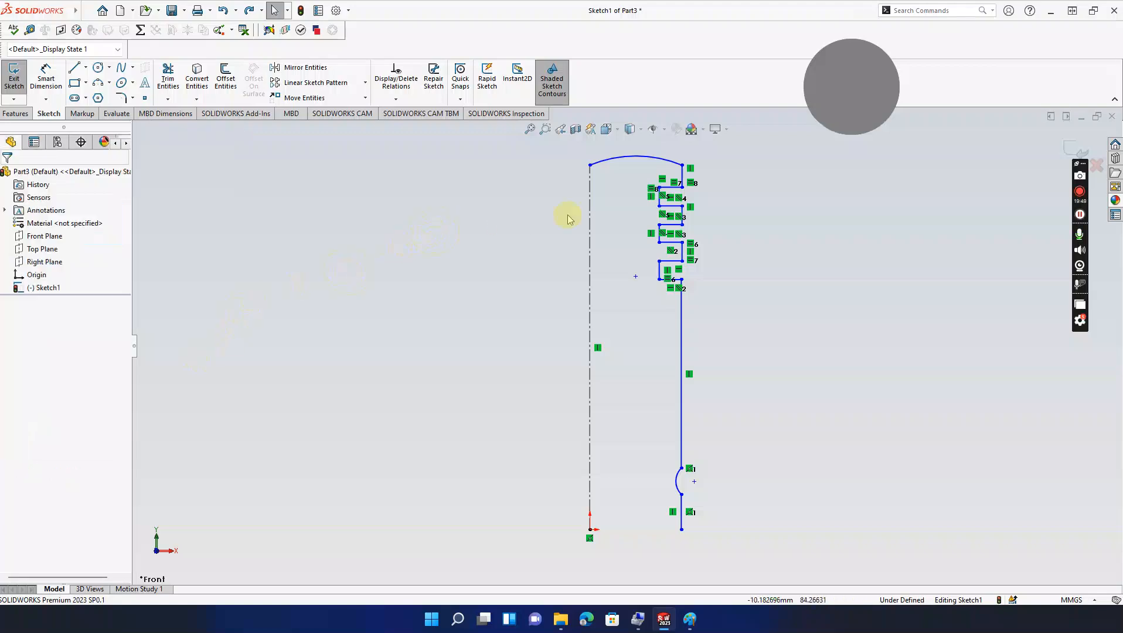
left_click(658, 198)
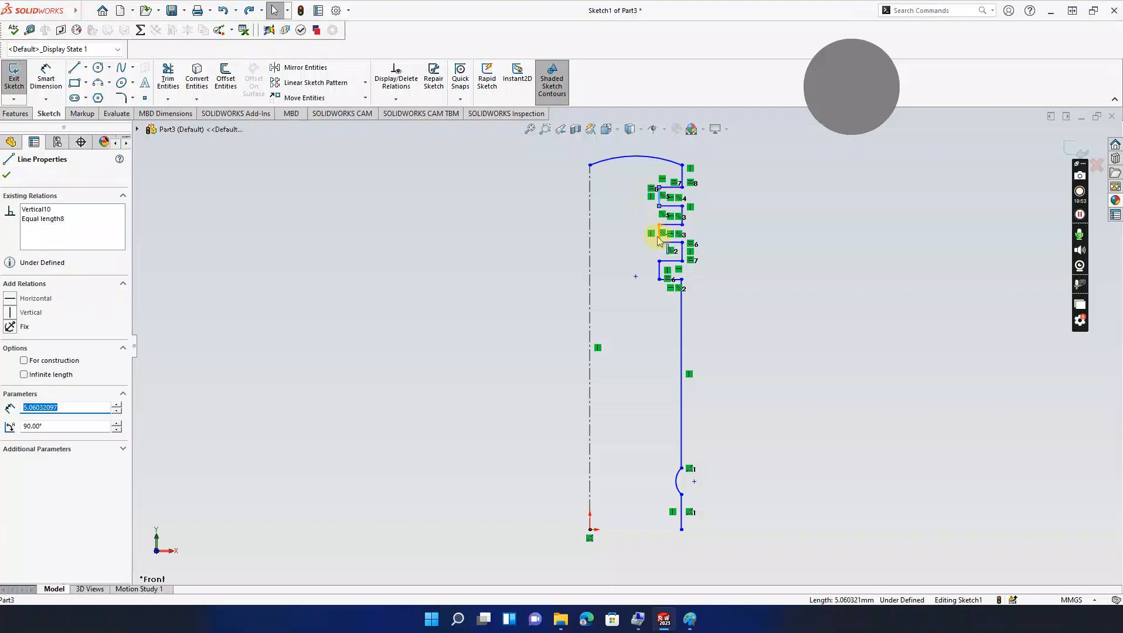
left_click(659, 235, "ctrl")
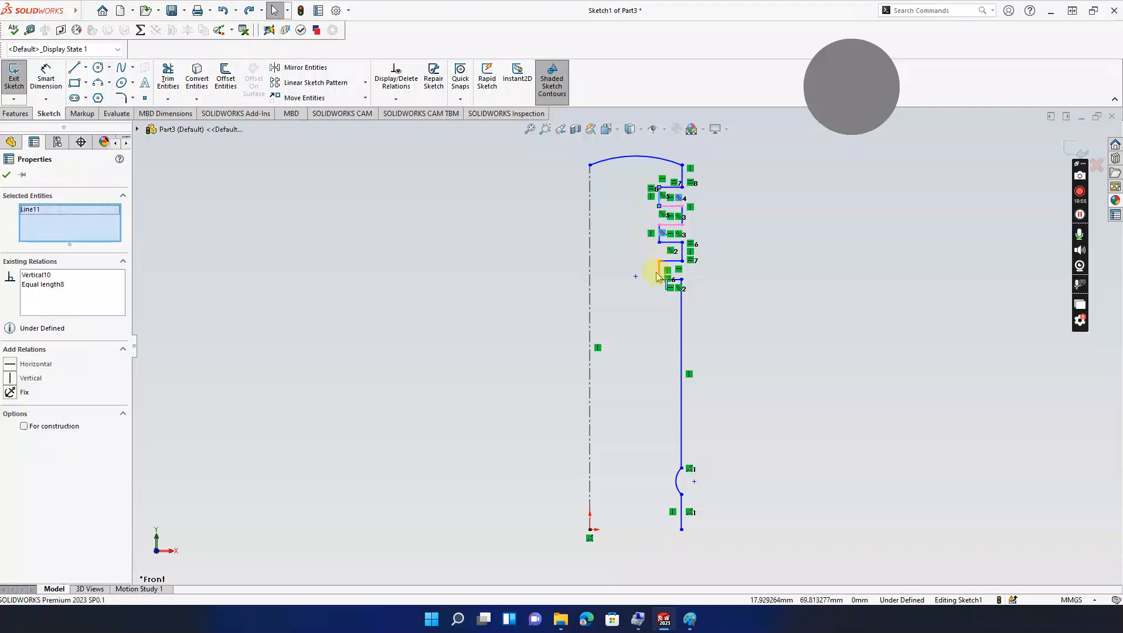
left_click(659, 244, "ctrl")
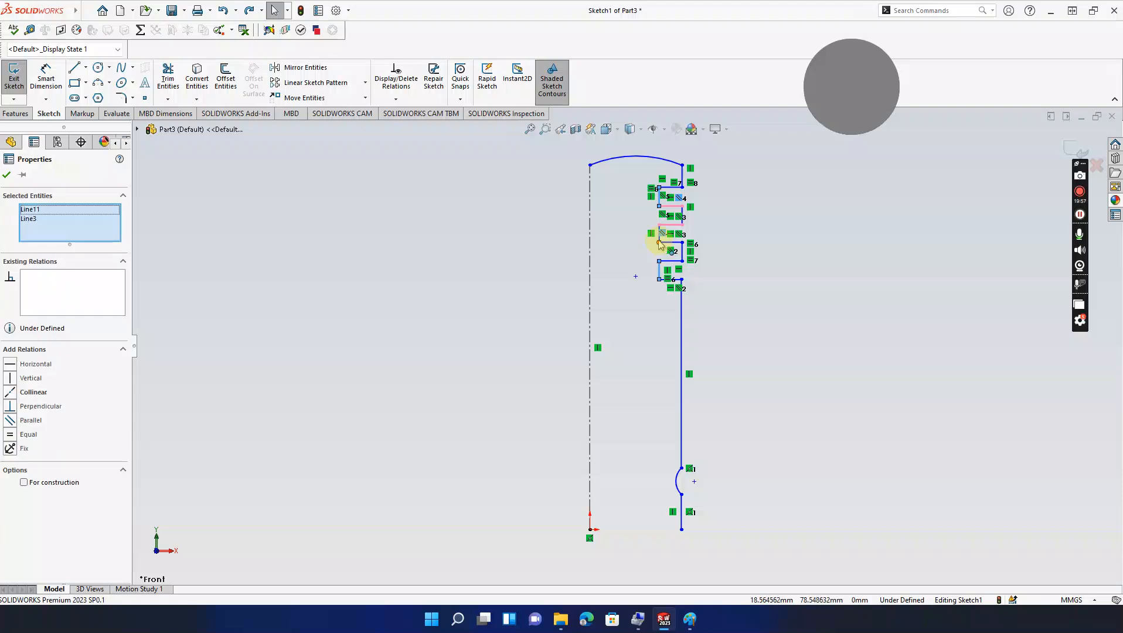
scroll(659, 242, "down", 3)
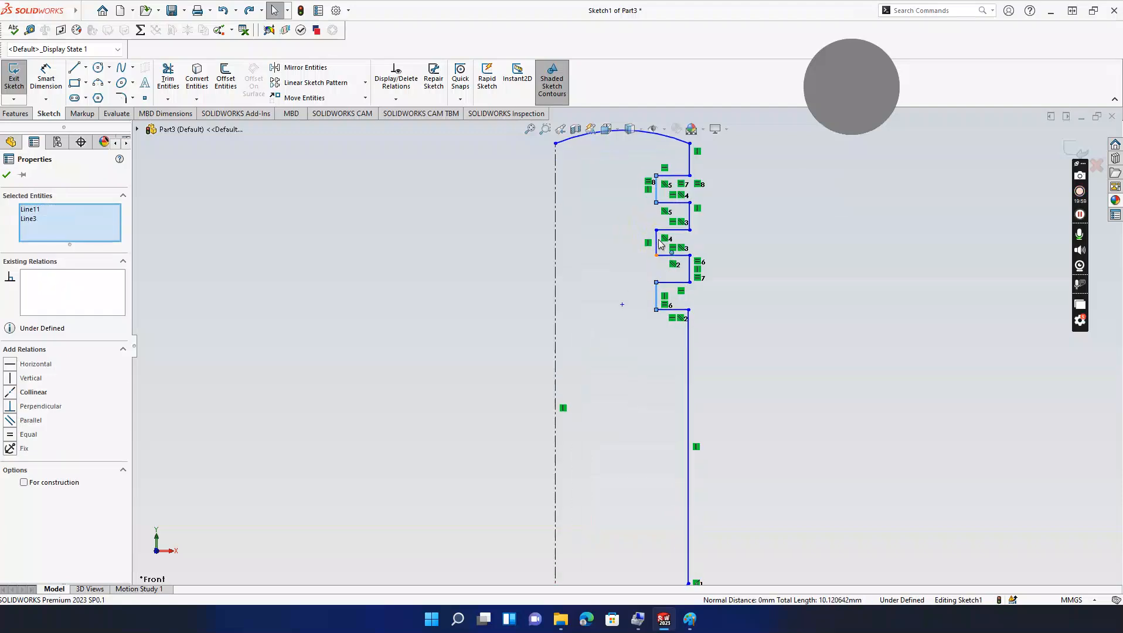
left_click(655, 255, "ctrl")
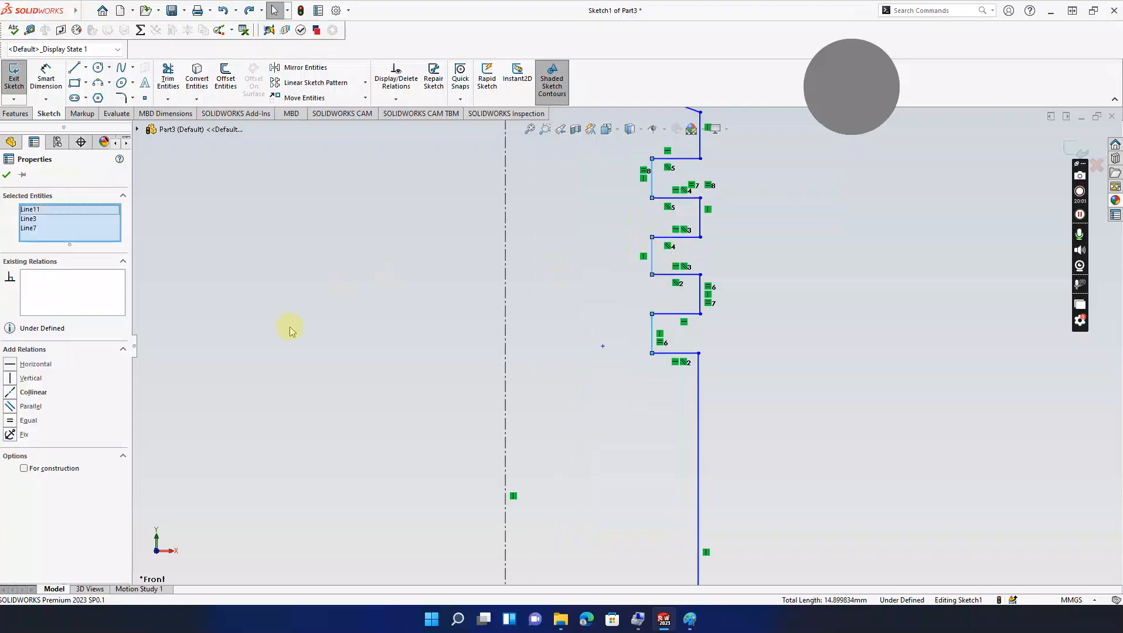
left_click(14, 420)
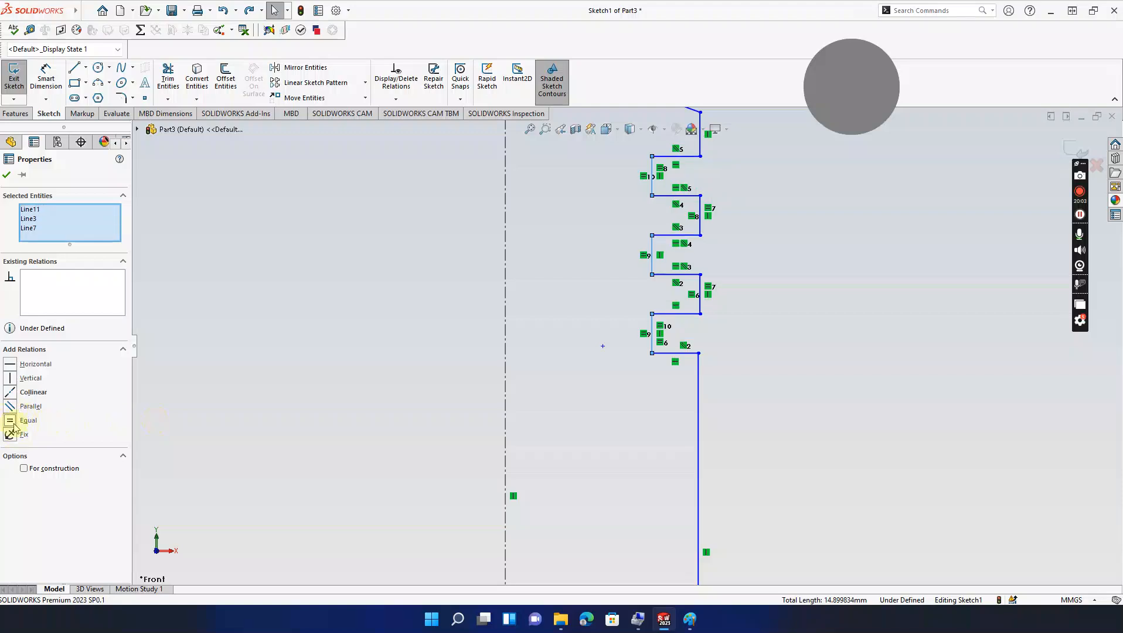
Step: Make the three ring-groove wall lines and the bottom outer wall line vertical
left_click(366, 288)
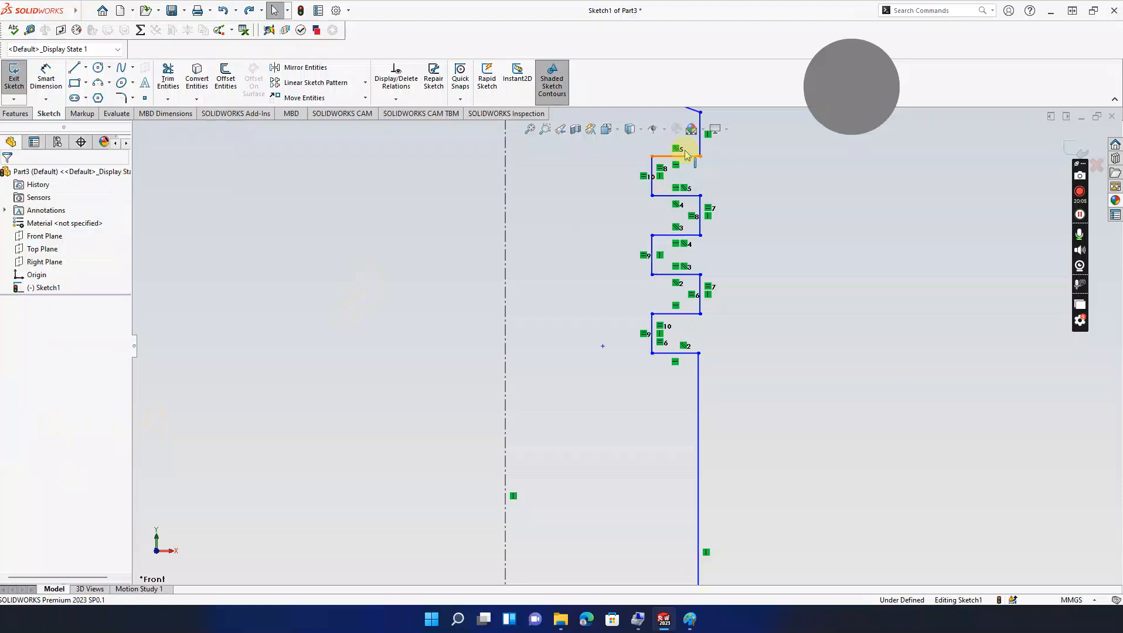
left_click(701, 140)
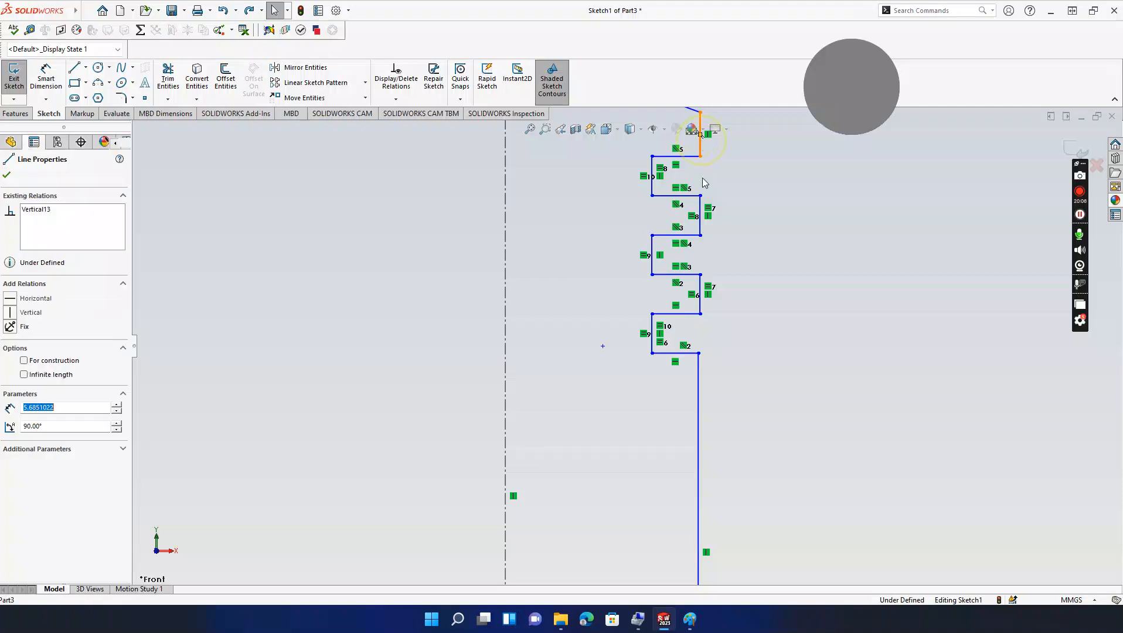
left_click(701, 215, "ctrl")
left_click(698, 296, "ctrl")
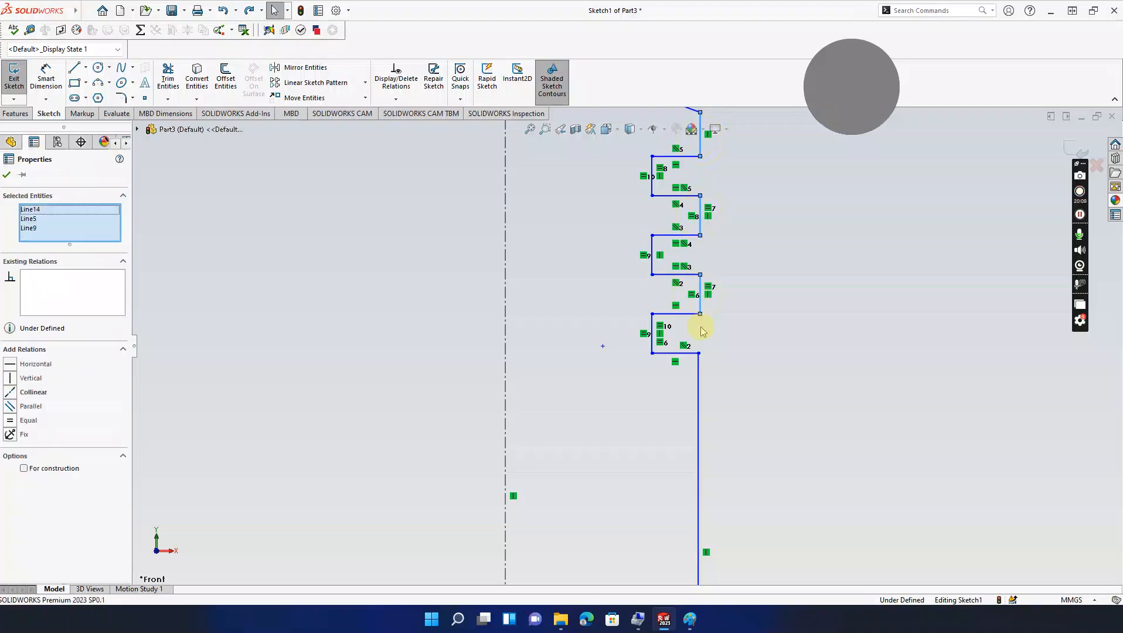
left_click(700, 370, "ctrl")
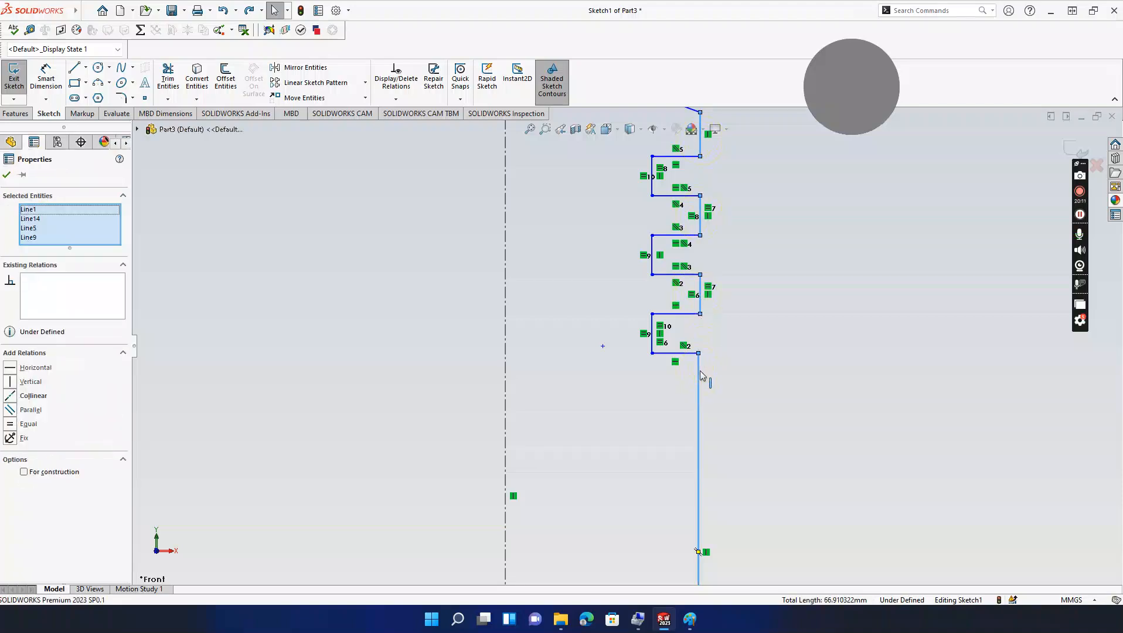
left_click(10, 382)
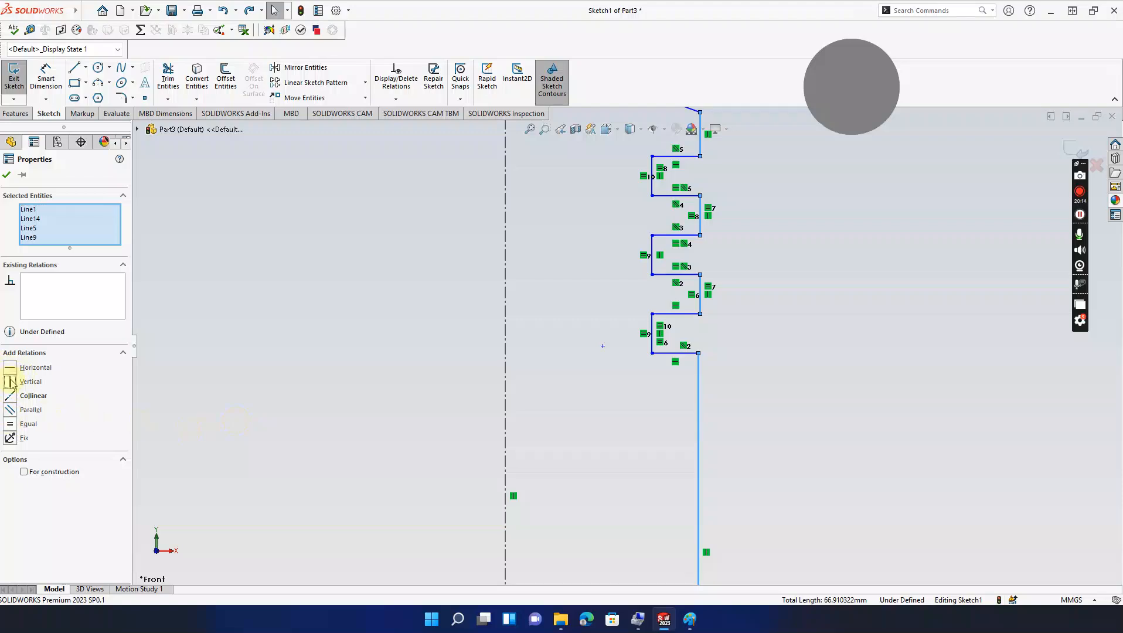
left_click(283, 256)
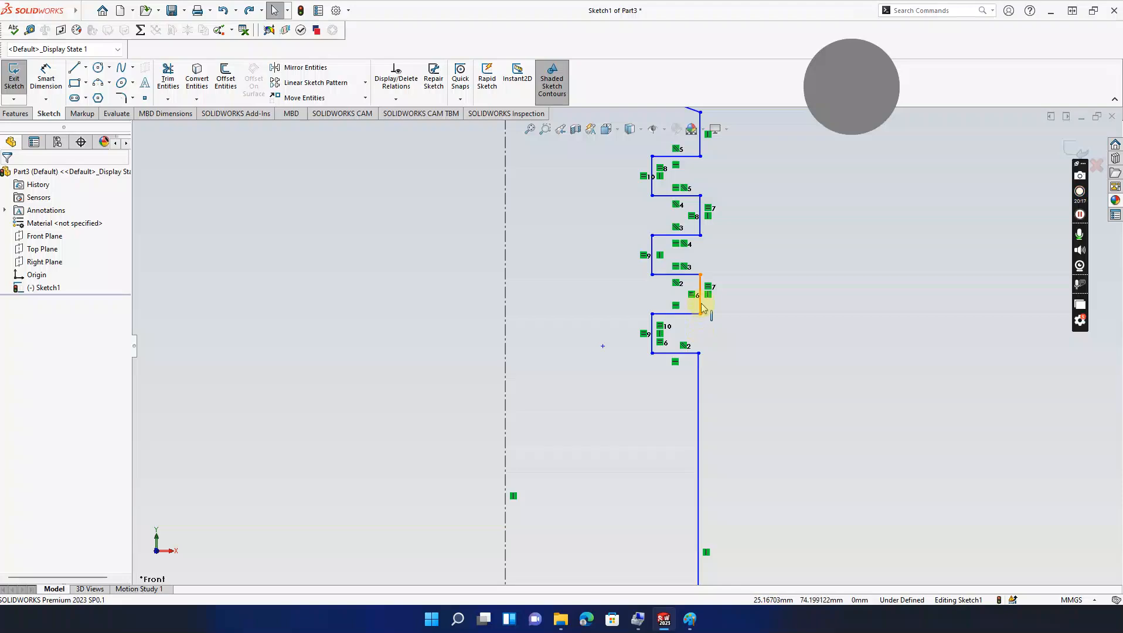
Step: Make the groove wall lines equal length and bring the whole profile into view
left_click(702, 307)
left_click(701, 223, "ctrl")
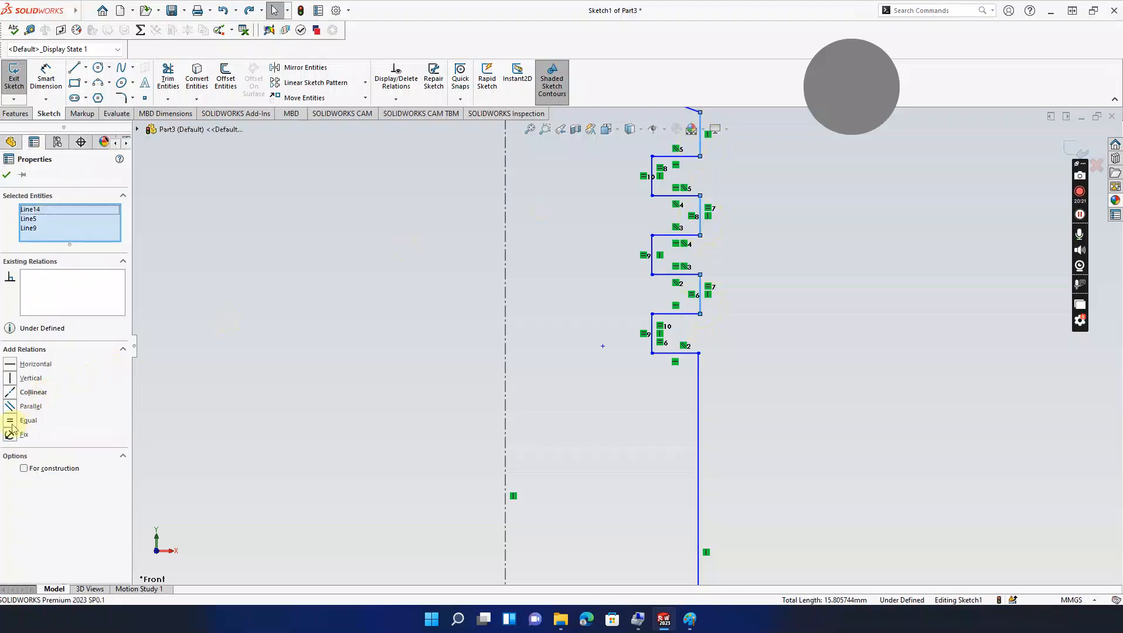
left_click(10, 421)
left_click(230, 323)
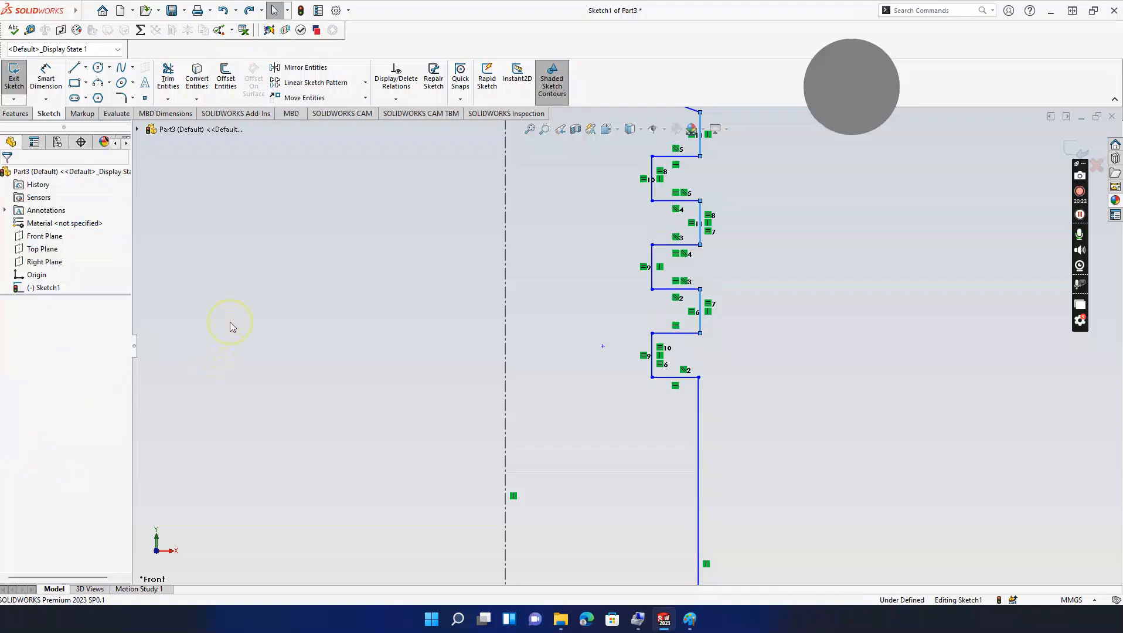
scroll(346, 310, "up", 4)
middle_click_drag(353, 317, 379, 218, "ctrl")
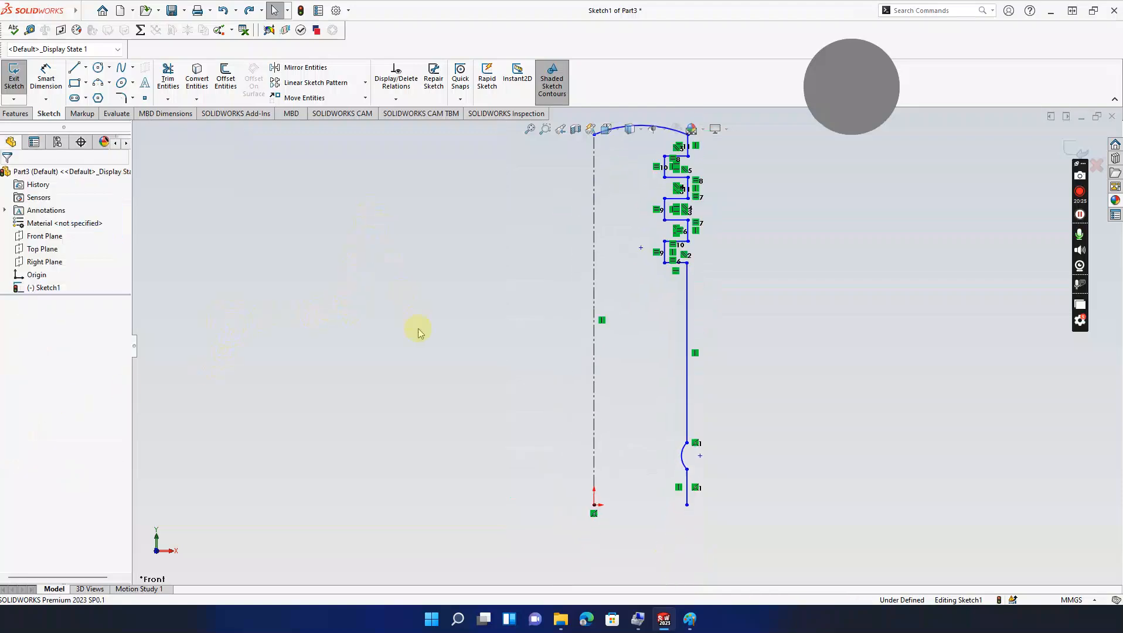
Step: Draw a horizontal base line about 12.3 mm inward from the outer wall's bottom end
left_click(690, 619)
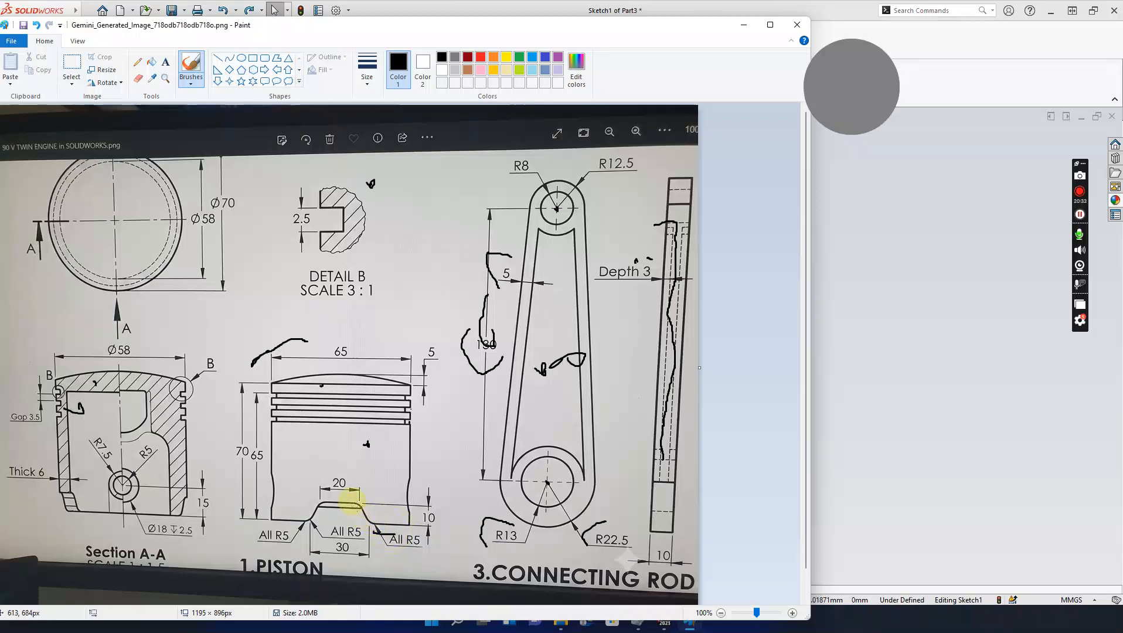
left_click(744, 25)
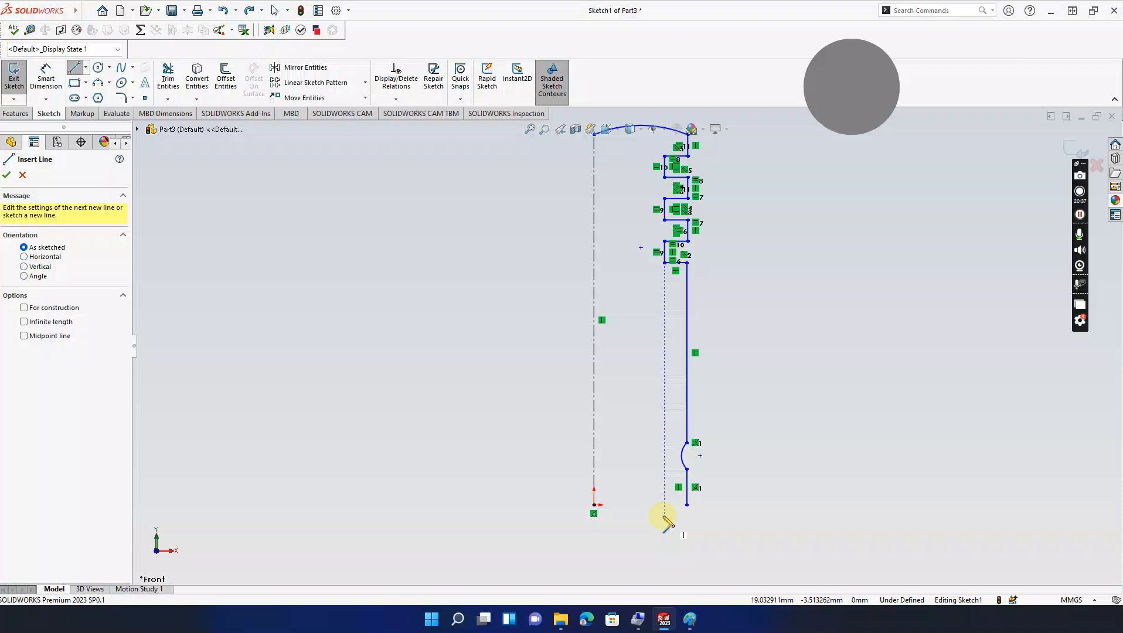
left_click(687, 505)
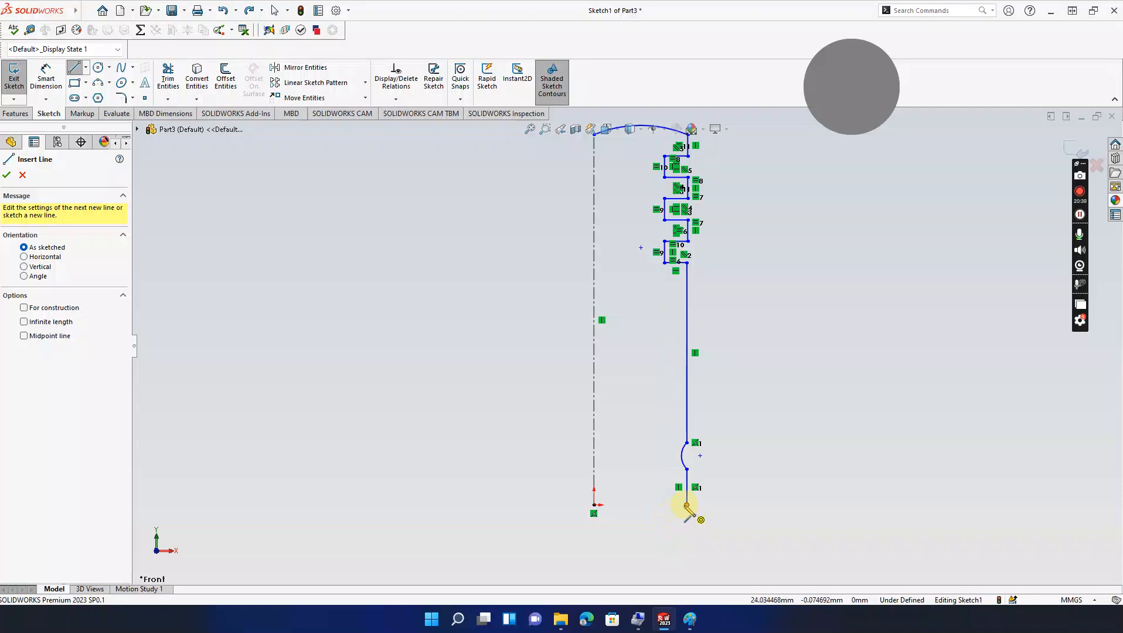
left_click(687, 505)
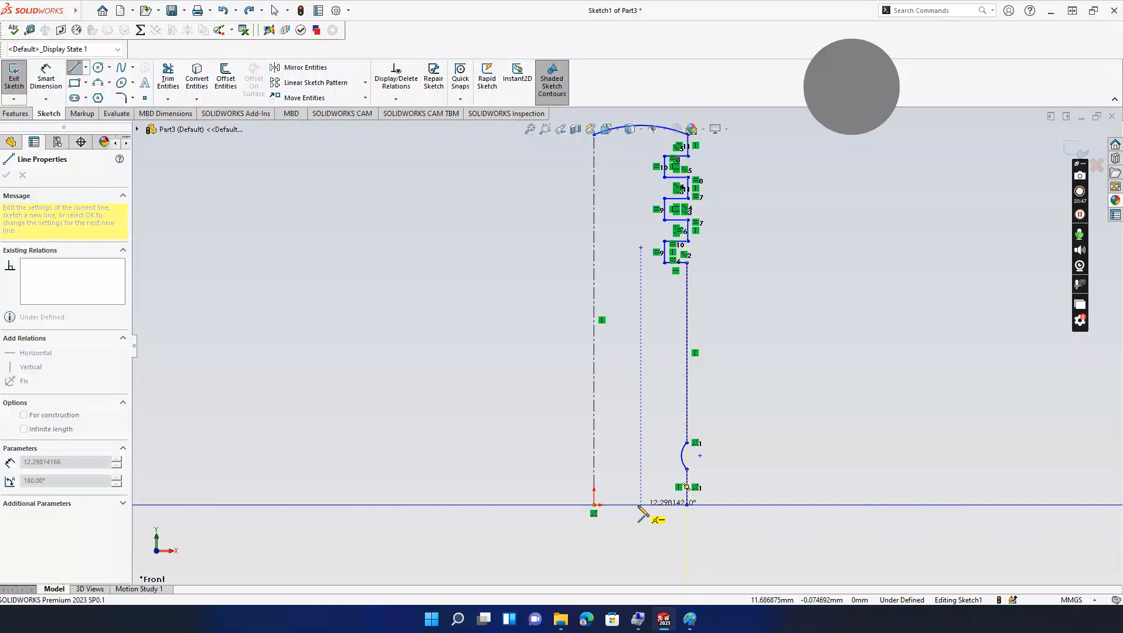
left_click(641, 505)
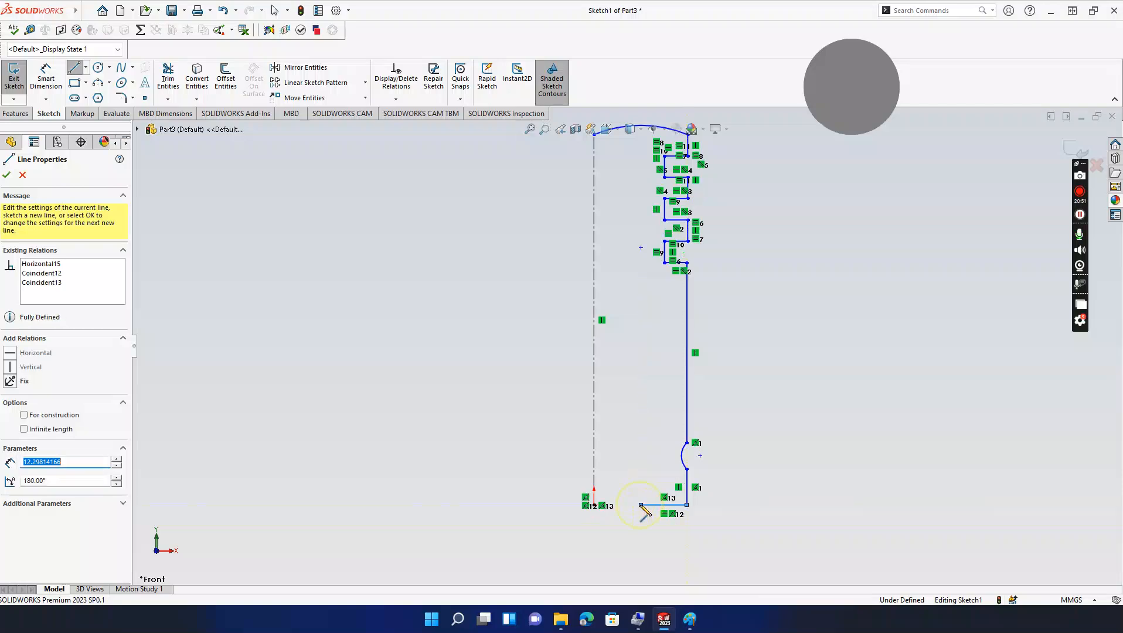
key("Escape")
key("Escape")
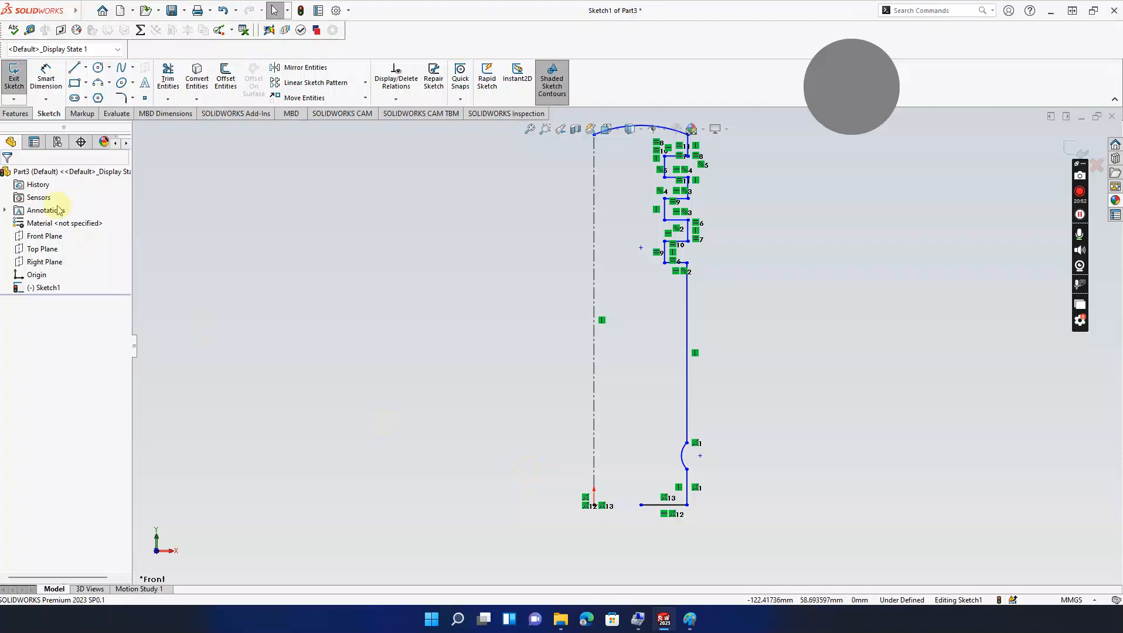
Step: Draw a small 3-point arc curving upward from the base line's inner end, redoing the first attempt
left_click(101, 85)
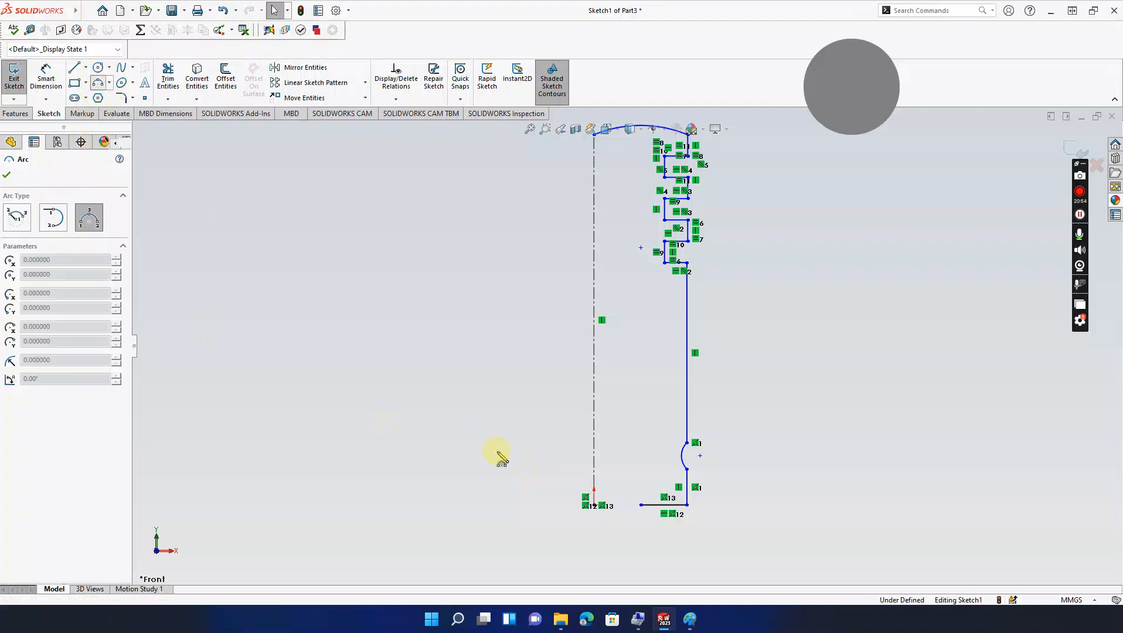
left_click(641, 505)
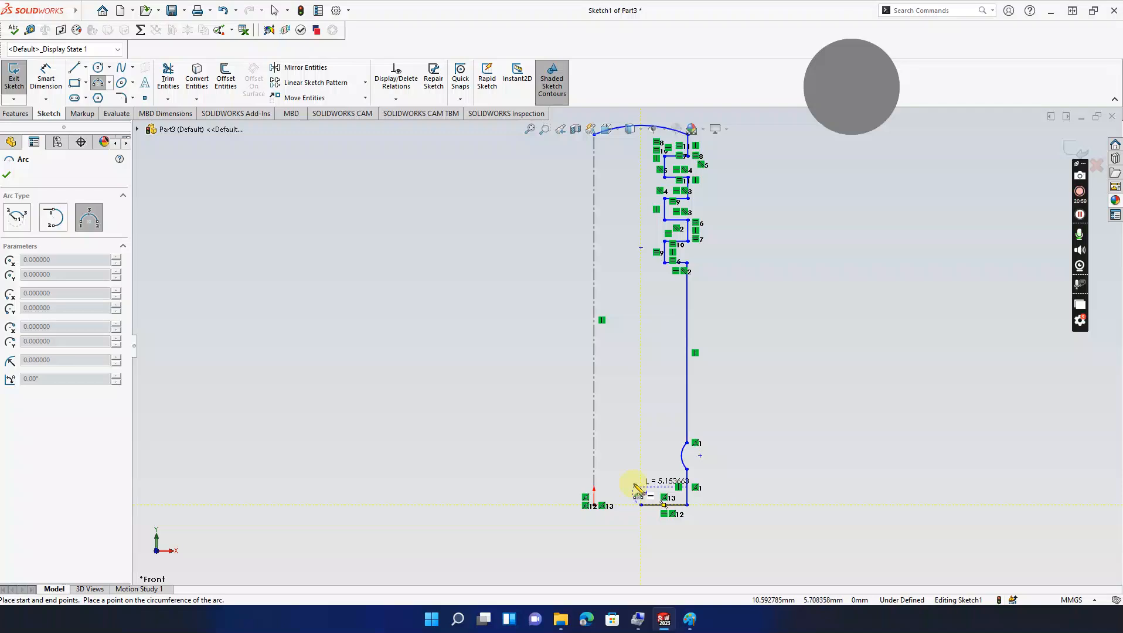
left_click(633, 484)
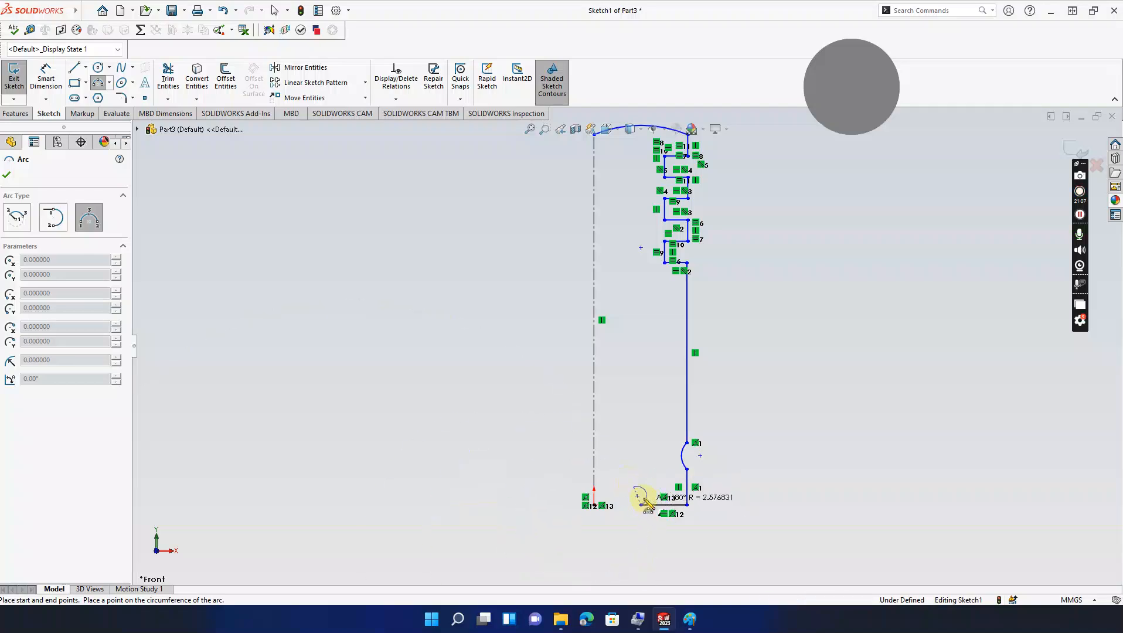
left_click(642, 498)
key("Escape")
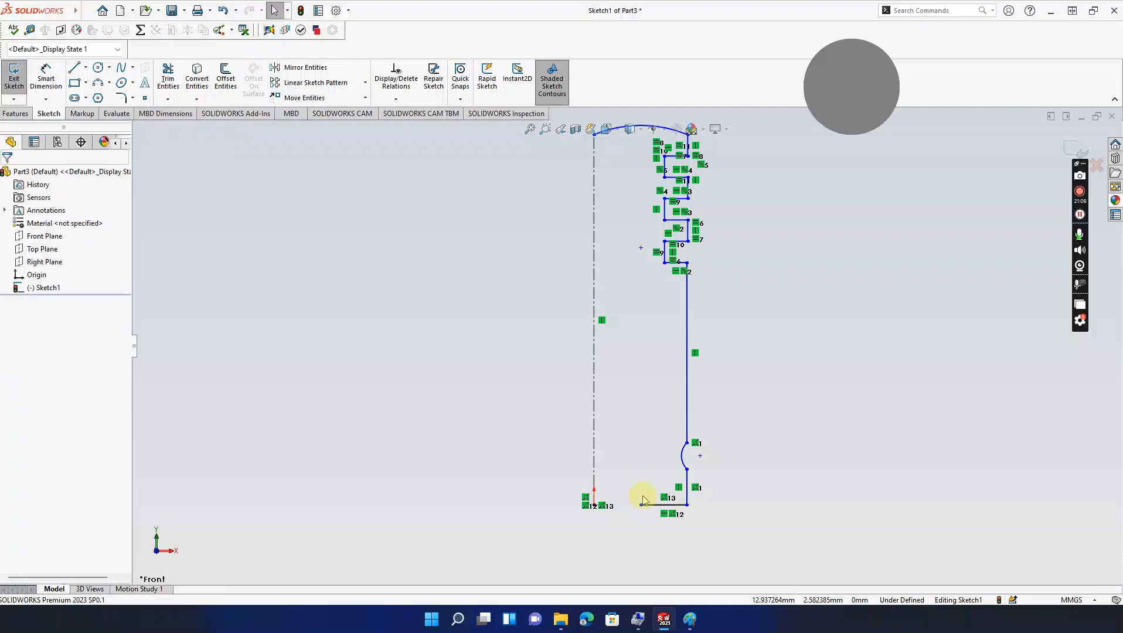
left_click(99, 83)
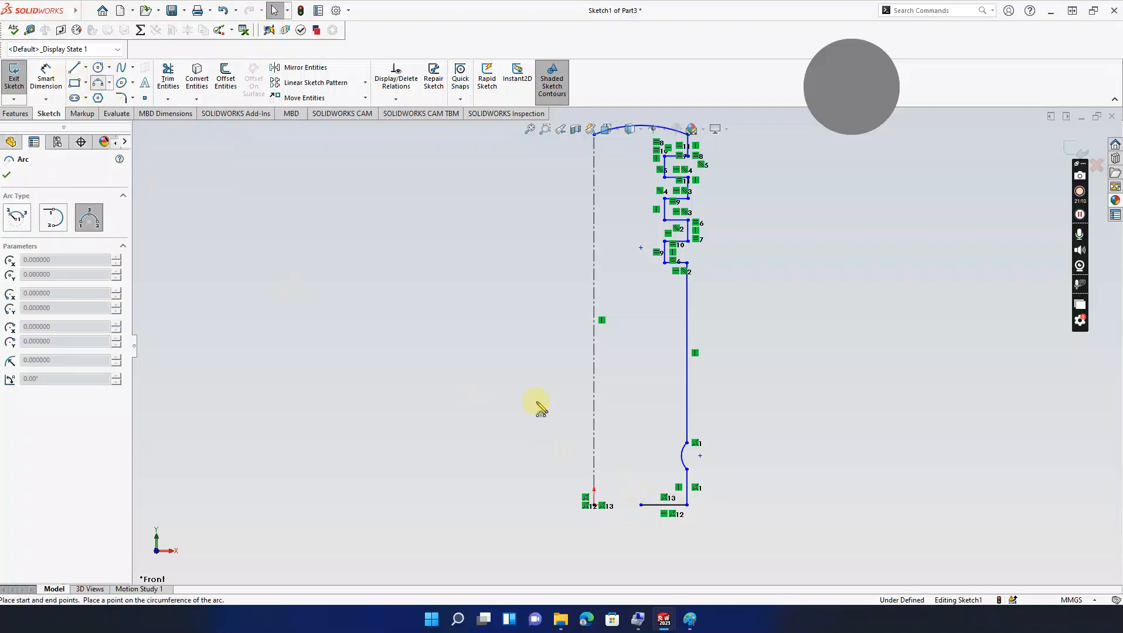
left_click(642, 506)
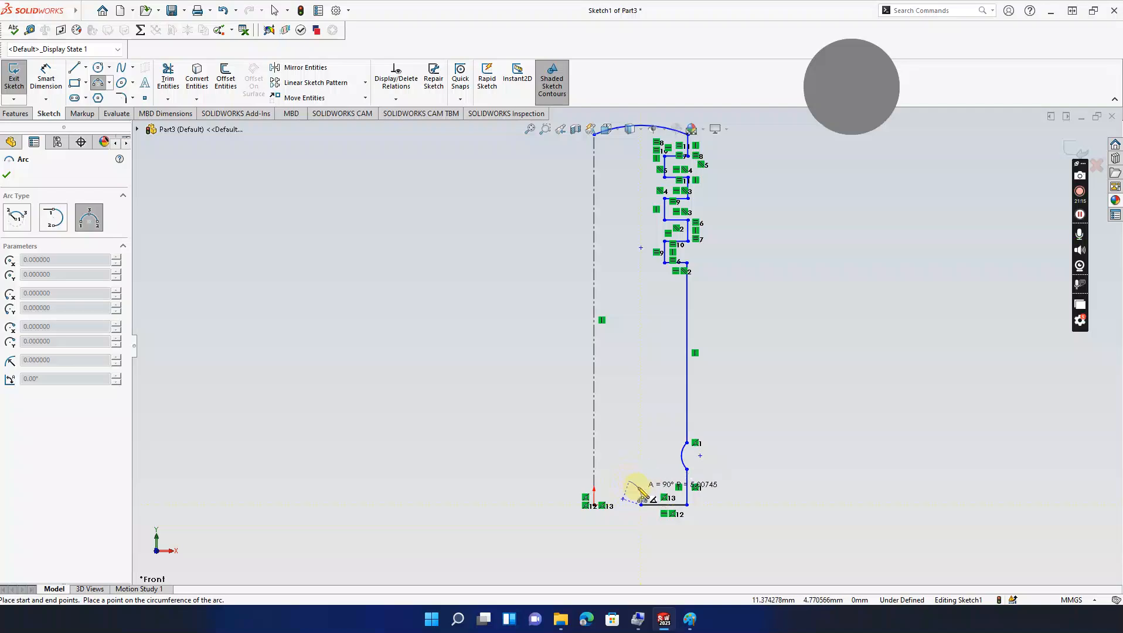
left_click(630, 485)
left_click(641, 497)
key("Escape")
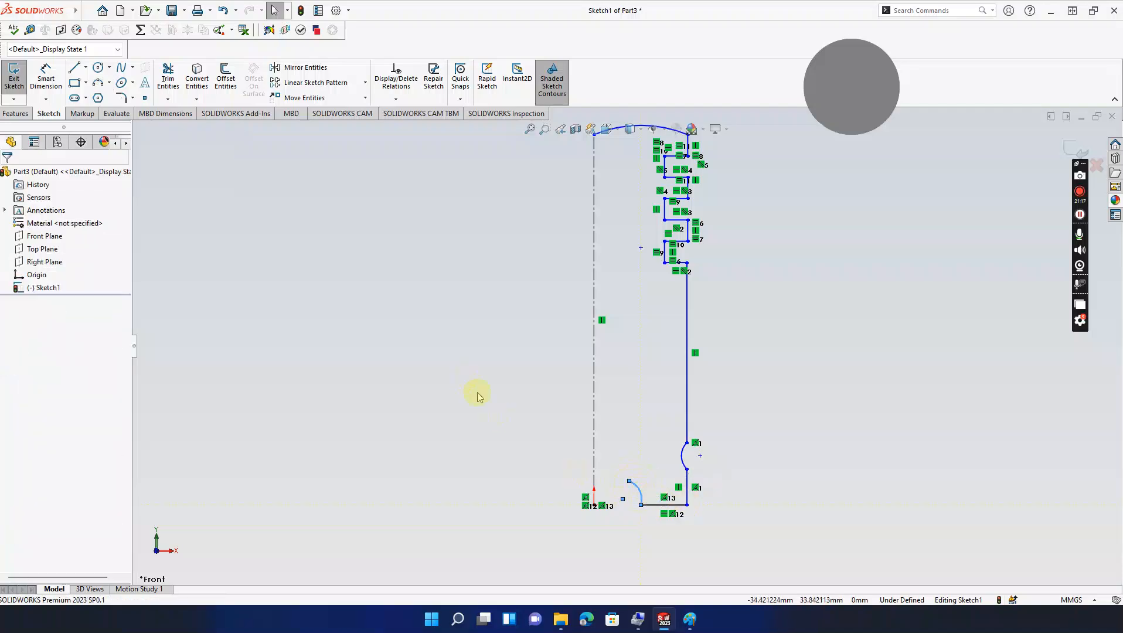
left_click(690, 619)
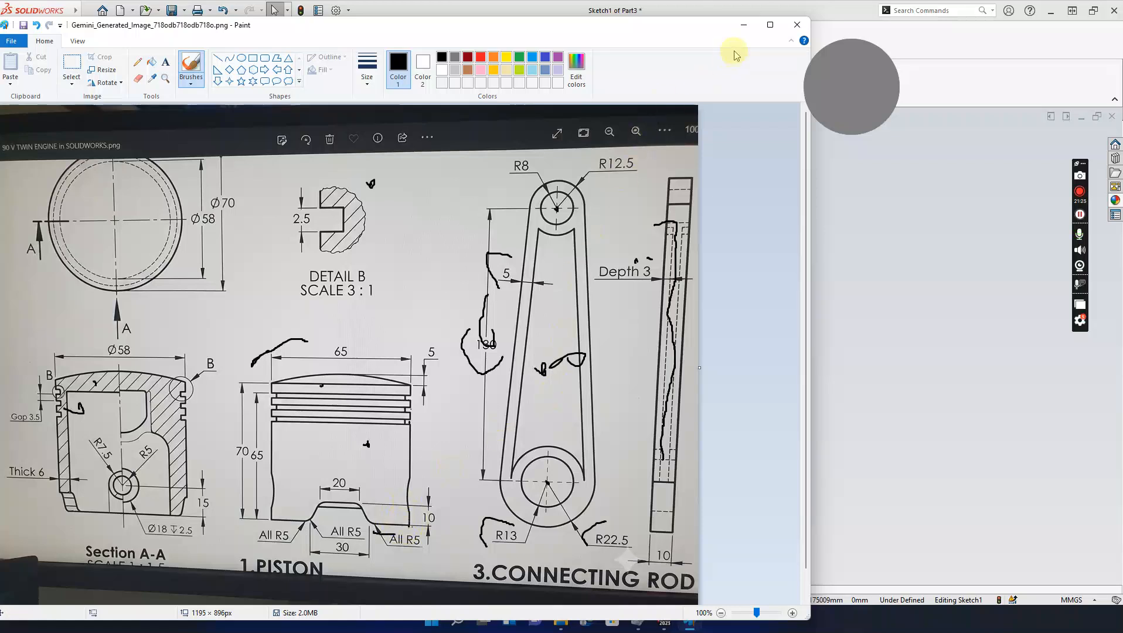
left_click(745, 26)
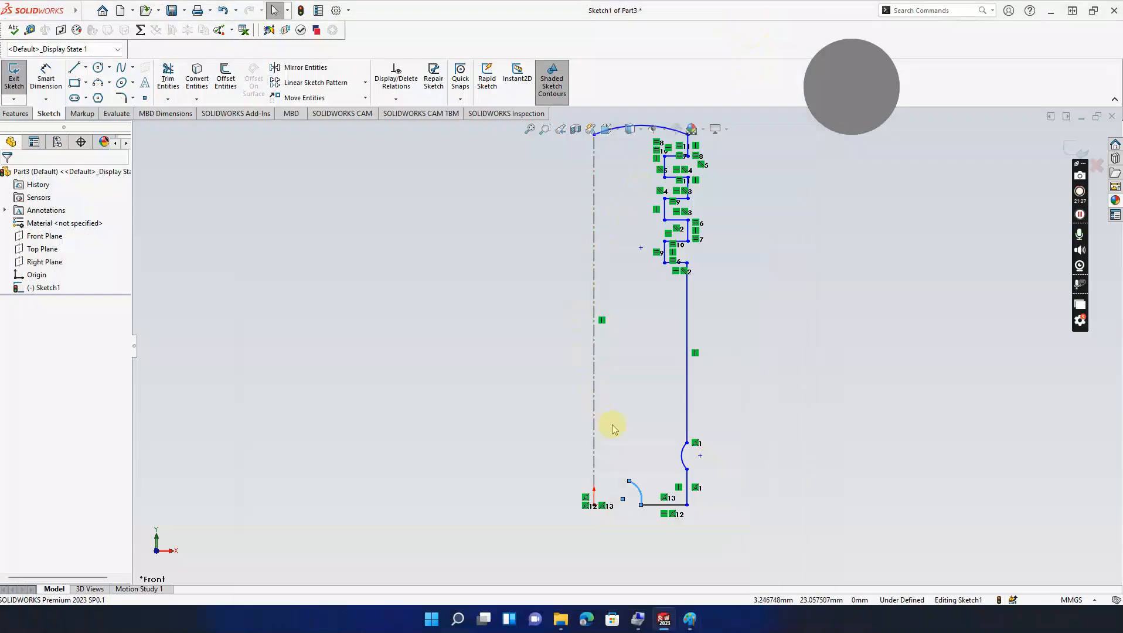
Step: Draw a horizontal line from the arc's upper end across to the centerline
left_click(76, 69)
left_click(629, 480)
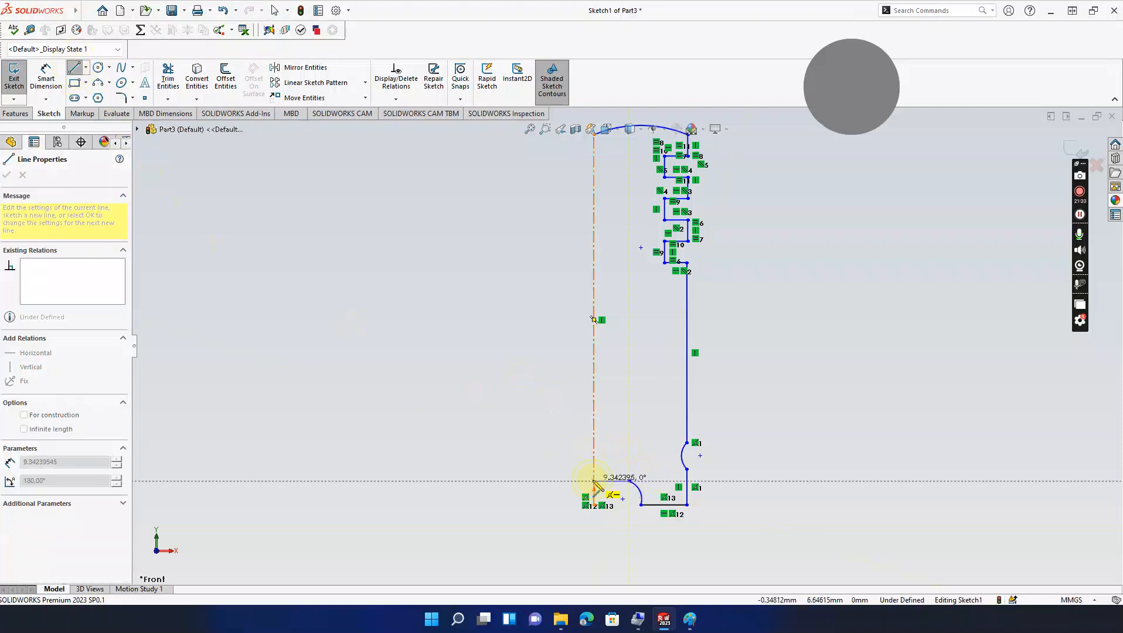
double_click(593, 480)
key("Escape")
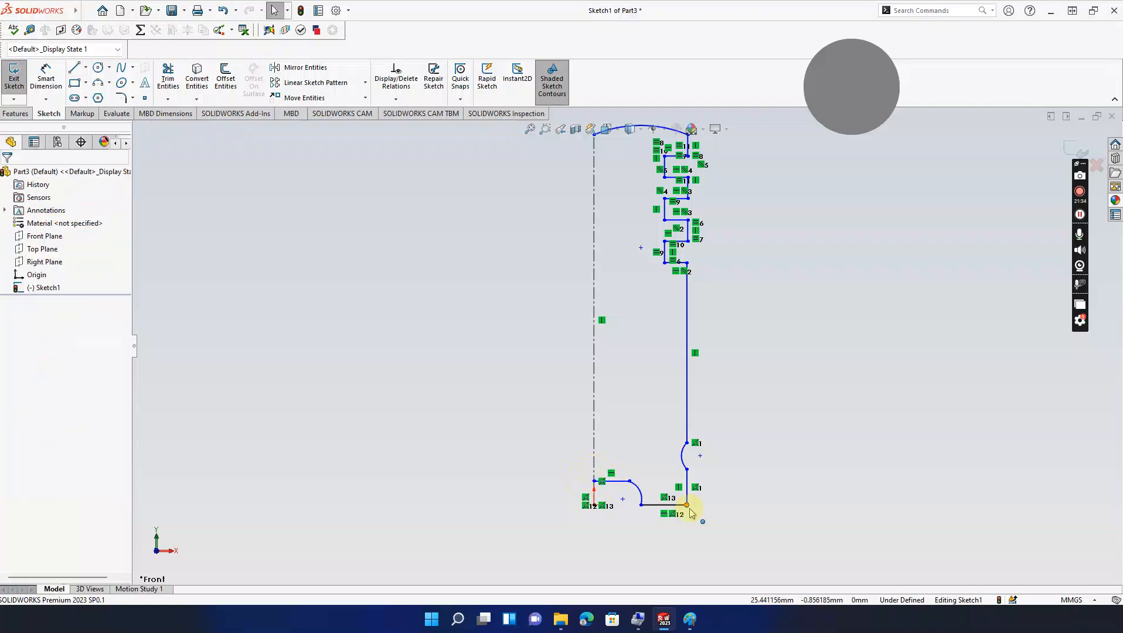
left_click(691, 620)
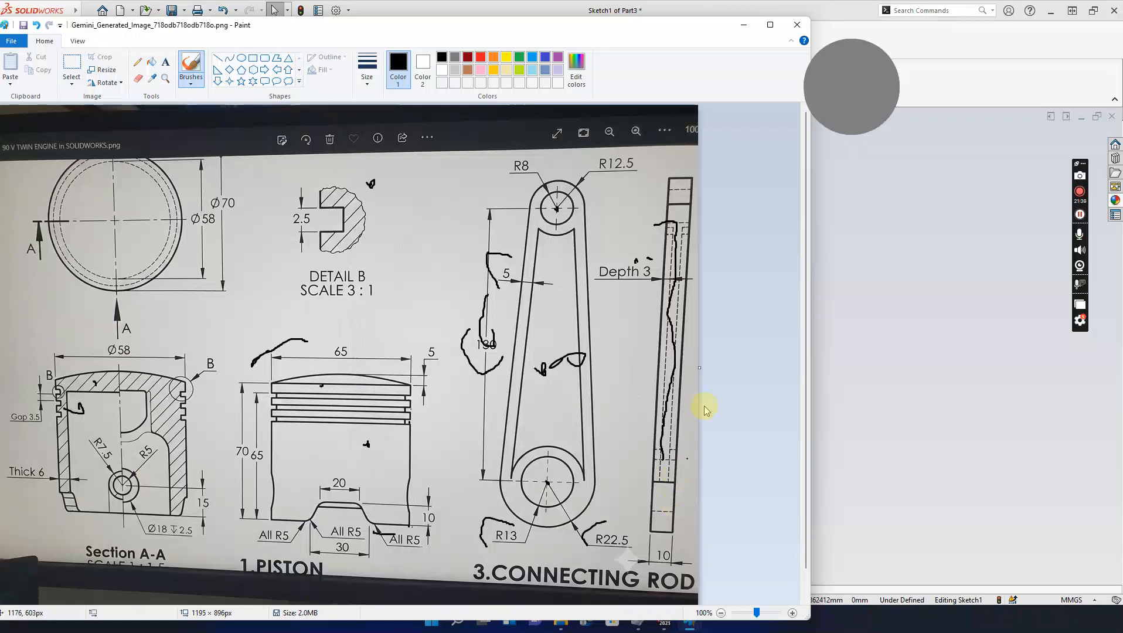
left_click(744, 28)
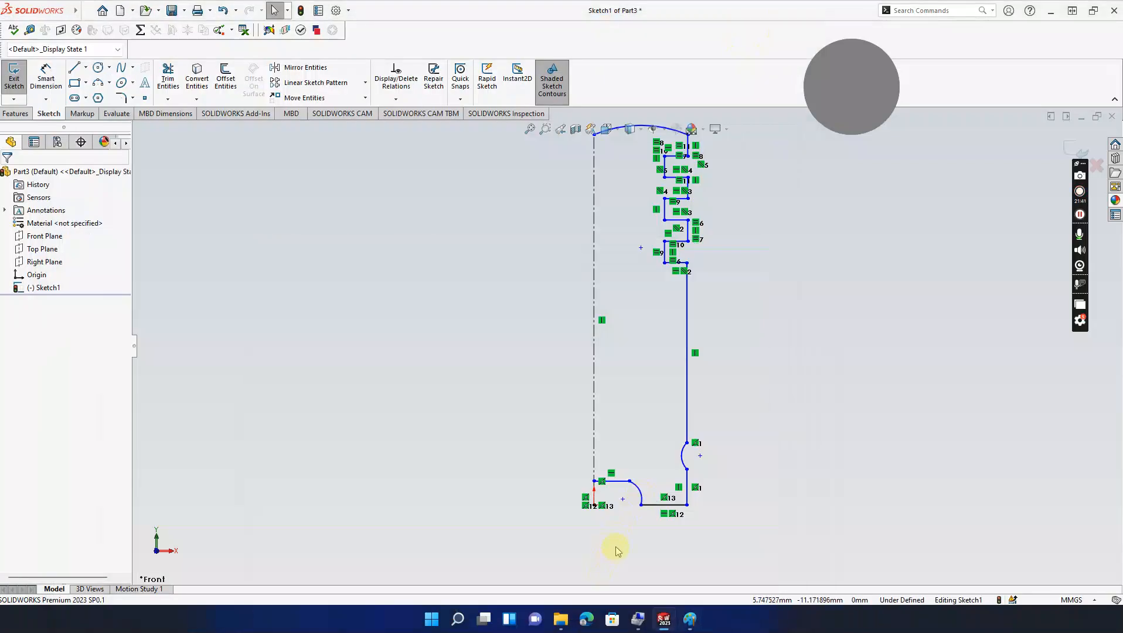
Step: Delete the bottom quarter arc and that short horizontal line
left_click(637, 490)
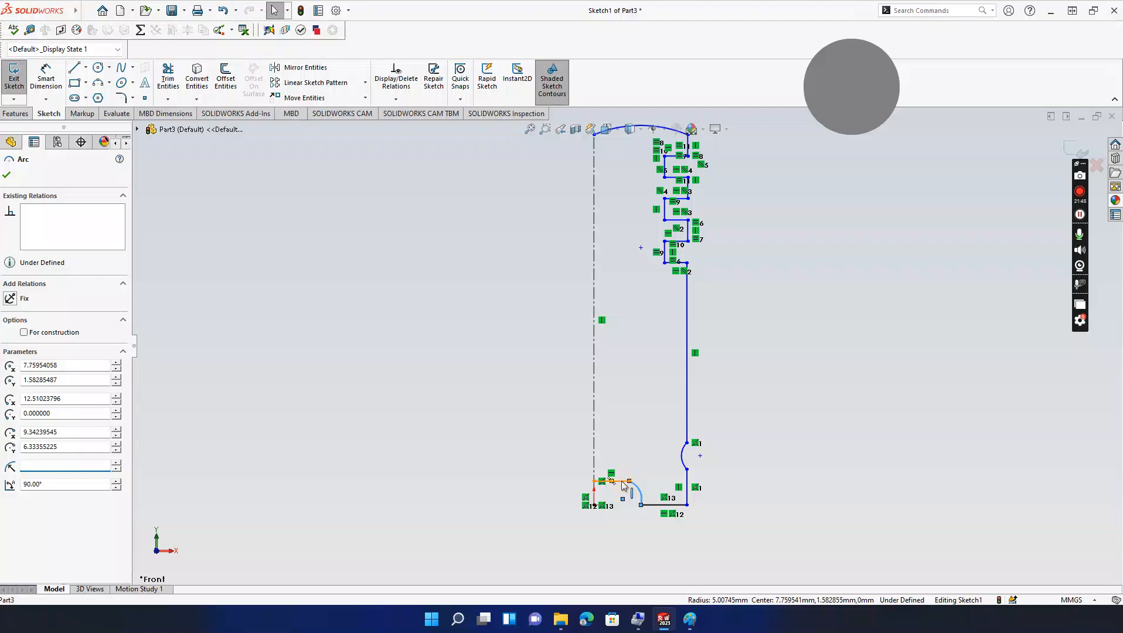
key("Delete")
left_click(622, 481)
key("Delete")
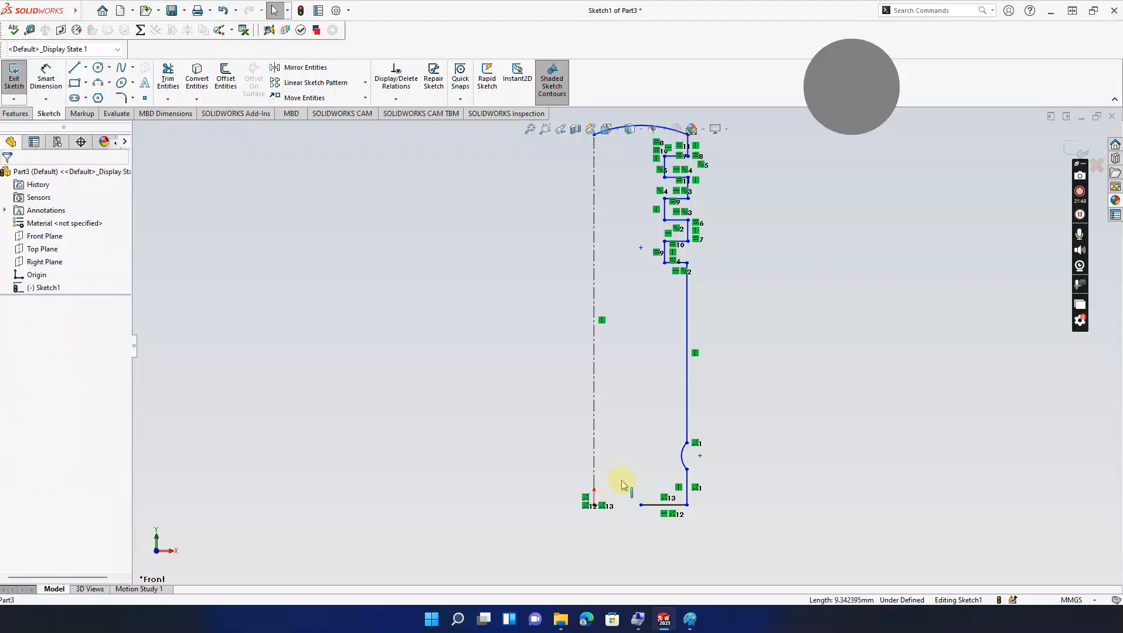
Step: Draw a short three-point spline rising from the base line's inner end
left_click(121, 68)
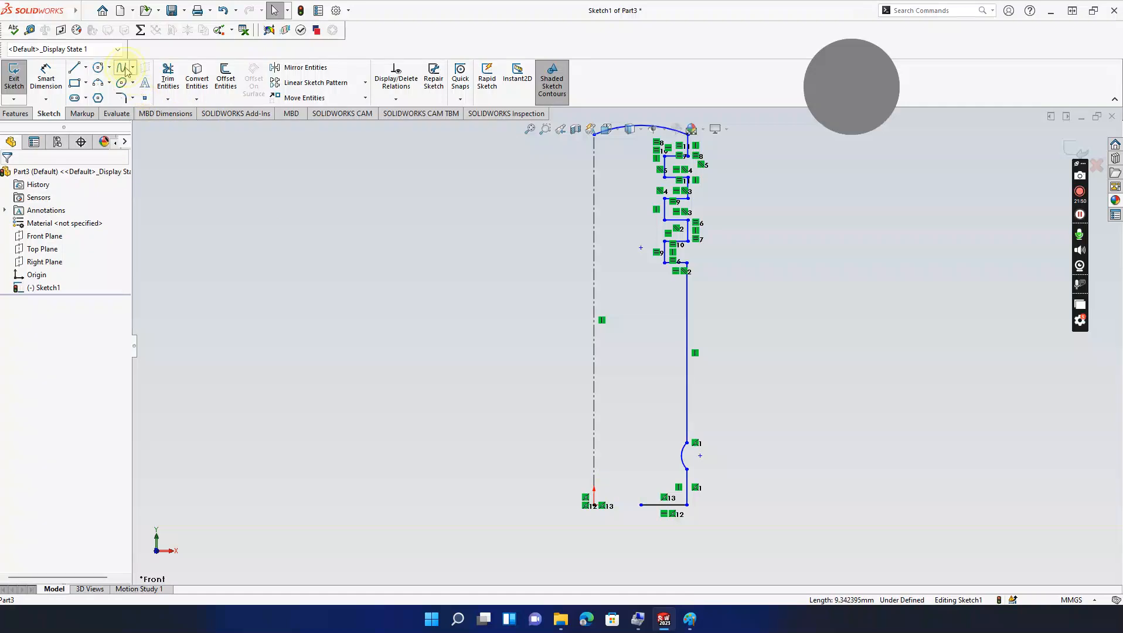
left_click(641, 505)
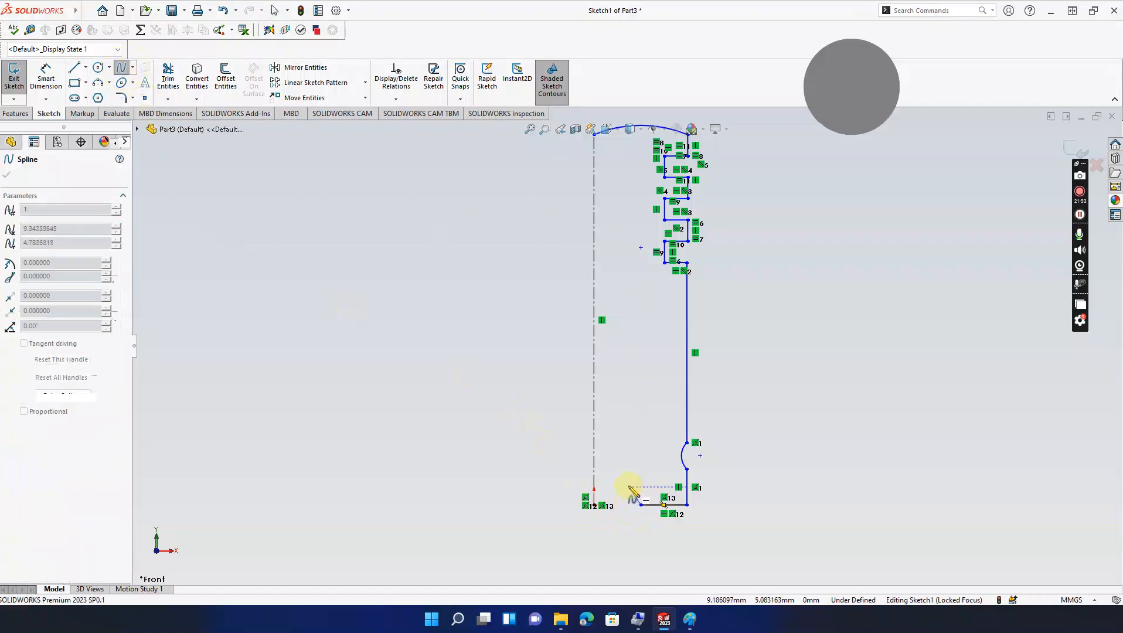
left_click(630, 489)
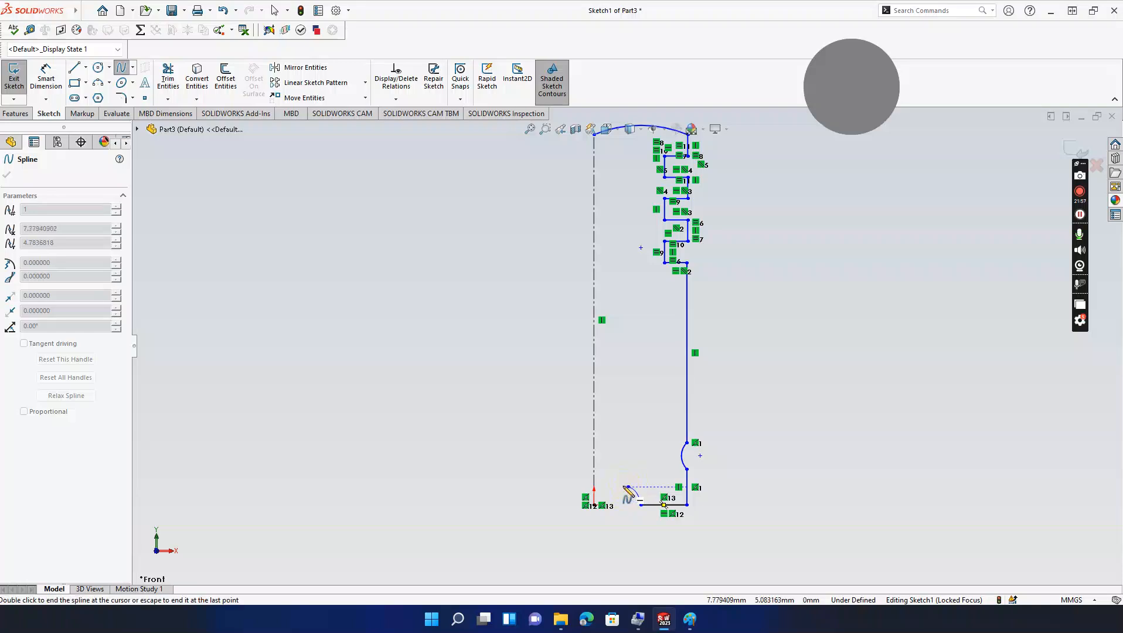
left_click(625, 487)
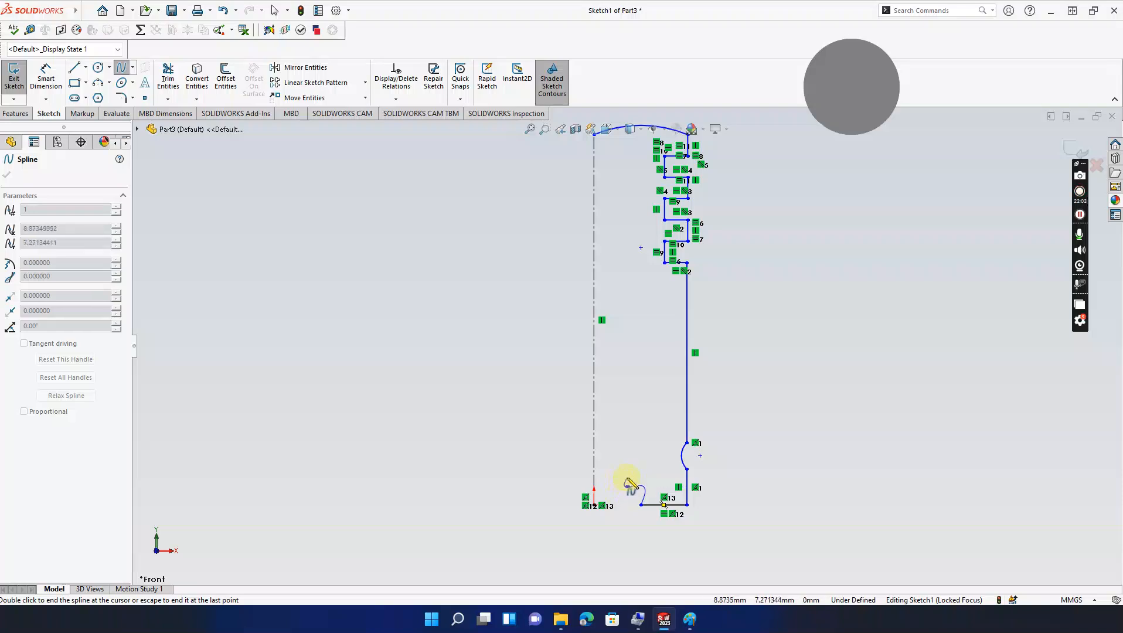
double_click(626, 488)
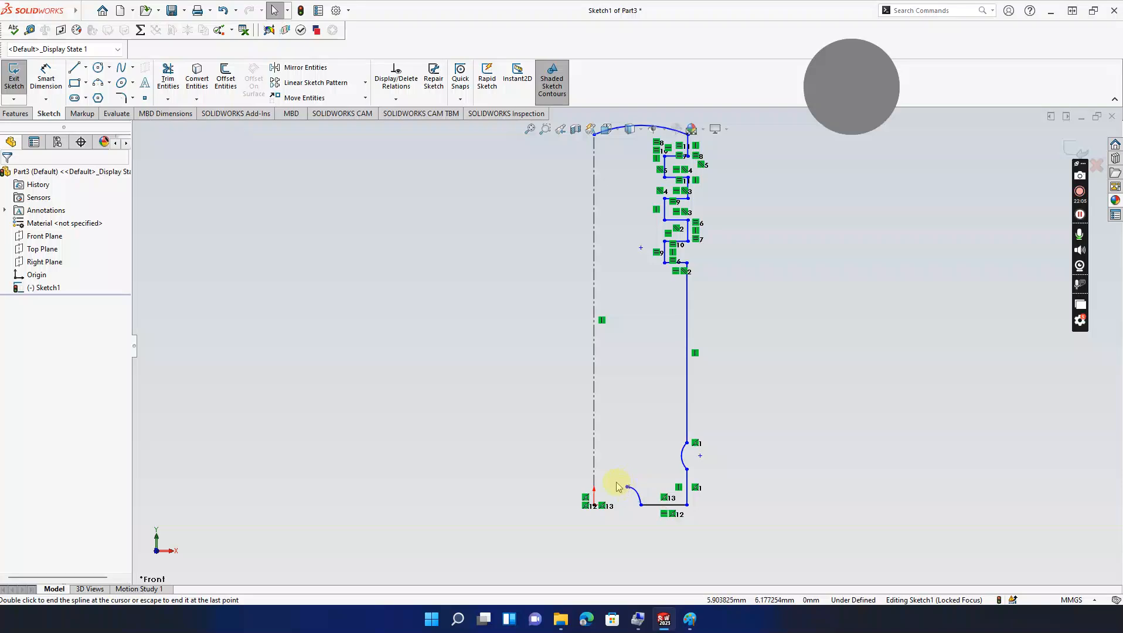
left_click(690, 619)
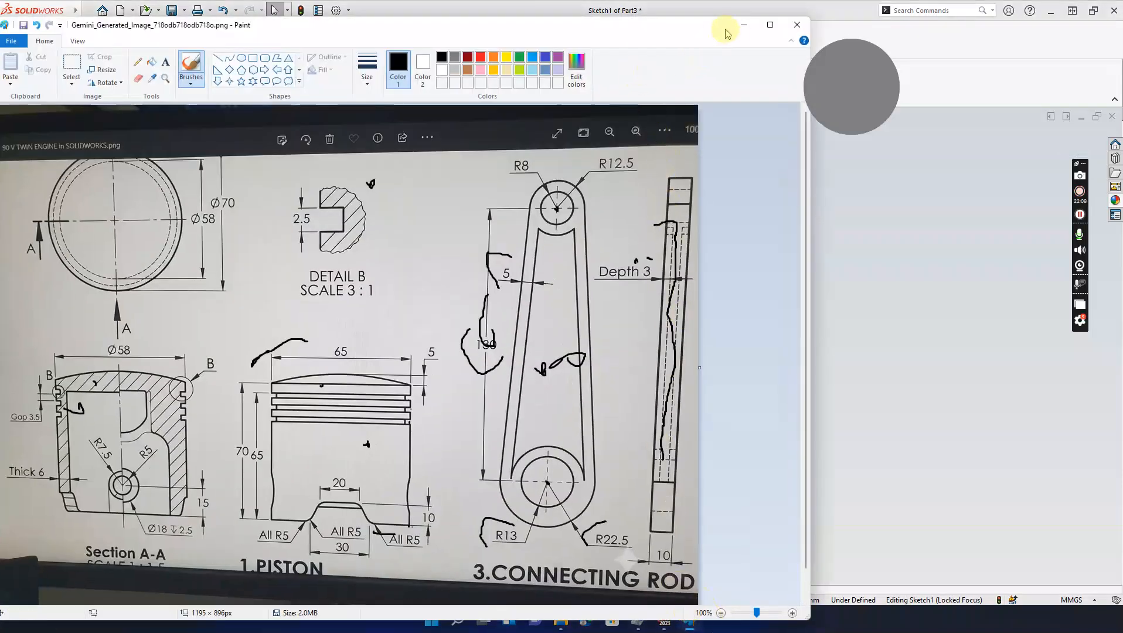
mouse_move(680, 27)
left_mouse_down()
mouse_move(878, 89)
mouse_move(988, 55)
mouse_move(919, 296)
mouse_move(799, 618)
left_mouse_up()
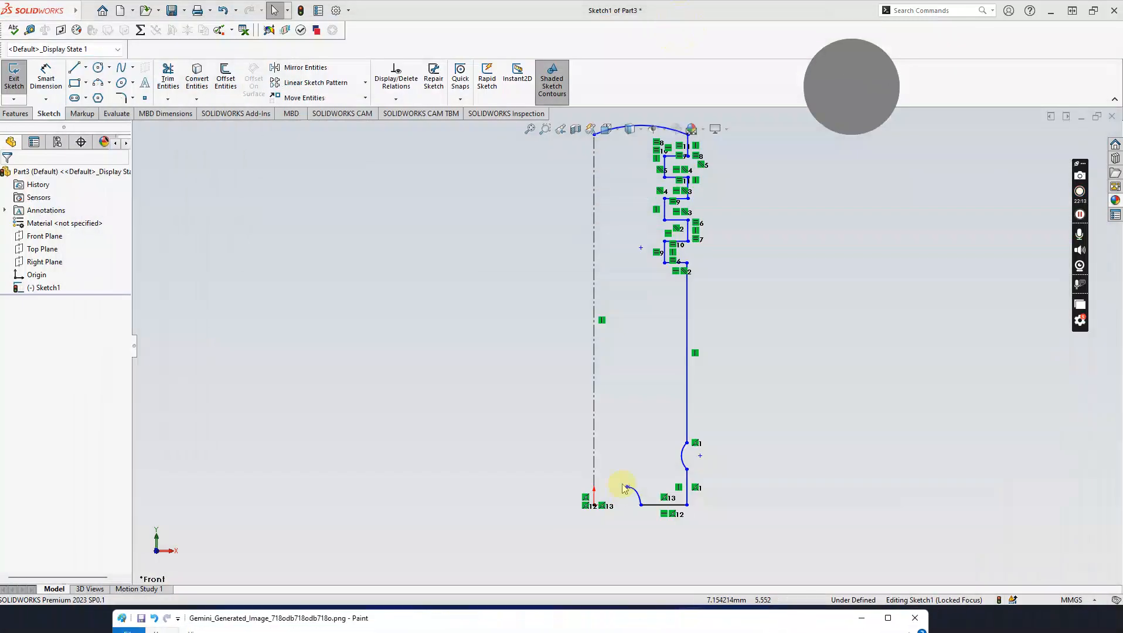
Step: Reshape the spline by dragging its end handles, then bring the reference drawing up
left_click(638, 495)
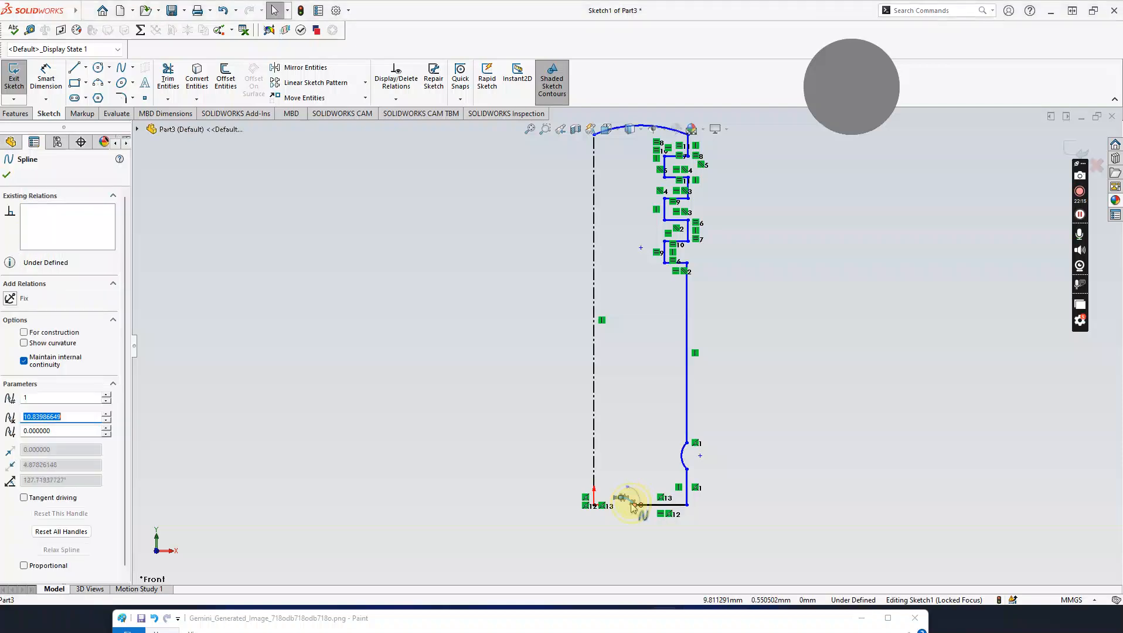
left_click_drag(638, 491, 636, 484)
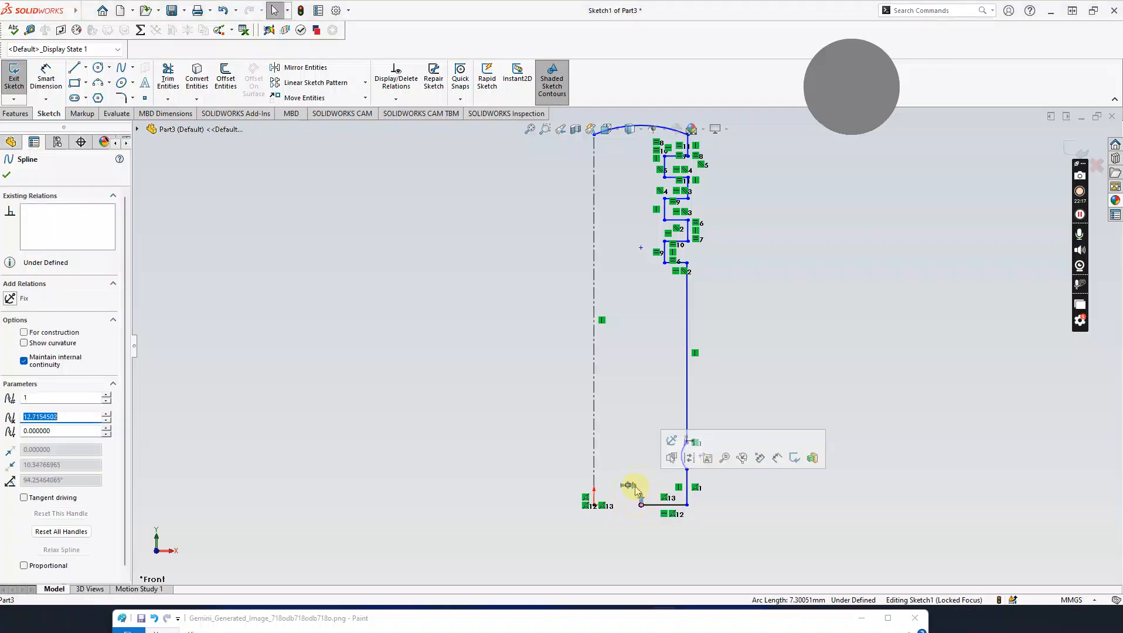
scroll(635, 488, "down", 5)
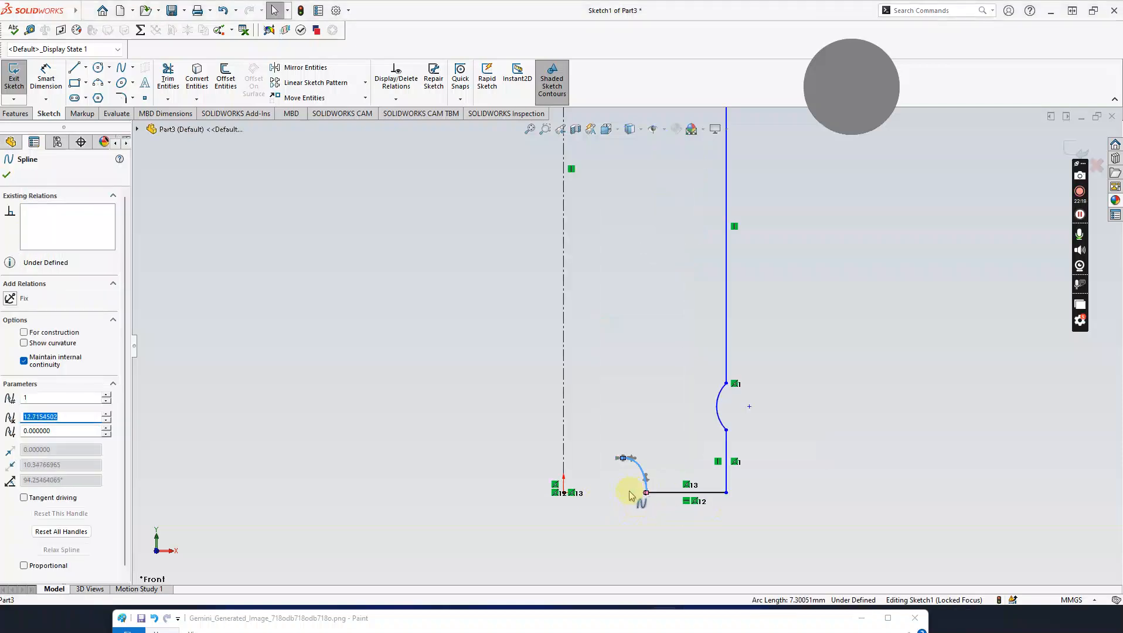
mouse_move(636, 436)
left_mouse_down()
mouse_move(637, 448)
mouse_move(638, 427)
mouse_move(636, 443)
mouse_move(629, 434)
left_mouse_up()
scroll(639, 499, "down", 1)
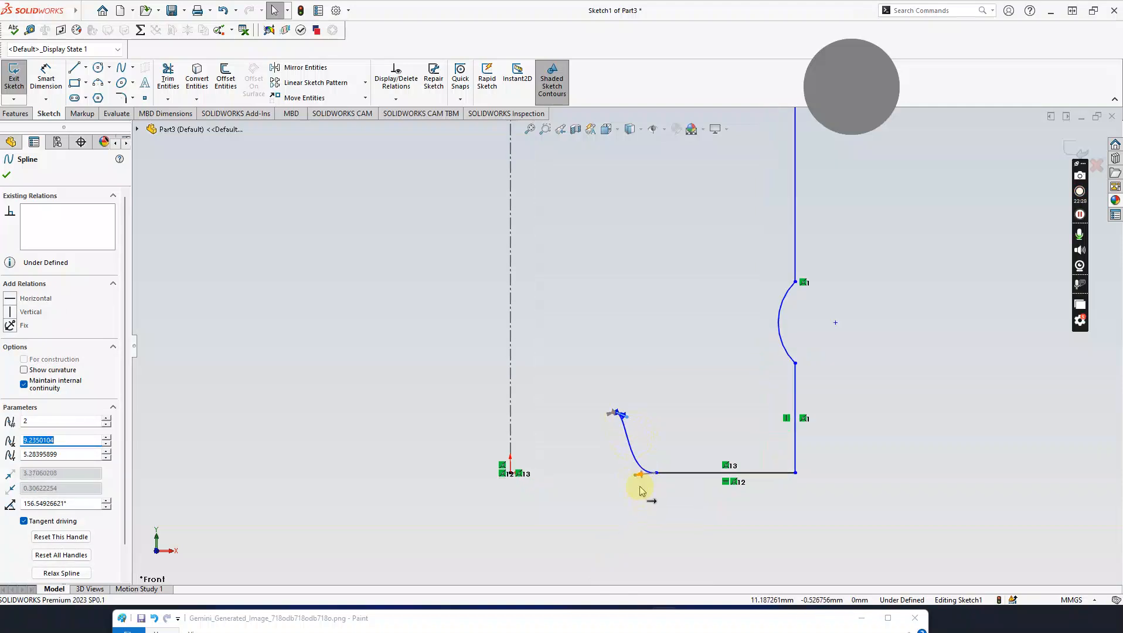
left_click_drag(819, 628, 839, 25)
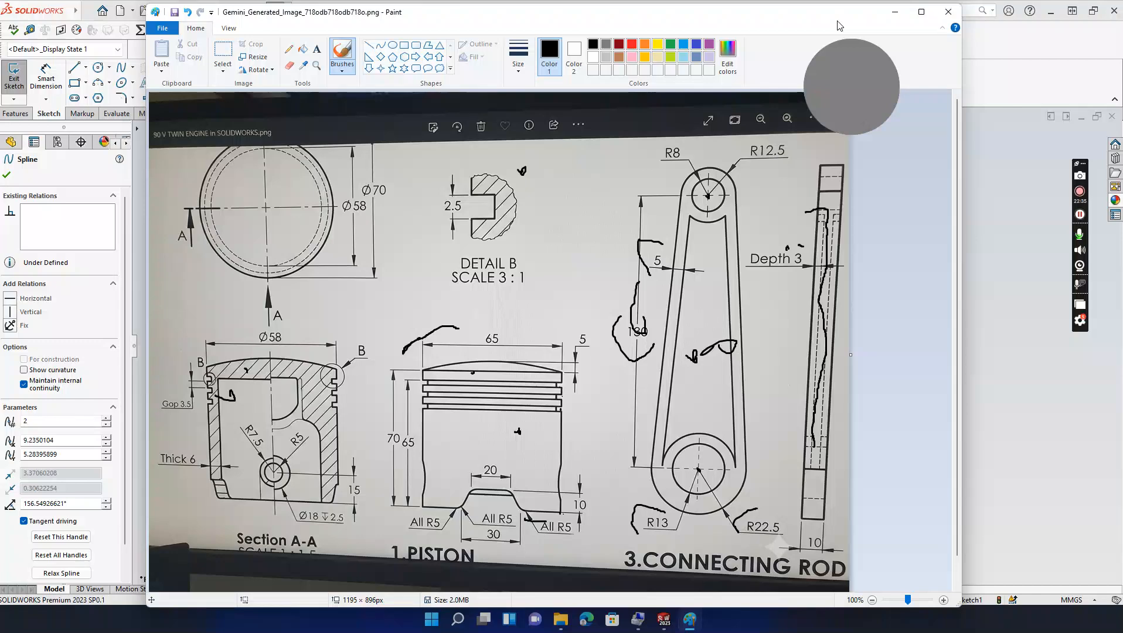
Step: Drag the Paint reference drawing down to the screen's bottom edge to uncover the piston sketch
mouse_move(839, 26)
left_mouse_down()
mouse_move(844, 632)
mouse_move(899, 172)
mouse_move(901, 34)
mouse_move(823, 364)
mouse_move(824, 593)
left_mouse_up()
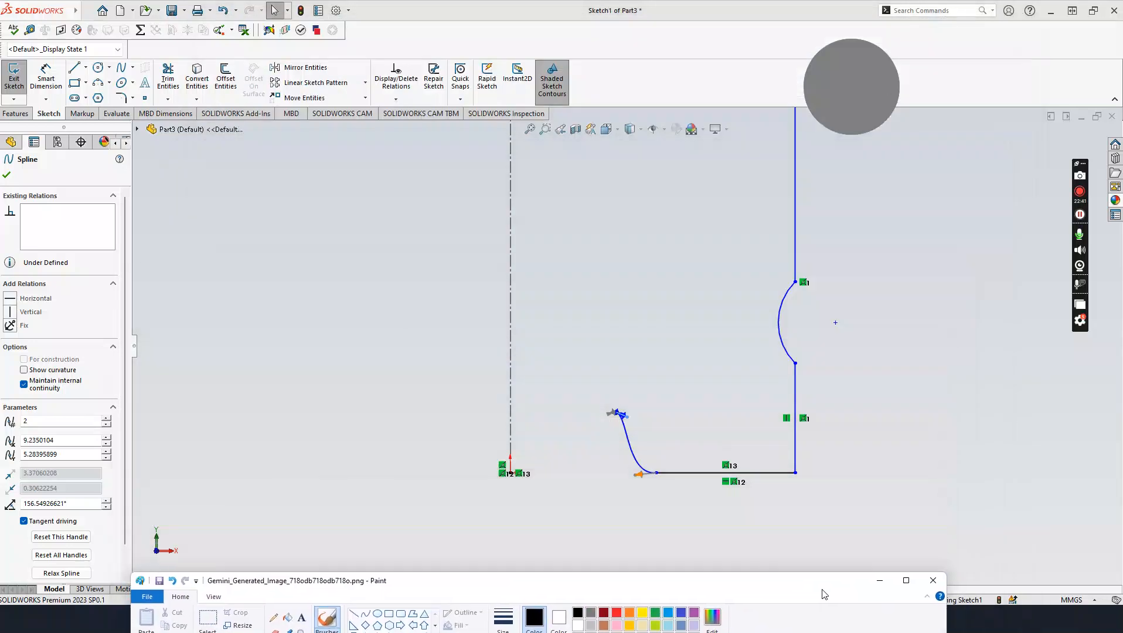
Step: Draw a short horizontal line from the centerline to just left of the spline's upper end
left_click(75, 72)
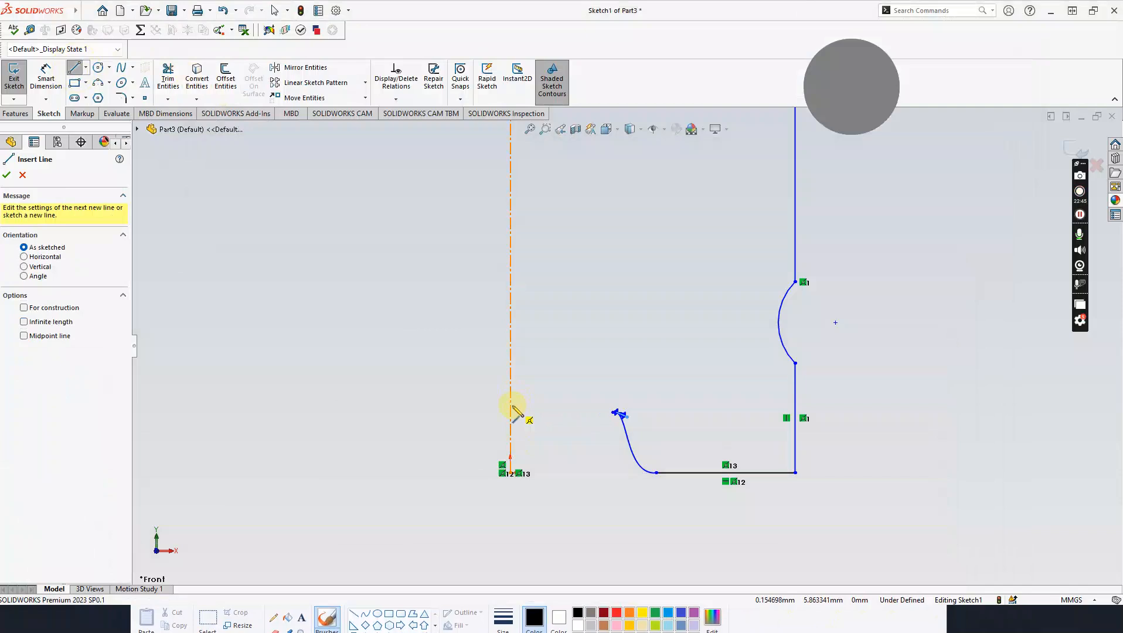
left_click(510, 412)
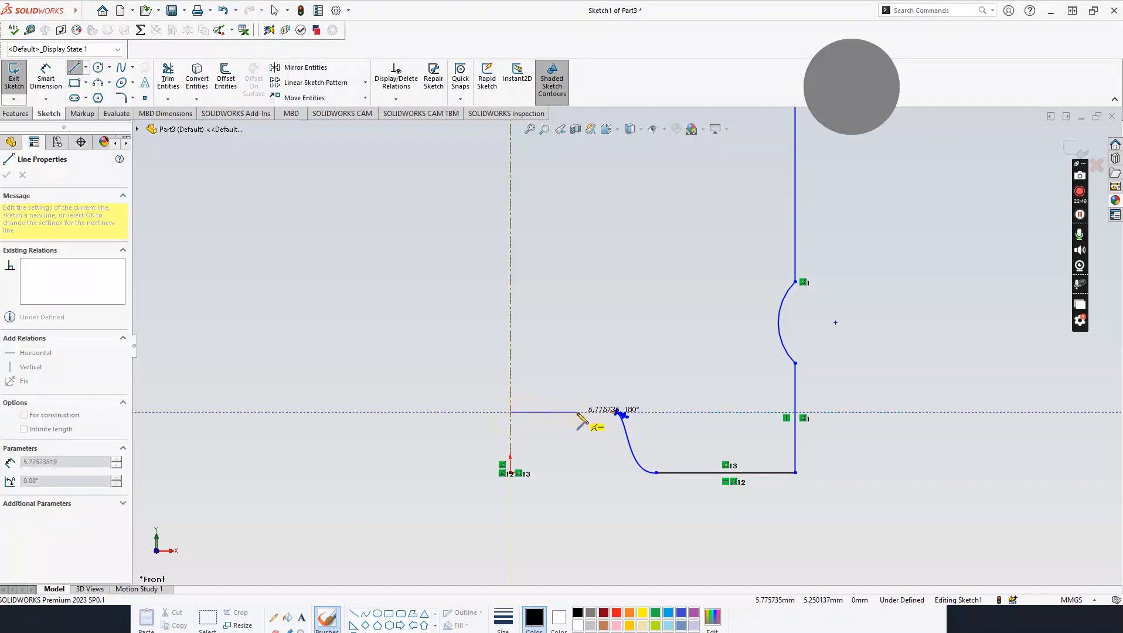
key("Escape")
left_click(81, 69)
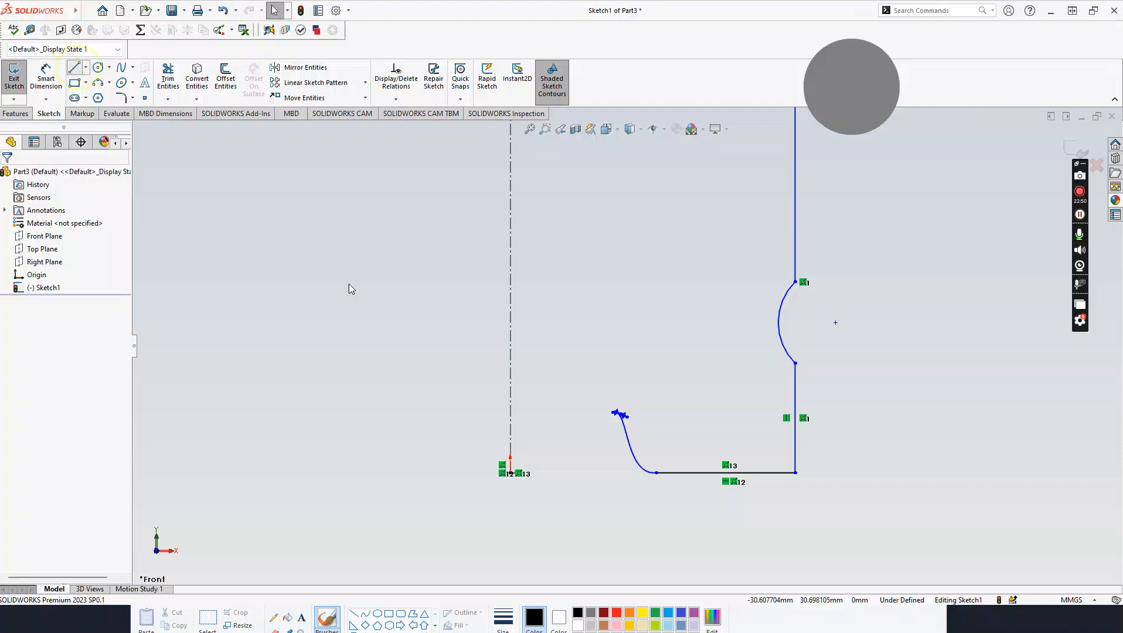
left_click(510, 386)
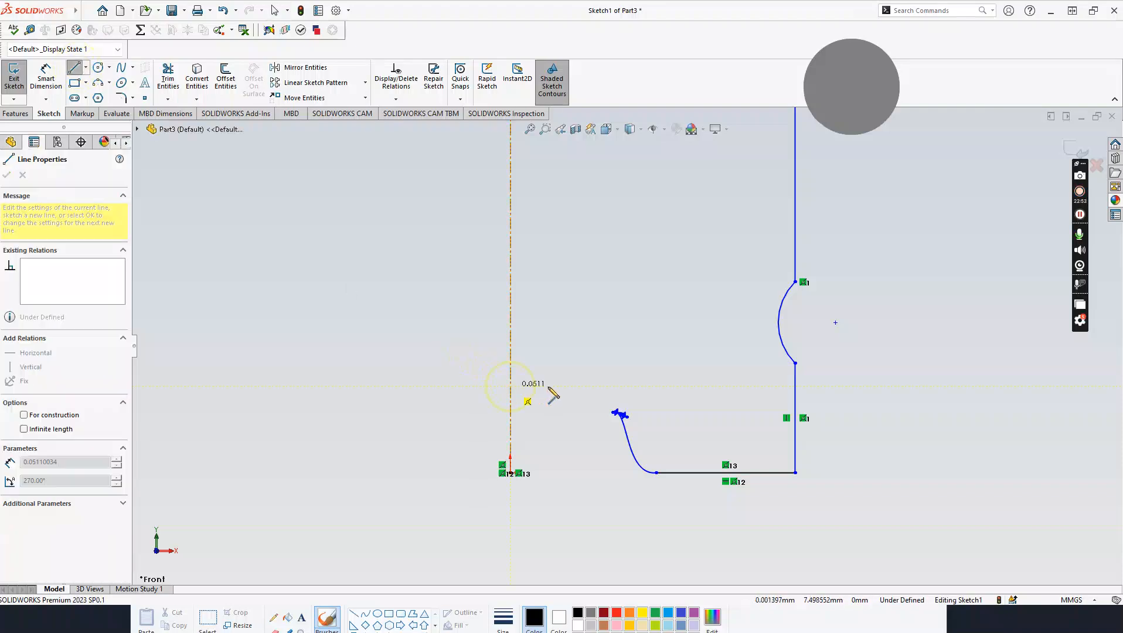
left_click(594, 388)
key("Escape")
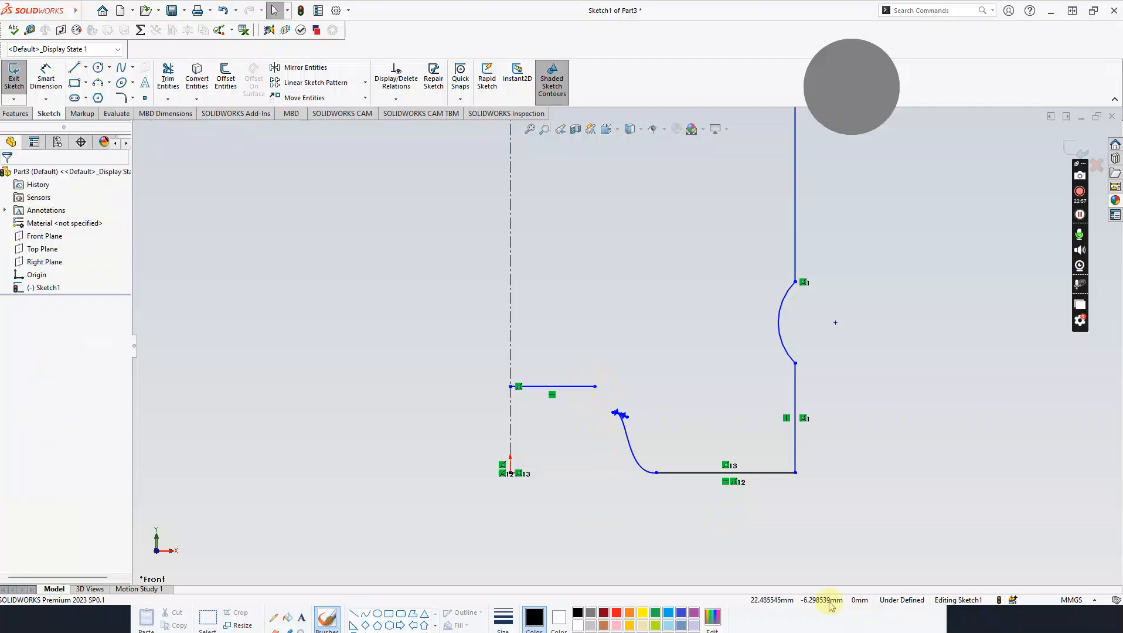
left_click(745, 609)
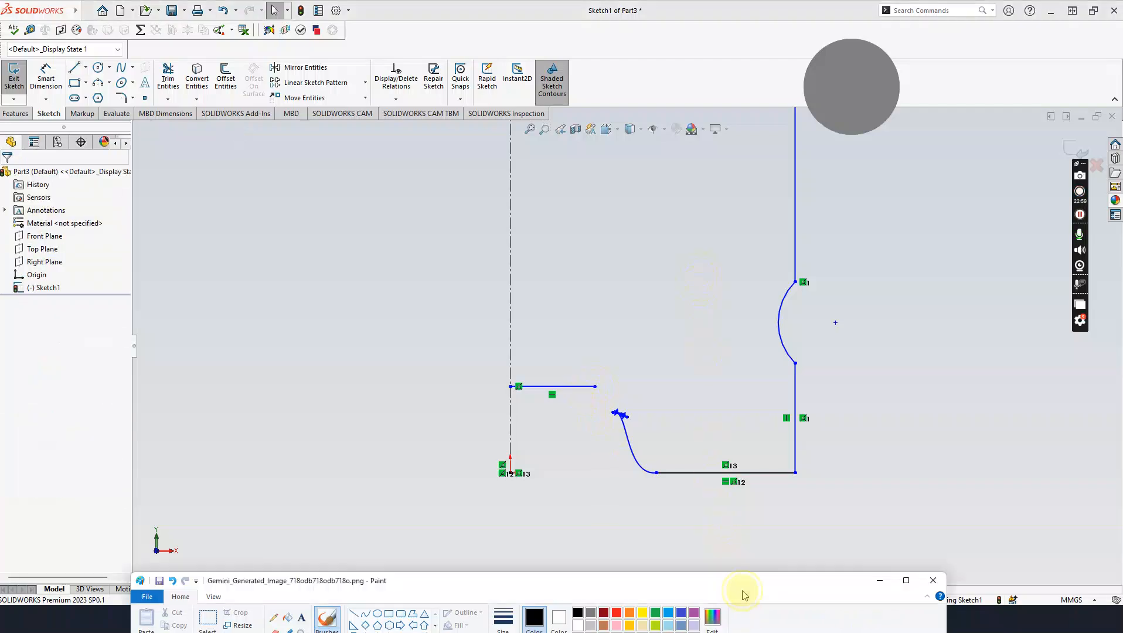
Step: Raise the Paint drawing to read the piston's 20, 30 and R5 cutout dimensions, then minimize it
mouse_move(680, 580)
left_mouse_down()
mouse_move(674, 258)
mouse_move(653, 99)
mouse_move(616, 24)
left_mouse_up()
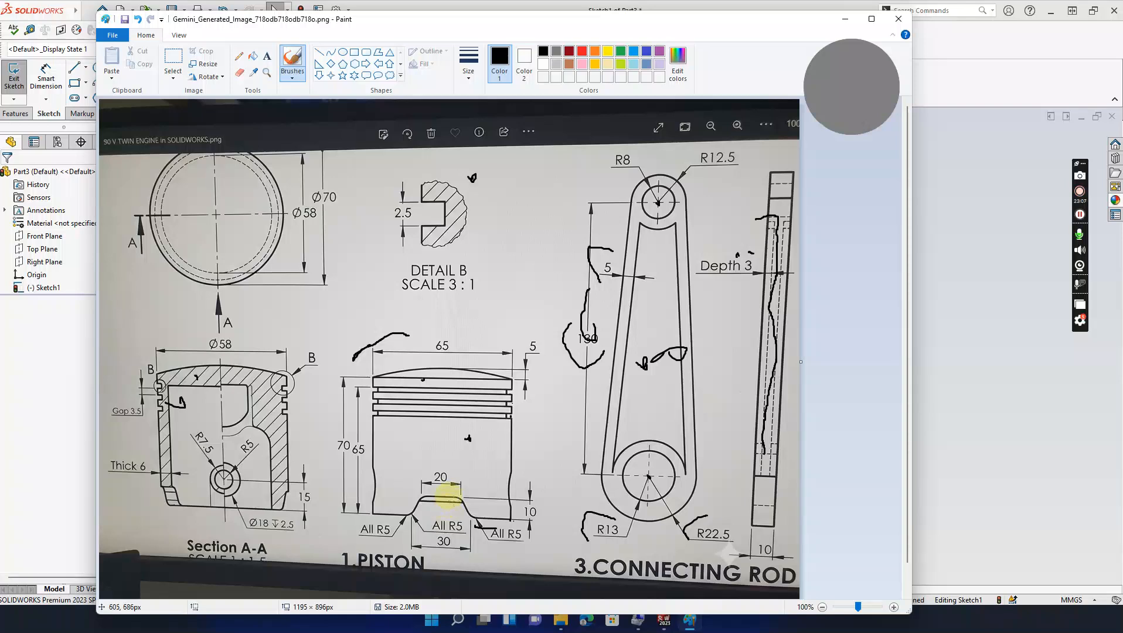
left_click(845, 19)
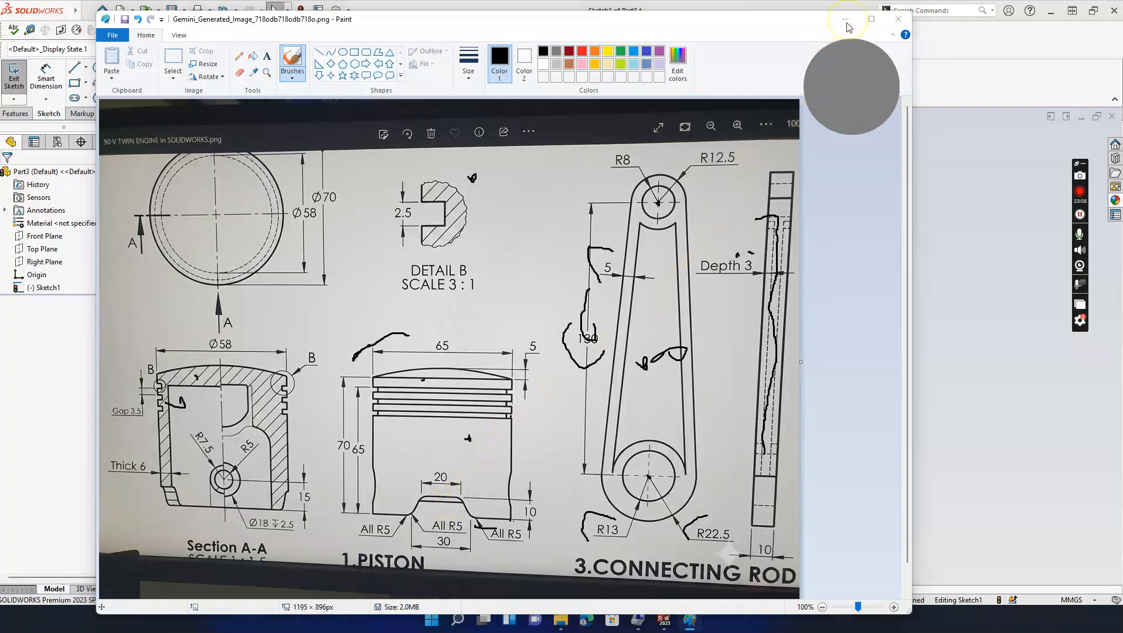
Step: Draw a 3-point arc from the horizontal line's right end to the spline's top end
left_click(98, 82)
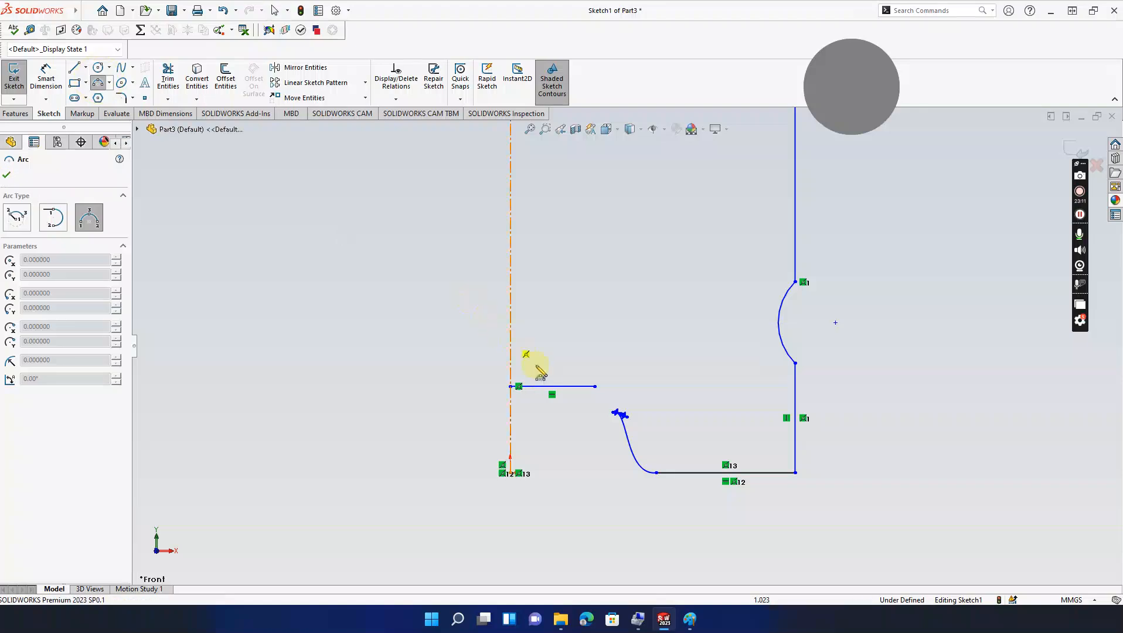
left_click(595, 386)
scroll(608, 411, "down", 4)
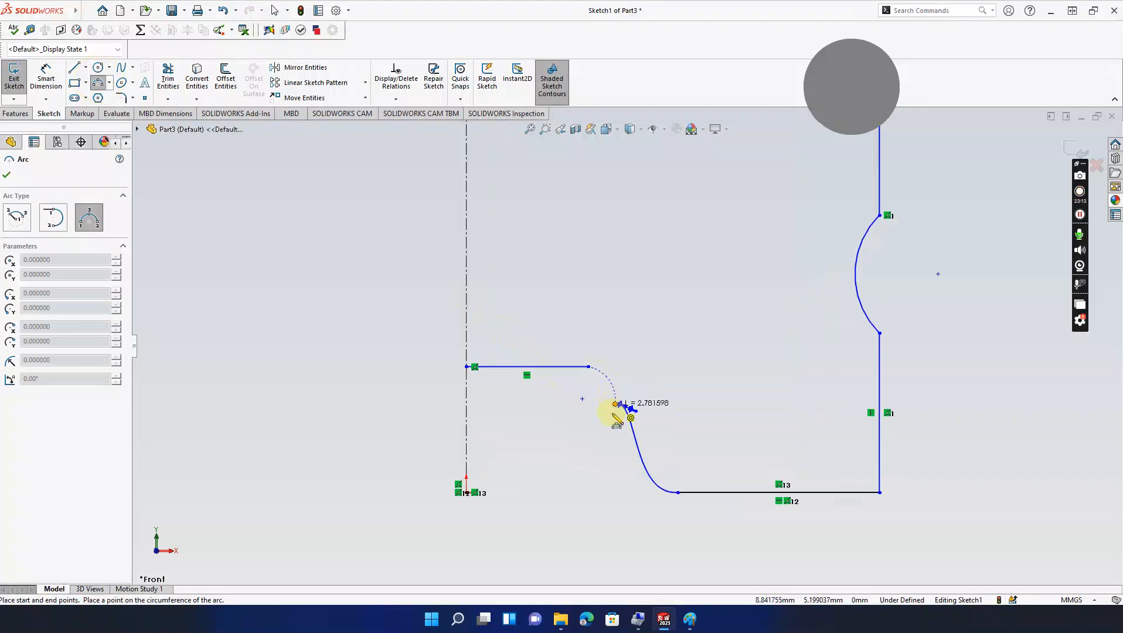
left_click(619, 393)
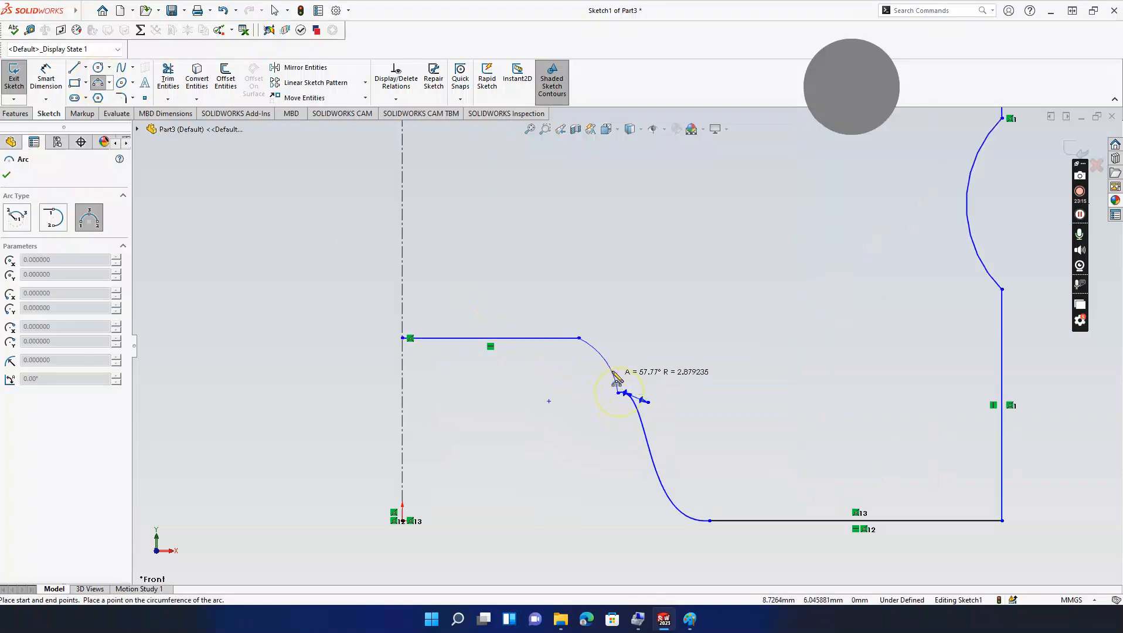
left_click(612, 366)
key("Escape")
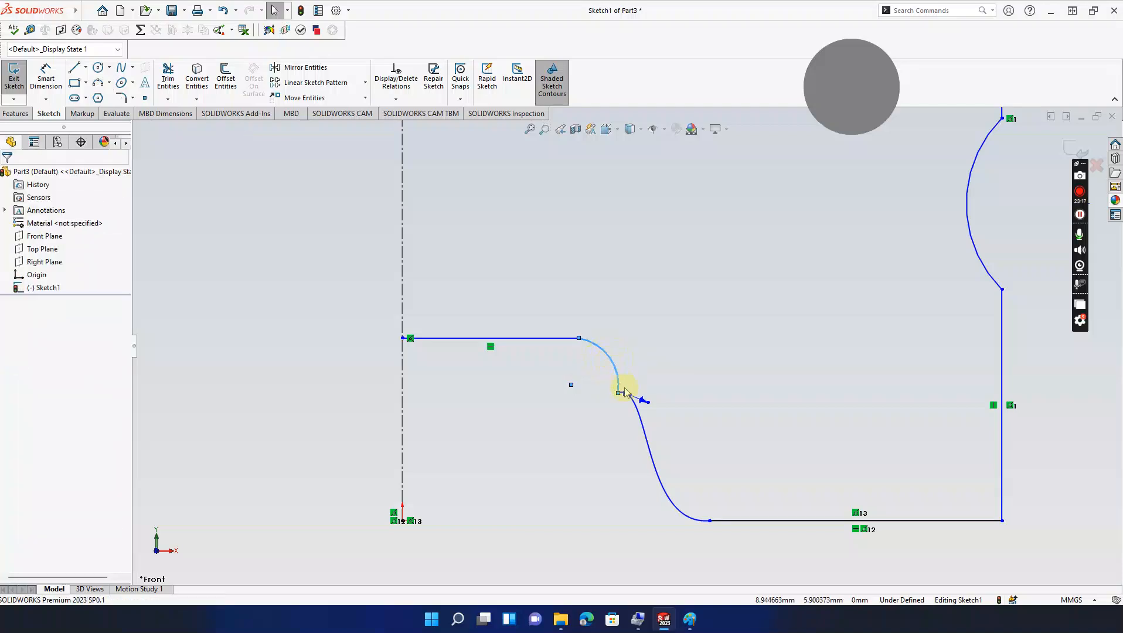
scroll(627, 389, "up", 3)
scroll(635, 394, "down", 5)
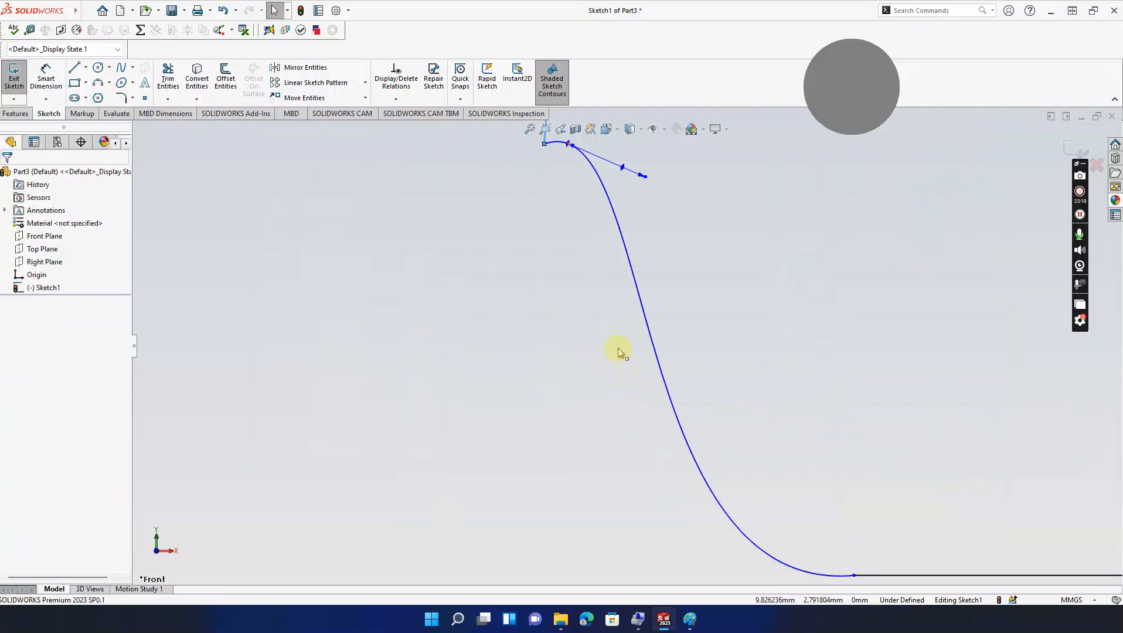
scroll(619, 354, "up", 1)
scroll(601, 275, "down", 2)
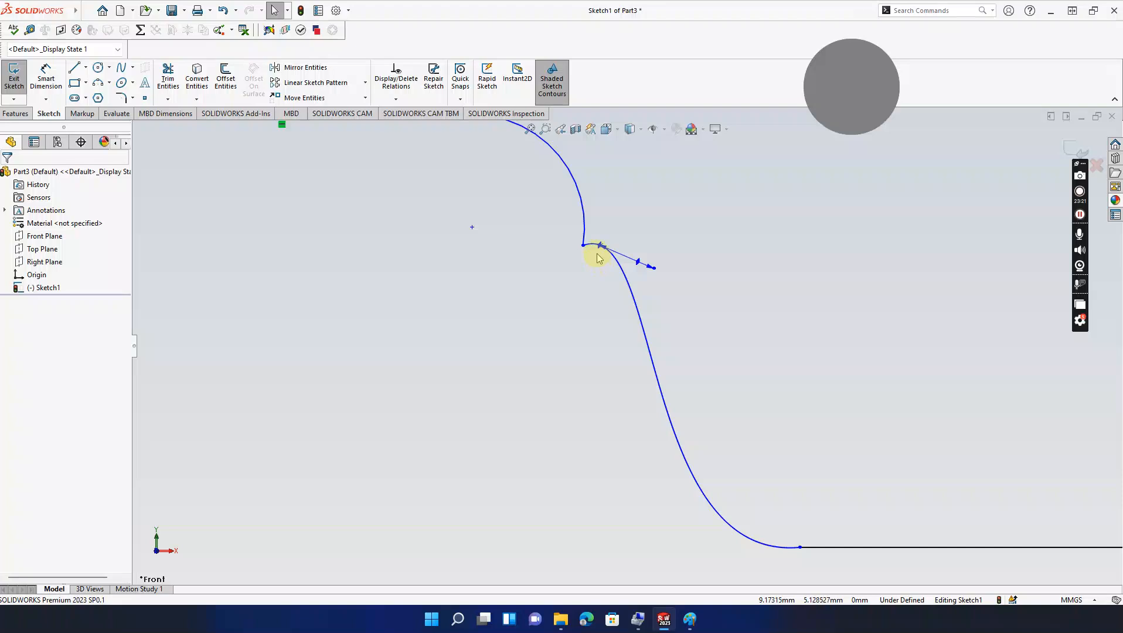
Step: Try a Tangent relation between the arc and the spline, then undo it
left_click(585, 239)
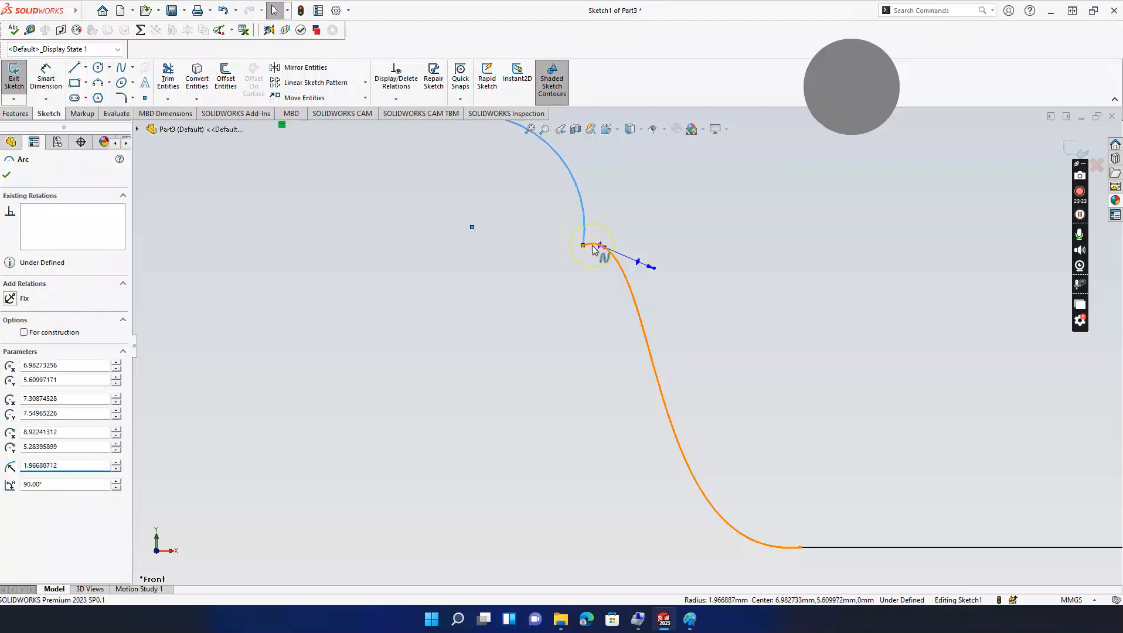
left_click(600, 251, "ctrl")
left_click(10, 366)
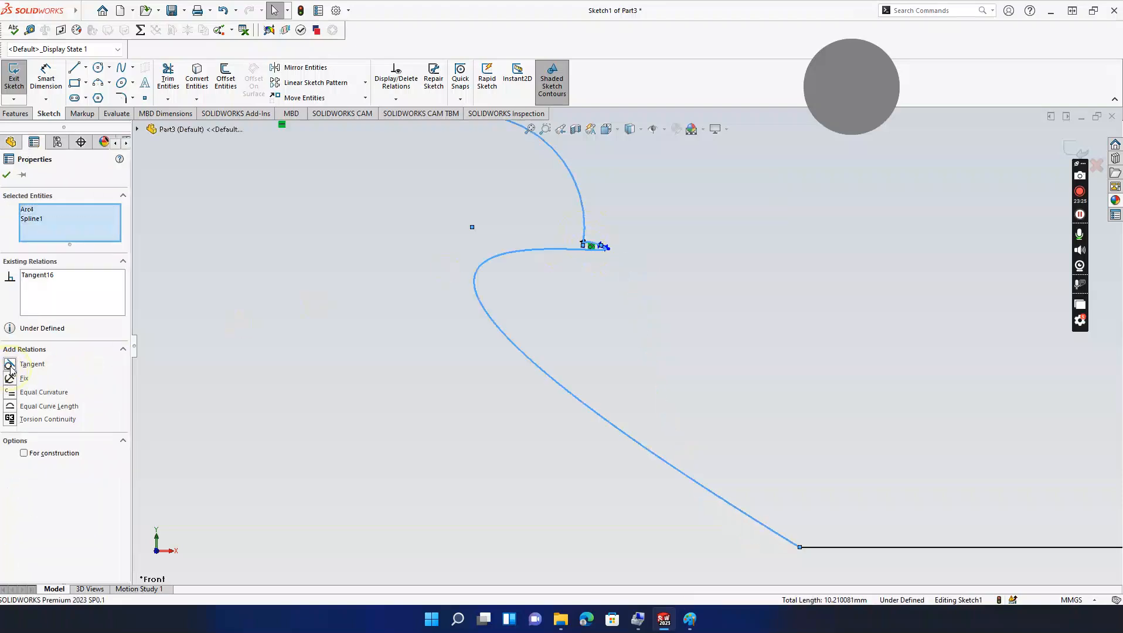
key("ctrl+z")
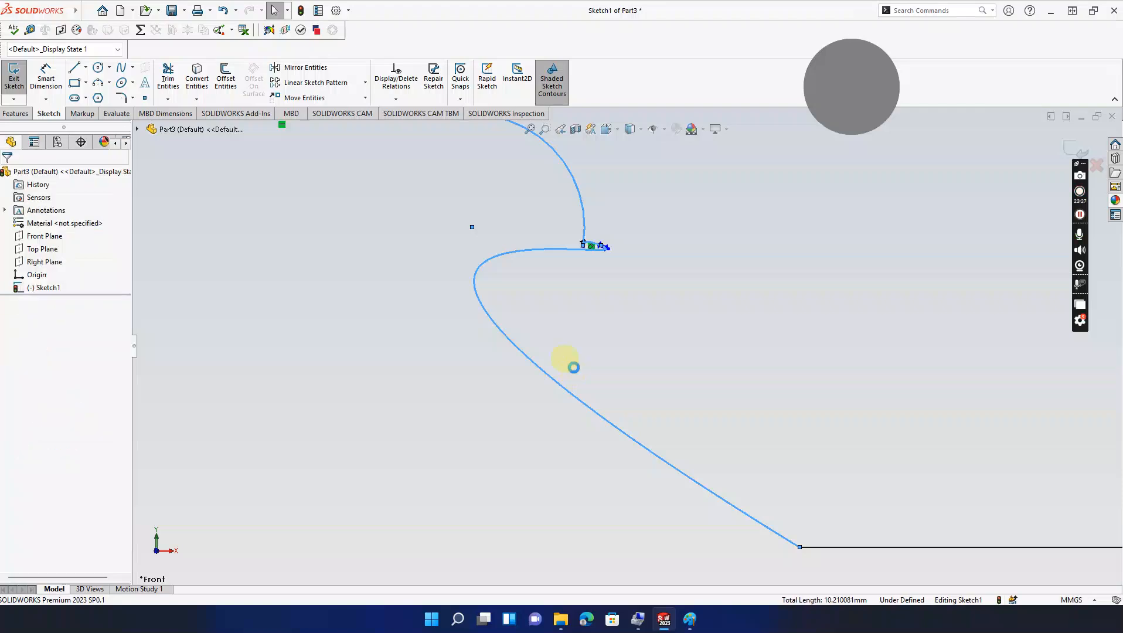
scroll(599, 282, "down", 2)
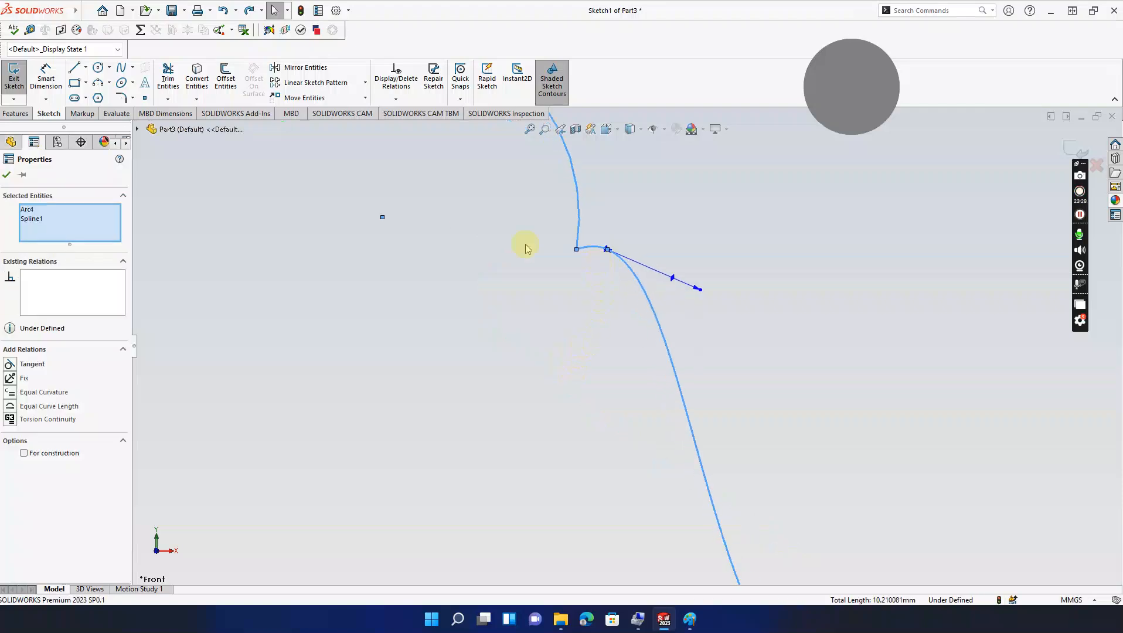
Step: Power-trim away the stray arc and the long spline
left_click(165, 78)
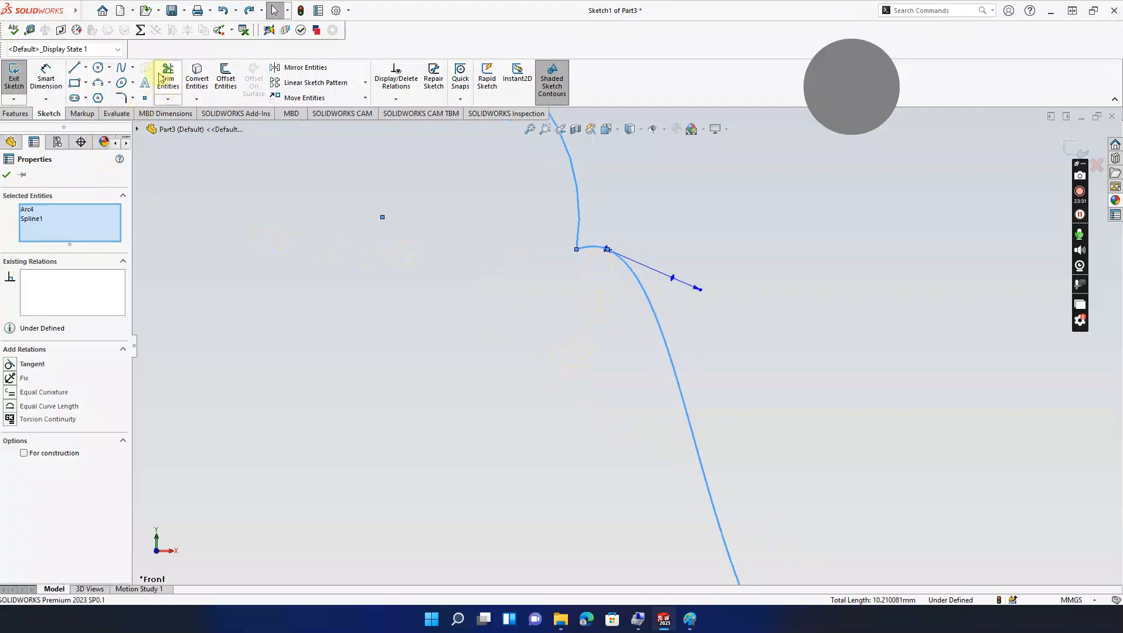
left_click_drag(599, 217, 574, 264)
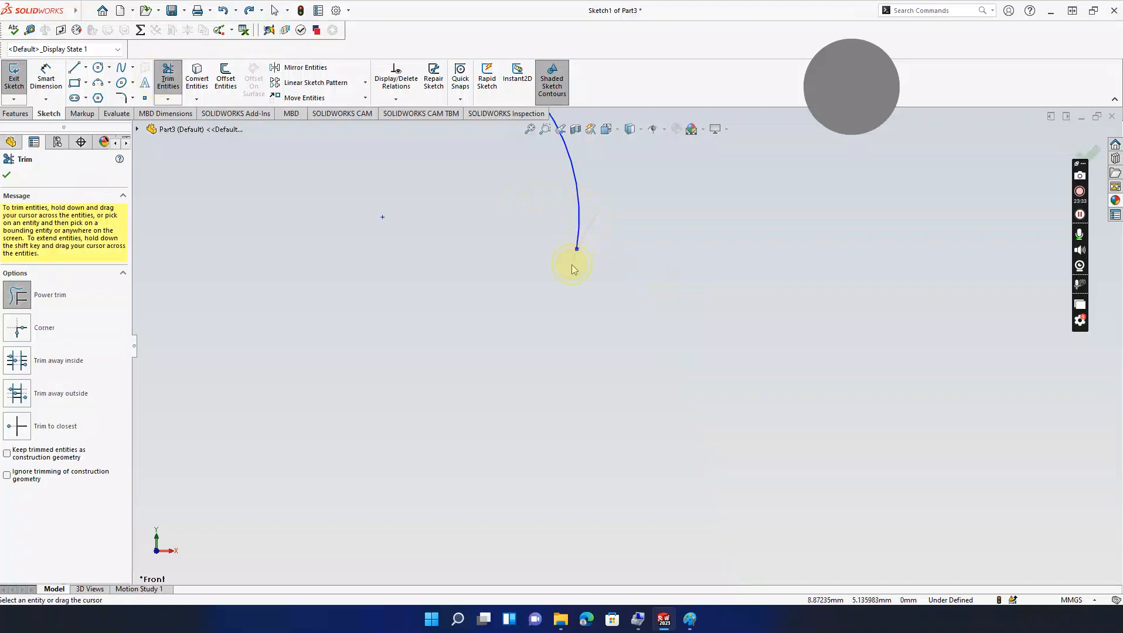
scroll(581, 256, "up", 5)
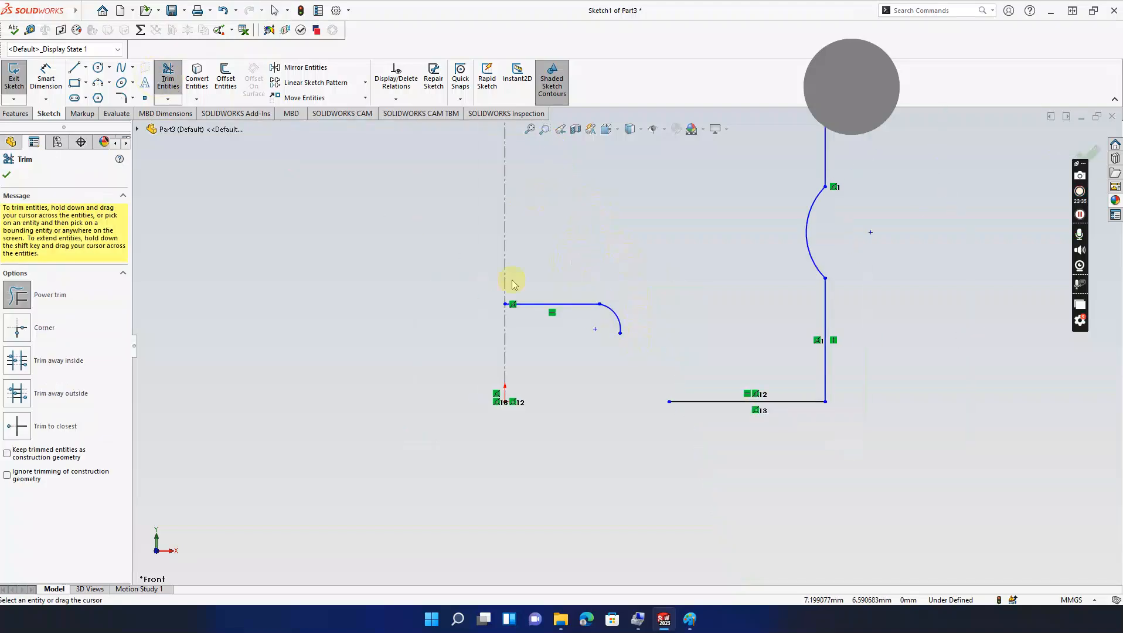
left_click(7, 175)
Step: Draw a new spline from the rounded corner's end down to the bottom line
left_click(121, 68)
left_click(620, 333)
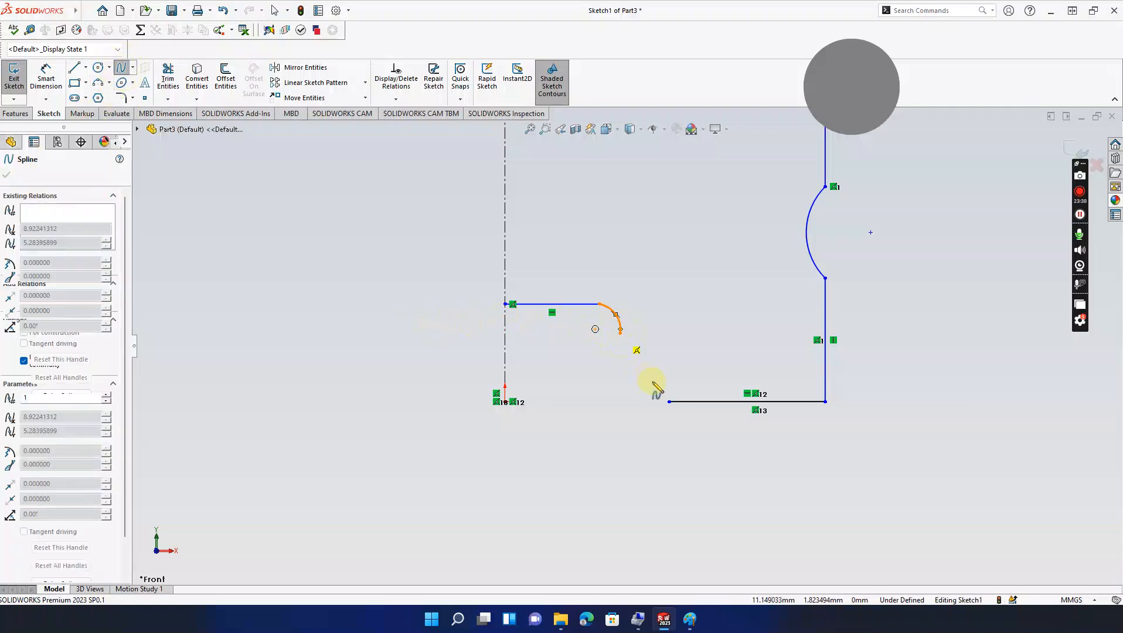
left_click(669, 402)
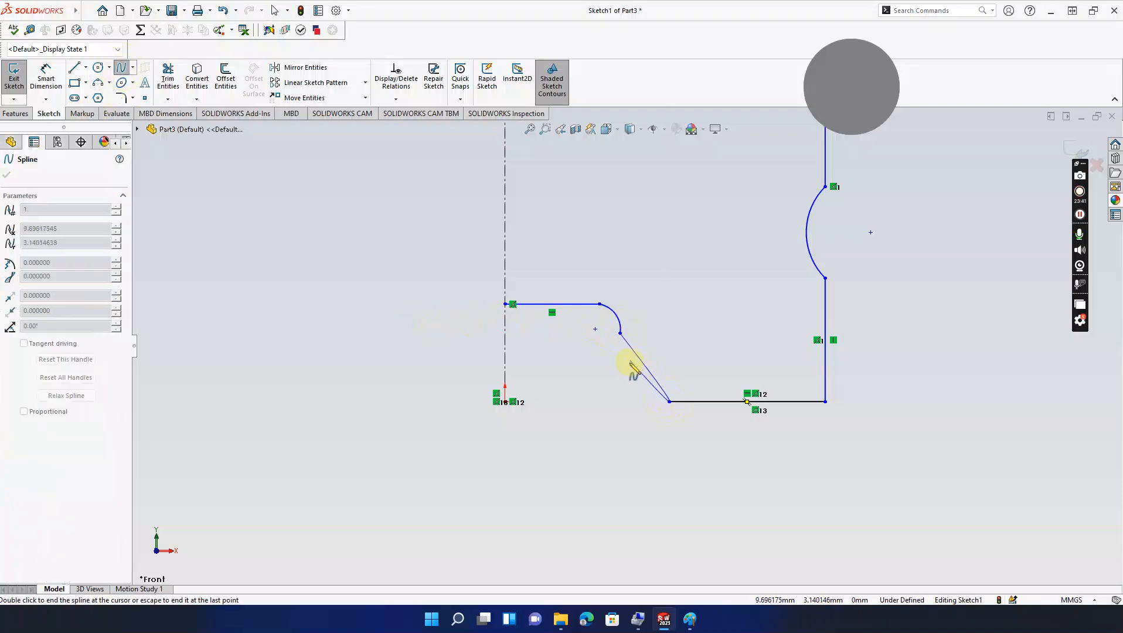
key("Escape")
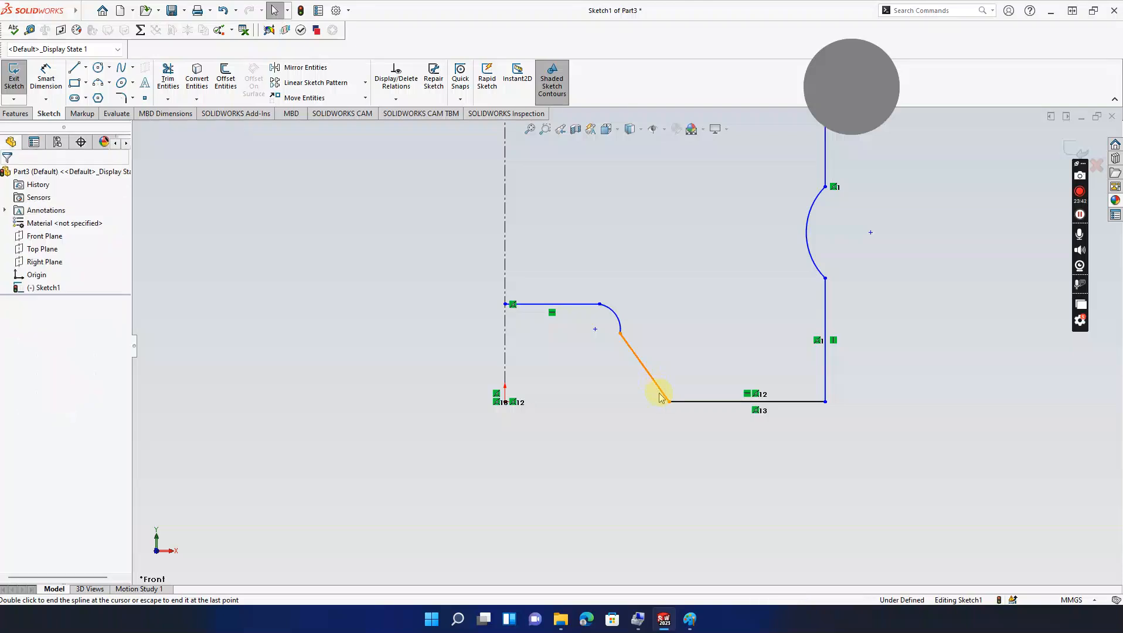
Step: Steepen the spline's upper tangent handle to about -74.6° for a smooth curve
left_click(645, 368)
left_click_drag(640, 364, 635, 372)
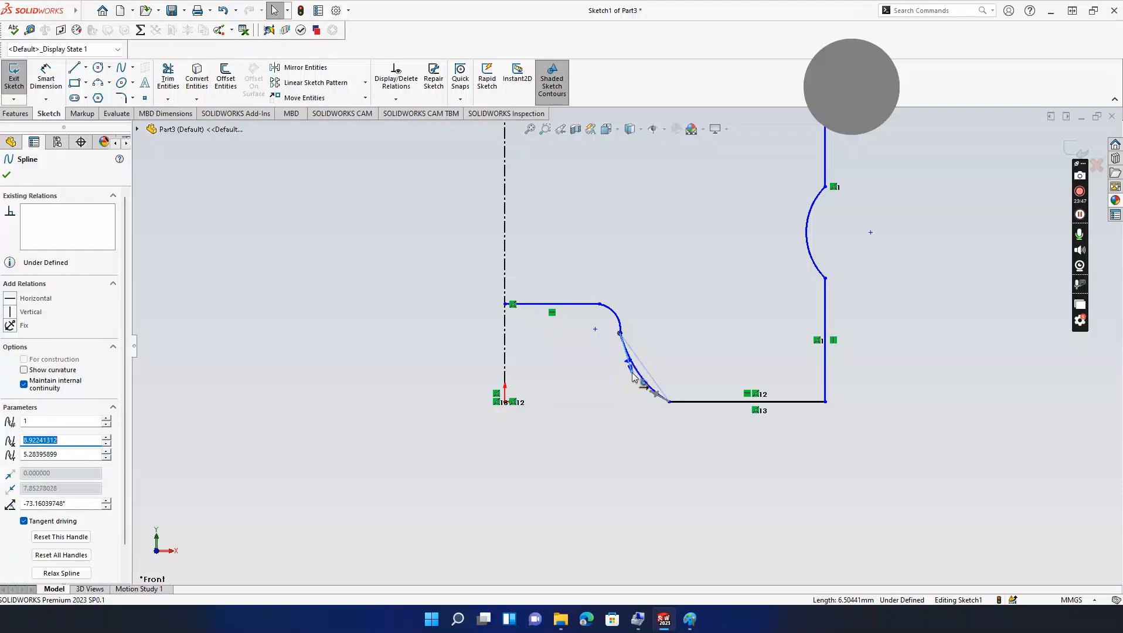
left_click(615, 391)
scroll(614, 391, "up", 2)
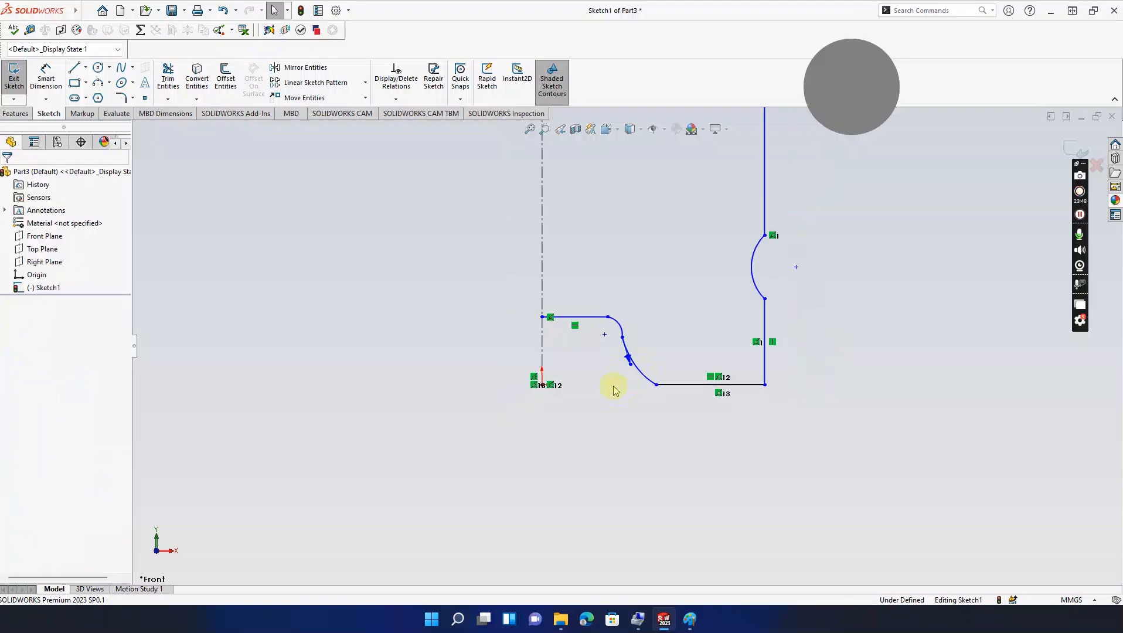
scroll(624, 357, "down", 1)
scroll(629, 359, "down", 3)
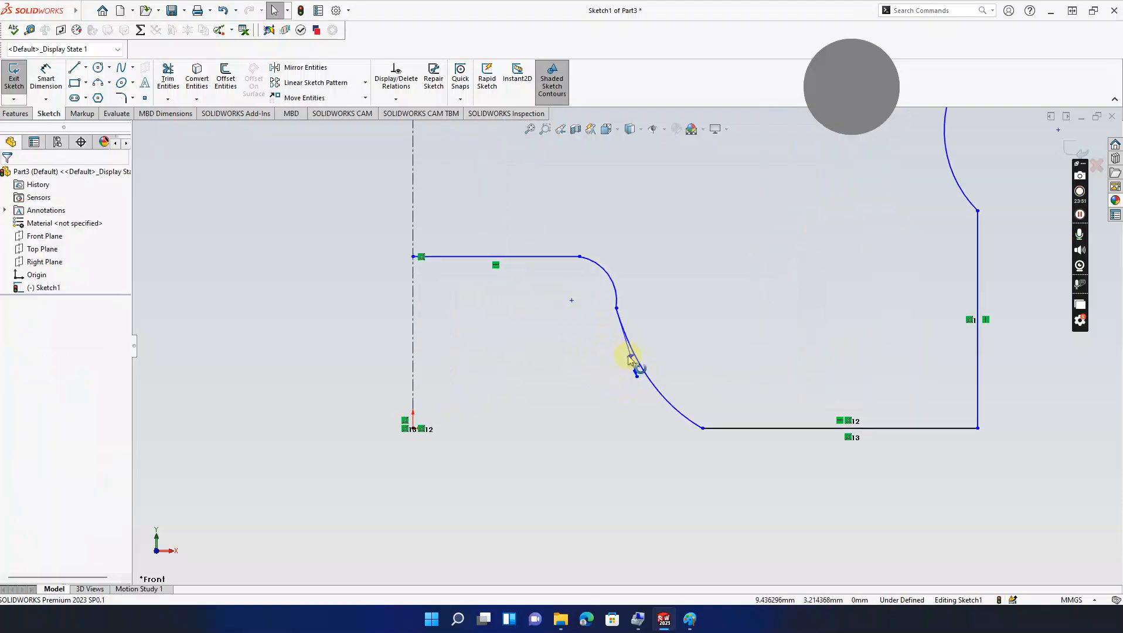
left_click(633, 370)
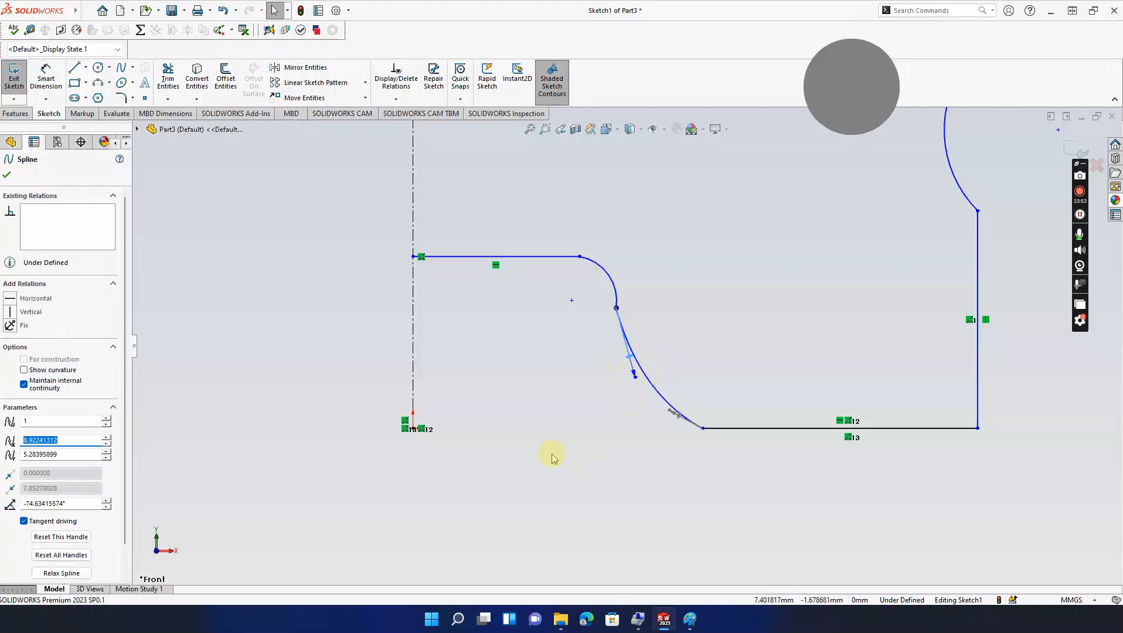
scroll(674, 314, "up", 6)
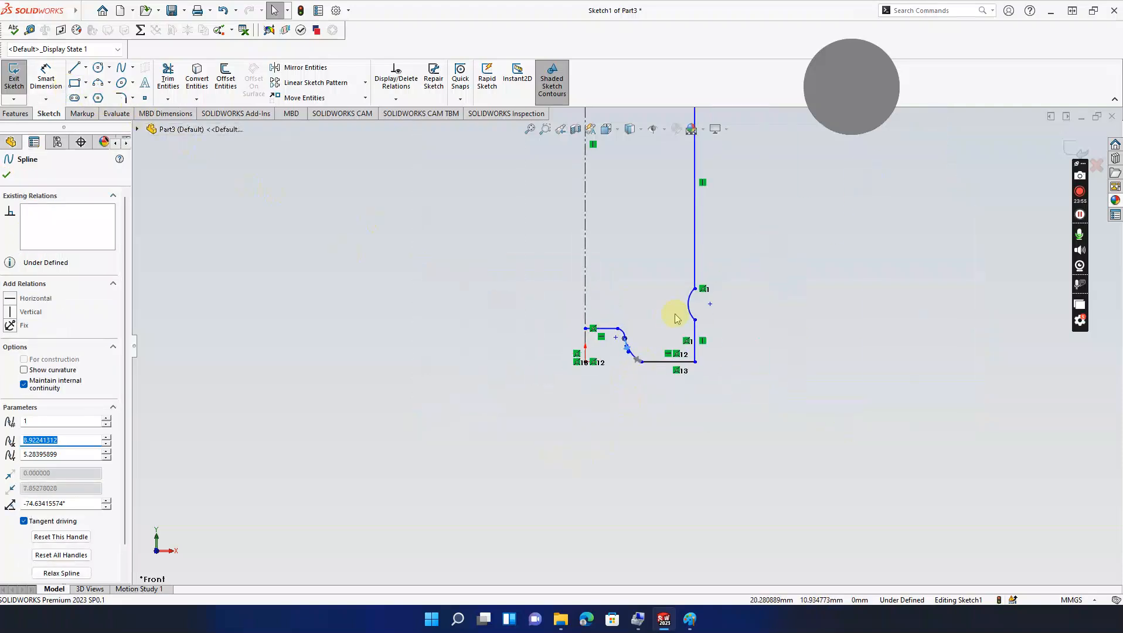
scroll(624, 211, "down", 2)
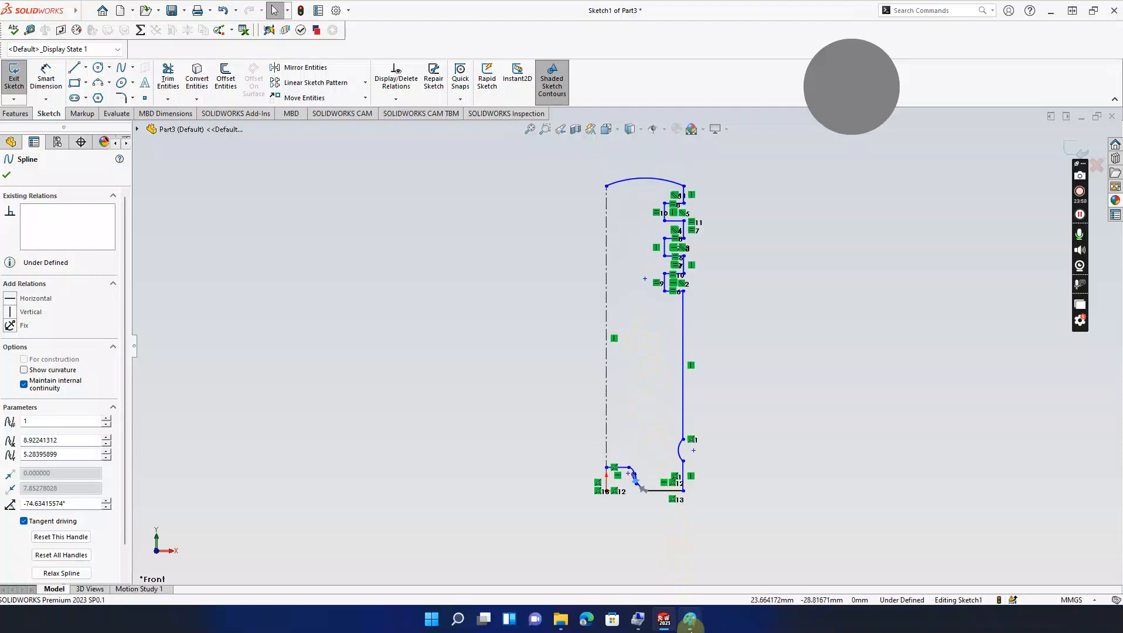
key("alt+Tab")
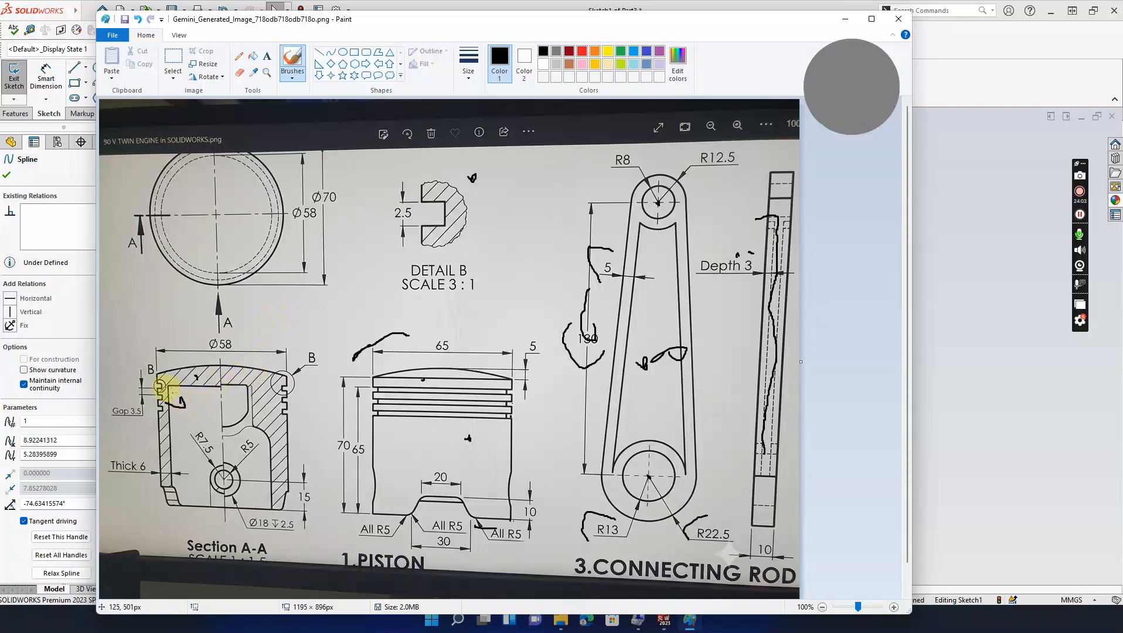
Step: Scroll the engine drawing to the piston section, then minimize Paint
scroll(157, 387, "down", 1)
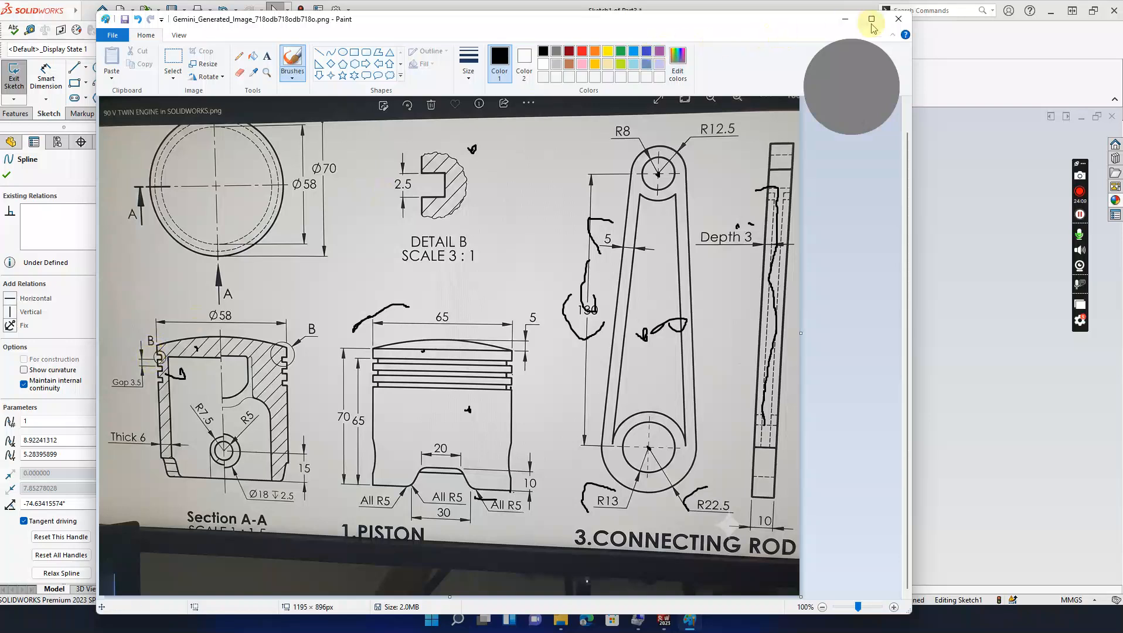
left_click(844, 18)
Step: Dimension the short vertical groove line to 3.5 mm with Smart Dimension
left_click(46, 78)
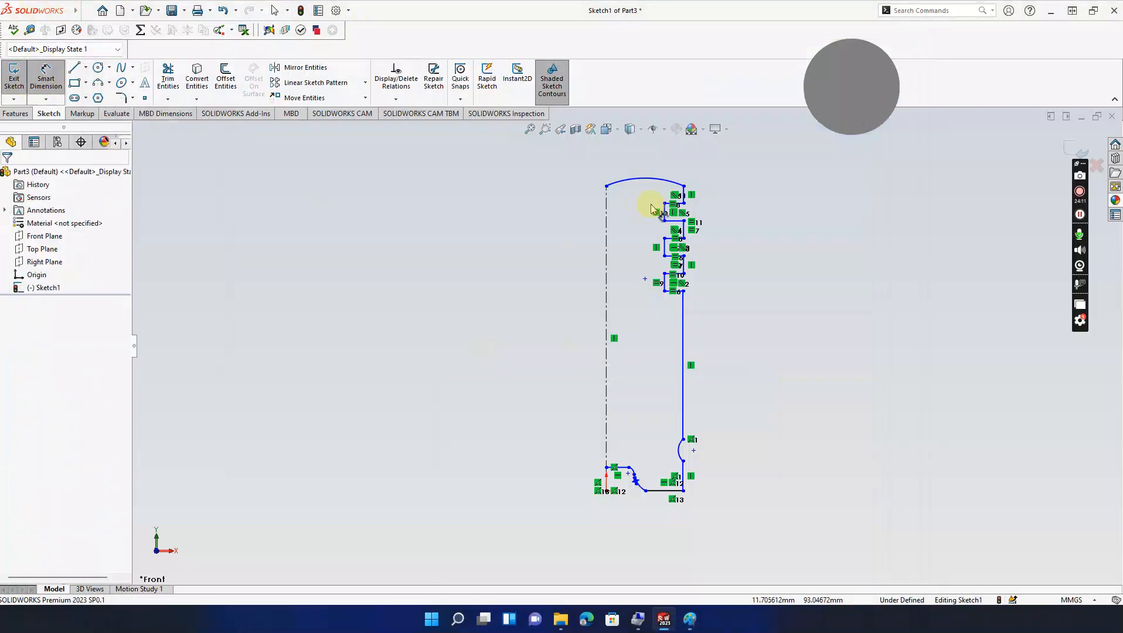
left_click(683, 229)
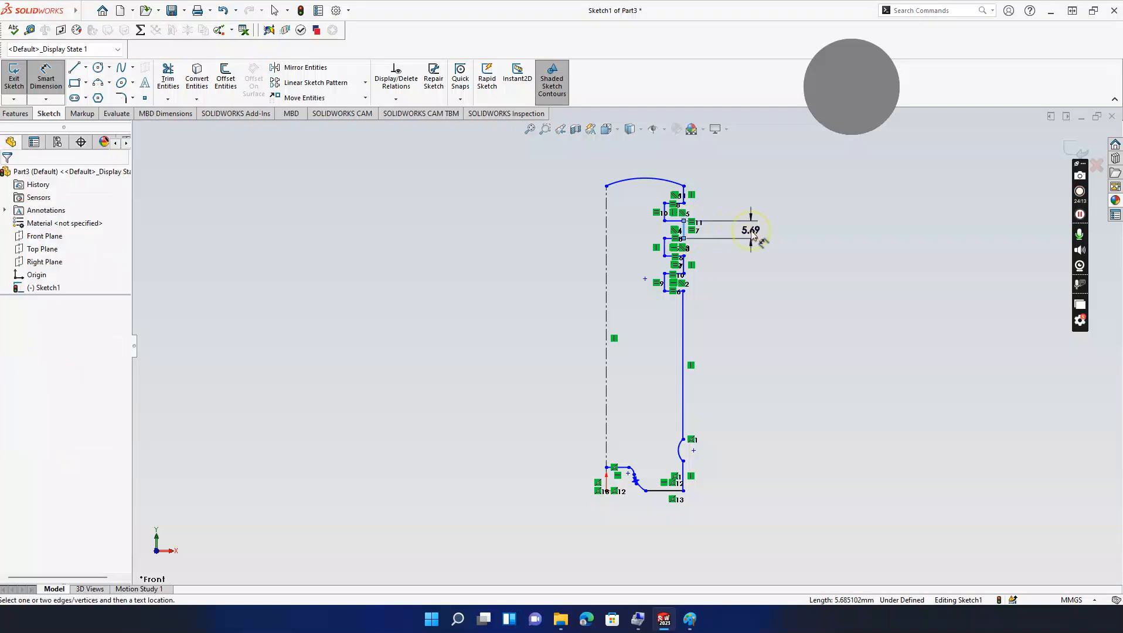
left_click(753, 233)
type("3.5")
key("Return")
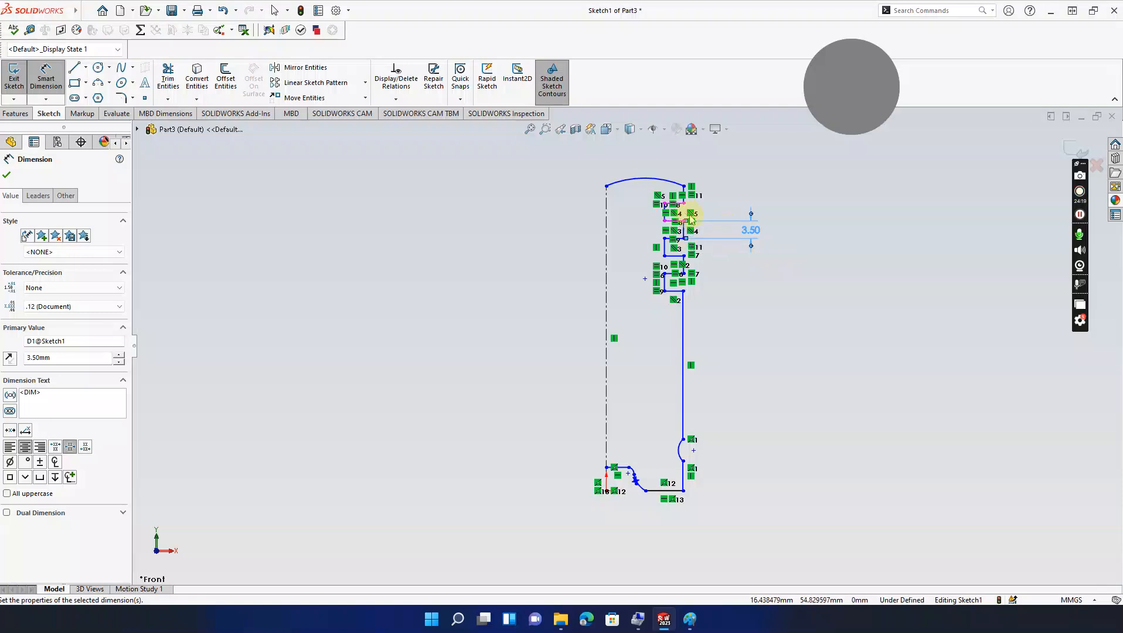
scroll(687, 225, "down", 2)
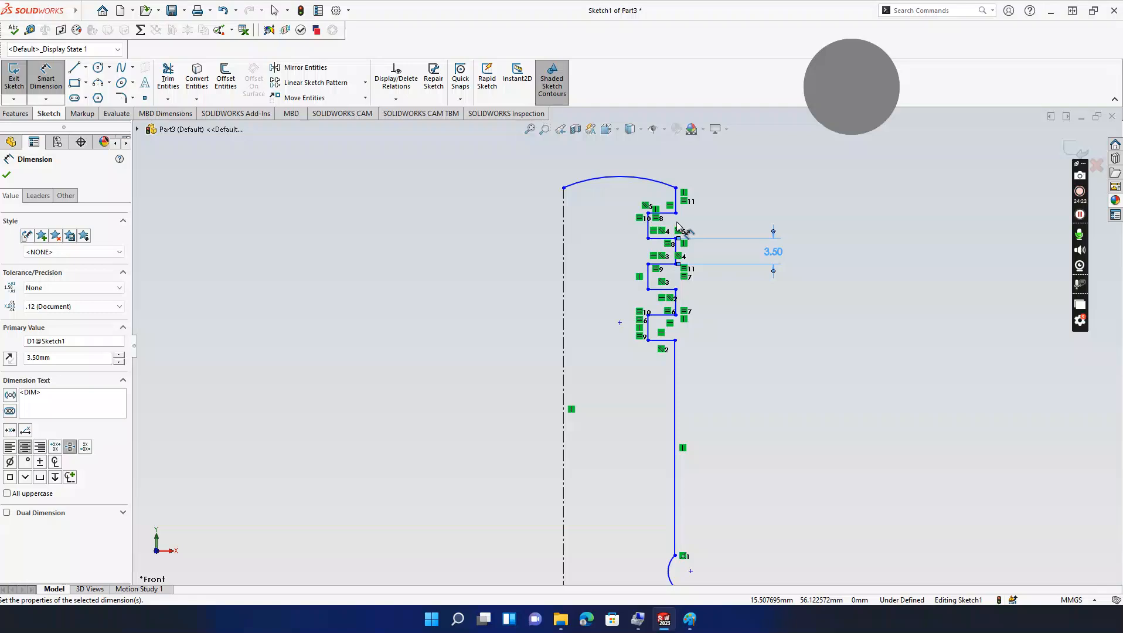
left_click(690, 619)
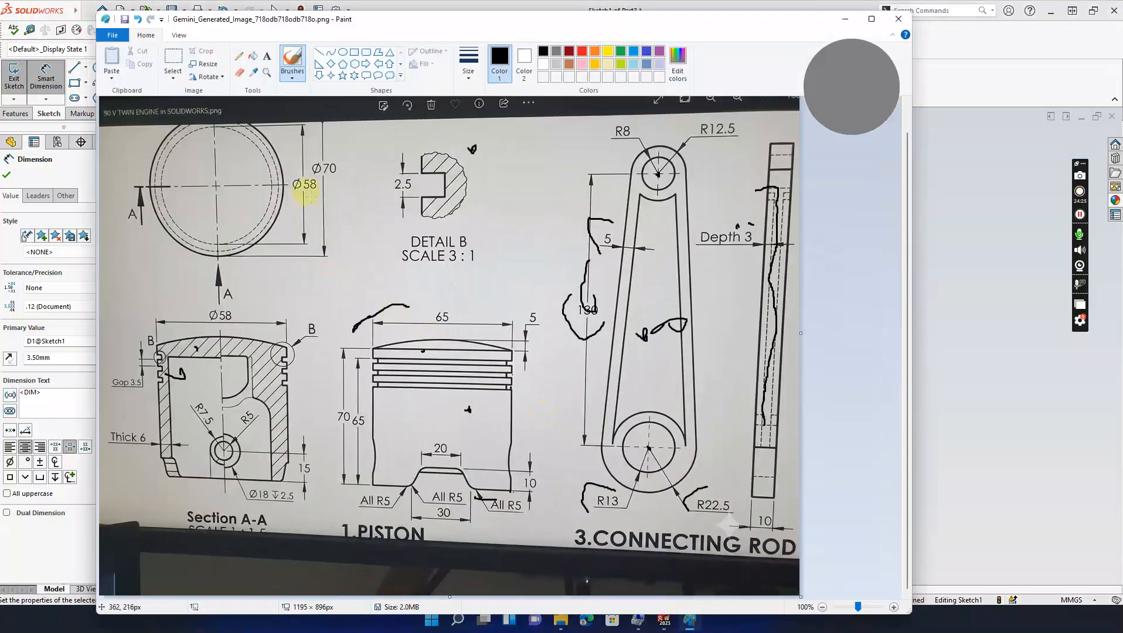
left_click(846, 19)
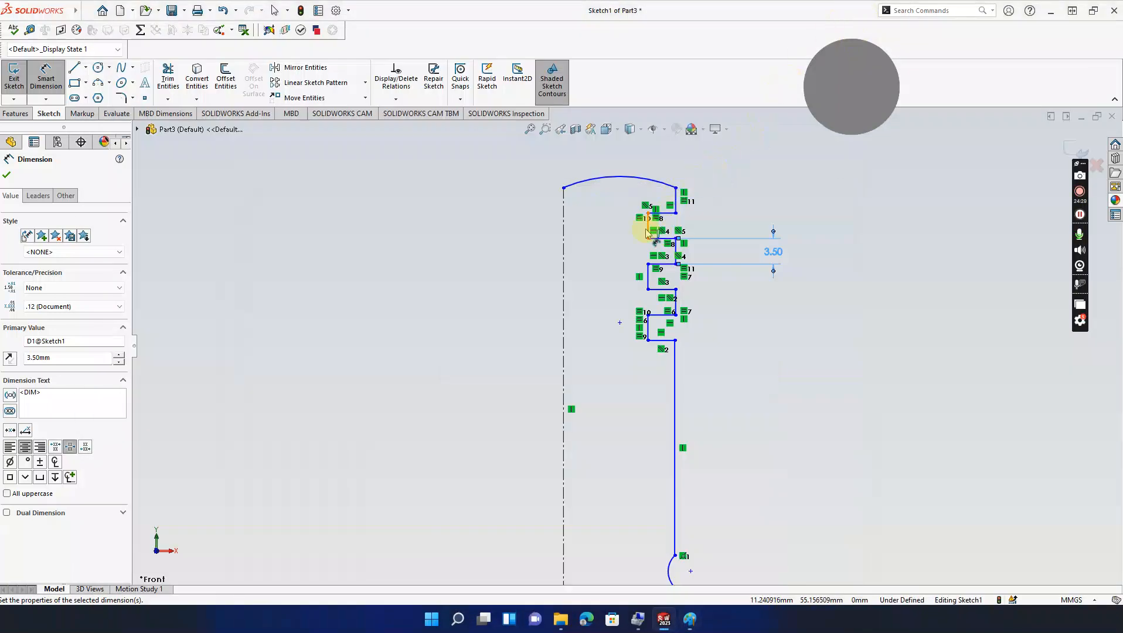
Step: Add a second, driven 3.50 dimension on the next groove line and dismiss its warning
left_click(649, 233)
left_click(727, 223)
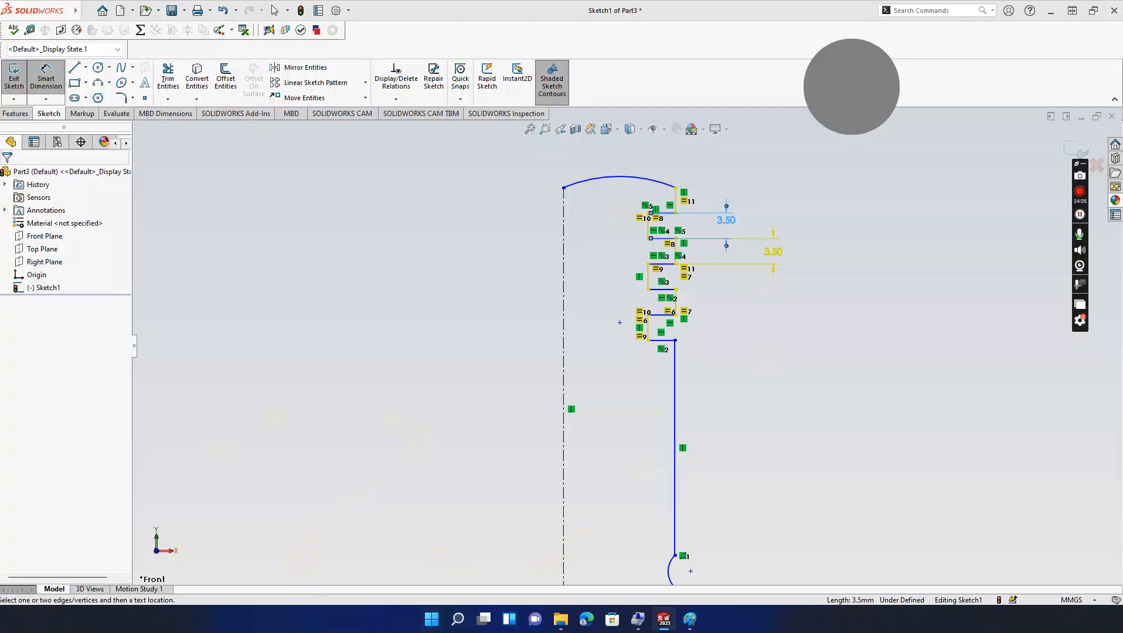
left_click(773, 251)
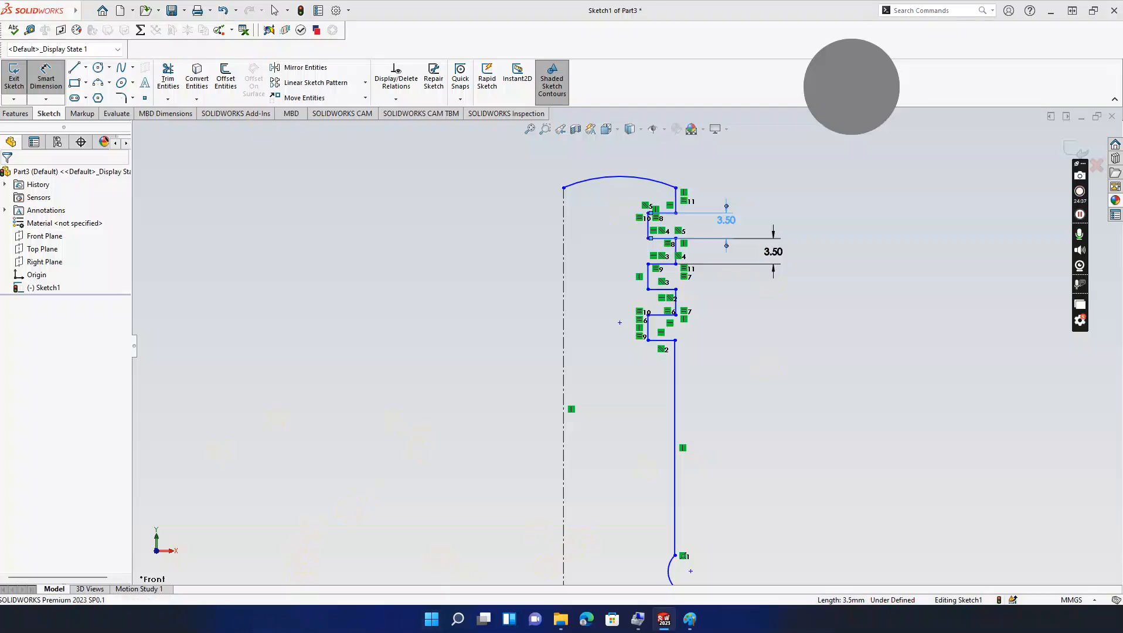
key("Escape")
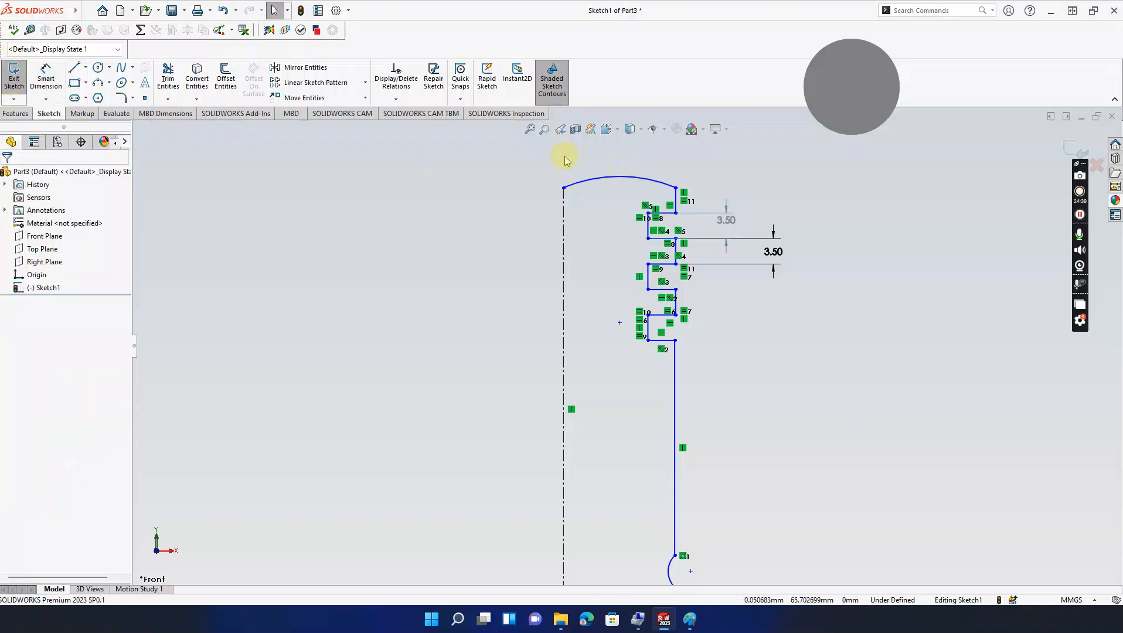
double_click(726, 220)
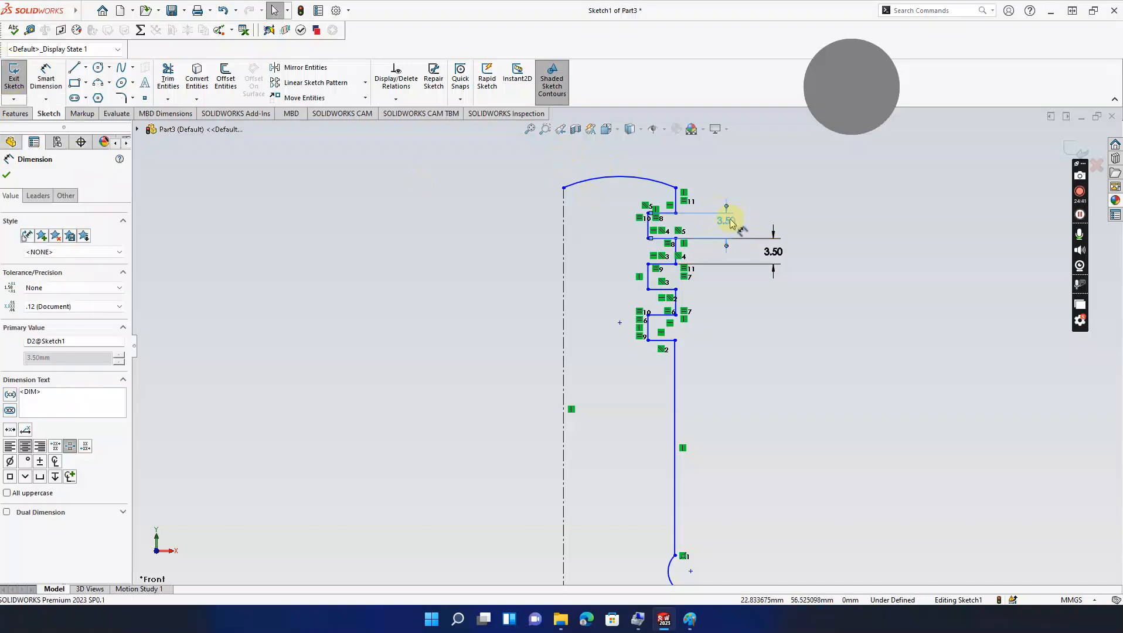
left_click(630, 311)
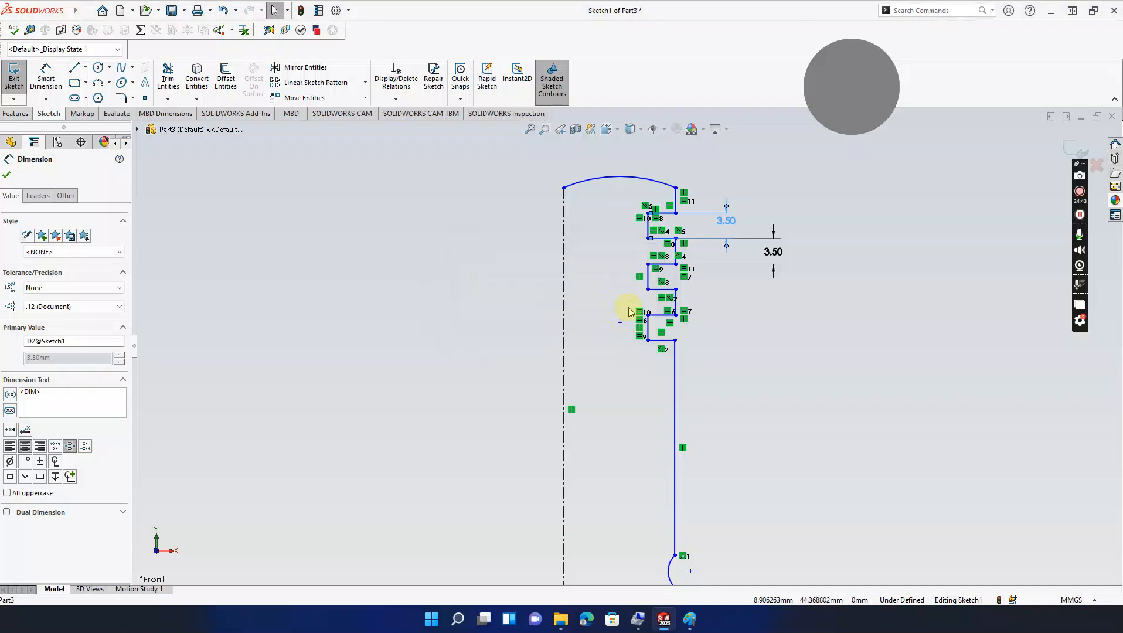
left_click(630, 310)
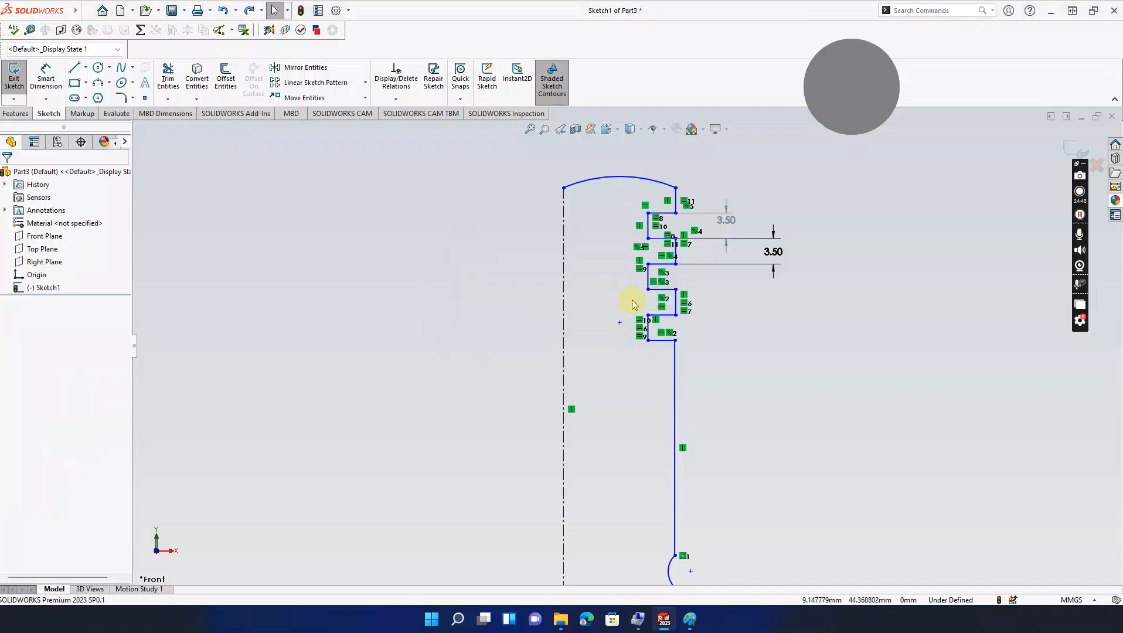
Step: Dimension the short top horizontal step line to 2.50 mm
left_click(46, 78)
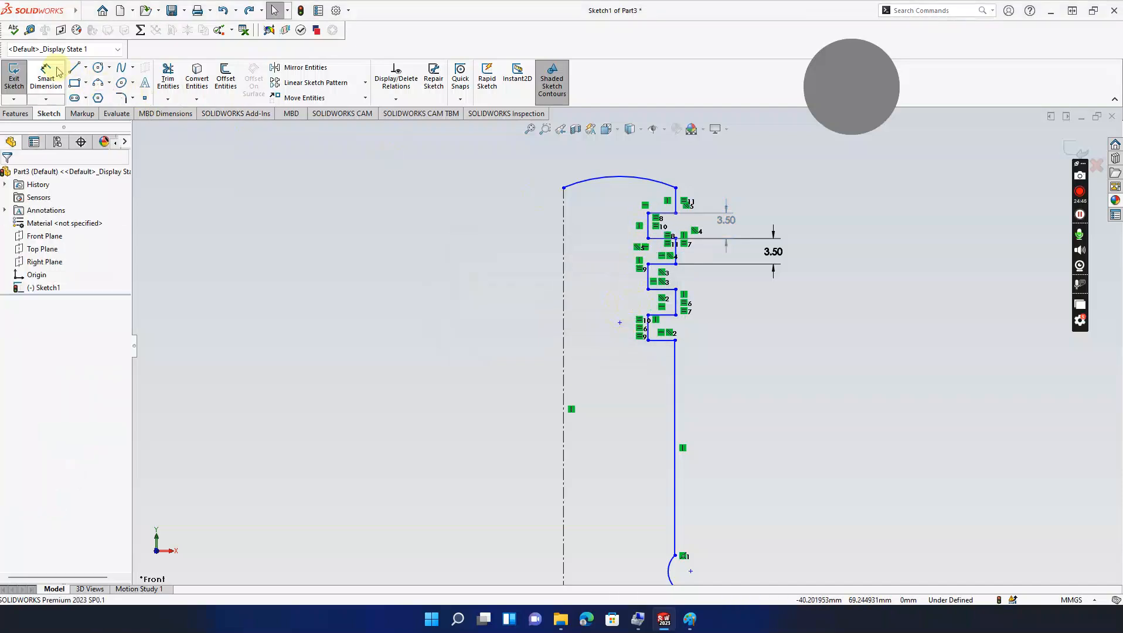
left_click(658, 214)
left_click(662, 170)
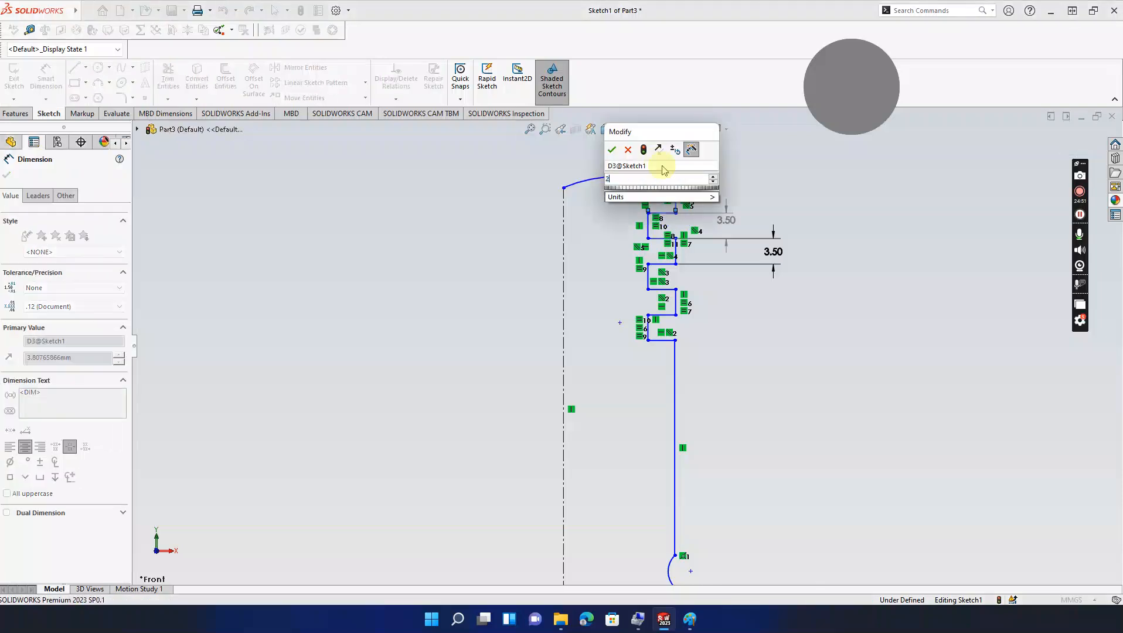
key("Return")
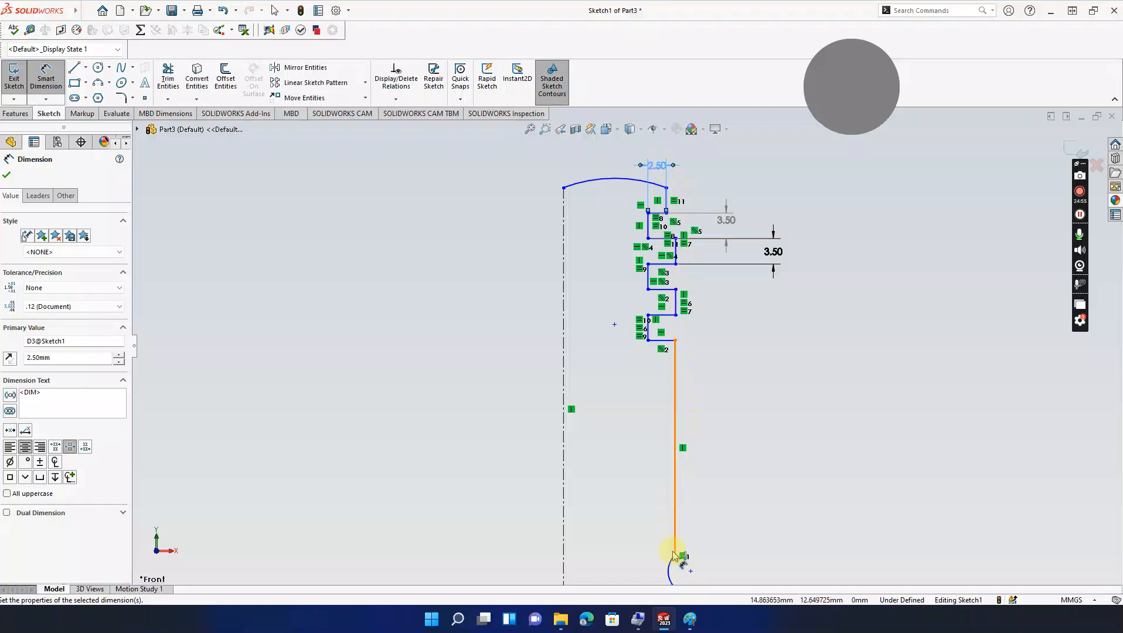
left_click(690, 619)
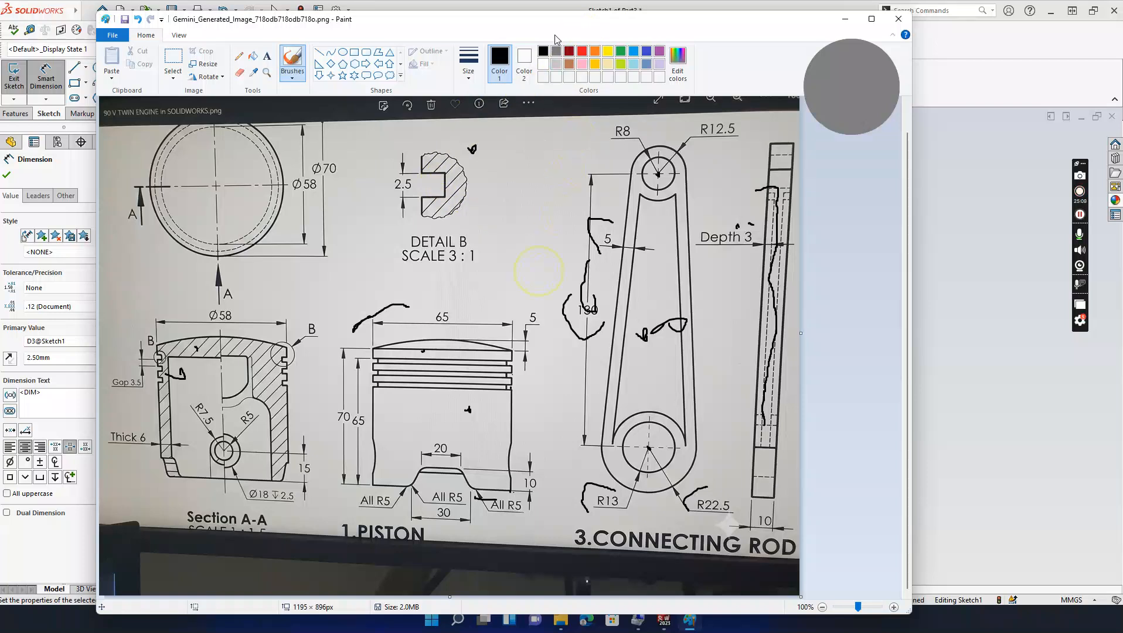
Step: Reposition the Paint reference drawing a few times to compare it, then hide it
mouse_move(560, 28)
left_mouse_down()
mouse_move(335, 251)
mouse_move(250, 215)
mouse_move(263, 201)
left_mouse_up()
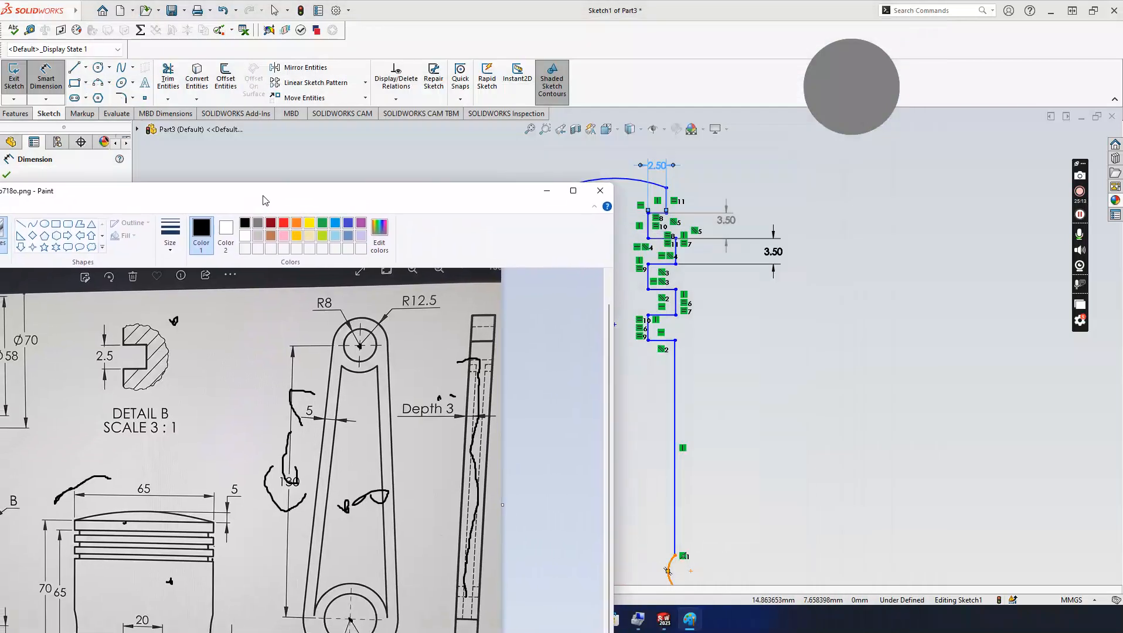
mouse_move(263, 200)
left_mouse_down()
mouse_move(392, 152)
mouse_move(468, 87)
left_mouse_up()
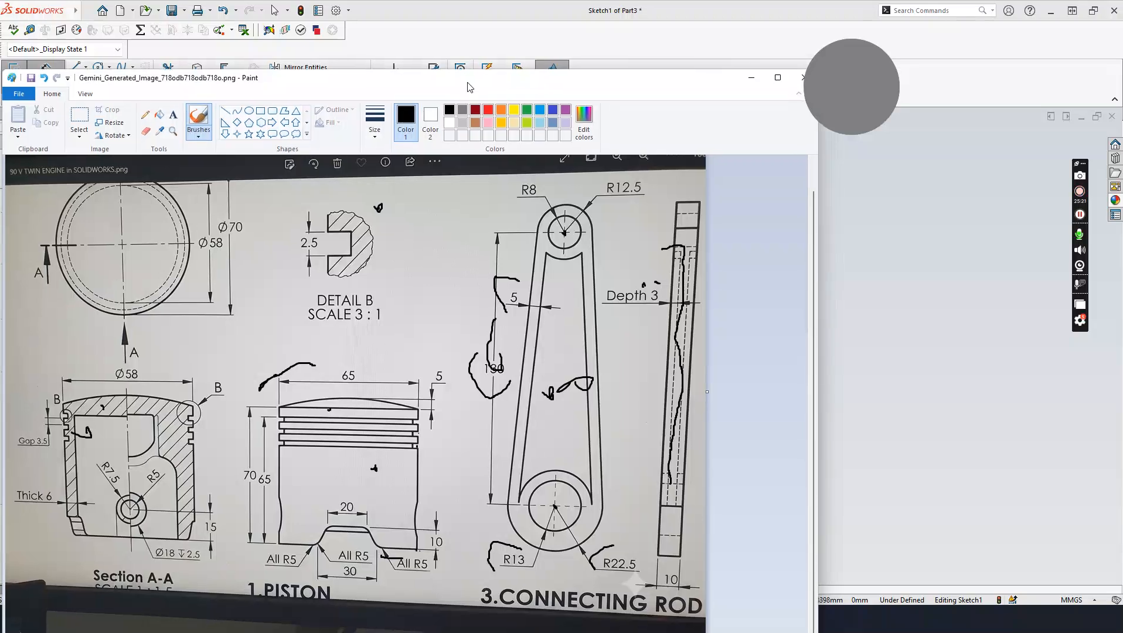
mouse_move(469, 87)
left_mouse_down()
mouse_move(193, 209)
mouse_move(242, 188)
left_mouse_up()
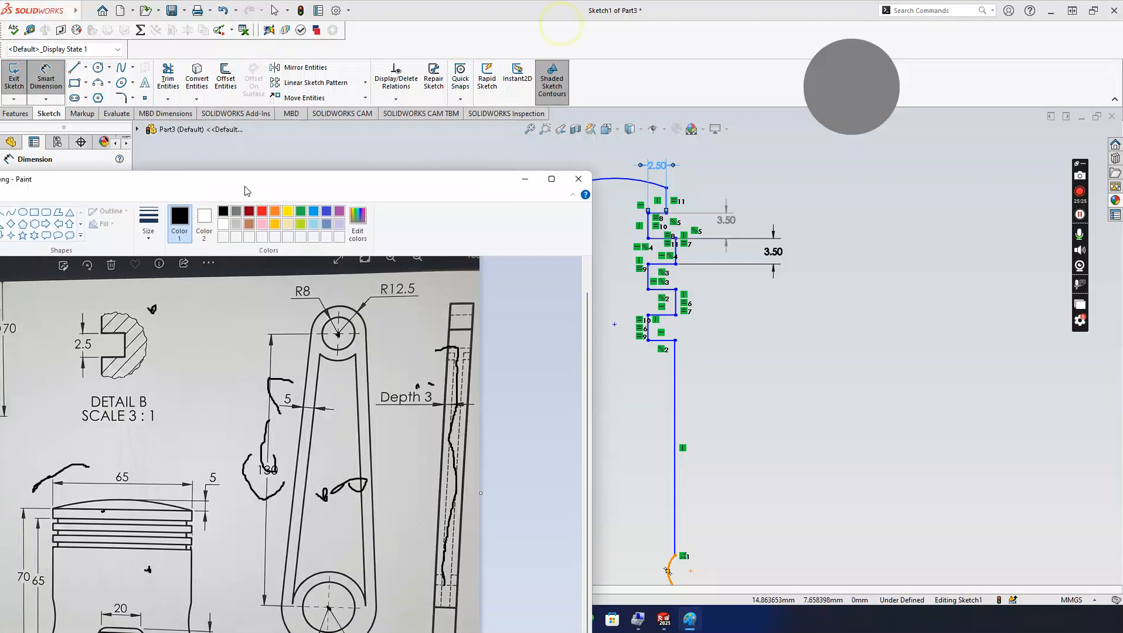
left_click(525, 179)
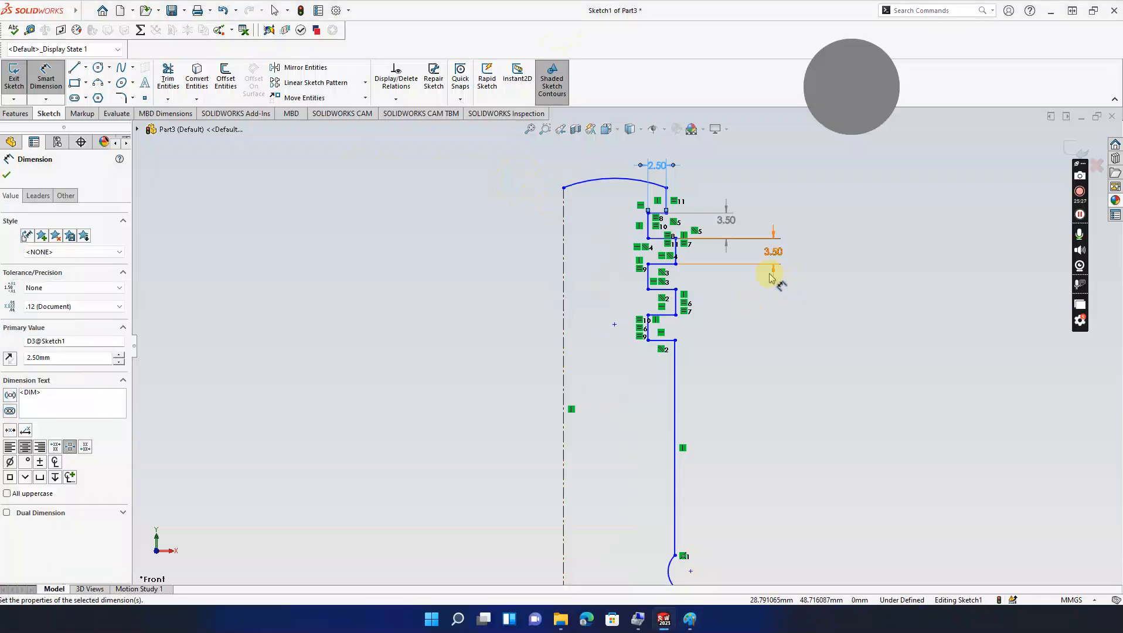
Step: Make the five short horizontal ring-groove lines equal in length
key("Escape")
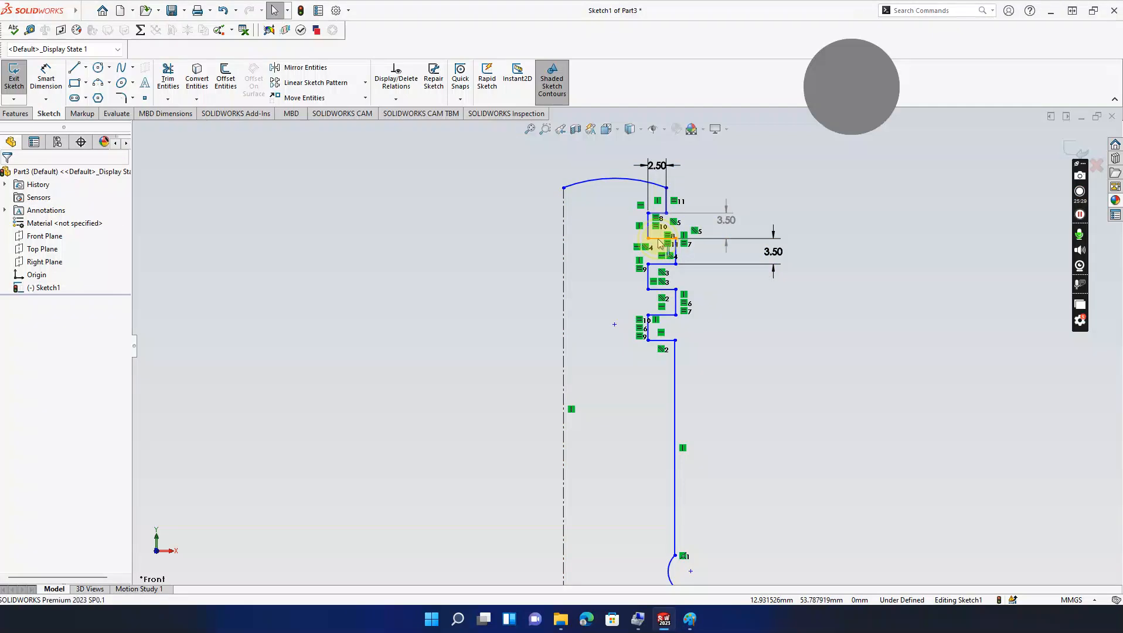
left_click(658, 238)
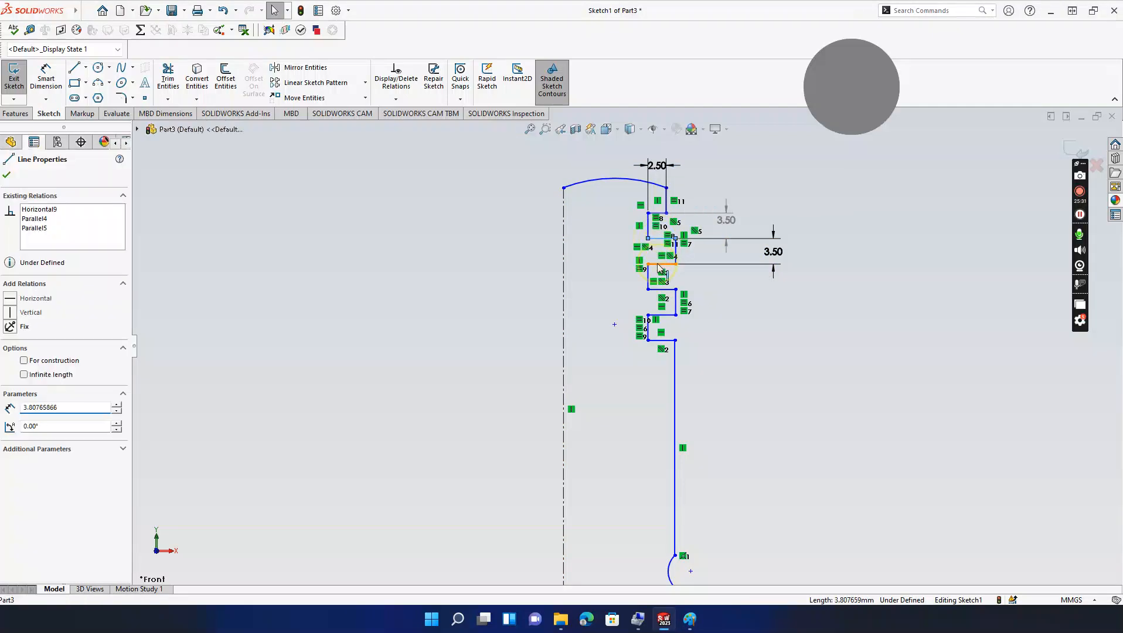
left_click(666, 313, "ctrl")
left_click(675, 302, "ctrl")
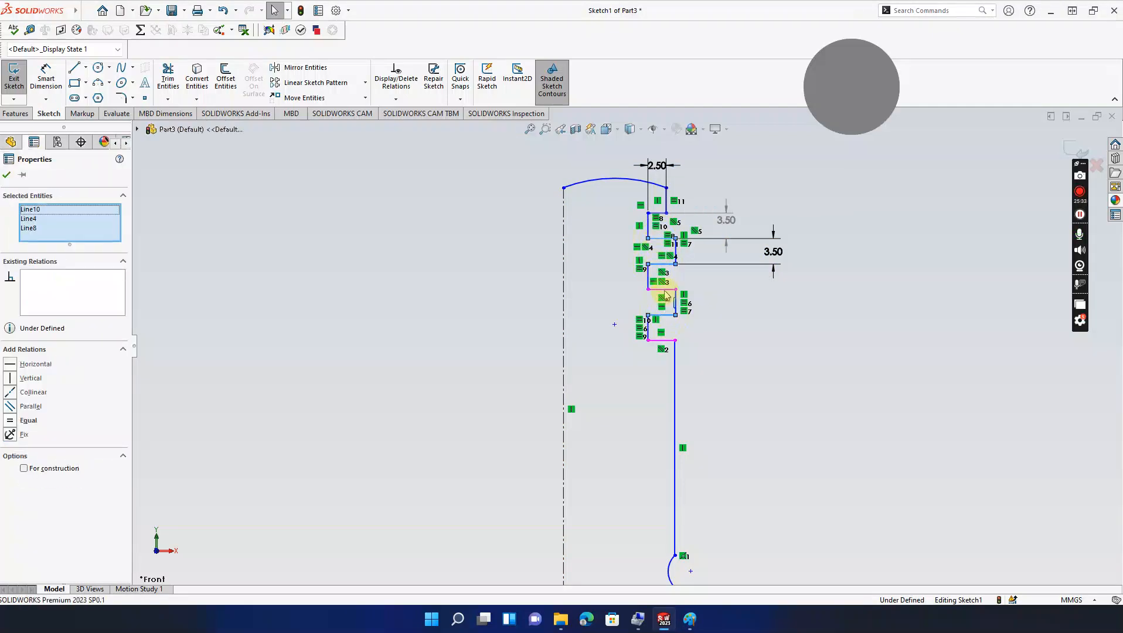
left_click(664, 290, "ctrl")
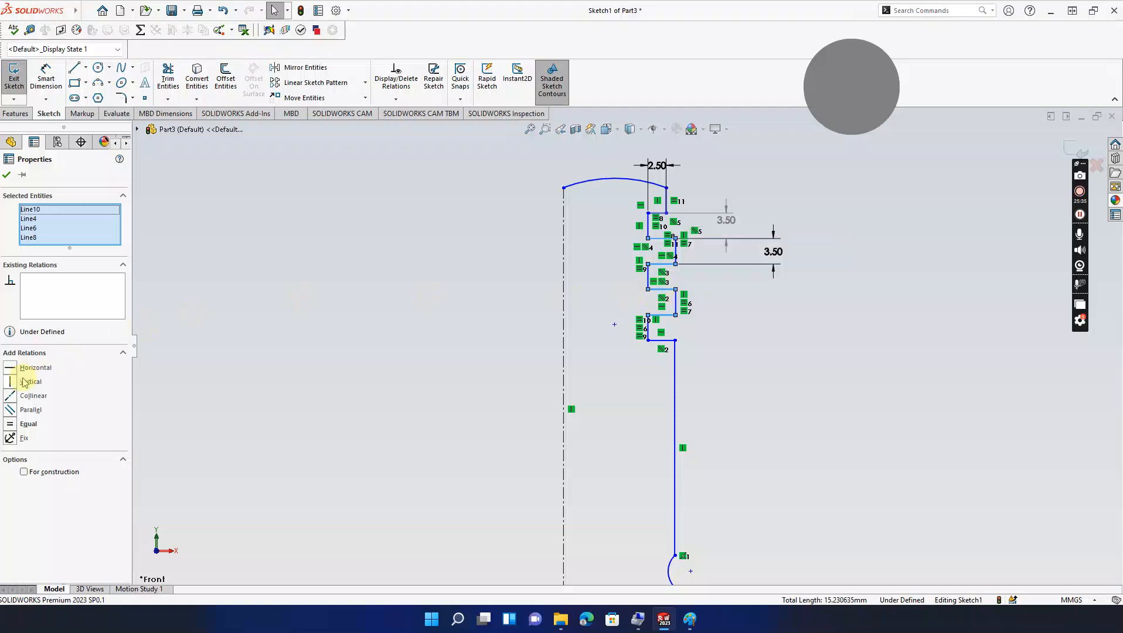
left_click(655, 214, "ctrl")
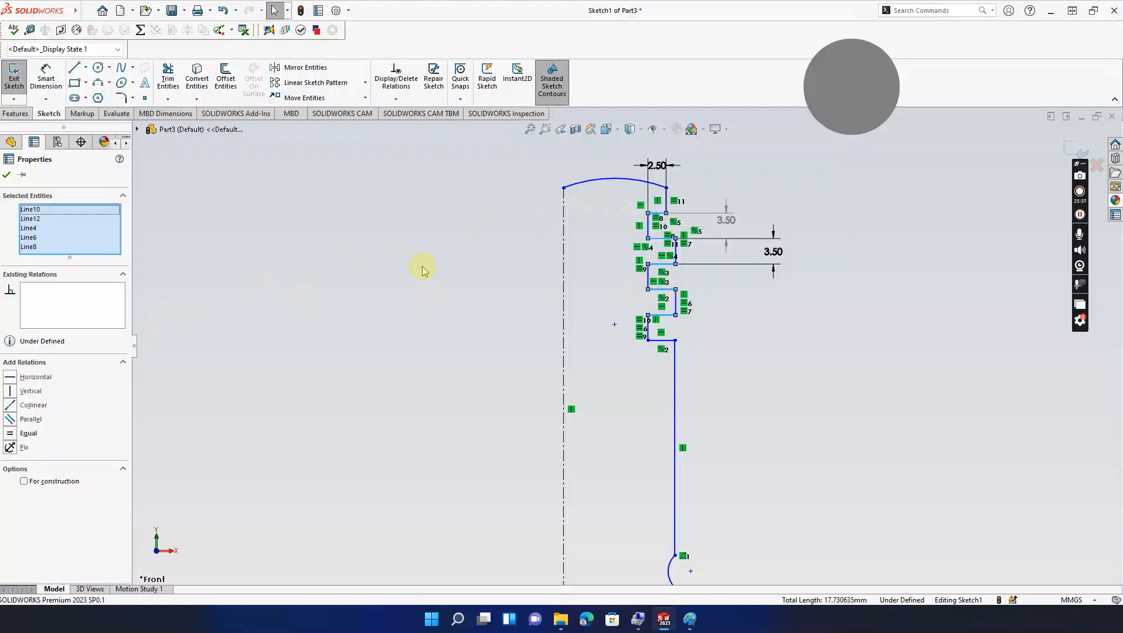
left_click(12, 434)
left_click(317, 360)
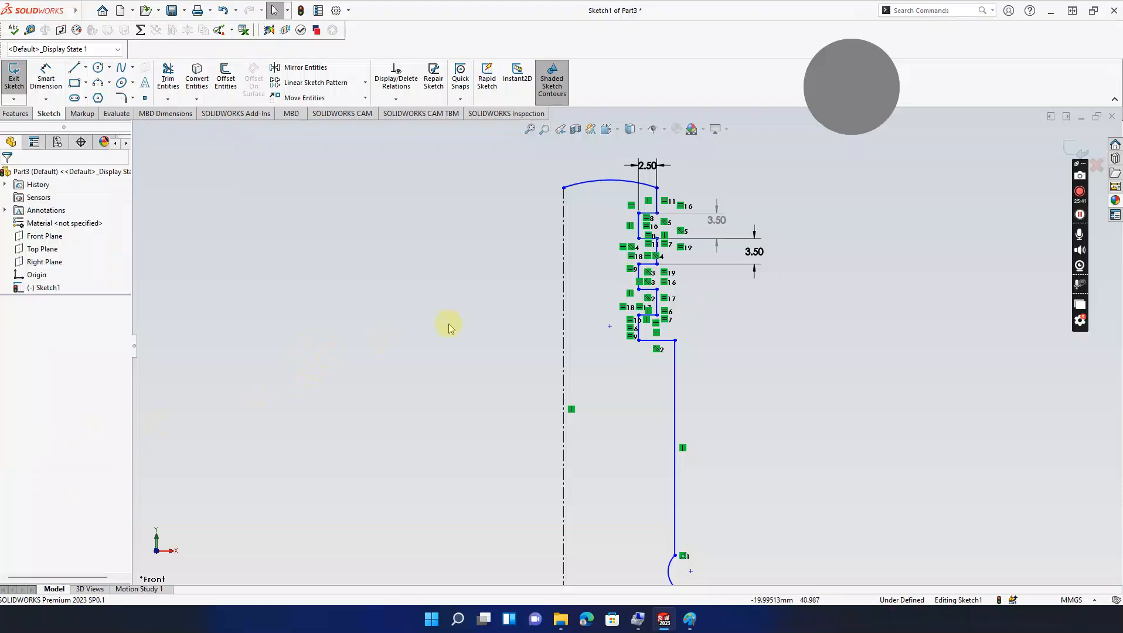
Step: Set the bottom short horizontal line's length to 2.5 mm
left_click(666, 340)
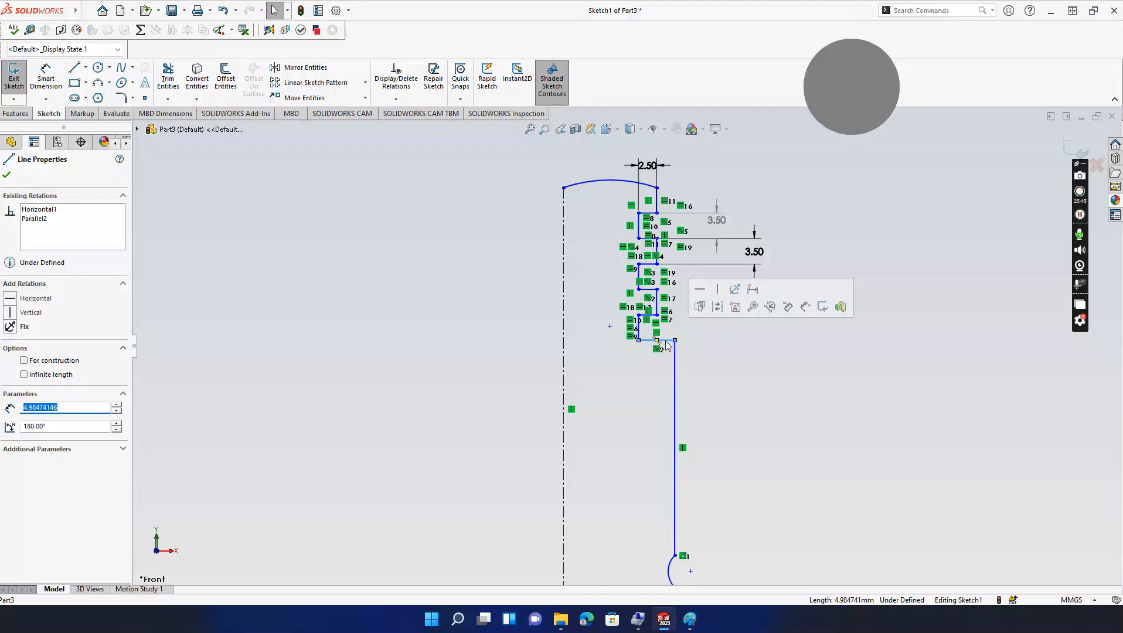
left_click(665, 341)
type("2.5")
key("Return")
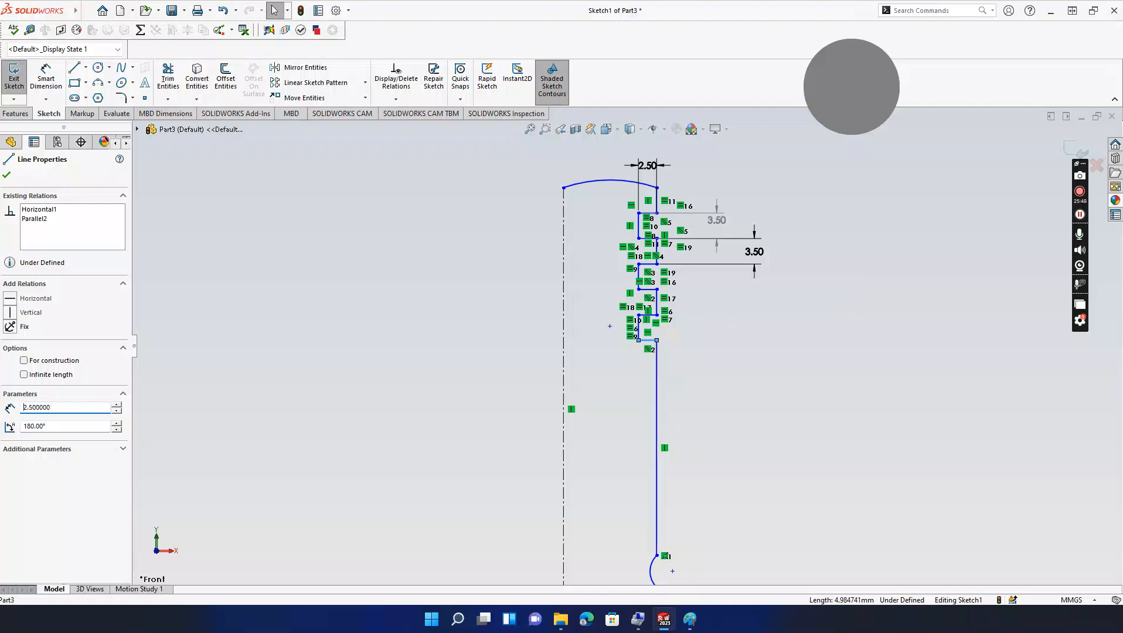
left_click(6, 176)
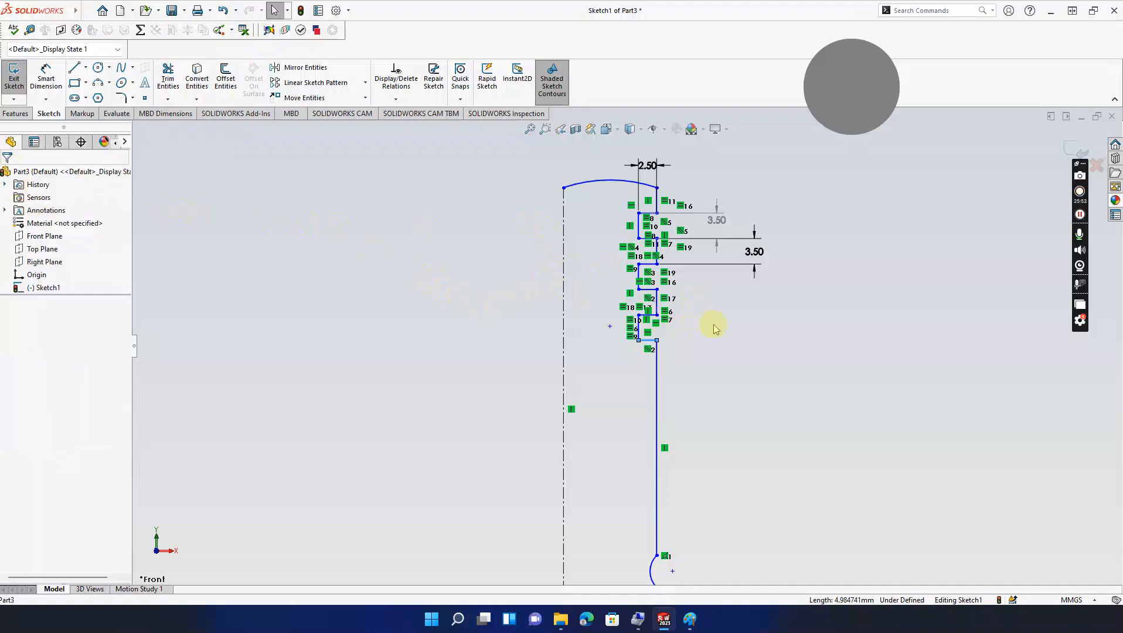
Step: Probe several groove lines with Smart Dimension, cancelling each without adding dimensions
scroll(709, 322, "down", 2)
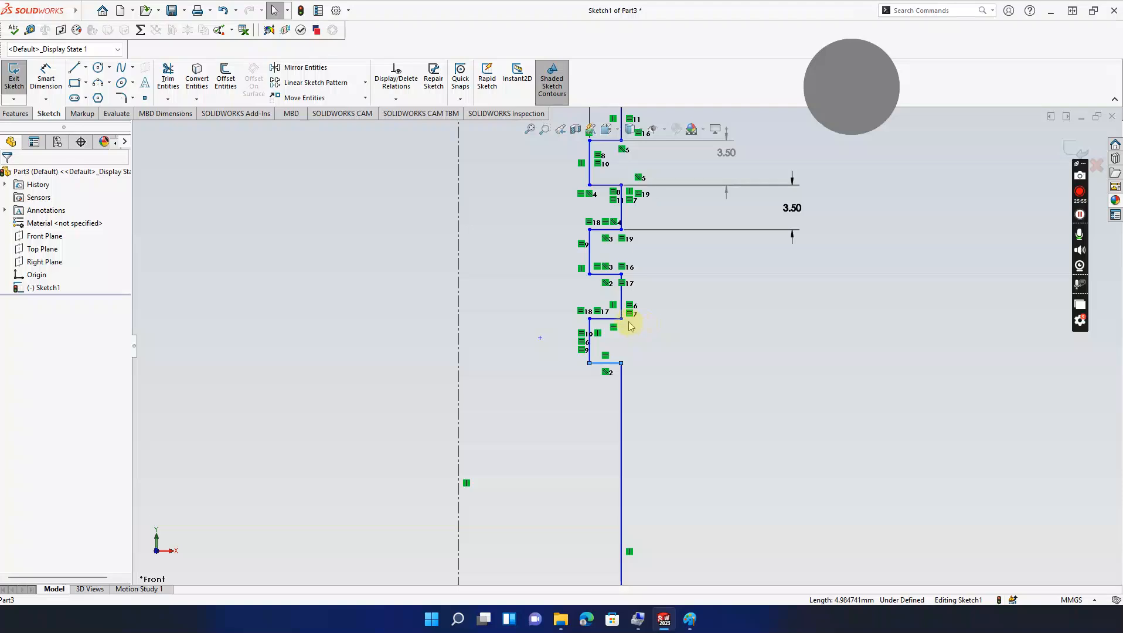
scroll(630, 305, "up", 2)
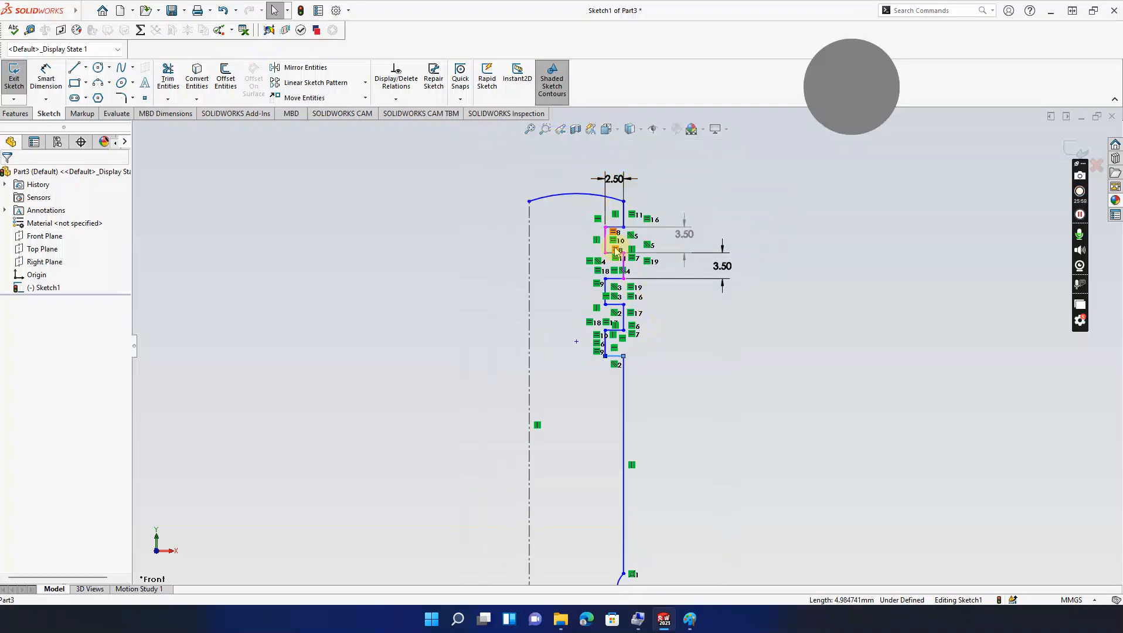
left_click(45, 79)
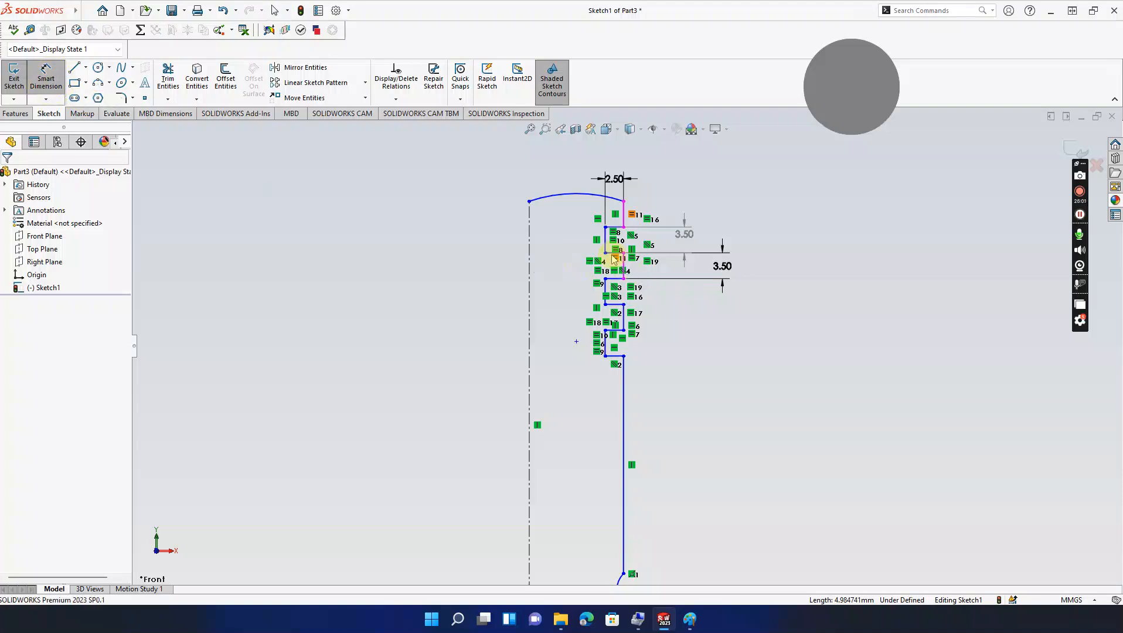
left_click(614, 255)
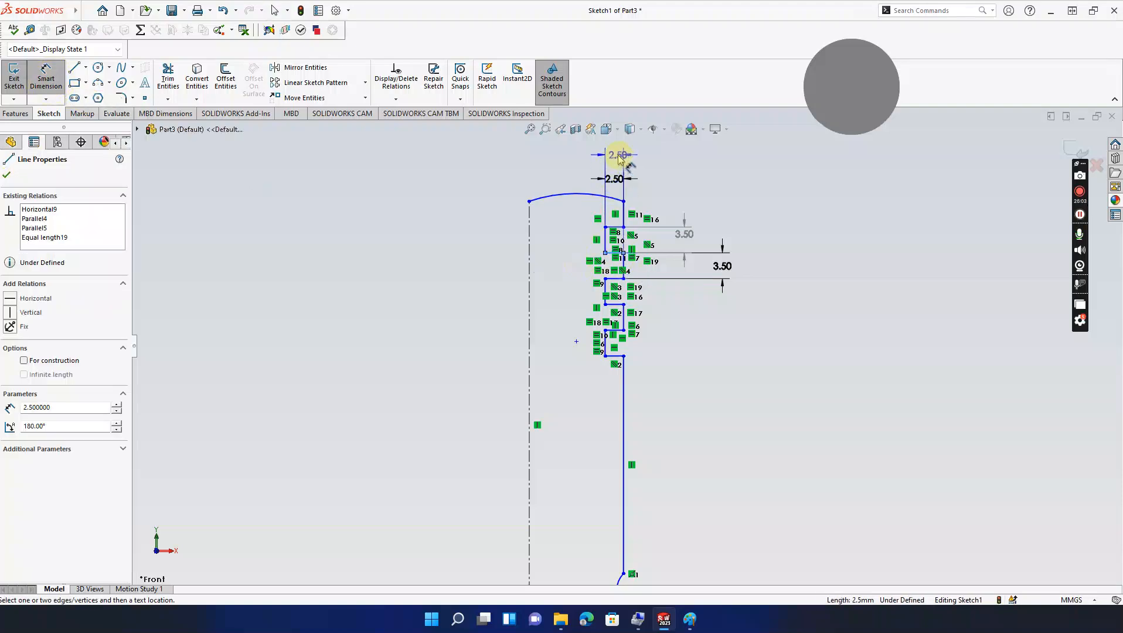
left_click(614, 304)
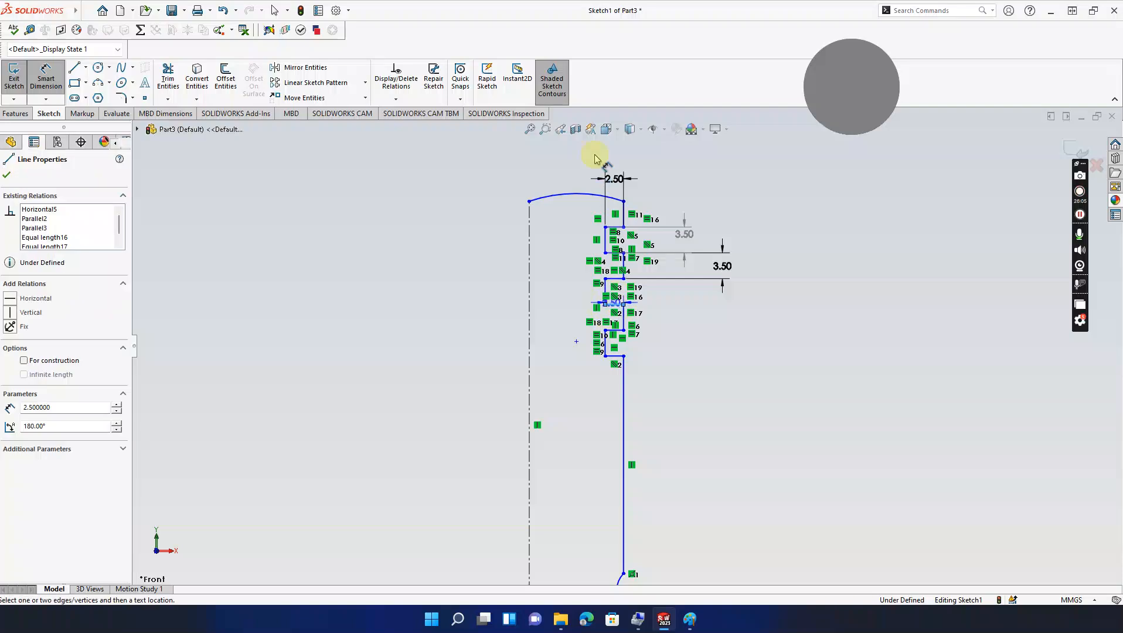
key("Escape")
left_click(615, 356)
key("Escape")
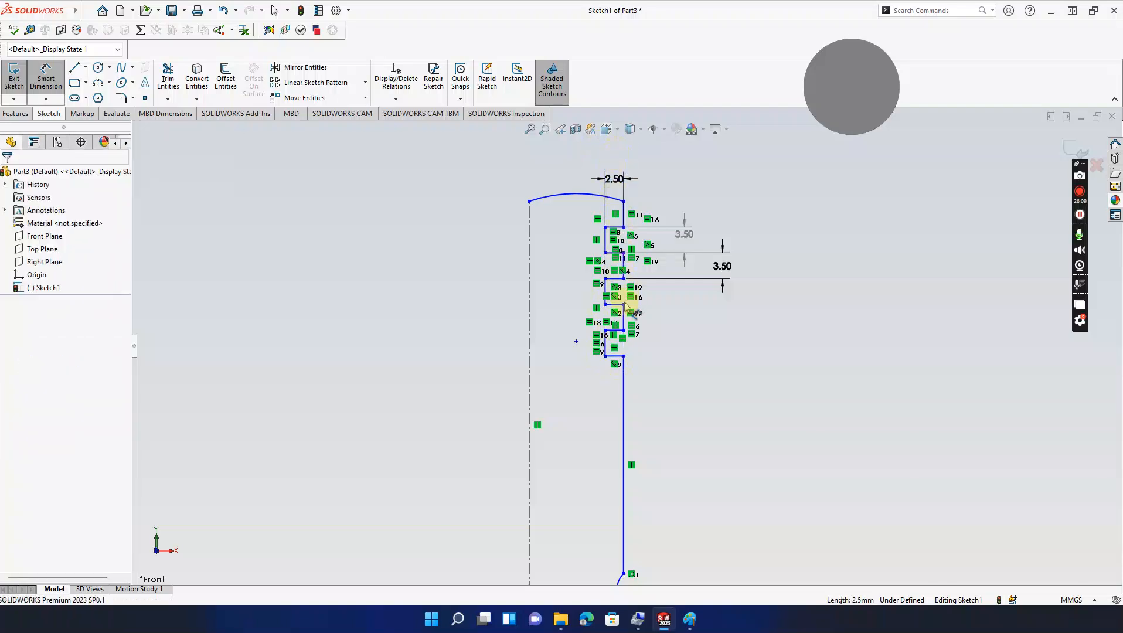
left_click(624, 316)
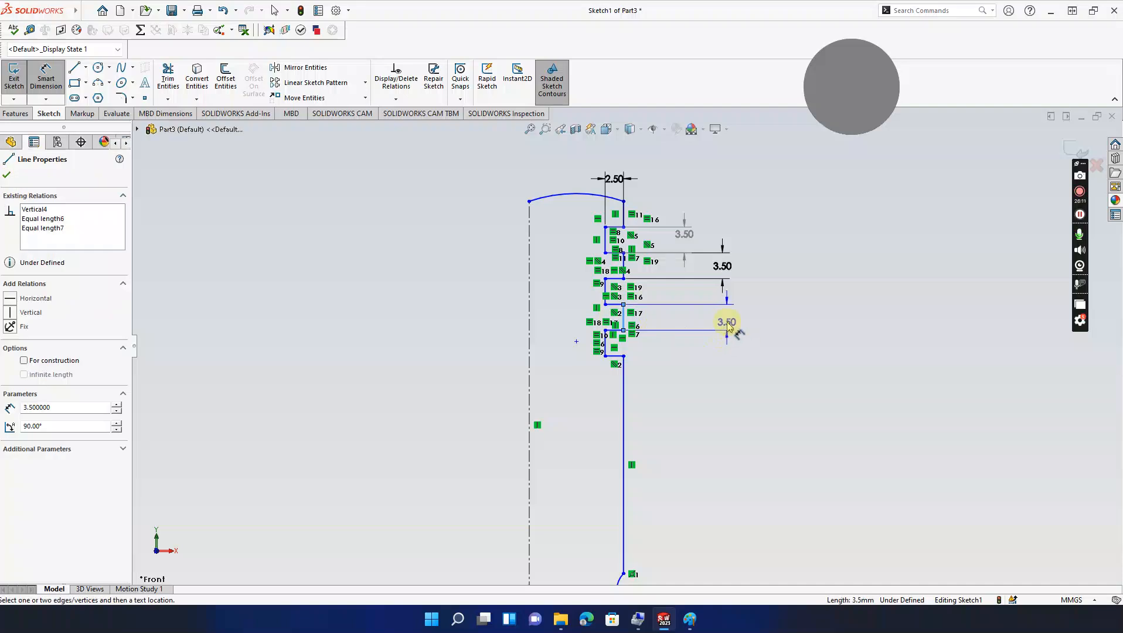
key("Escape")
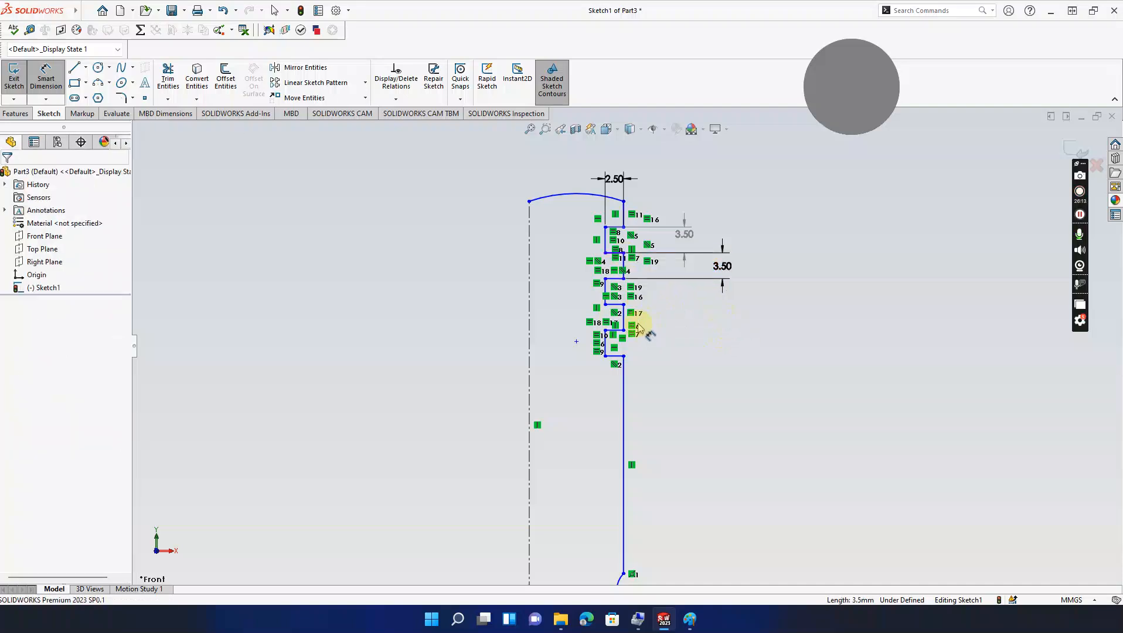
left_click(605, 344)
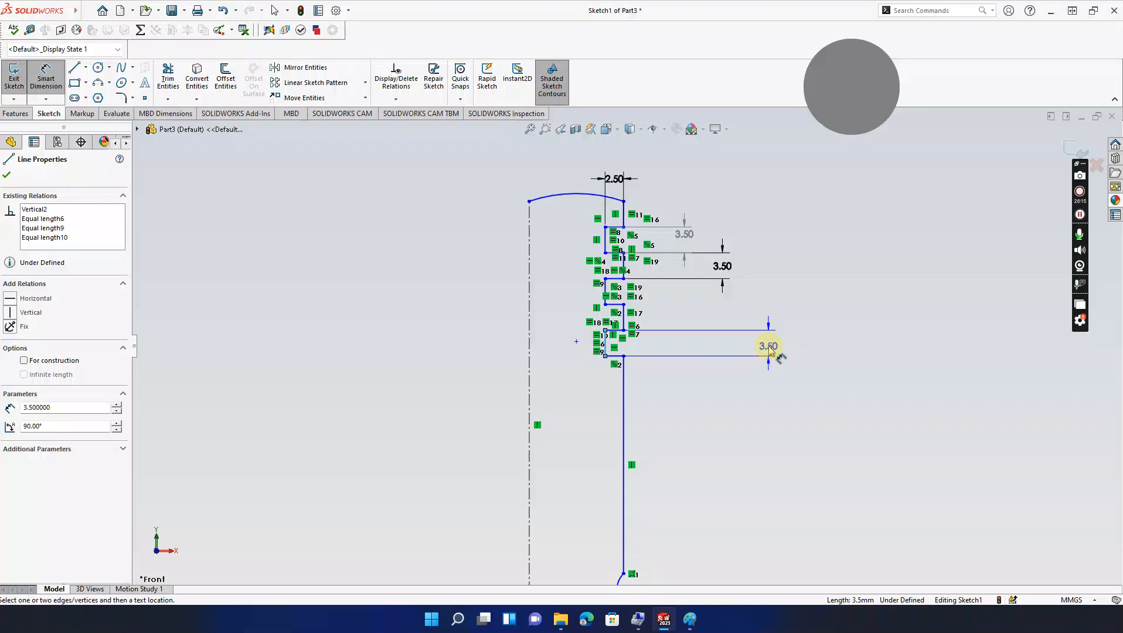
key("Escape")
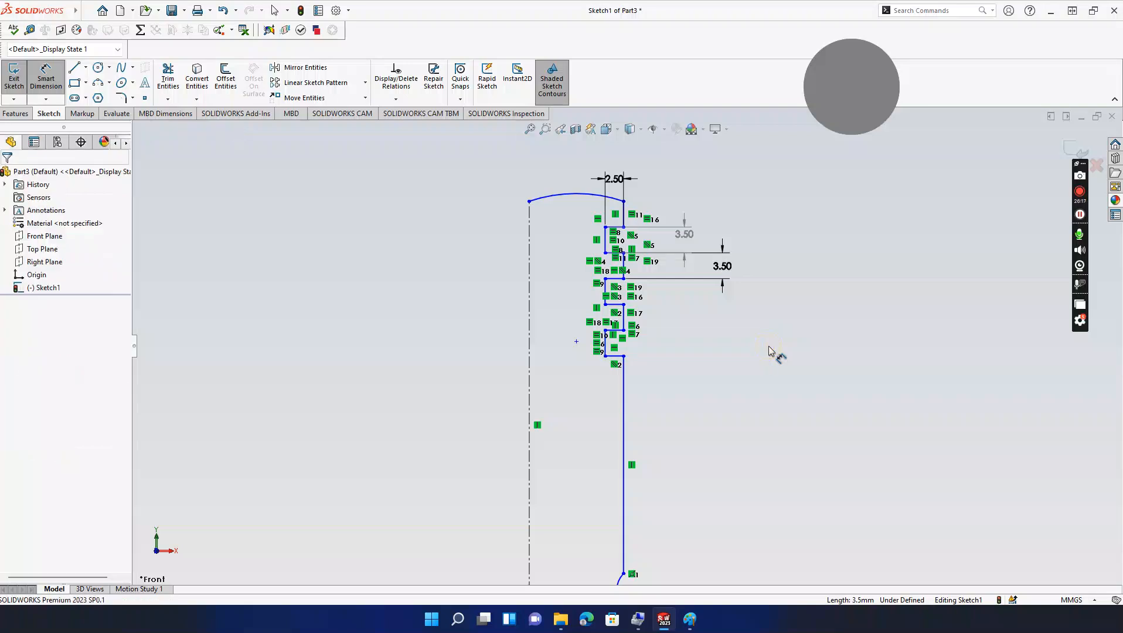
Step: Reframe the whole piston profile and bring up the Features commands
scroll(771, 347, "up", 3)
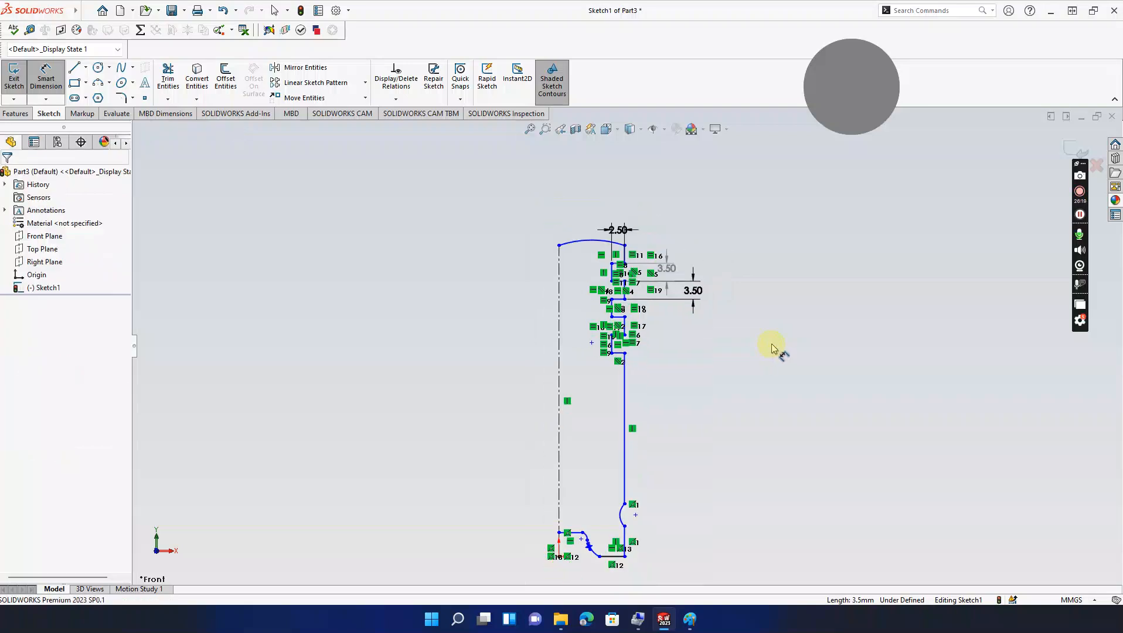
middle_click_drag(757, 386, 760, 350, "ctrl")
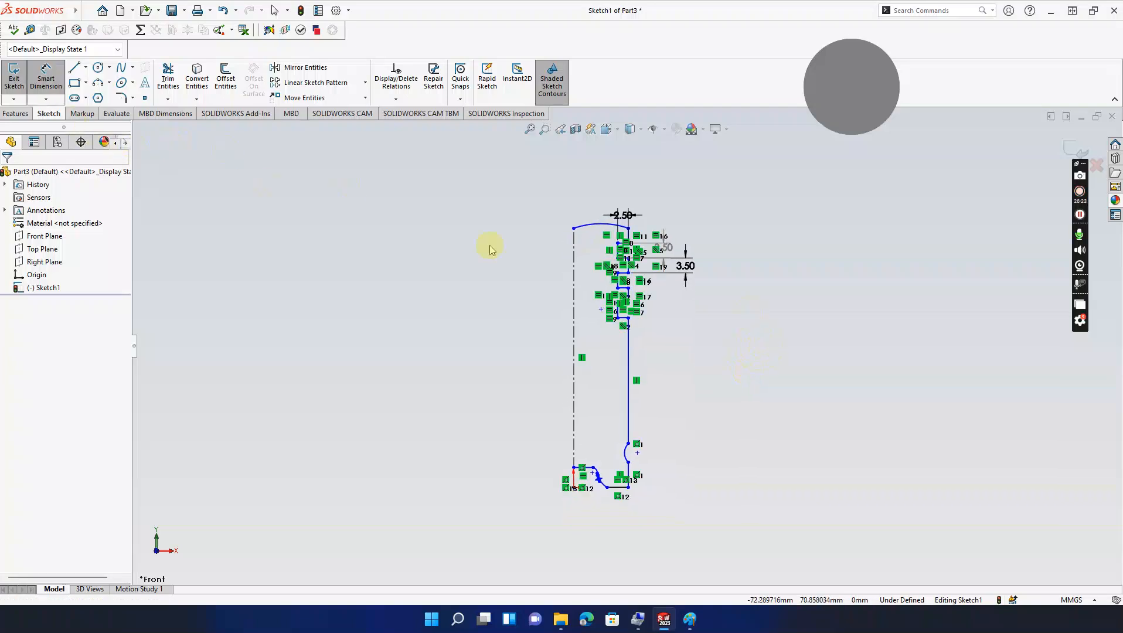
key("Escape")
scroll(678, 210, "down", 1)
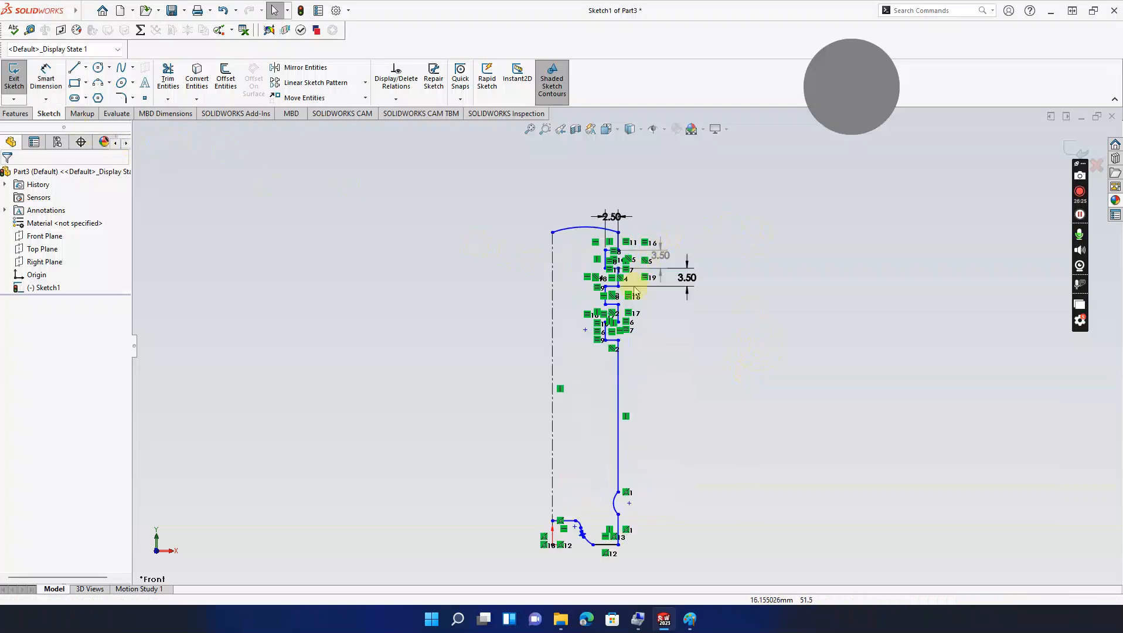
middle_click_drag(646, 340, 642, 295)
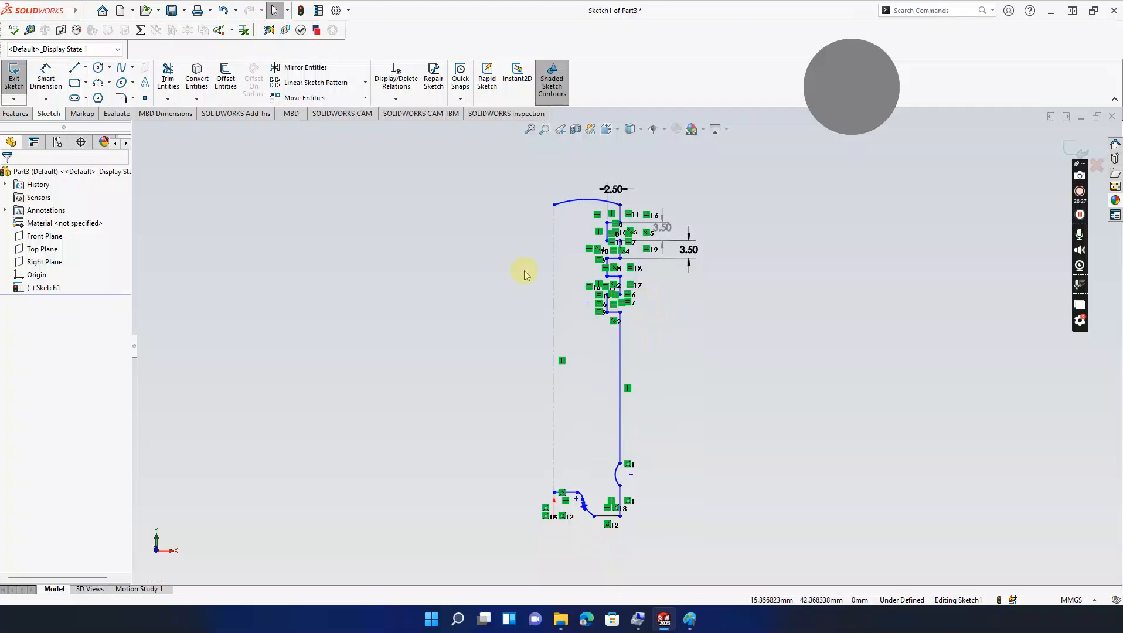
left_click(15, 114)
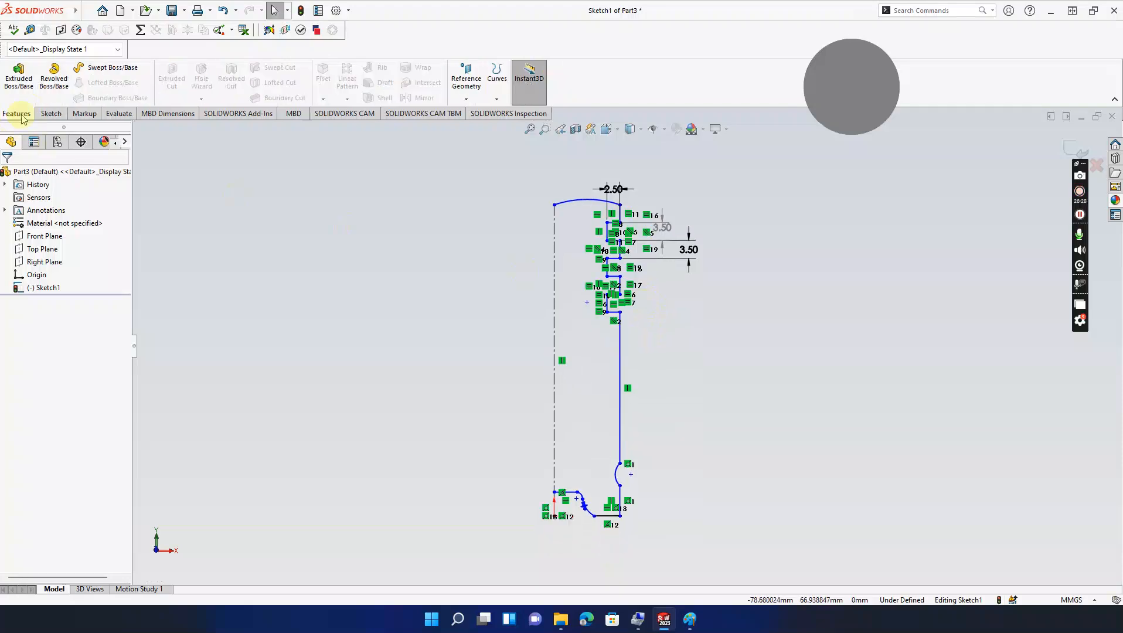
Step: Start a revolve of the Part3 sketch, then cancel it without creating a feature
left_click(54, 82)
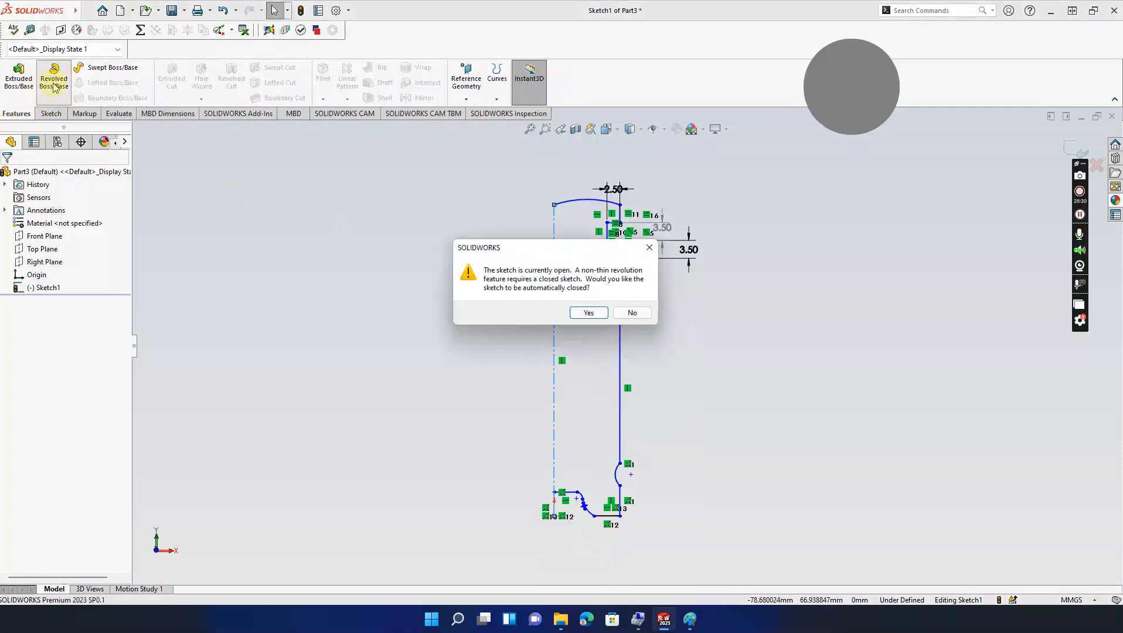
left_click(602, 314)
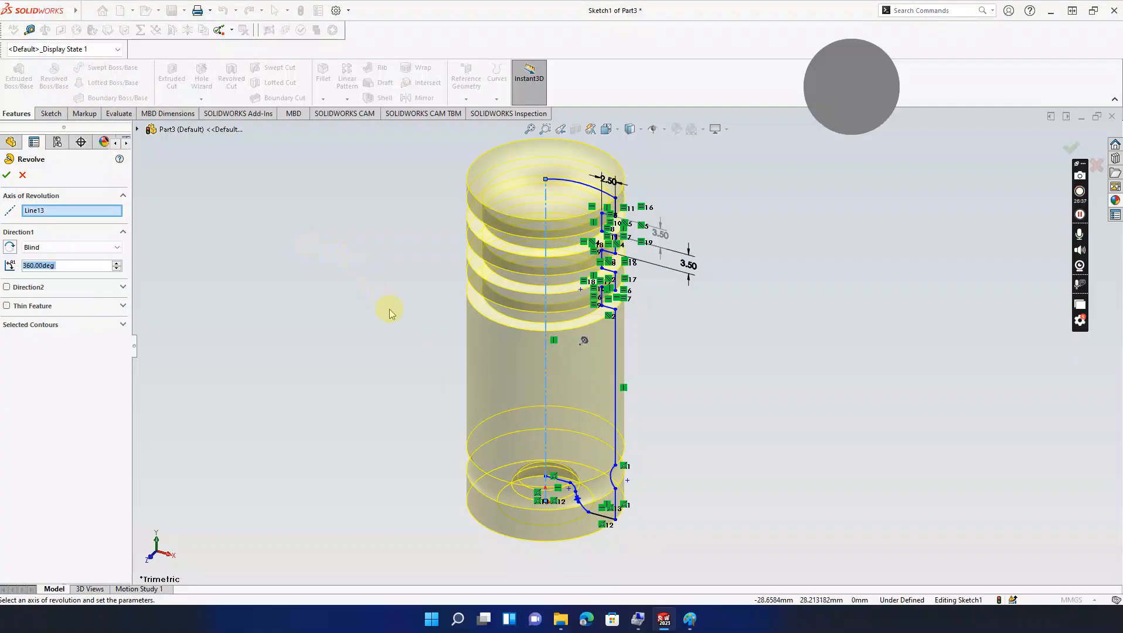
left_click(23, 175)
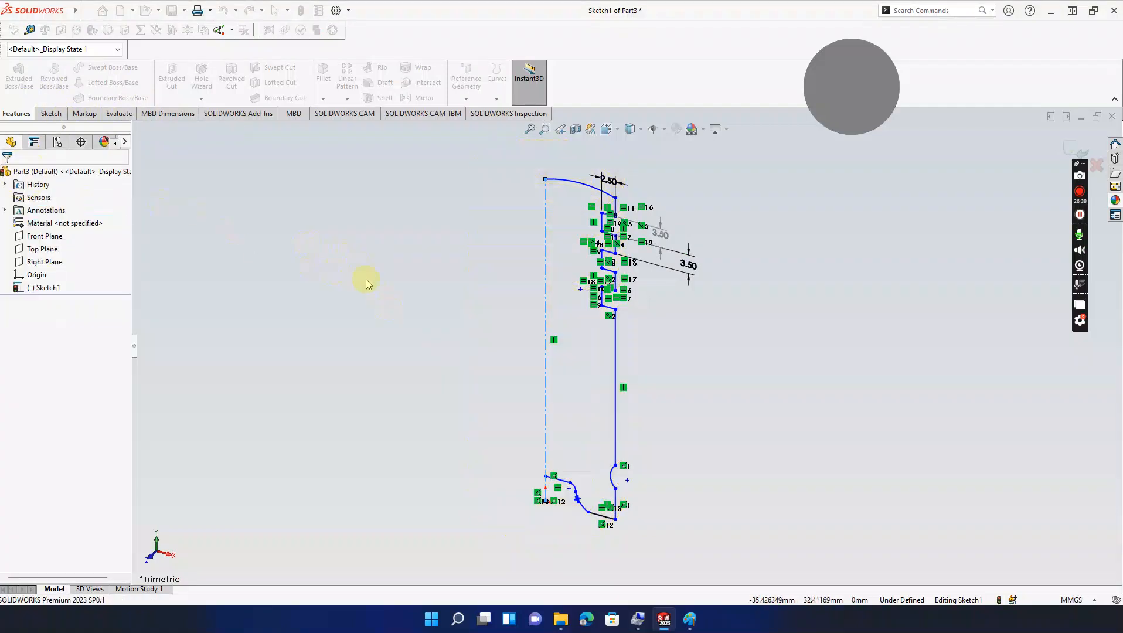
left_click(690, 619)
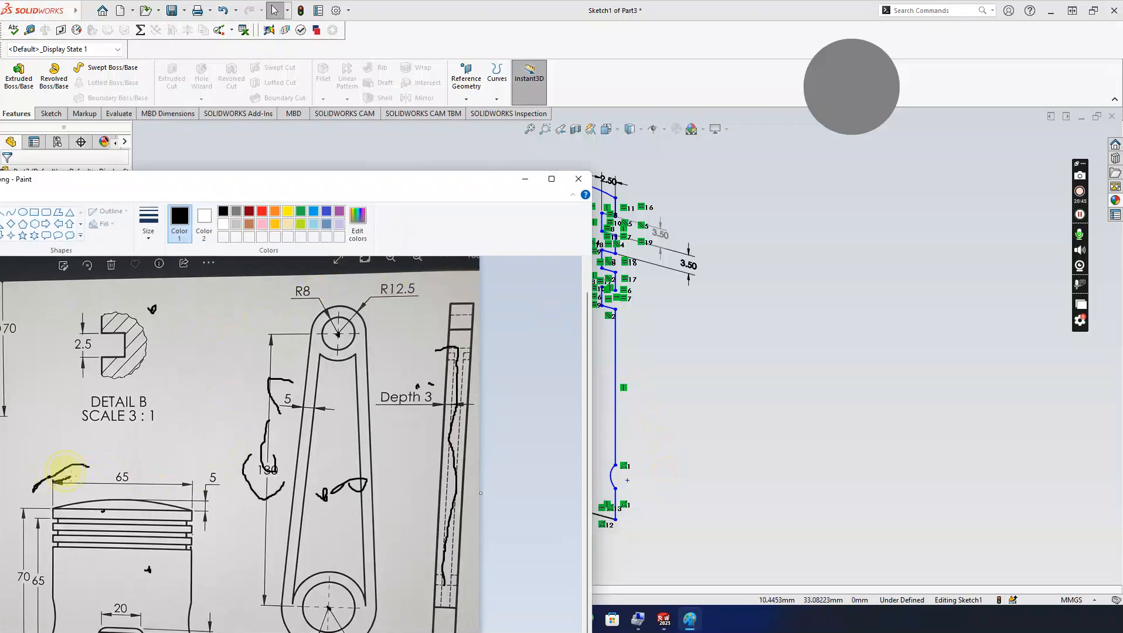
Step: Minimize the Paint piston reference drawing and bring up the SOLIDWORKS Sketch tools
left_click(525, 183)
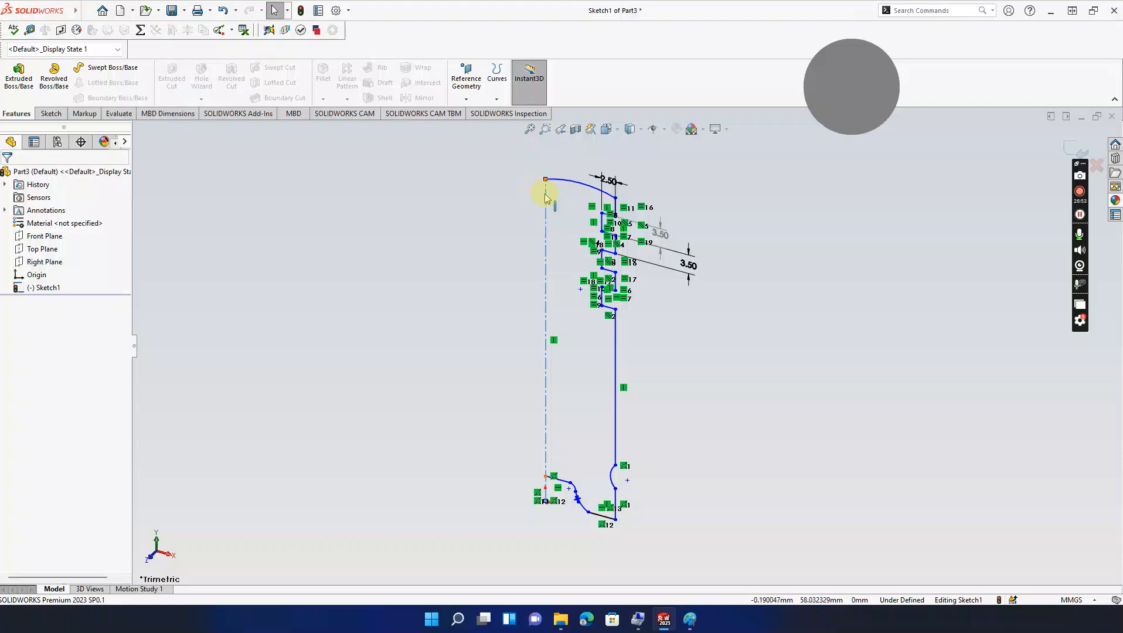
left_click(50, 114)
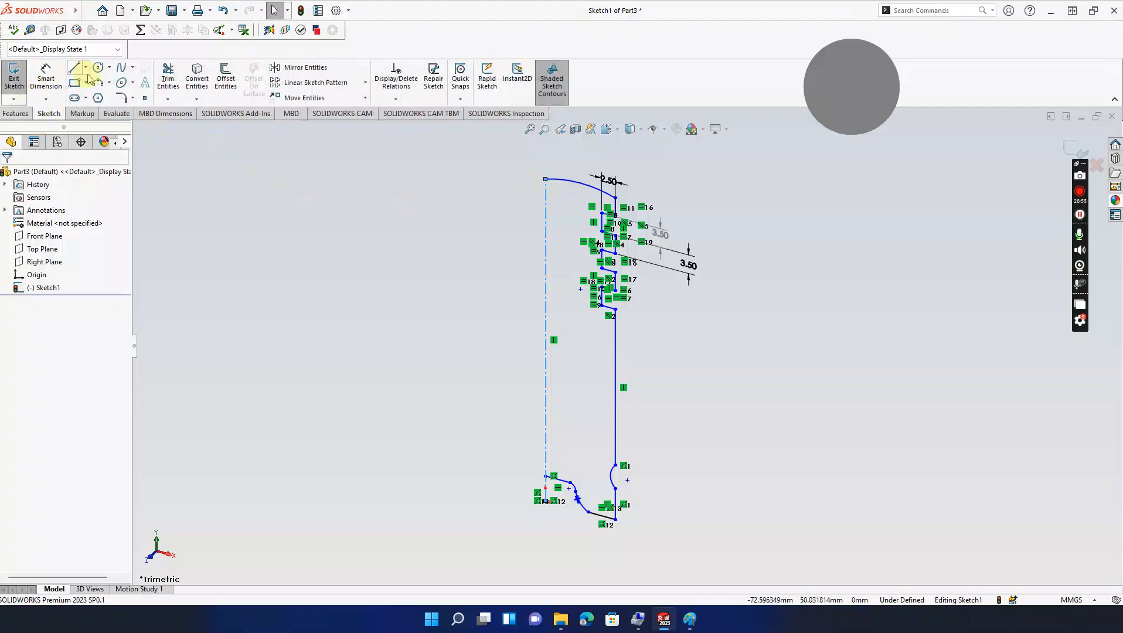
Step: Dimension the crown arc to a 32.5 radius with Smart Dimension
left_click(46, 79)
left_click(578, 184)
double_click(647, 157)
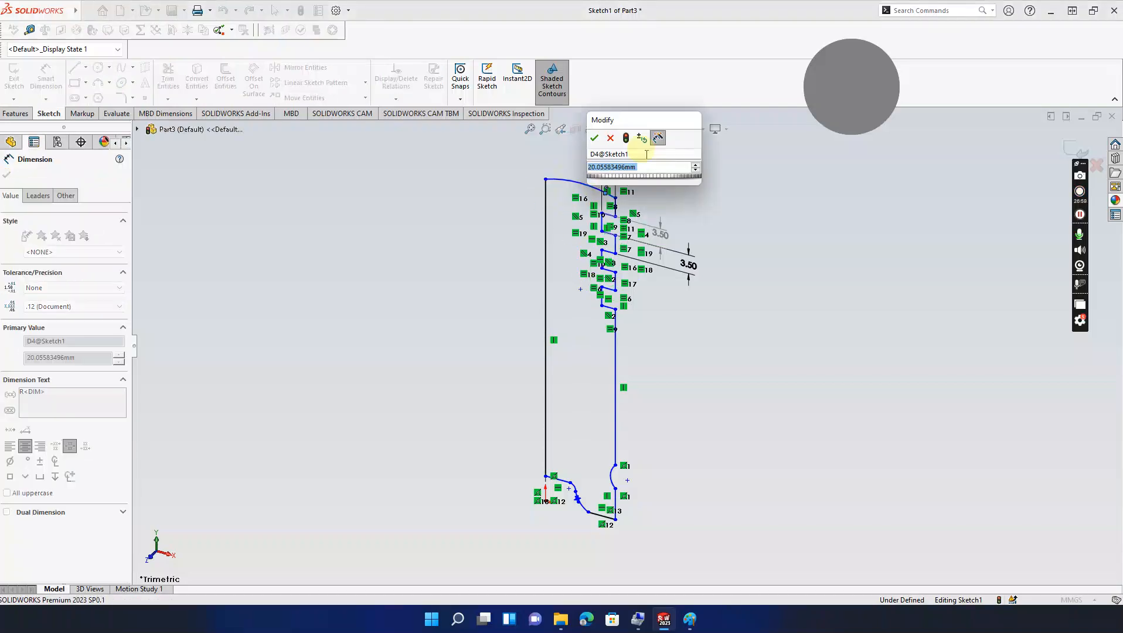
type("32.5")
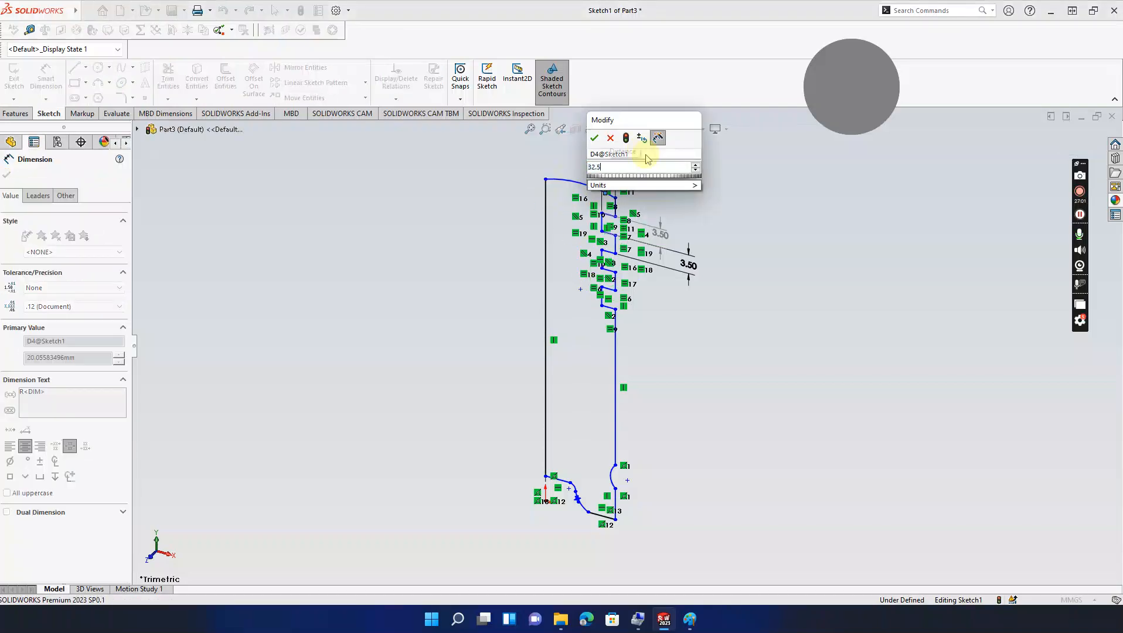
key("Return")
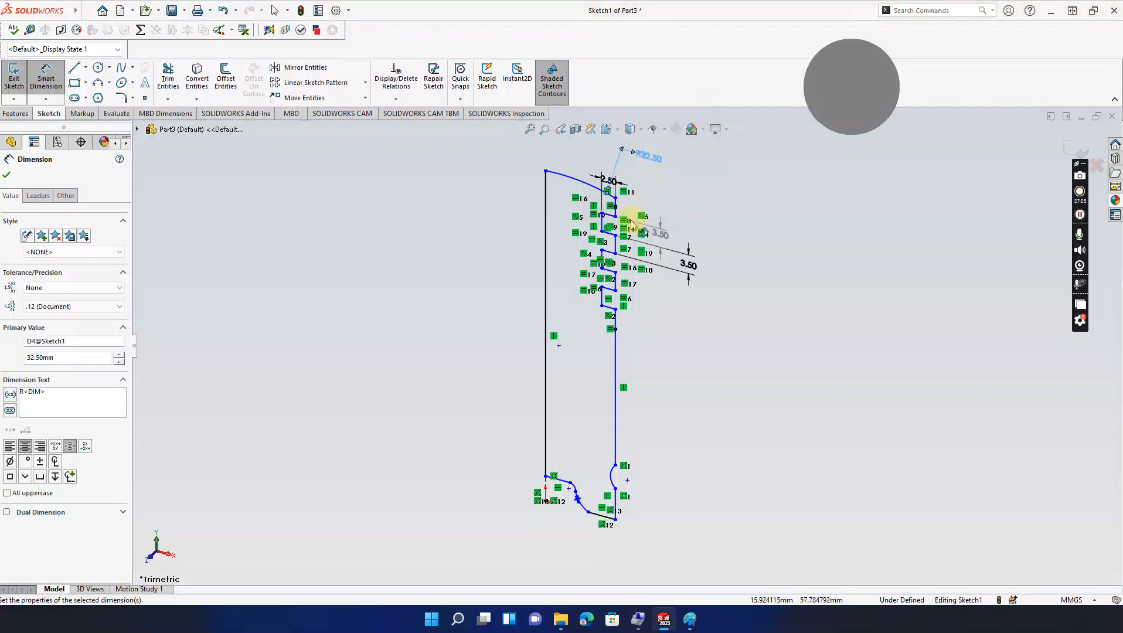
key("Escape")
Step: Add a 5 mm distance from the crown arc's endpoint down to the first groove
scroll(616, 214, "down", 3)
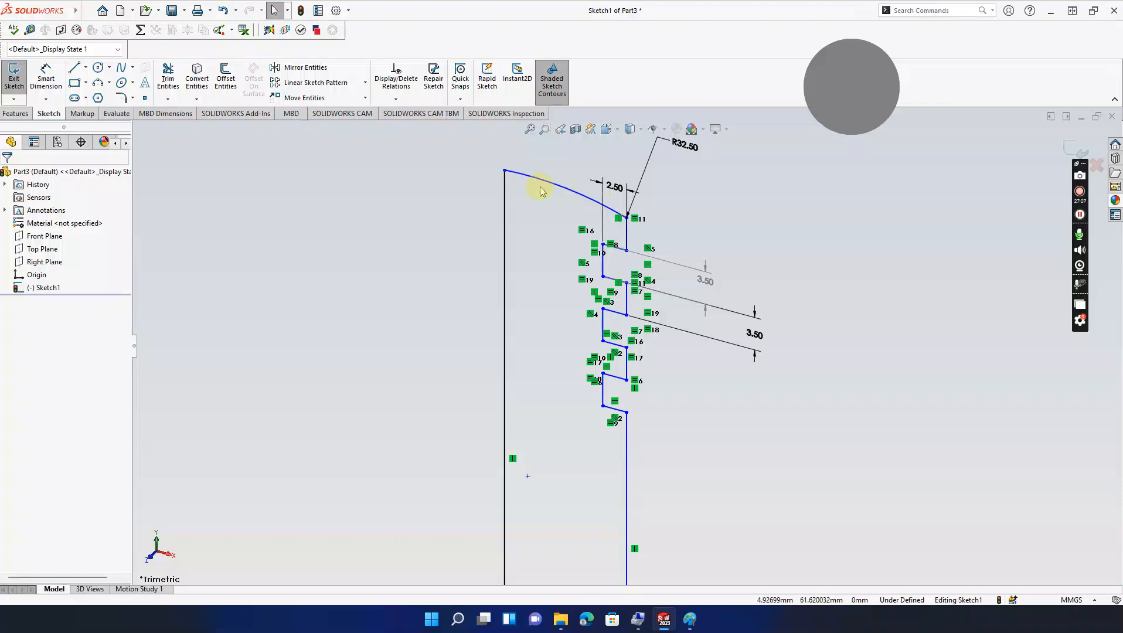
left_click(504, 170)
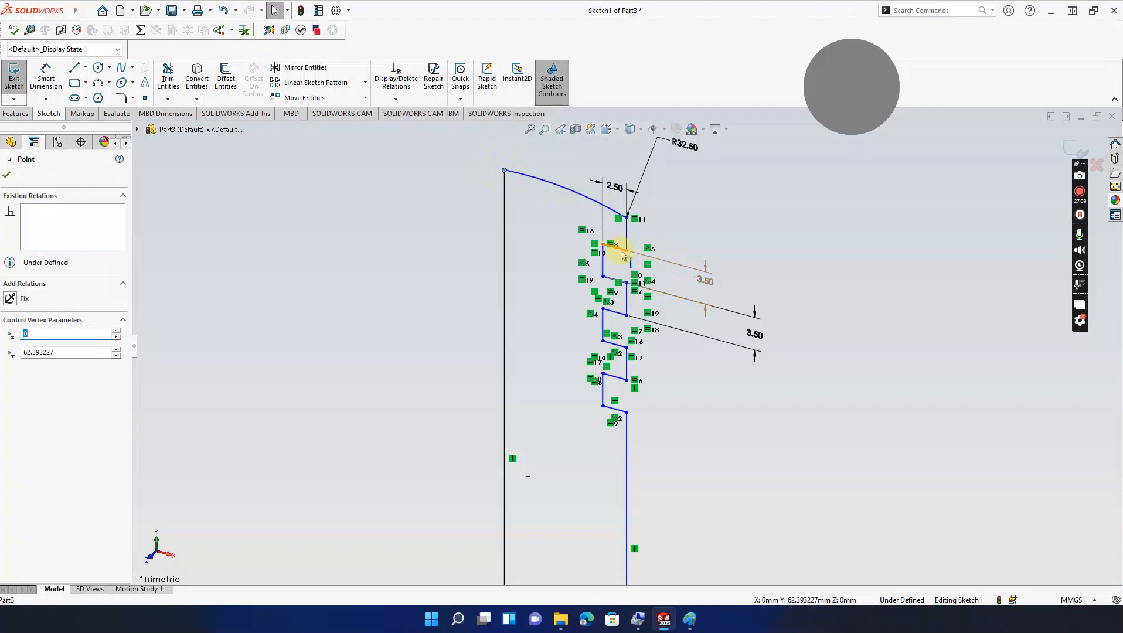
left_click(344, 170)
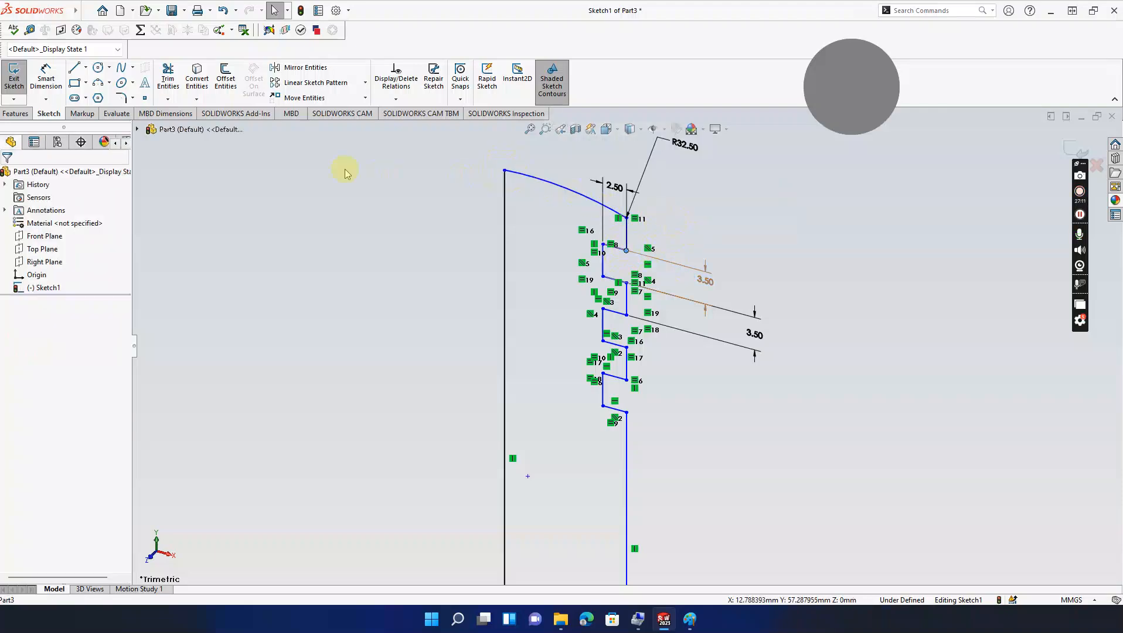
left_click(46, 77)
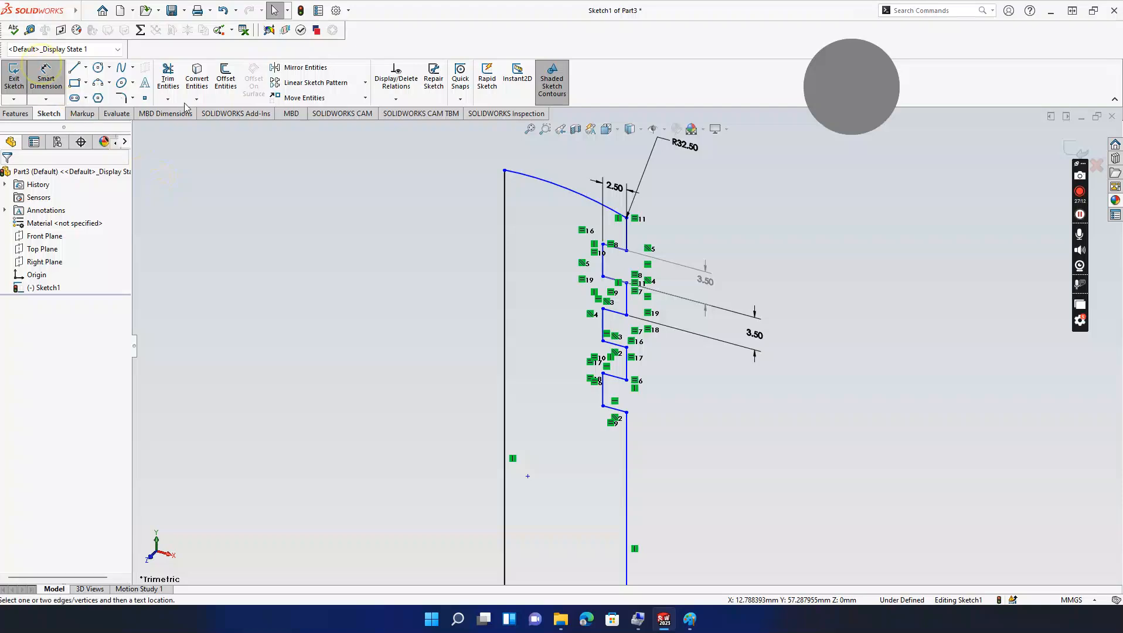
left_click(504, 171)
left_click(626, 251)
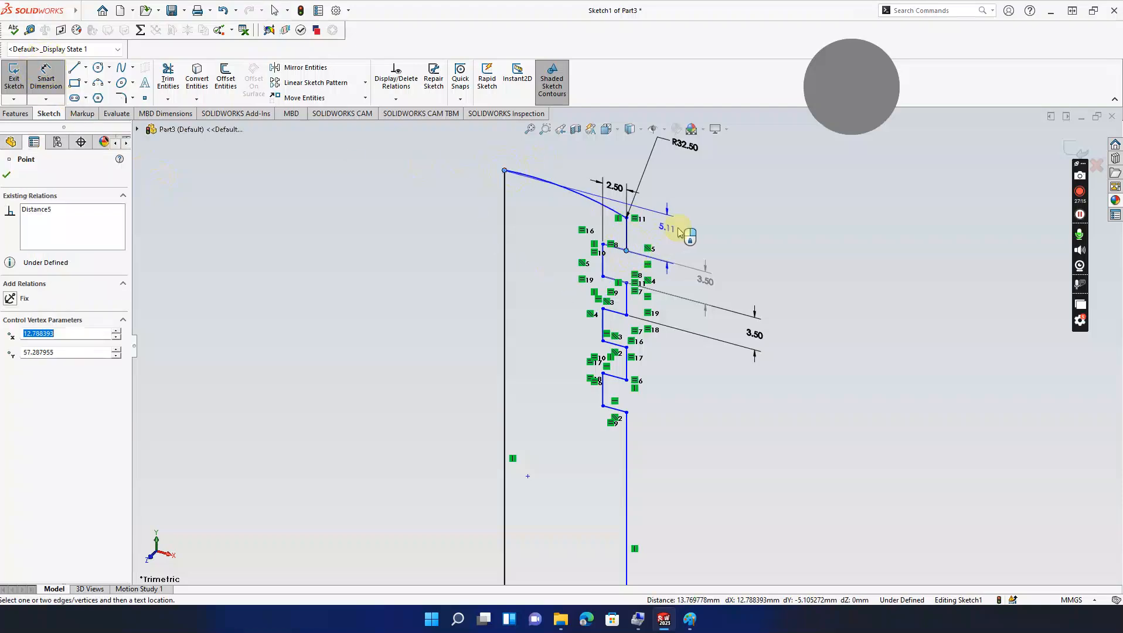
left_click(713, 243)
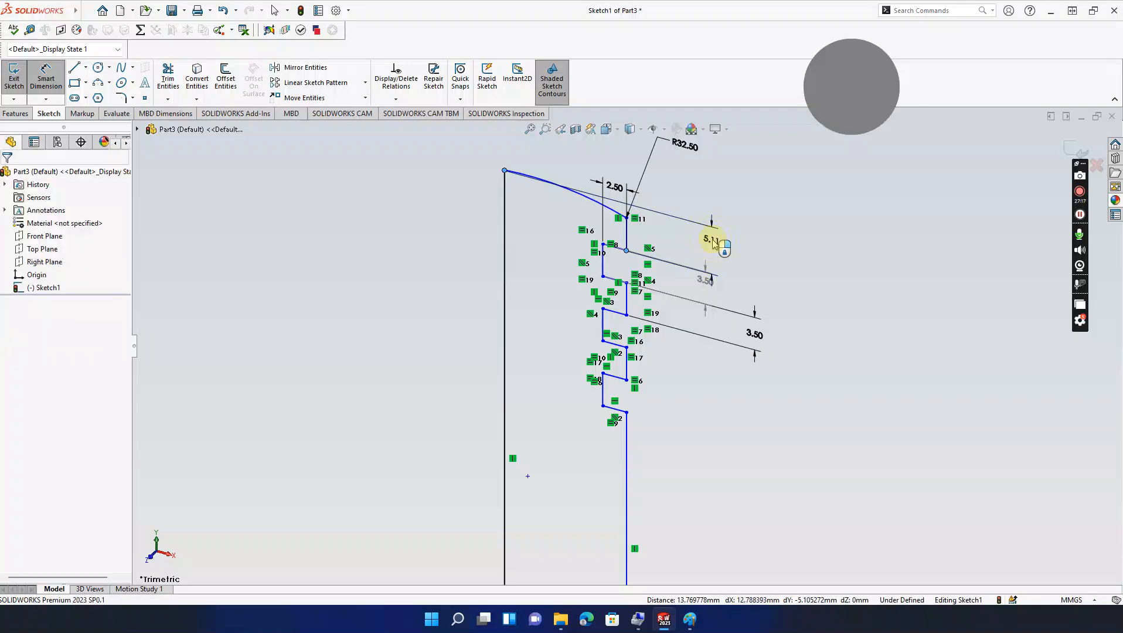
type("5")
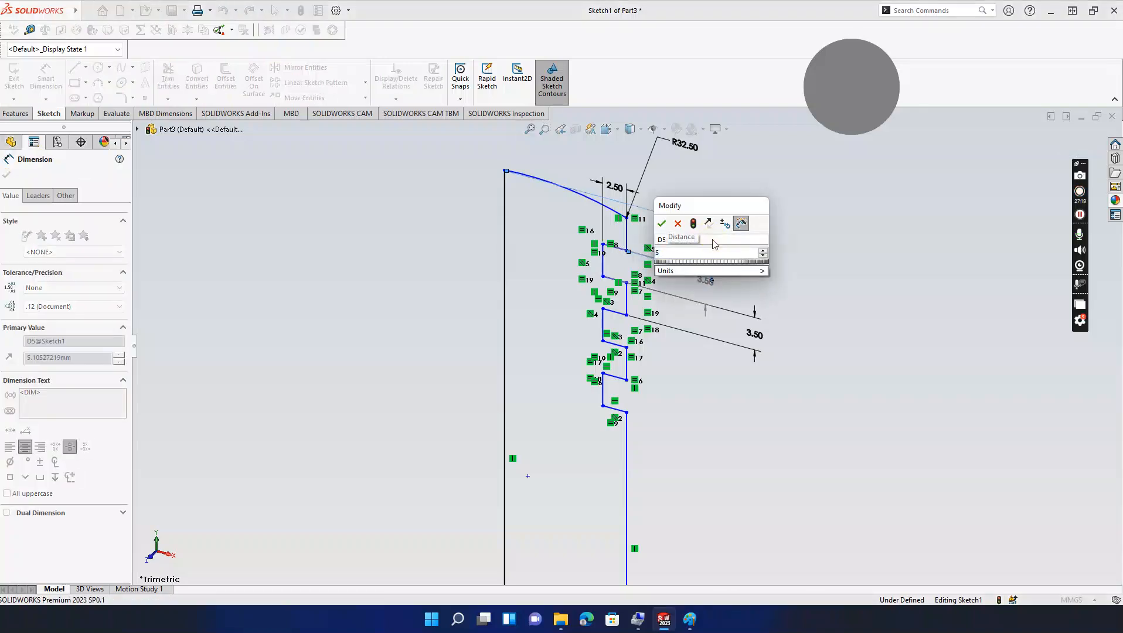
key("Return")
key("Escape")
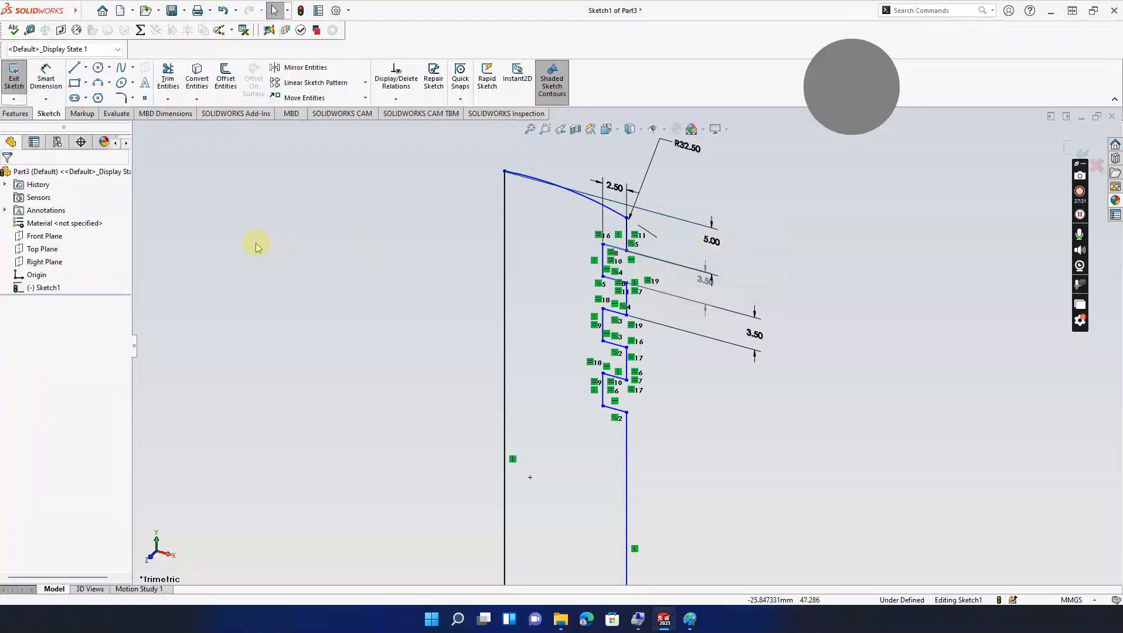
Step: Add a 10 mm vertical dimension at the pin-boss cutout in the lower profile
scroll(516, 351, "up", 2)
middle_click_drag(529, 372, 535, 287, "ctrl")
scroll(595, 430, "up", 1)
middle_click_drag(596, 438, 589, 419, "ctrl")
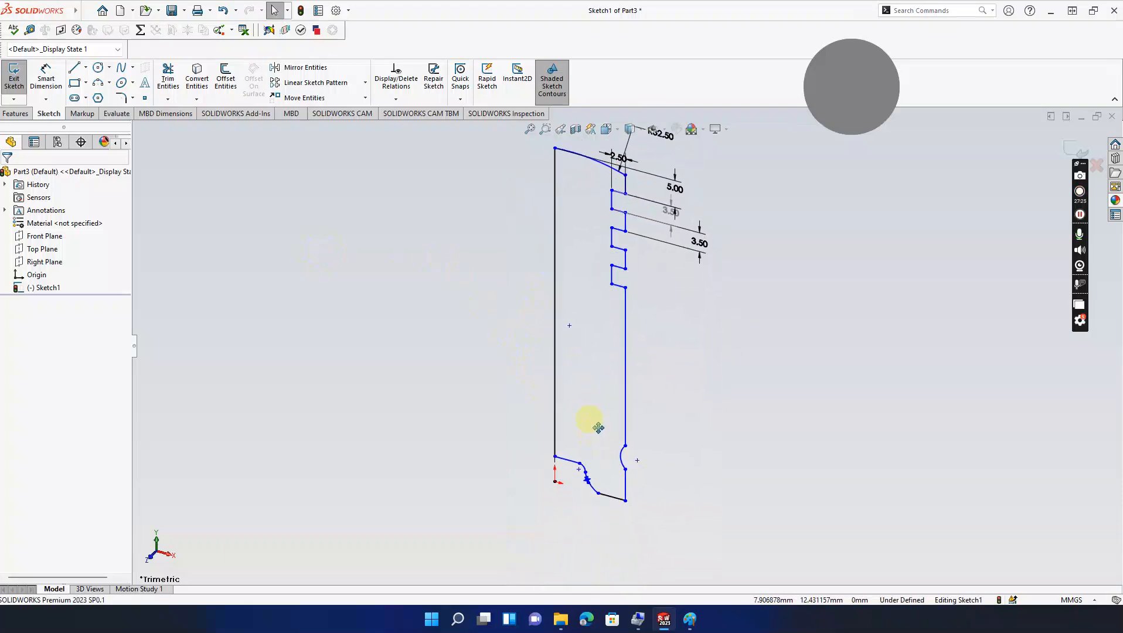
left_click(45, 76)
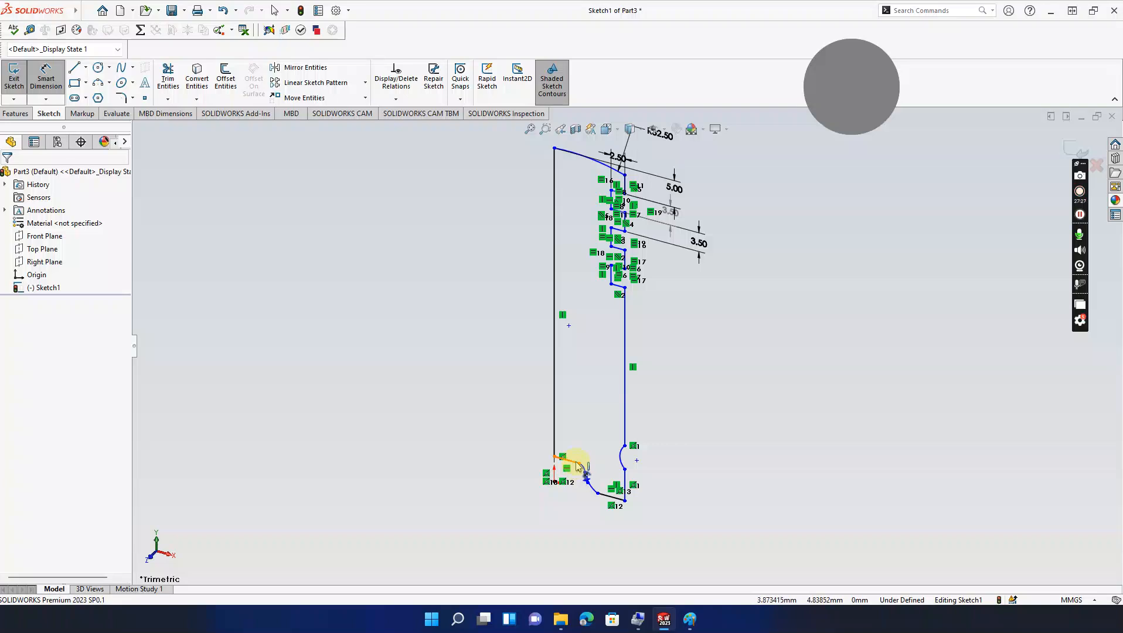
left_click(579, 464)
left_click(624, 500)
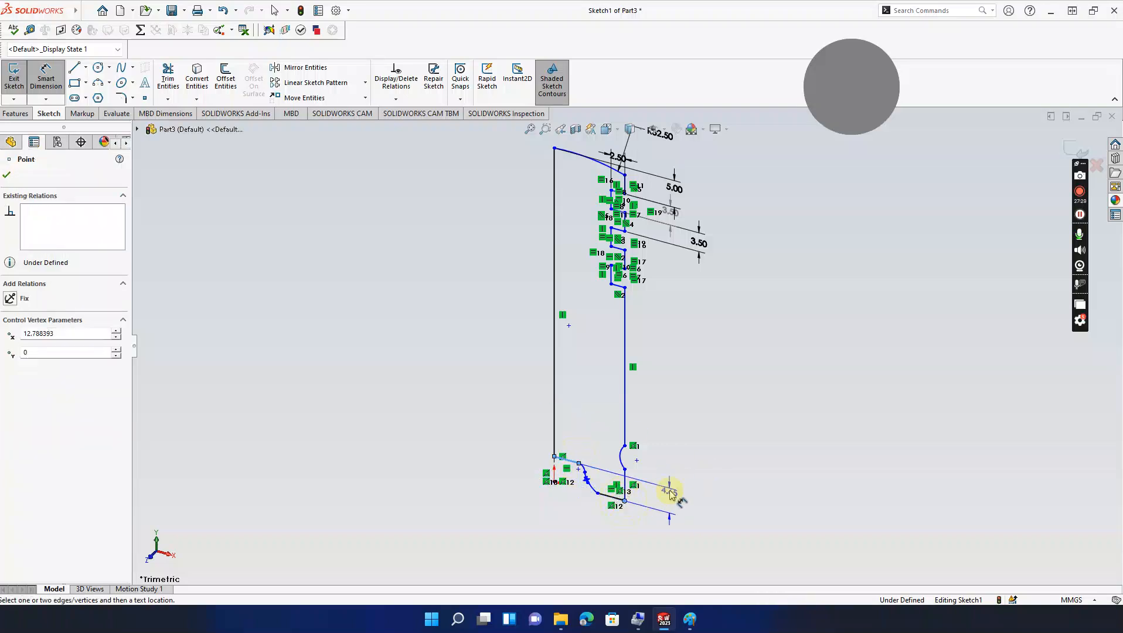
left_click(673, 499)
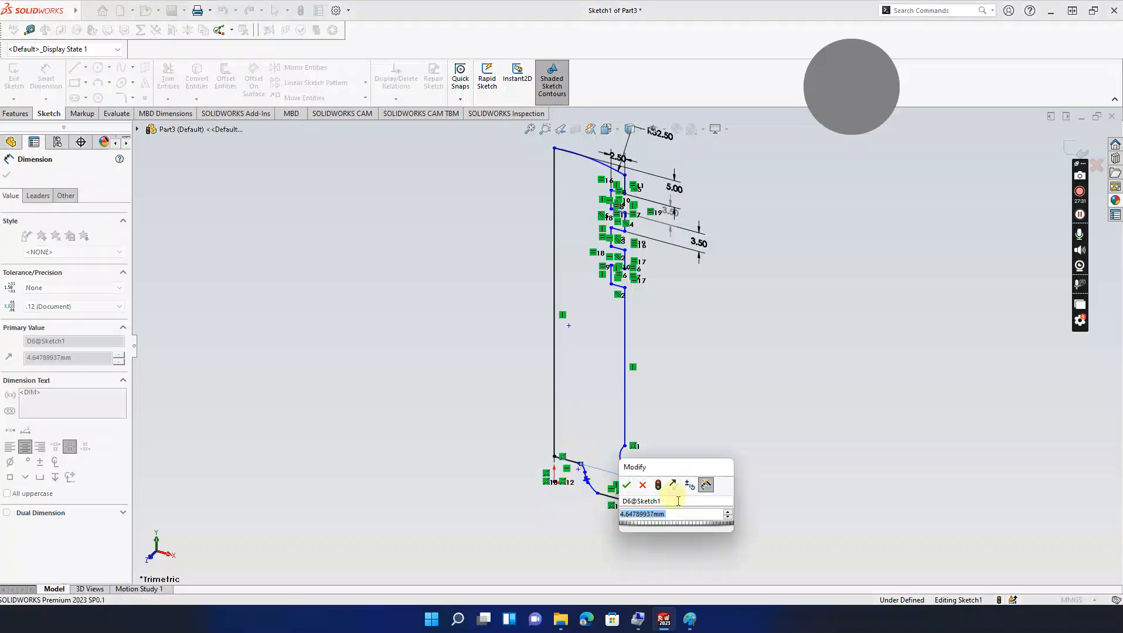
type("10")
key("Return")
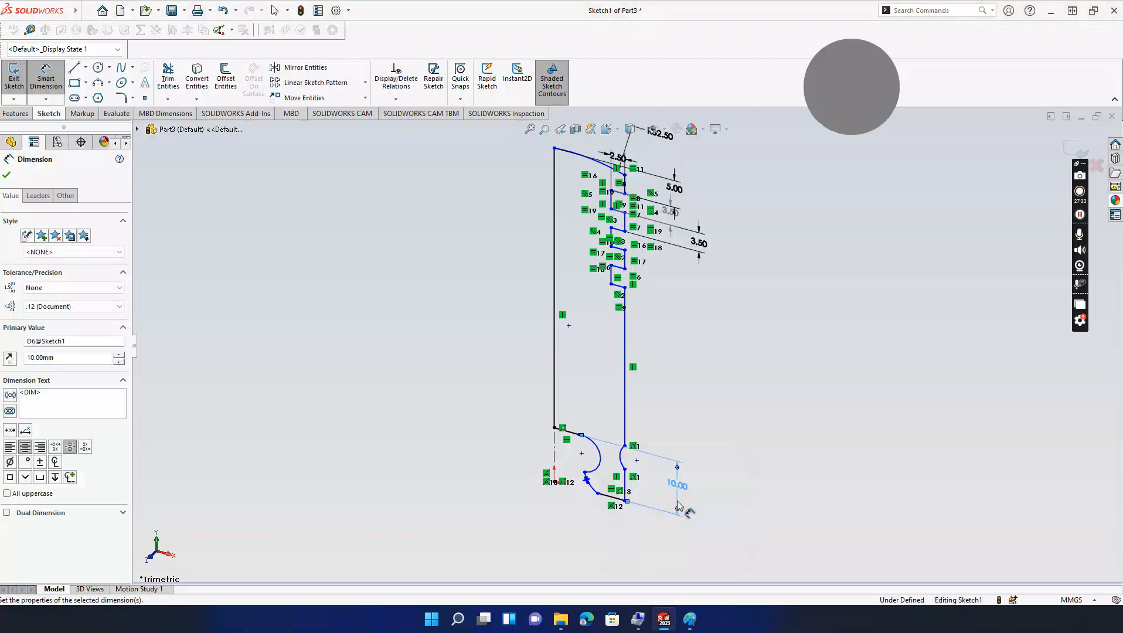
key("Escape")
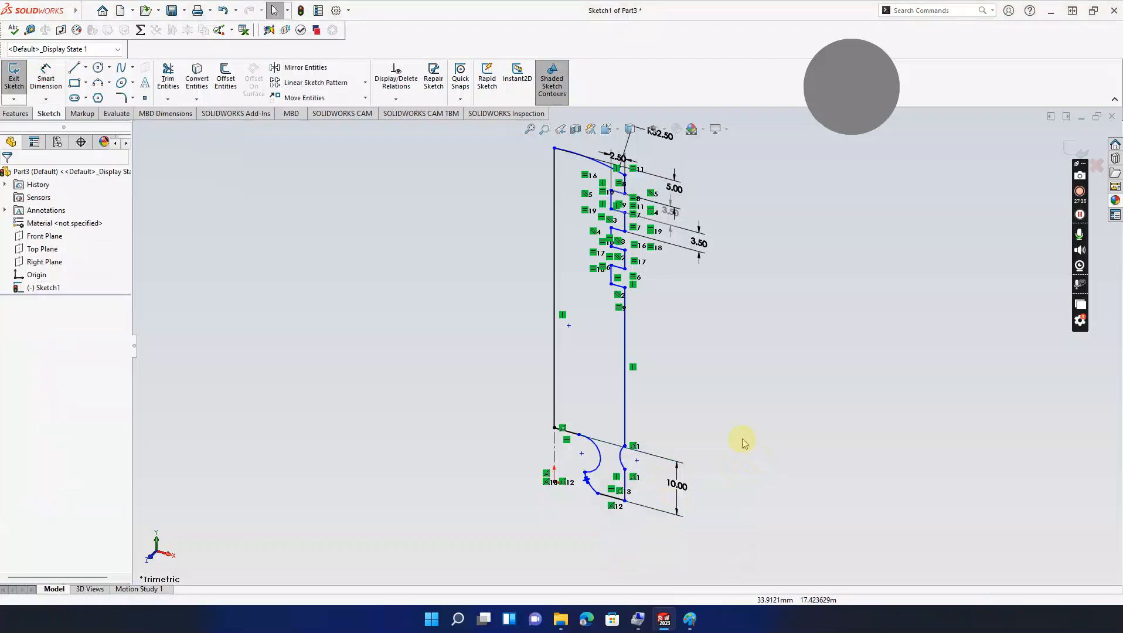
Step: Bring back the Paint reference drawing and drag it off to the left
left_click(689, 619)
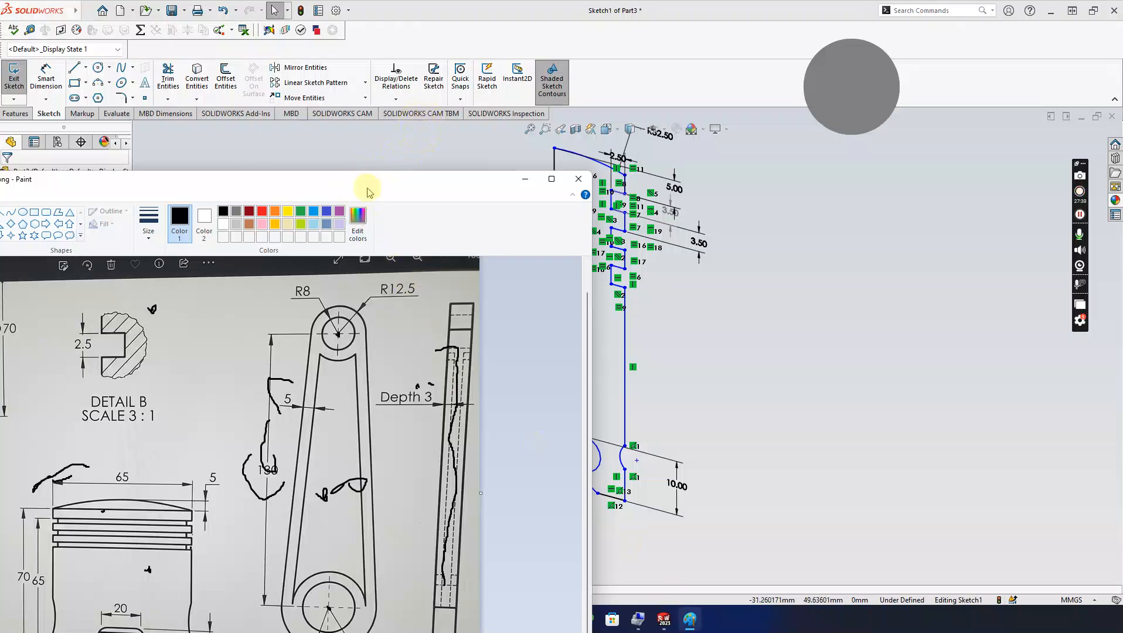
mouse_move(188, 180)
left_mouse_down()
mouse_move(70, 264)
mouse_move(0, 65)
mouse_move(0, 15)
left_mouse_up()
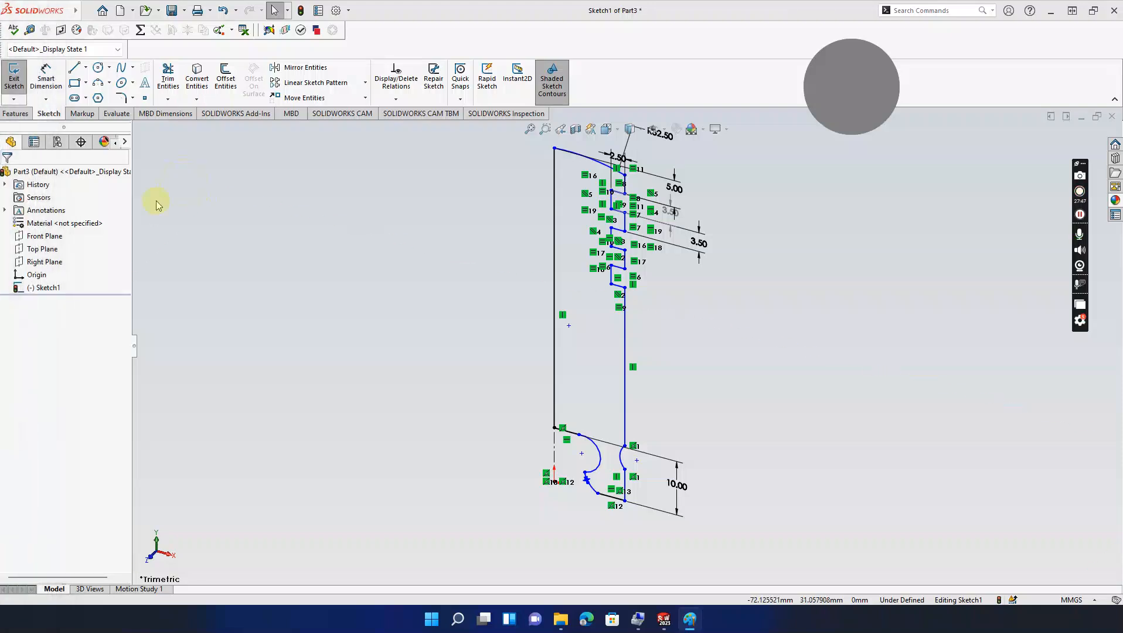
Step: Dimension the lower-left curve to a length of 5 mm
left_click(1080, 215)
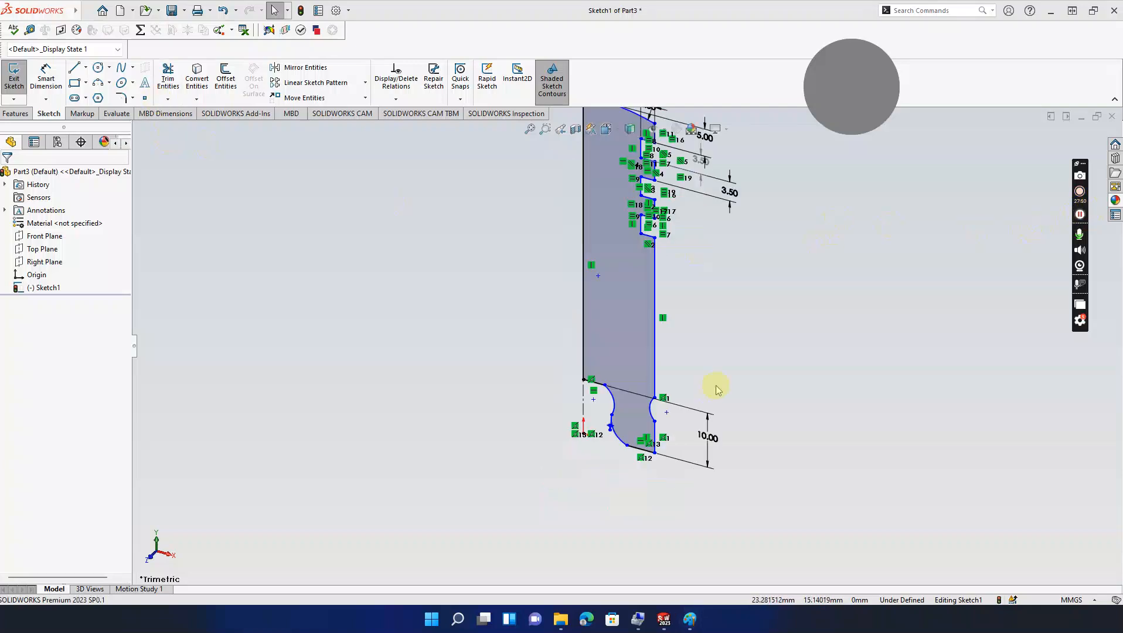
left_click(46, 77)
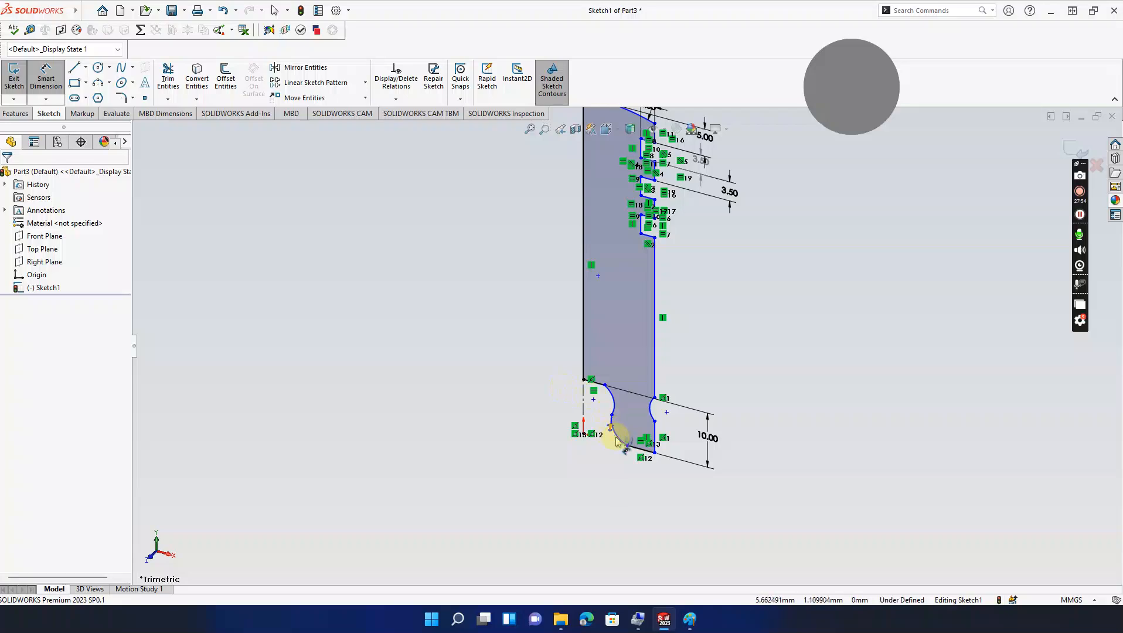
left_click(615, 437)
left_click(590, 472)
type("5")
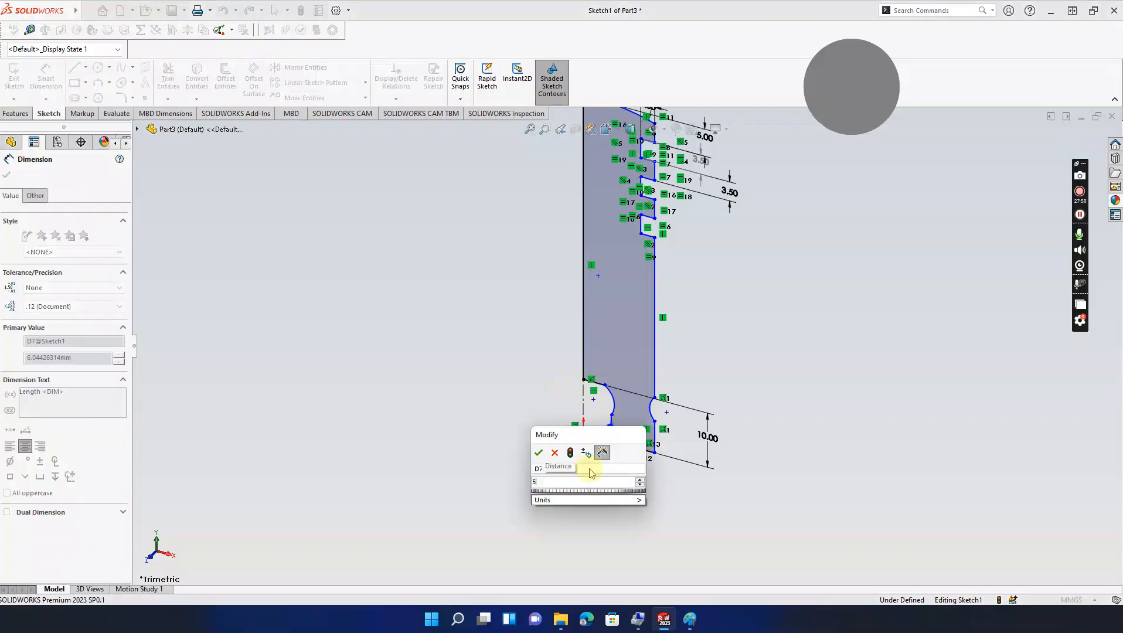
key("Return")
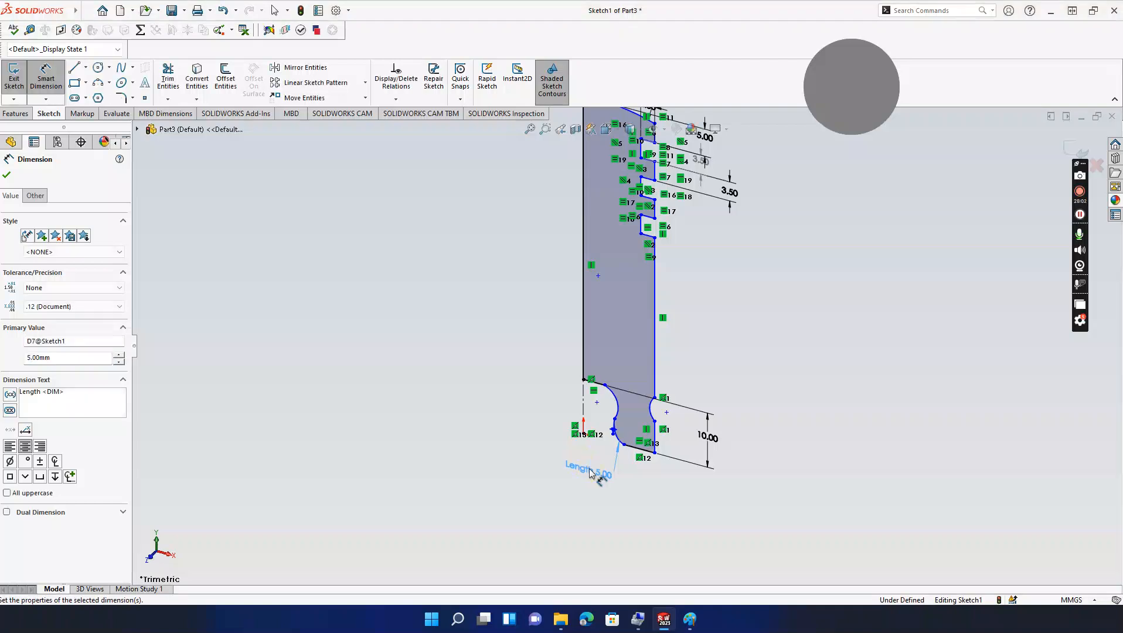
key("Escape")
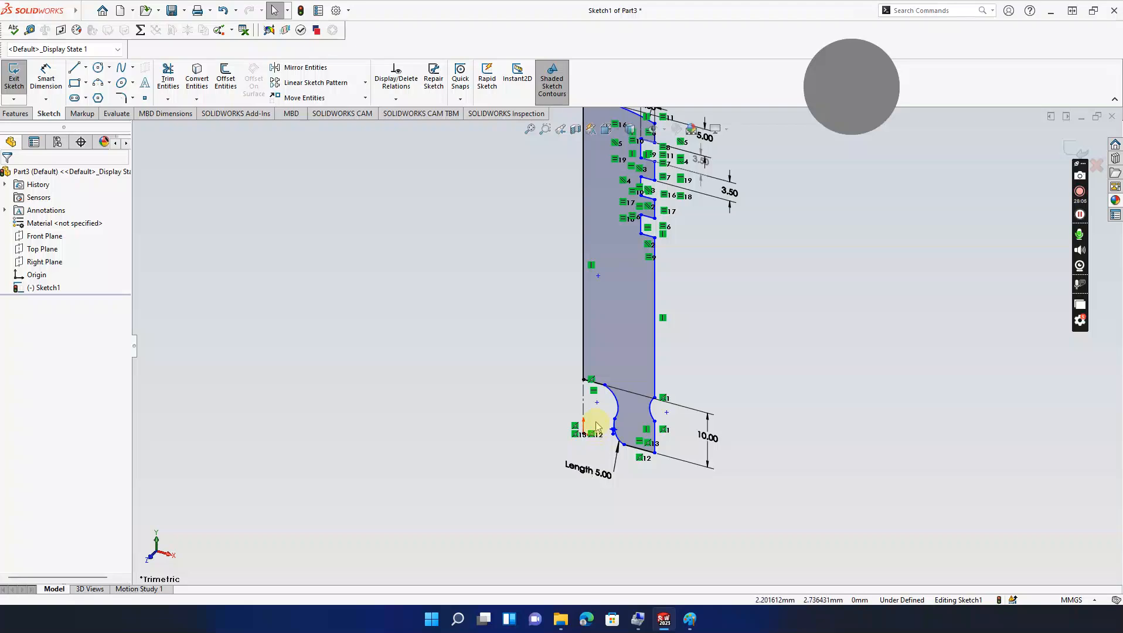
Step: Dimension the short edge above the left cutout, try 10, then undo to keep 3.78 mm
scroll(598, 402, "down", 2)
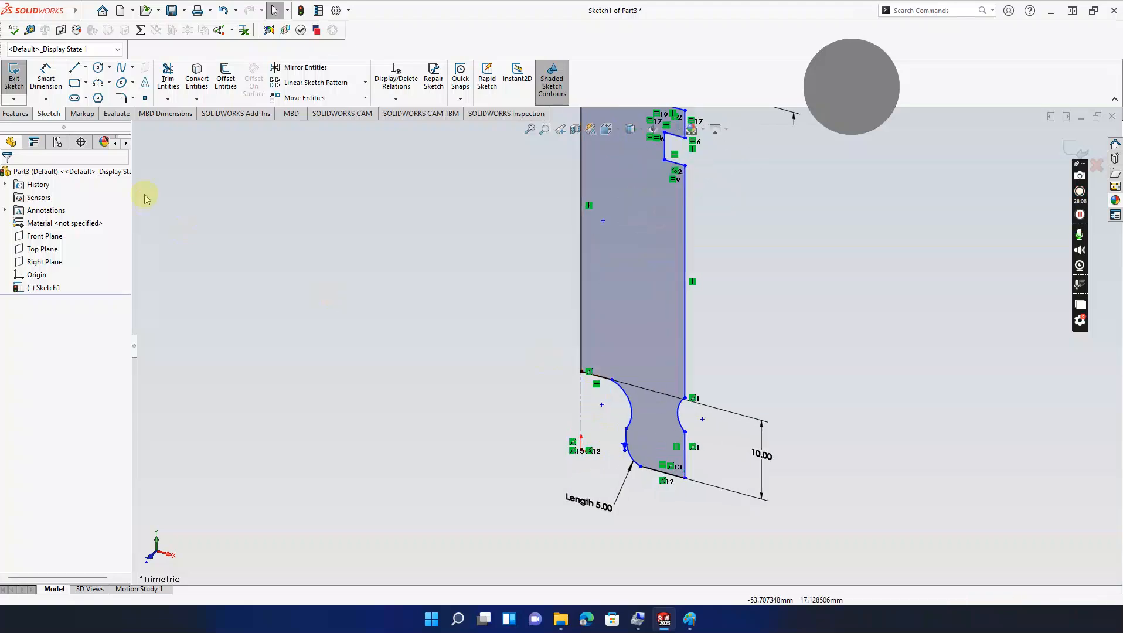
left_click(46, 75)
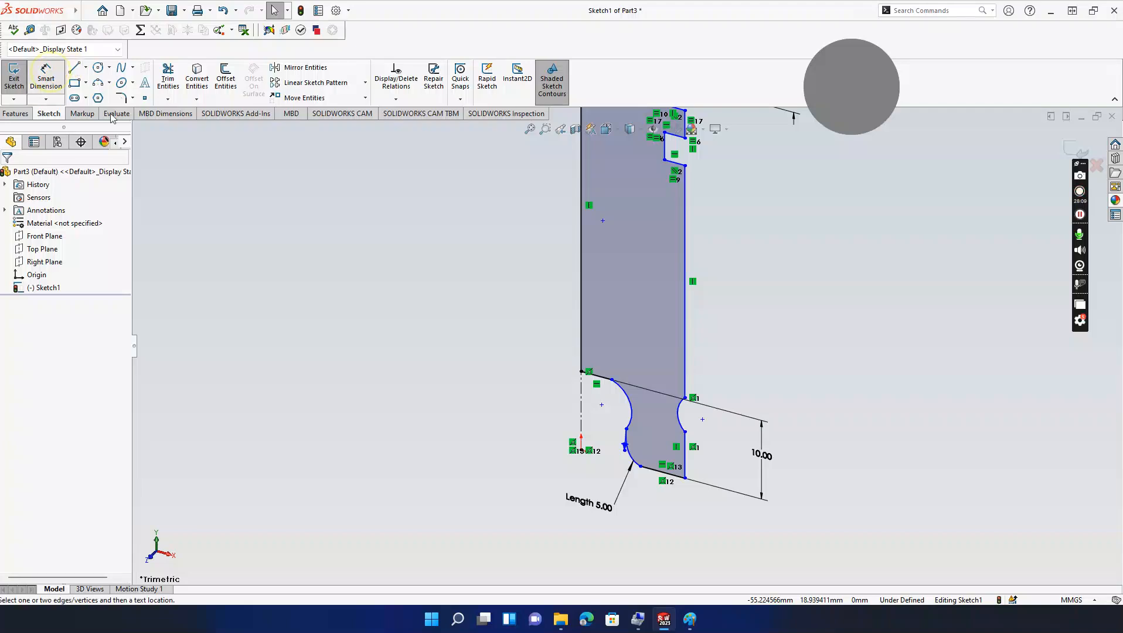
left_click(596, 376)
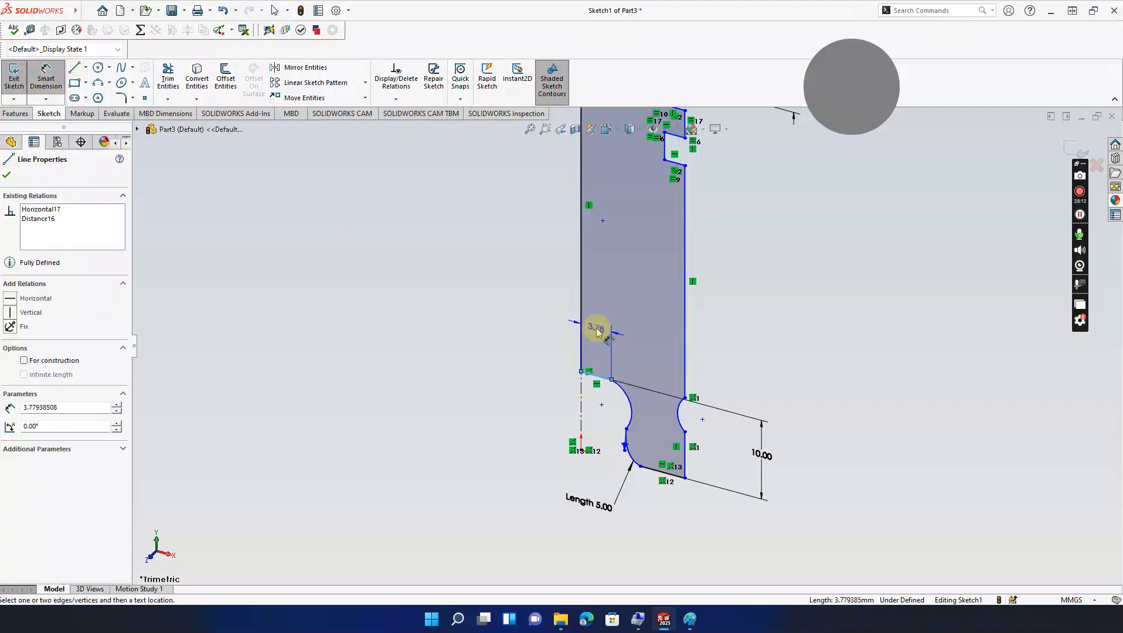
left_click(596, 332)
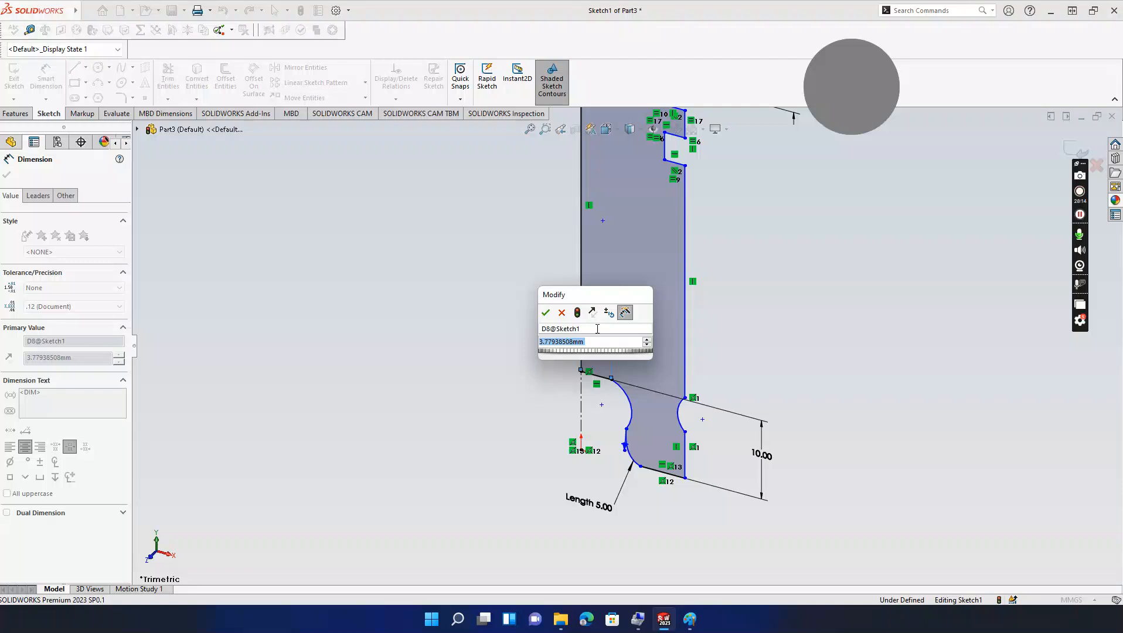
type("10")
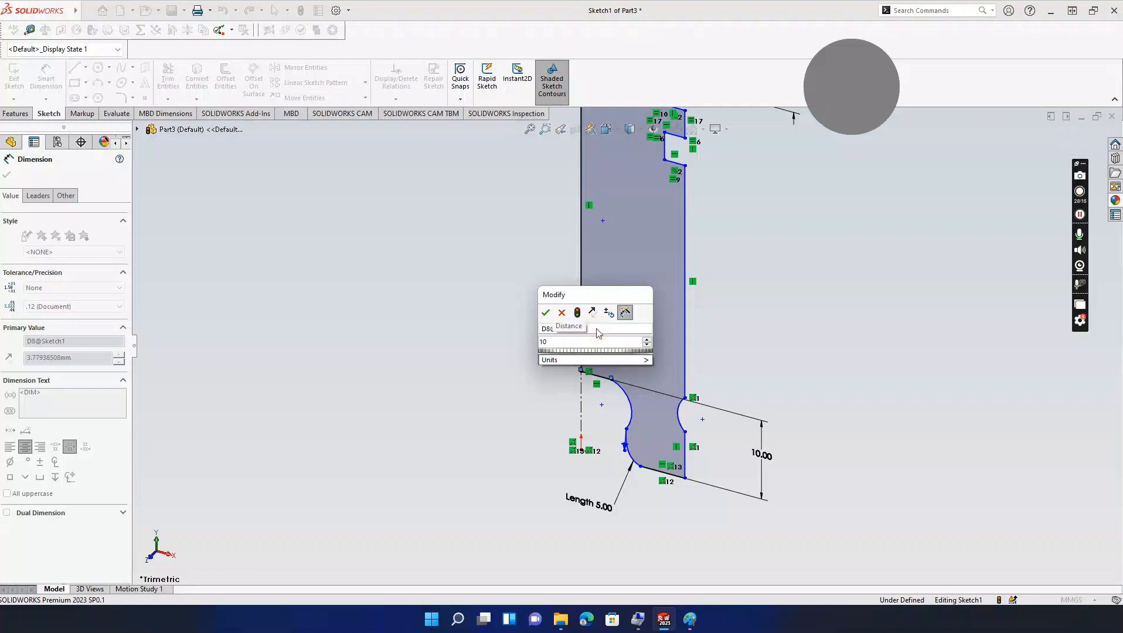
key("Return")
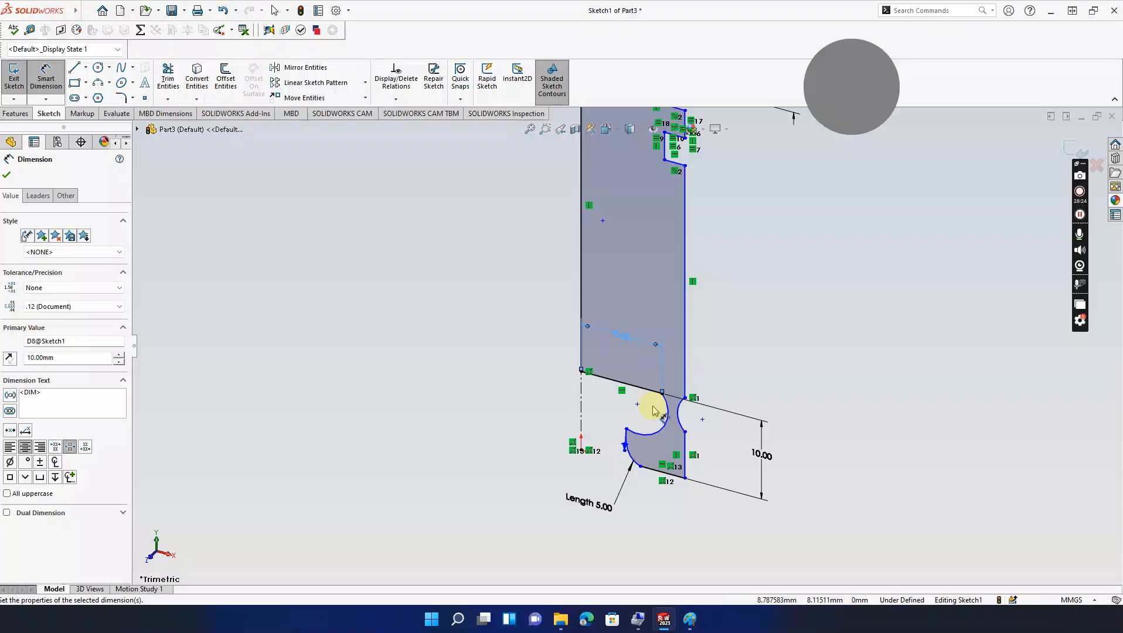
key("ctrl+z")
scroll(655, 409, "up", 5)
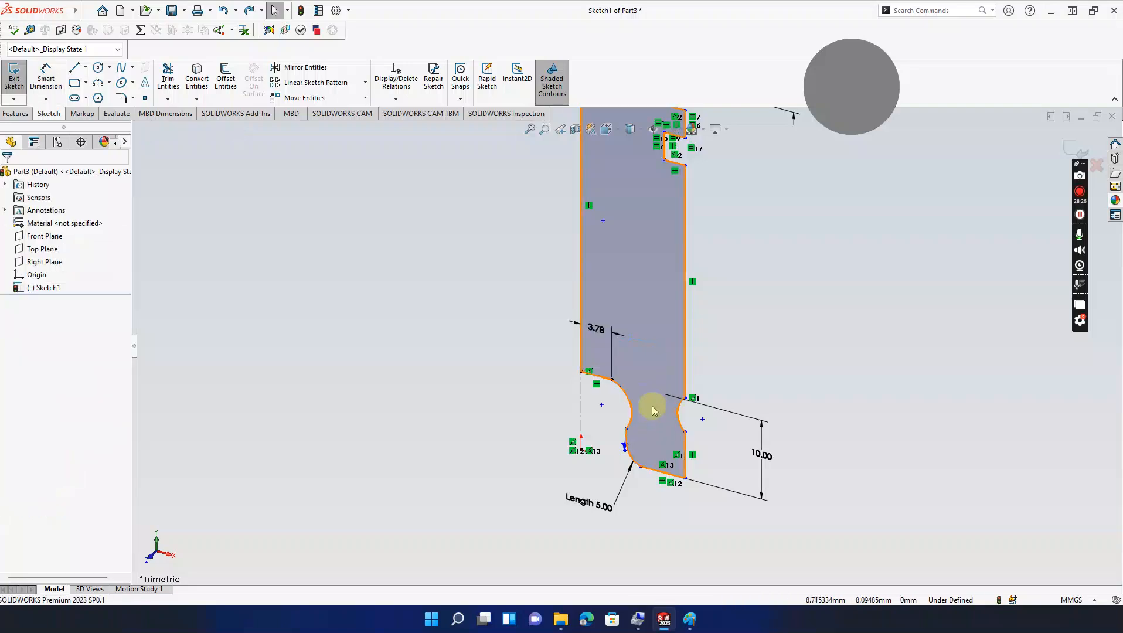
Step: Switch the view orientation to Front to see the sketch straight-on
middle_click_drag(672, 358, 728, 368, "ctrl")
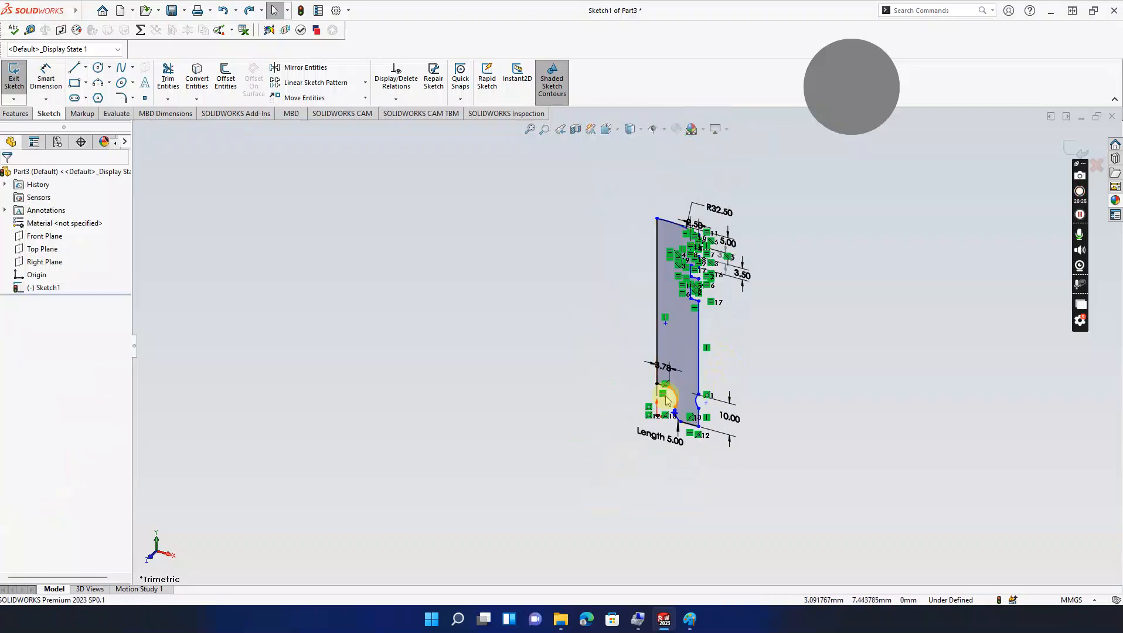
scroll(676, 407, "down", 4)
scroll(653, 363, "up", 3)
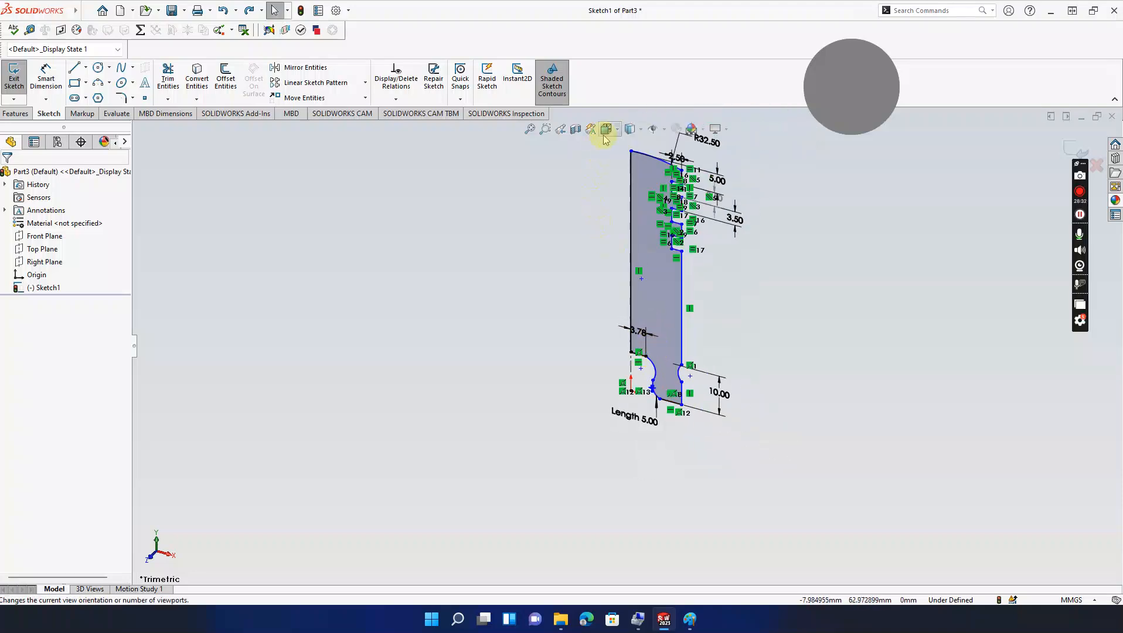
left_click(641, 130)
left_click(619, 135)
left_click(619, 135)
left_click(619, 132)
left_click(618, 130)
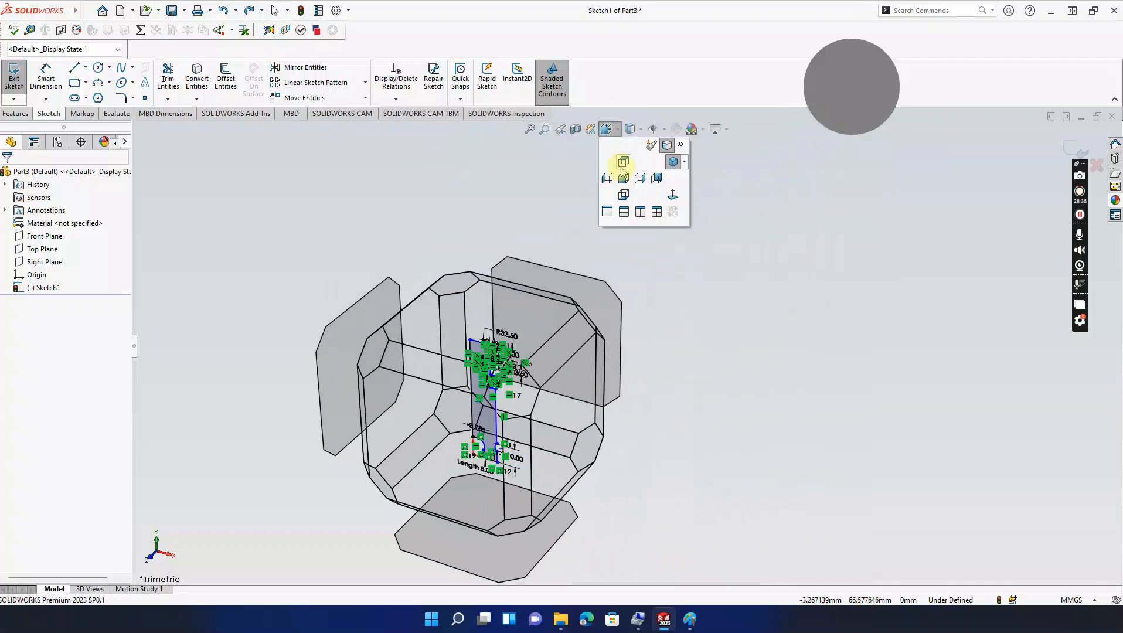
left_click(673, 185)
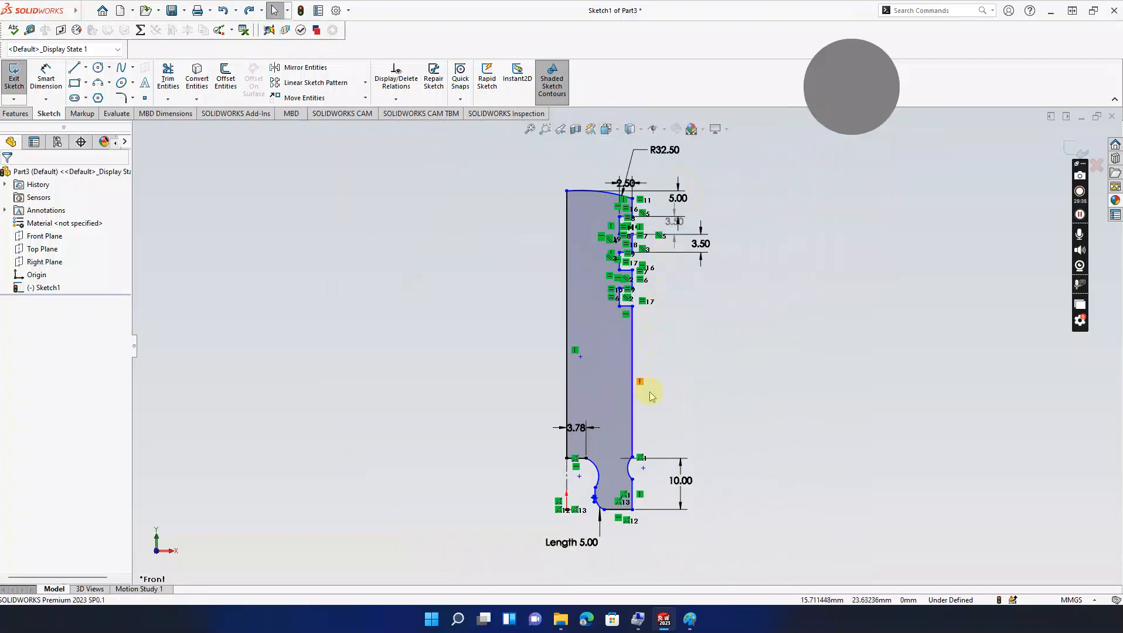
Step: Zoom and pan along the profile to inspect the upper ring grooves, then recentre it
scroll(657, 393, "down", 2)
mouse_move(657, 393)
middle_mouse_down("ctrl")
mouse_move(762, 310)
mouse_move(801, 540)
middle_mouse_up("ctrl")
scroll(740, 323, "down", 2)
scroll(777, 359, "up", 2)
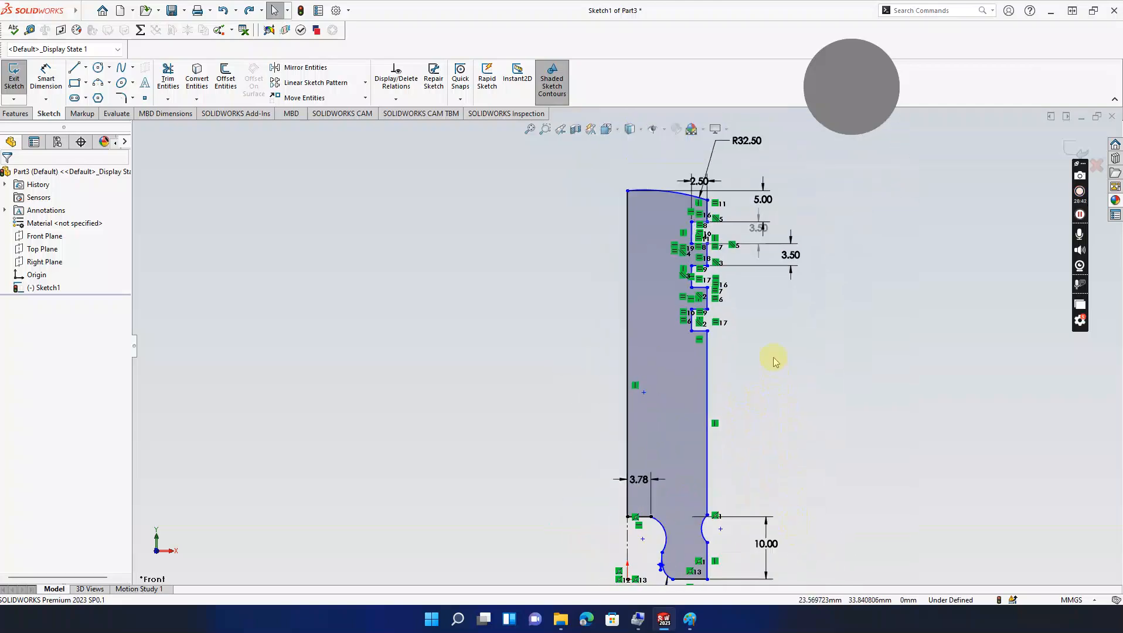
scroll(782, 366, "down", 1)
scroll(747, 255, "down", 3)
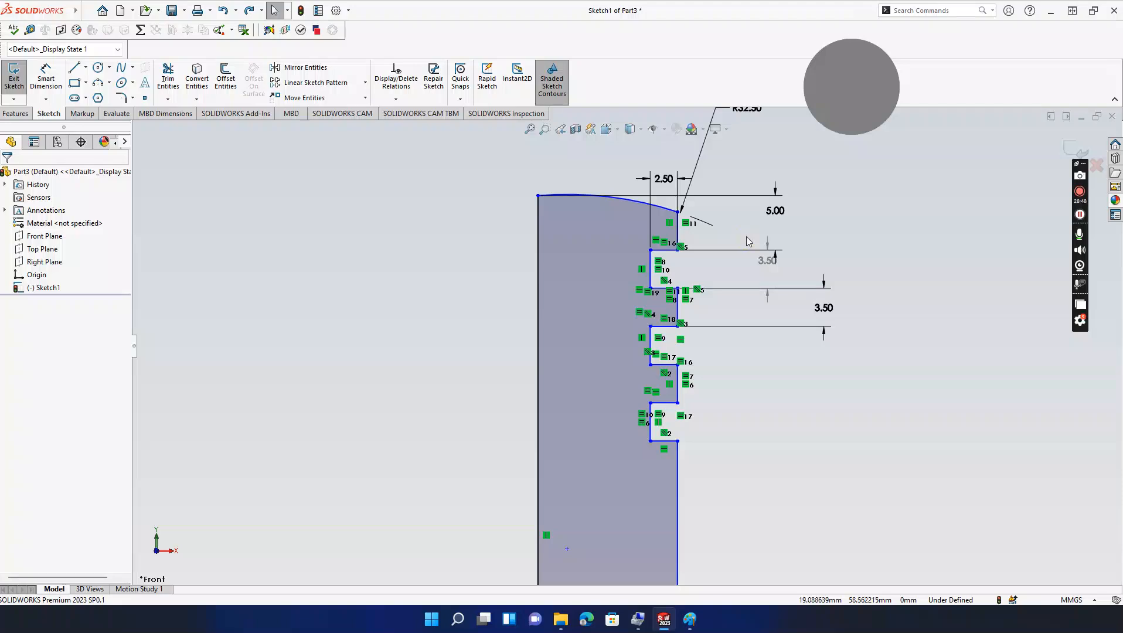
scroll(746, 236, "up", 1)
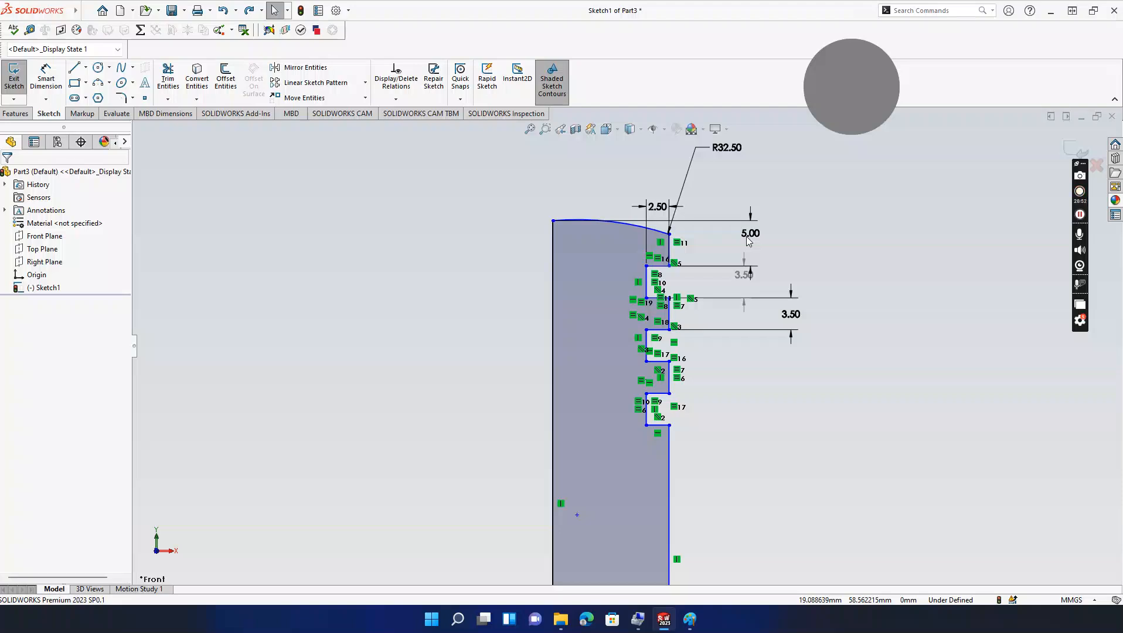
middle_click_drag(719, 383, 740, 219, "ctrl")
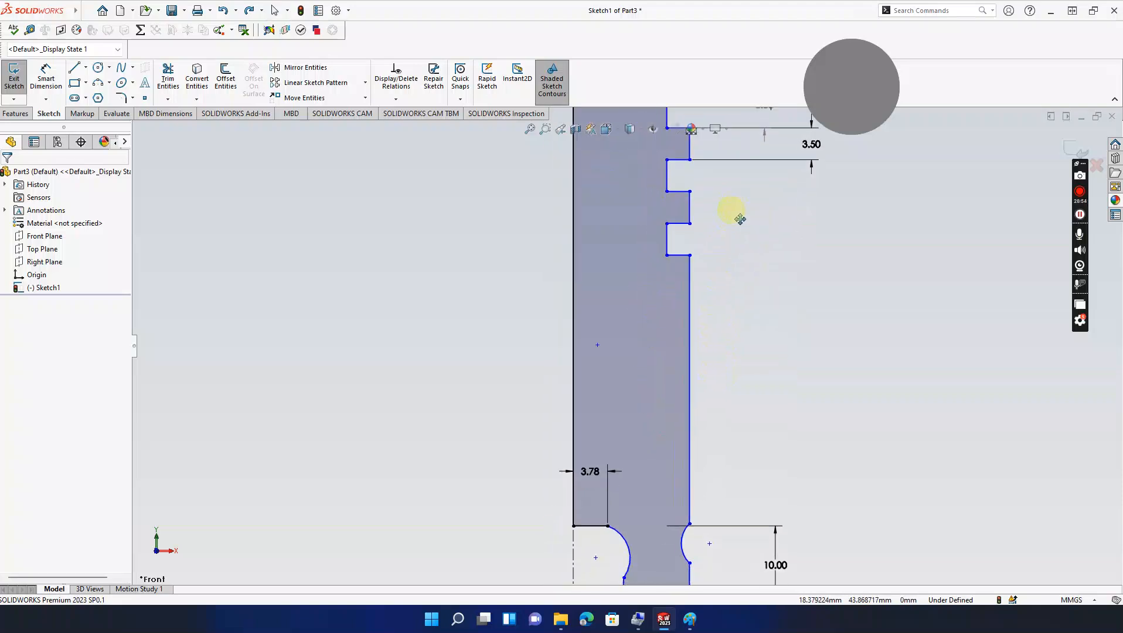
mouse_move(735, 373)
middle_mouse_down("ctrl")
mouse_move(747, 313)
mouse_move(783, 422)
middle_mouse_up("ctrl")
scroll(781, 396, "up", 3)
middle_click_drag(774, 378, 778, 380, "ctrl")
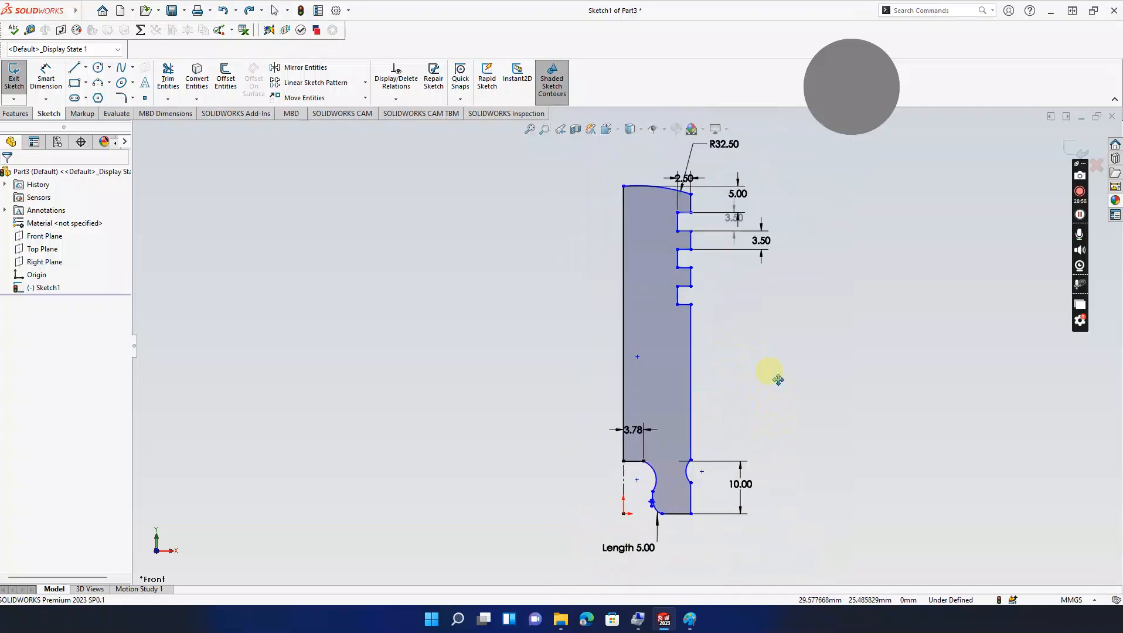
Step: Select the left edge and top-left corner, undoing the accidental corner move
left_click(607, 278)
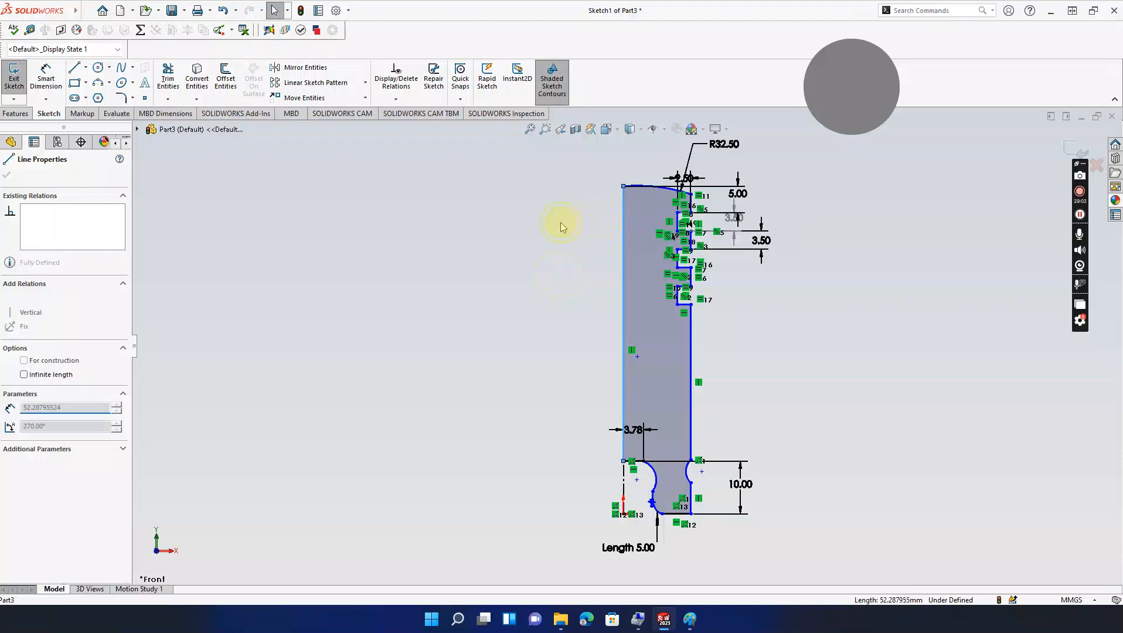
left_click(8, 175)
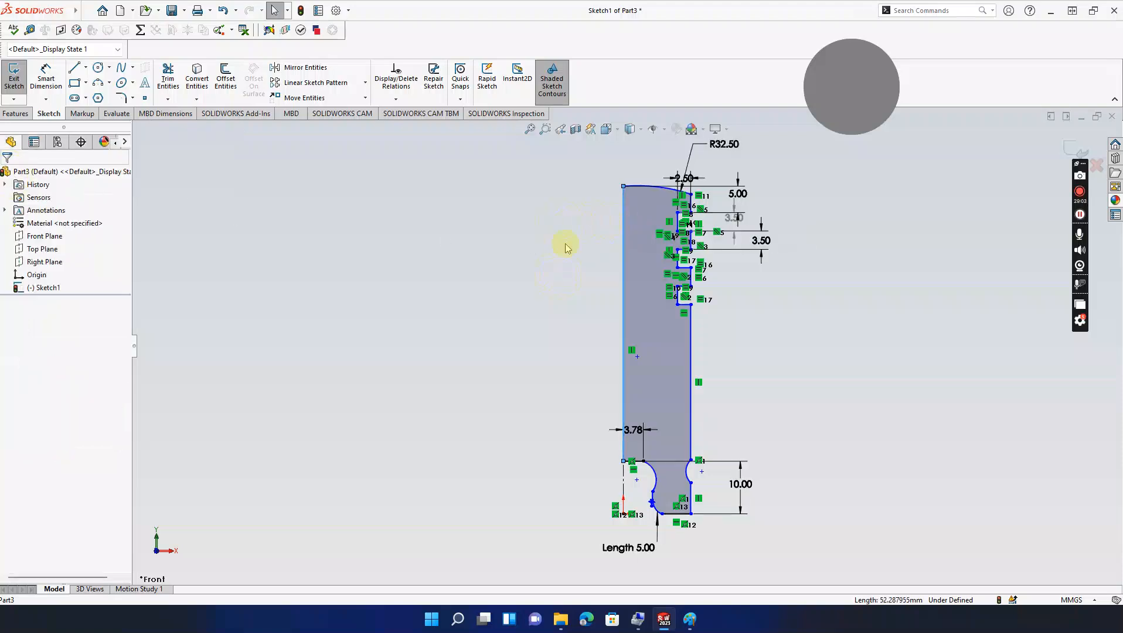
left_click(623, 186)
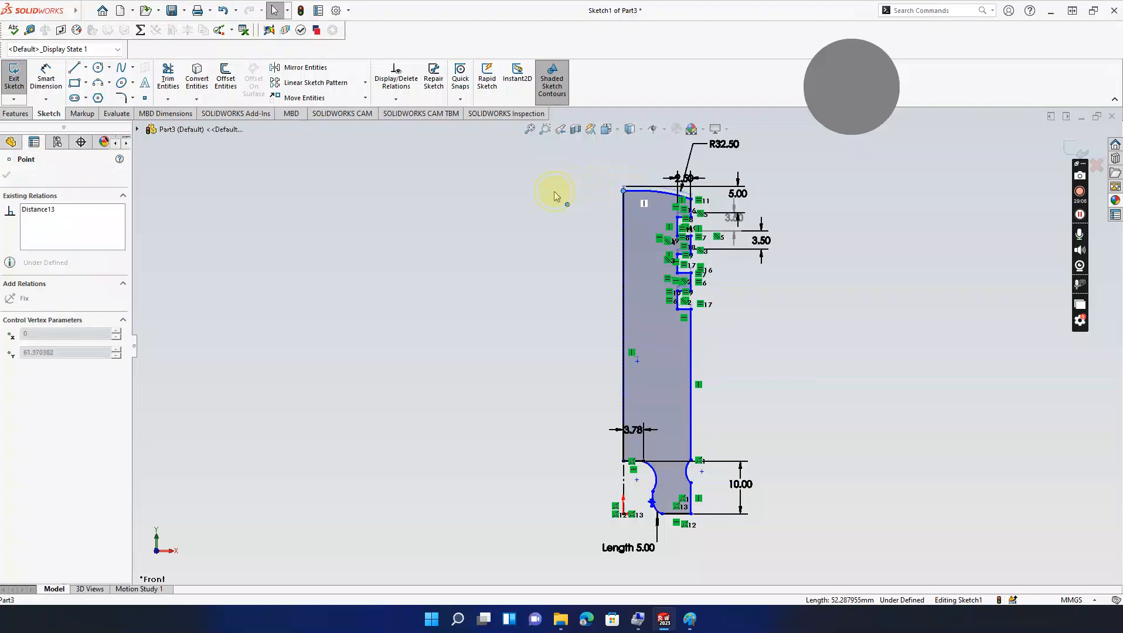
key("ctrl+z")
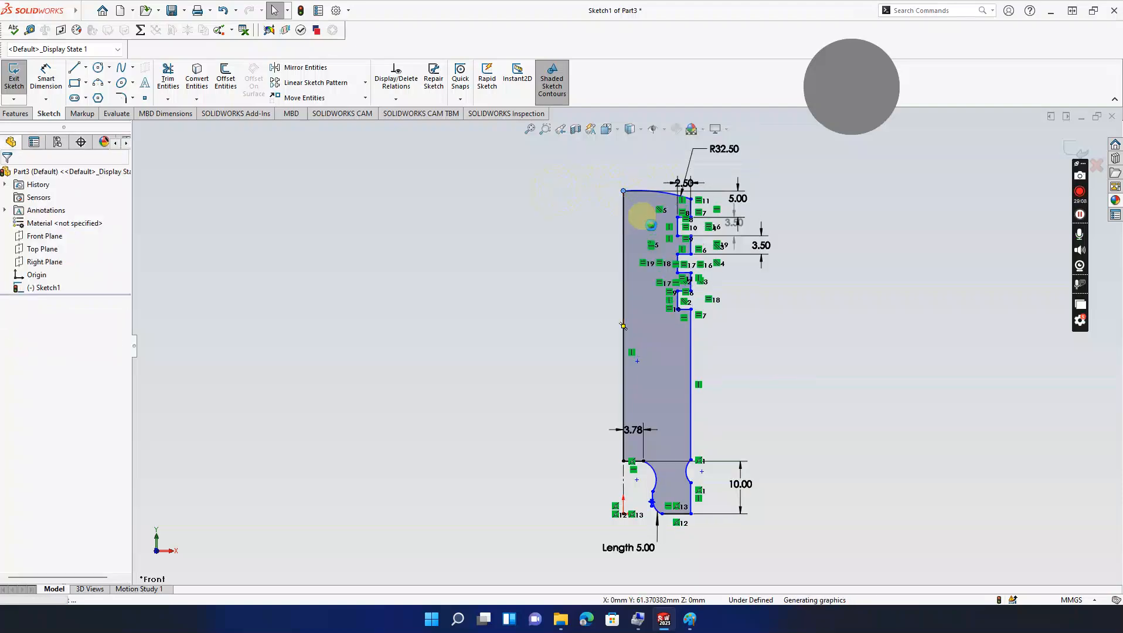
scroll(674, 474, "down", 3)
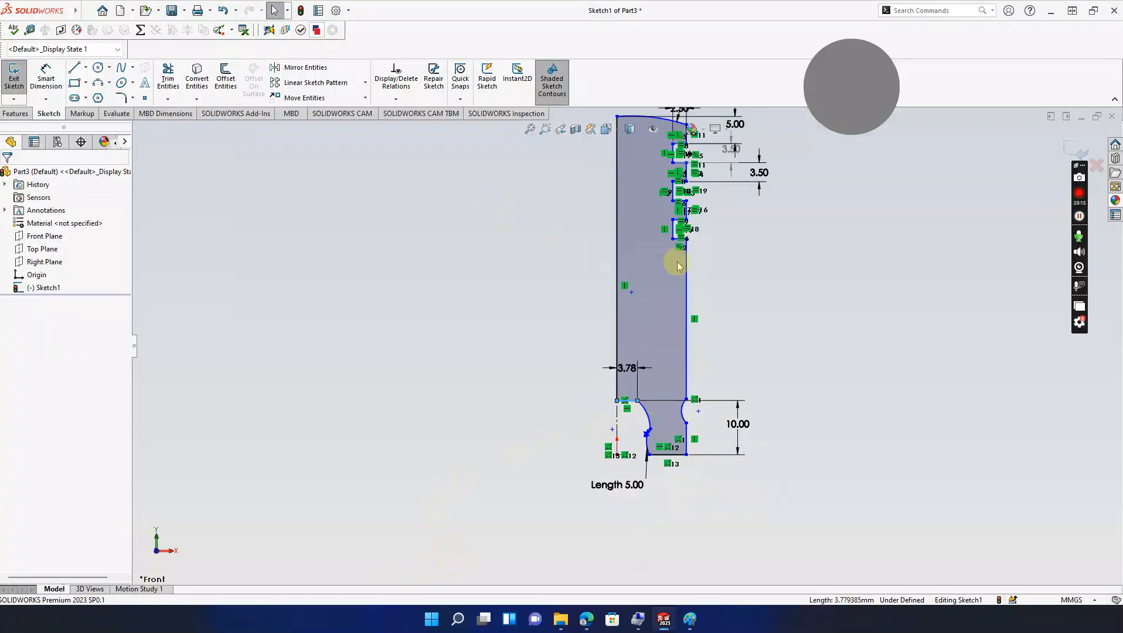
scroll(672, 258, "up", 2)
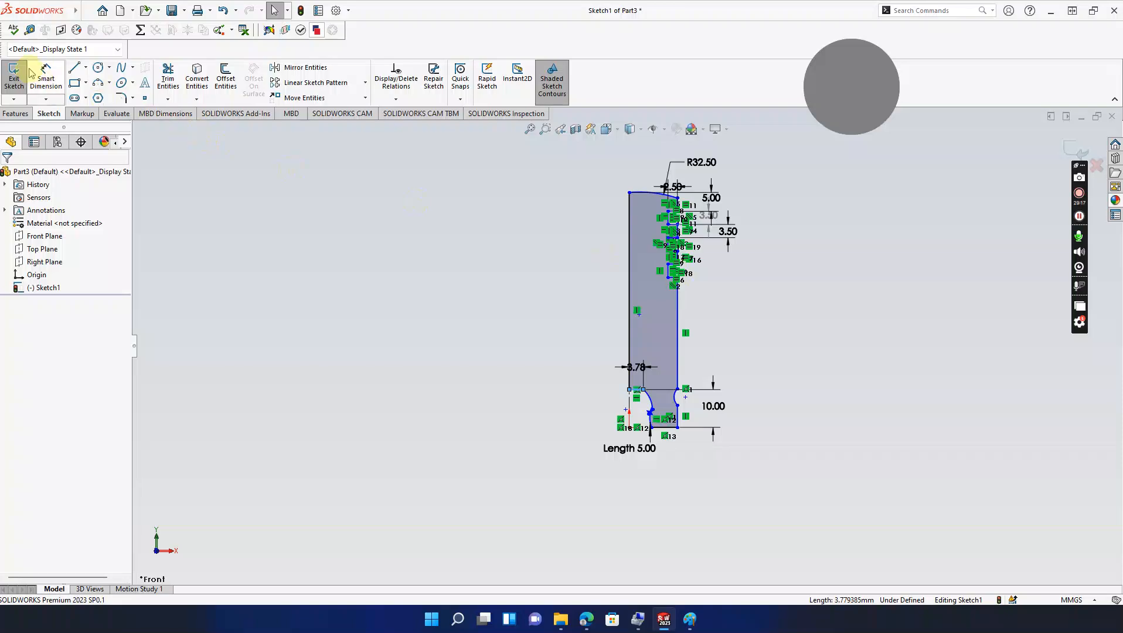
Step: Dimension the overall height from the top-left corner to the bottom edge as 75 mm
left_click(45, 76)
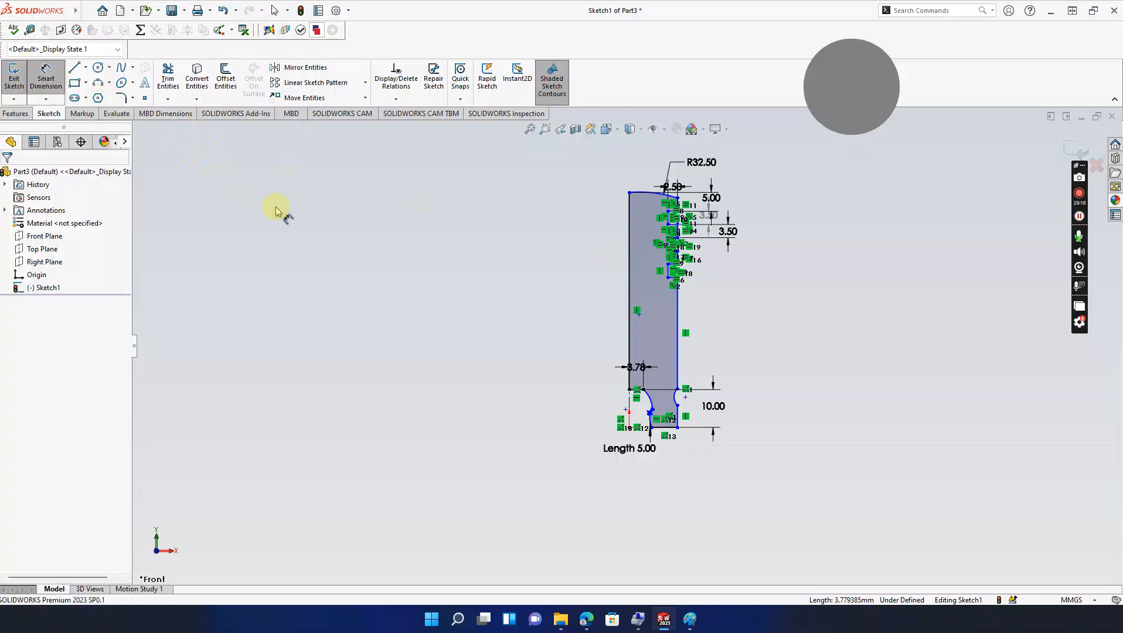
left_click(630, 194)
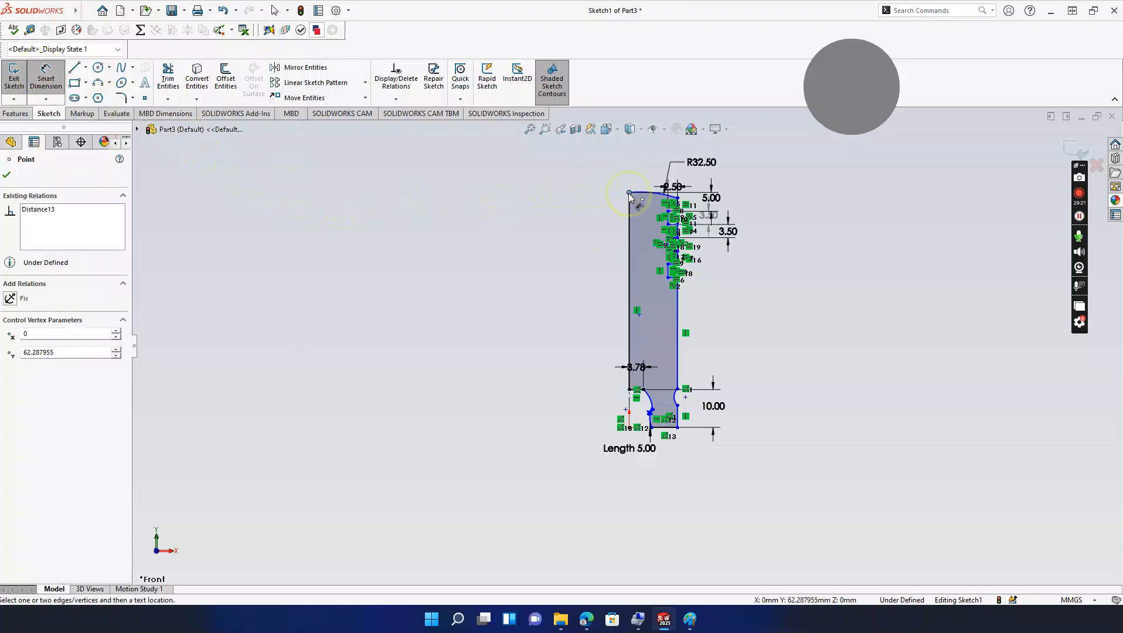
left_click(664, 436)
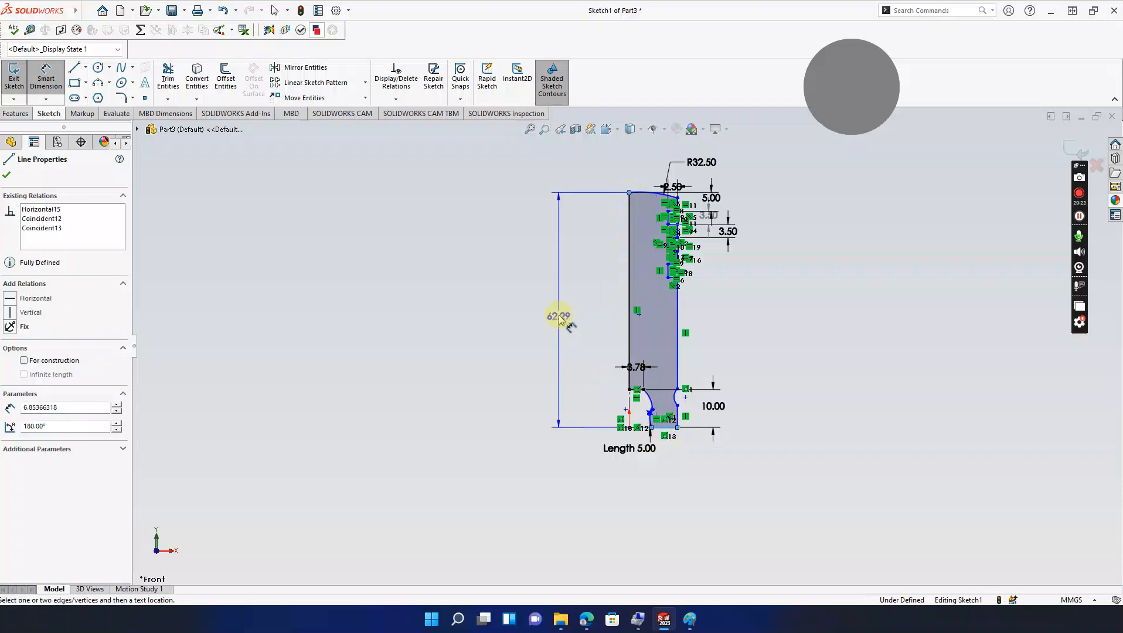
left_click(560, 311)
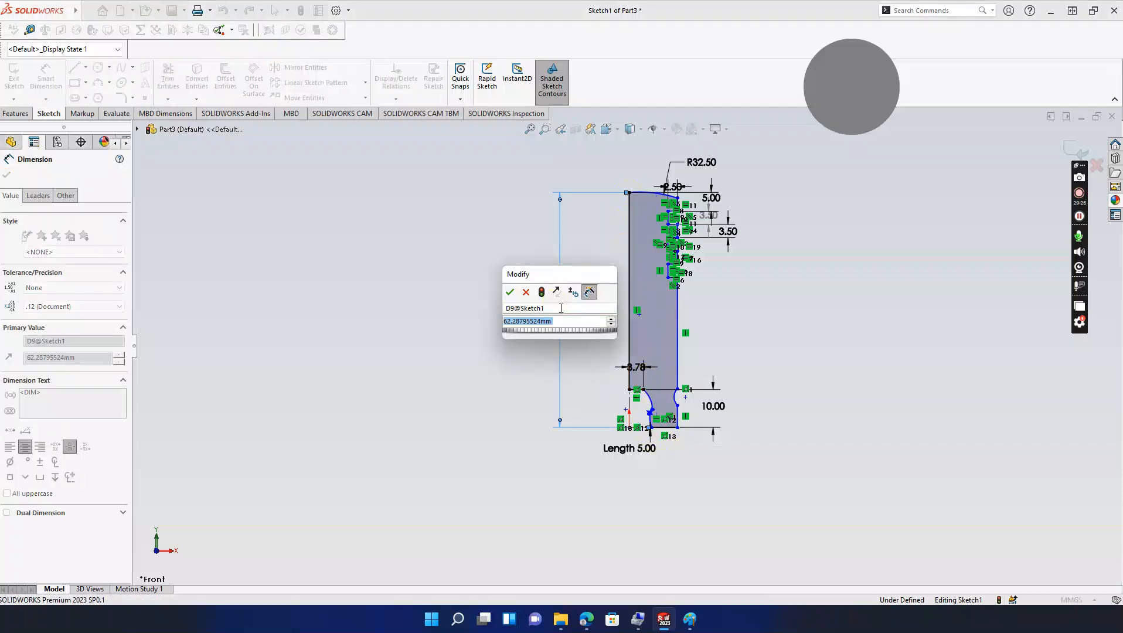
type("75")
key("Return")
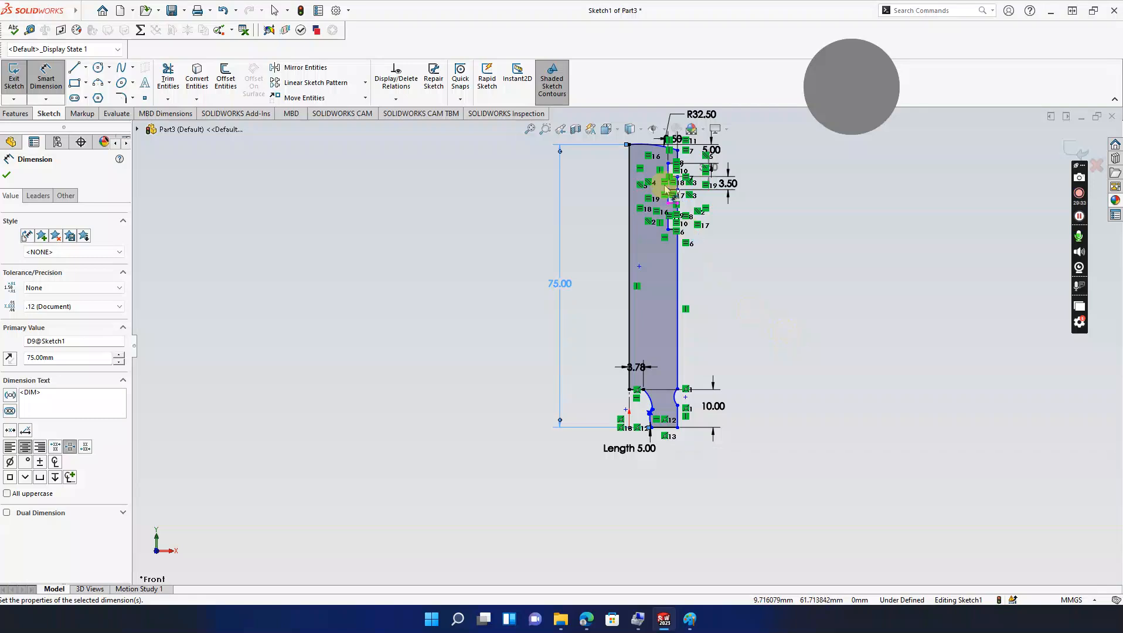
Step: Discard the over-defining 70 dimension placed right of the profile
scroll(666, 181, "down", 2)
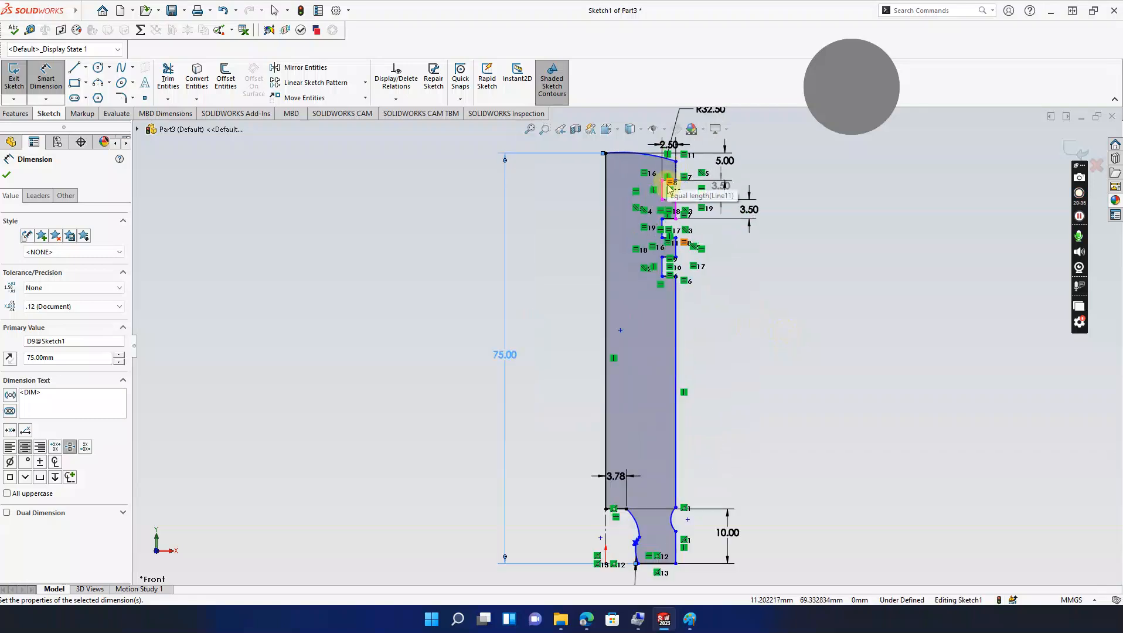
scroll(672, 182, "down", 1)
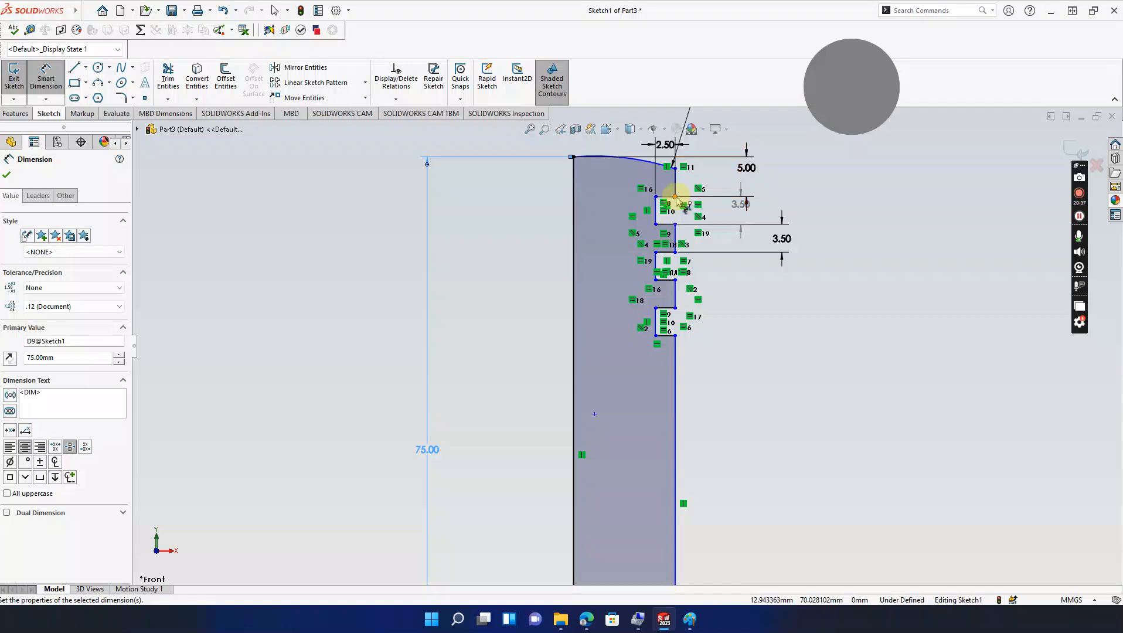
left_click(676, 197)
scroll(684, 297, "down", 4)
scroll(683, 297, "up", 3)
scroll(677, 296, "up", 7)
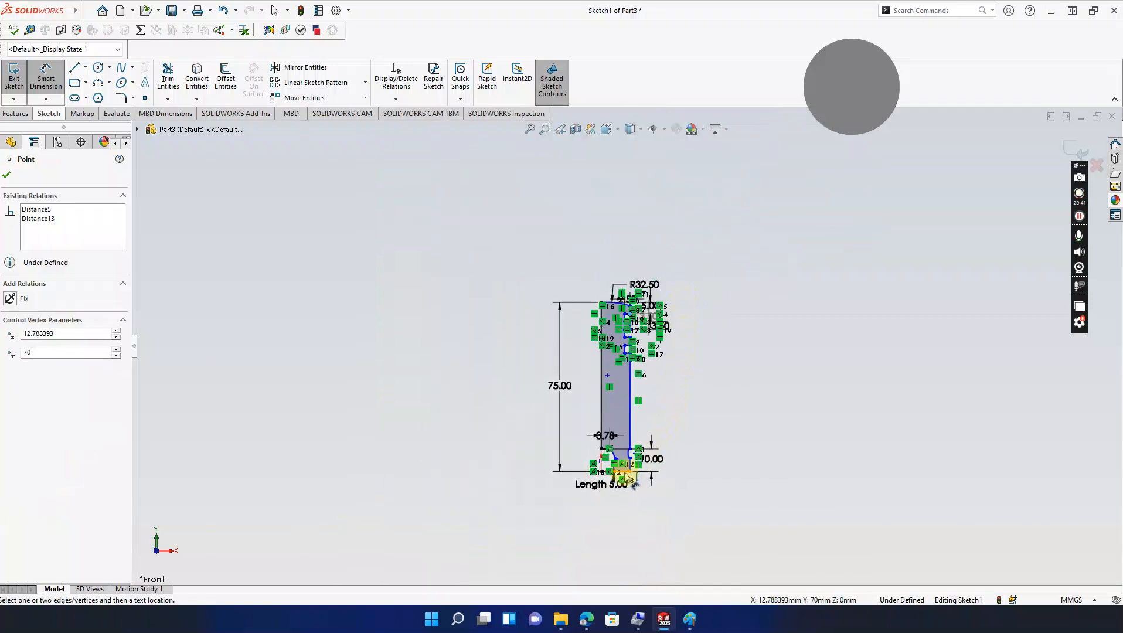
left_click(630, 472)
left_click(720, 411)
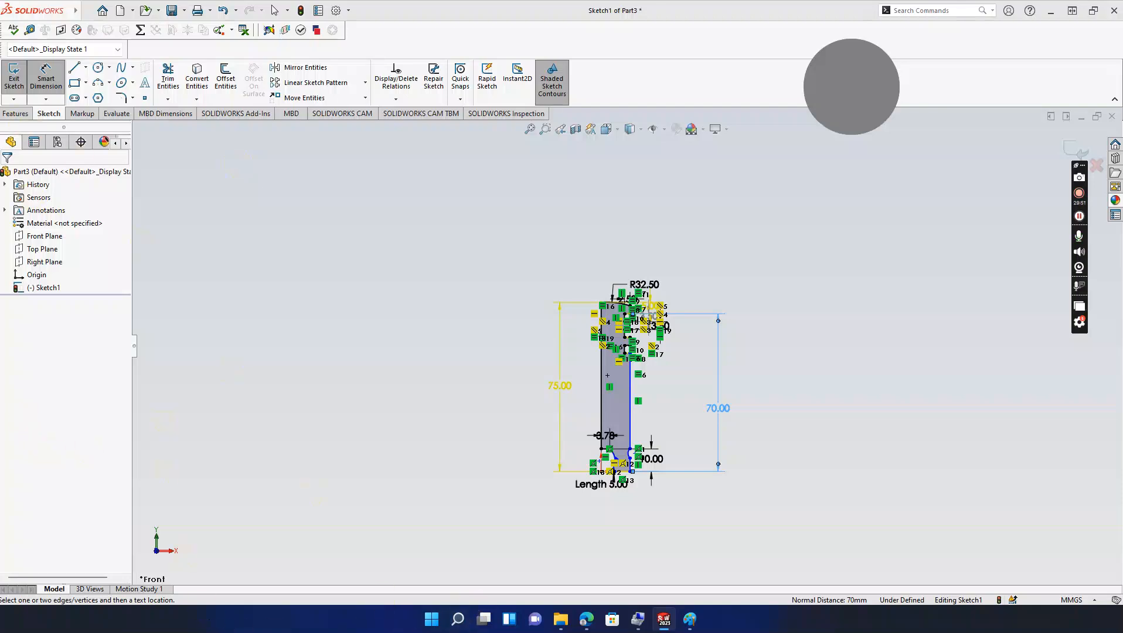
key("Escape")
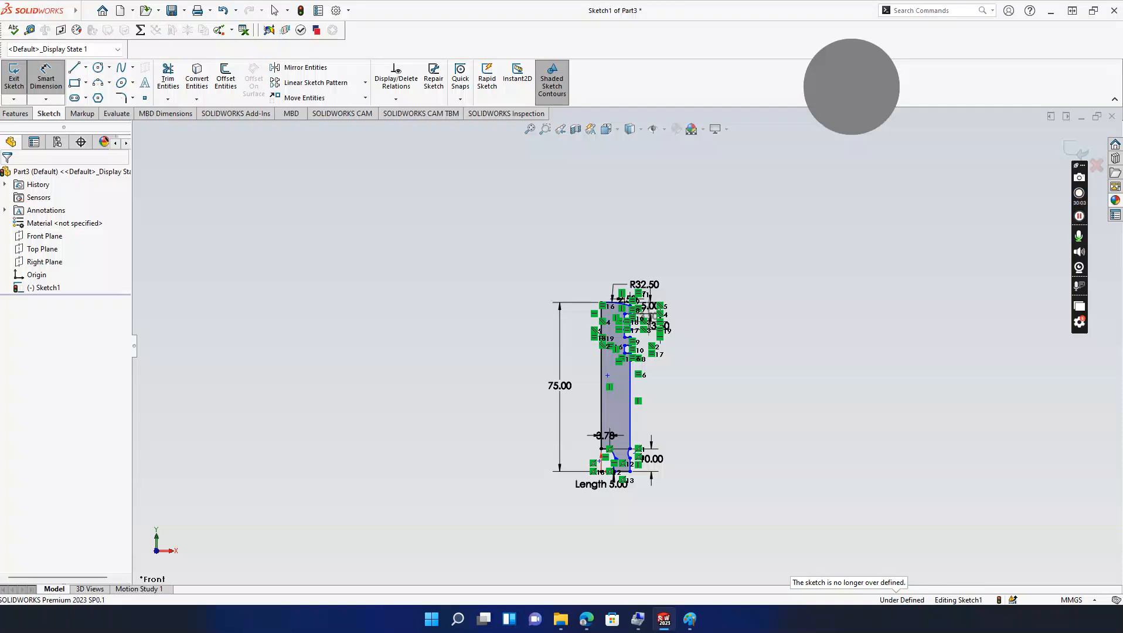
Step: Delete the short vertical line below the R32.50 arc
key("alt+Tab")
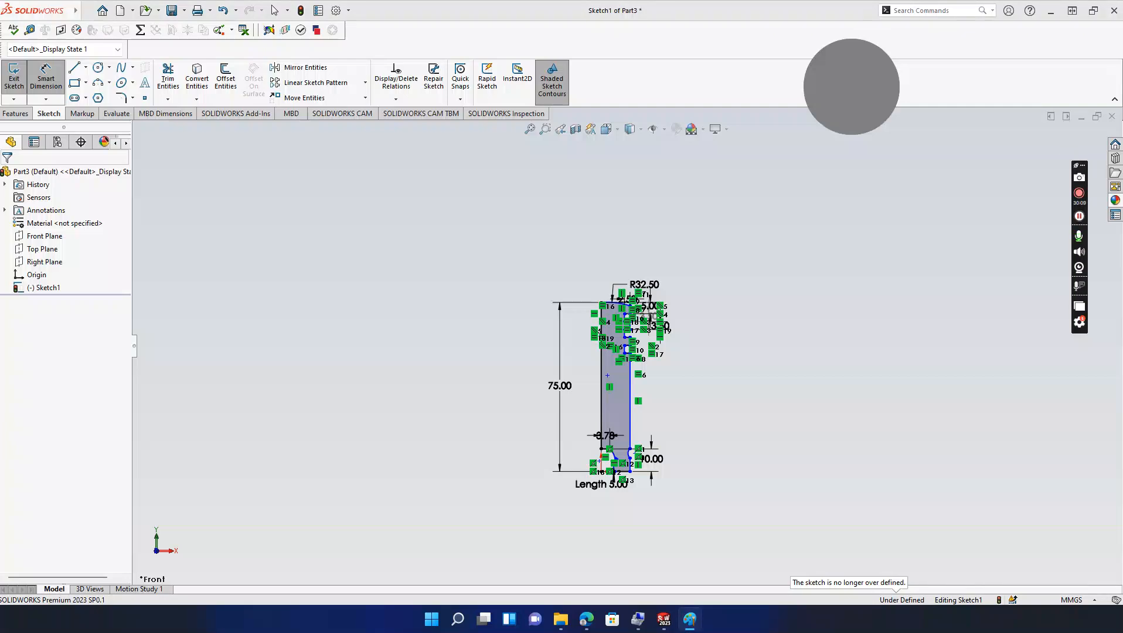
scroll(628, 302, "down", 5)
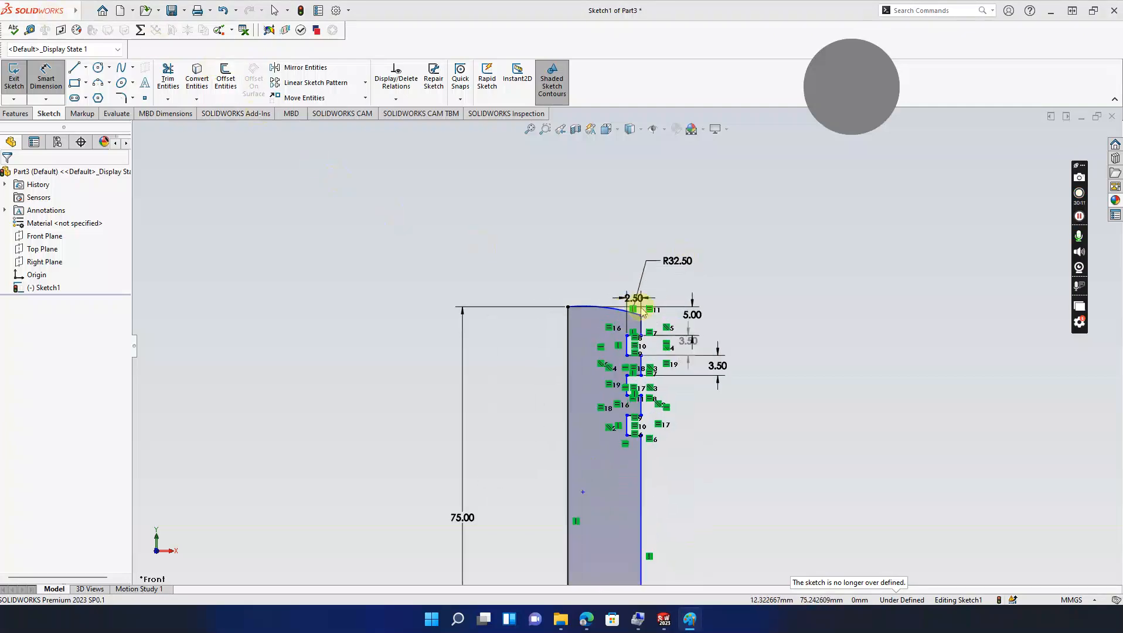
middle_click_drag(668, 352, 664, 308, "ctrl")
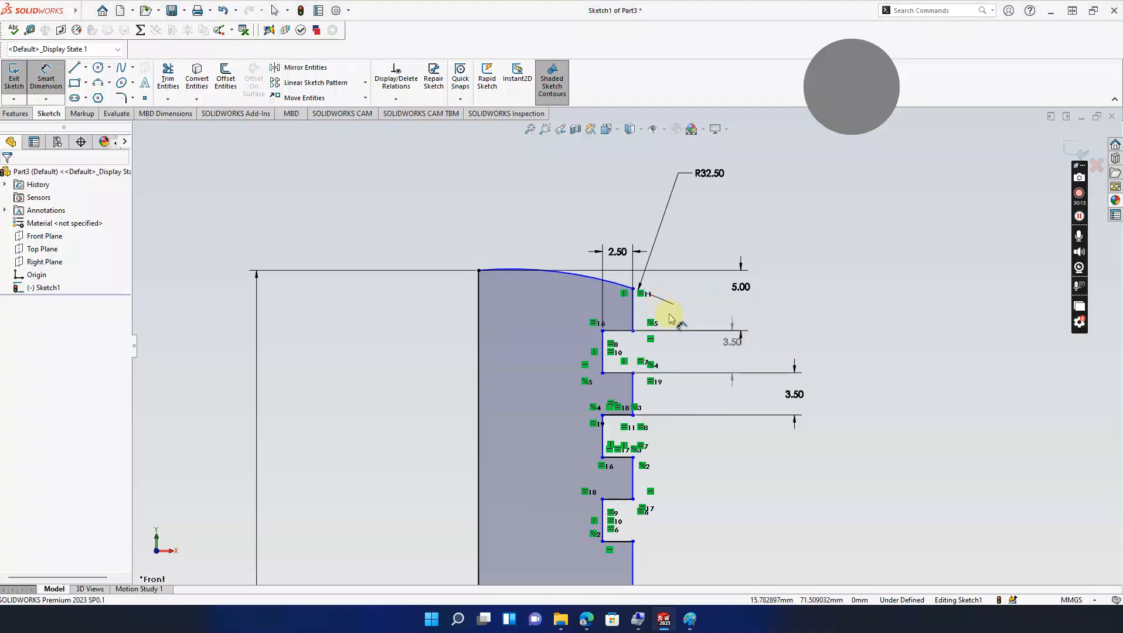
left_click(633, 310)
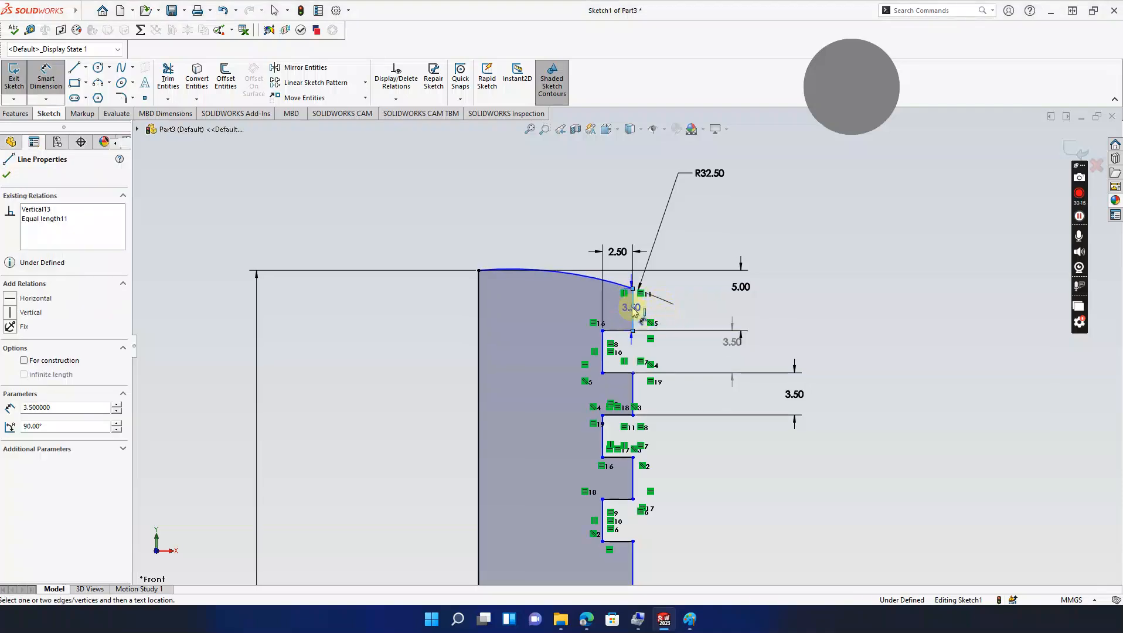
key("Escape")
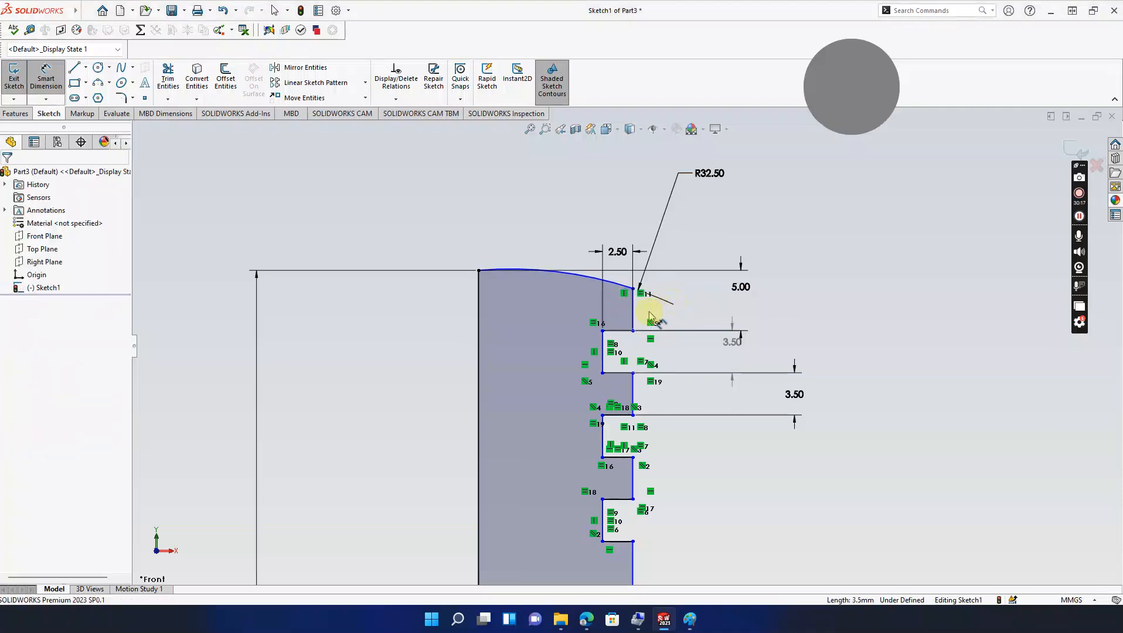
left_click(633, 311)
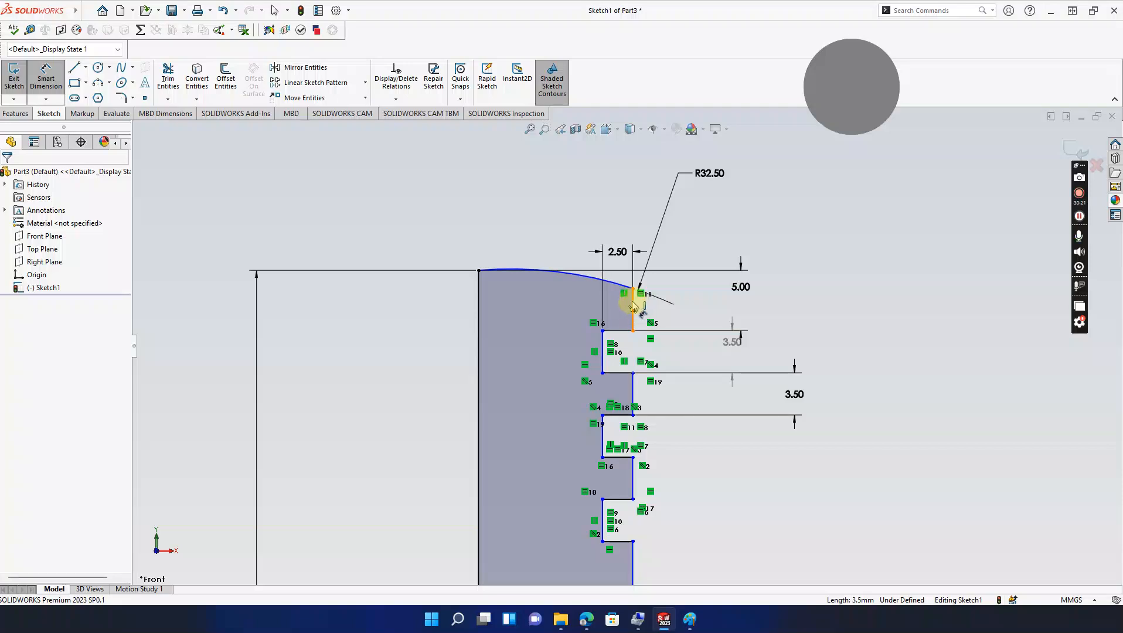
key("Escape")
left_click(632, 305)
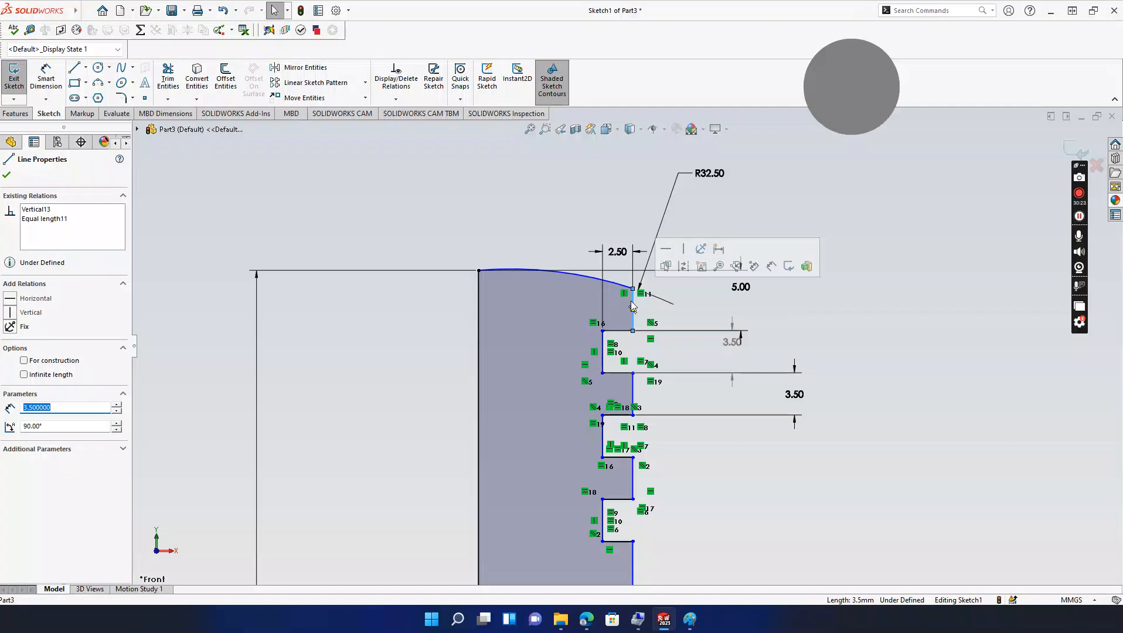
key("Delete")
Step: Redraw the vertical edge from the step corner to the arc endpoint and dimension it 10 mm
left_click(74, 68)
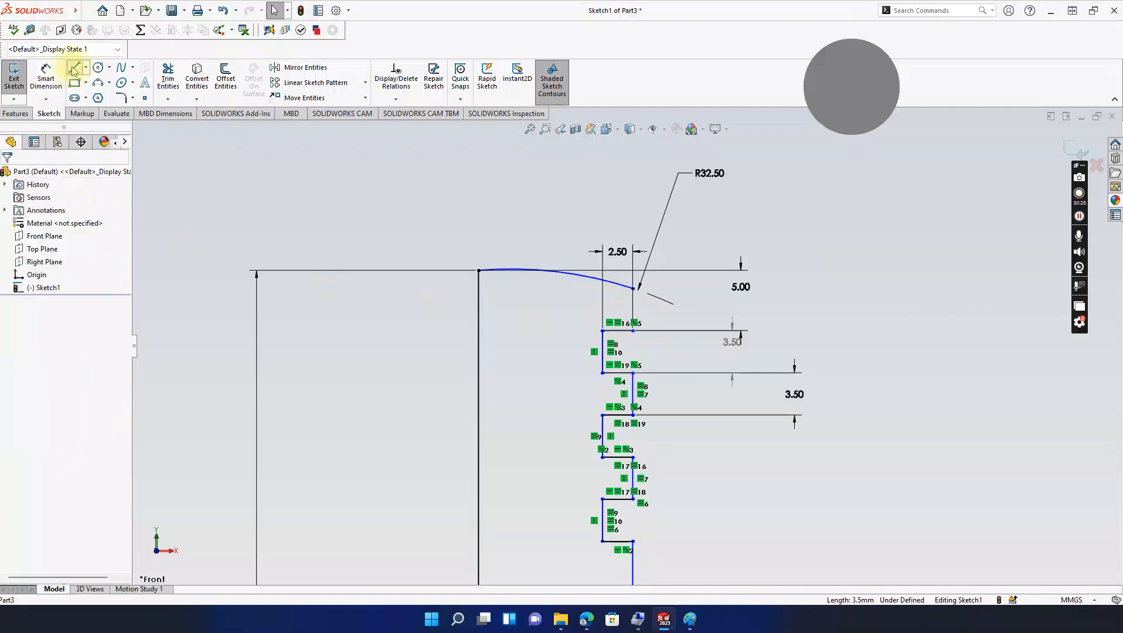
left_click(632, 331)
left_click(633, 289)
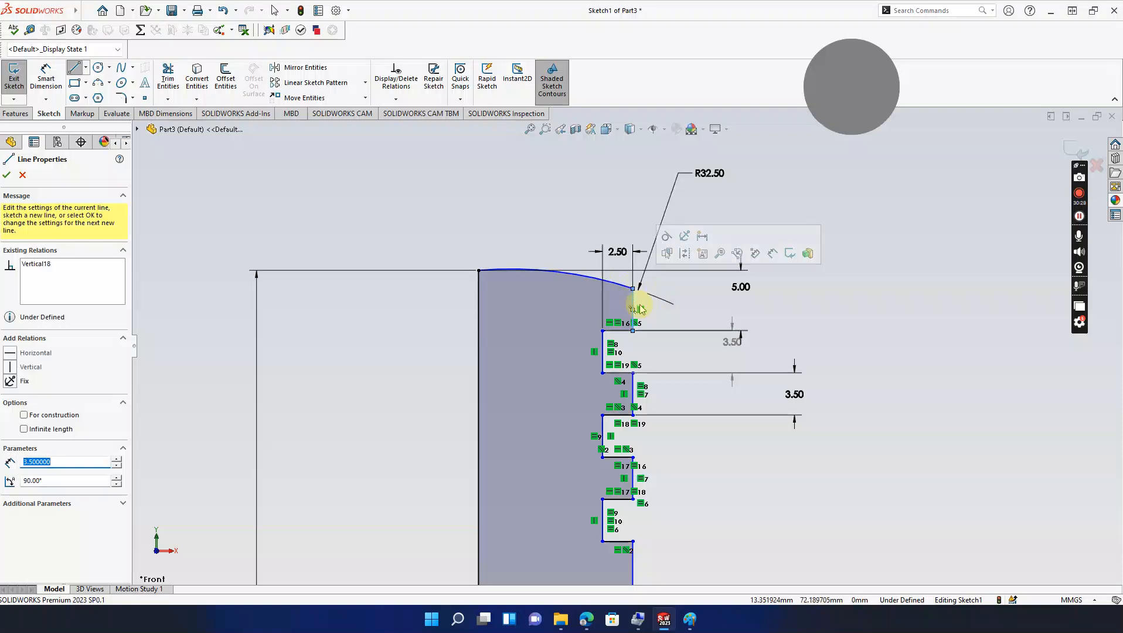
key("Escape")
left_click(634, 307)
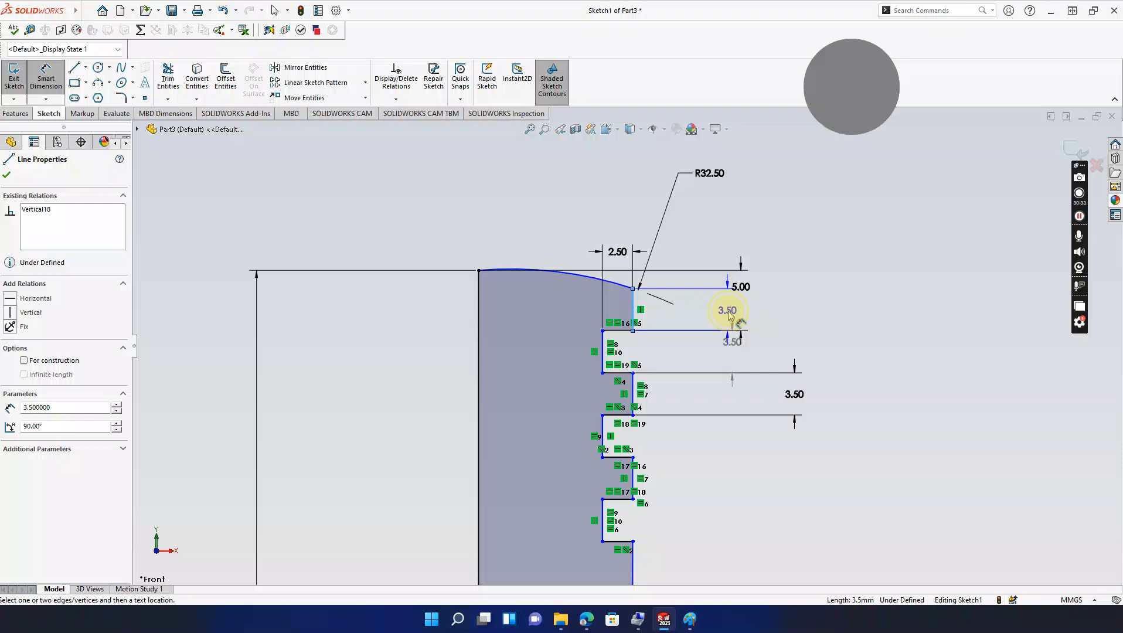
left_click(728, 311)
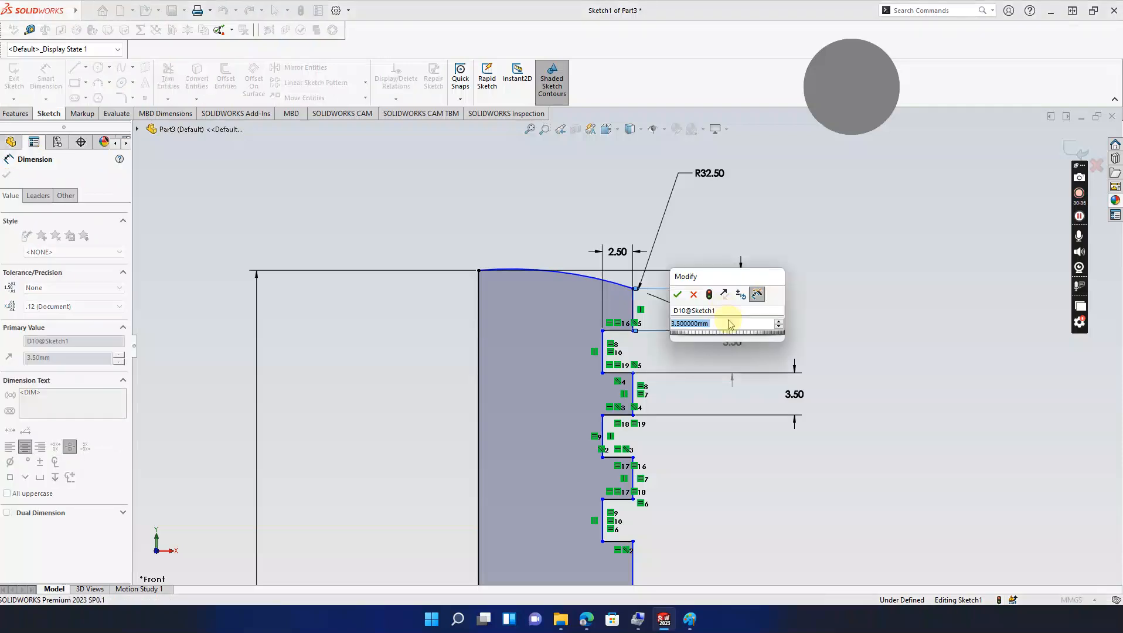
type("10")
key("Return")
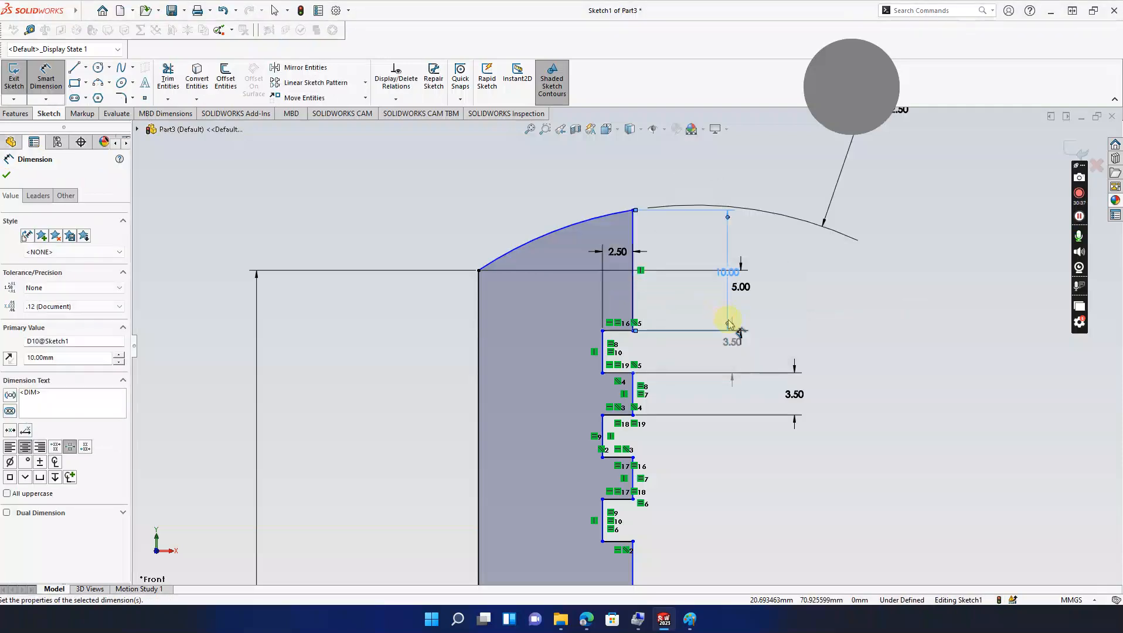
scroll(700, 301, "down", 4)
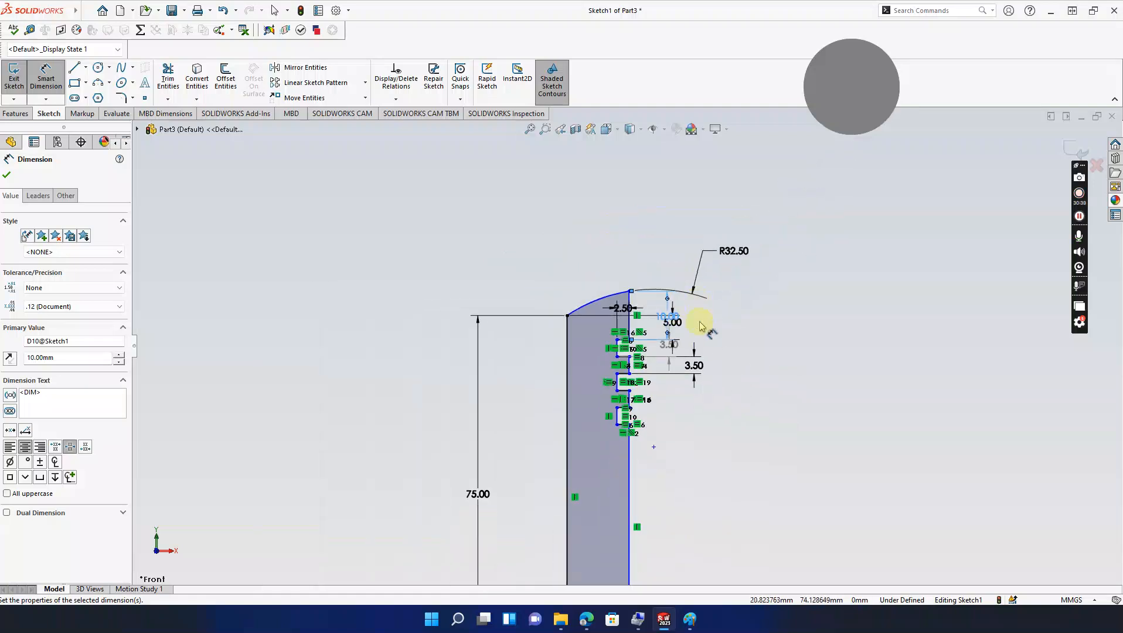
mouse_move(710, 386)
middle_mouse_down("ctrl")
mouse_move(715, 265)
mouse_move(721, 273)
middle_mouse_up("ctrl")
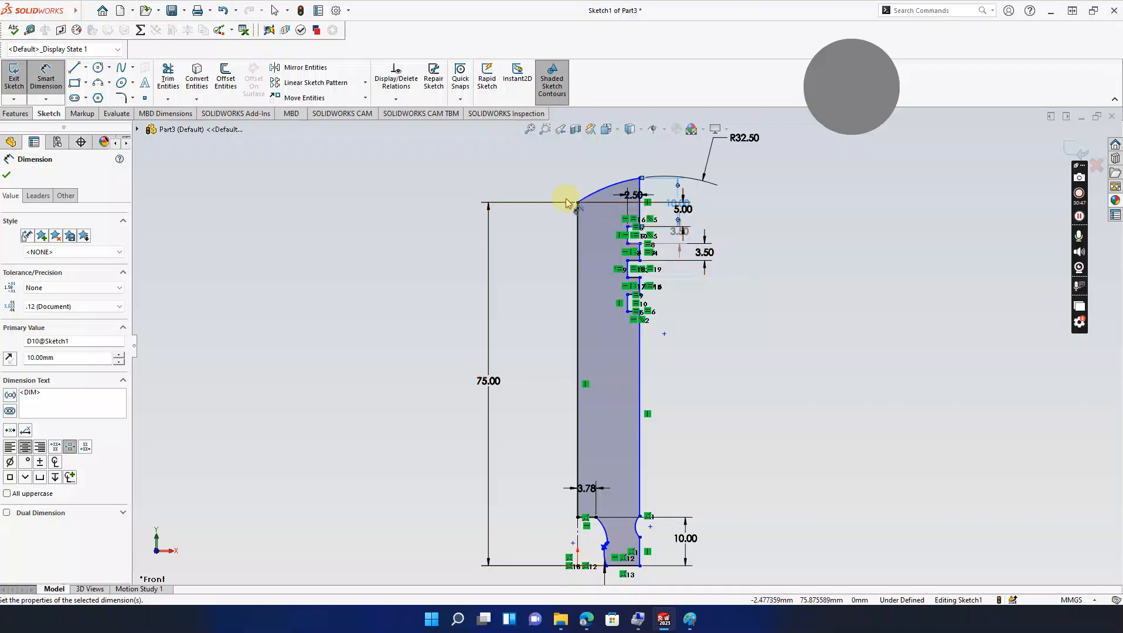
Step: Delete the 75.00 height dimension
left_click(489, 230)
key("grave")
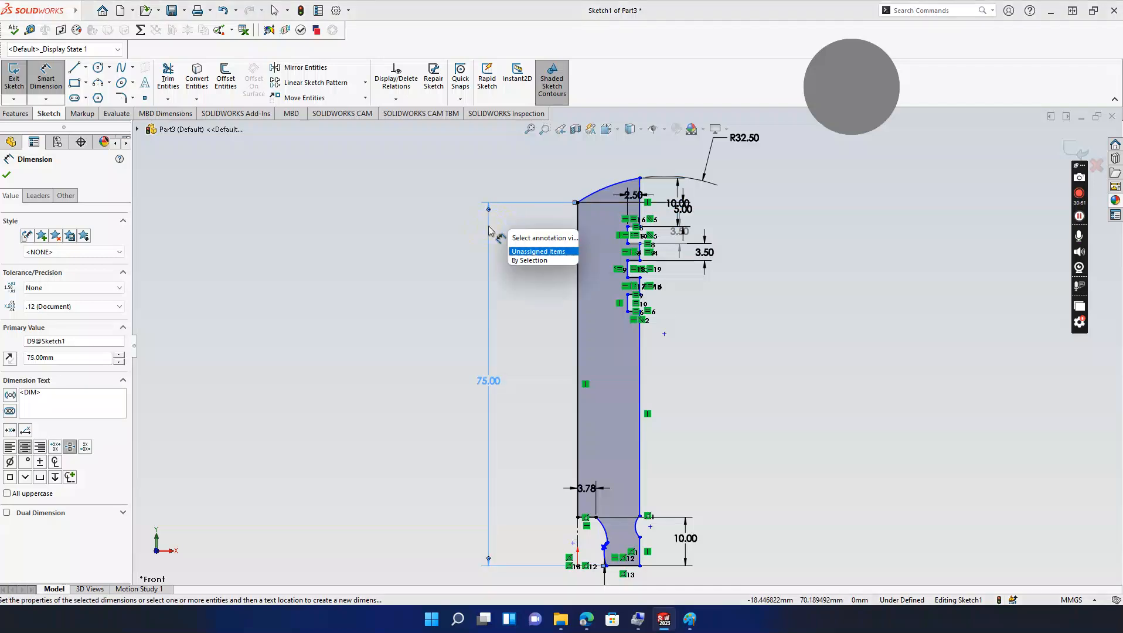
left_click(527, 286)
left_click(488, 210)
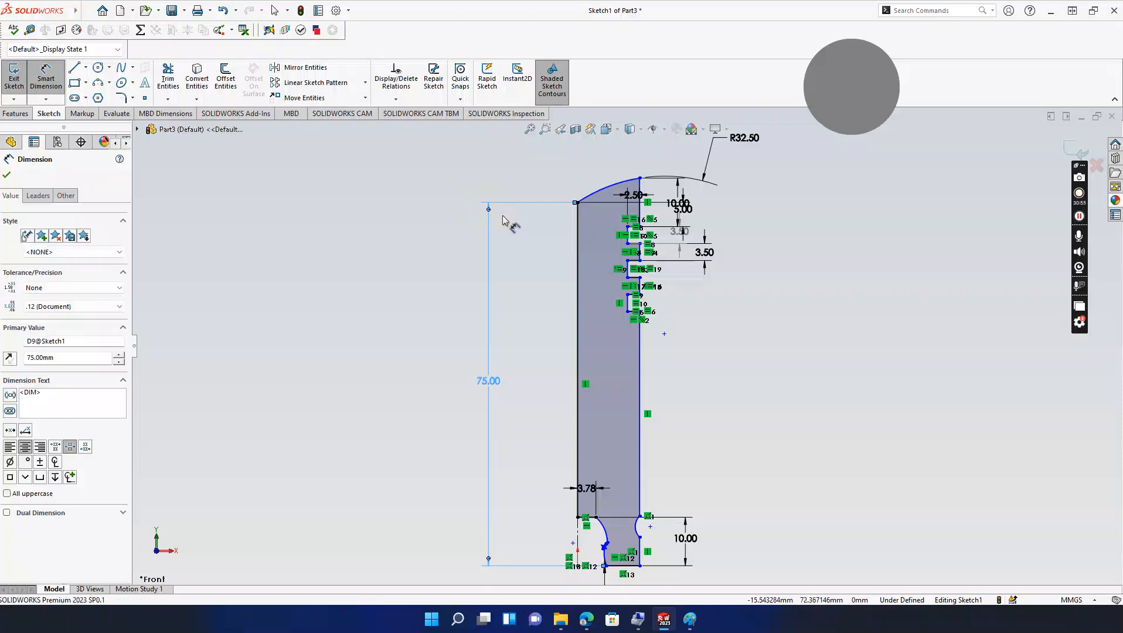
key("Delete")
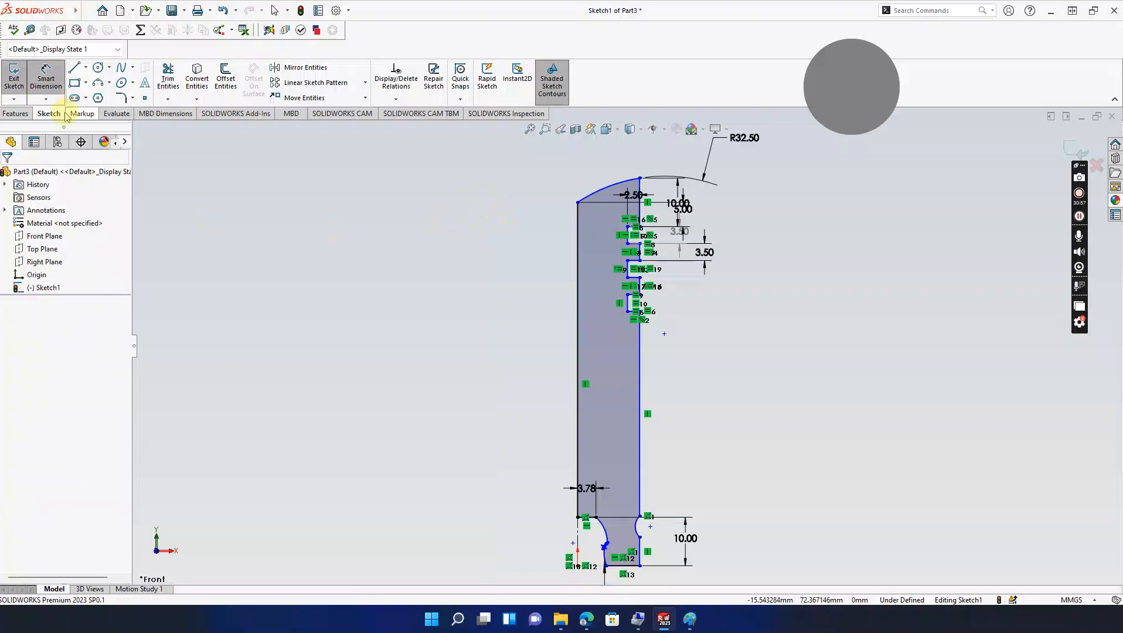
Step: Dimension the height from the arc's top point to the bottom edge as 70 mm
left_click(639, 177)
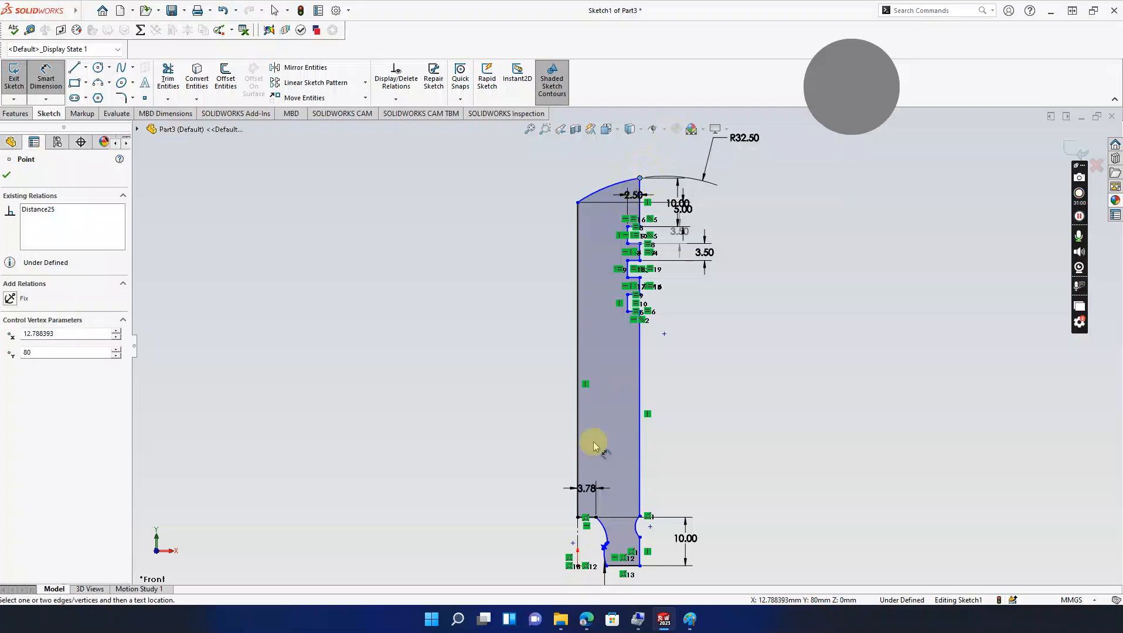
left_click(614, 566)
left_click(494, 357)
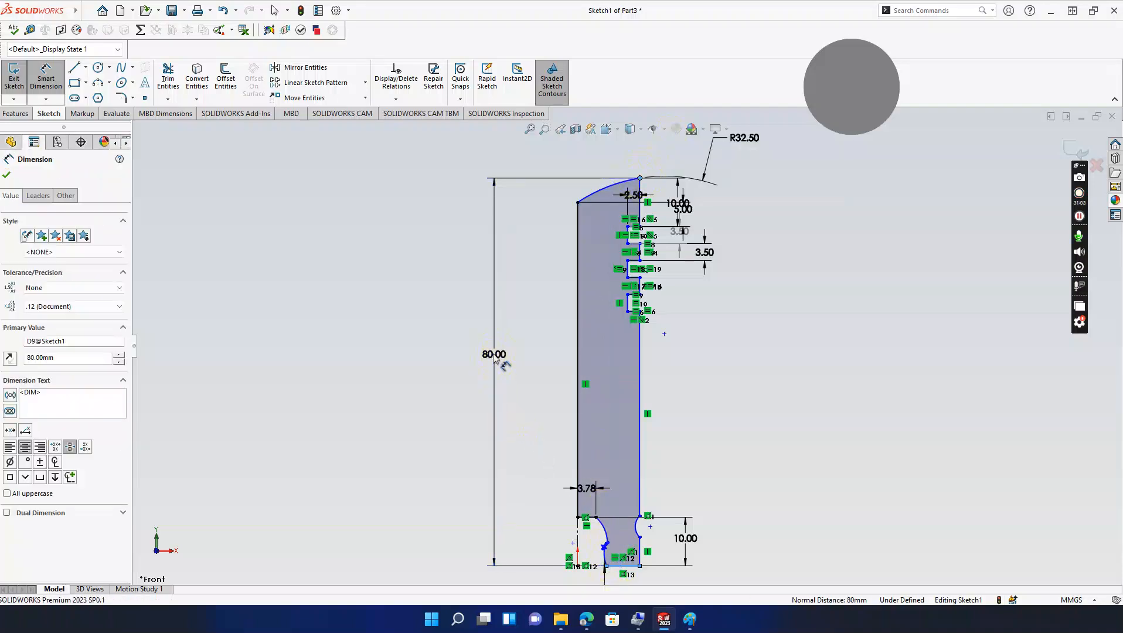
left_click(494, 355)
type("70")
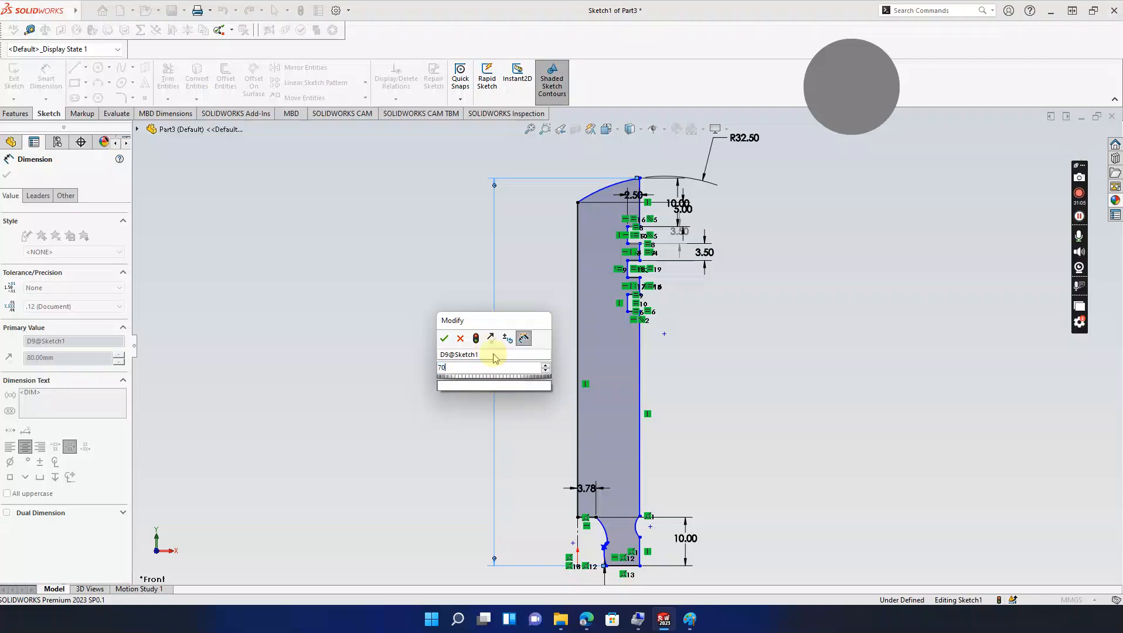
key("Return")
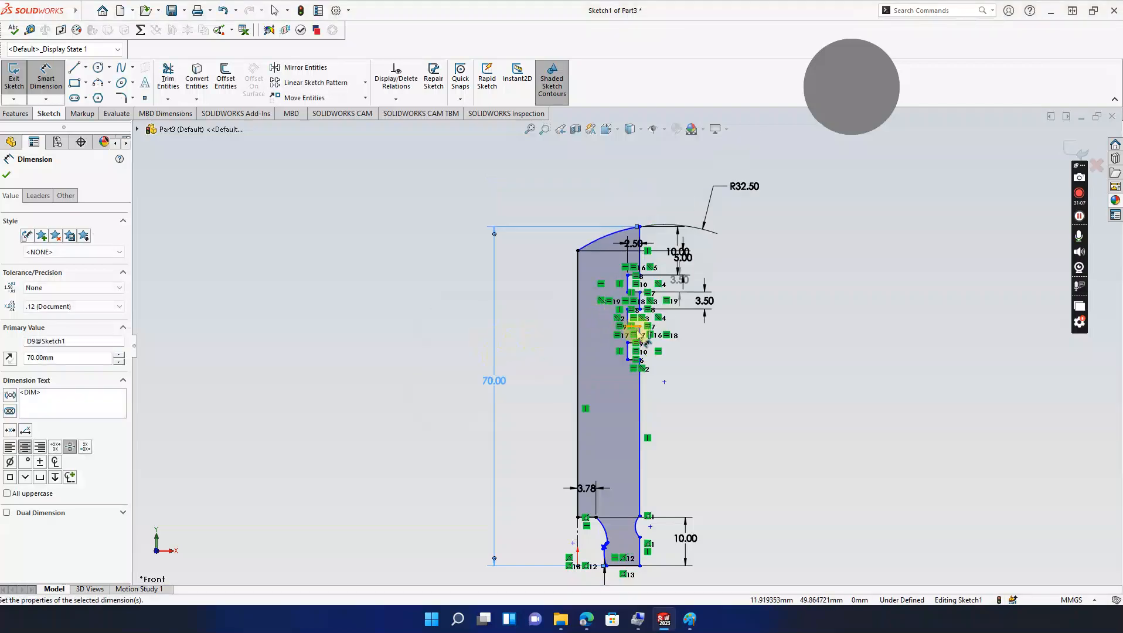
scroll(662, 408, "down", 2)
scroll(668, 381, "up", 3)
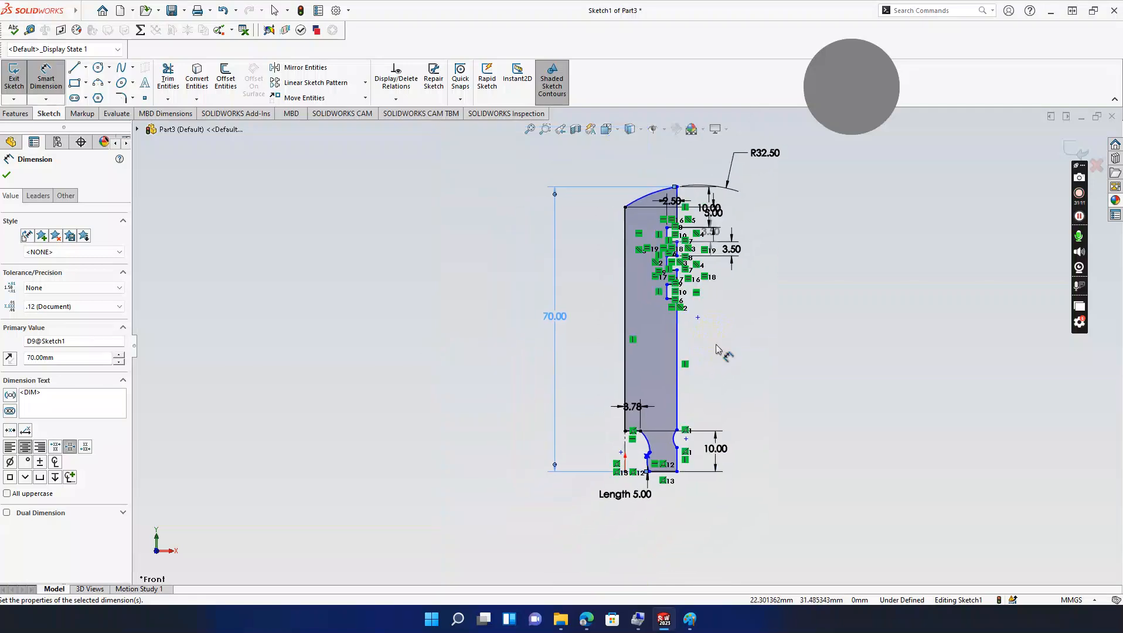
scroll(696, 202, "down", 2)
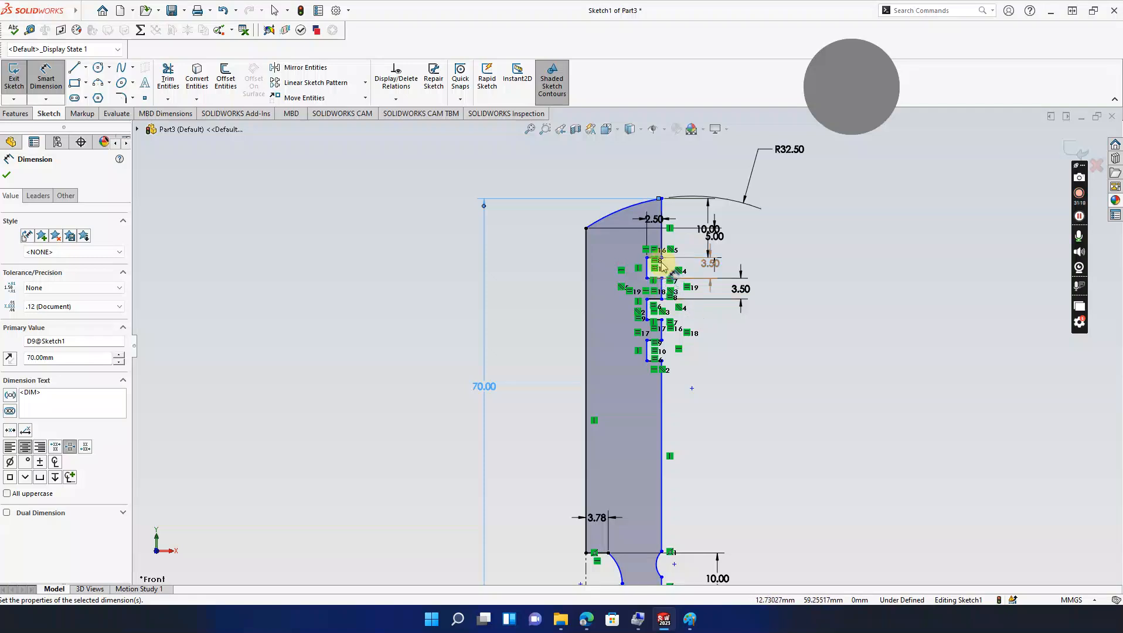
scroll(661, 266, "up", 2)
scroll(660, 262, "up", 1)
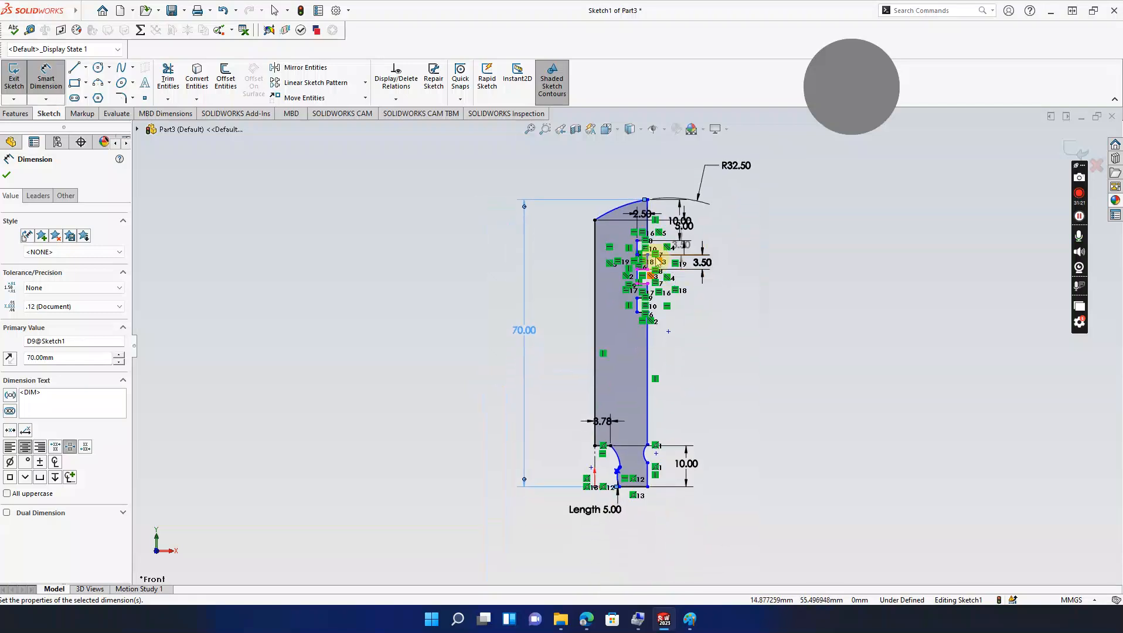
key("Escape")
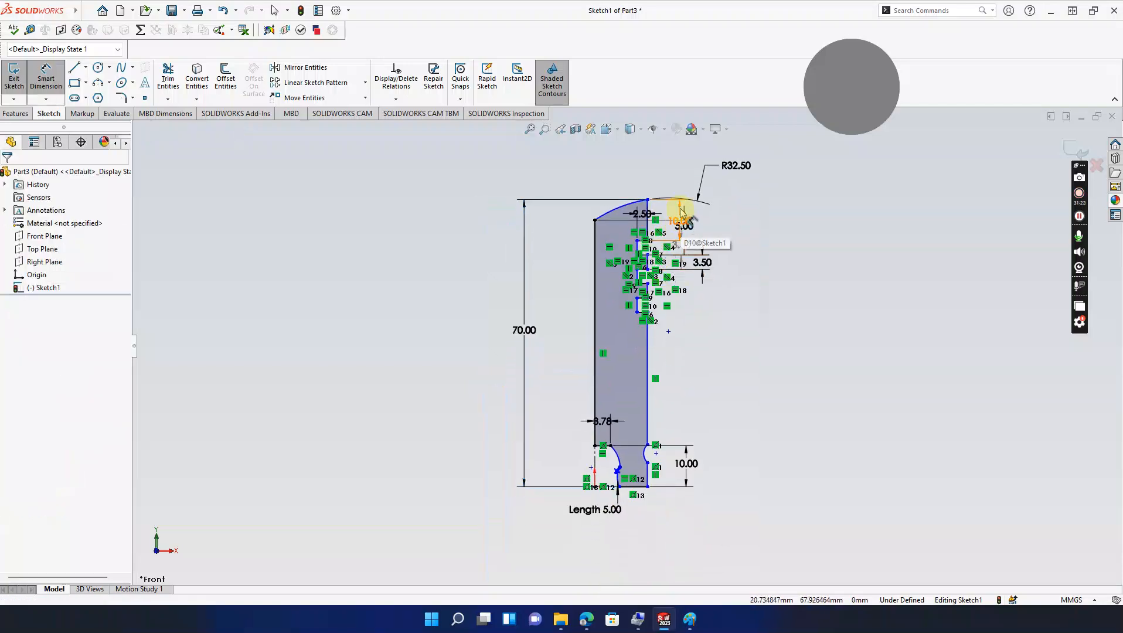
left_click(680, 209)
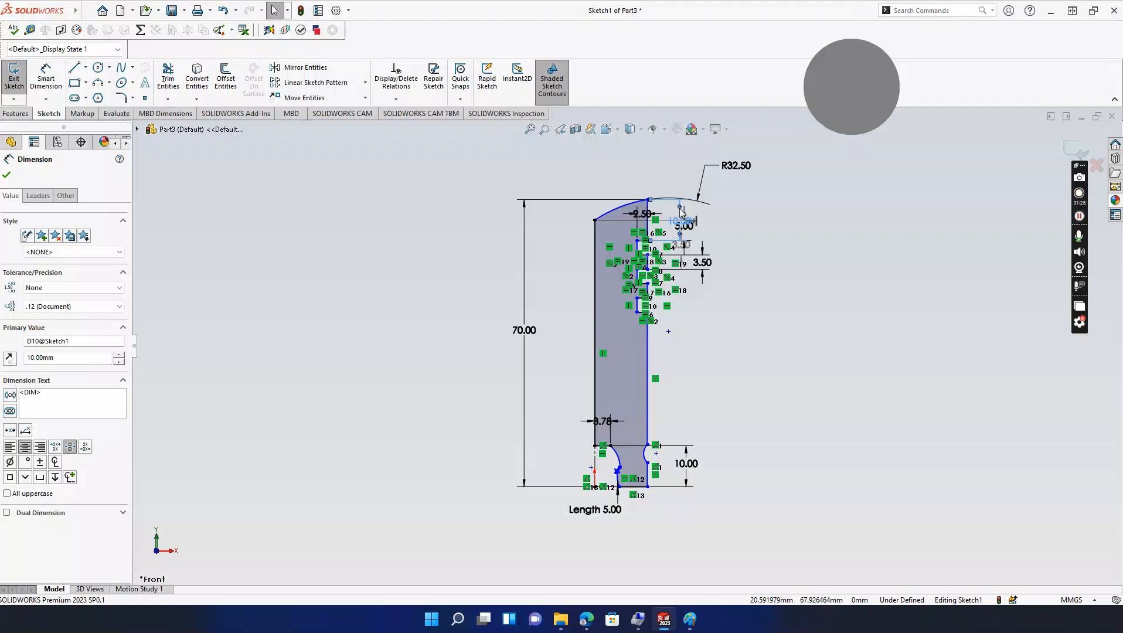
key("Escape")
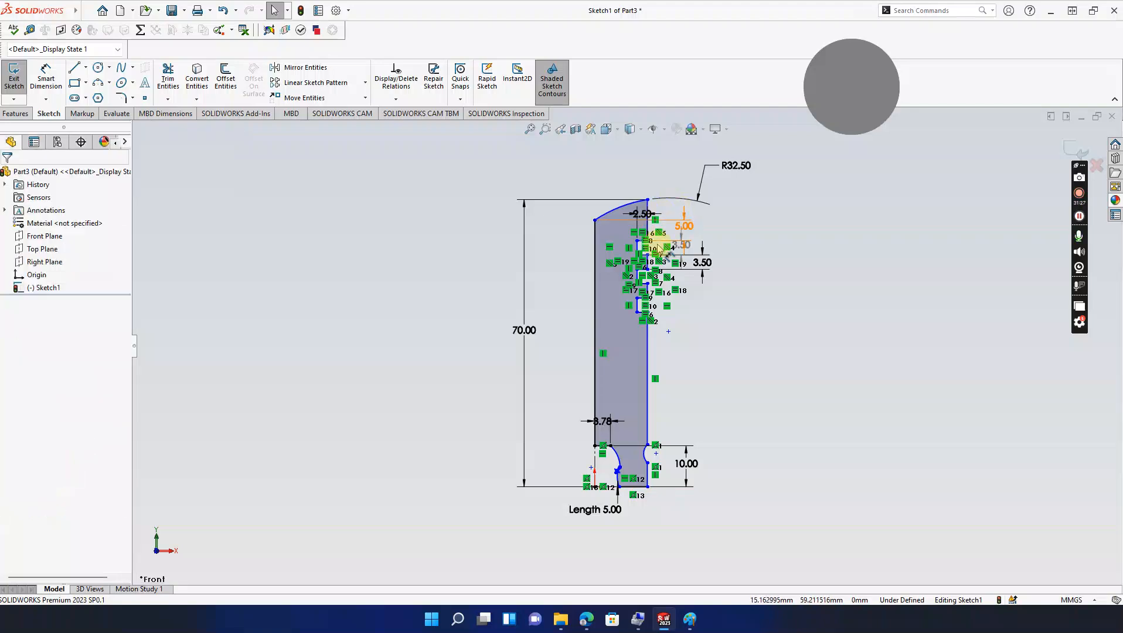
scroll(645, 217, "down", 2)
middle_click_drag(483, 204, 469, 143, "ctrl")
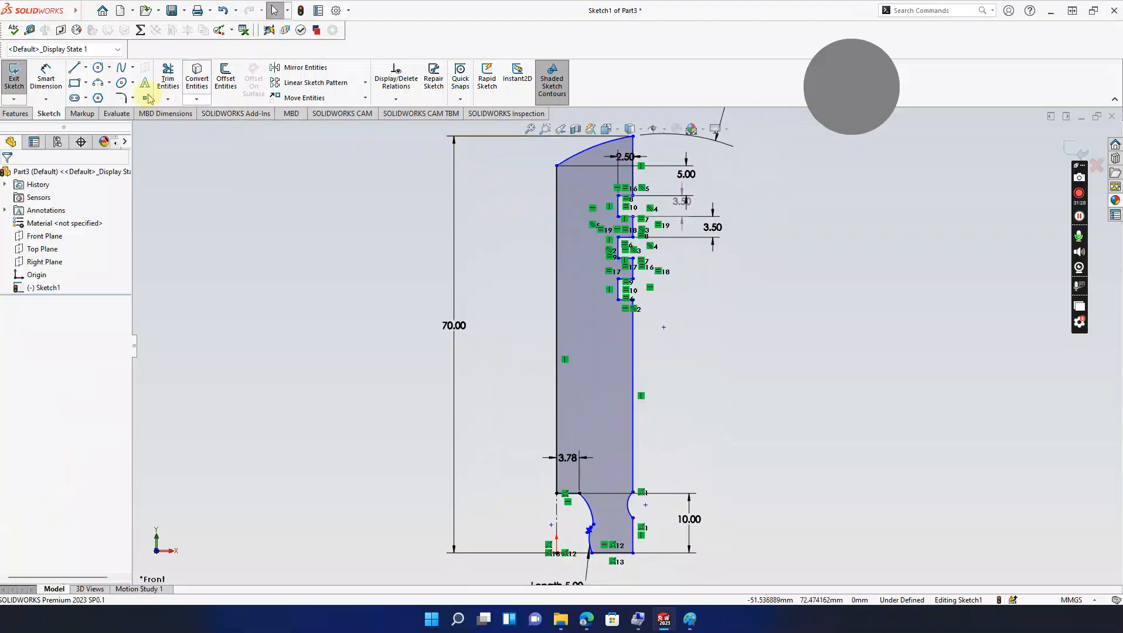
left_click(47, 81)
Step: Add a 65 mm vertical dimension from the notch line to the bottom edge, right of the part
scroll(625, 189, "down", 2)
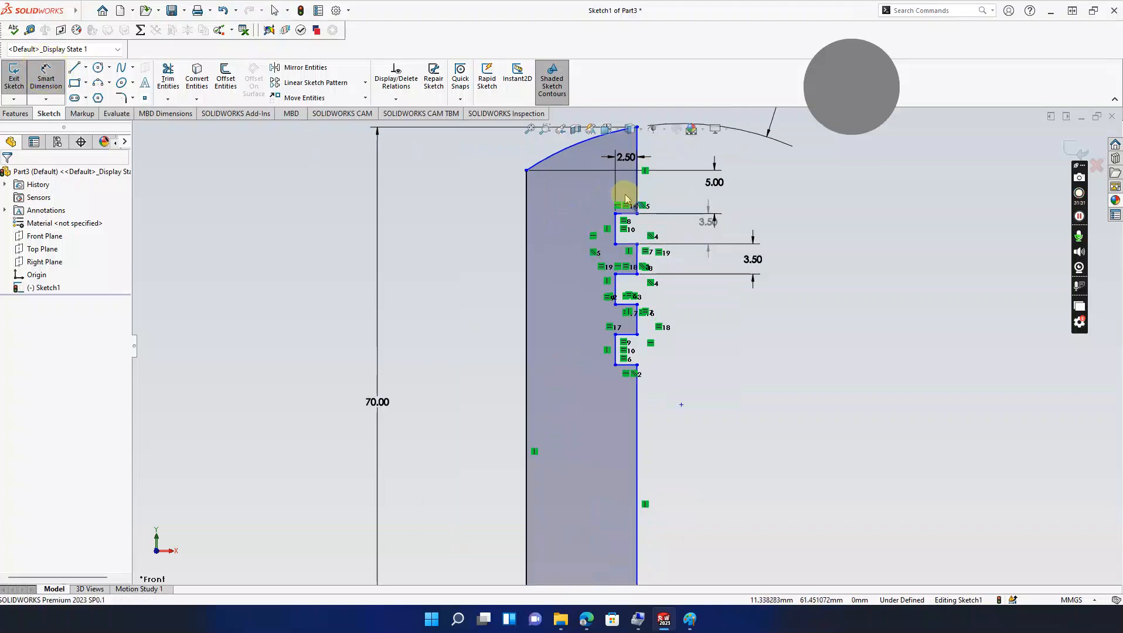
left_click(633, 218)
scroll(644, 281, "down", 2)
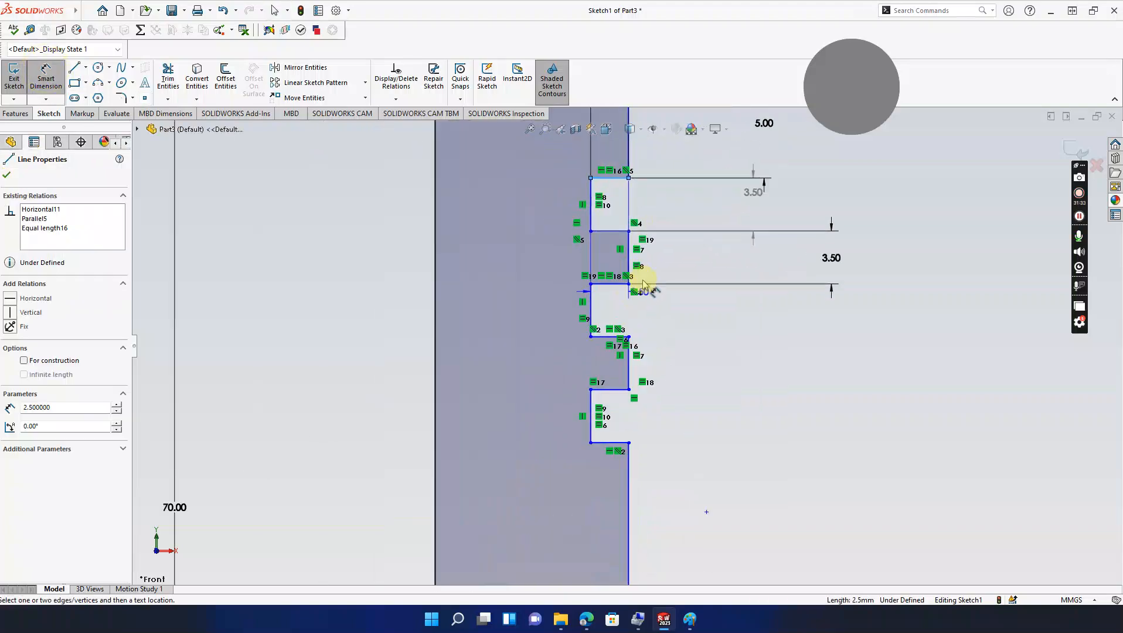
scroll(647, 293, "up", 3)
middle_click_drag(649, 379, 643, 286, "ctrl")
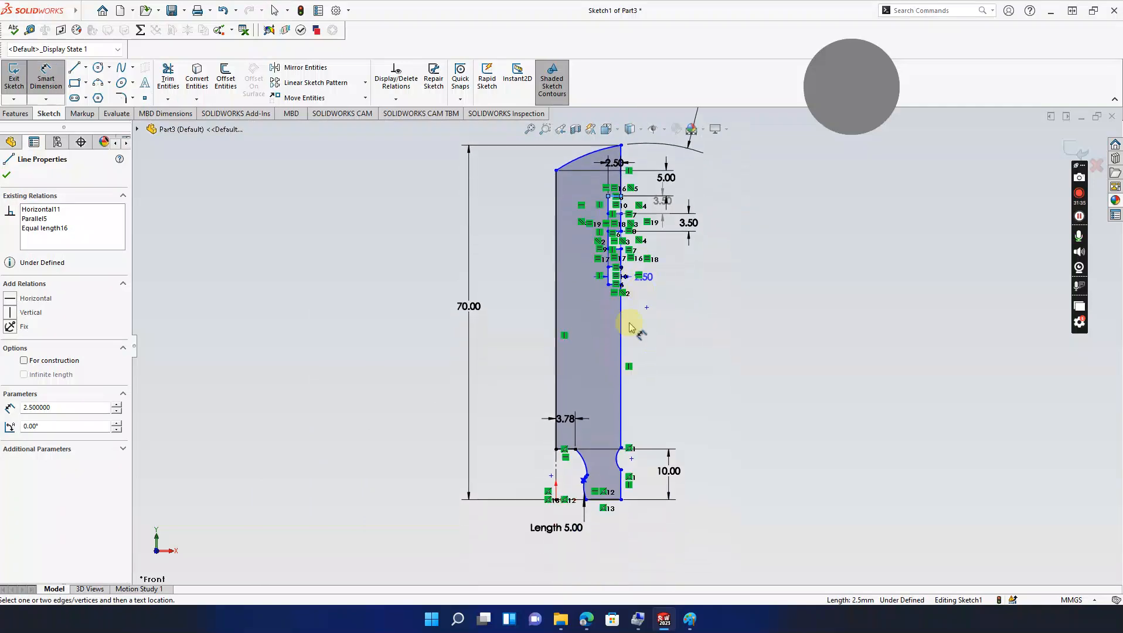
left_click(614, 500)
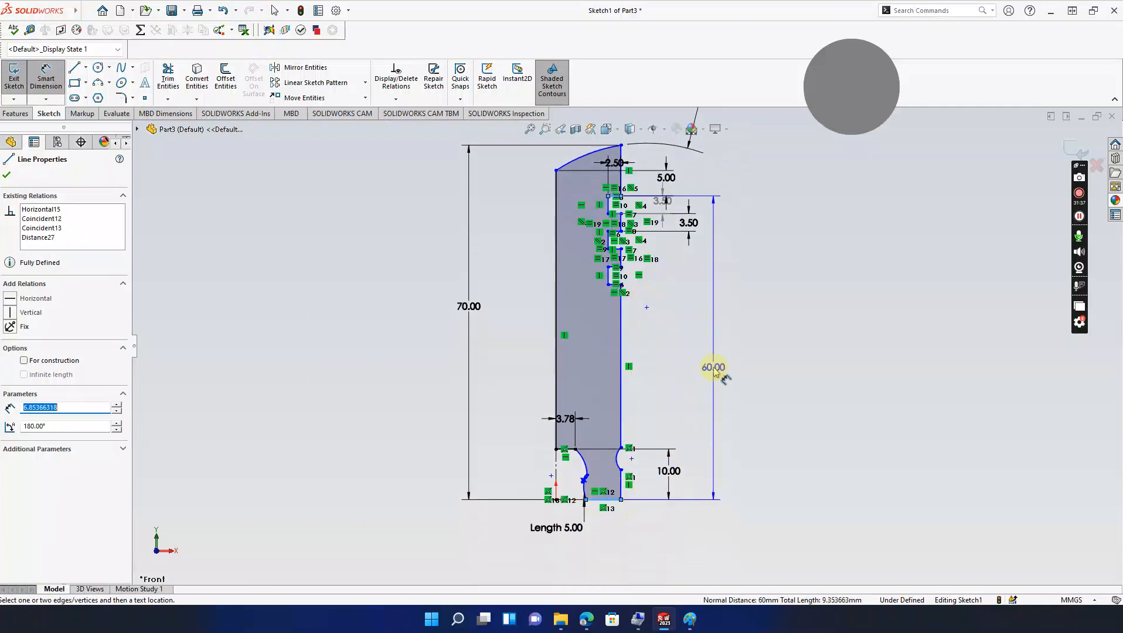
left_click(715, 371)
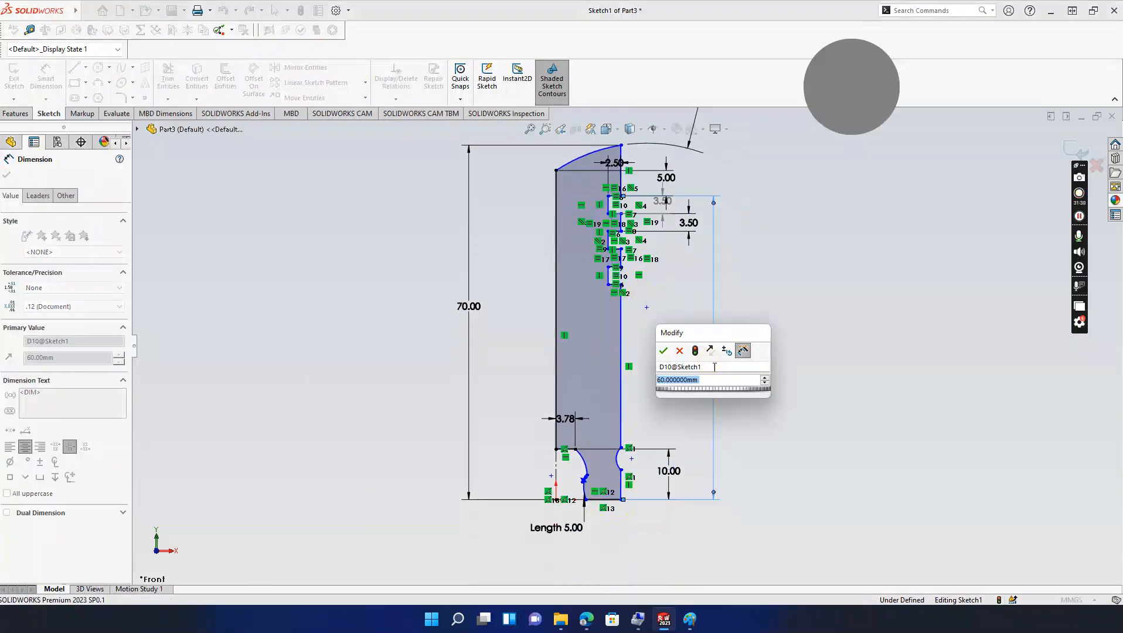
type("65")
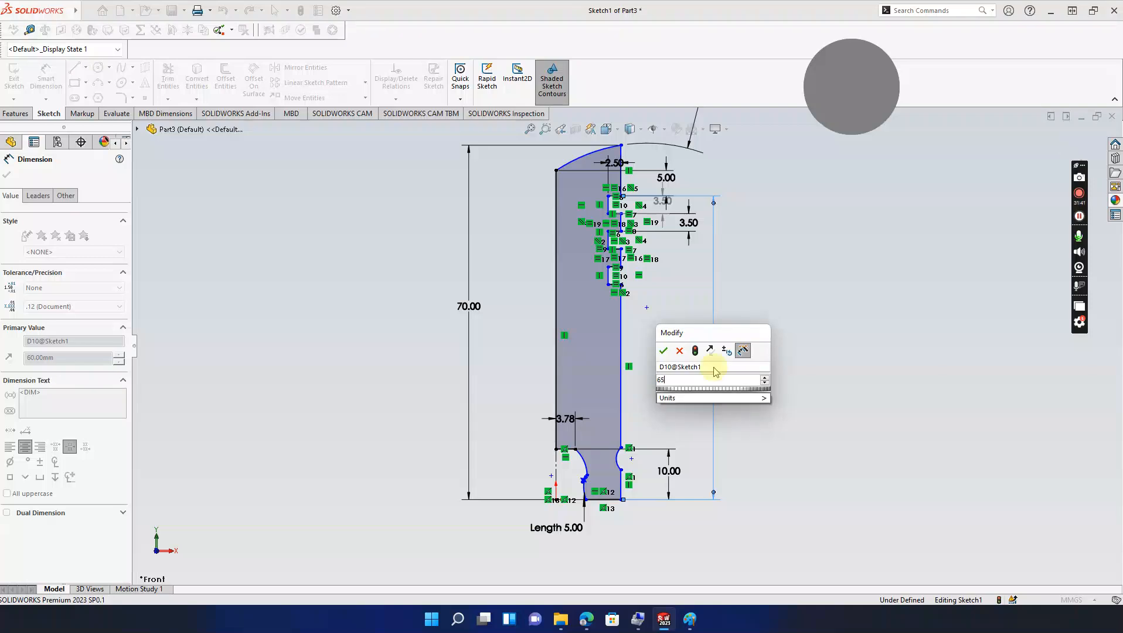
key("Return")
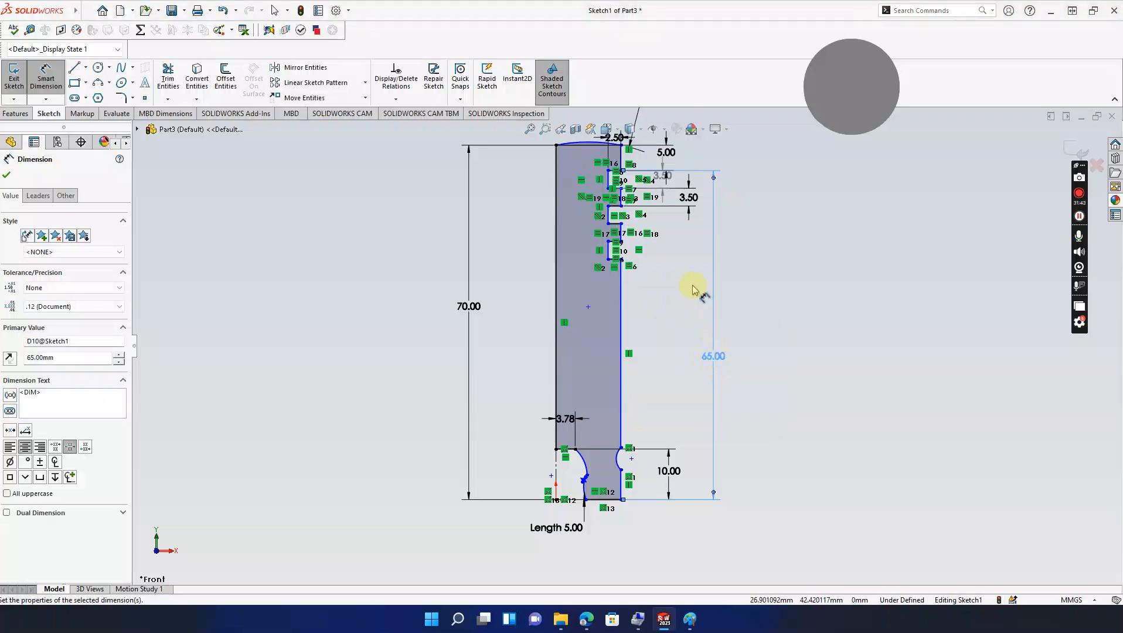
key("Escape")
mouse_move(728, 369)
middle_mouse_down("ctrl")
mouse_move(746, 363)
mouse_move(761, 377)
middle_mouse_up("ctrl")
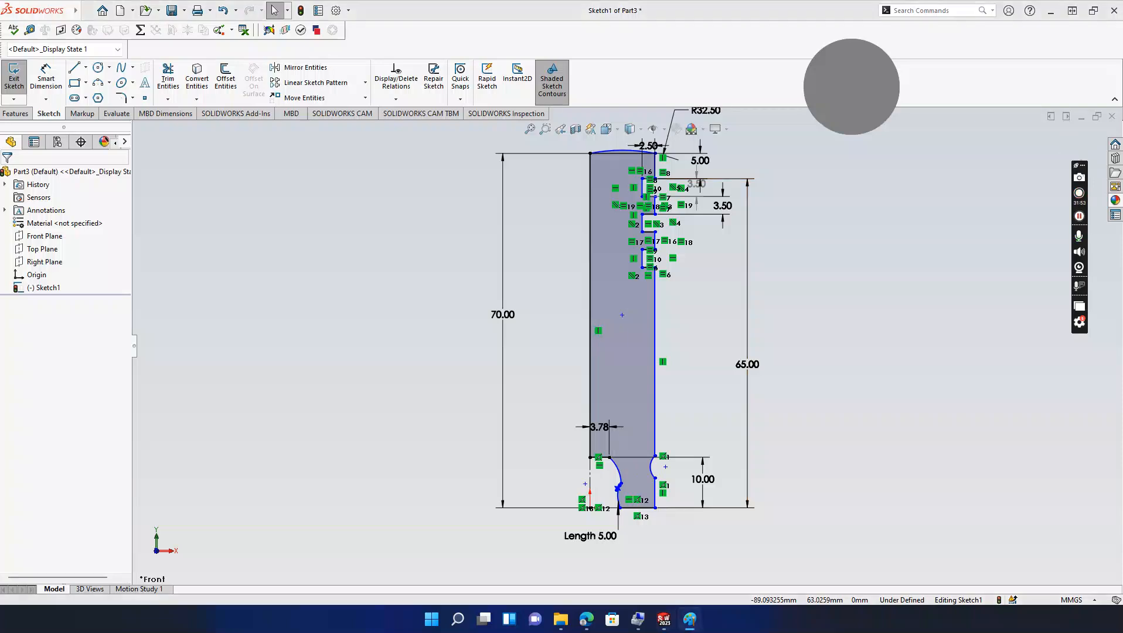
left_click_drag(0, 41, 404, 66)
scroll(487, 256, "up", 3)
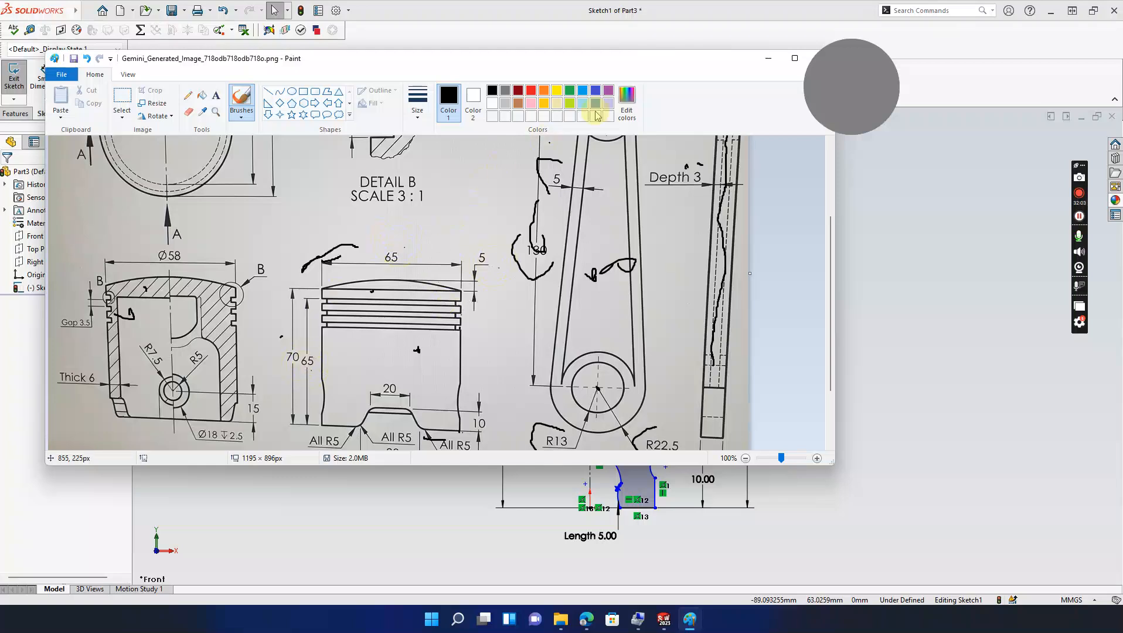
mouse_move(706, 63)
left_mouse_down()
mouse_move(304, 244)
mouse_move(0, 53)
mouse_move(0, 30)
left_mouse_up()
Step: Try a radius dimension on the top arc, then cancel it
scroll(676, 236, "down", 2)
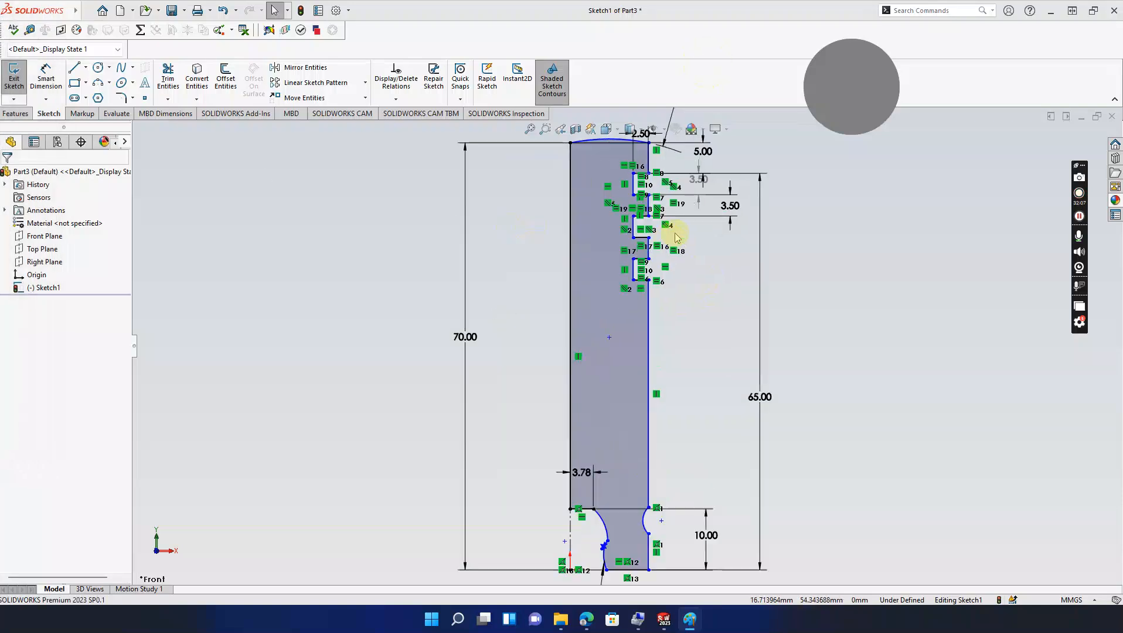
middle_click_drag(682, 251, 707, 300, "ctrl")
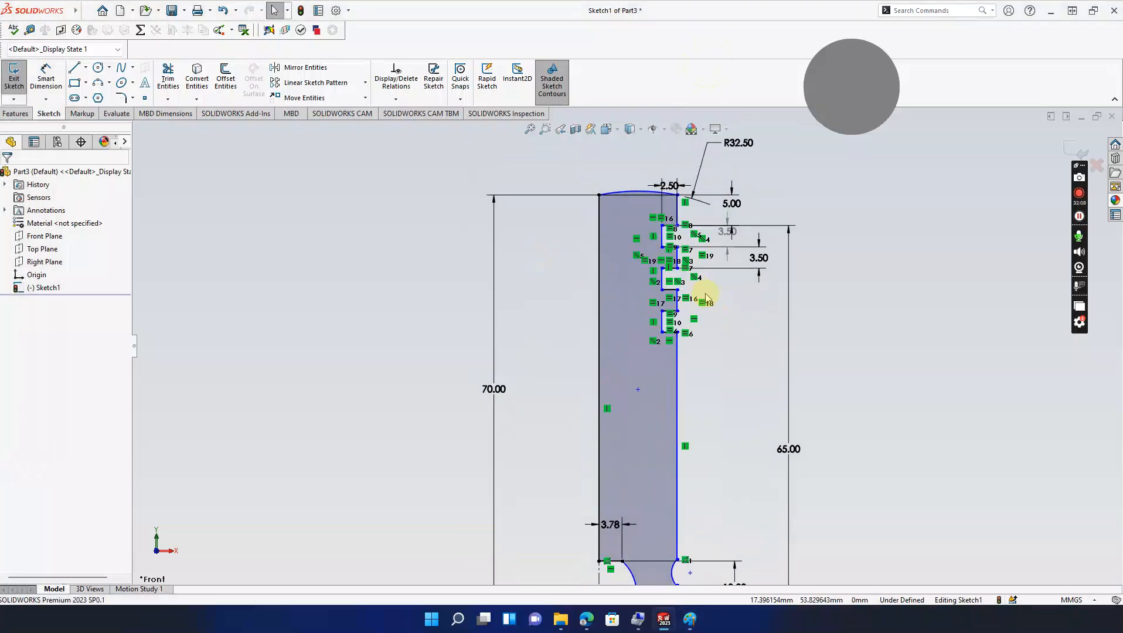
left_click(45, 78)
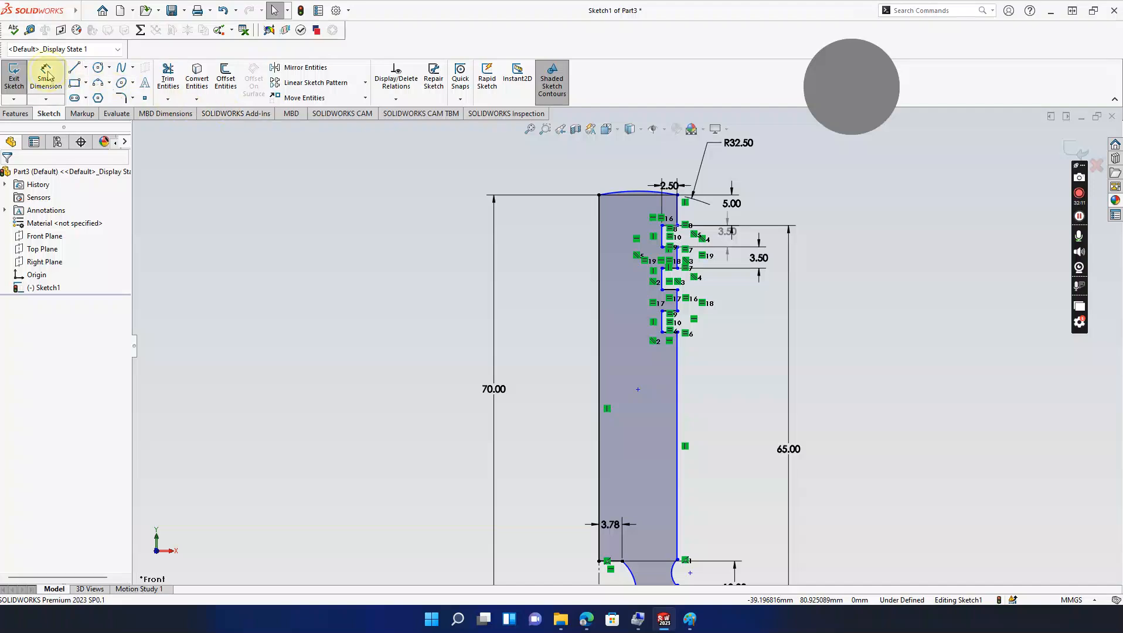
left_click(626, 192)
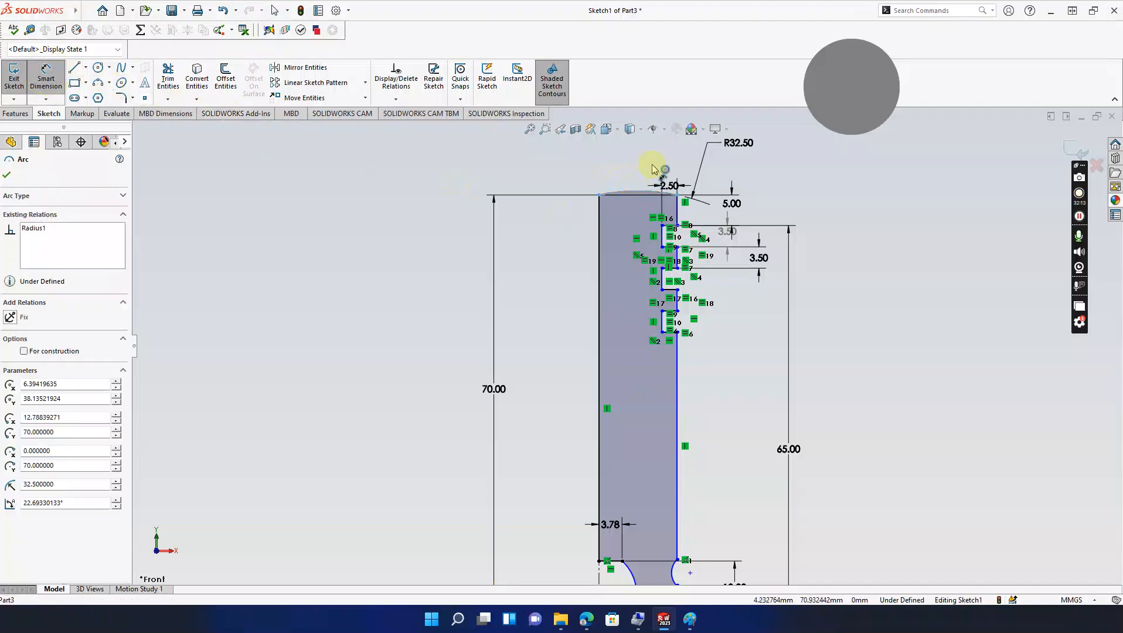
key("Escape")
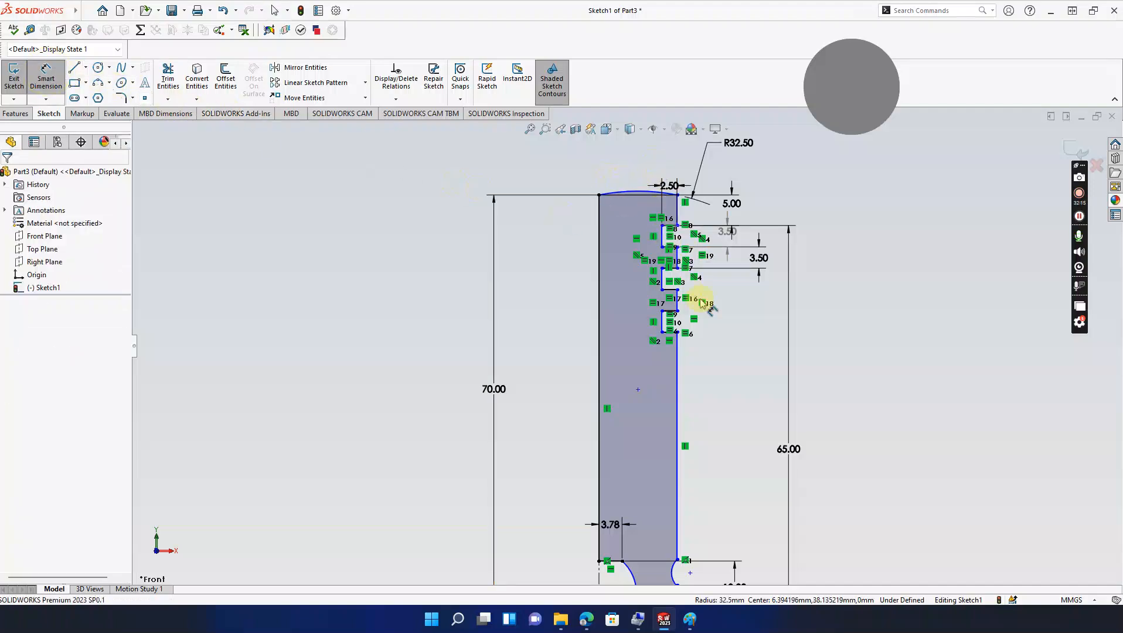
scroll(708, 307, "up", 2)
mouse_move(707, 346)
middle_mouse_down("ctrl")
mouse_move(697, 318)
mouse_move(714, 291)
middle_mouse_up("ctrl")
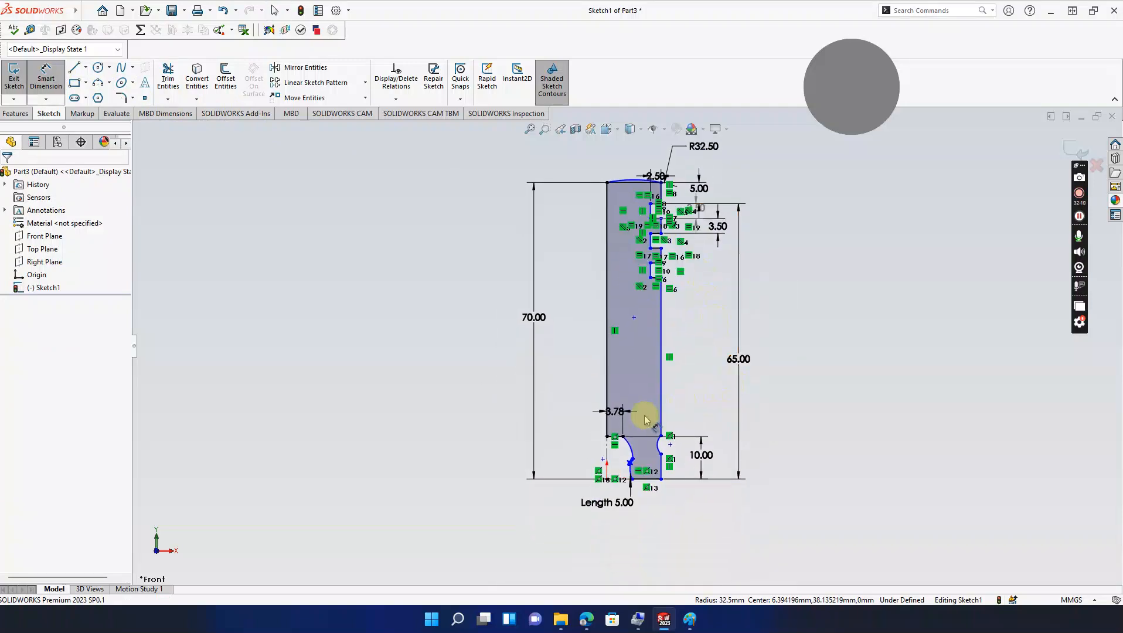
scroll(645, 431, "down", 2)
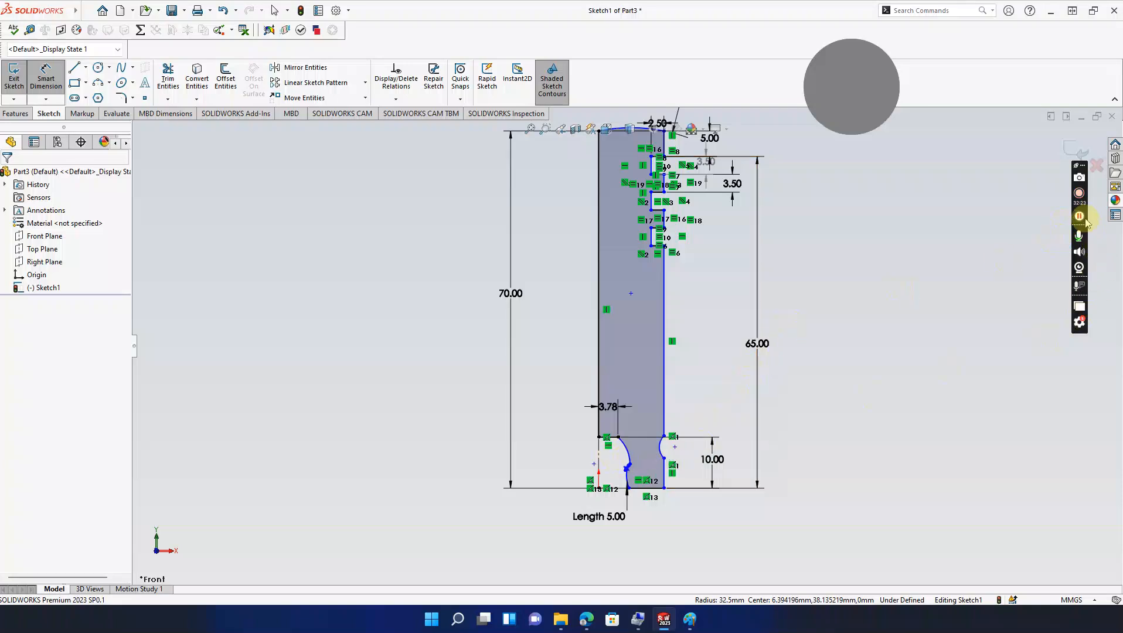
scroll(627, 437, "down", 5)
Step: Reshape the lower-left curve by dragging its tangent handle and arc
left_click_drag(622, 426, 634, 403)
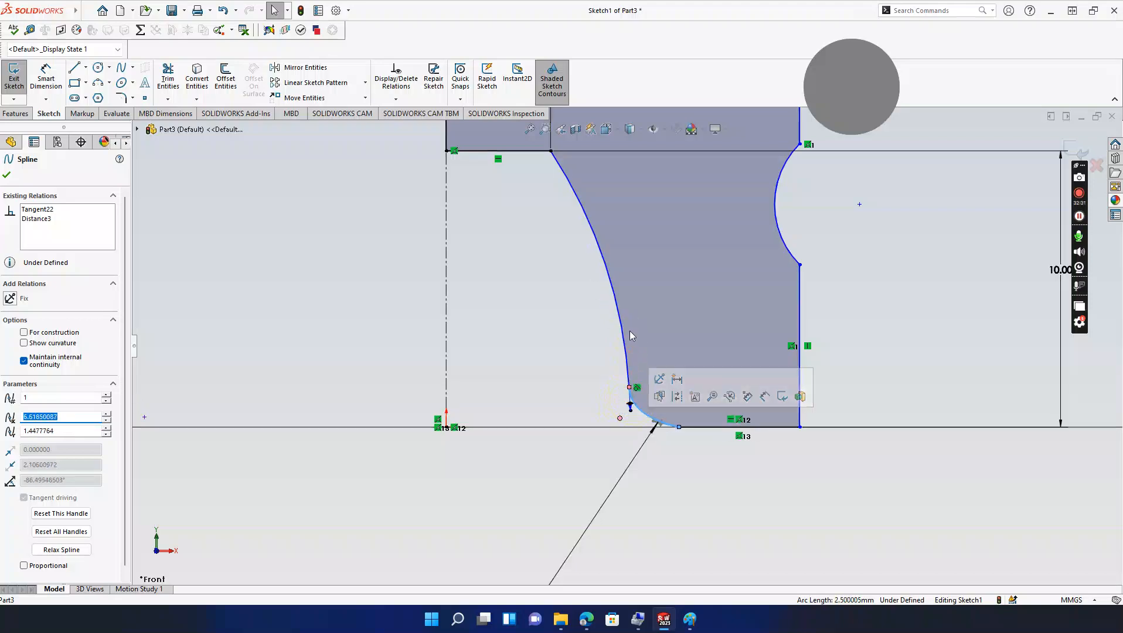
left_click(612, 287)
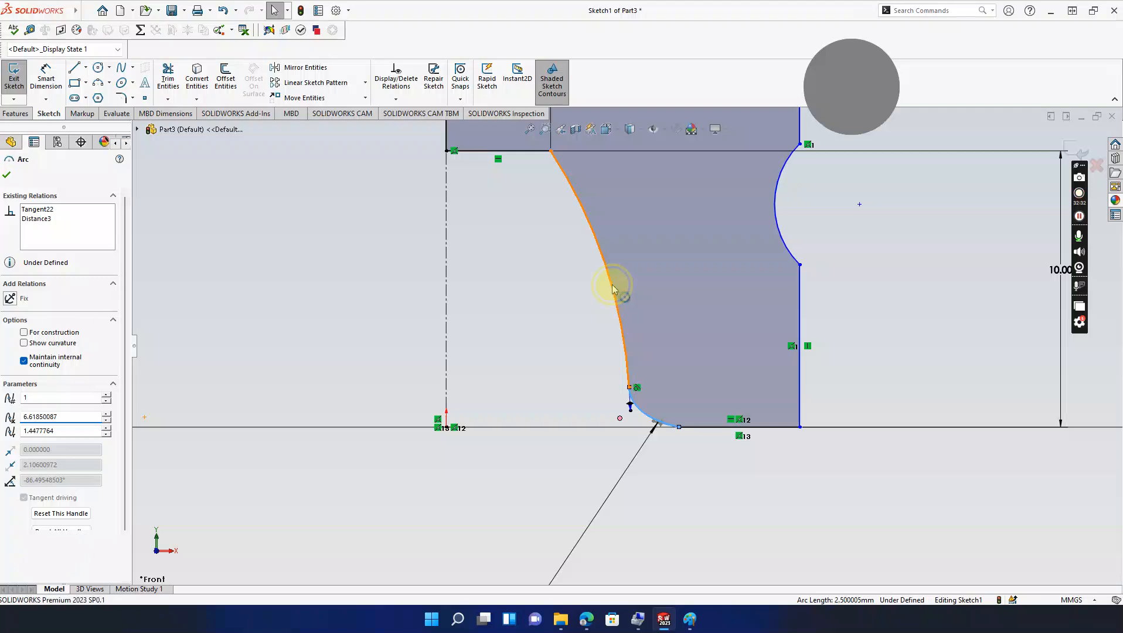
left_click(607, 267)
left_click_drag(604, 262, 614, 265)
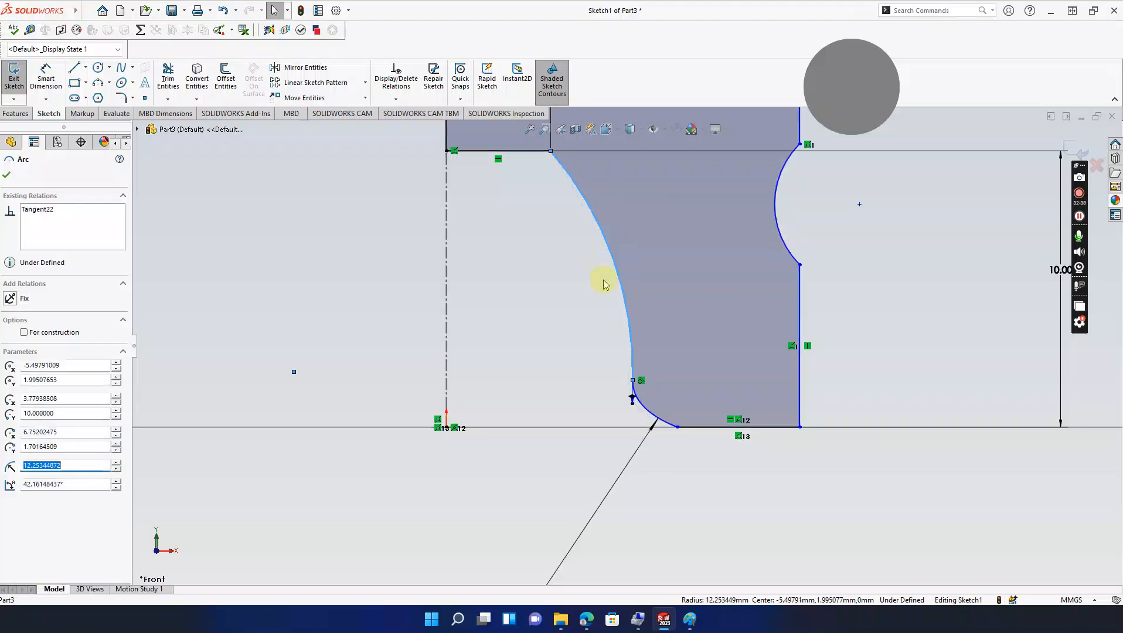
scroll(530, 399, "up", 3)
middle_click_drag(547, 334, 572, 401, "ctrl")
Step: Change the 3.78 dimension to 10, then undo it back to 3.78
left_click(578, 200)
double_click(578, 203)
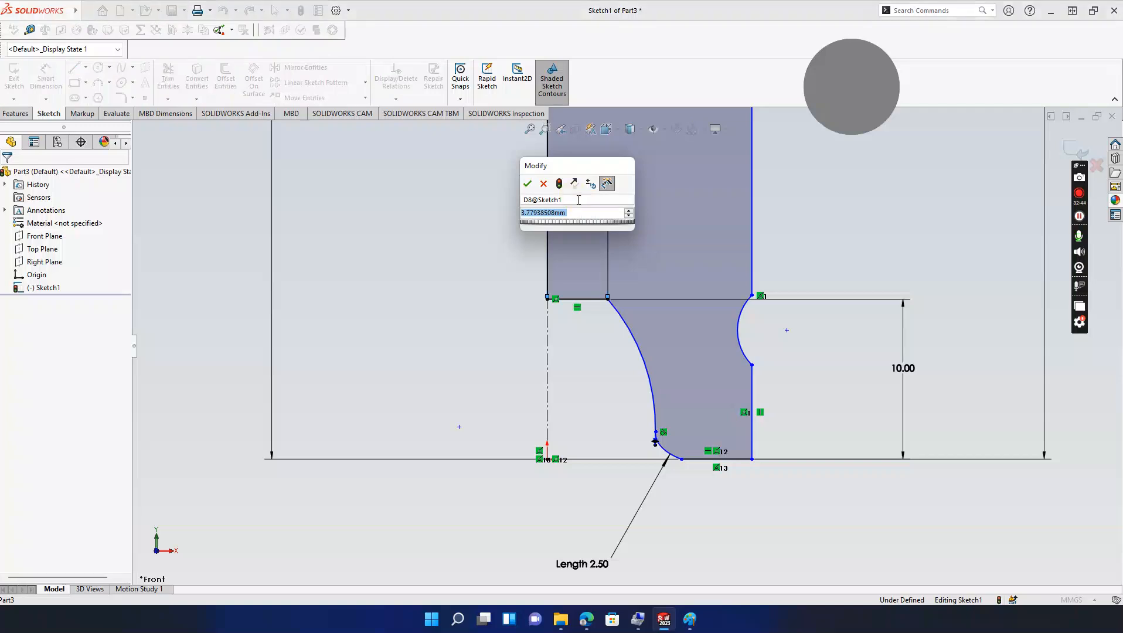
type("10")
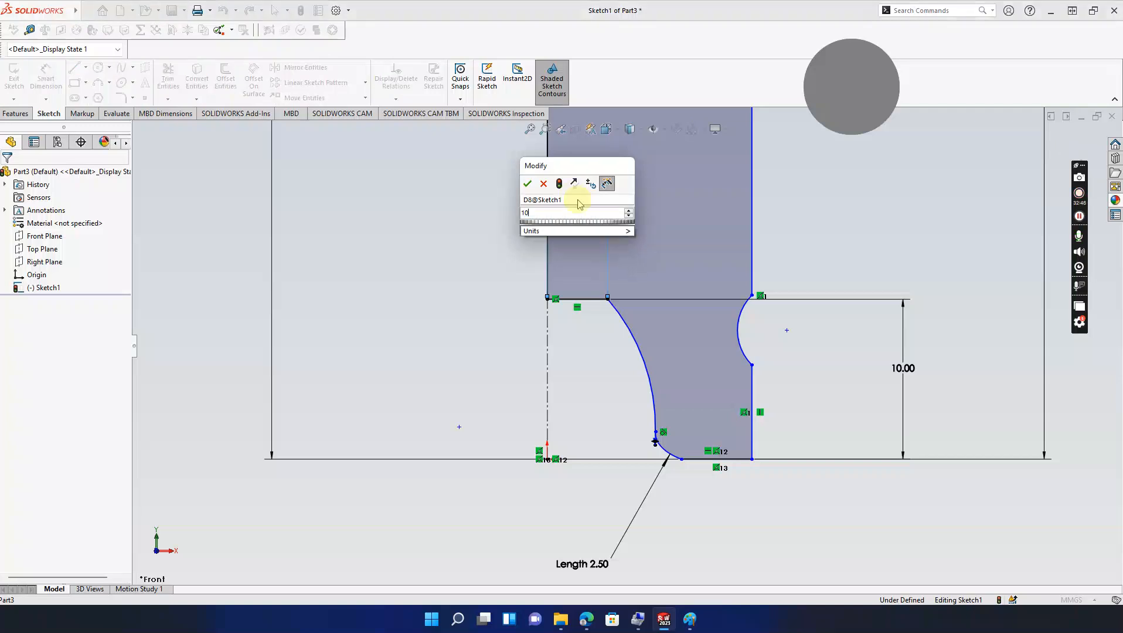
key("Return")
left_click(578, 203)
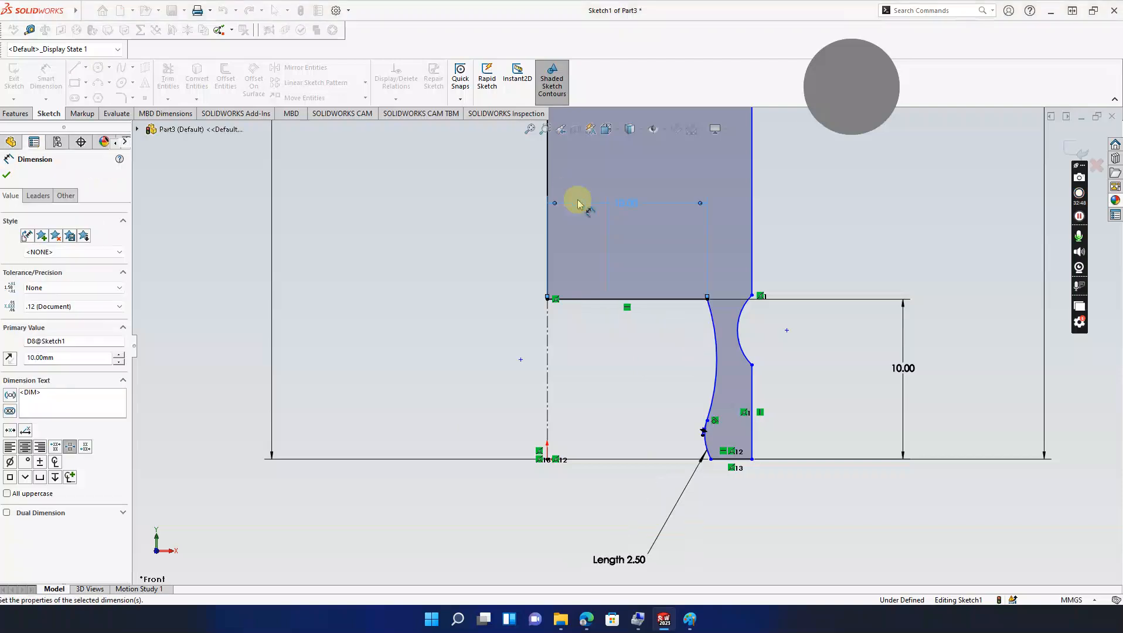
key("ctrl+z")
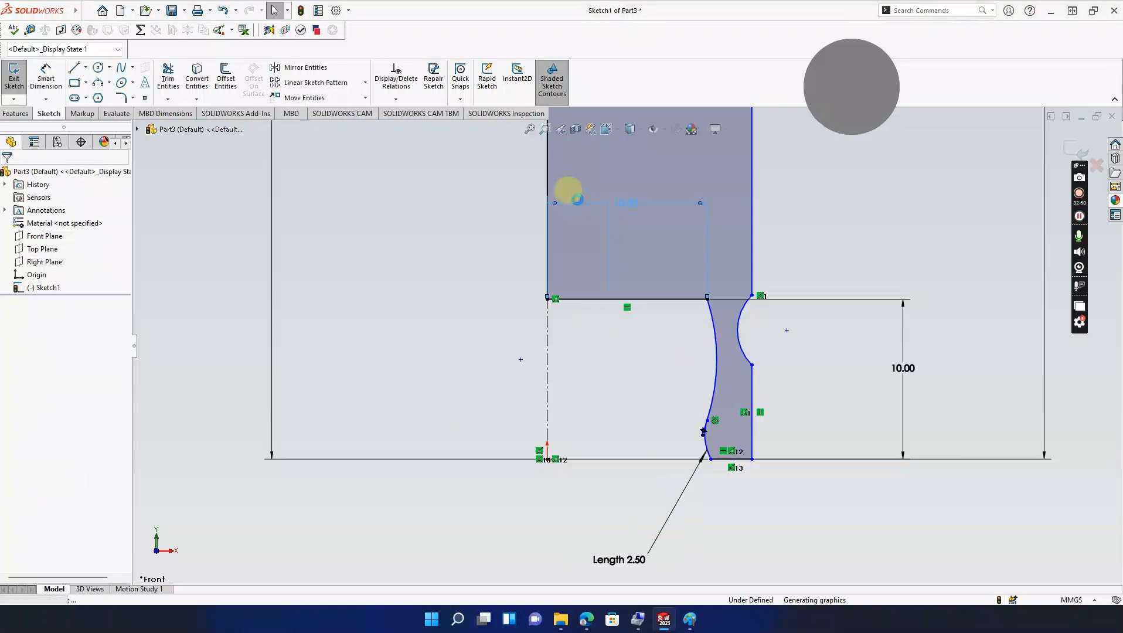
scroll(727, 338, "up", 4)
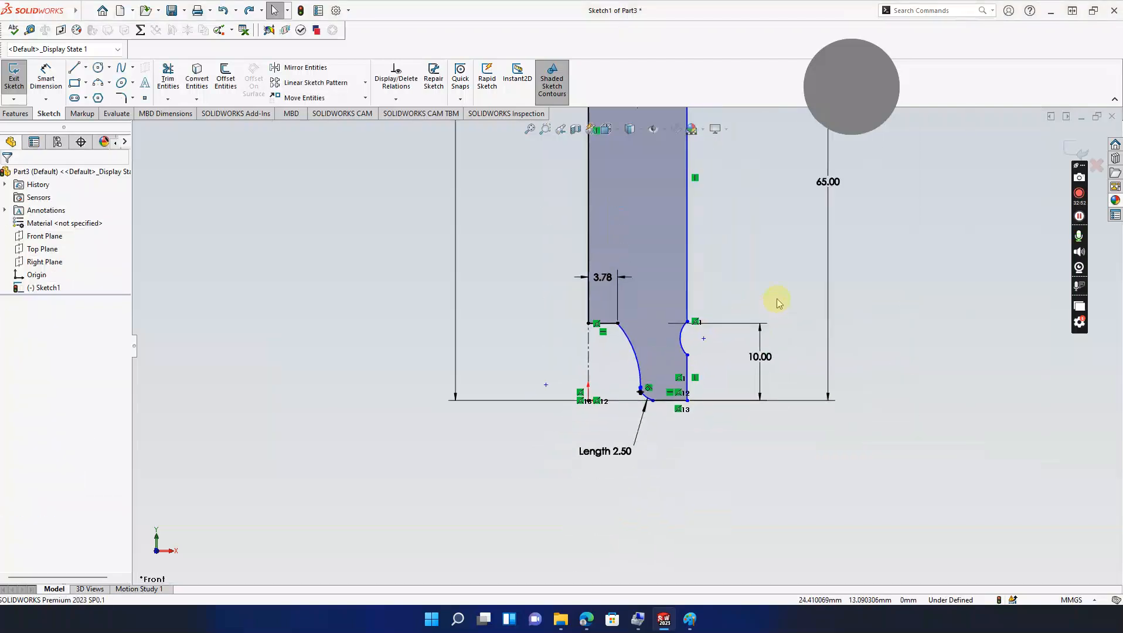
mouse_move(712, 209)
middle_mouse_down("ctrl")
mouse_move(815, 345)
mouse_move(874, 331)
mouse_move(786, 330)
middle_mouse_up("ctrl")
scroll(815, 338, "up", 2)
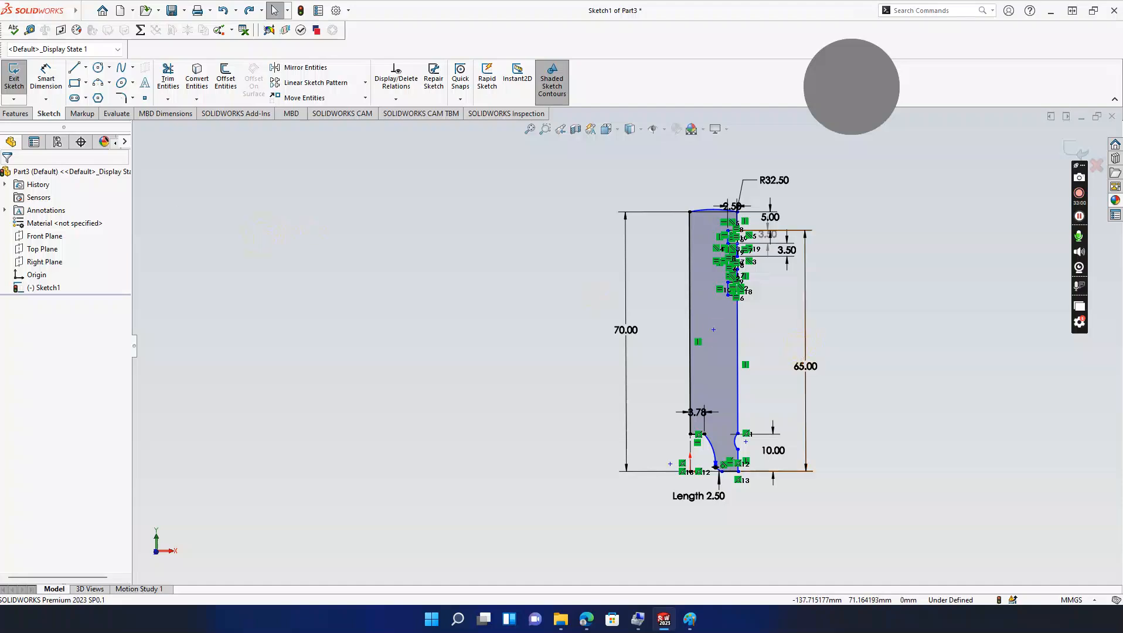
Step: Revolve the sketch 360° about Line13 into Revolve1 and orbit to inspect it
left_click(18, 114)
left_click(52, 85)
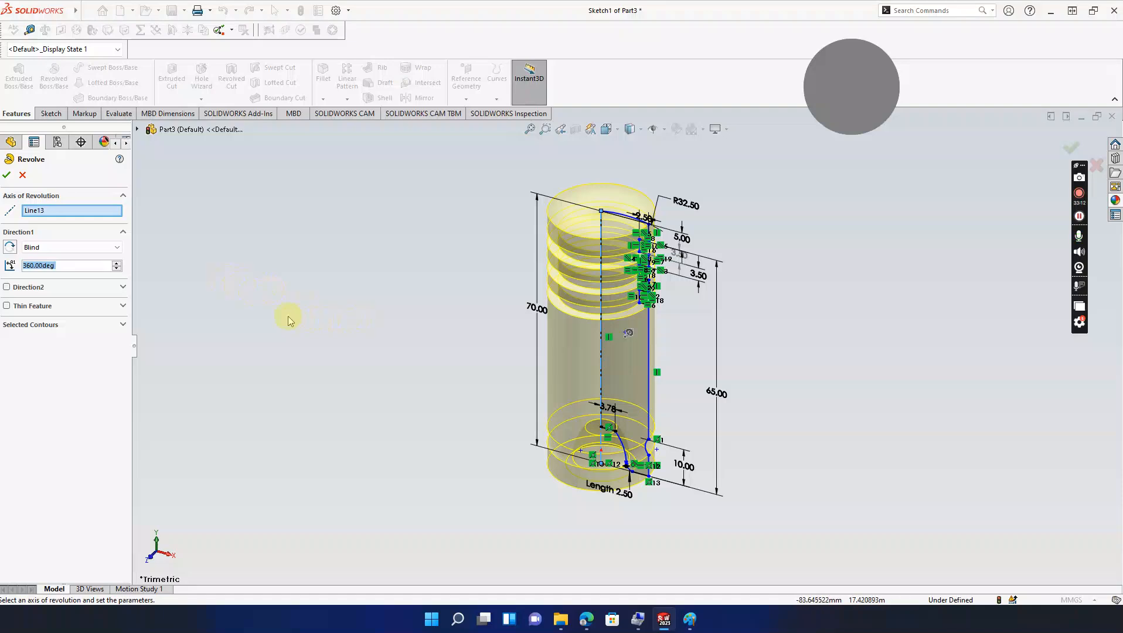
left_click(6, 175)
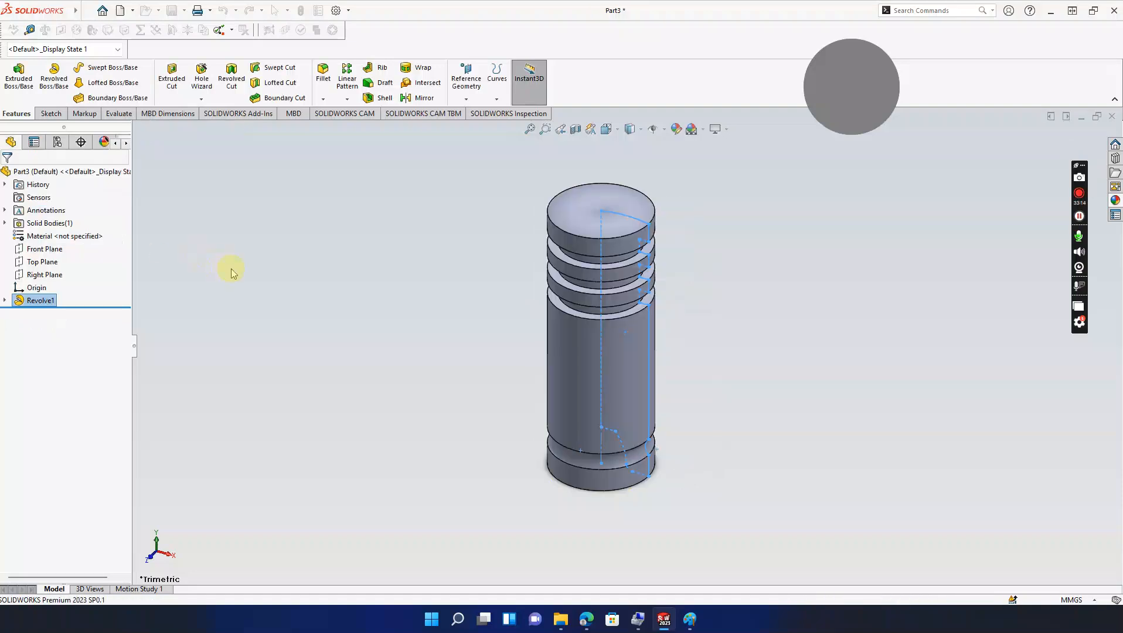
middle_click_drag(238, 275, 552, 306)
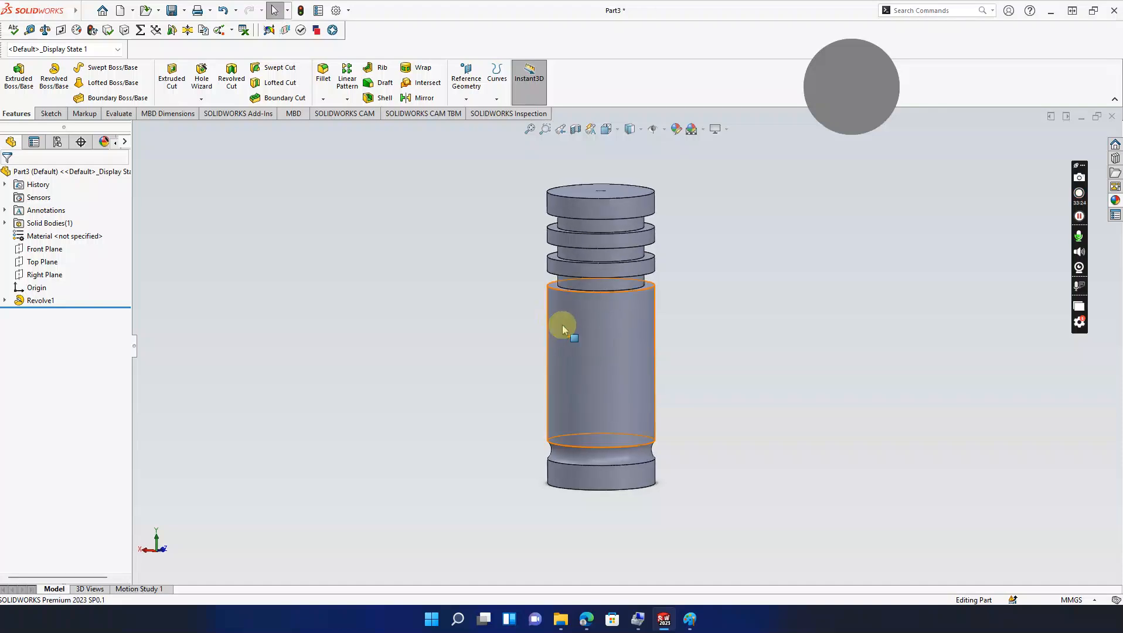
middle_click_drag(564, 316, 725, 410)
left_click(5, 301)
Step: Reopen Sketch1 and change the R32.50 top arc radius to 65 mm
left_click(50, 313)
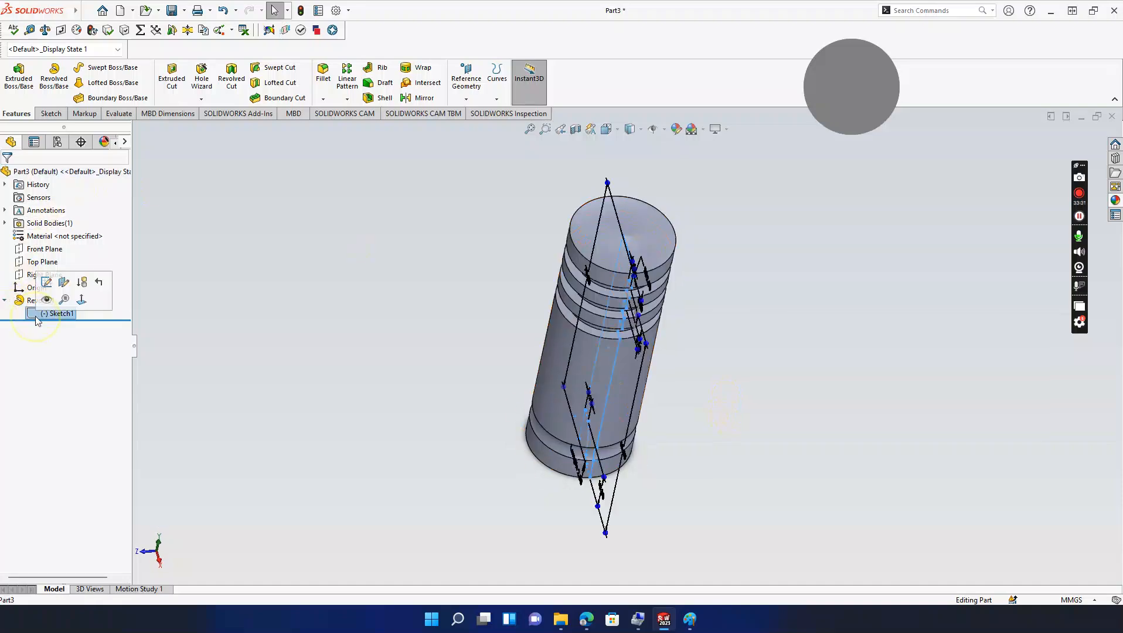
left_click(47, 286)
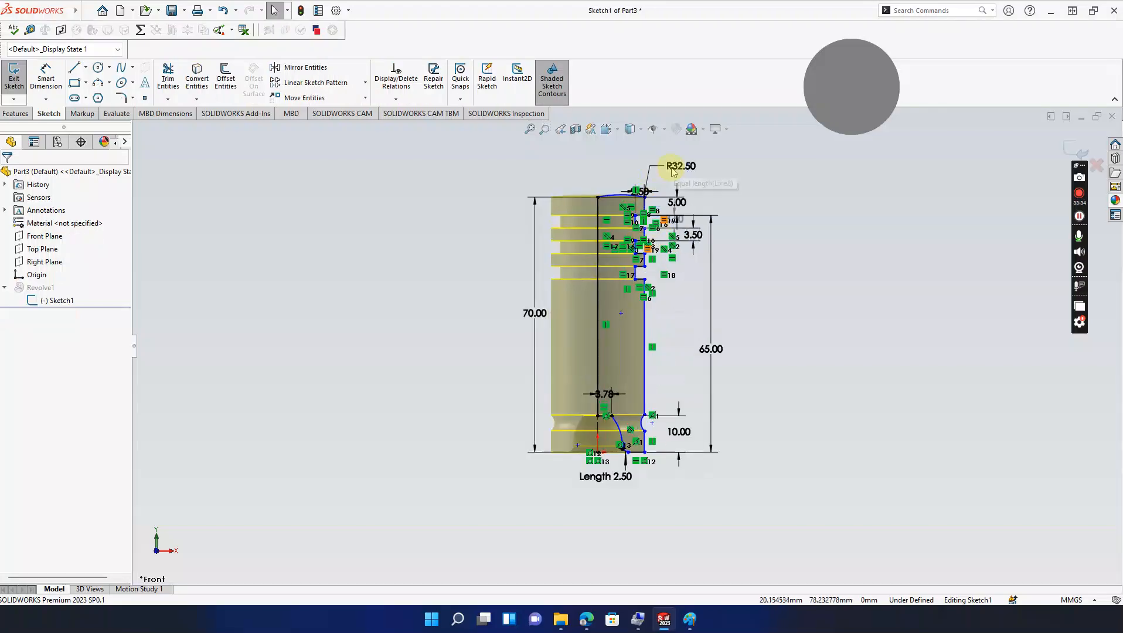
double_click(674, 167)
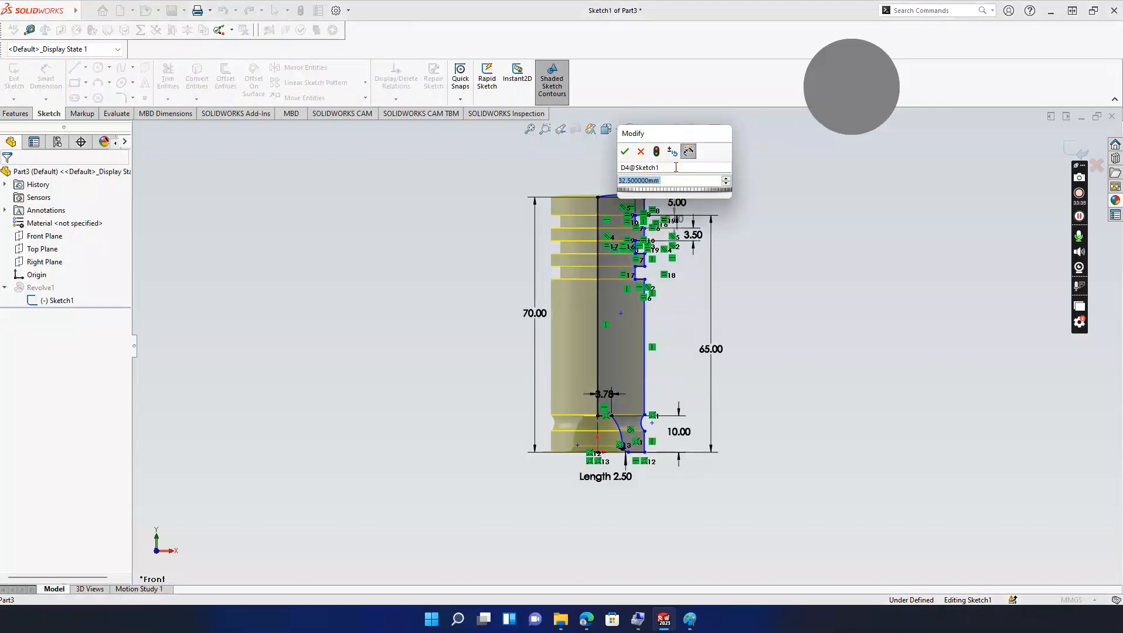
type("65")
key("Return")
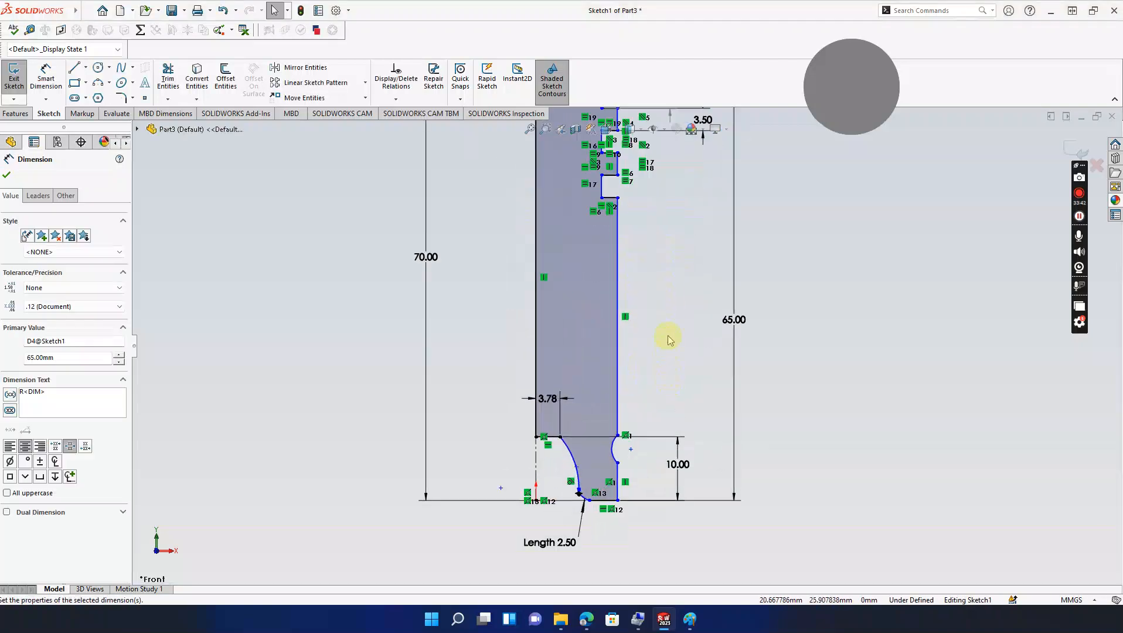
Step: Test-drag the top arc, undo the stray change, and exit the sketch
scroll(670, 340, "up", 4)
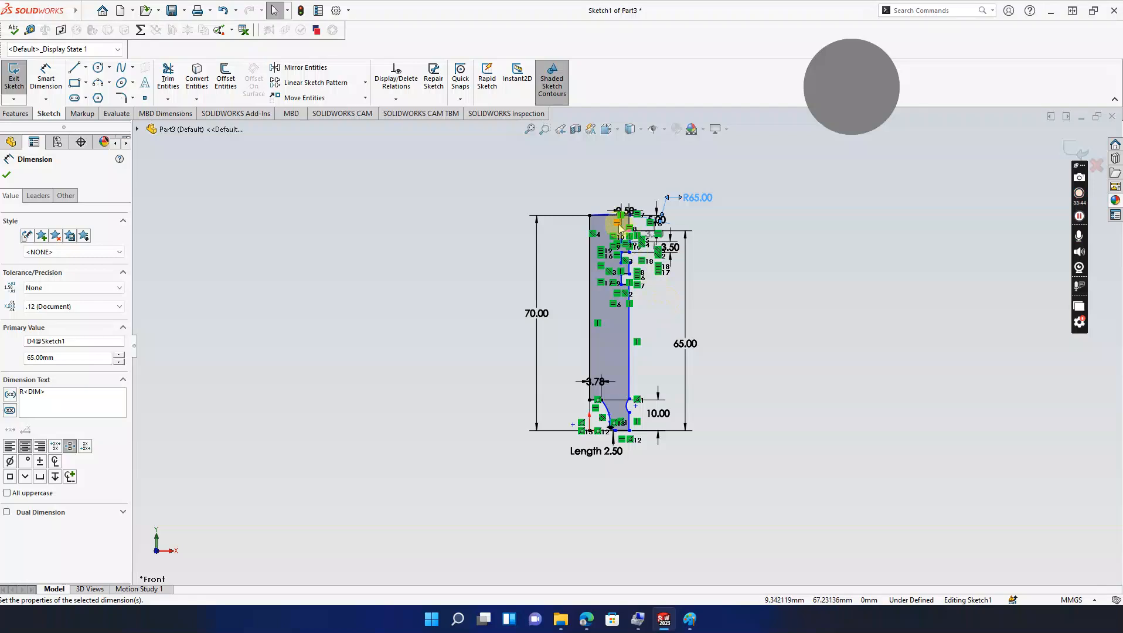
scroll(613, 228, "down", 4)
key("Escape")
left_click_drag(605, 252, 612, 246)
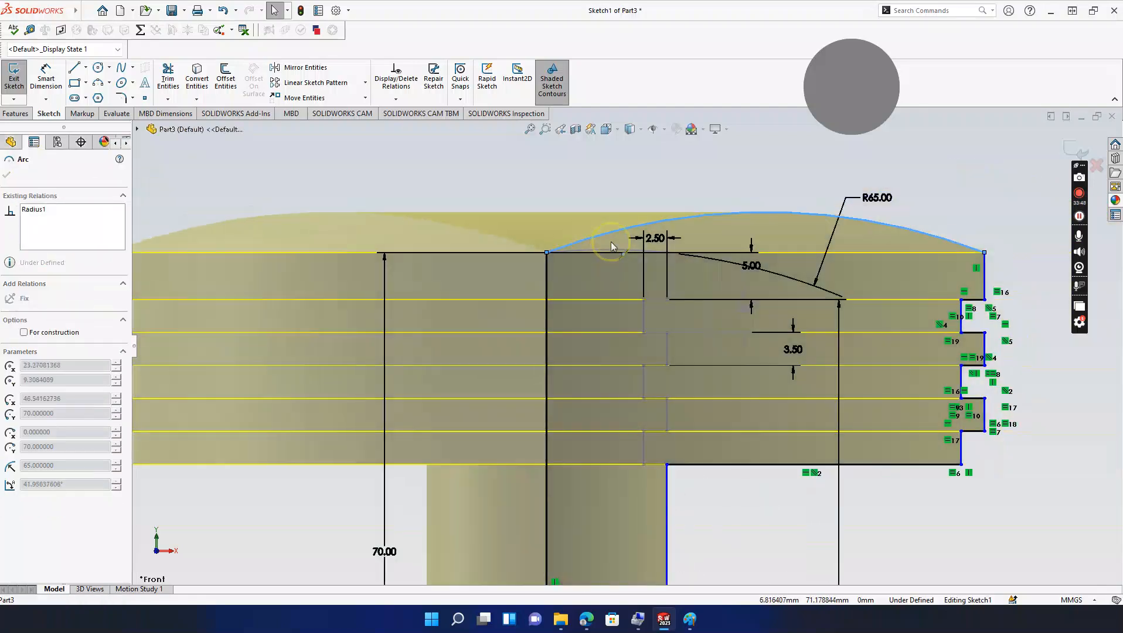
scroll(611, 242, "up", 6)
double_click(612, 276)
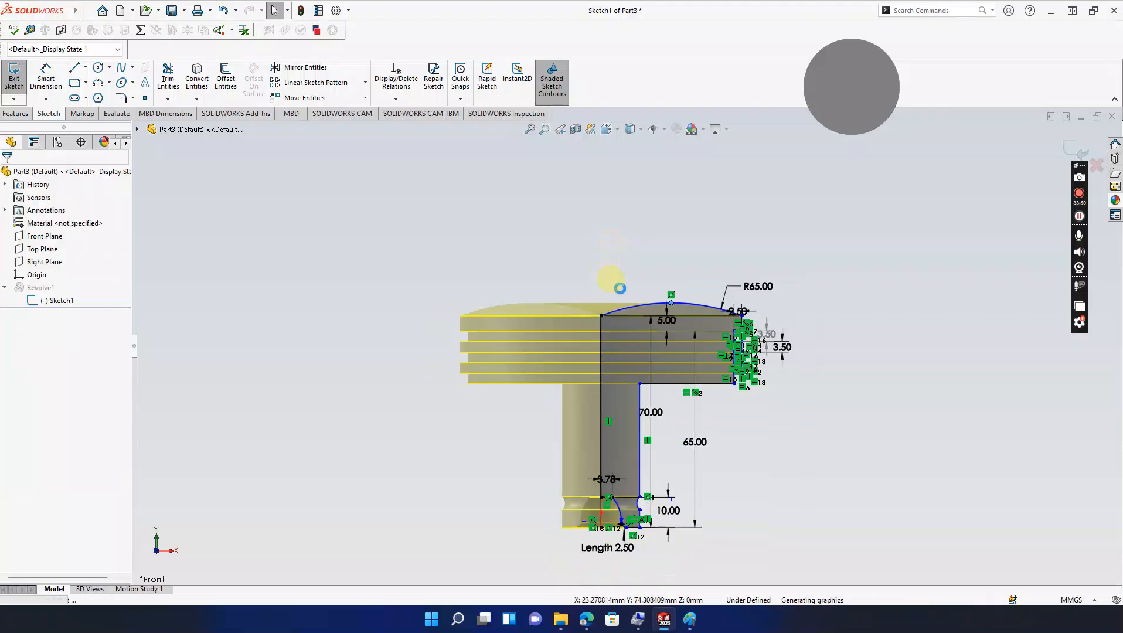
scroll(620, 323, "down", 5)
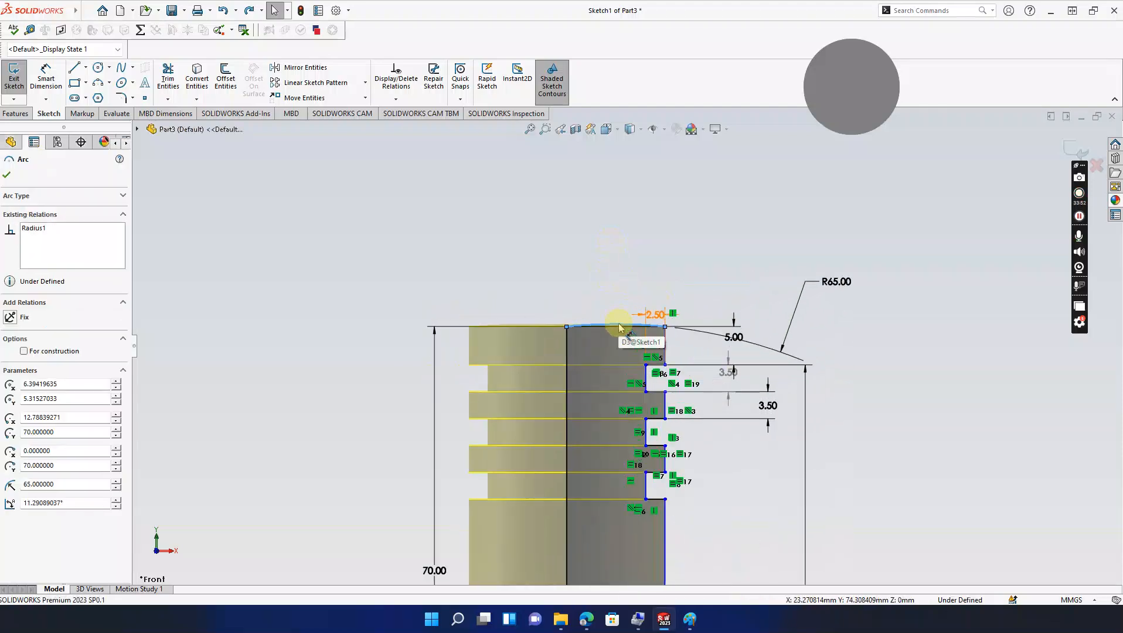
scroll(620, 328, "down", 2)
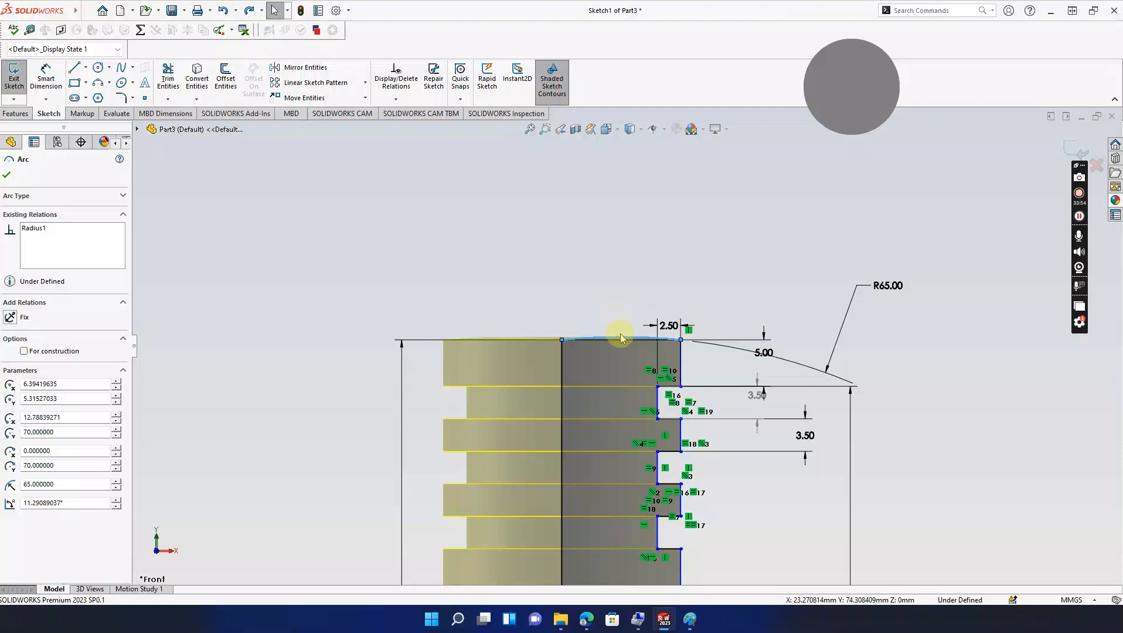
key("Escape")
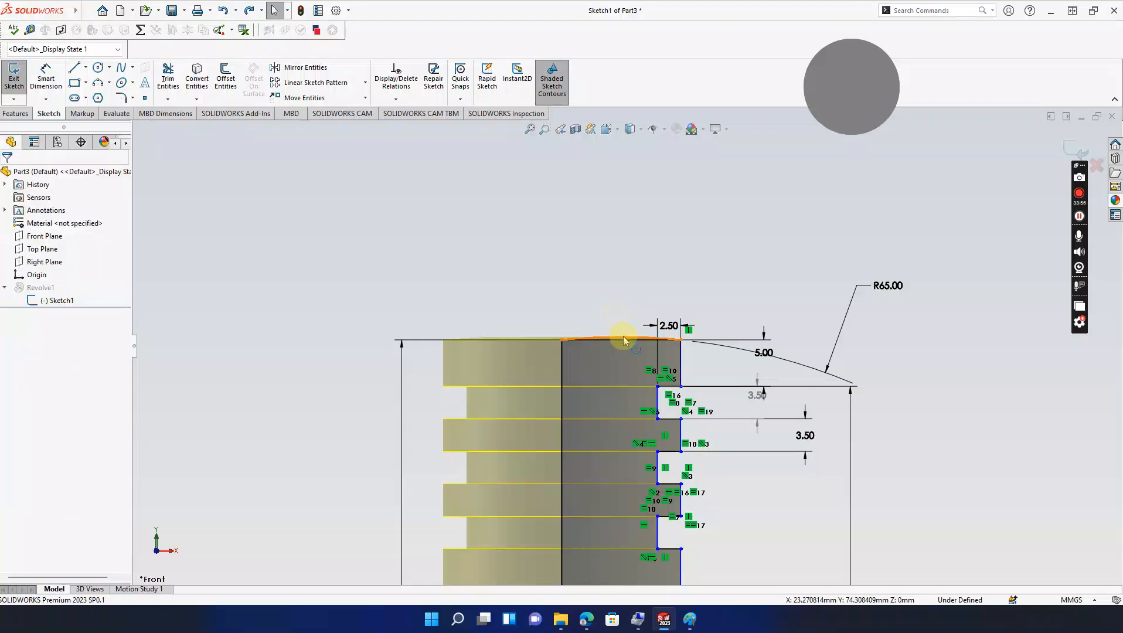
left_click(622, 340)
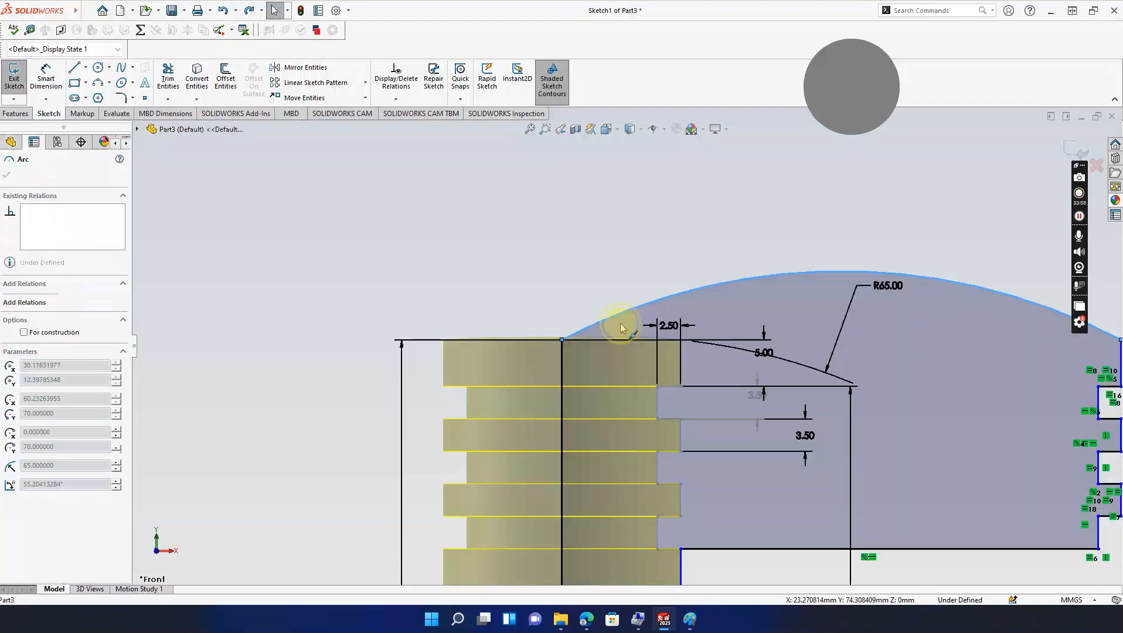
scroll(623, 338, "up", 2)
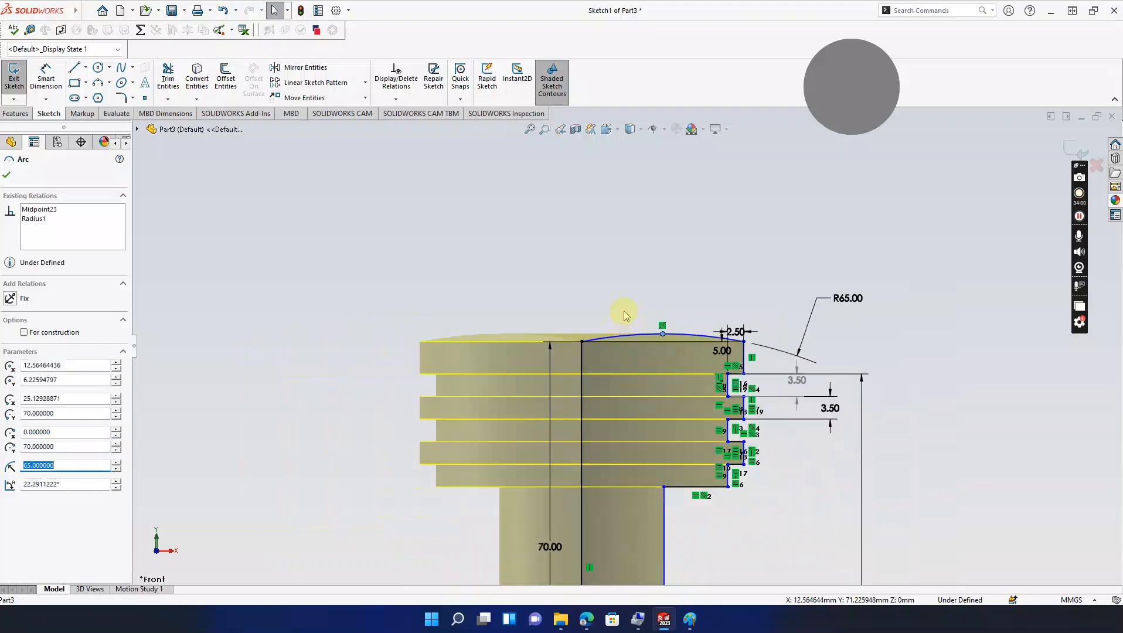
scroll(615, 276, "up", 2)
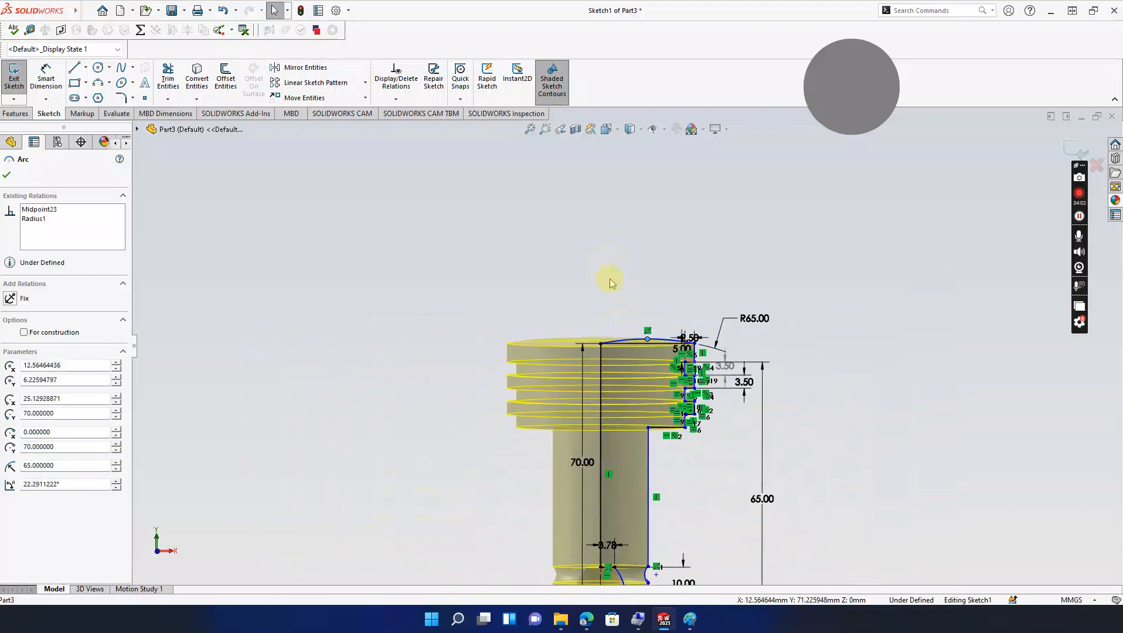
key("ctrl+z")
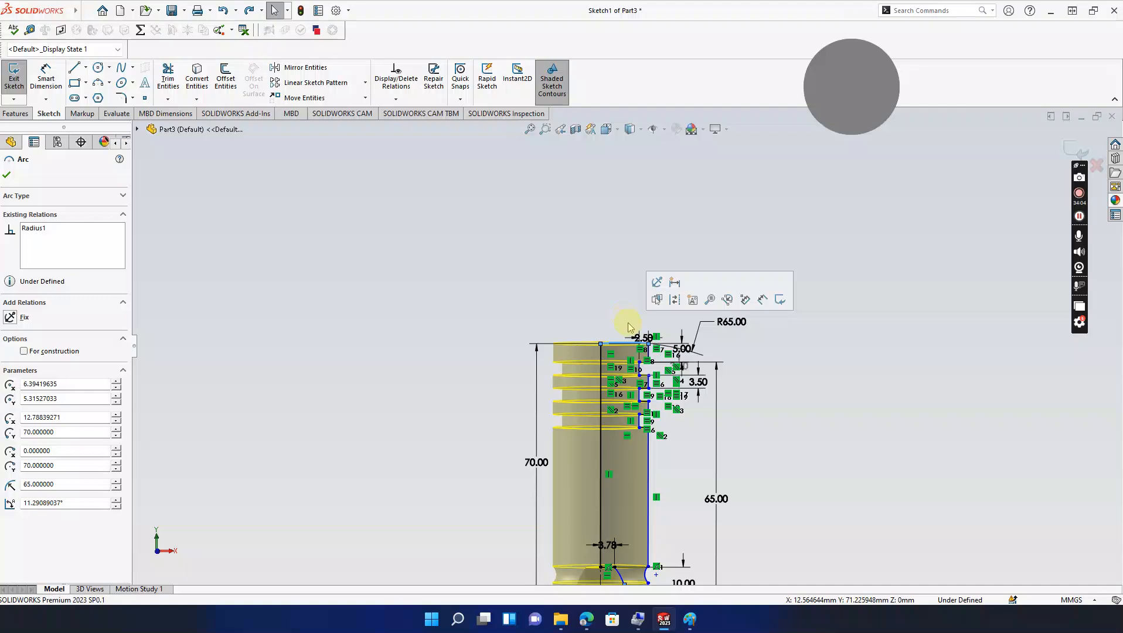
left_click(8, 175)
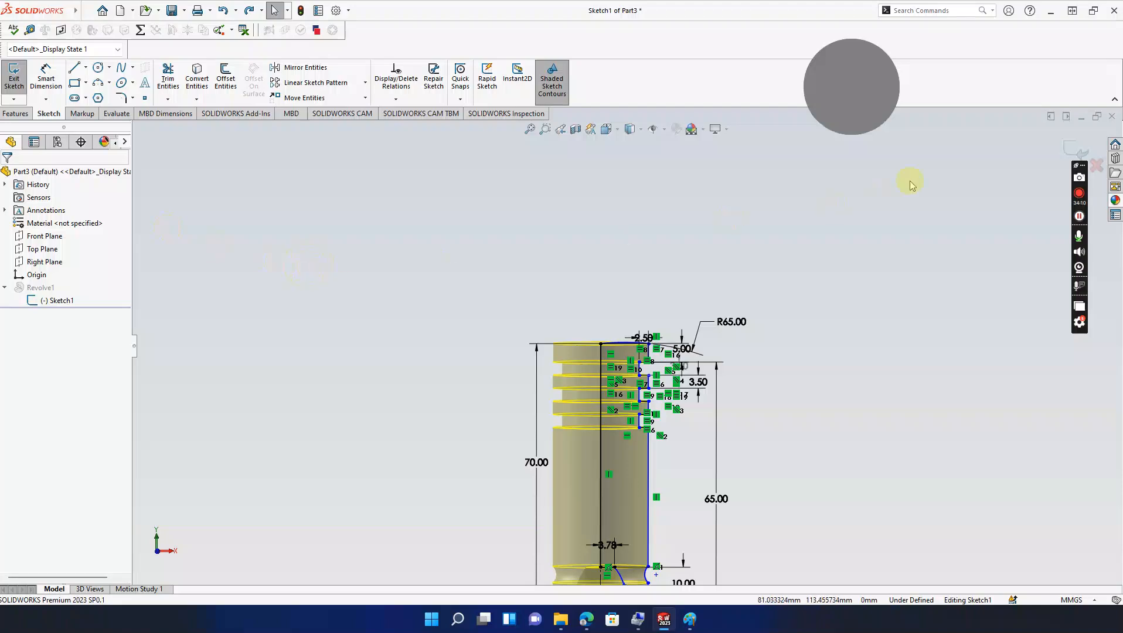
left_click(1078, 151)
Step: Orbit the revolved part in 3D and select its inner end face
middle_click_drag(675, 258, 739, 302)
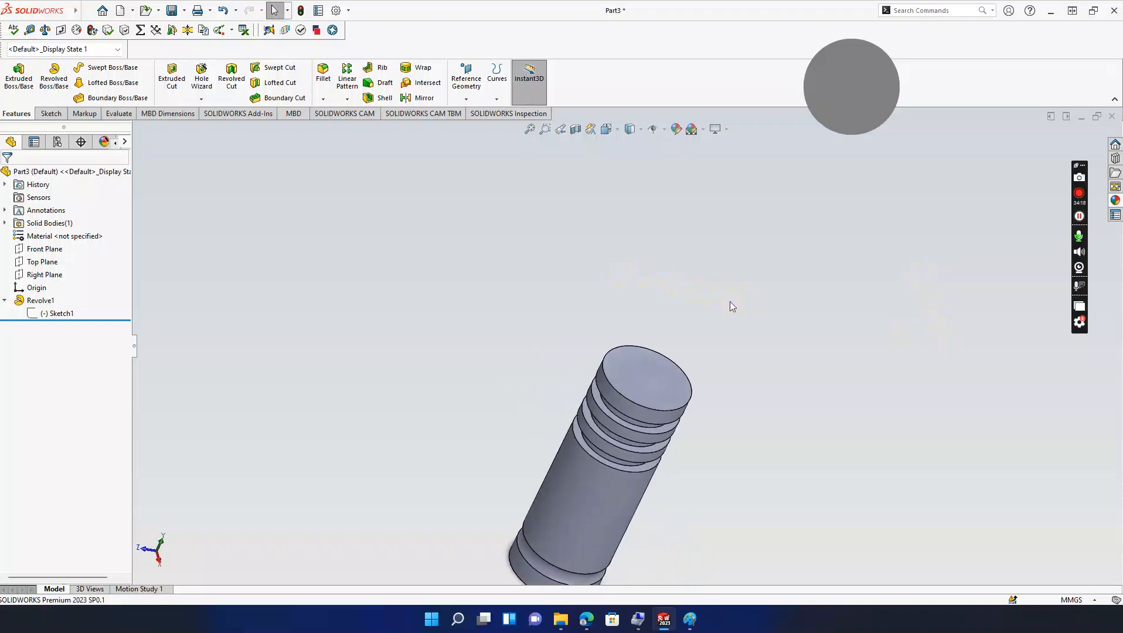
left_click(678, 305)
middle_click_drag(679, 313, 708, 353)
scroll(671, 461, "down", 5)
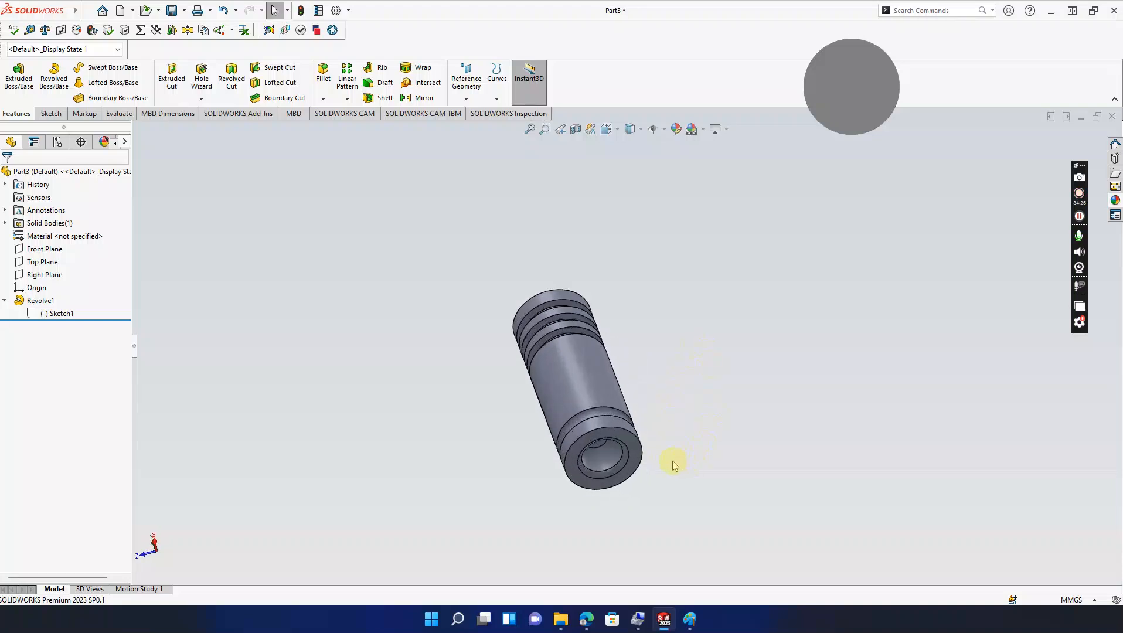
middle_click_drag(584, 431, 589, 374)
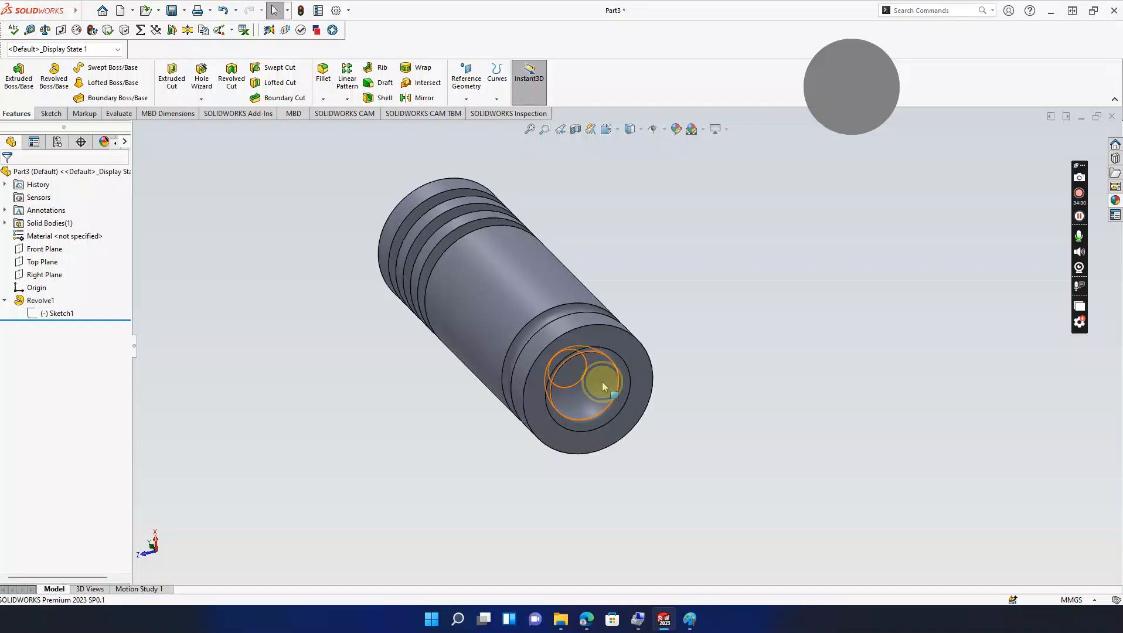
left_click(602, 384)
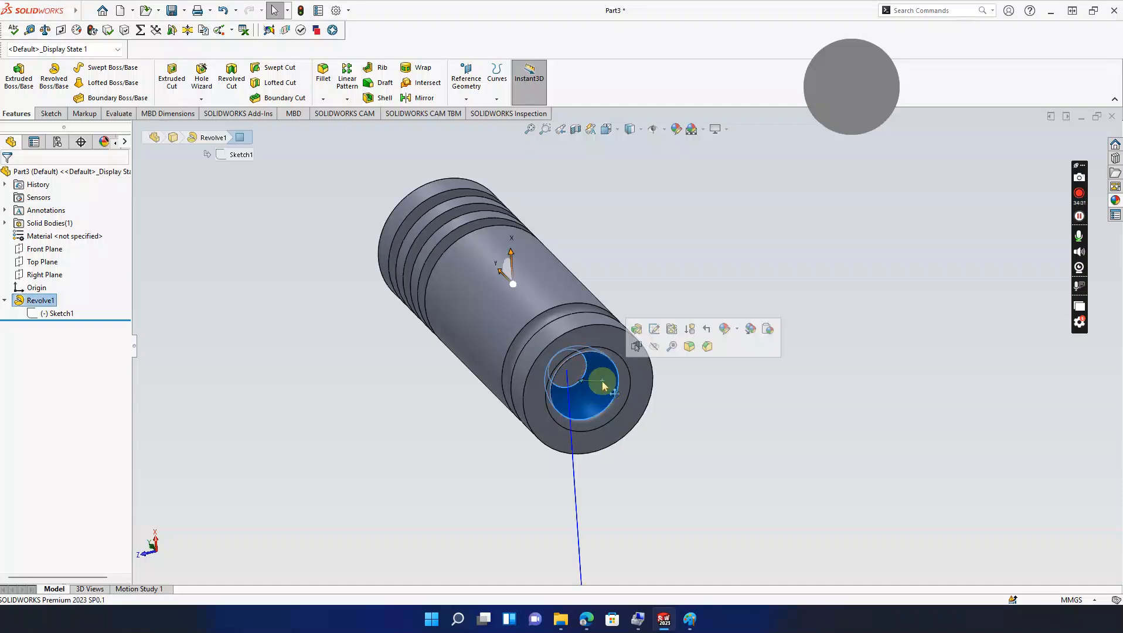
Step: Open Sketch1 under Revolve1 for editing
left_click(61, 314)
left_click(67, 275)
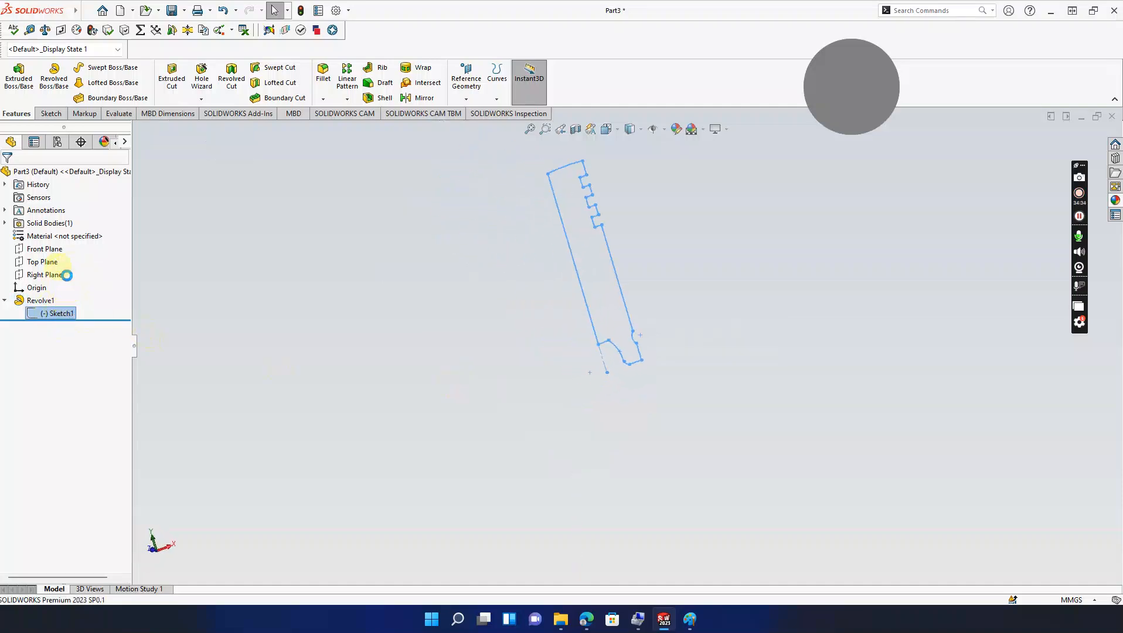
scroll(622, 331, "down", 5)
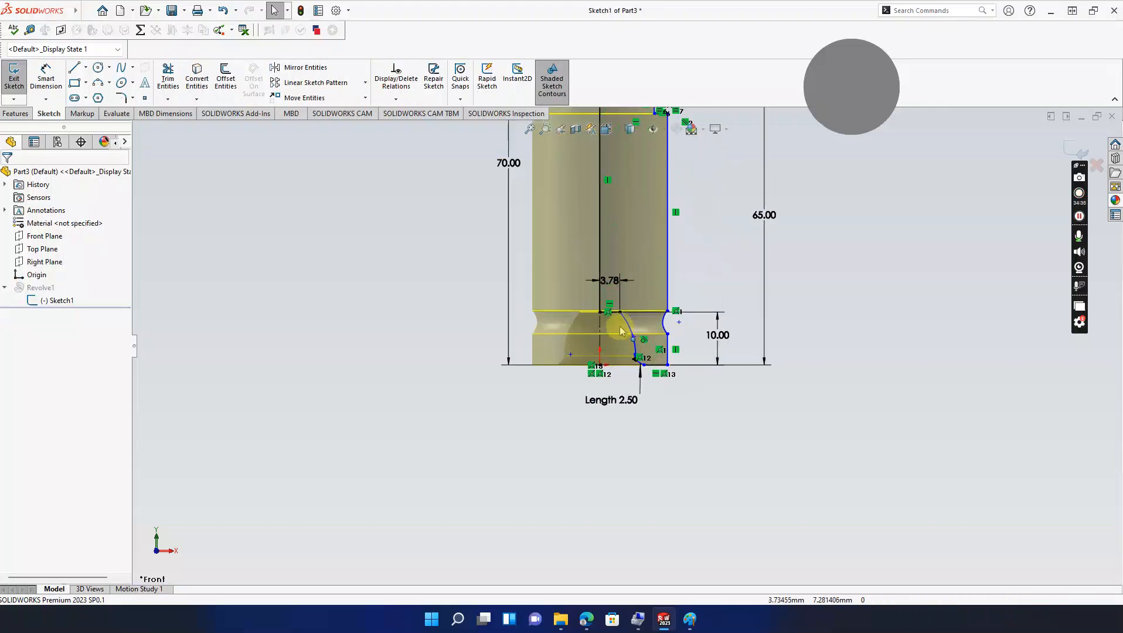
Step: Delete the short 3.78 horizontal line and the lower-left curved arc
scroll(619, 332, "down", 1)
middle_click_drag(615, 309, 622, 315, "ctrl")
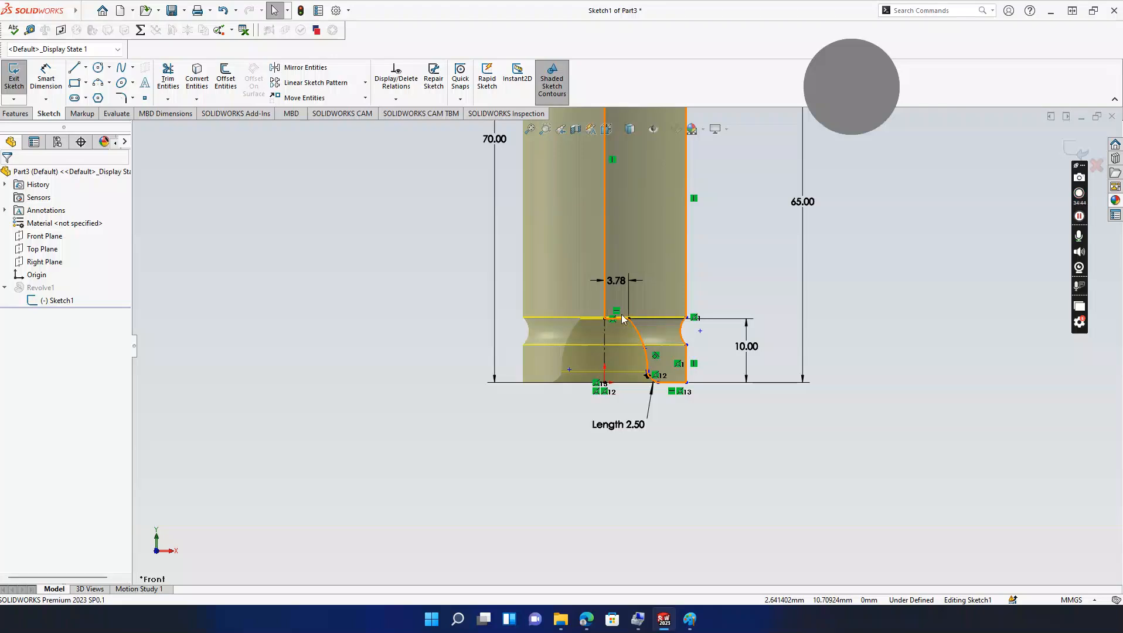
left_click(622, 318)
left_click(624, 322)
left_click(627, 322)
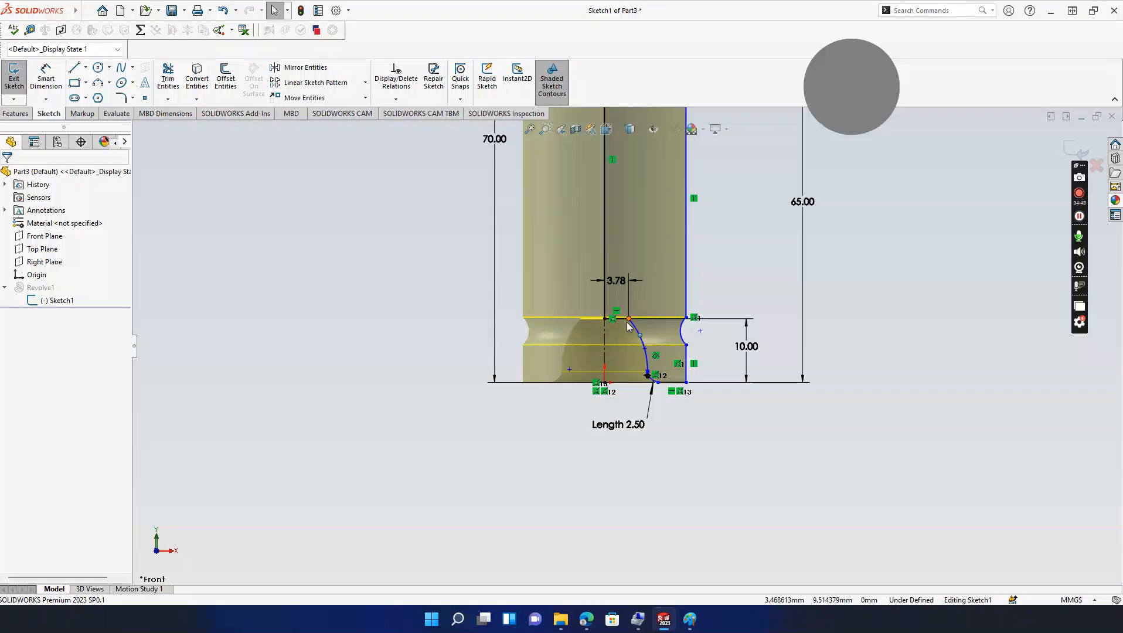
left_click(627, 323)
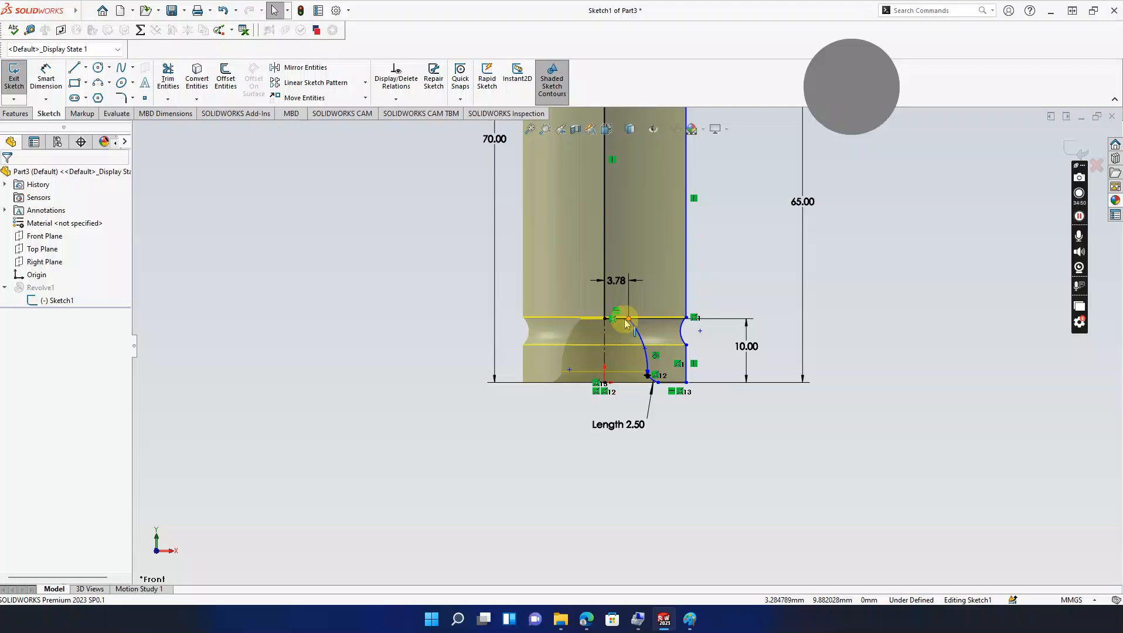
left_click(625, 320)
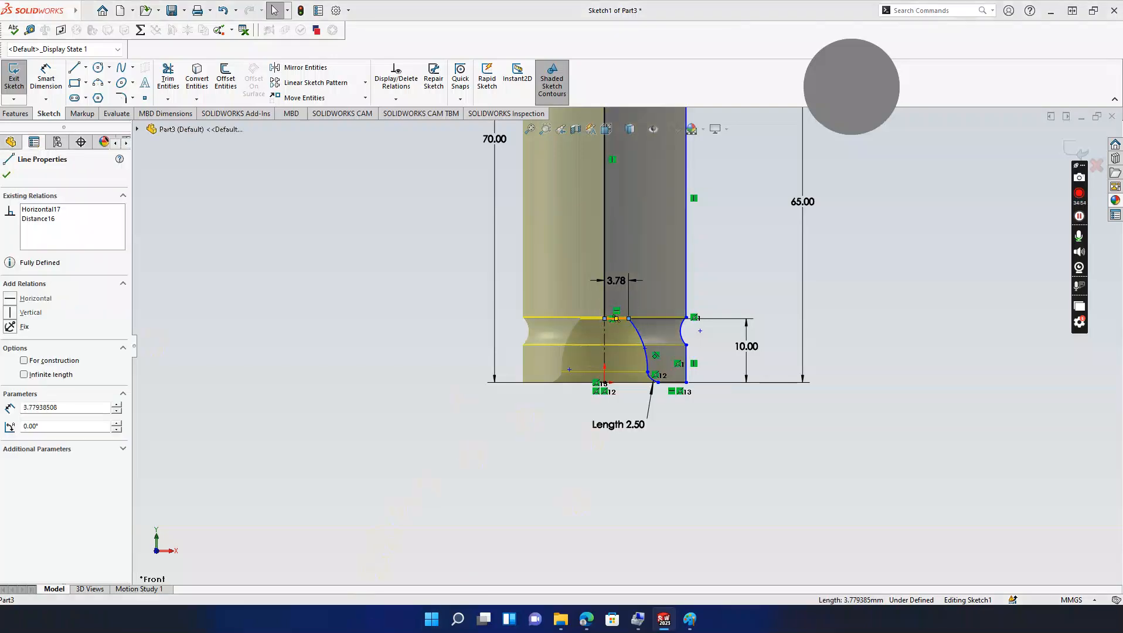
key("Delete")
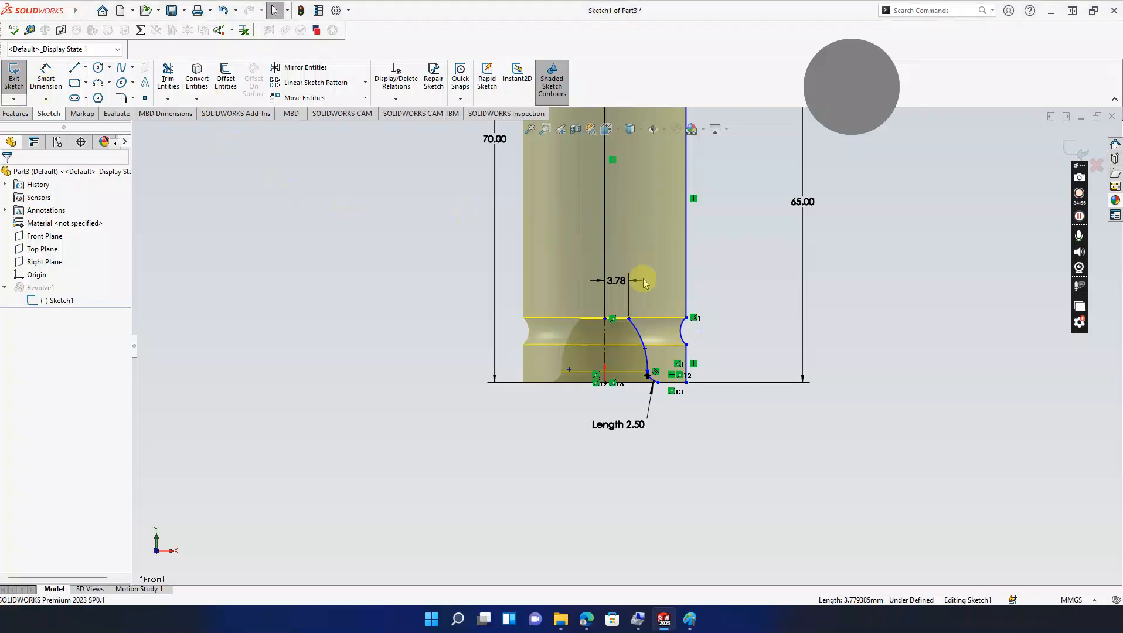
left_click(637, 331)
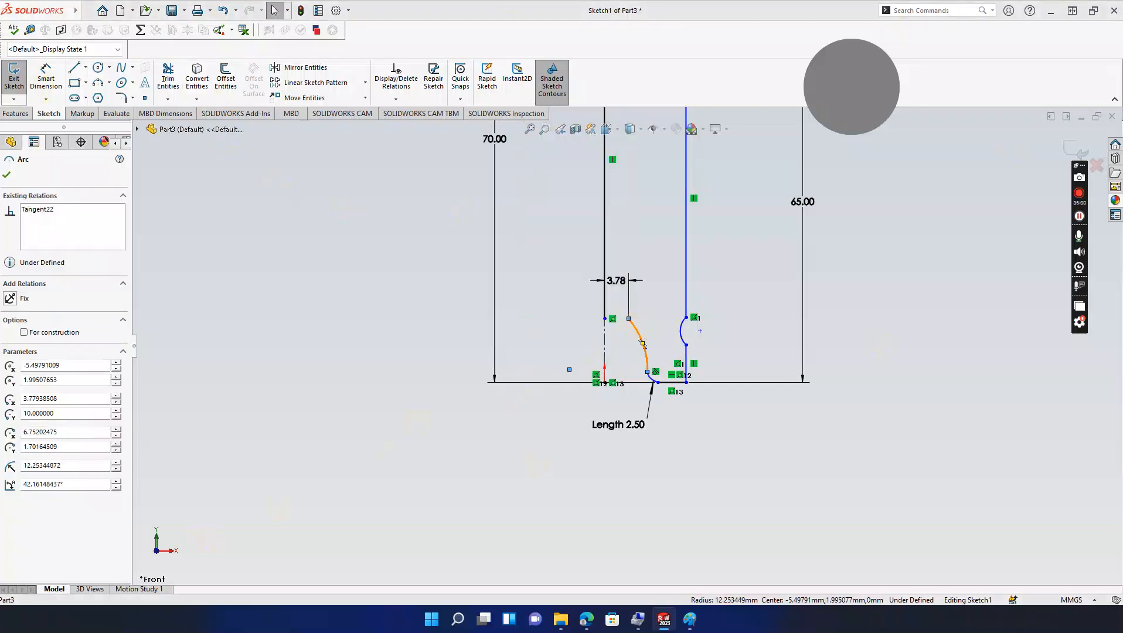
key("Delete")
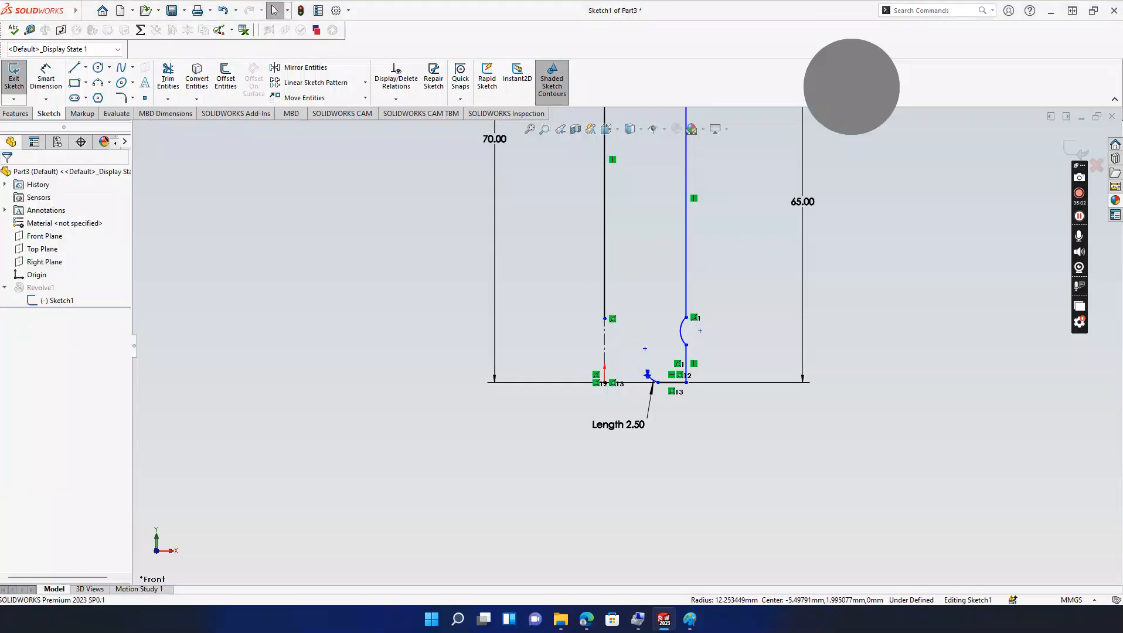
Step: Draw a 3-point arc from the centreline's top endpoint to the small lower arc
left_click(98, 83)
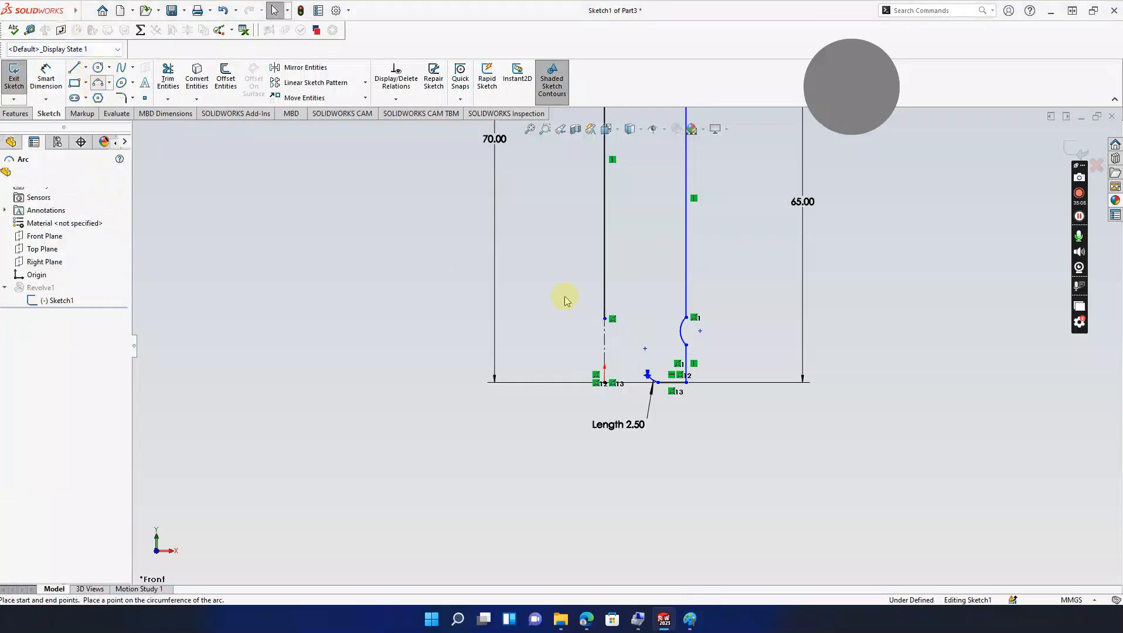
left_click(605, 318)
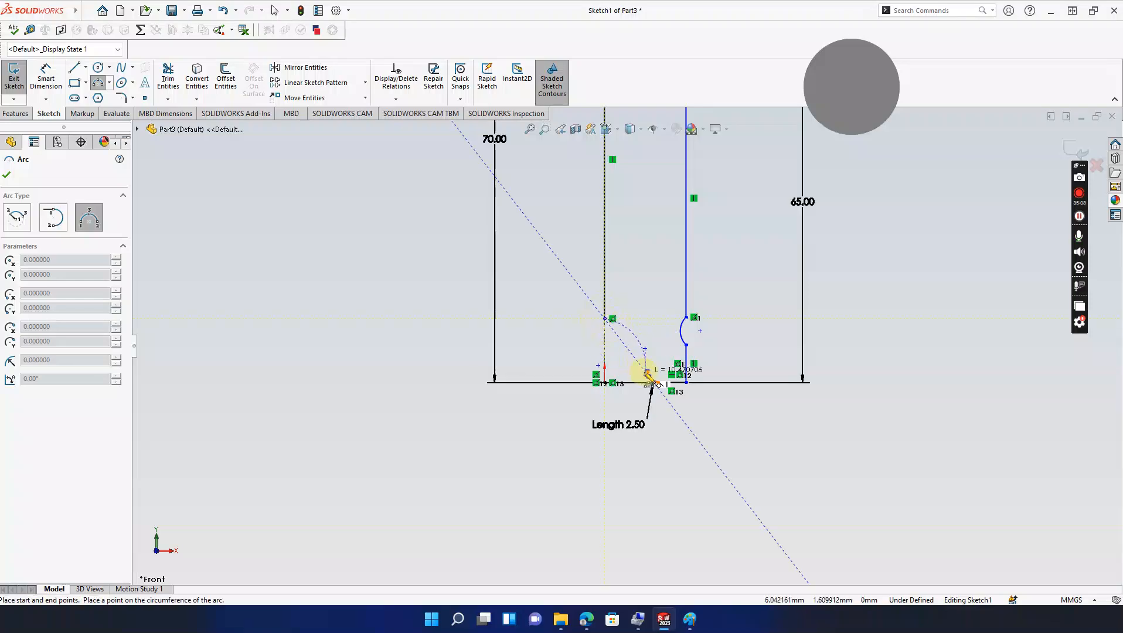
scroll(648, 378, "down", 5)
scroll(648, 378, "down", 3)
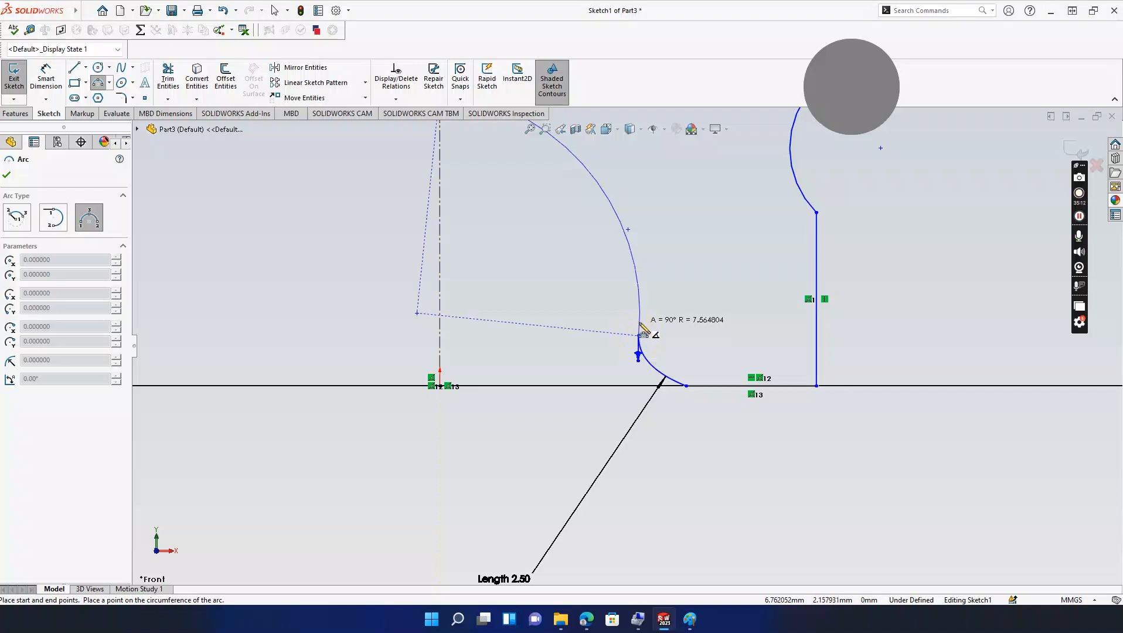
key("Escape")
scroll(645, 314, "up", 3)
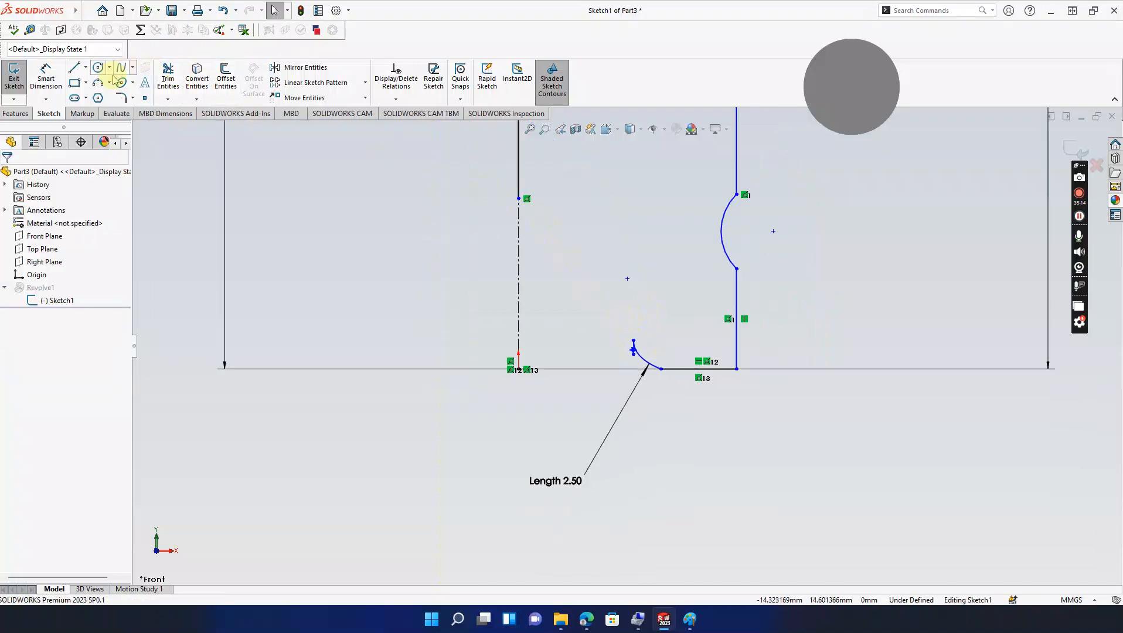
left_click(98, 82)
left_click(518, 199)
left_click(633, 340)
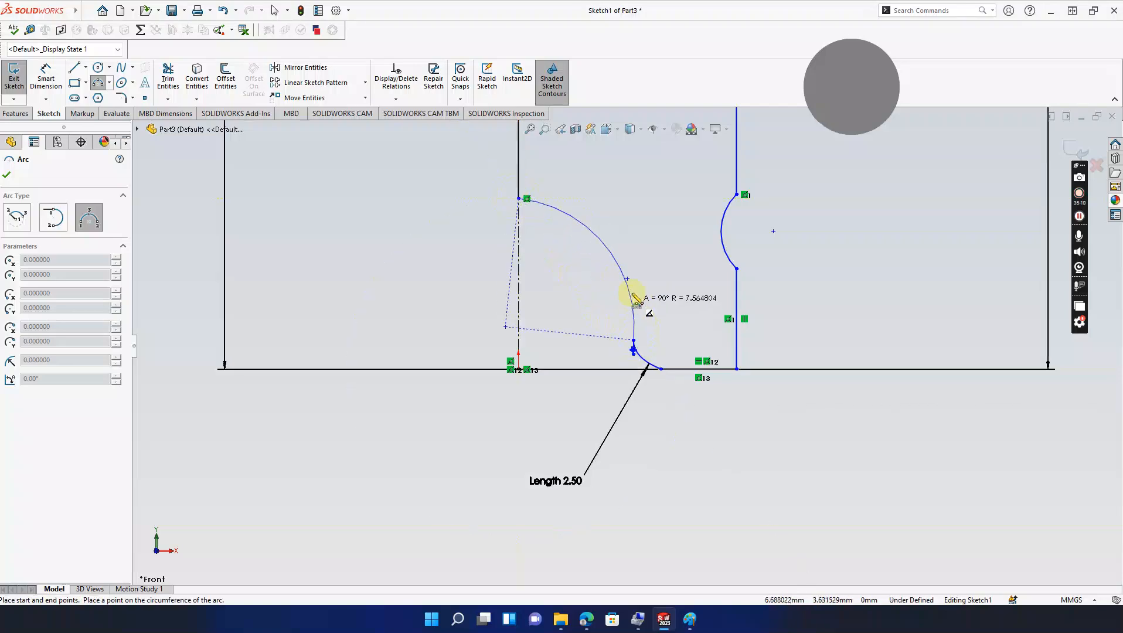
left_click(618, 265)
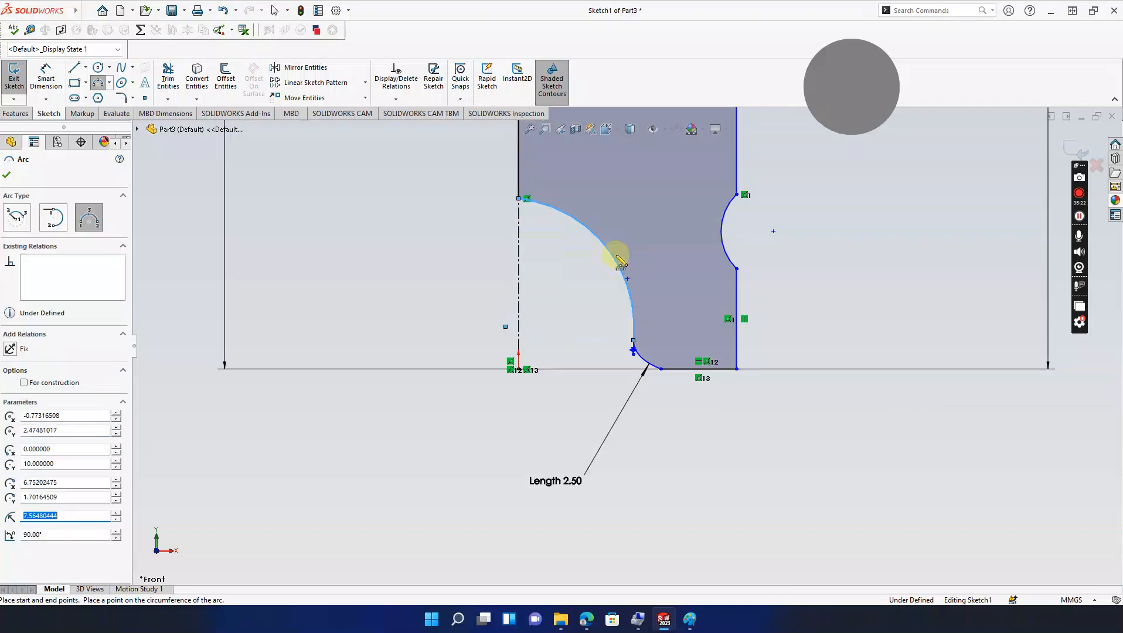
key("Escape")
Step: Exit the sketch to rebuild the grooved revolve and orbit to an end-on view
scroll(612, 283, "up", 5)
scroll(615, 282, "up", 3)
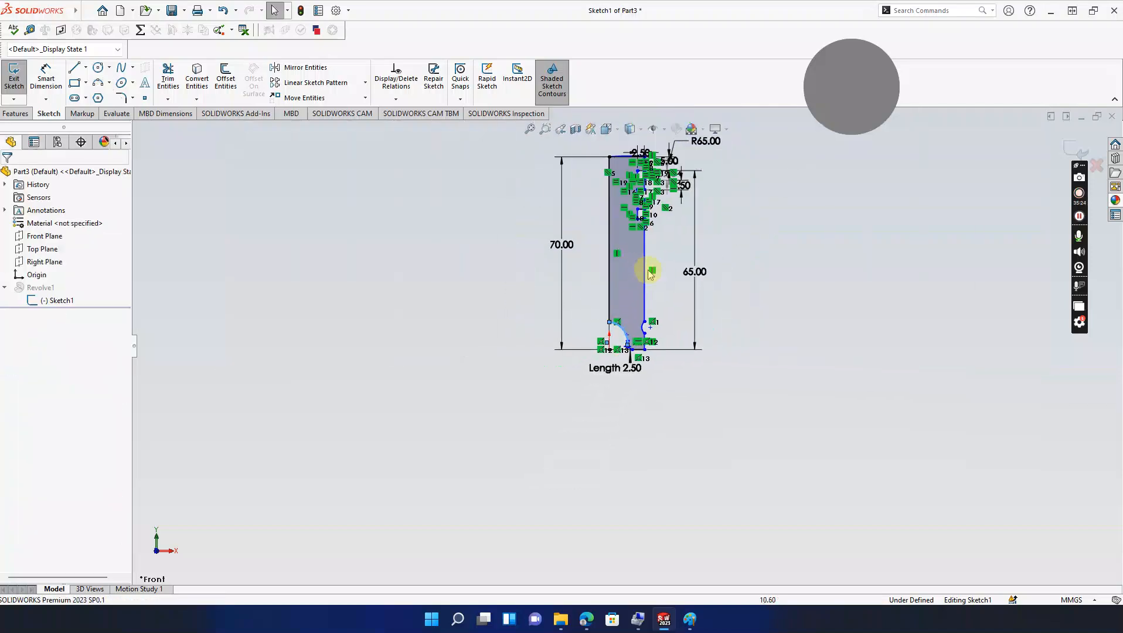
scroll(738, 300, "down", 2)
middle_click_drag(737, 302, 754, 316, "ctrl")
left_click(332, 303)
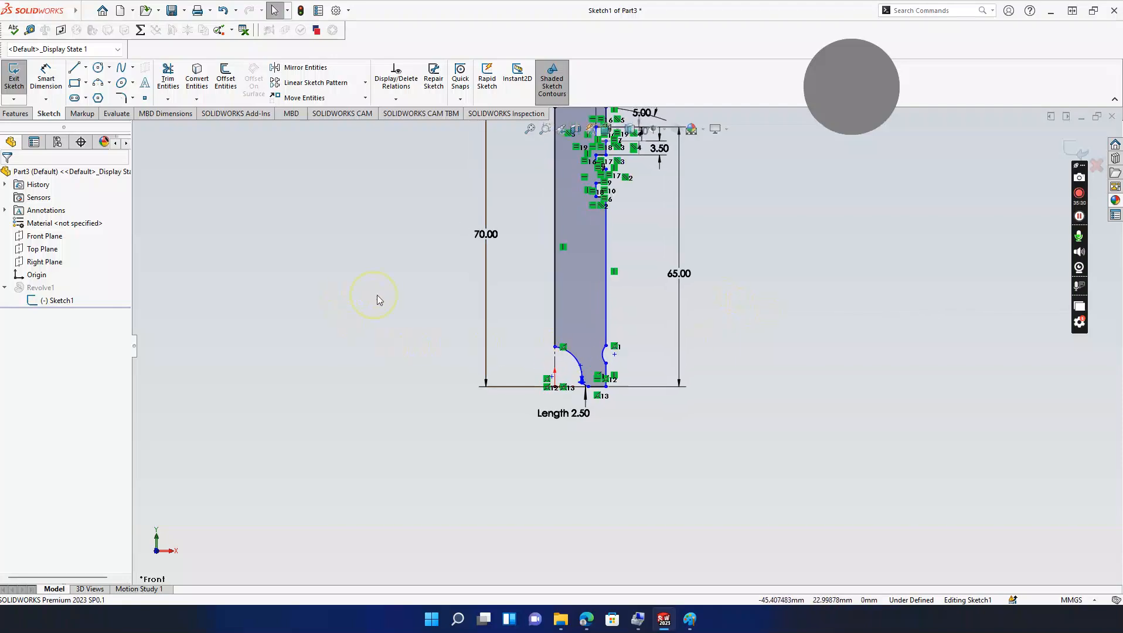
middle_click_drag(927, 252, 952, 355, "ctrl")
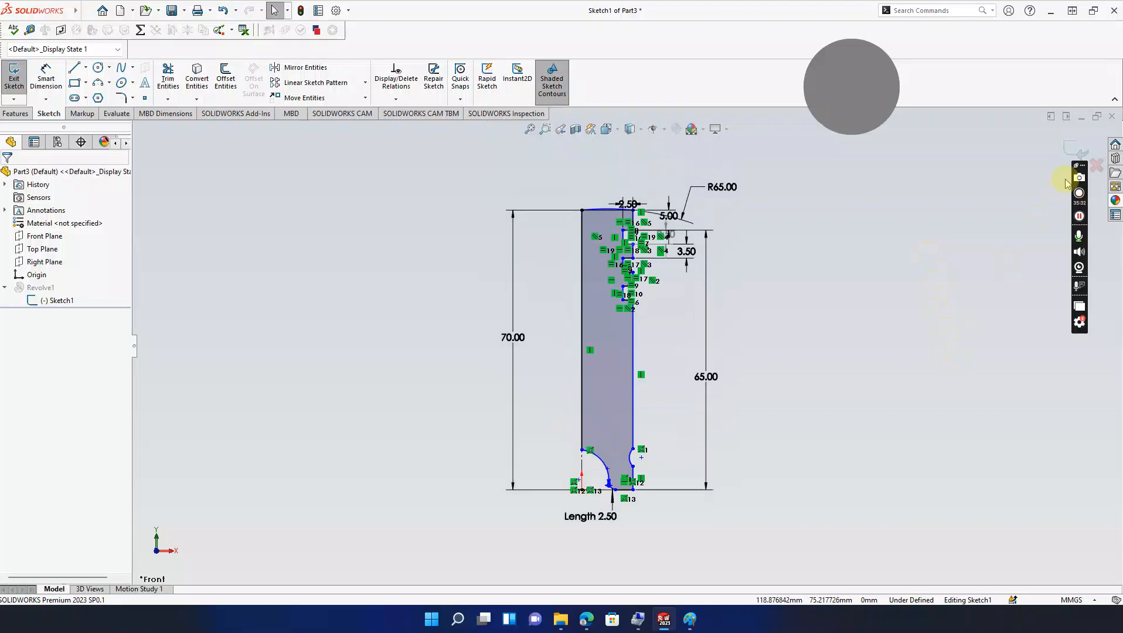
left_click(1073, 148)
middle_click_drag(708, 359, 736, 319)
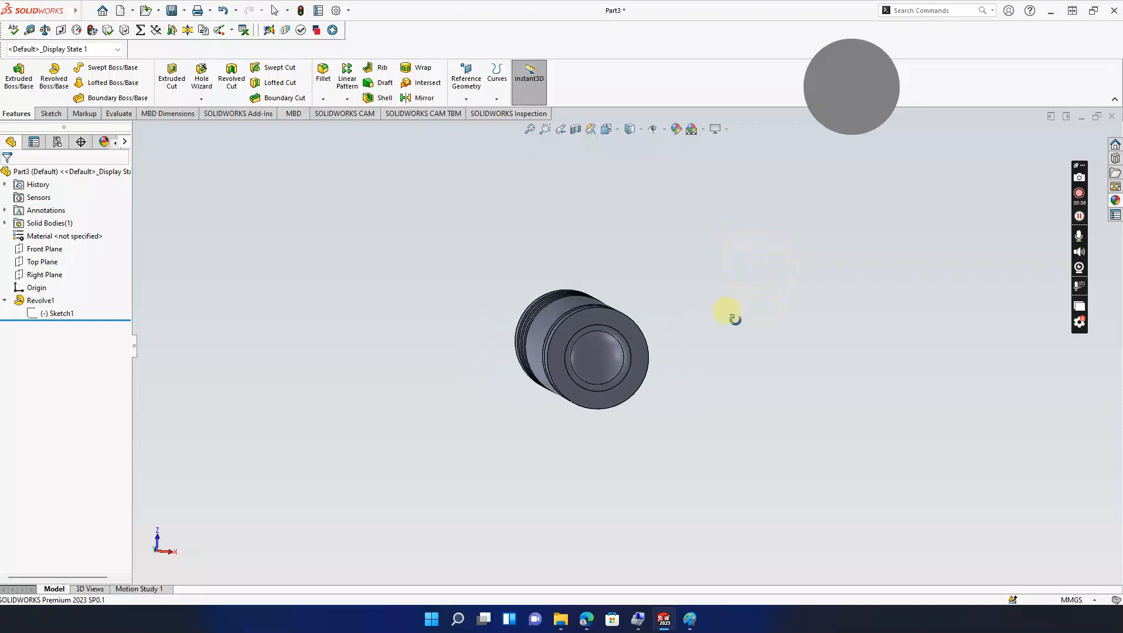
left_click(594, 367)
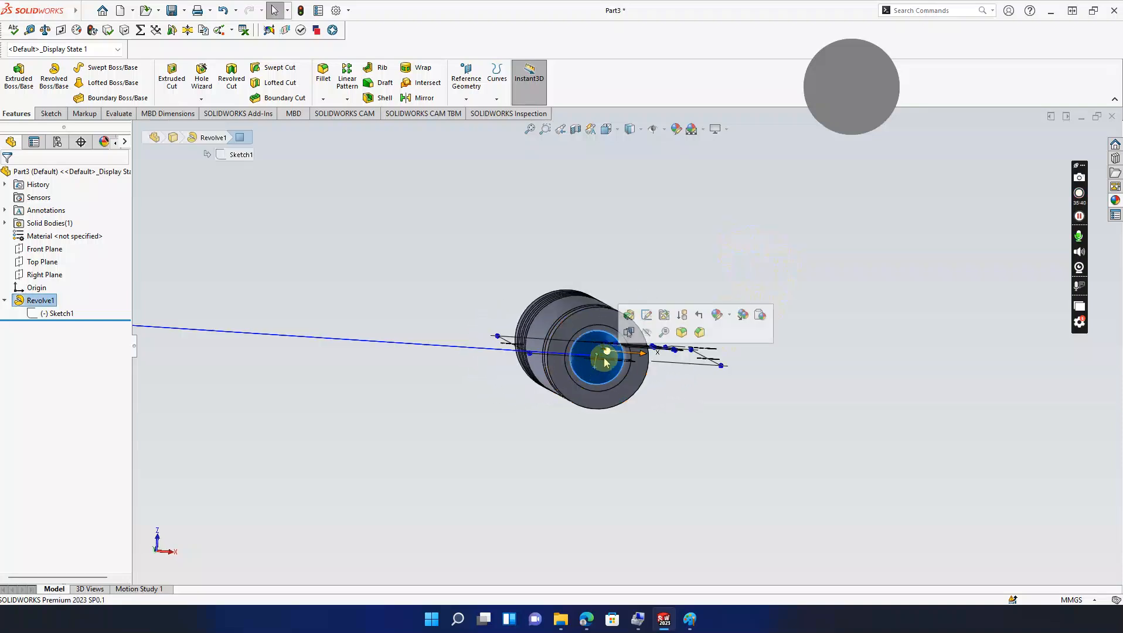
left_click(647, 317)
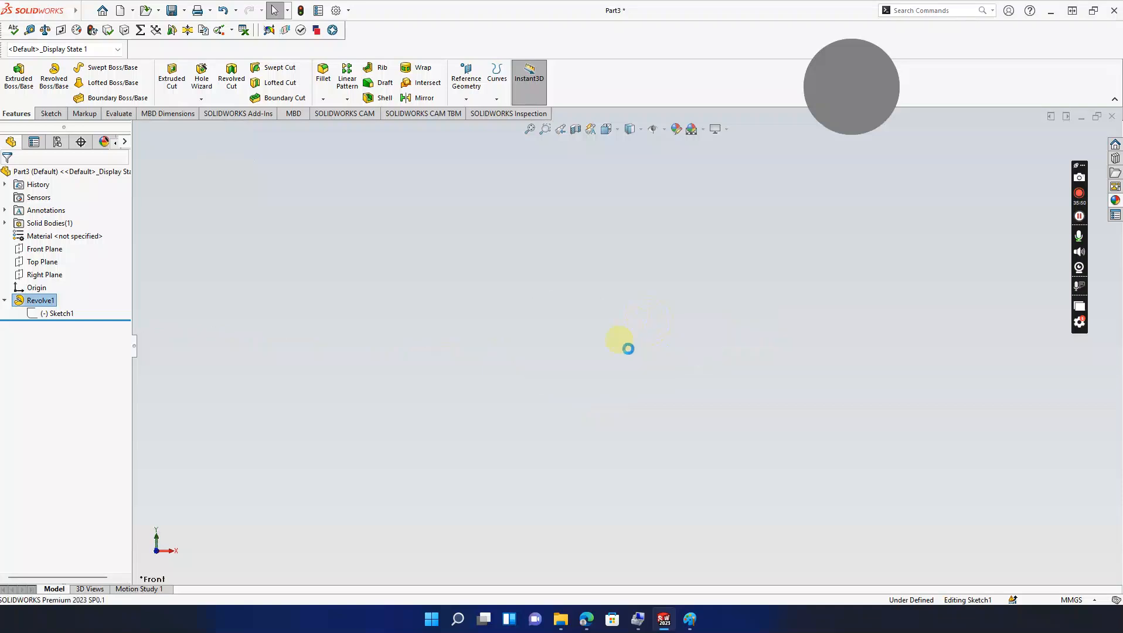
scroll(622, 362, "down", 6)
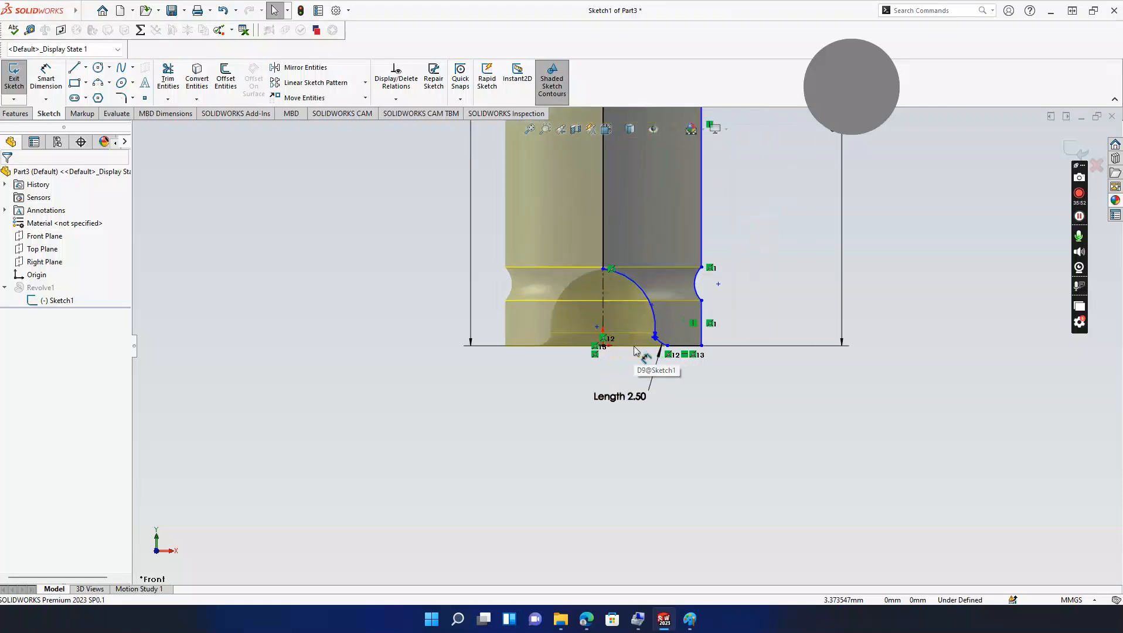
left_click(634, 350)
left_click(636, 351)
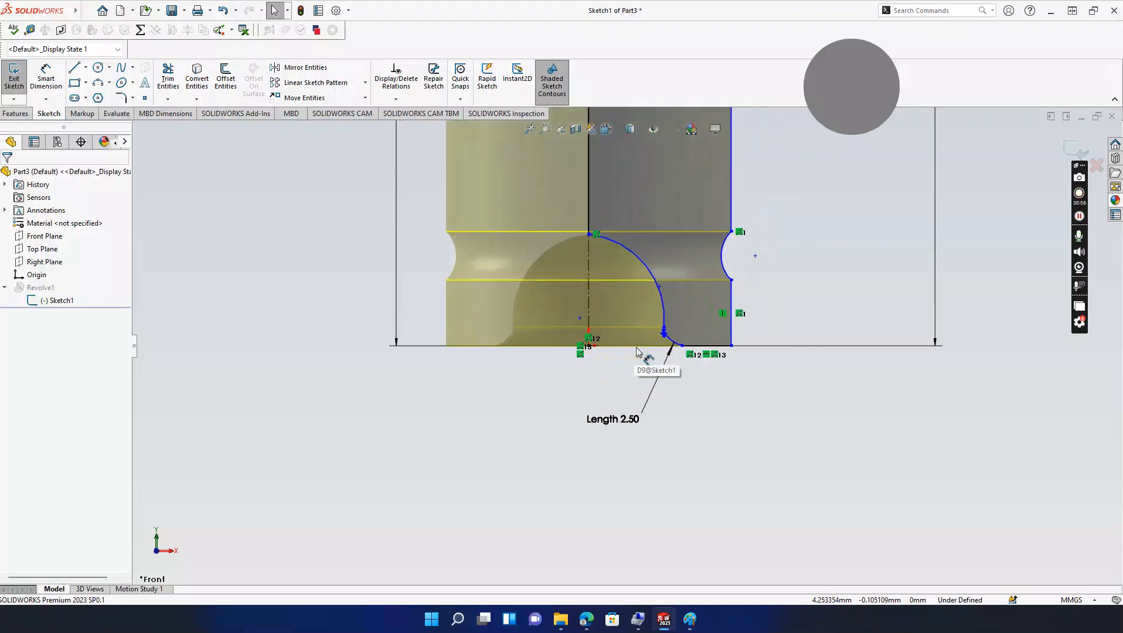
left_click(660, 338)
scroll(660, 339, "down", 2)
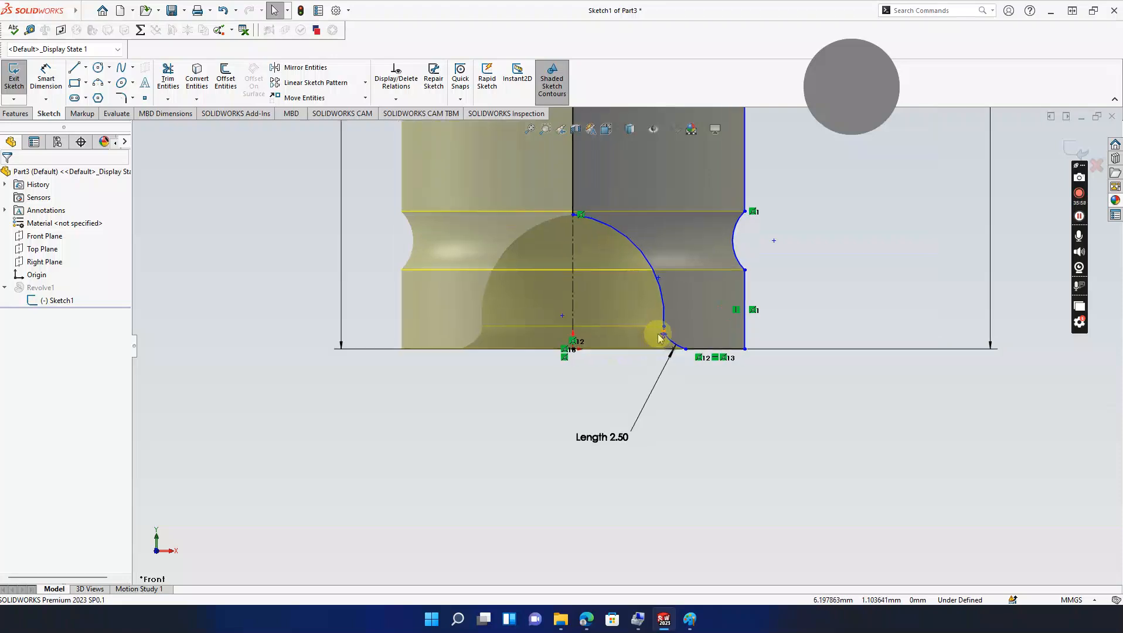
scroll(660, 338, "down", 3)
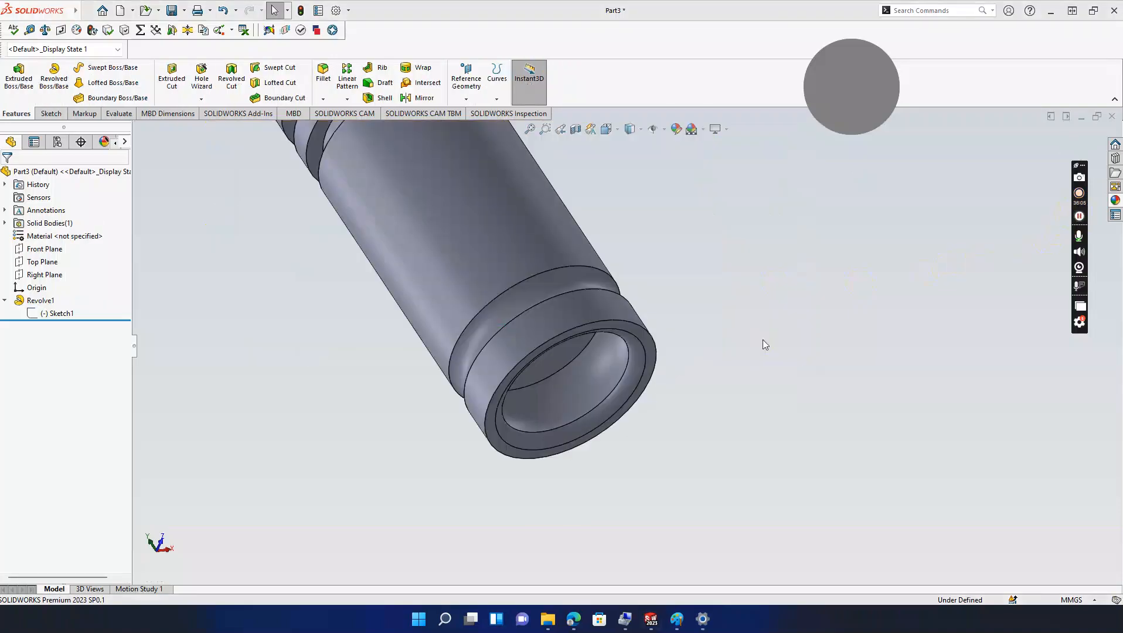
scroll(763, 342, "up", 2)
Step: Orbit the part, open Sketch1 for editing, and zoom into the bottom cut-out
scroll(763, 345, "up", 1)
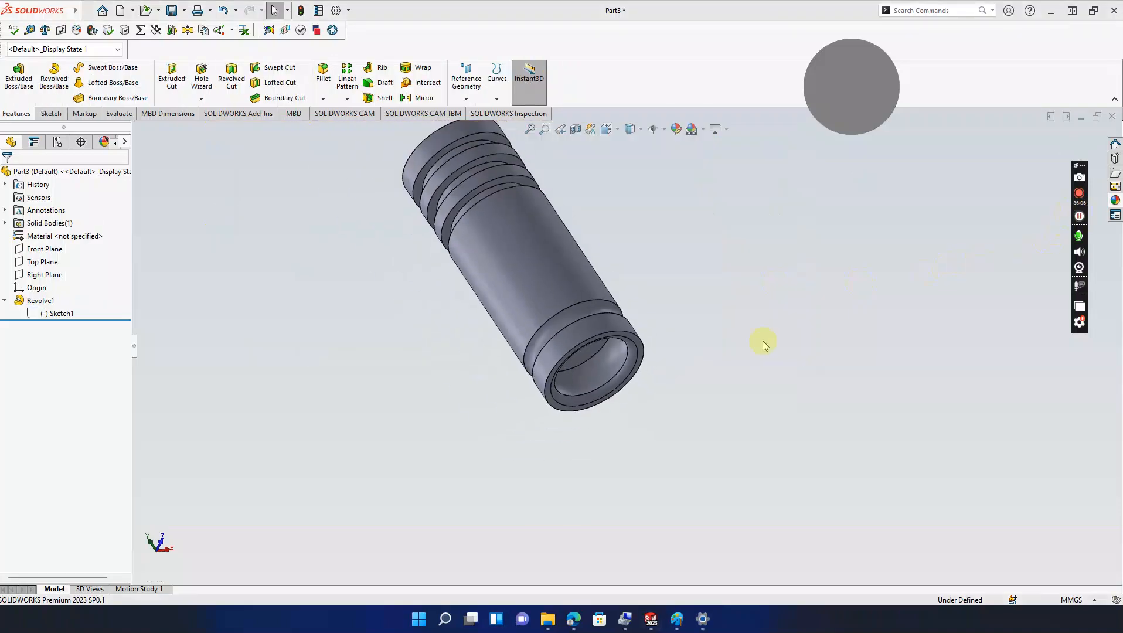
mouse_move(756, 335)
middle_mouse_down()
mouse_move(717, 353)
mouse_move(785, 451)
mouse_move(720, 332)
mouse_move(742, 366)
middle_mouse_up()
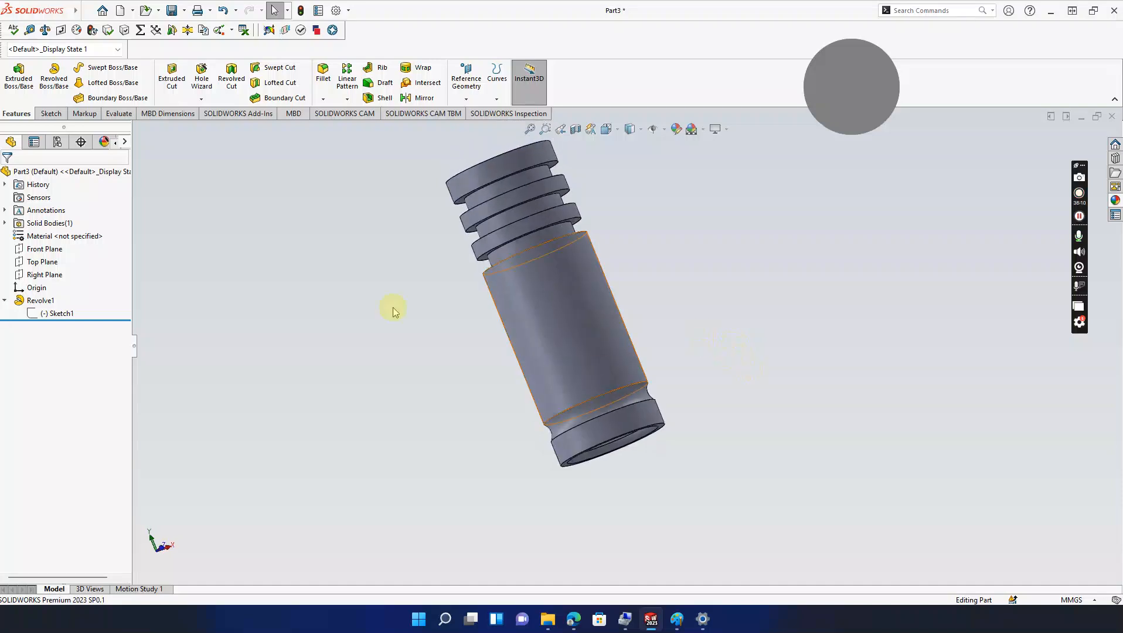
left_click(65, 313)
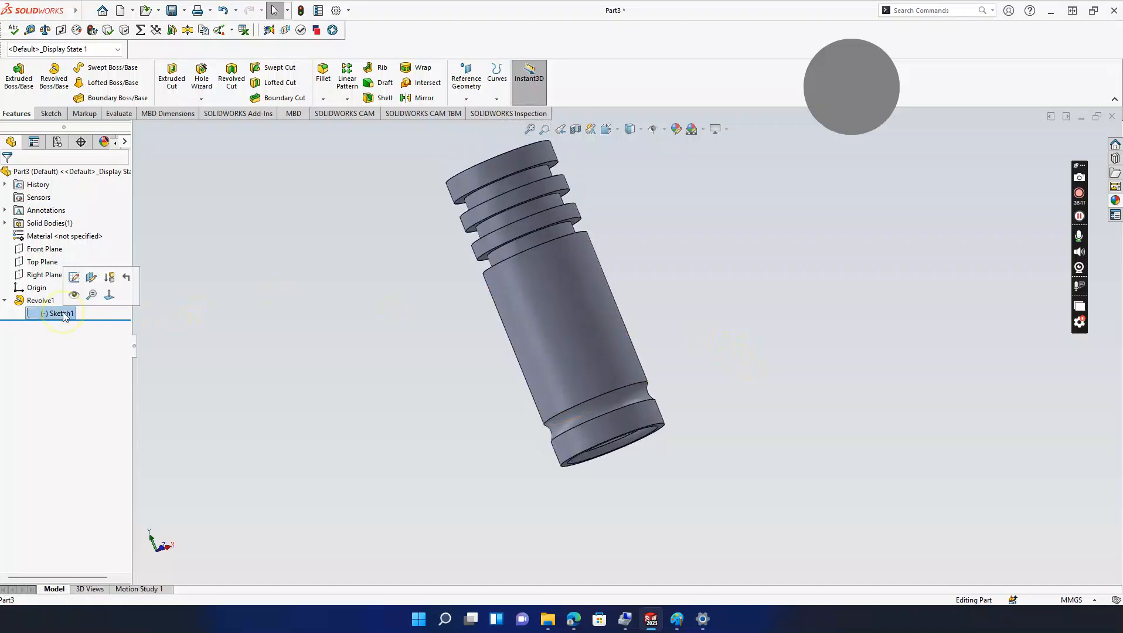
left_click(74, 279)
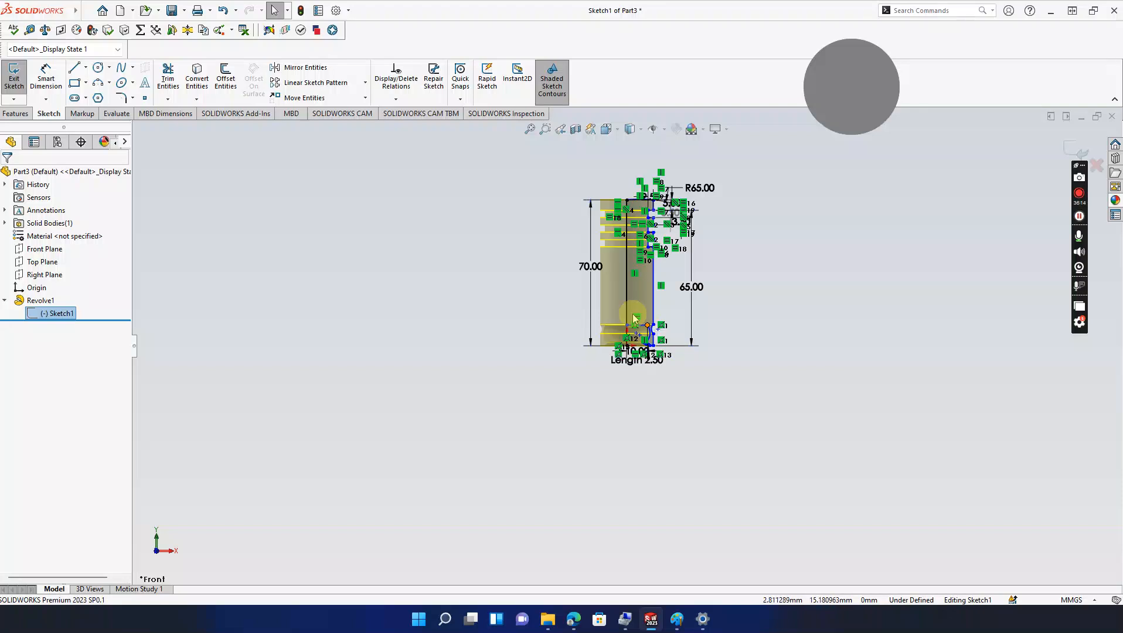
scroll(649, 340, "down", 8)
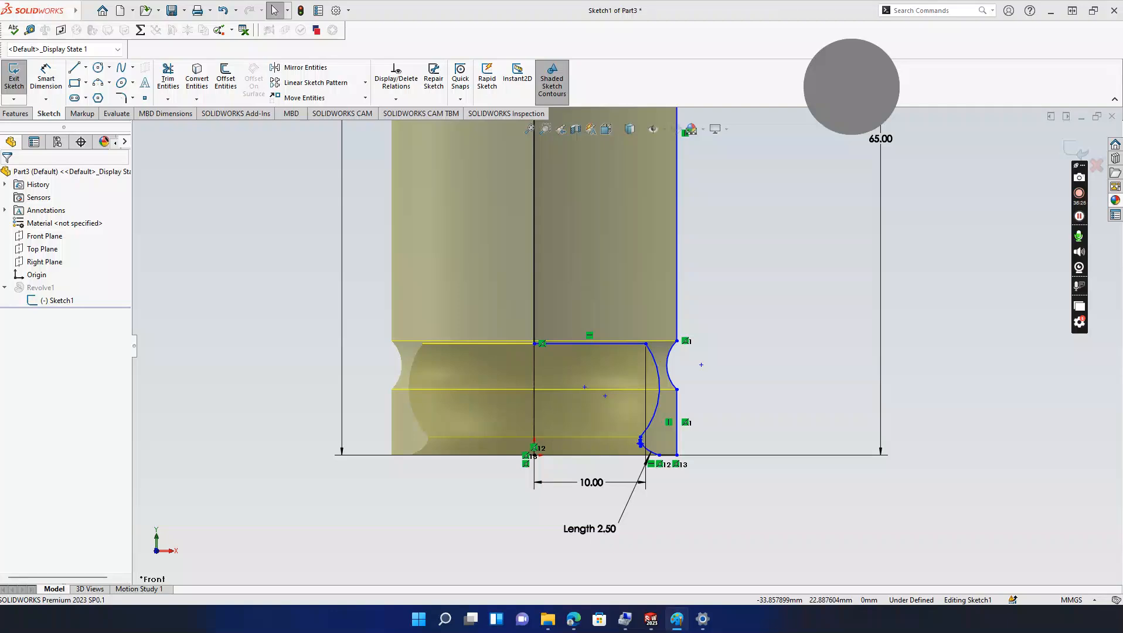
Step: Mark the 20 dimension on the Paint piston drawing, then exit Sketch1 to rebuild Revolve1
left_click_drag(0, 42, 431, 19)
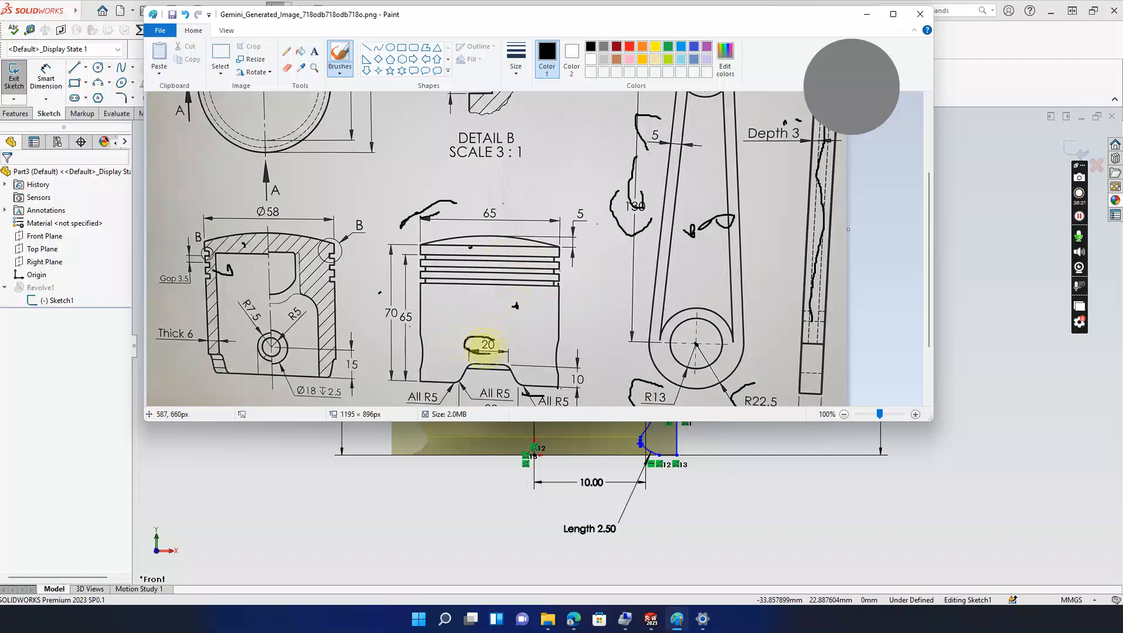
left_click_drag(483, 320, 477, 354)
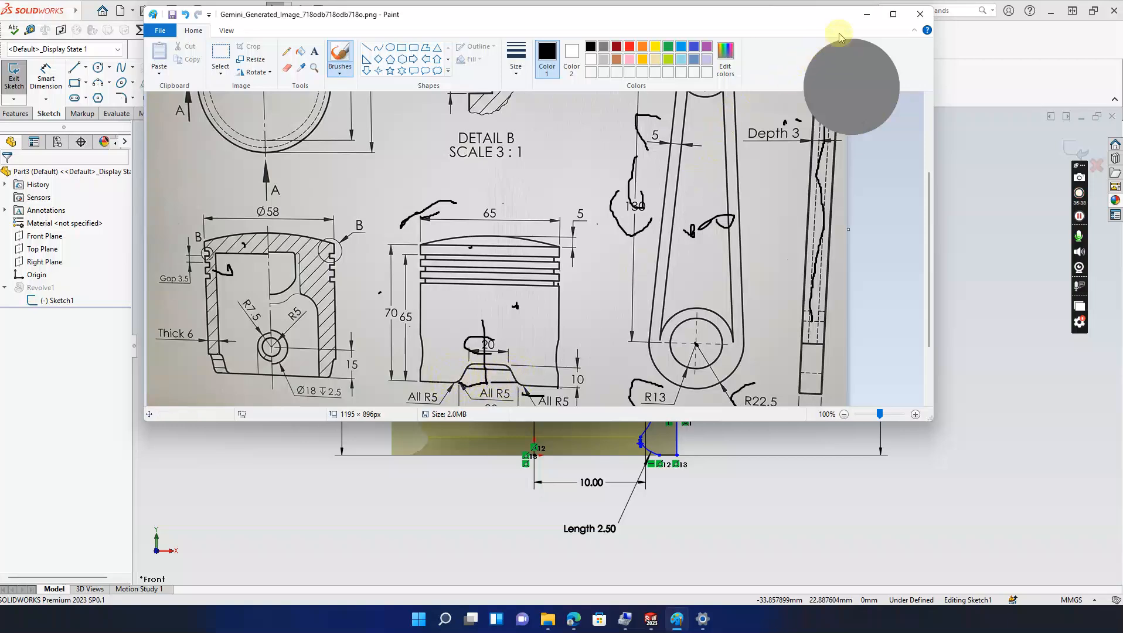
left_click(866, 14)
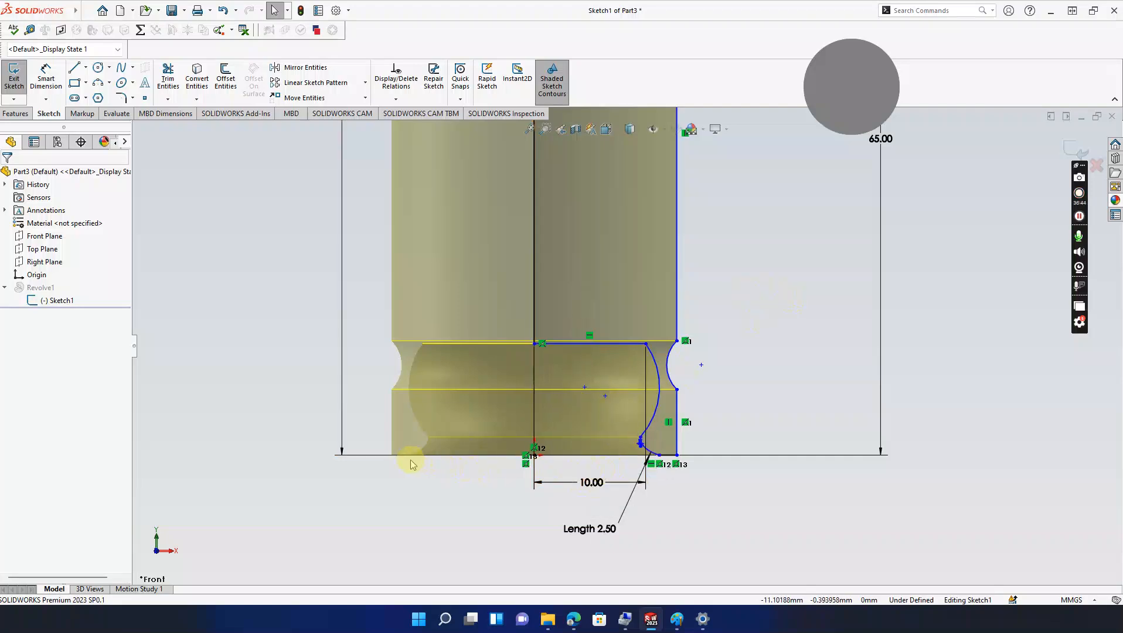
left_click(1068, 154)
middle_click_drag(765, 251, 741, 276)
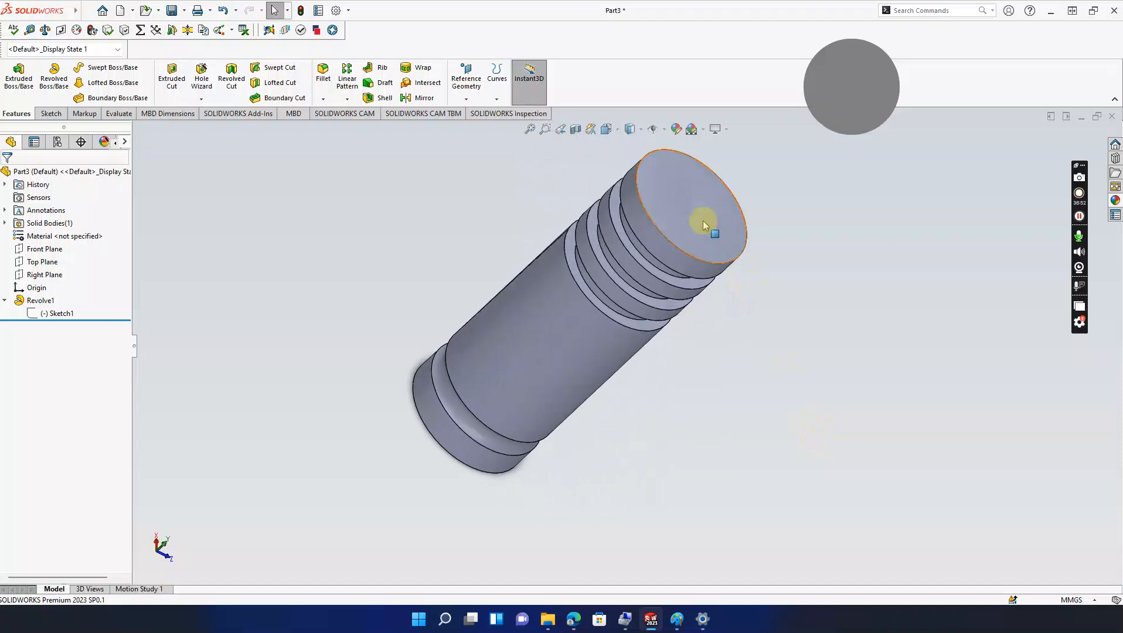
Step: Reopen Sketch1 of the revolve for editing and select the top arc
middle_click_drag(792, 321, 416, 338)
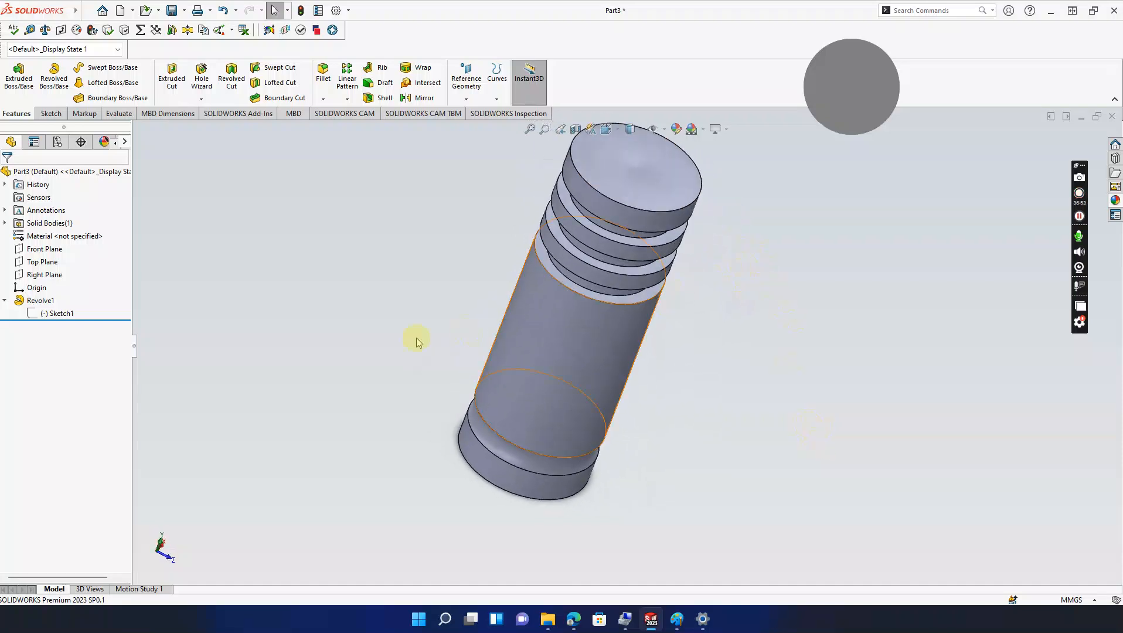
left_click(59, 314)
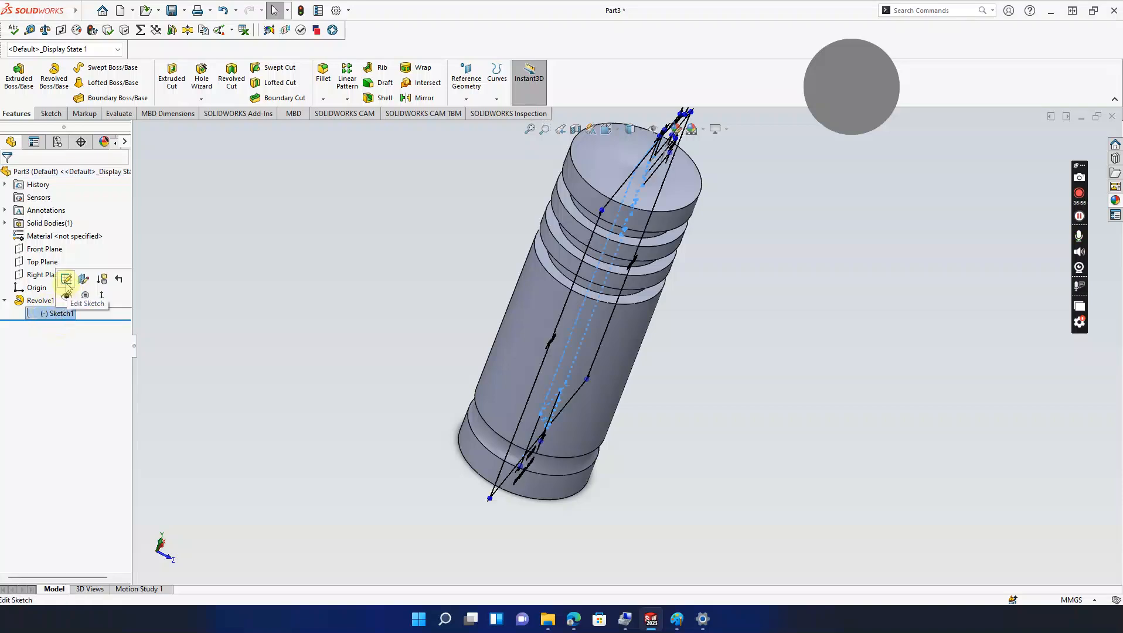
left_click(110, 281)
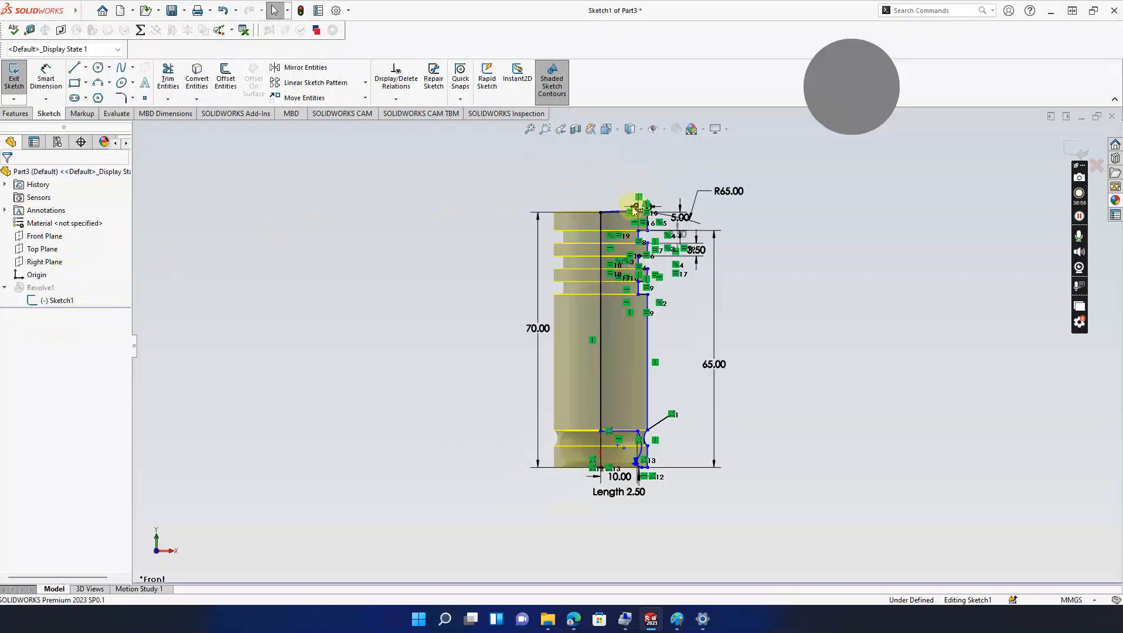
scroll(626, 220, "down", 5)
scroll(626, 220, "down", 3)
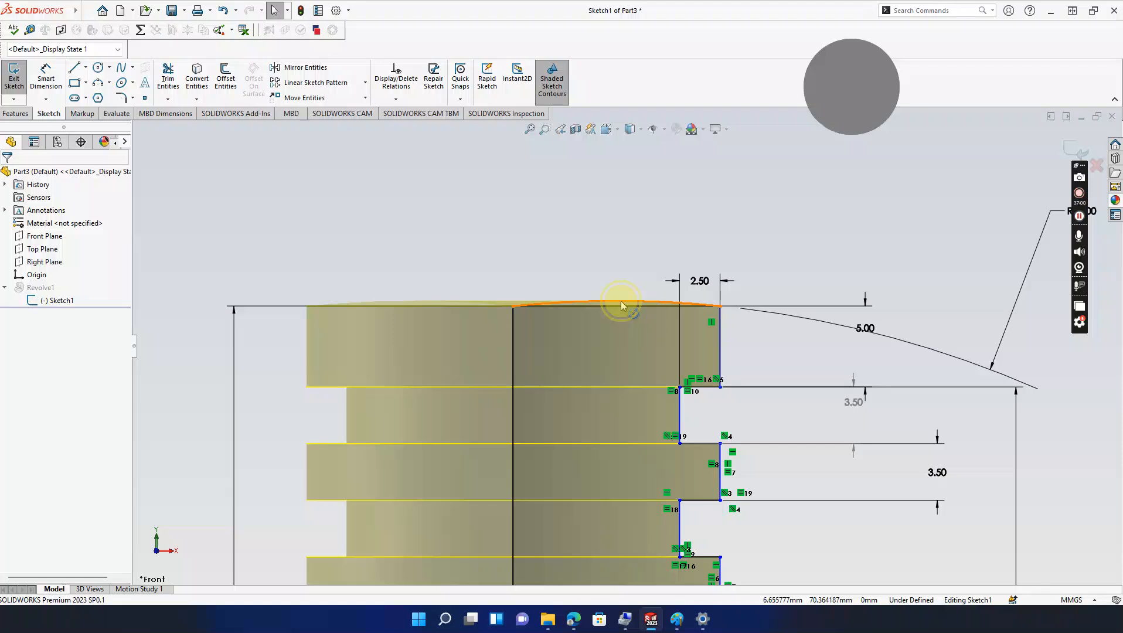
left_click(623, 303)
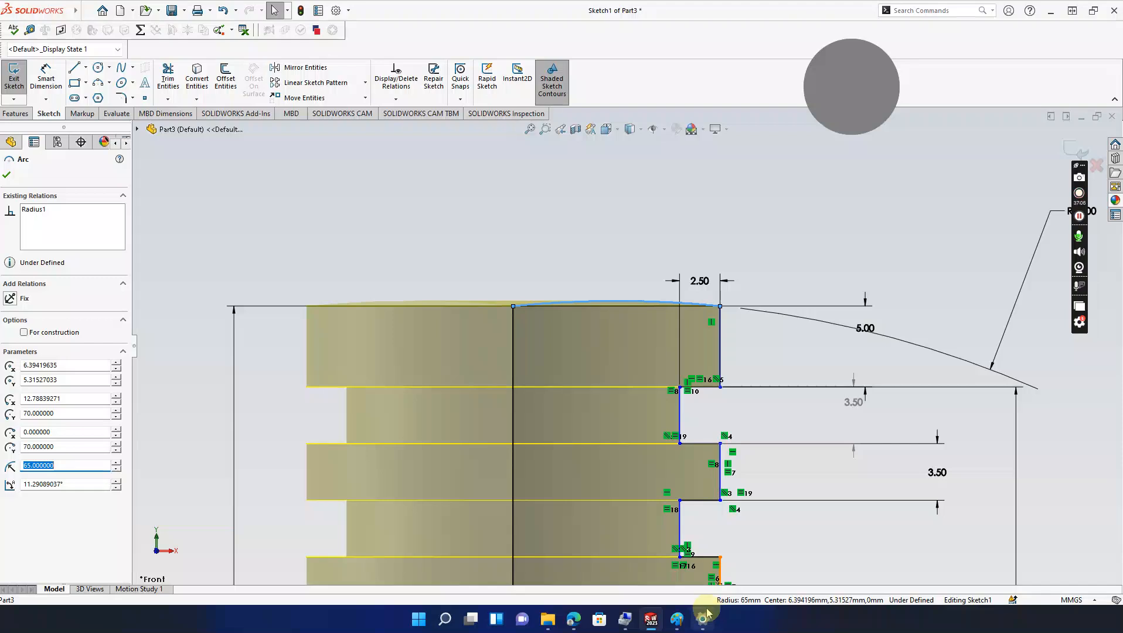
Step: Check the reference drawing, fit the whole profile in view, and confirm the R65 top arc
left_click(678, 619)
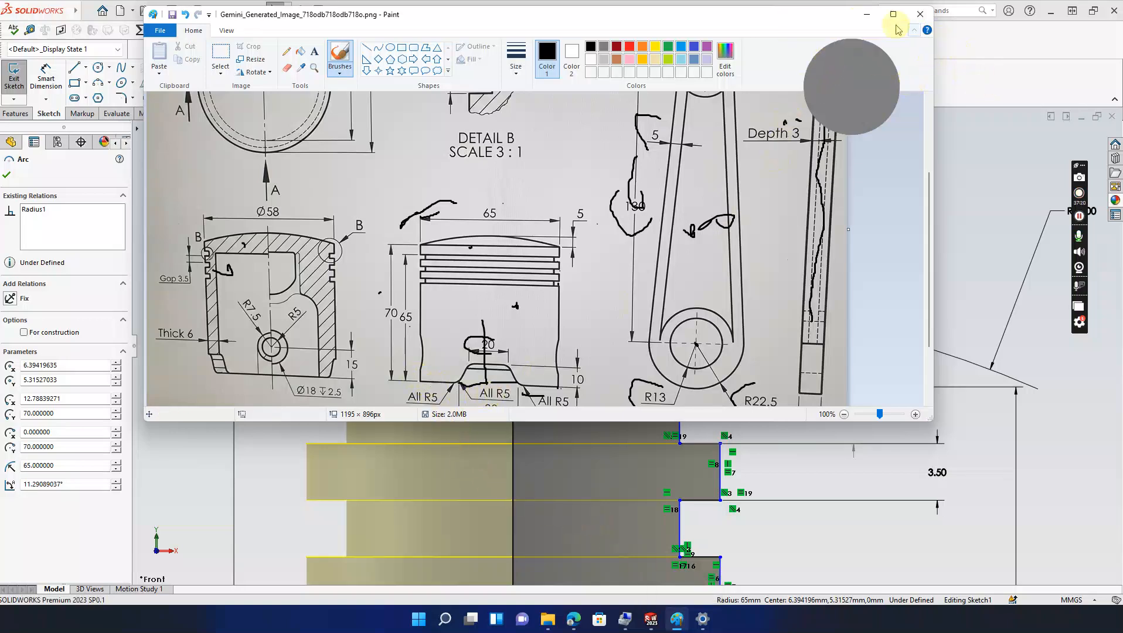
left_click(865, 14)
scroll(694, 265, "up", 3)
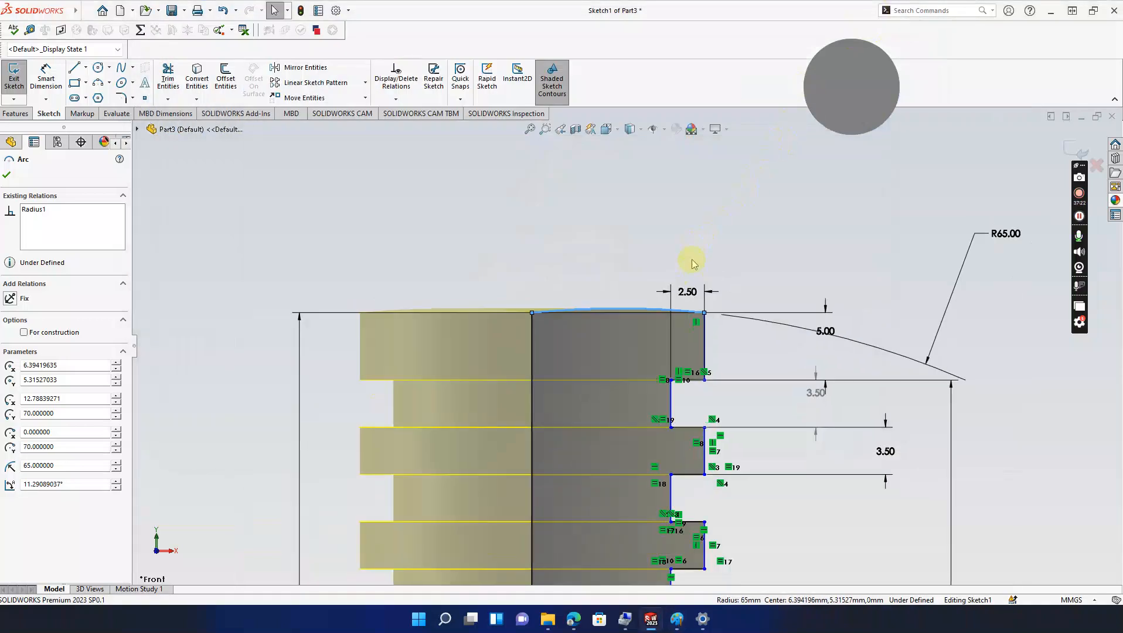
middle_click_drag(704, 308, 721, 146, "ctrl")
scroll(750, 277, "up", 3)
mouse_move(740, 304)
middle_mouse_down("ctrl")
mouse_move(738, 204)
mouse_move(741, 214)
middle_mouse_up("ctrl")
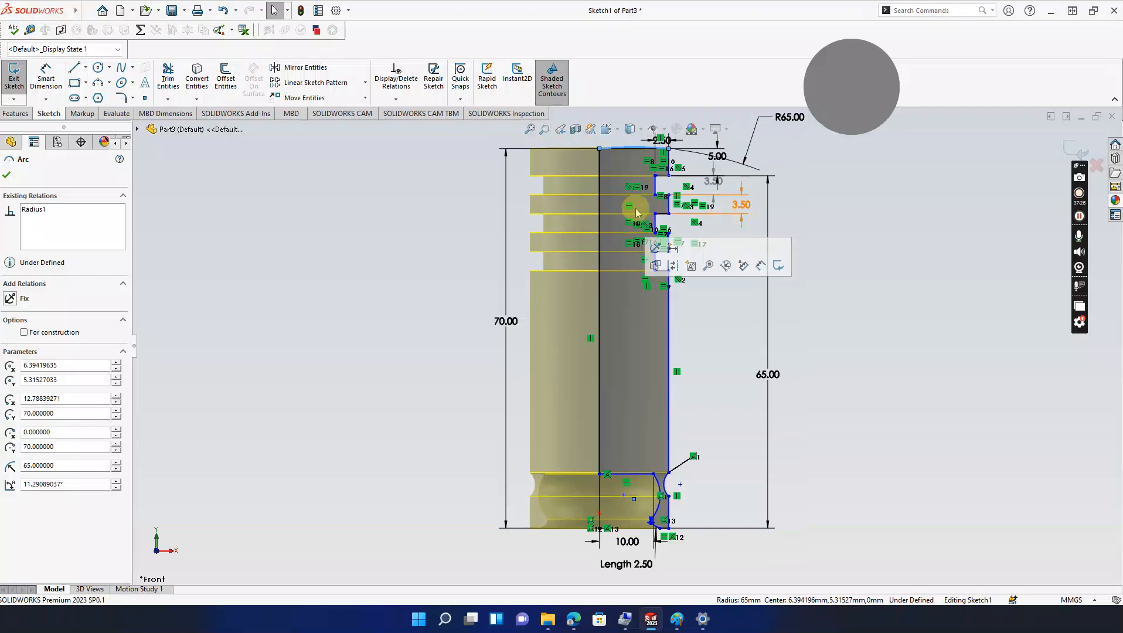
left_click(8, 175)
left_click(46, 80)
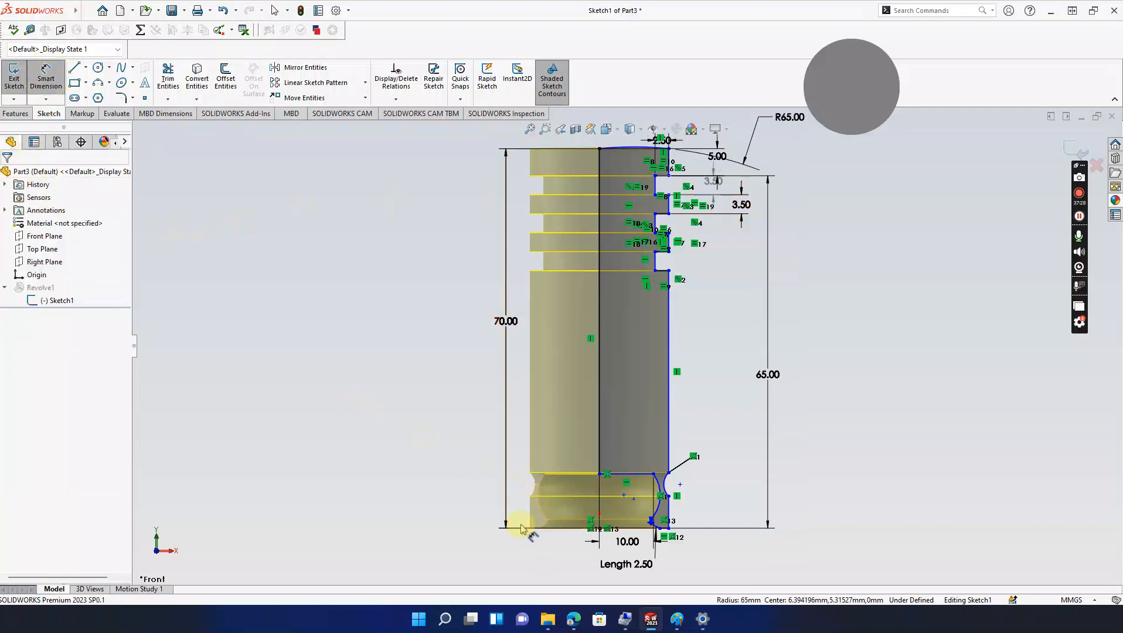
Step: Face the sketch and dimension the bottom-left corner to the lower arc's endpoint as 32.5 mm
left_click(47, 301)
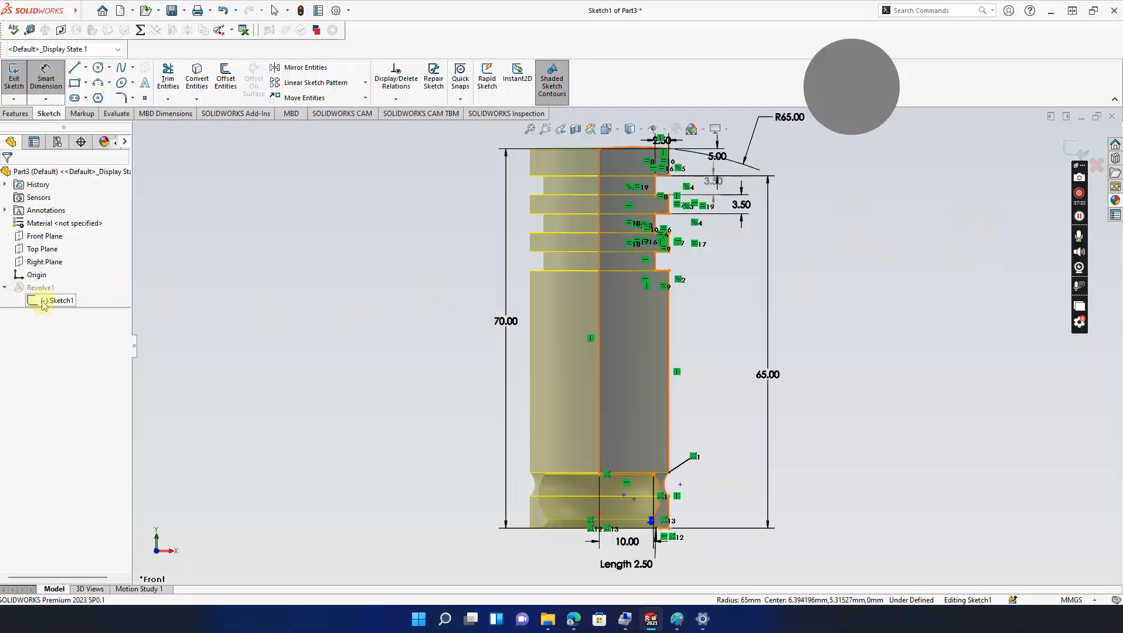
left_click(71, 285)
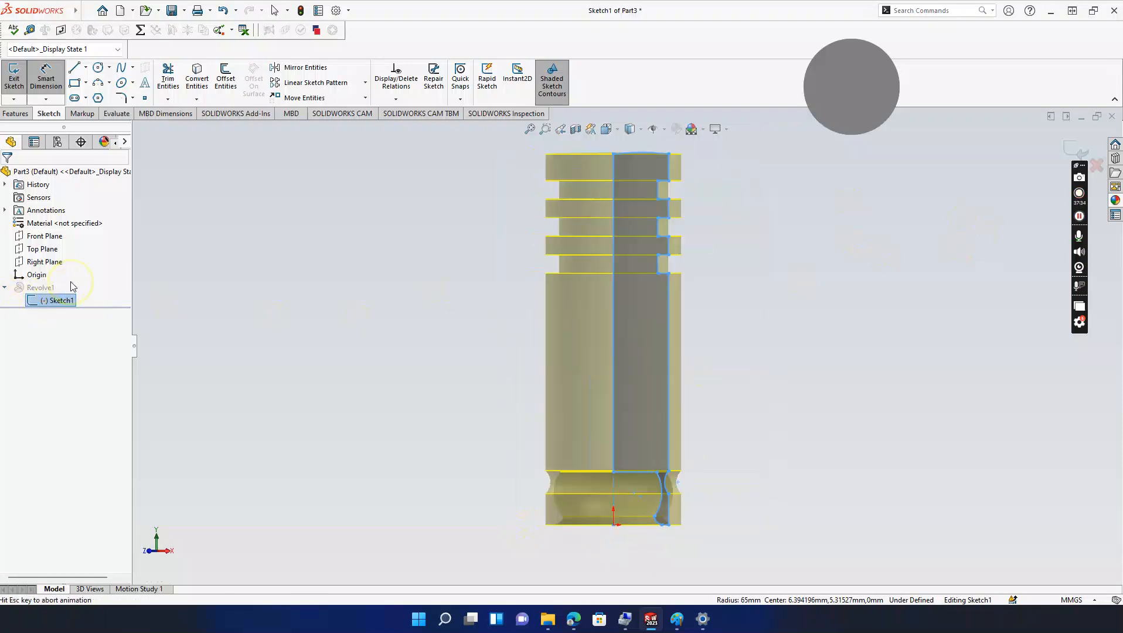
scroll(696, 519, "down", 5)
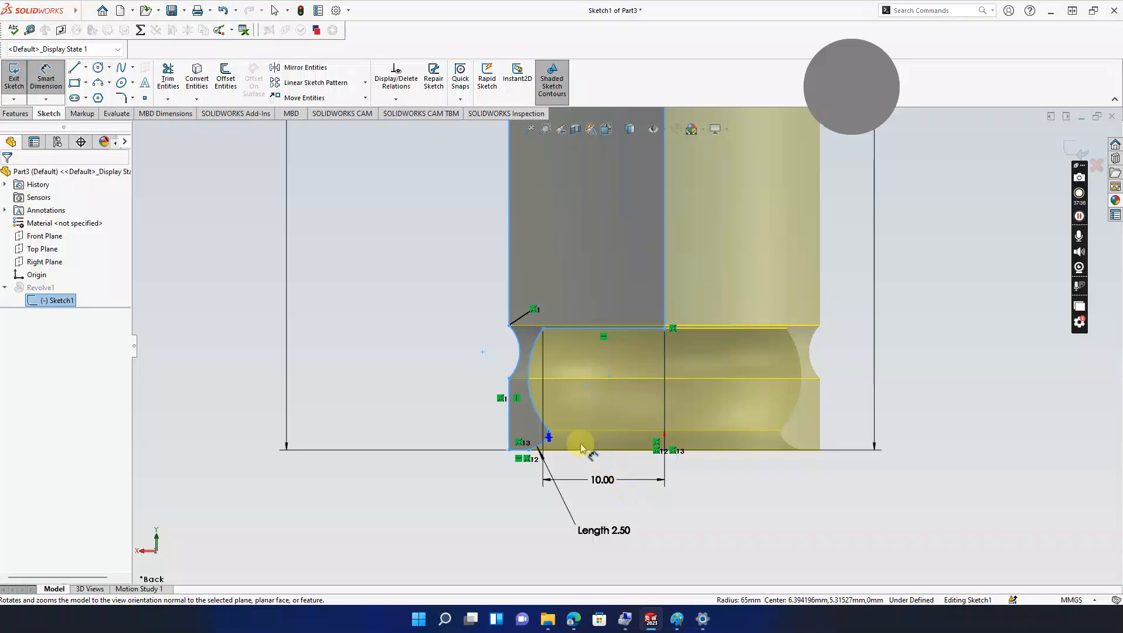
scroll(545, 450, "down", 1)
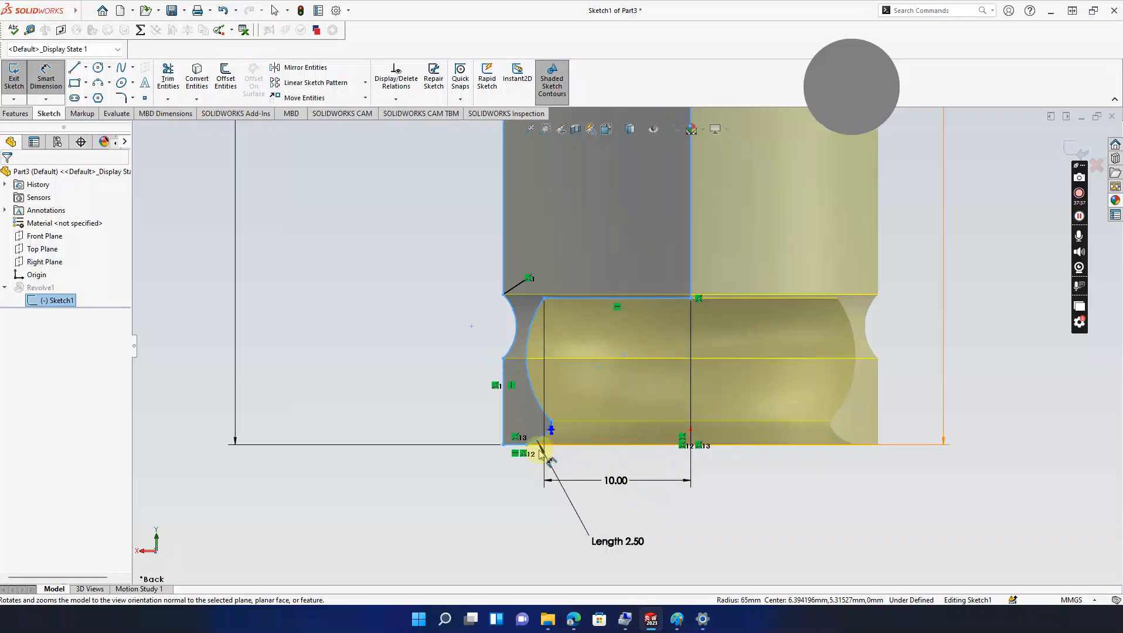
left_click(503, 446)
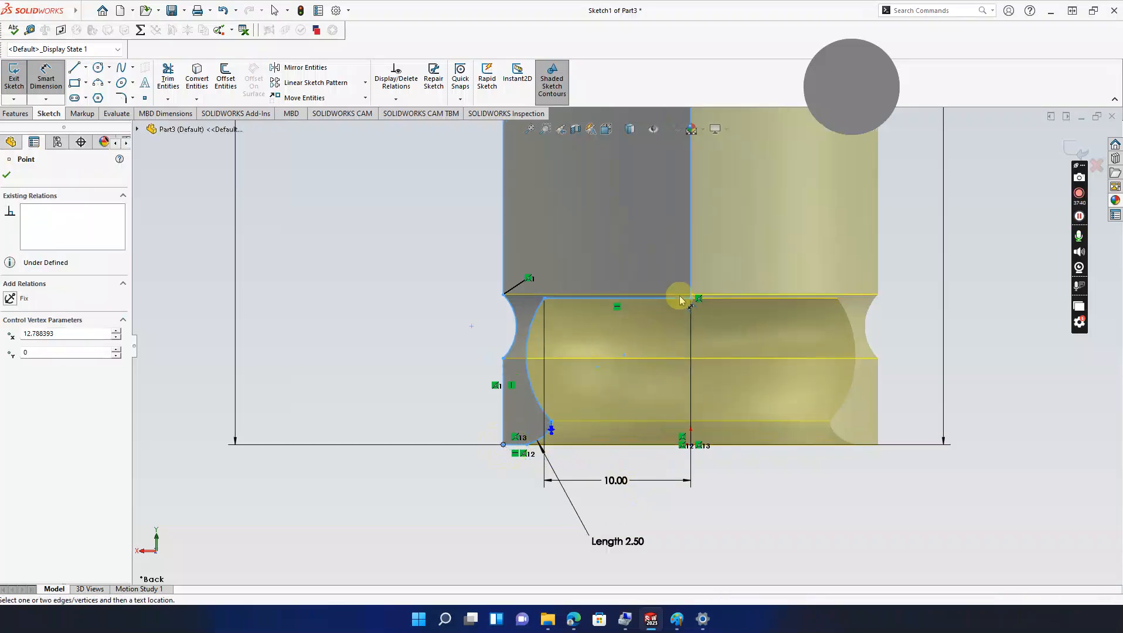
left_click(691, 298)
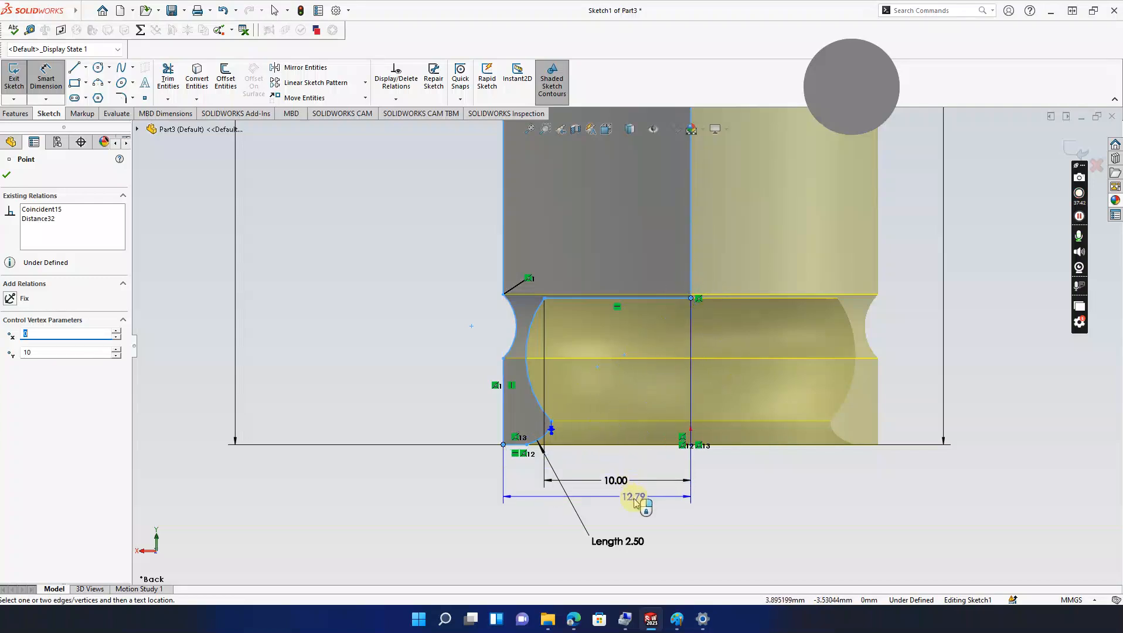
left_click(626, 504)
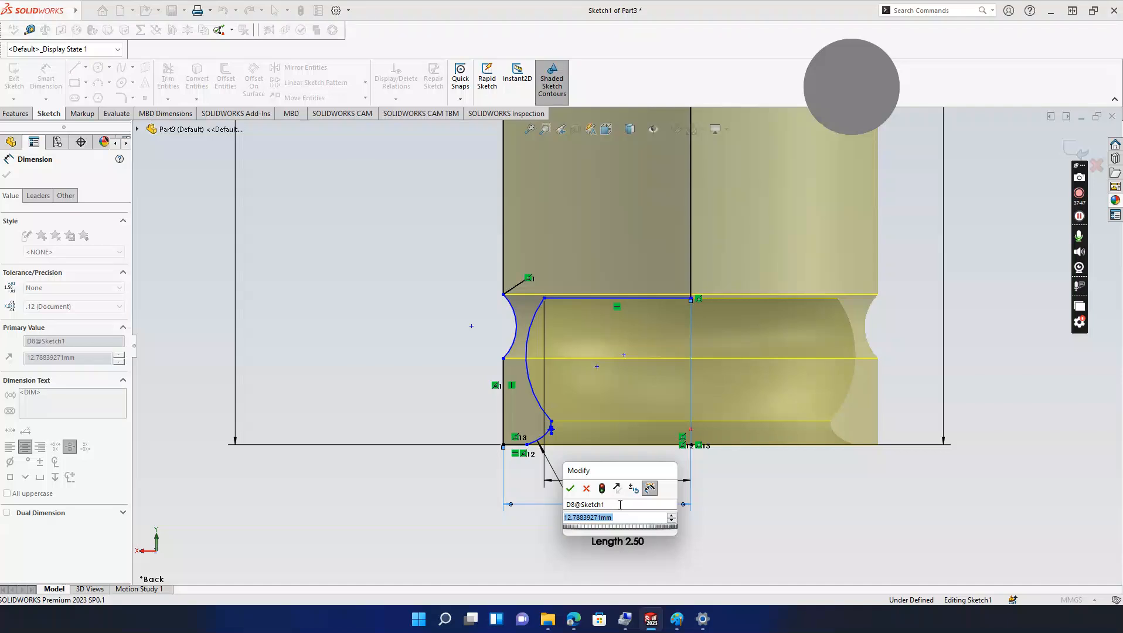
type("32.5")
key("Return")
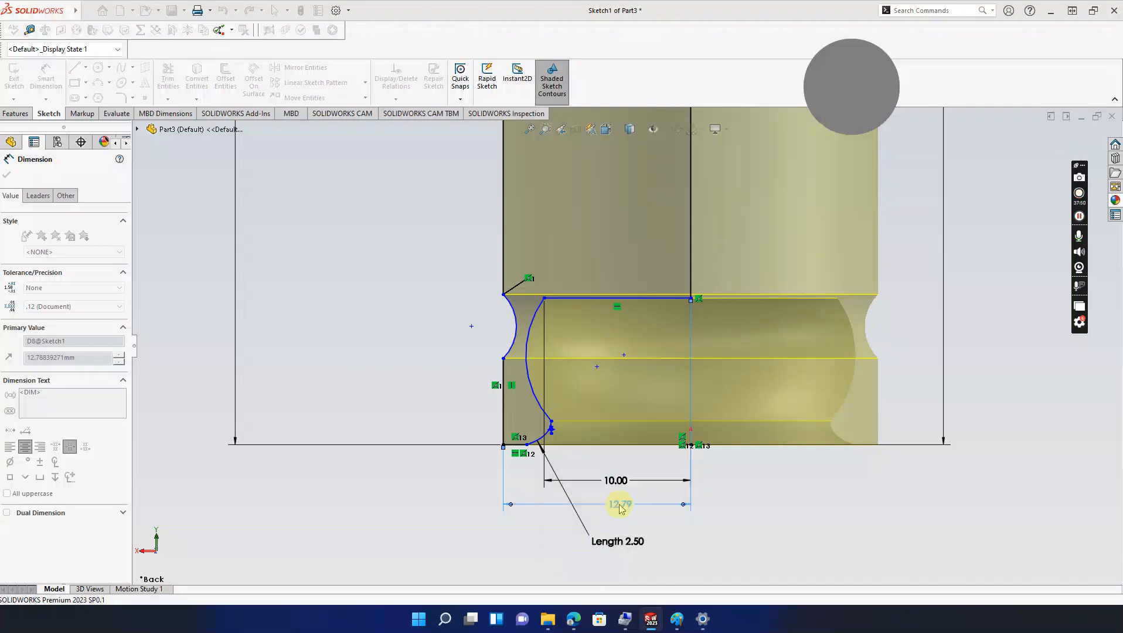
scroll(622, 509, "up", 8)
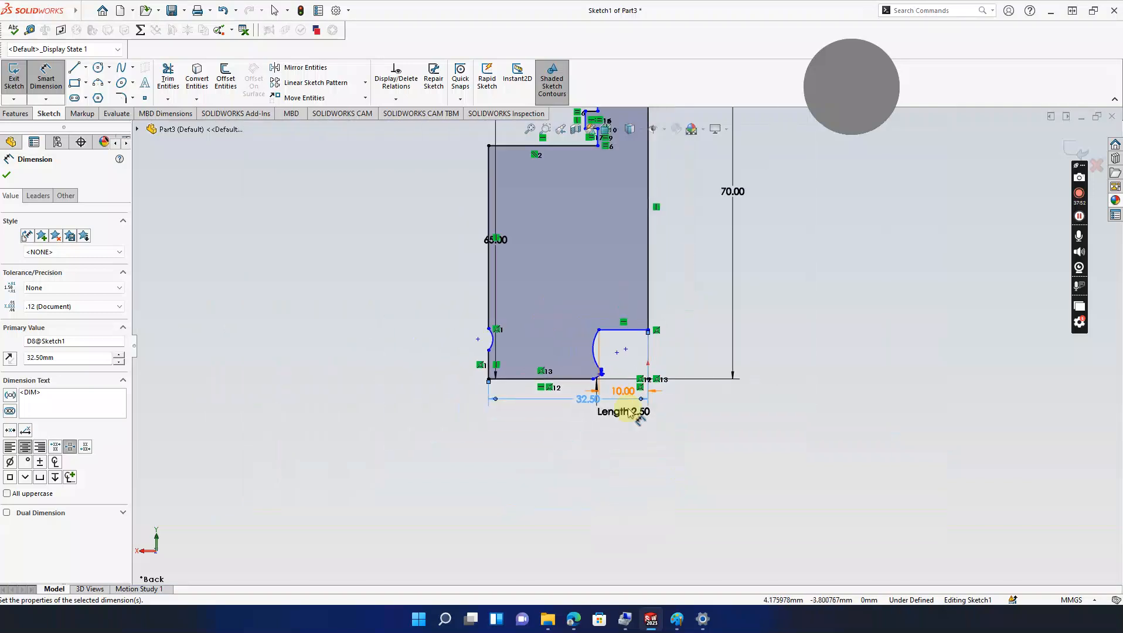
scroll(642, 355, "down", 5)
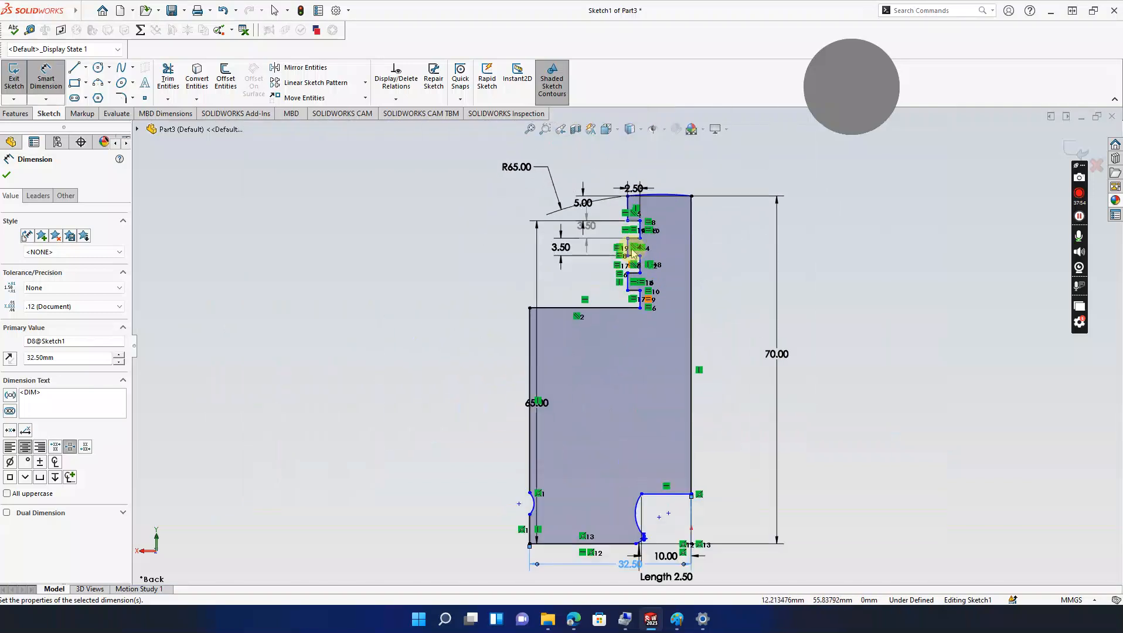
scroll(642, 314, "down", 2)
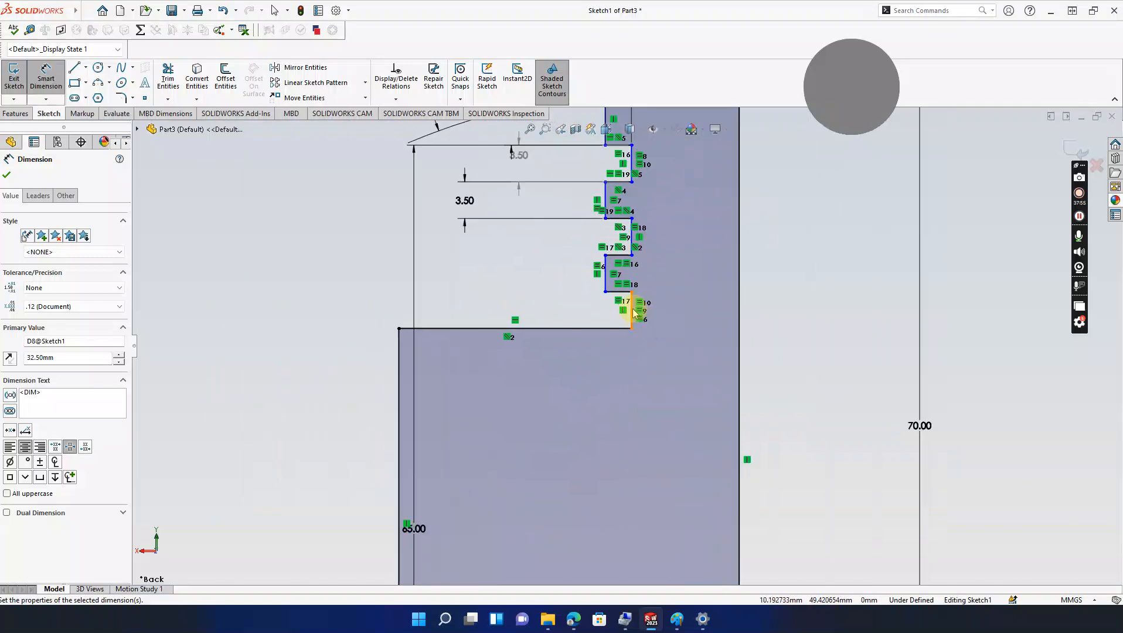
left_click(632, 312)
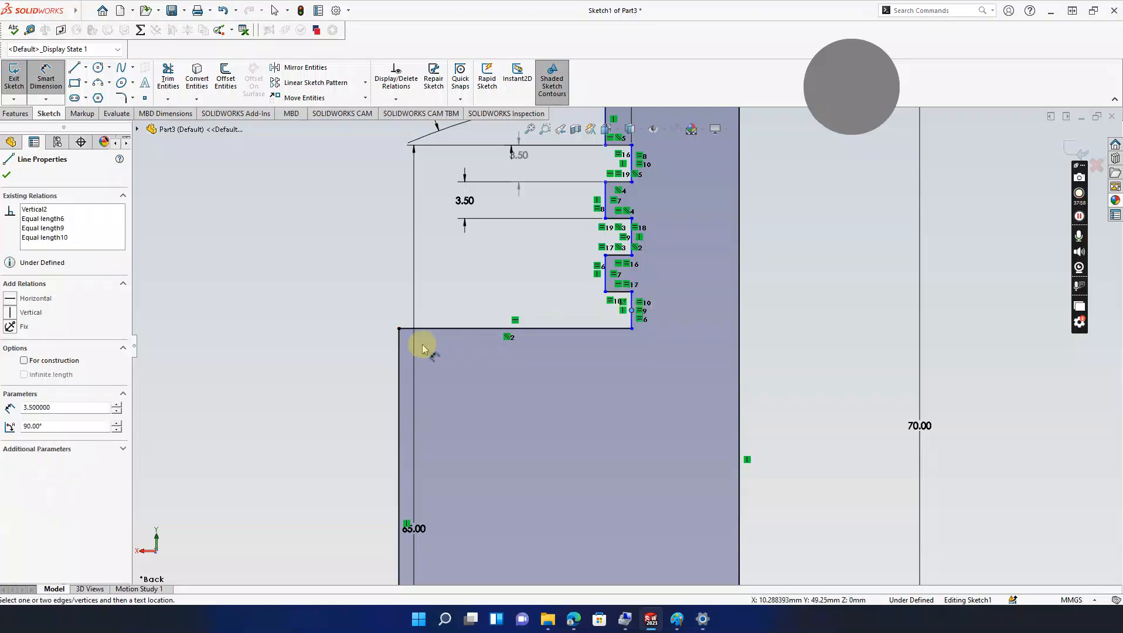
left_click(400, 348)
left_click(630, 250)
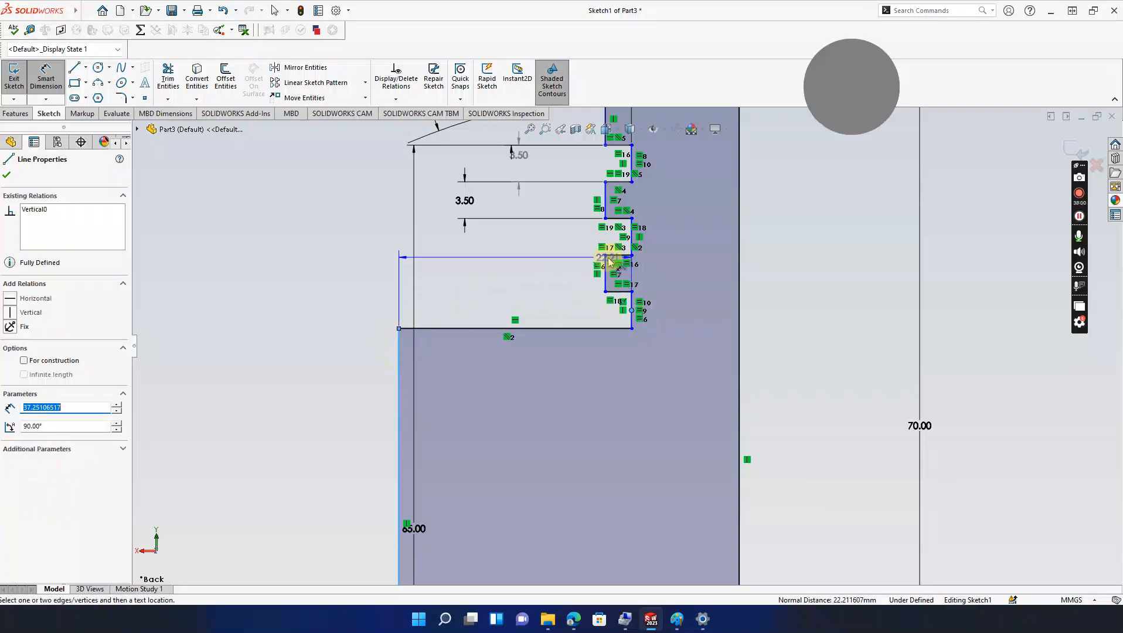
key("Escape")
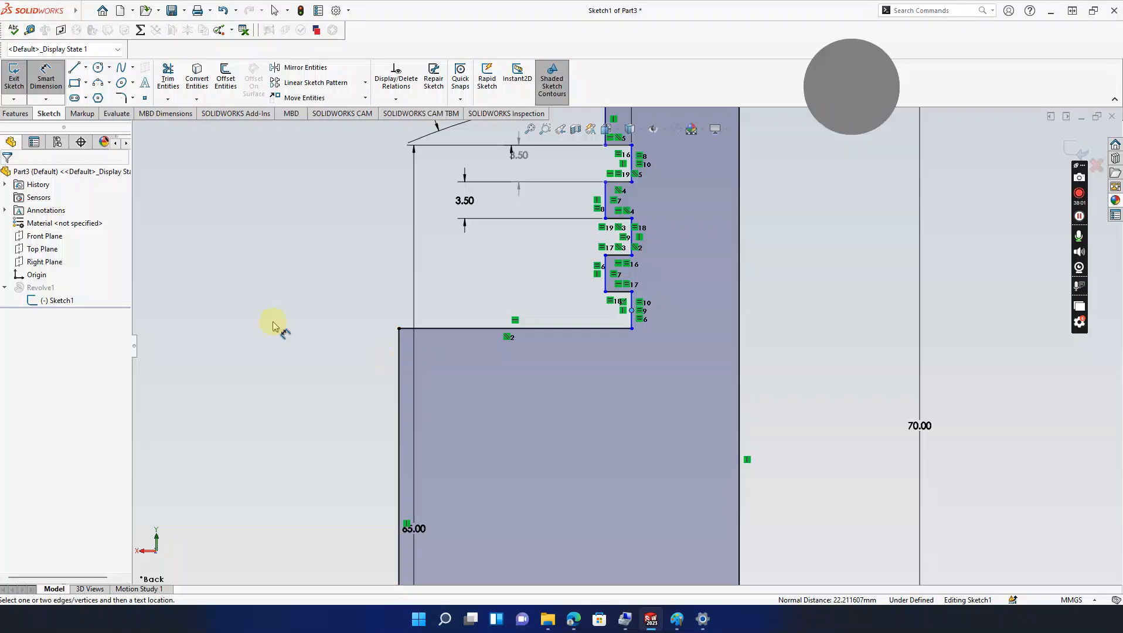
left_click(36, 75)
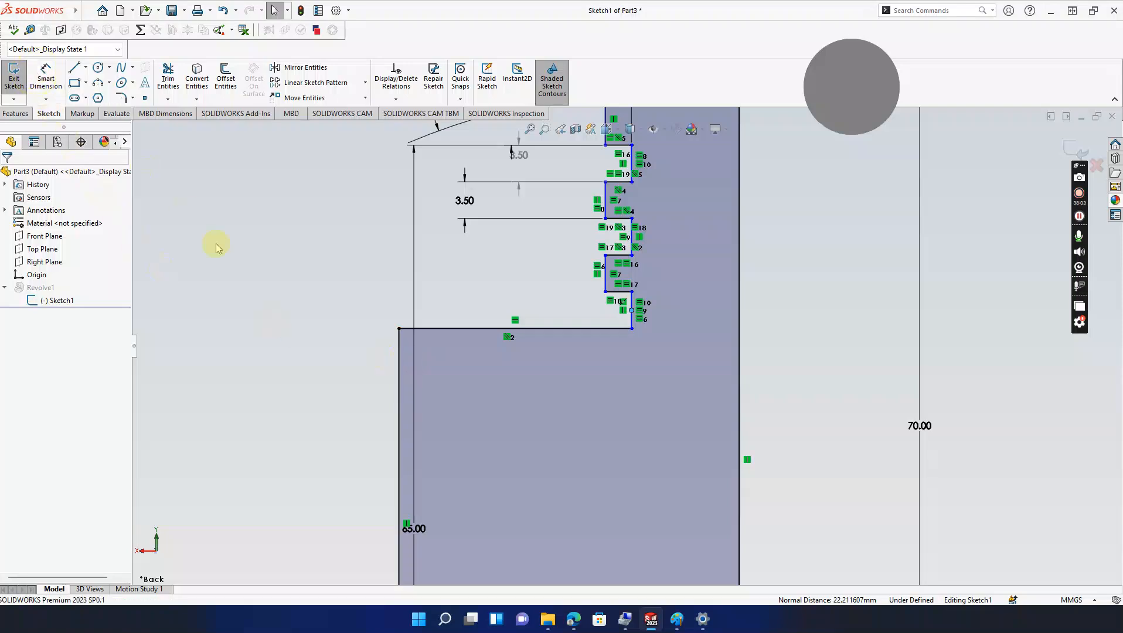
left_click(399, 389)
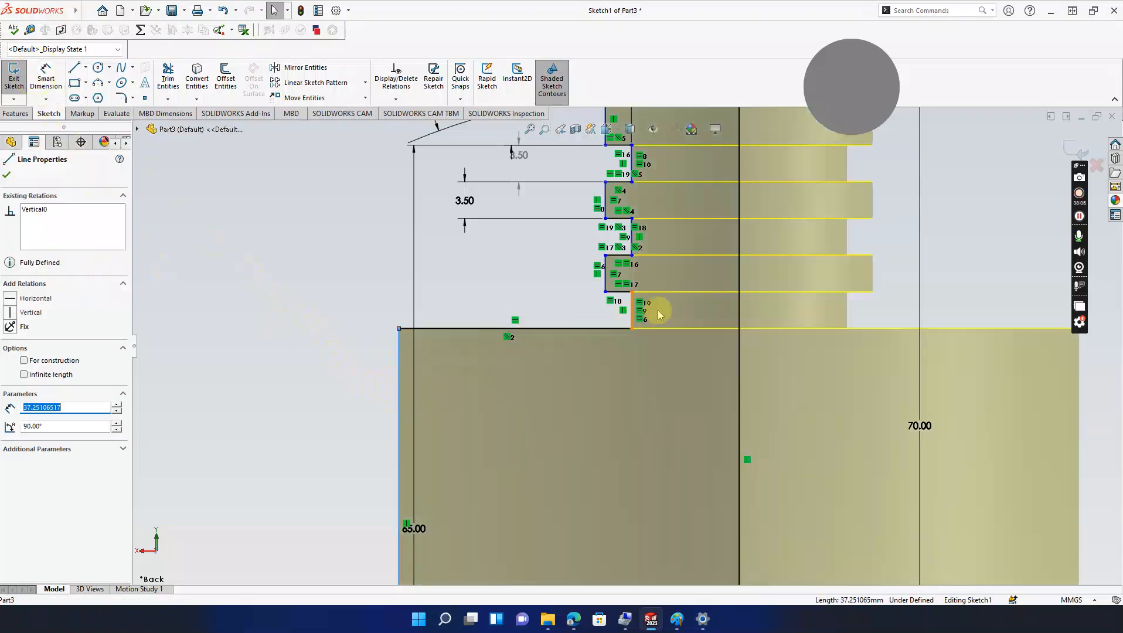
left_click(943, 276)
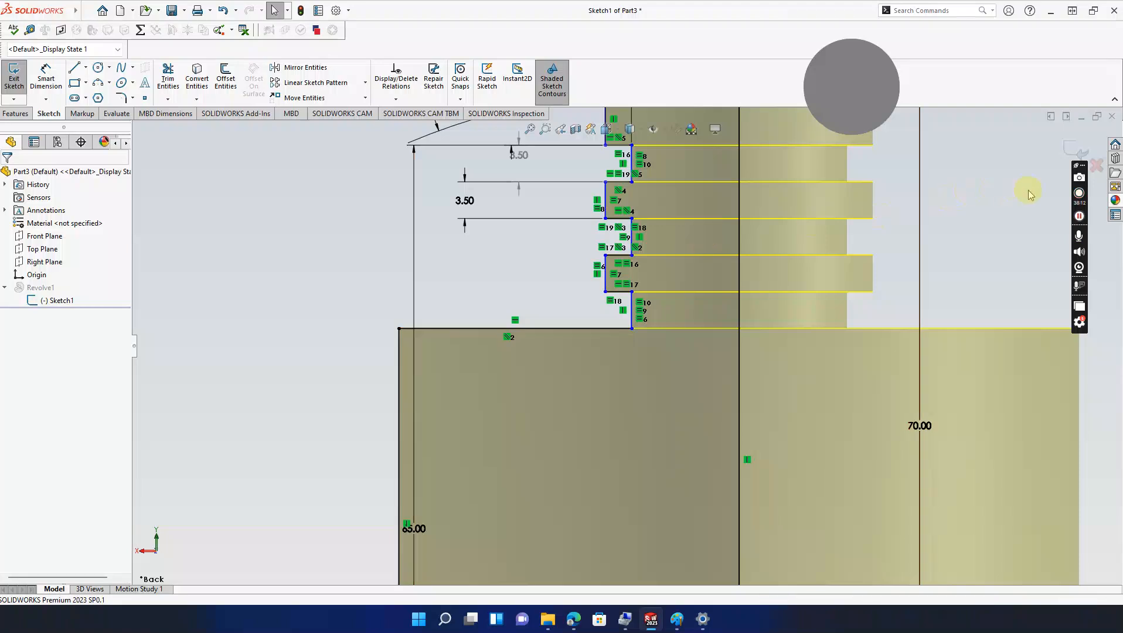
left_click(1080, 217)
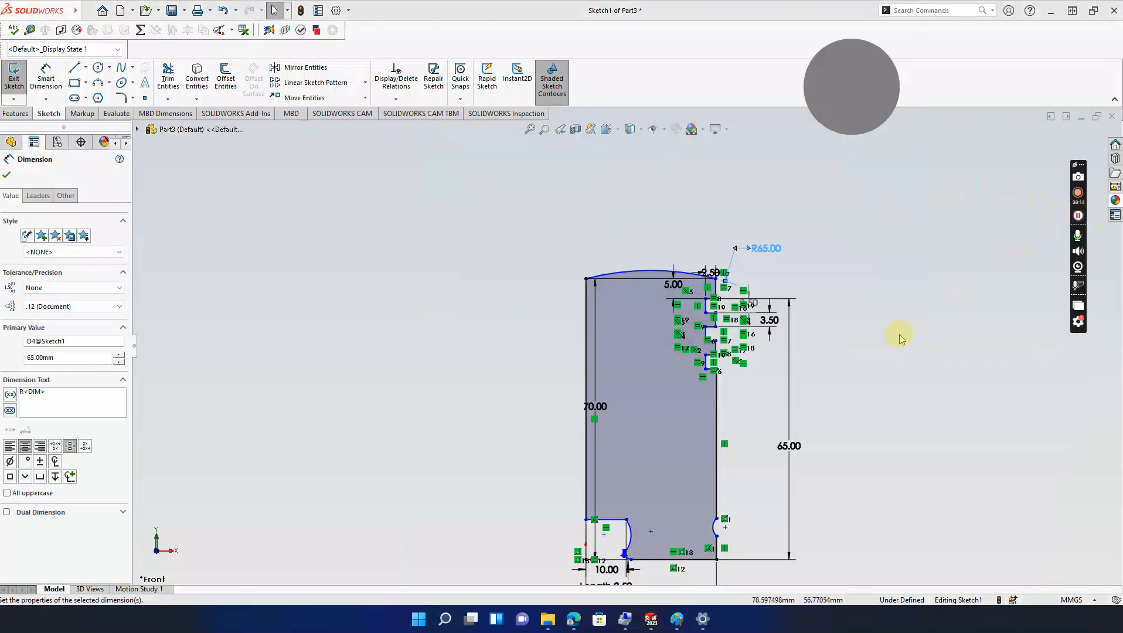
Step: Recentre the profile and check it against the piston reference drawing in Paint
mouse_move(891, 338)
middle_mouse_down("ctrl")
mouse_move(876, 249)
mouse_move(865, 269)
middle_mouse_up("ctrl")
scroll(863, 274, "down", 1)
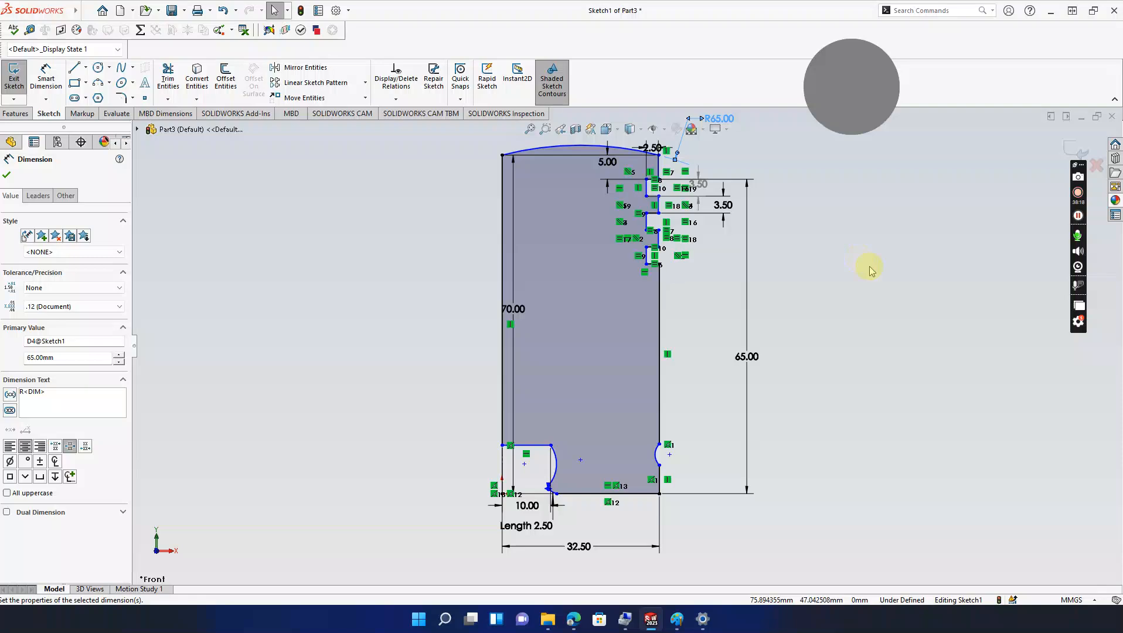
left_click(678, 621)
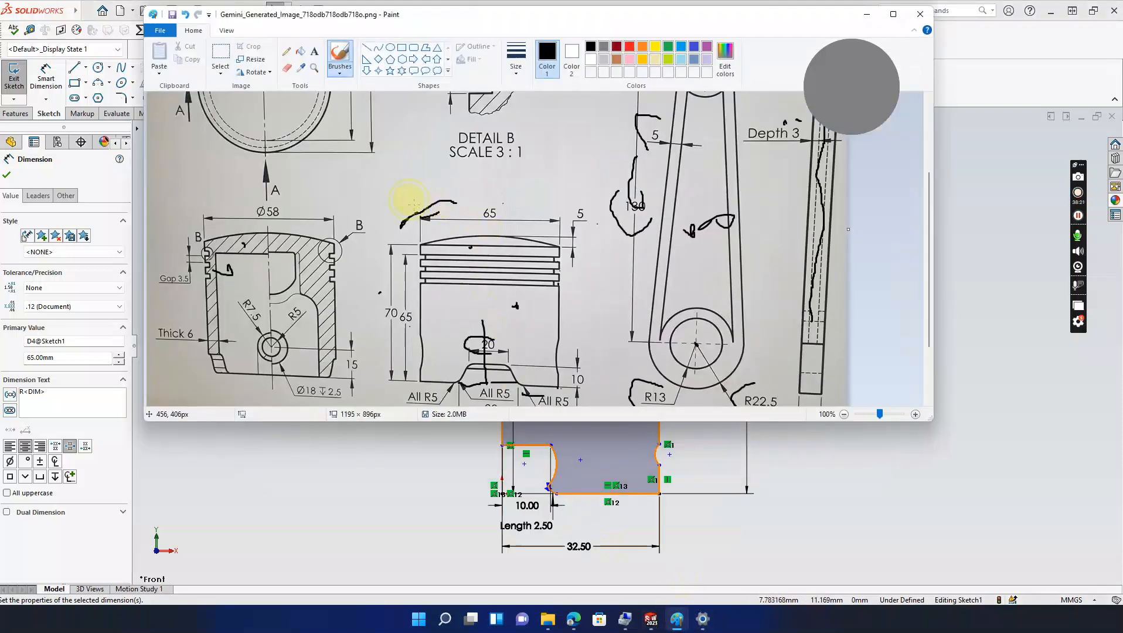
left_click(862, 13)
Step: Close the dimension settings and preview a 360° revolve of Sketch1 about Line13
middle_click_drag(556, 466, 558, 423, "ctrl")
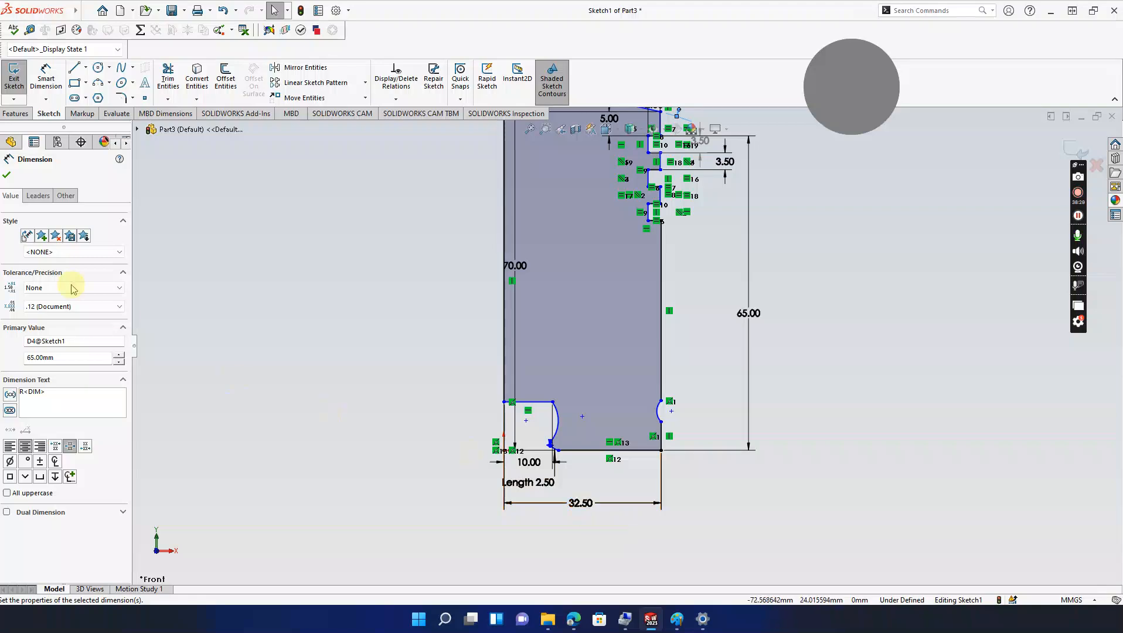
left_click(7, 176)
mouse_move(566, 297)
middle_mouse_down("ctrl")
mouse_move(581, 388)
mouse_move(587, 349)
middle_mouse_up("ctrl")
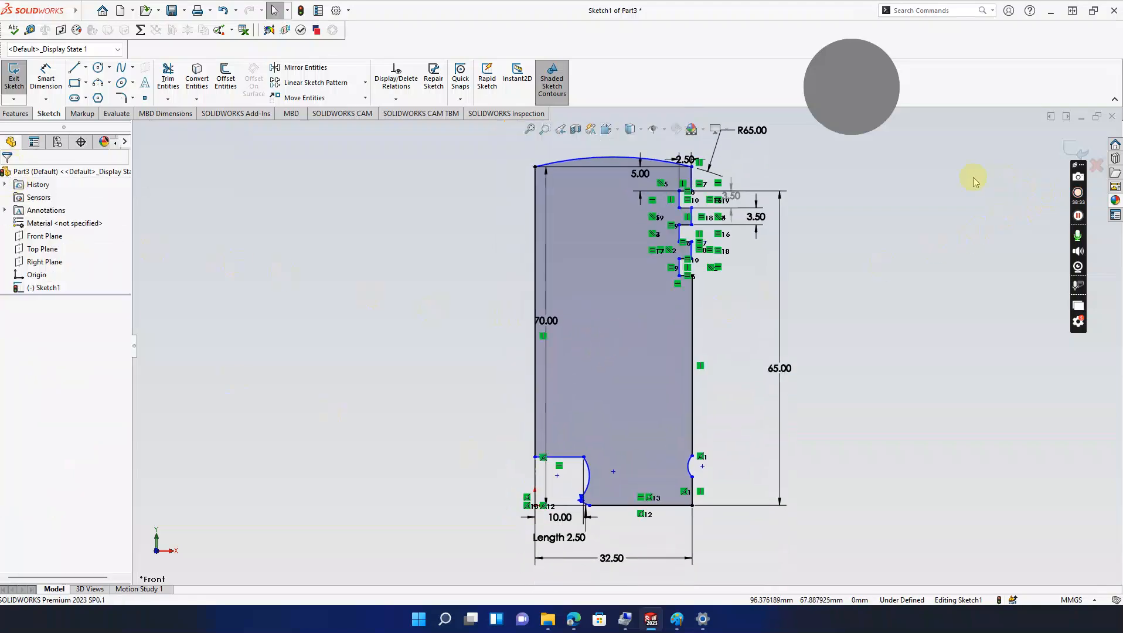
left_click(29, 115)
left_click(54, 82)
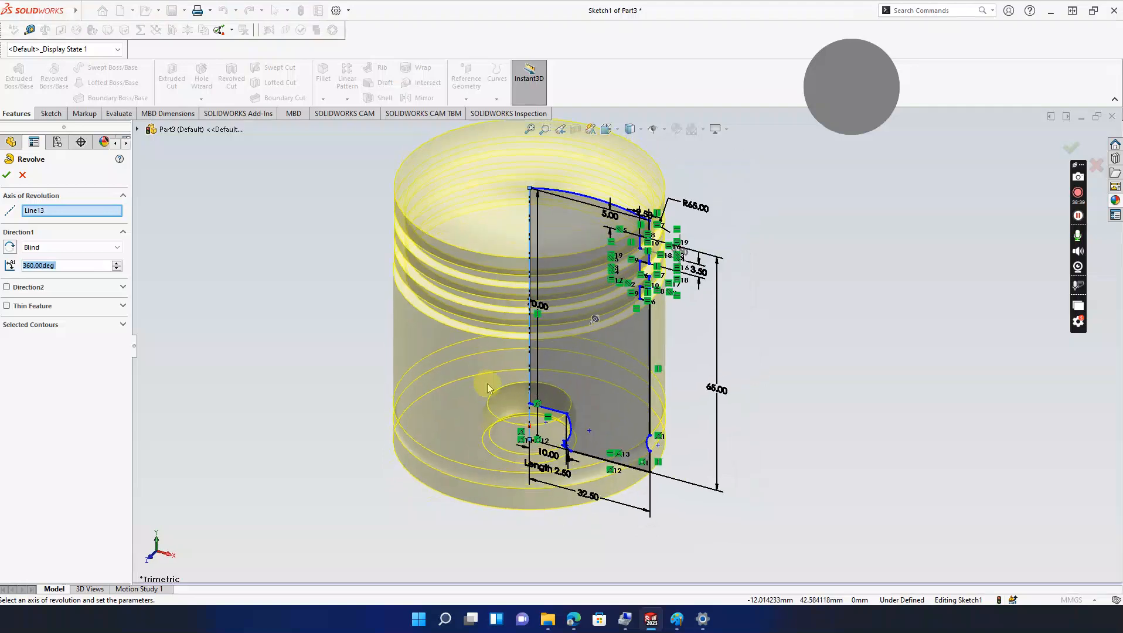
Step: Cancel the revolve preview and compare the flat sketch against the Paint piston drawing
mouse_move(427, 519)
middle_mouse_down()
mouse_move(409, 454)
mouse_move(428, 499)
mouse_move(438, 364)
mouse_move(440, 375)
middle_mouse_up()
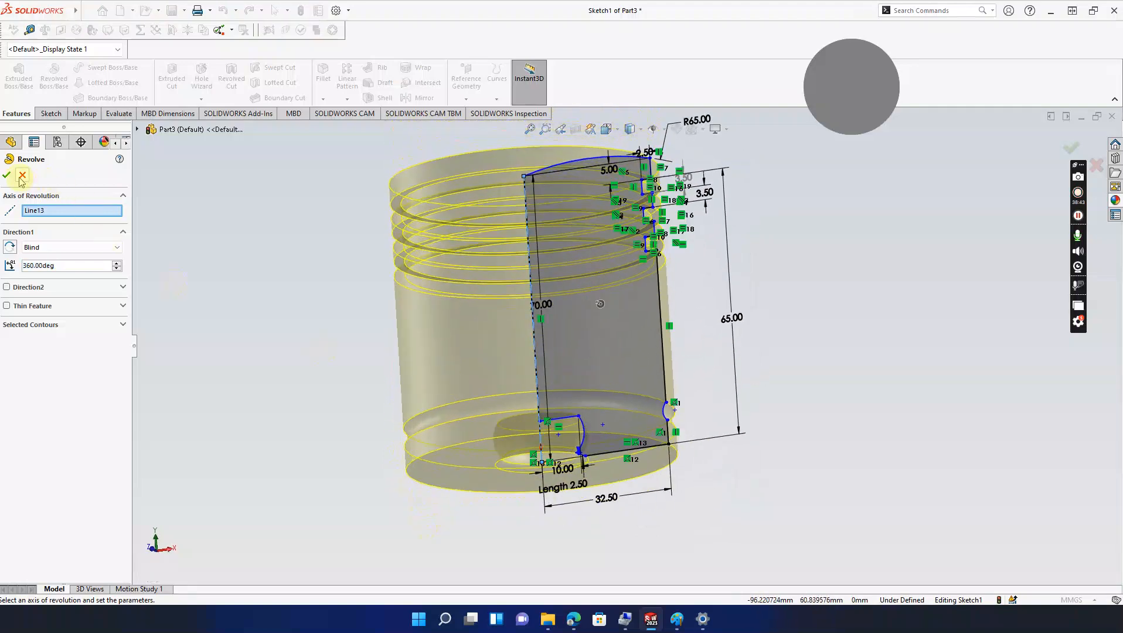
left_click(22, 176)
mouse_move(539, 458)
middle_mouse_down("ctrl")
mouse_move(515, 478)
mouse_move(509, 464)
middle_mouse_up("ctrl")
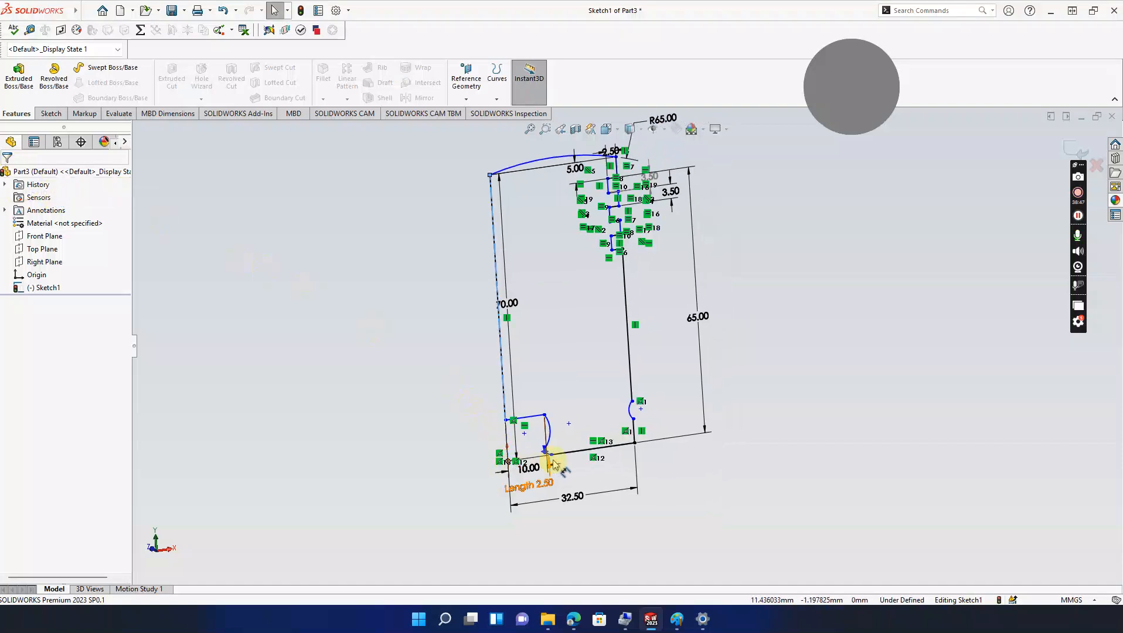
left_click(677, 619)
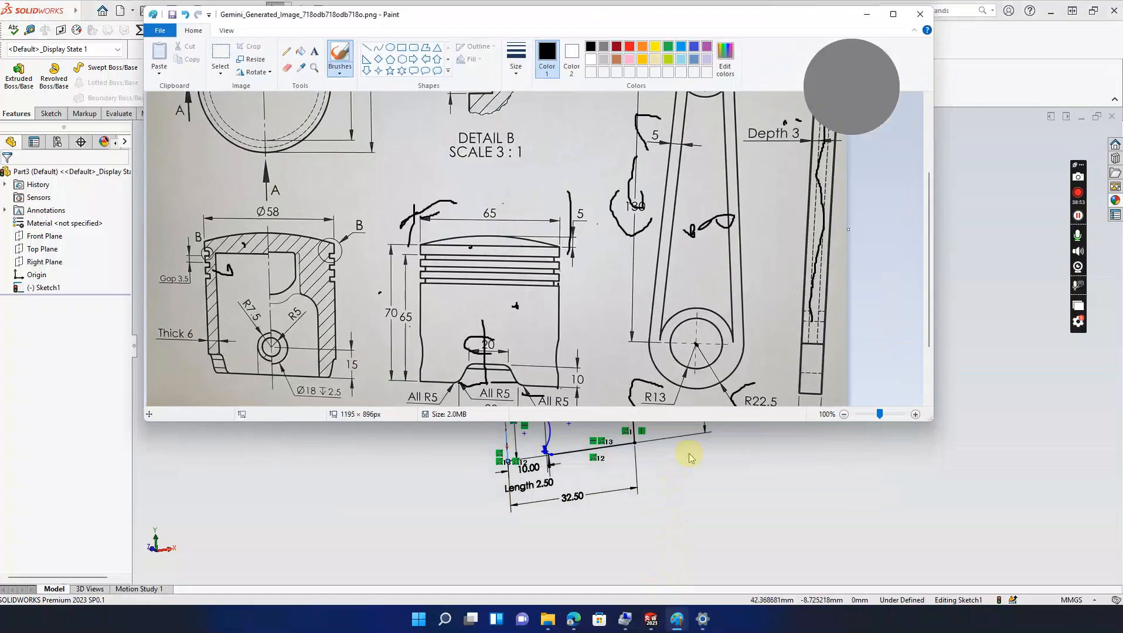
left_click(869, 18)
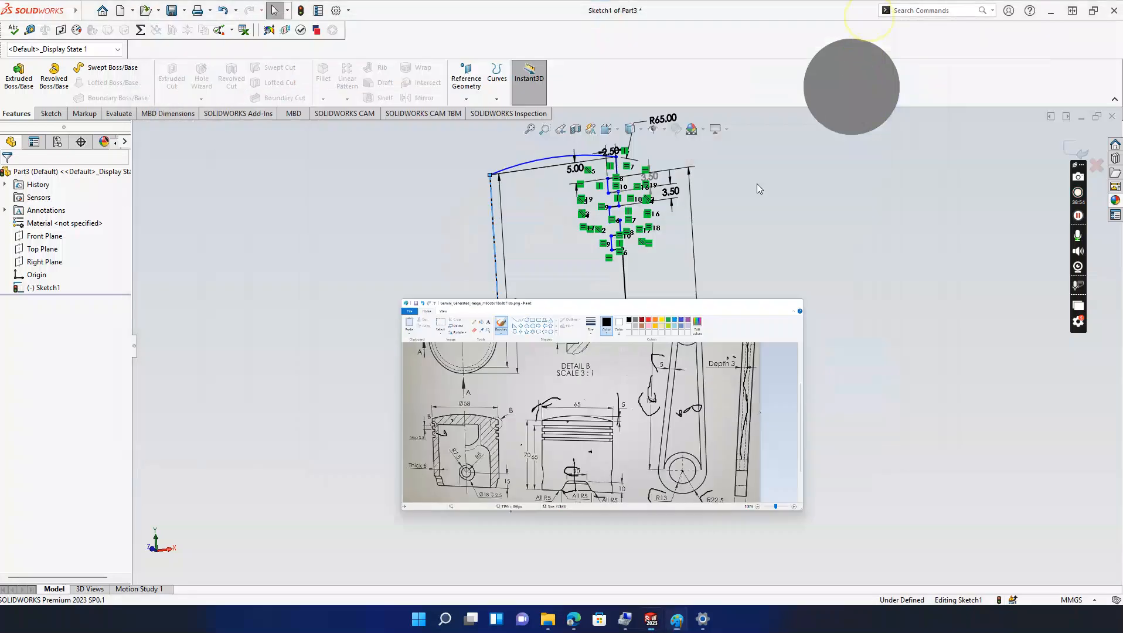
Step: Pull the lower arc's end onto the bottom line and make it tangent to the short horizontal line
middle_click_drag(521, 471, 537, 528)
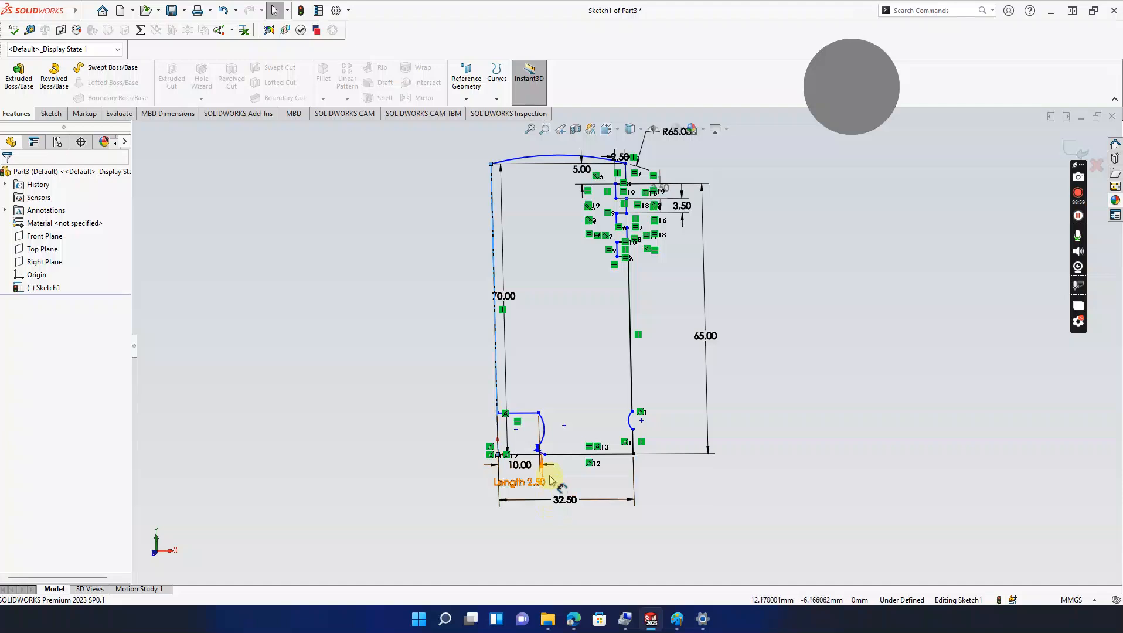
left_click_drag(538, 450, 579, 459)
scroll(520, 411, "down", 3)
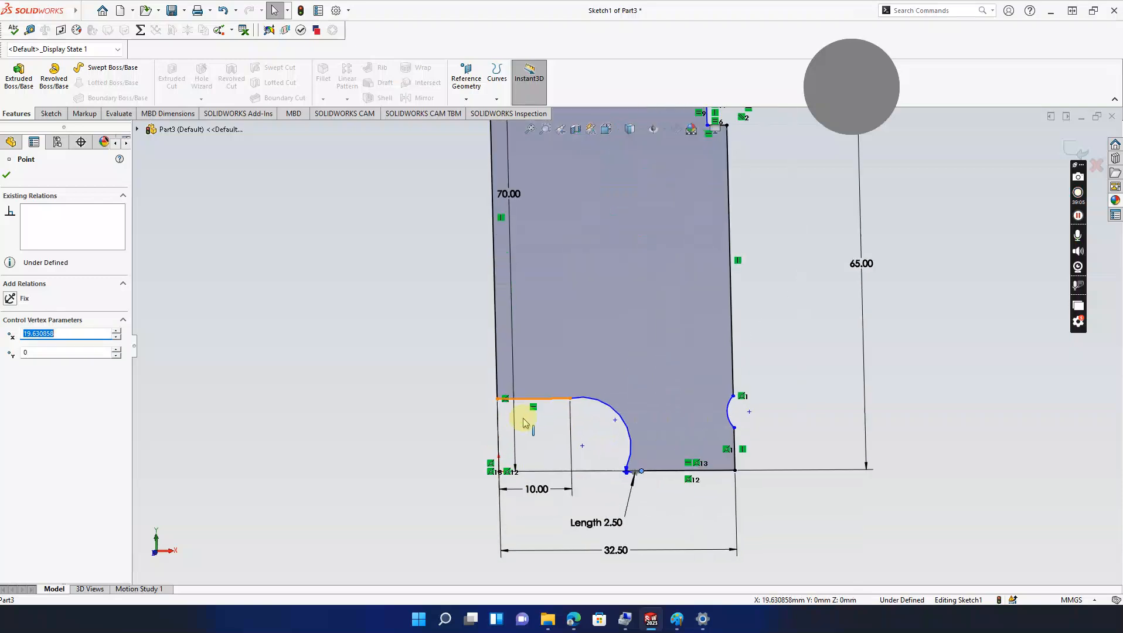
left_click(523, 423)
left_click(543, 400)
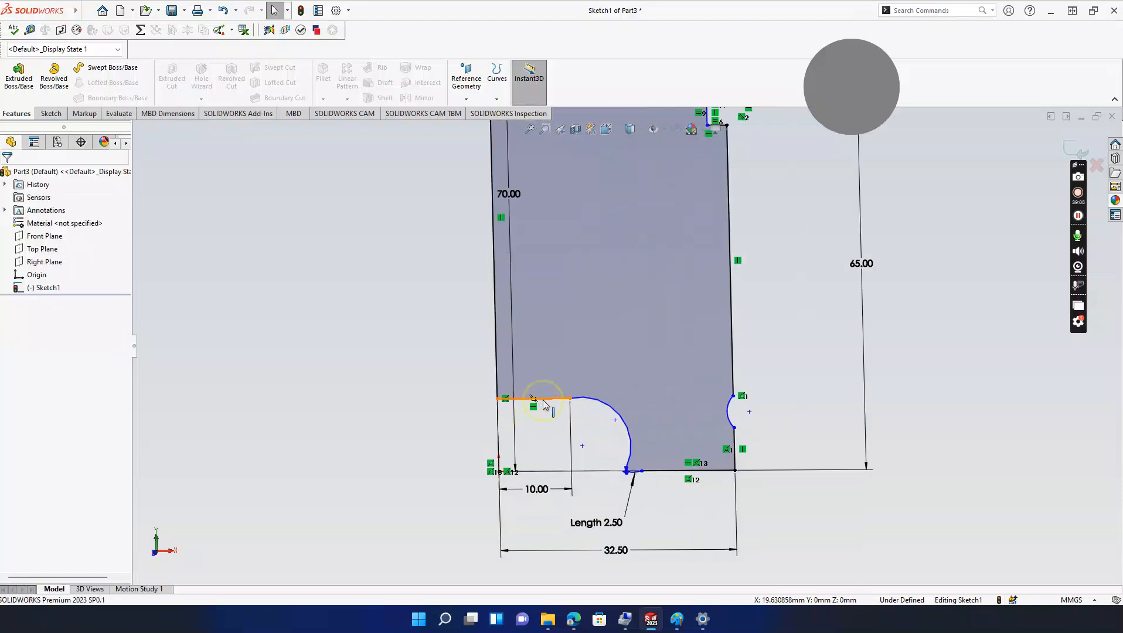
left_click(584, 400, "ctrl")
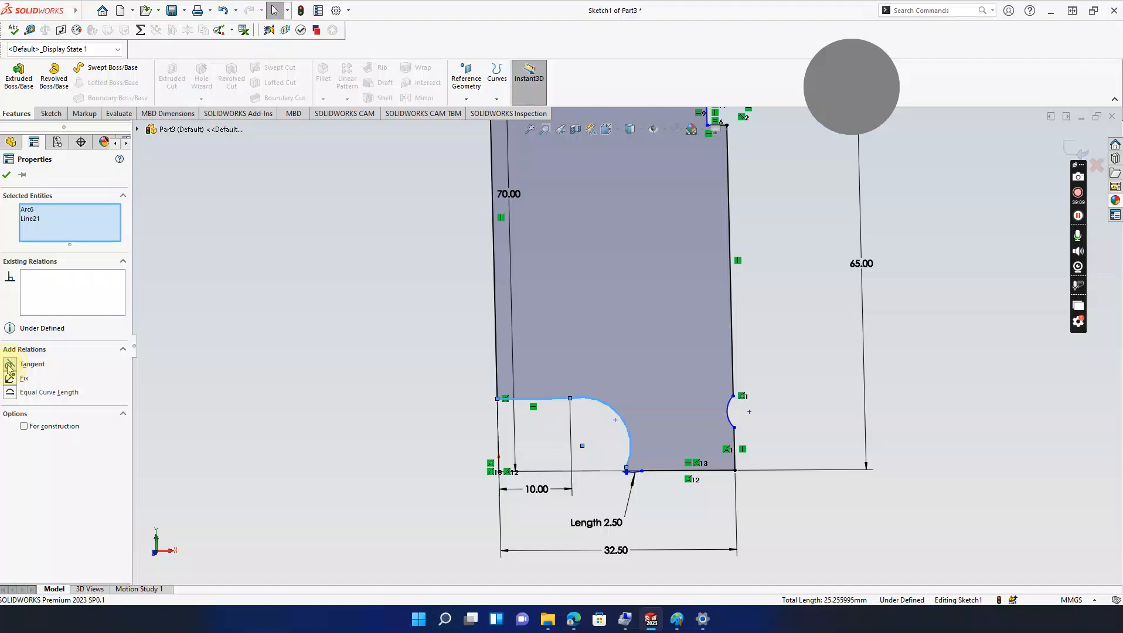
left_click(10, 366)
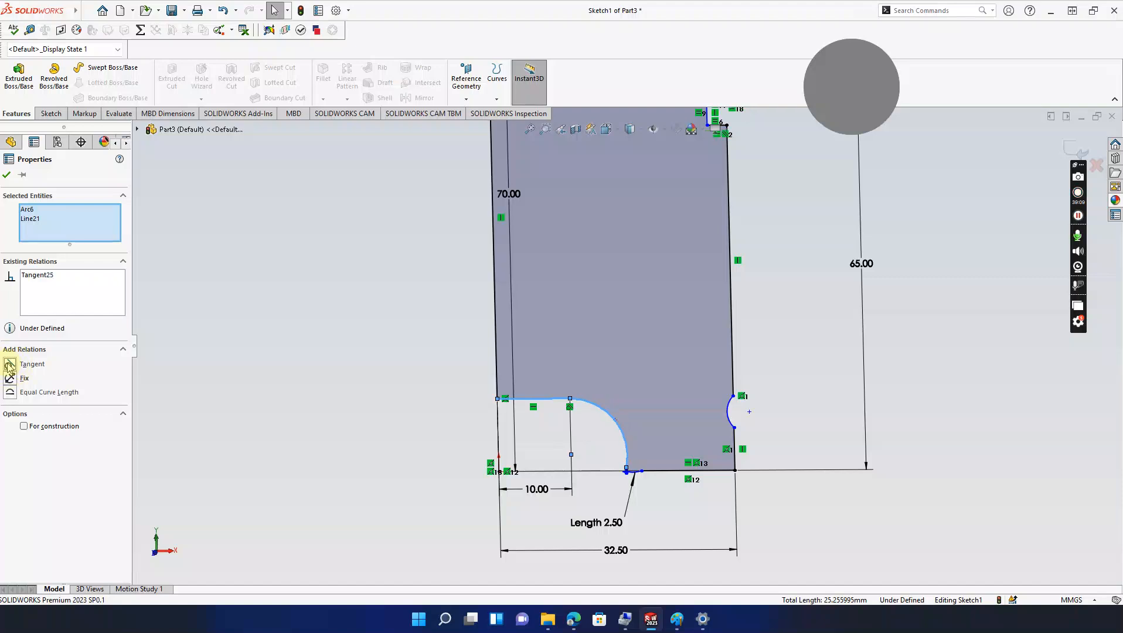
left_click(6, 176)
Step: Slide the curve's bottom endpoint right along the bottom line and refit the whole profile
scroll(594, 466, "down", 5)
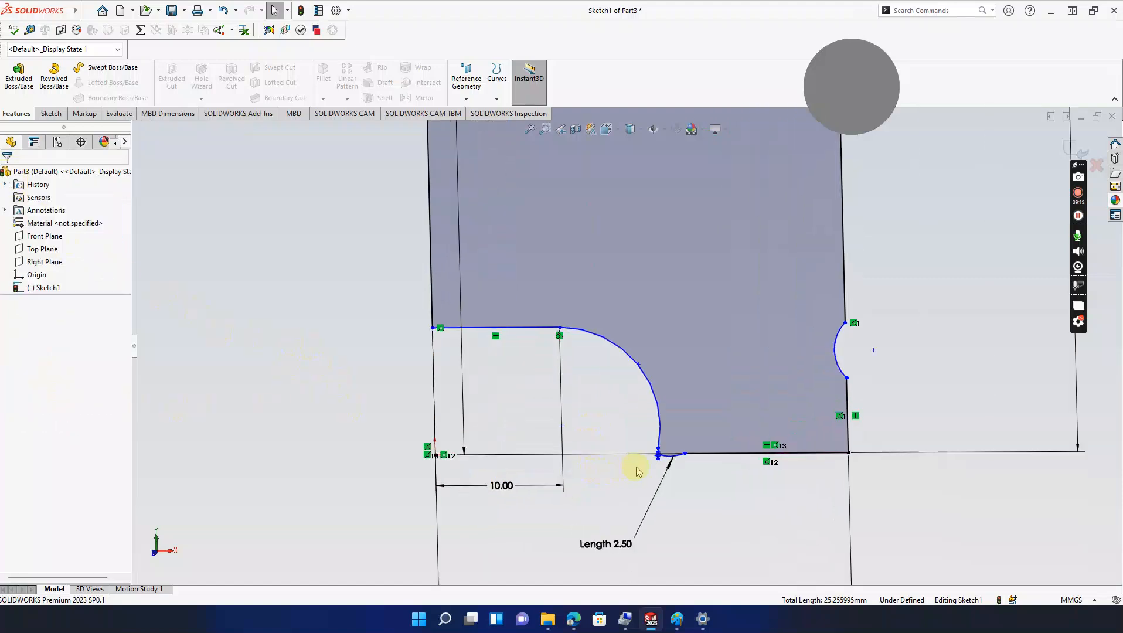
left_click_drag(667, 427, 679, 400)
left_click(702, 433)
left_click_drag(714, 435, 714, 434)
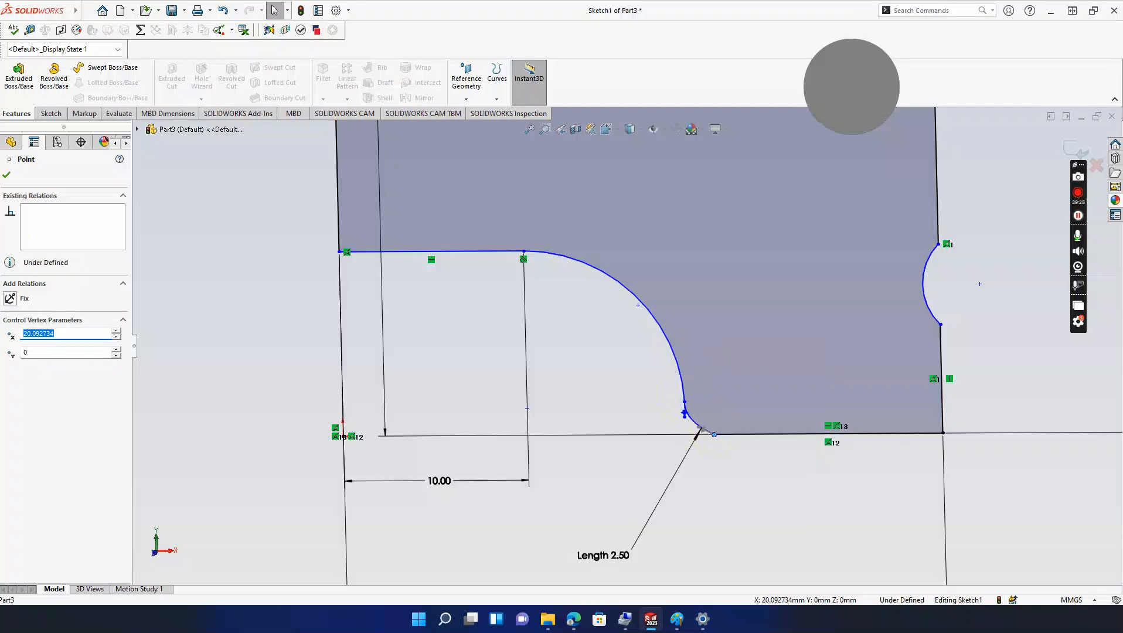
left_click(8, 174)
scroll(809, 364, "up", 4)
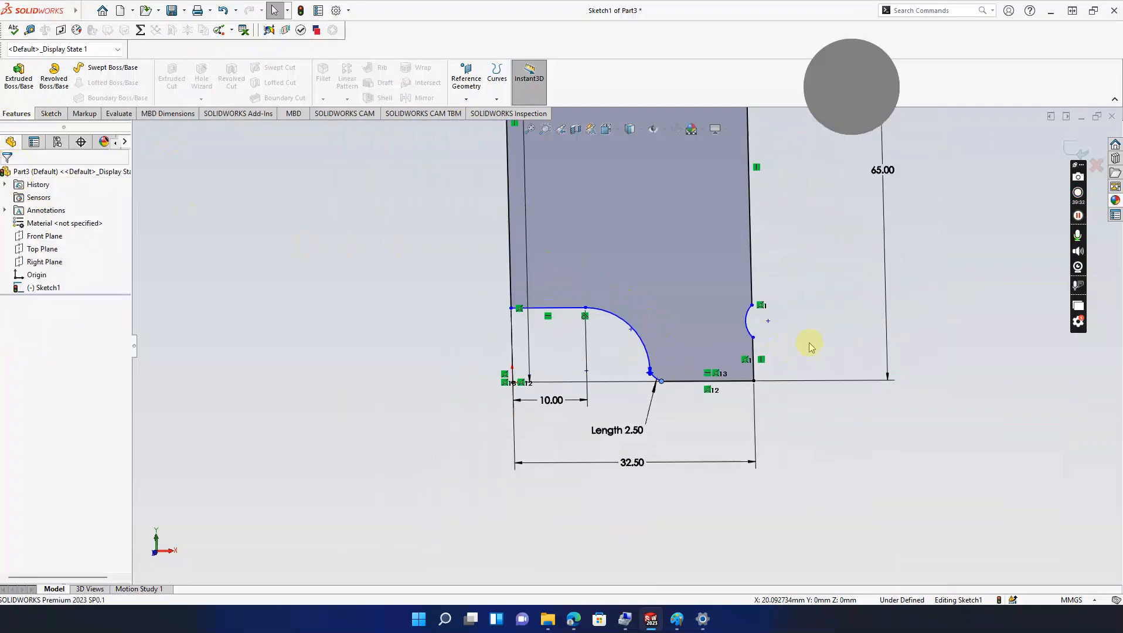
scroll(809, 346, "up", 5)
middle_click_drag(772, 271, 843, 427, "ctrl")
left_click(54, 76)
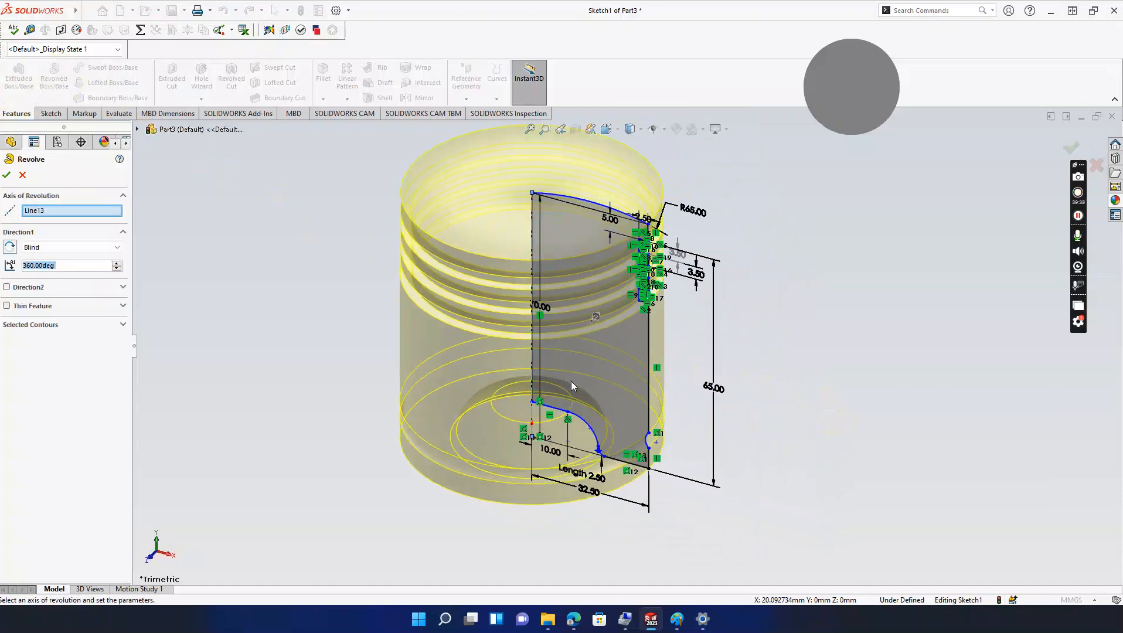
middle_click_drag(590, 519, 578, 319)
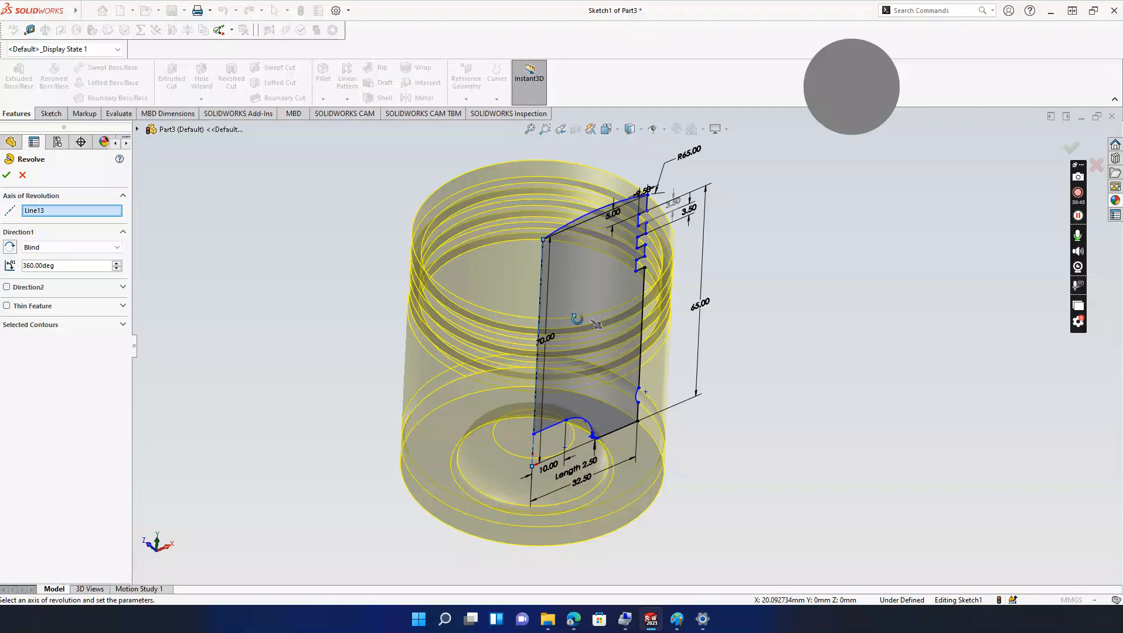
left_click(23, 176)
scroll(586, 469, "up", 2)
mouse_move(590, 458)
middle_mouse_down()
mouse_move(577, 358)
mouse_move(652, 489)
middle_mouse_up()
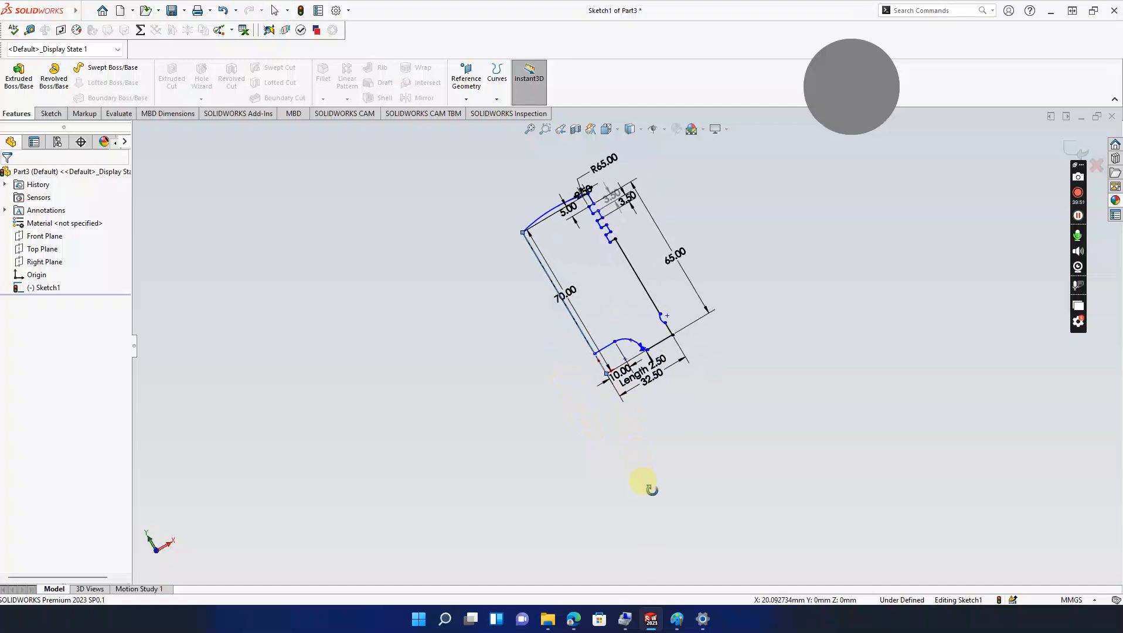
scroll(645, 350, "down", 10)
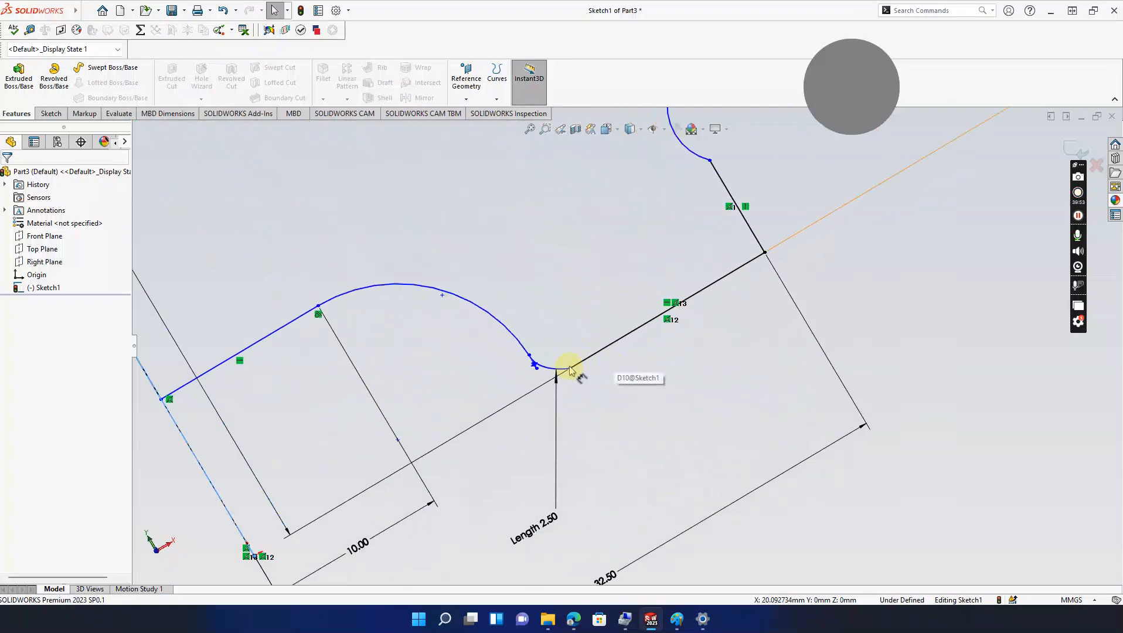
Step: Reshape the small curve by adjusting its baseline endpoint and control point
mouse_move(571, 370)
left_mouse_down()
mouse_move(621, 326)
mouse_move(597, 341)
left_mouse_up()
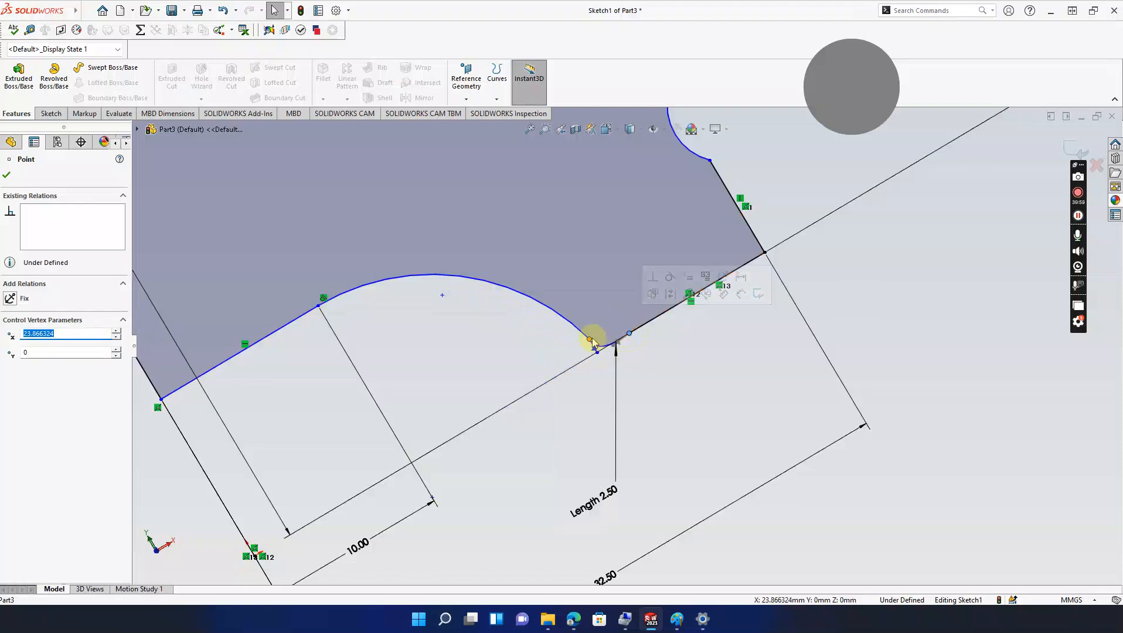
left_click(590, 339)
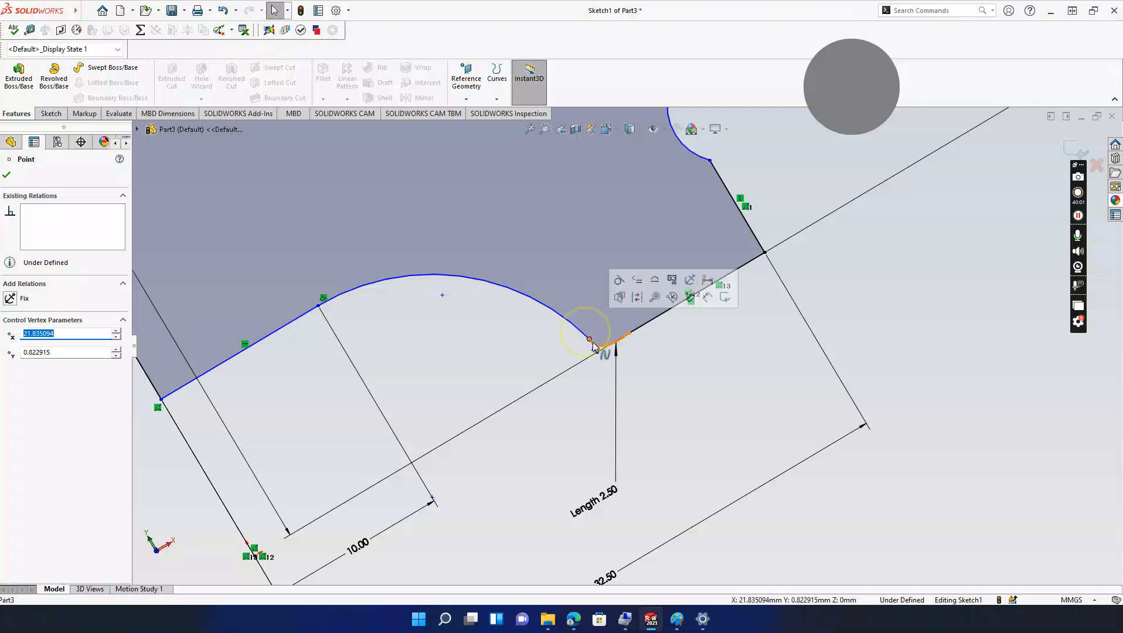
left_click(587, 340)
left_click_drag(585, 338, 635, 329)
left_click(618, 340)
left_click(603, 332)
left_click(623, 337)
left_click(627, 334)
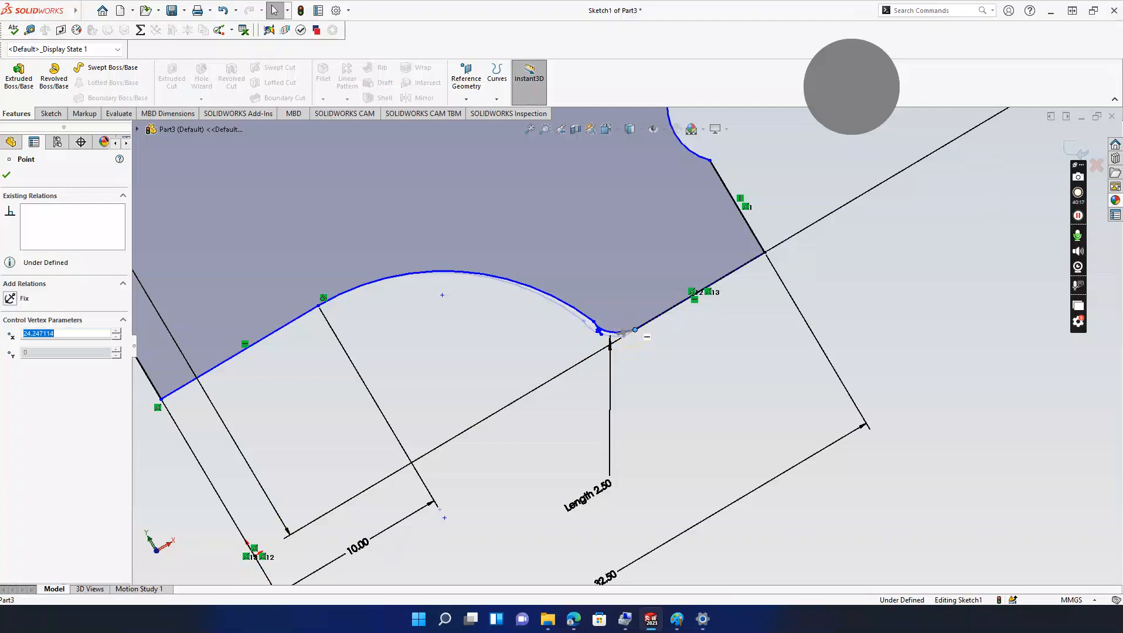
Step: Make the large arc Arc6 tangent to Spline2, then view the sketch Normal To
left_click(593, 324)
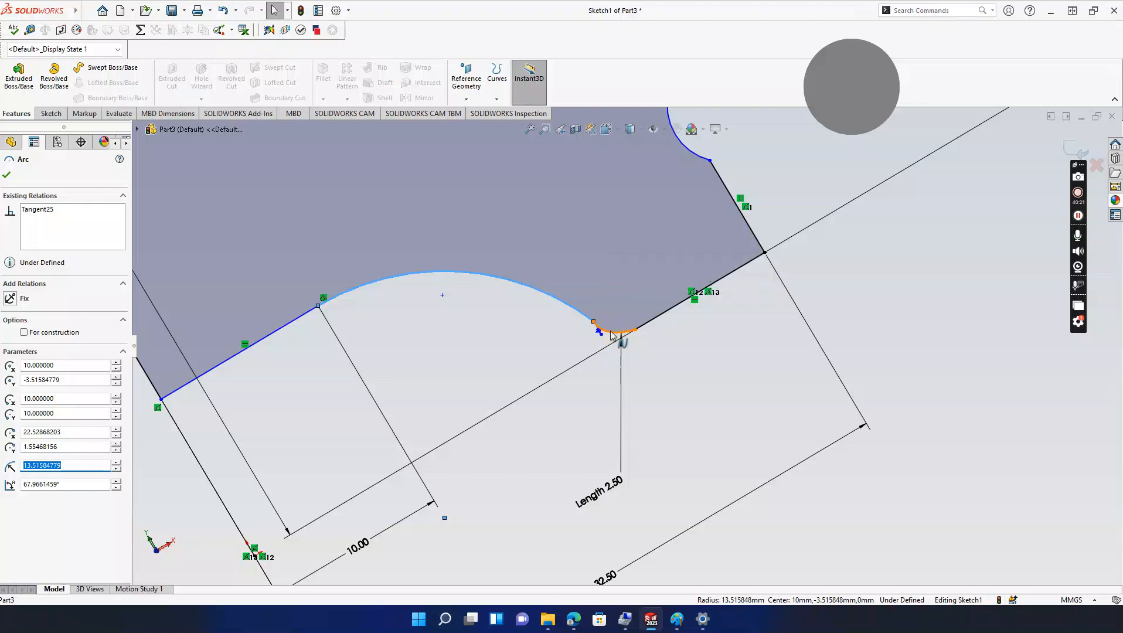
key("Escape")
left_click(586, 320)
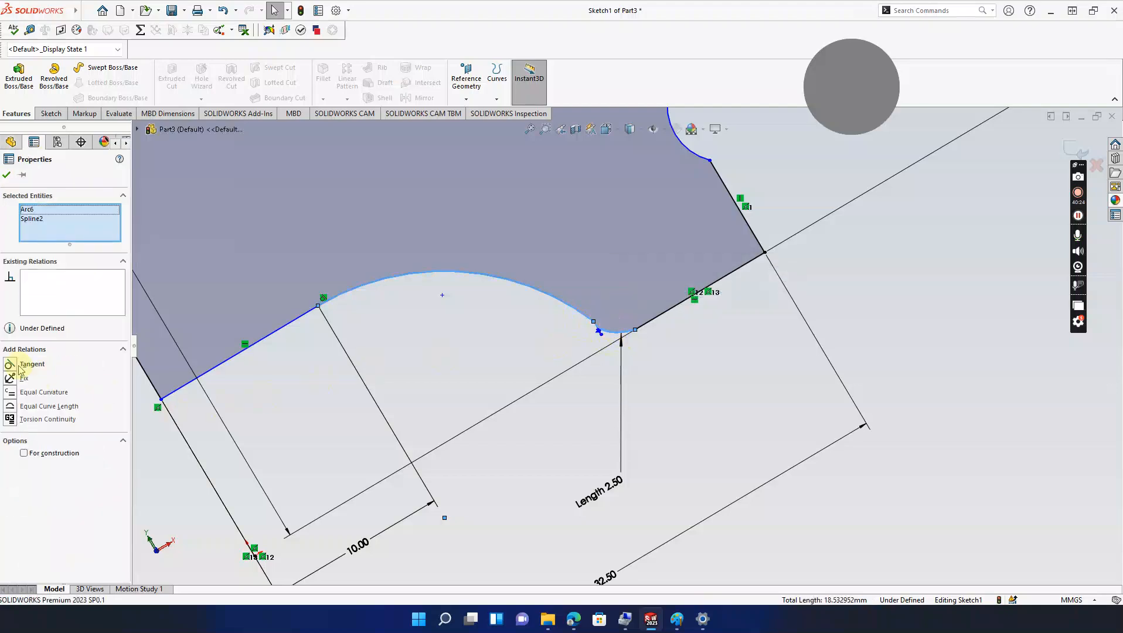
left_click(10, 364)
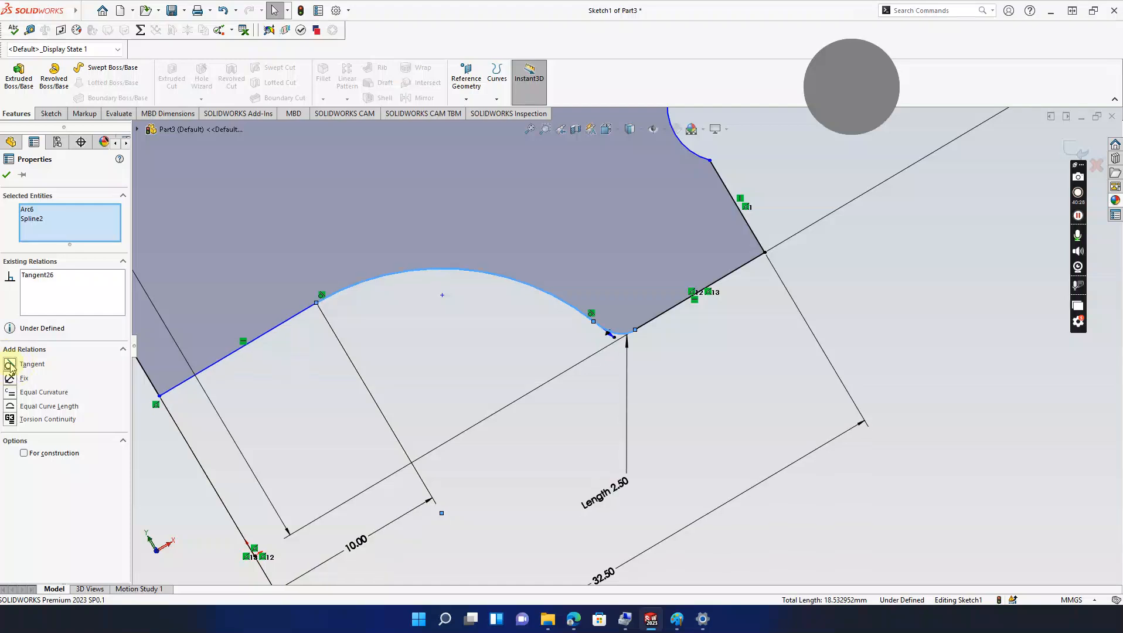
left_click(497, 390)
scroll(546, 369, "up", 6)
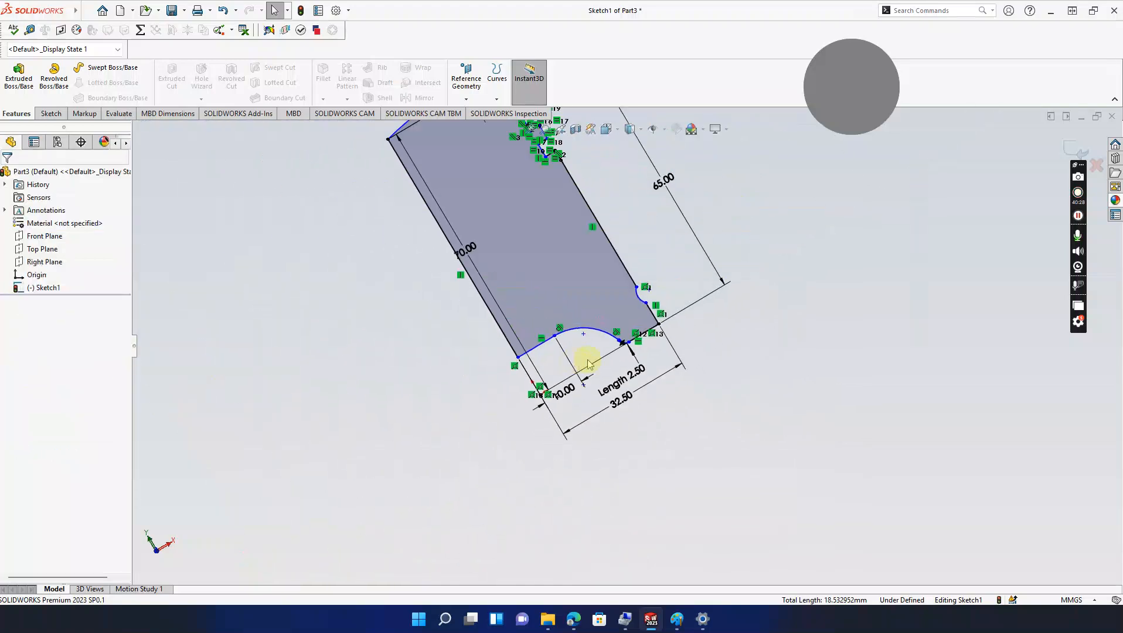
left_click(613, 129)
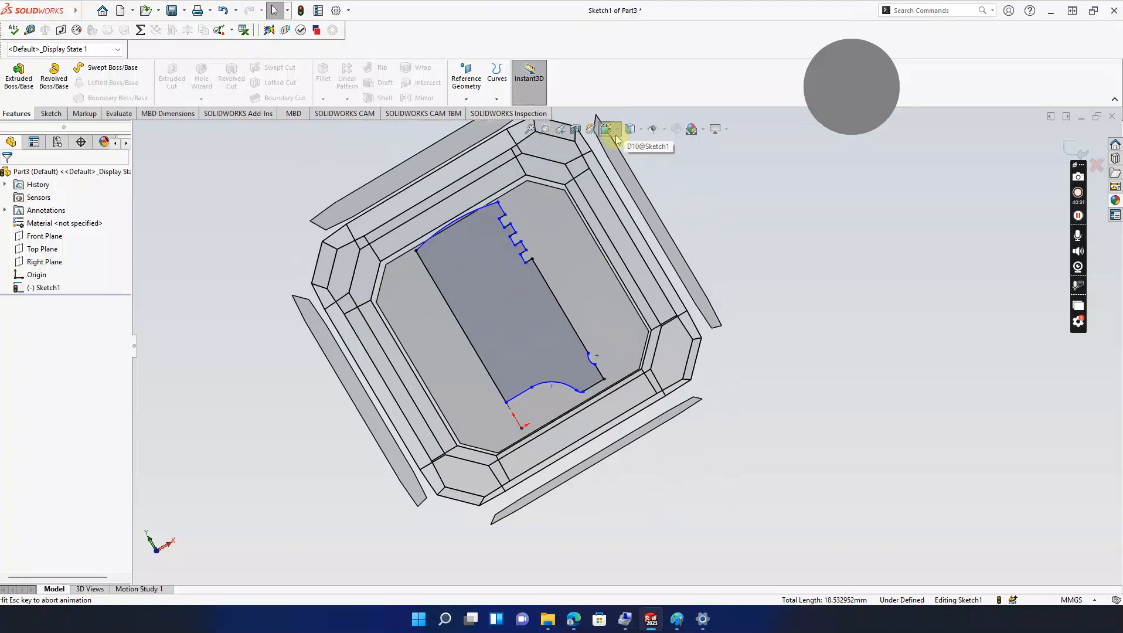
left_click(673, 192)
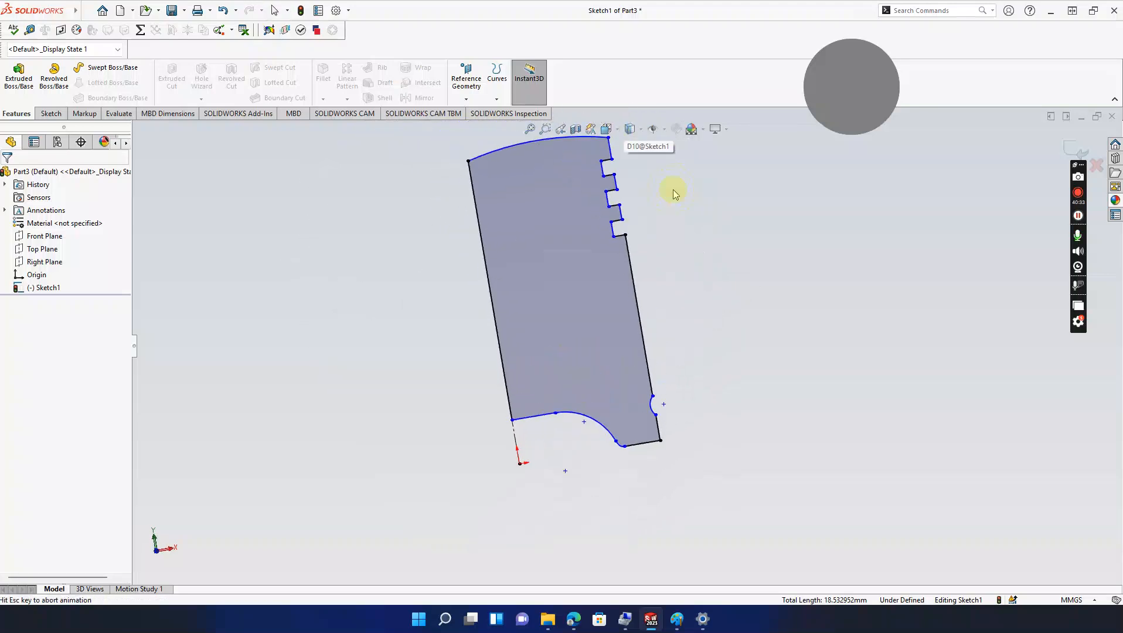
Step: Revolve the profile 360° about Line13 into Revolve2 and orbit to view its bottom face
left_click(54, 85)
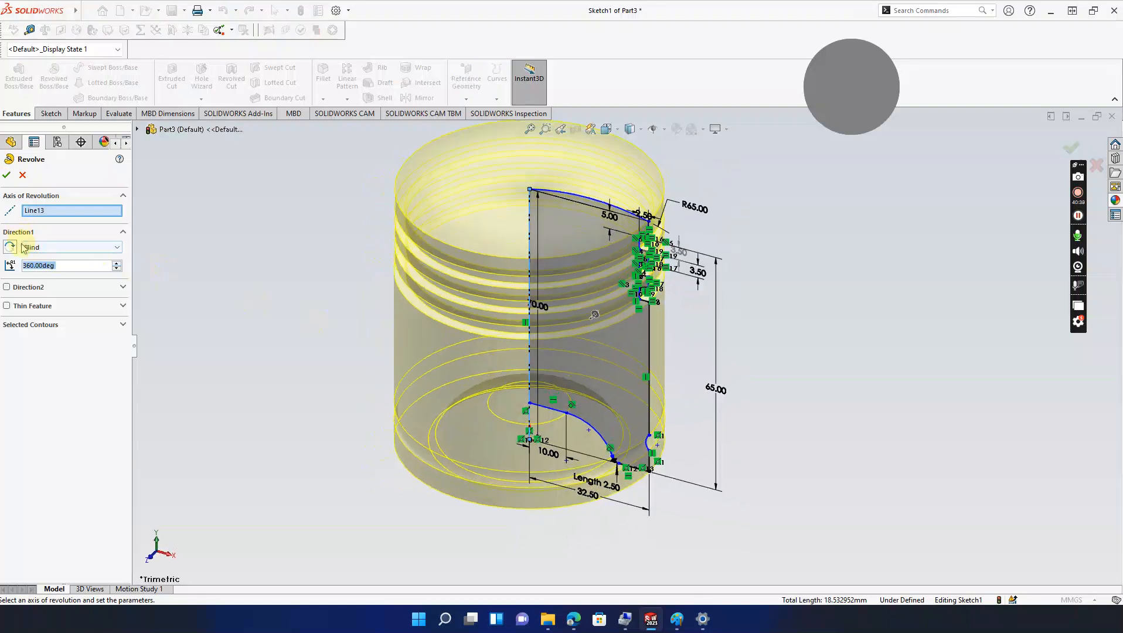
left_click(7, 174)
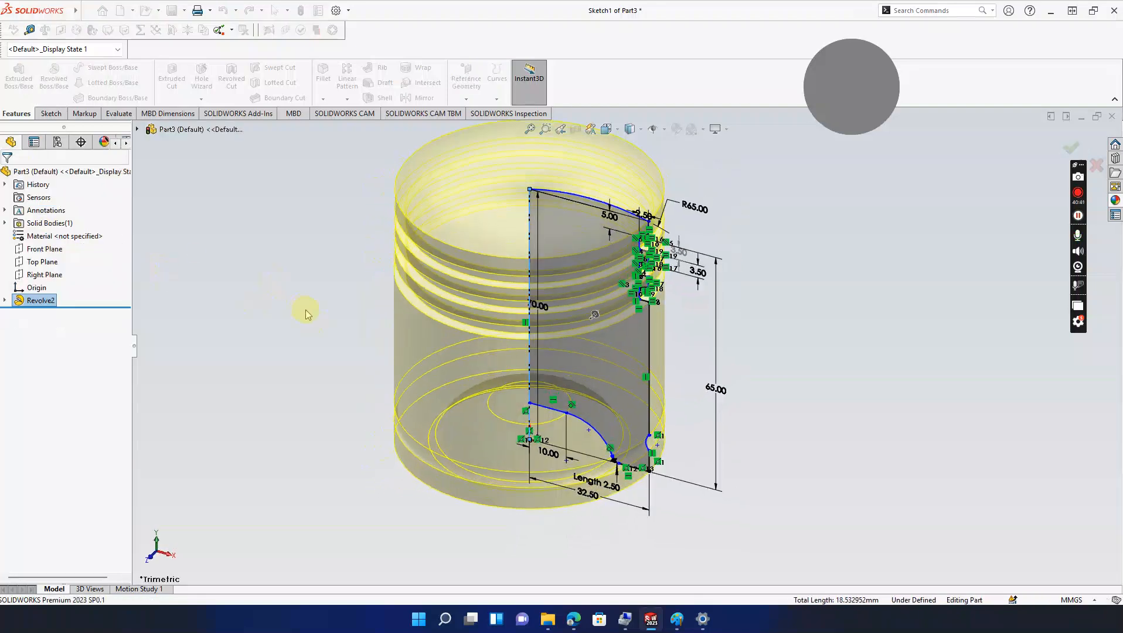
middle_click_drag(314, 346, 391, 230)
middle_click_drag(390, 392, 648, 337)
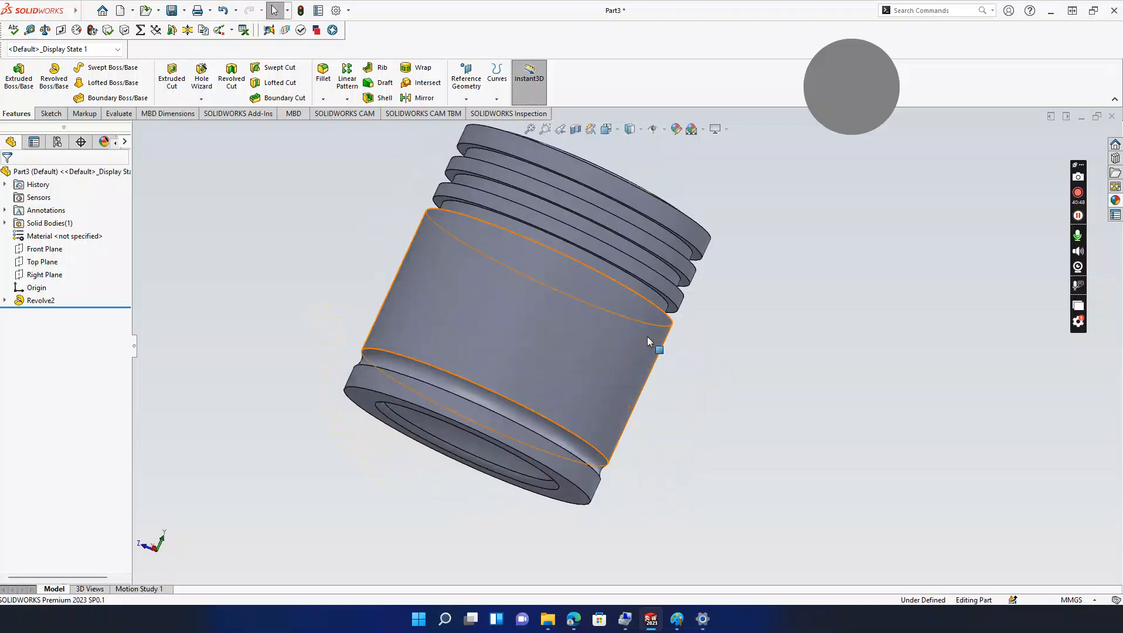
Step: Save the part as piston.SLDPRT in Downloads
key("ctrl+s")
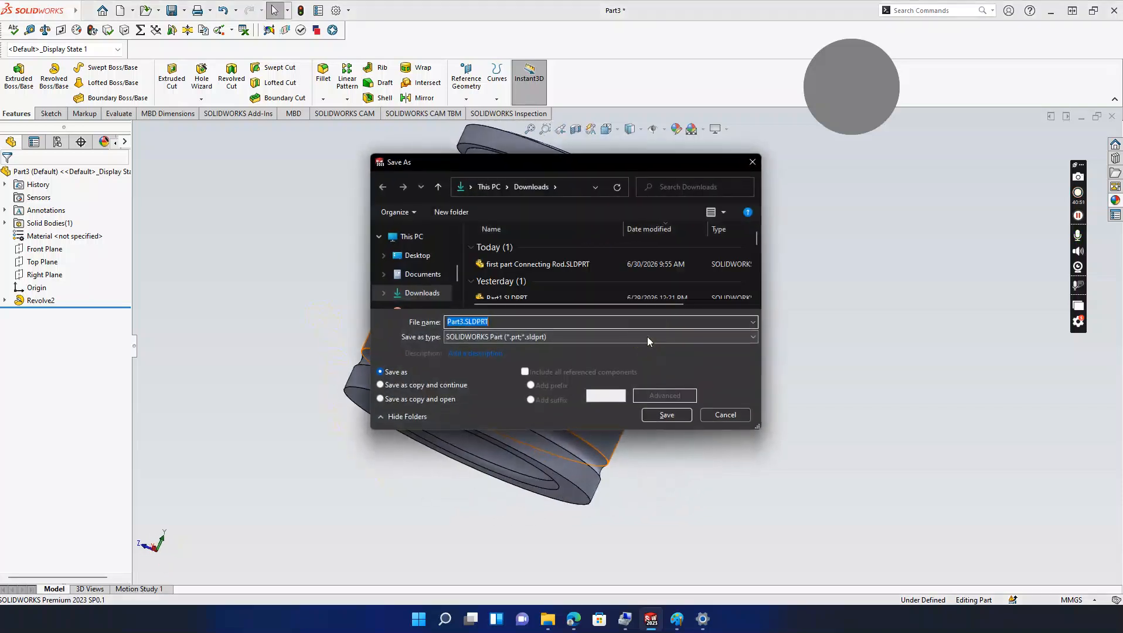
type("psit")
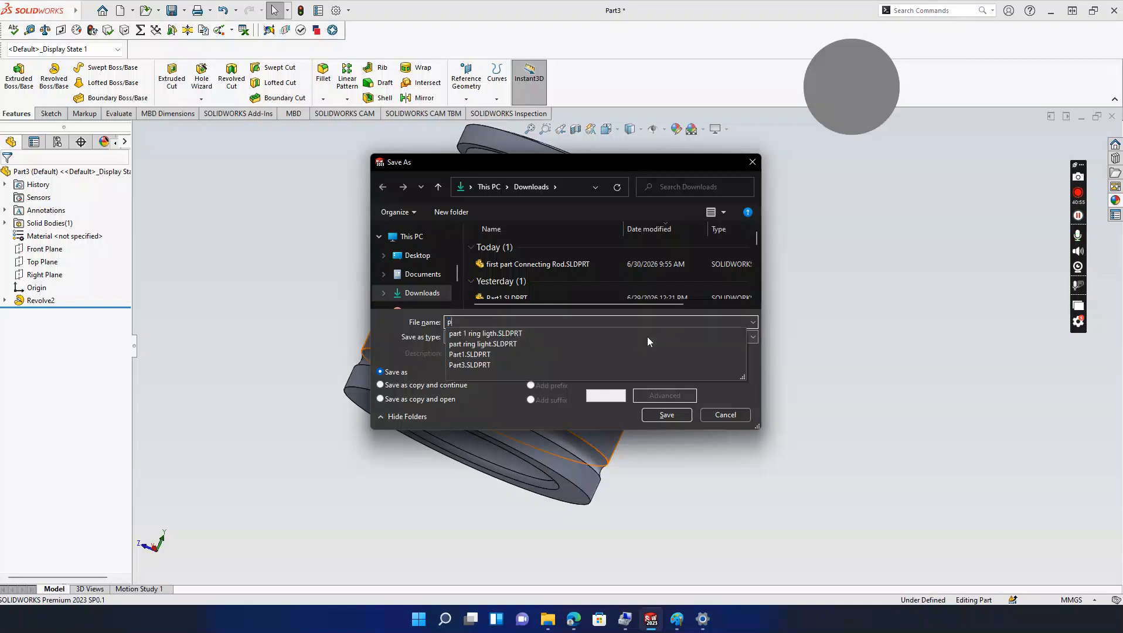
type("on")
key("Return")
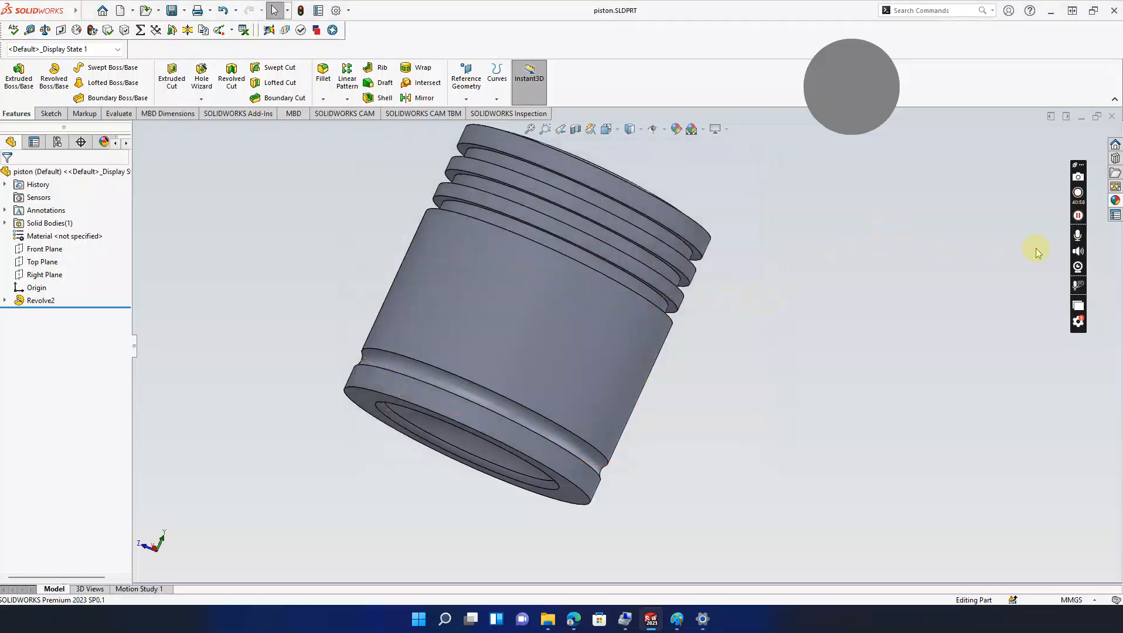
left_click(1078, 218)
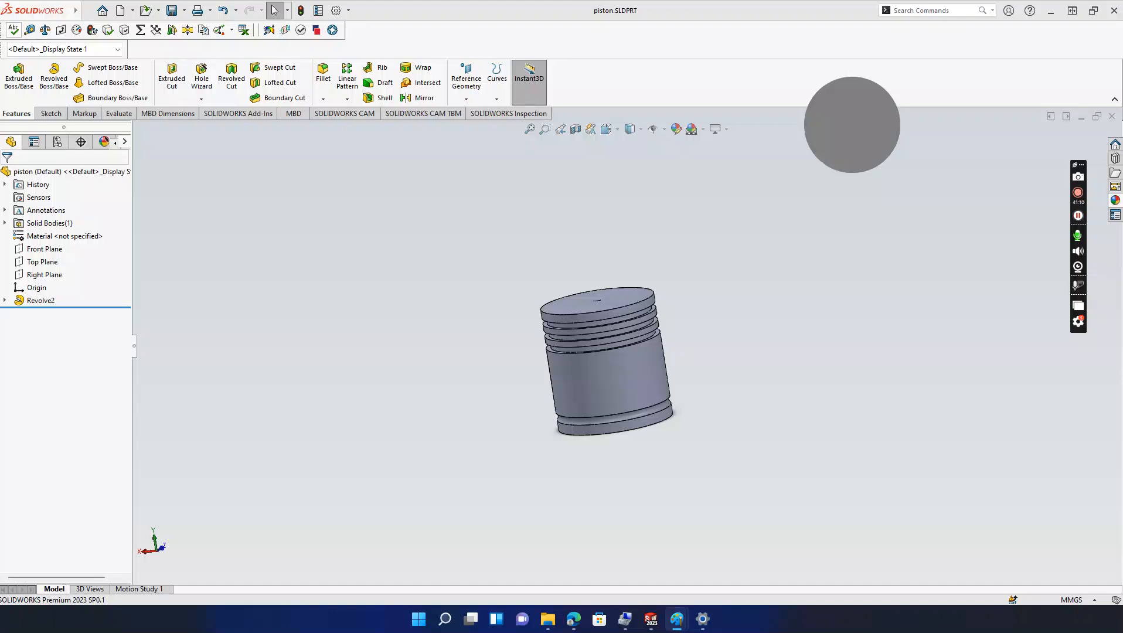
Step: Review the piston reference drawing in Paint, then move it off screen to reveal the model
left_click_drag(0, 30, 628, 44)
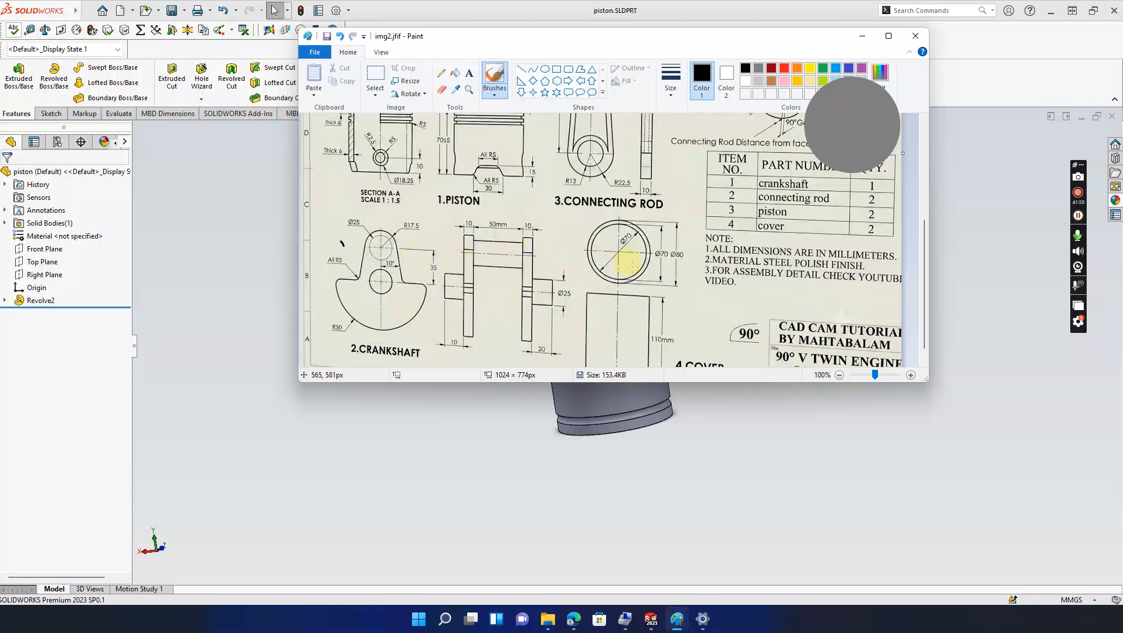
scroll(797, 308, "down", 1)
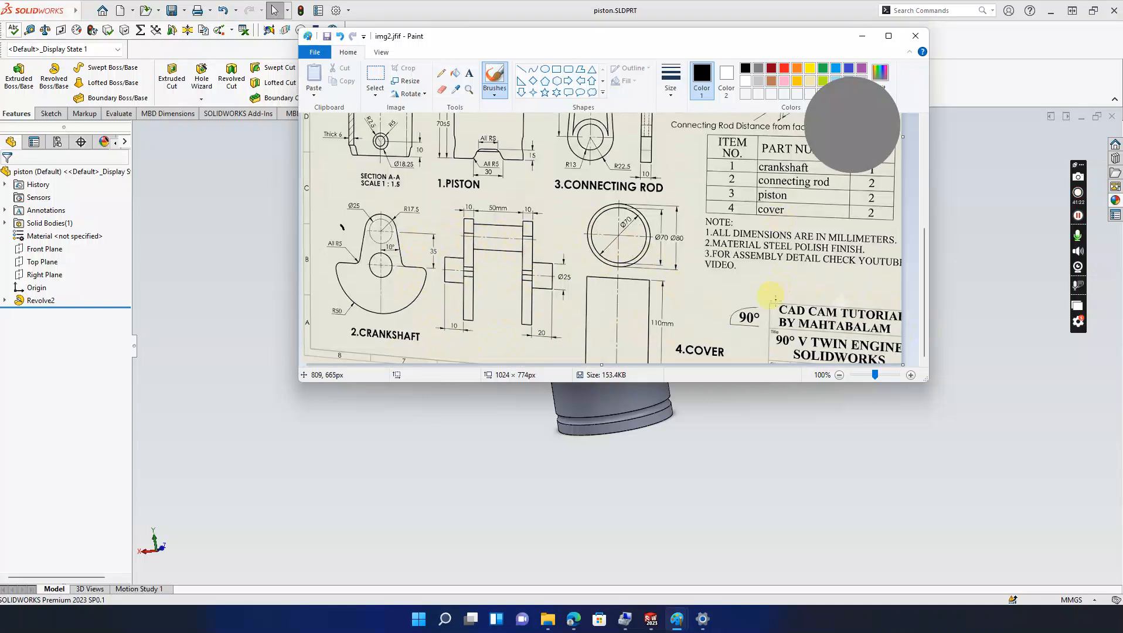
scroll(924, 314, "up", 2)
scroll(924, 315, "down", 2)
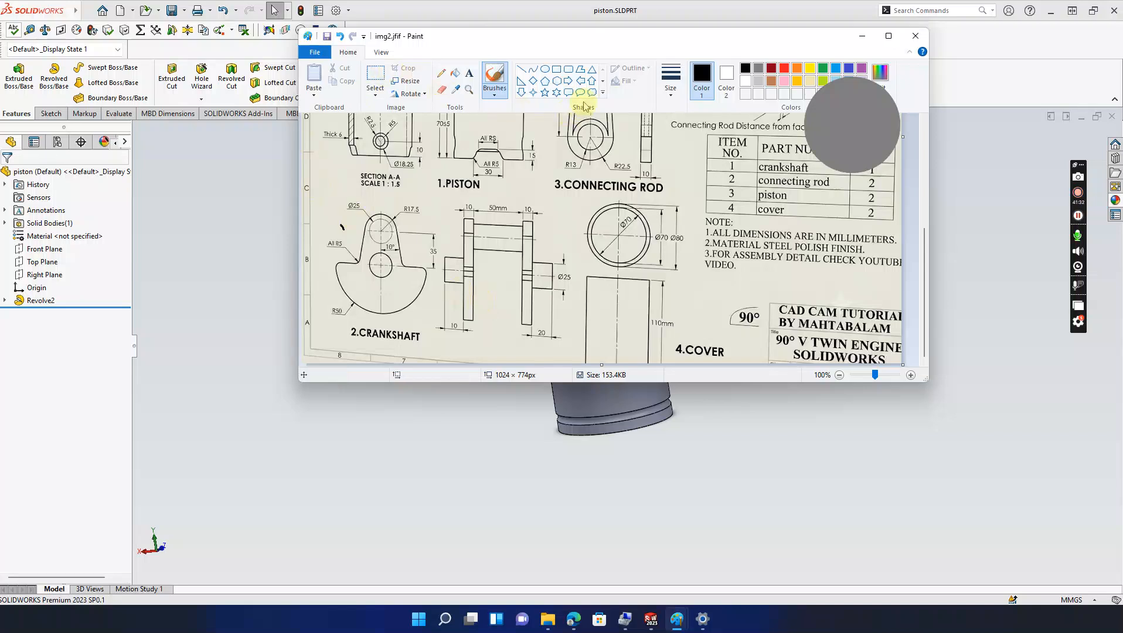
mouse_move(588, 47)
left_mouse_down()
mouse_move(363, 222)
mouse_move(184, 530)
mouse_move(176, 626)
left_mouse_up()
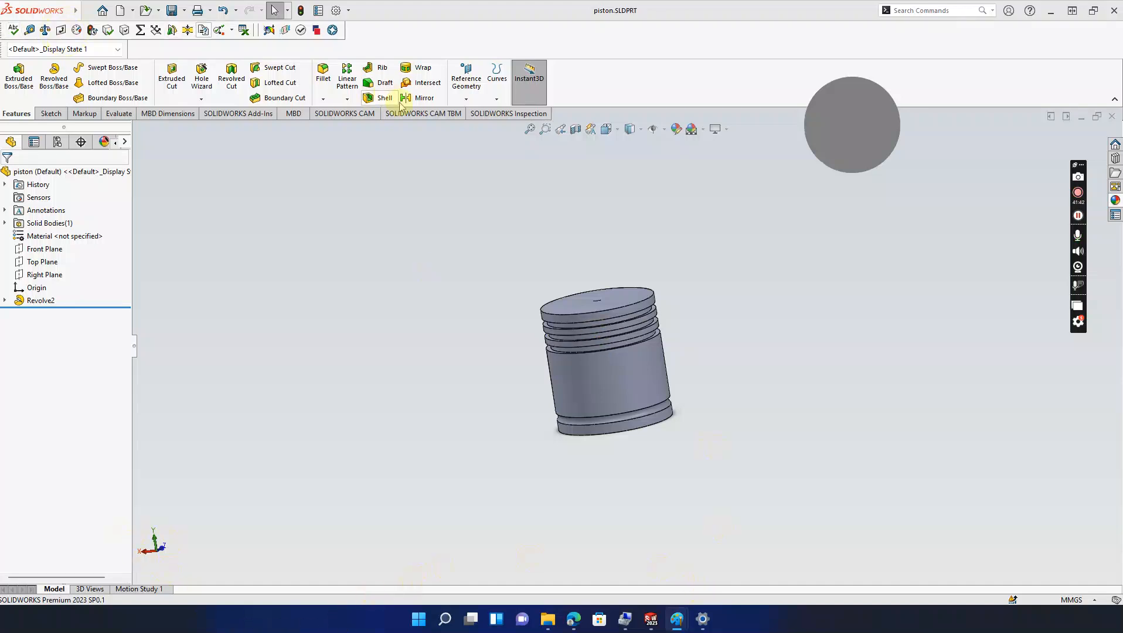
Step: Create a new part and start a sketch on the Top plane
left_click(467, 184)
key("ctrl+n")
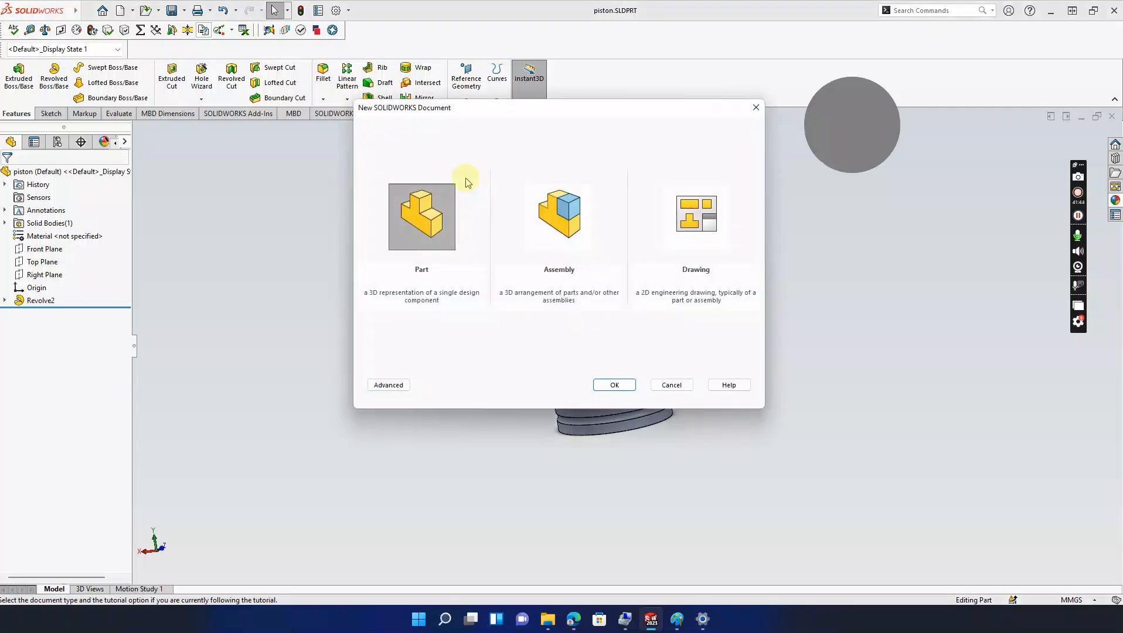
left_click(602, 384)
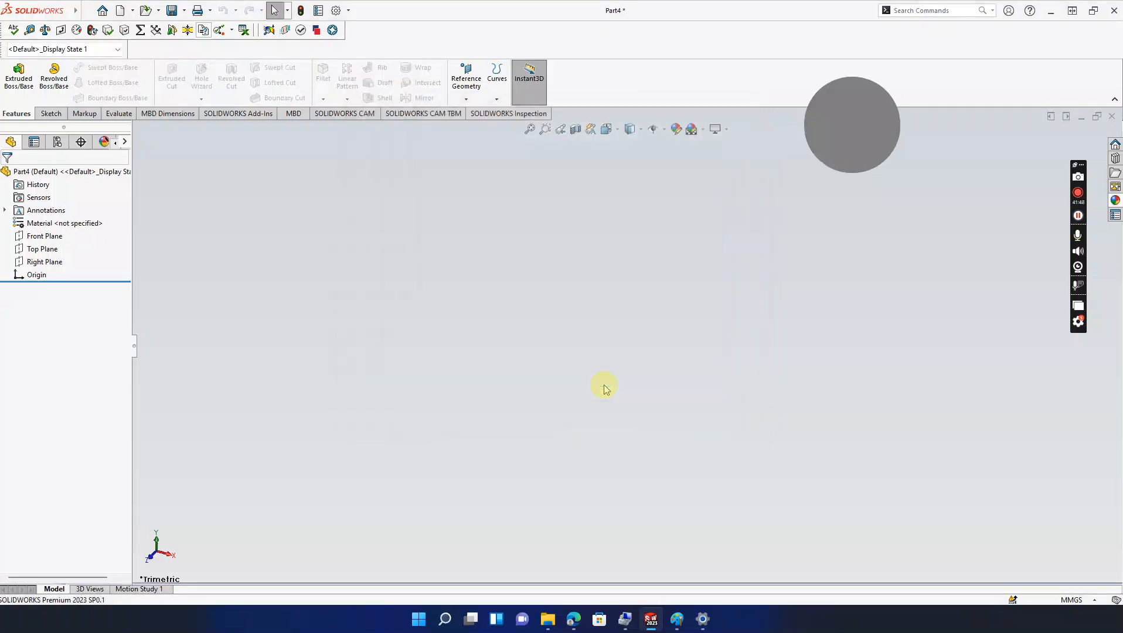
left_click(51, 113)
left_click(18, 83)
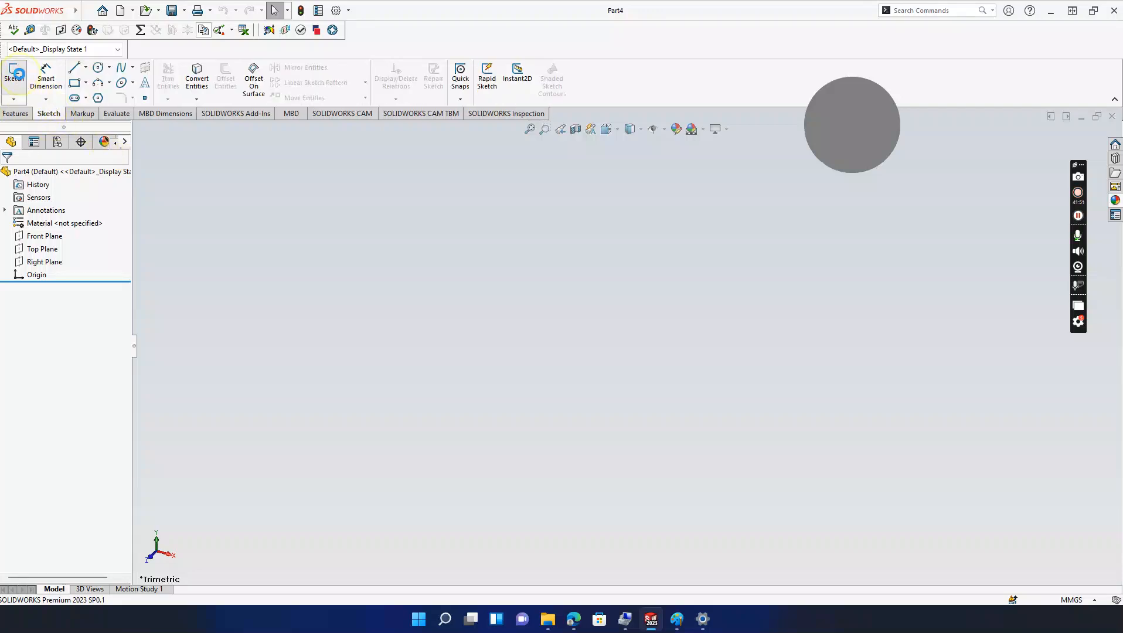
left_click(515, 234)
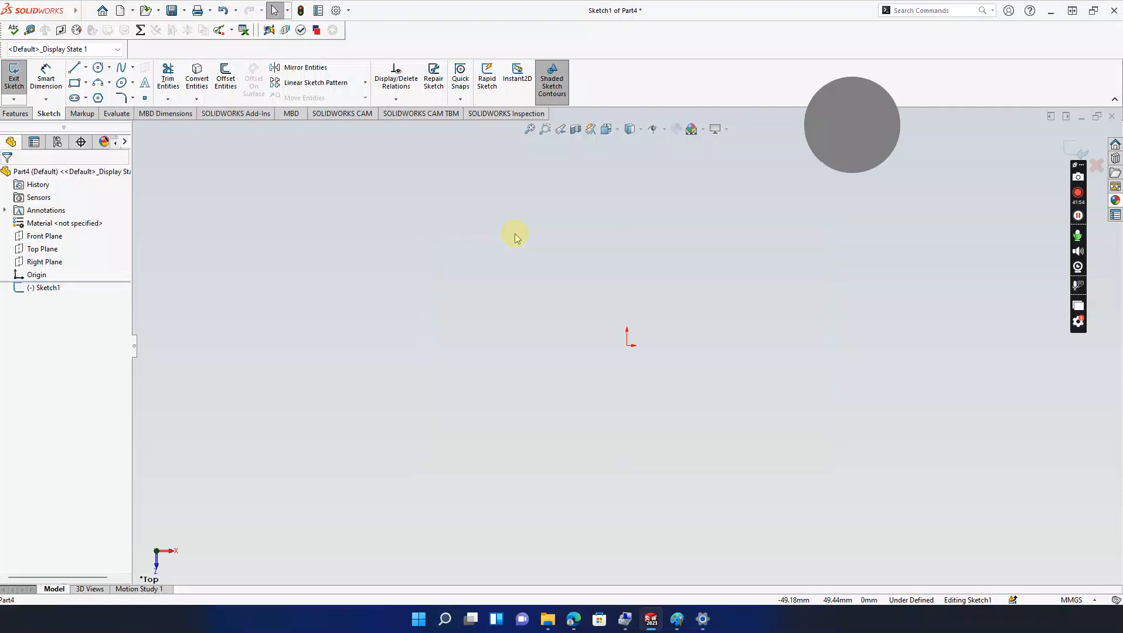
Step: Draw a circle at the origin and a small construction circle above it
left_click(97, 68)
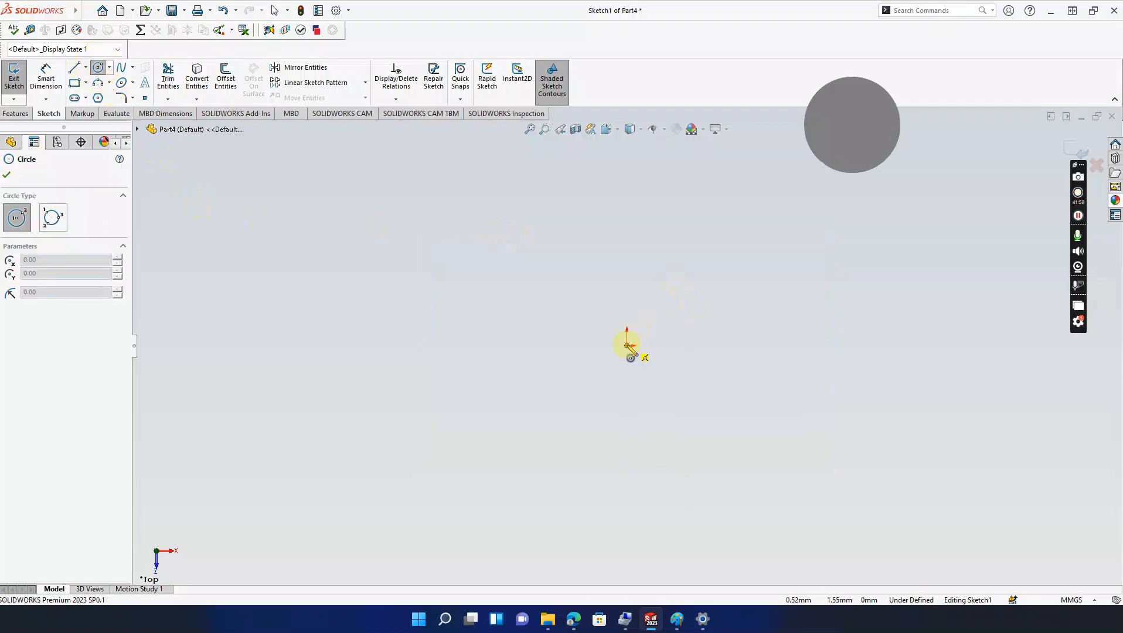
left_click(629, 327)
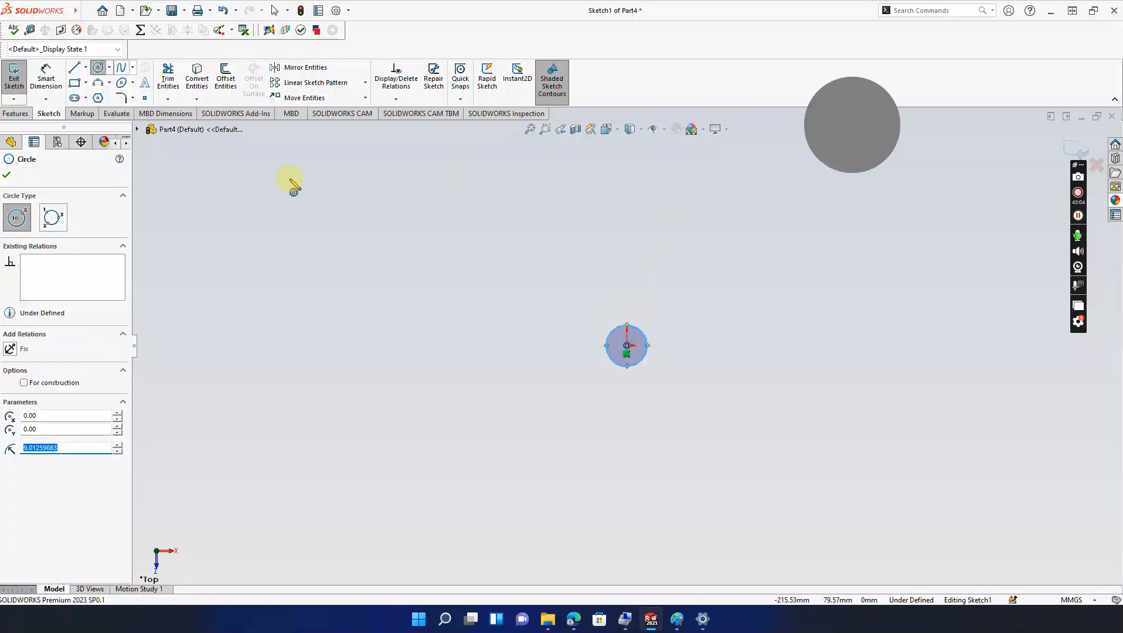
left_click(627, 255)
left_click(628, 268)
key("Escape")
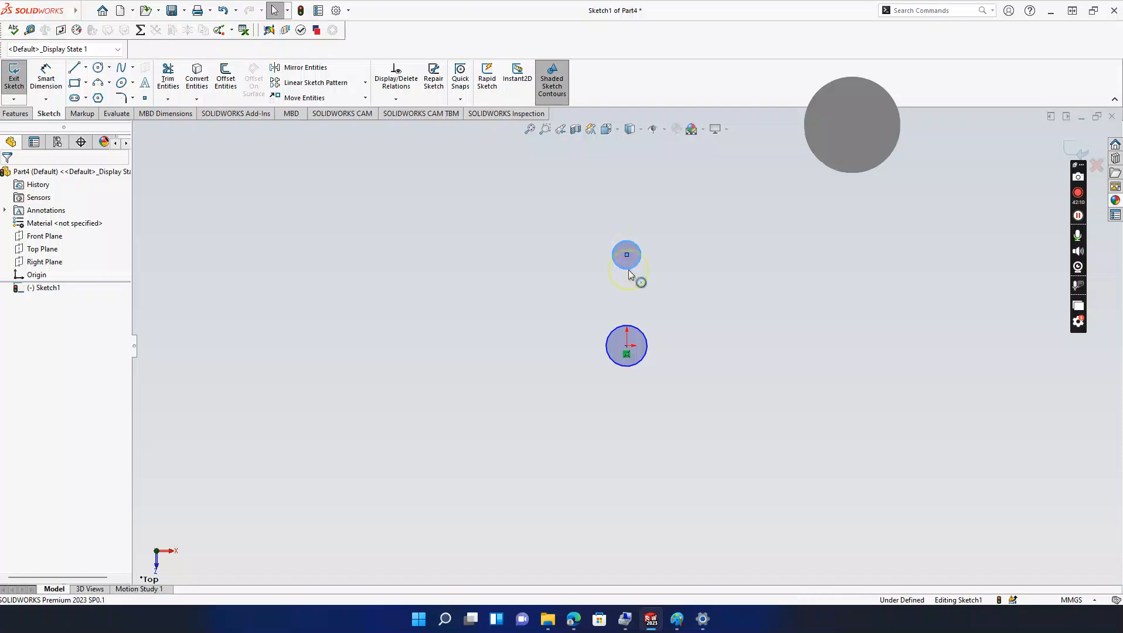
left_click(628, 270)
left_click(27, 333)
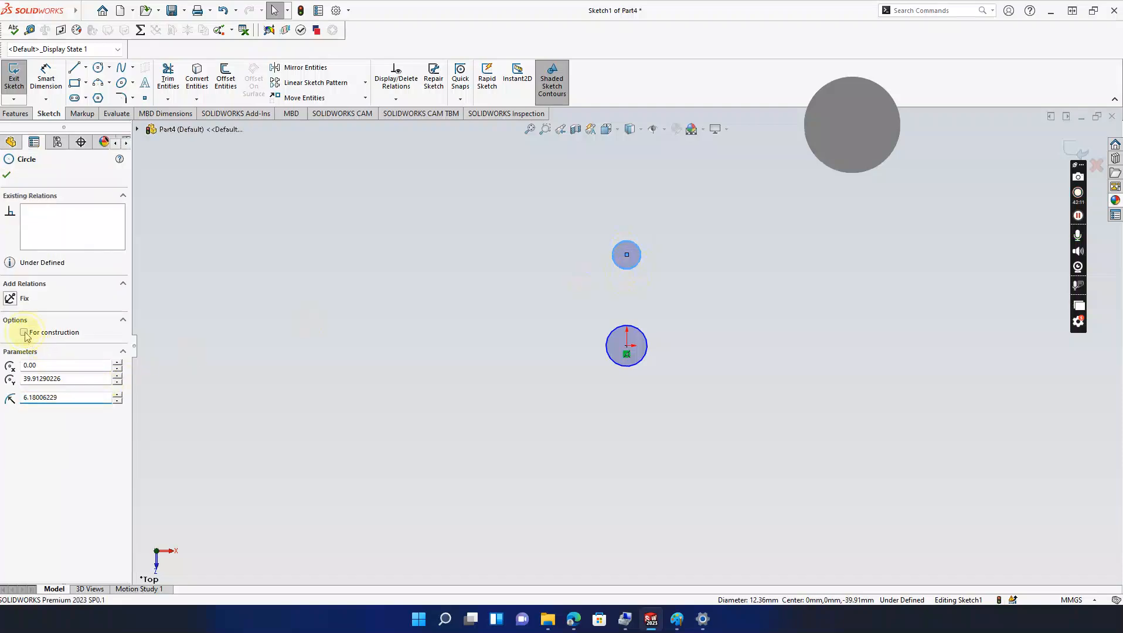
left_click(438, 332)
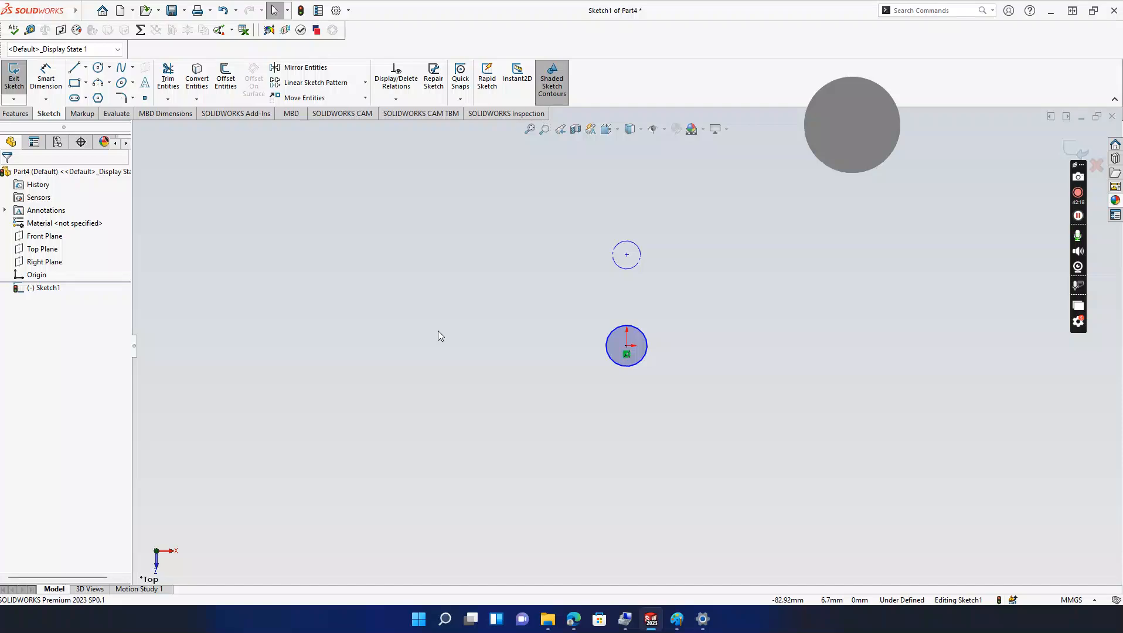
Step: Draw the left and right slanted lines rising toward the upper circle
left_click(97, 83)
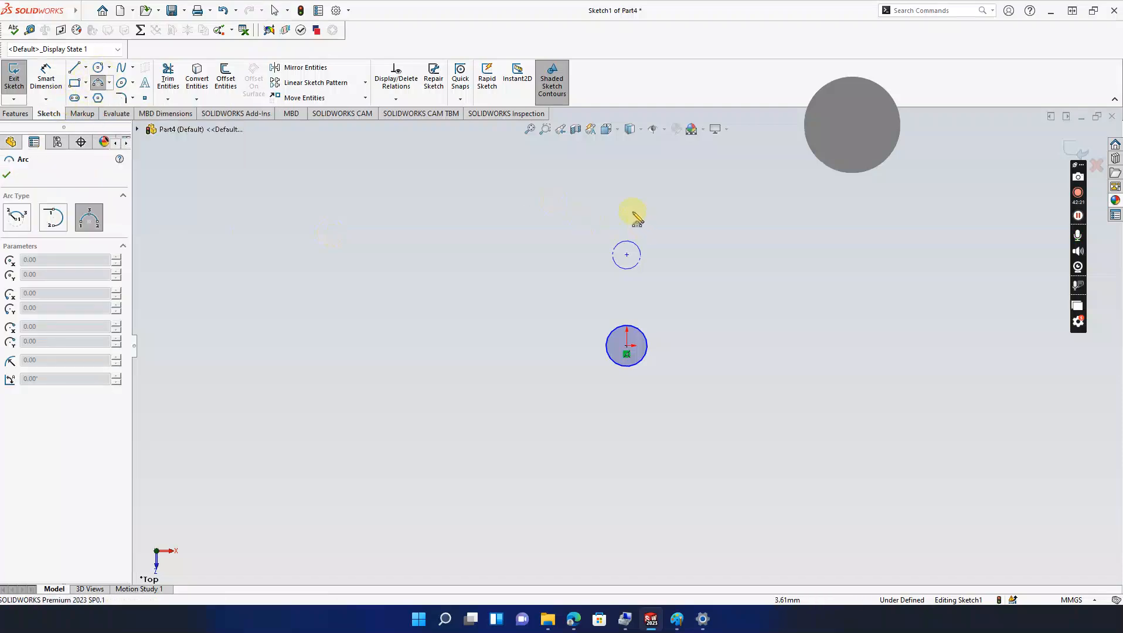
key("Escape")
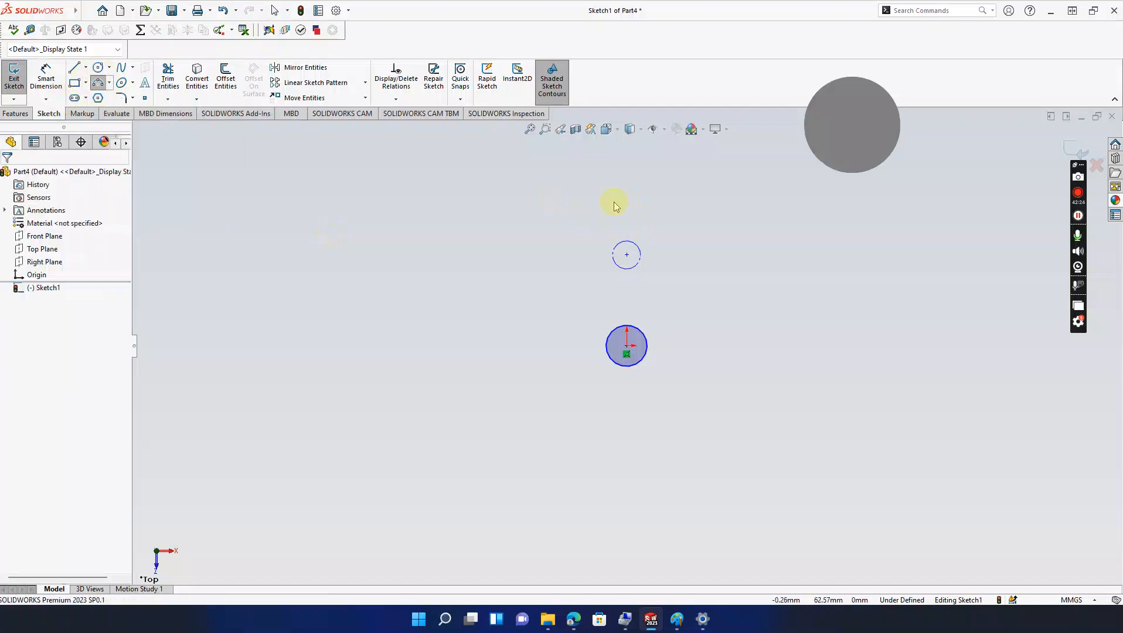
left_click(76, 68)
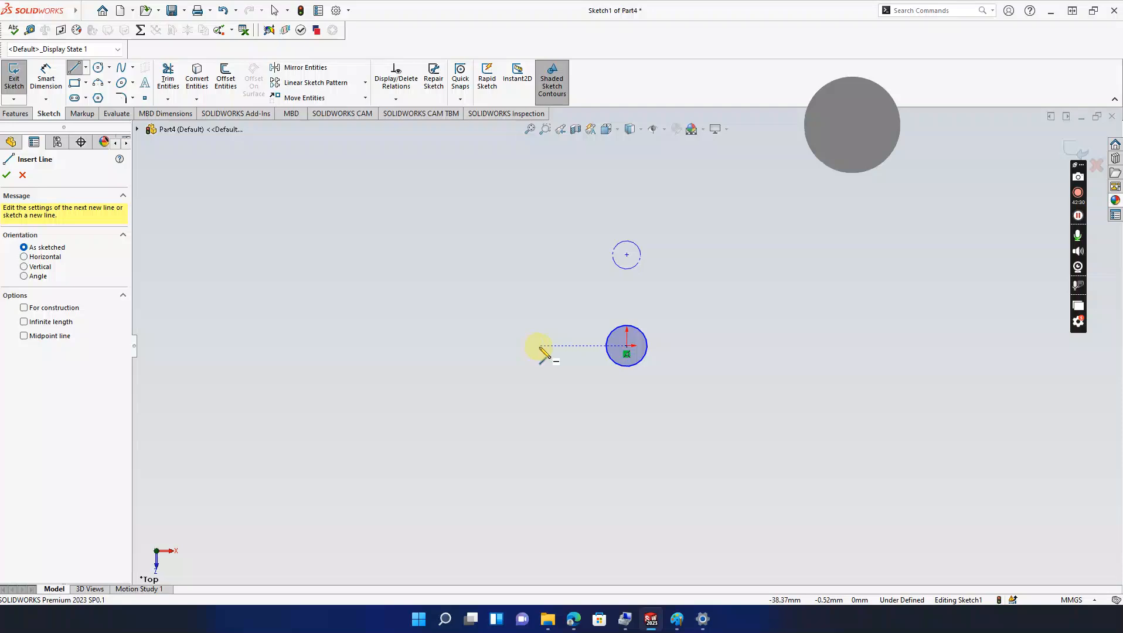
left_click_drag(540, 346, 598, 216)
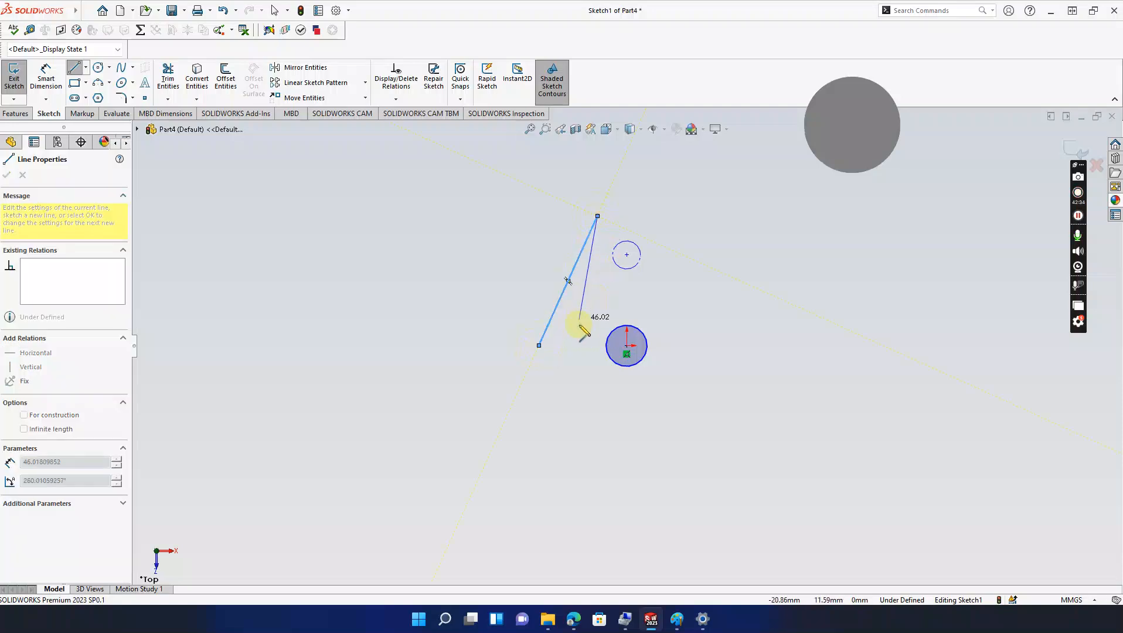
key("Escape")
left_click(74, 68)
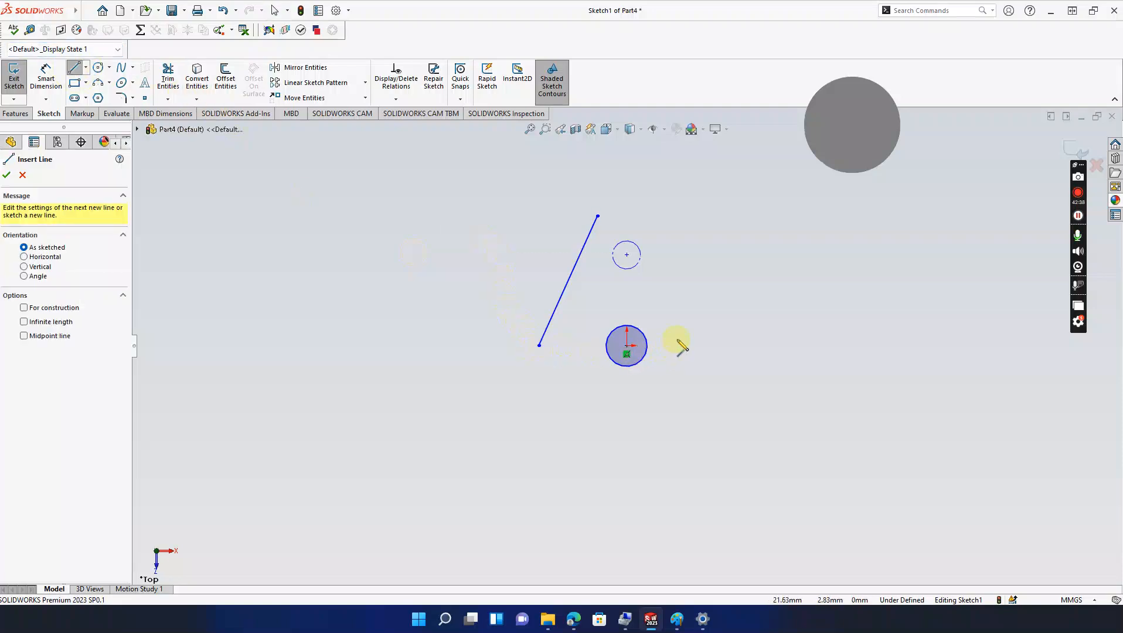
mouse_move(698, 346)
left_mouse_down()
mouse_move(650, 235)
mouse_move(652, 216)
left_mouse_up()
key("Escape")
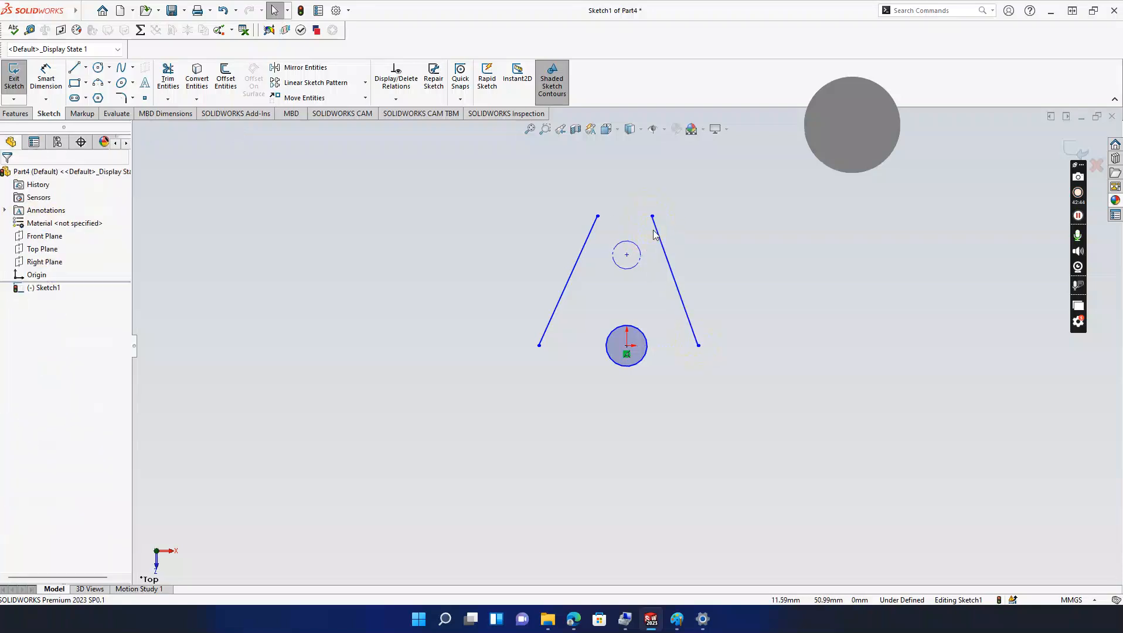
Step: Add short horizontal feet outward from the lower ends of both slanted lines
left_click(74, 67)
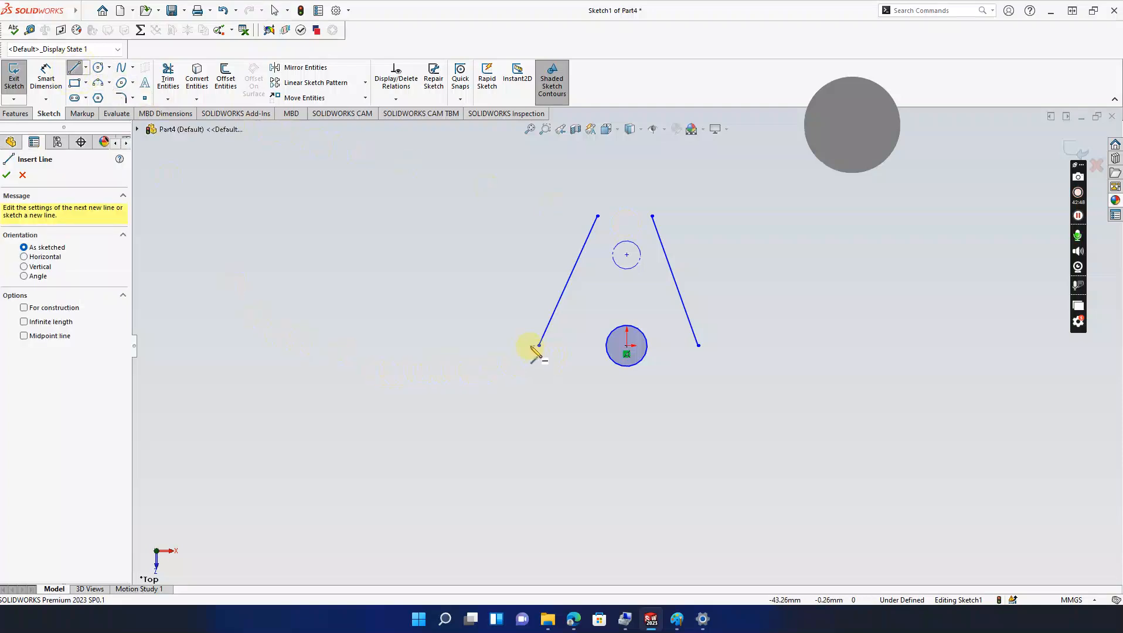
left_click(539, 346)
left_click(502, 345)
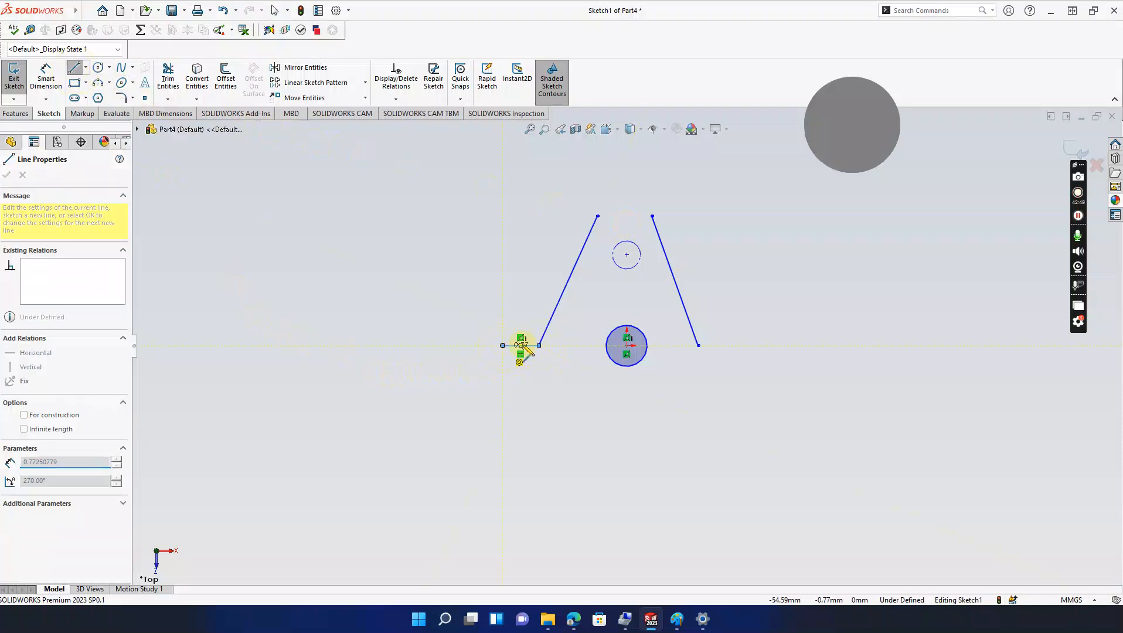
key("Escape")
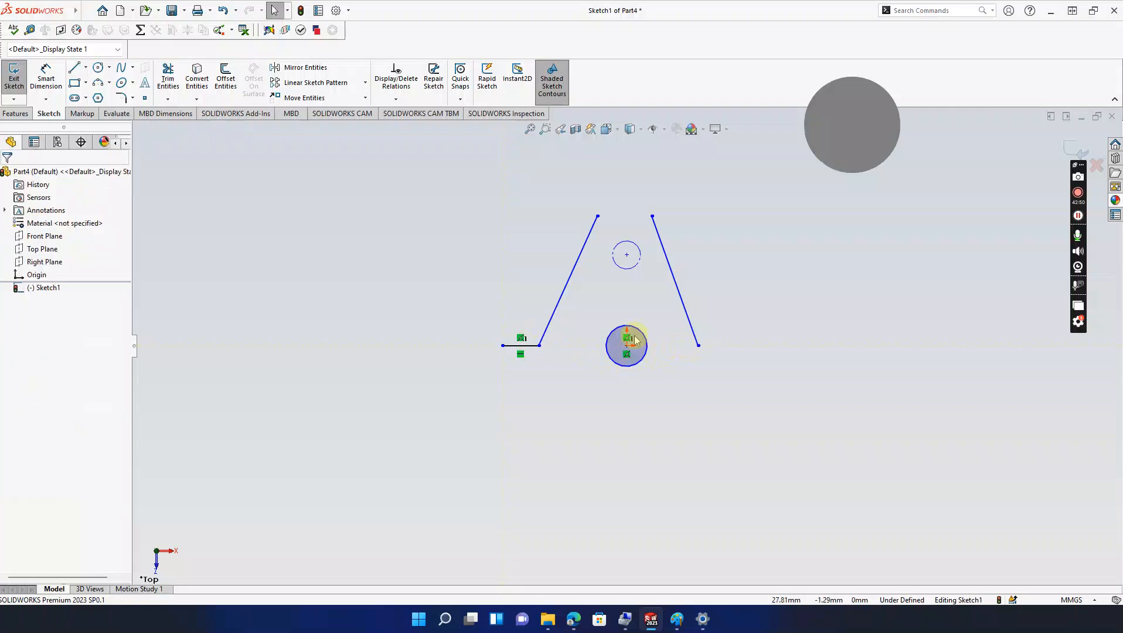
left_click(74, 67)
left_click(699, 346)
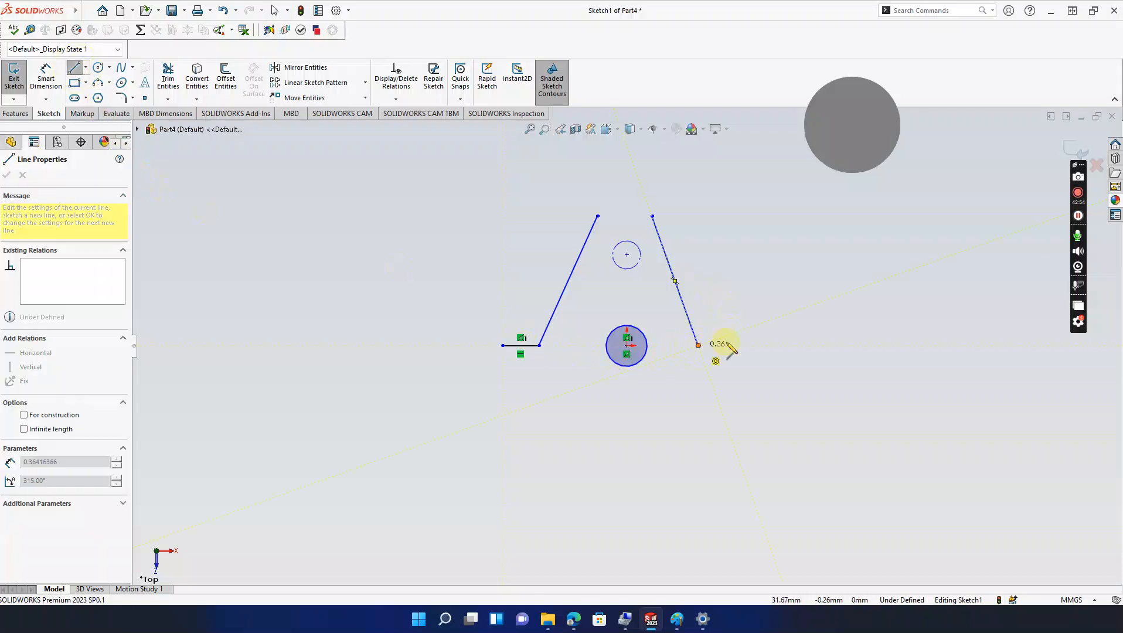
left_click(730, 346)
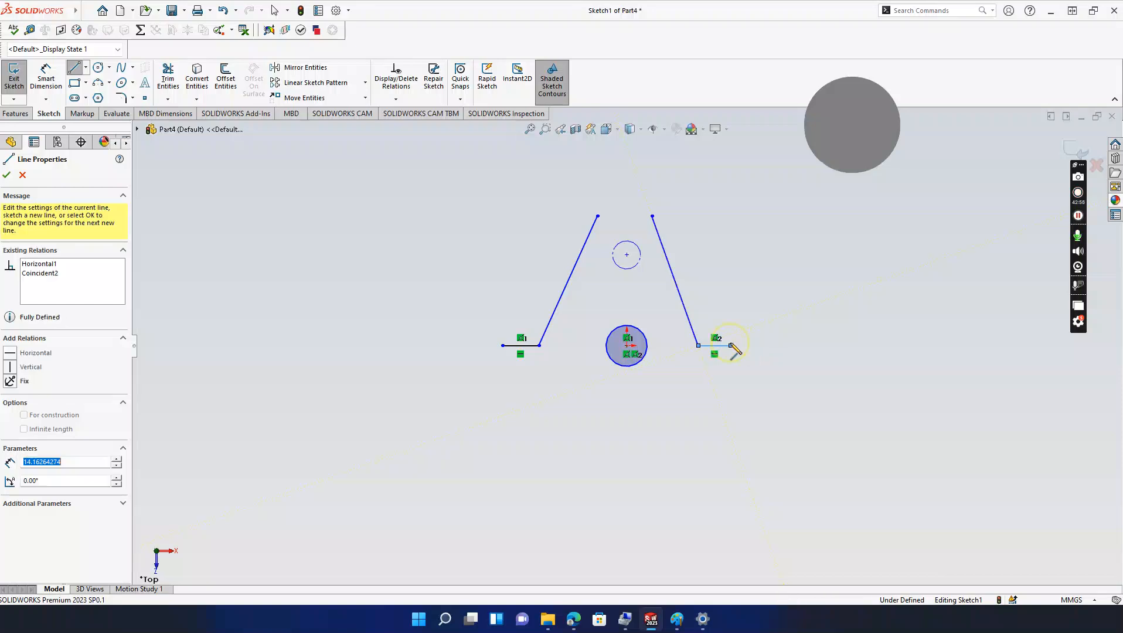
key("Escape")
Step: Cap the slanted lines' top ends with a small 3-point arc bulging over the circle
left_click(98, 82)
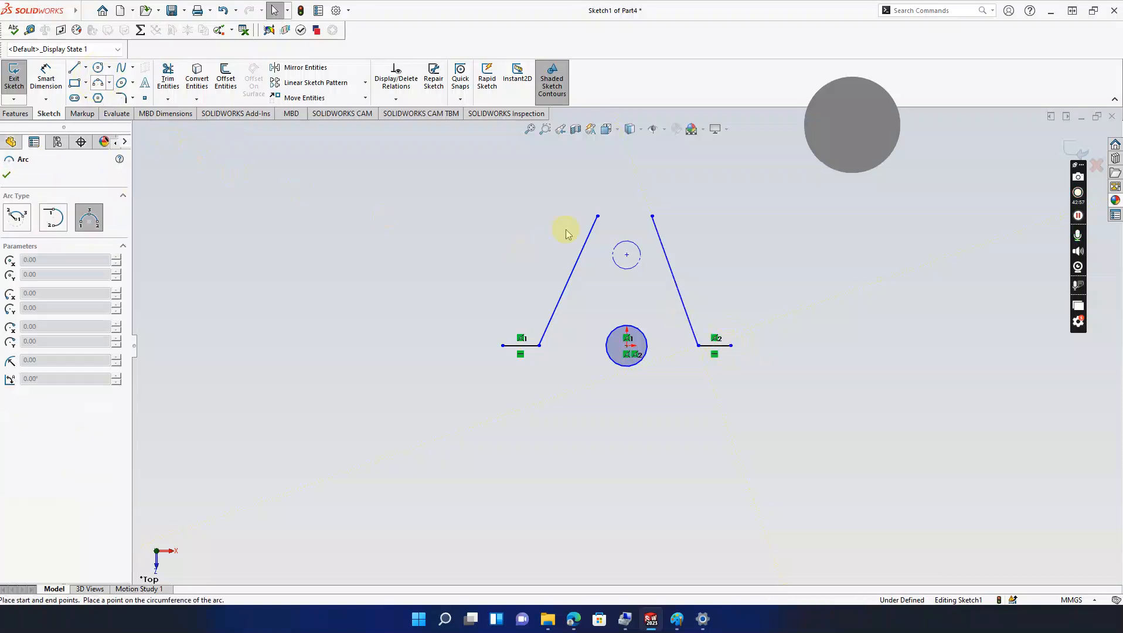
left_click(598, 216)
left_click(652, 216)
left_click(624, 205)
key("Escape")
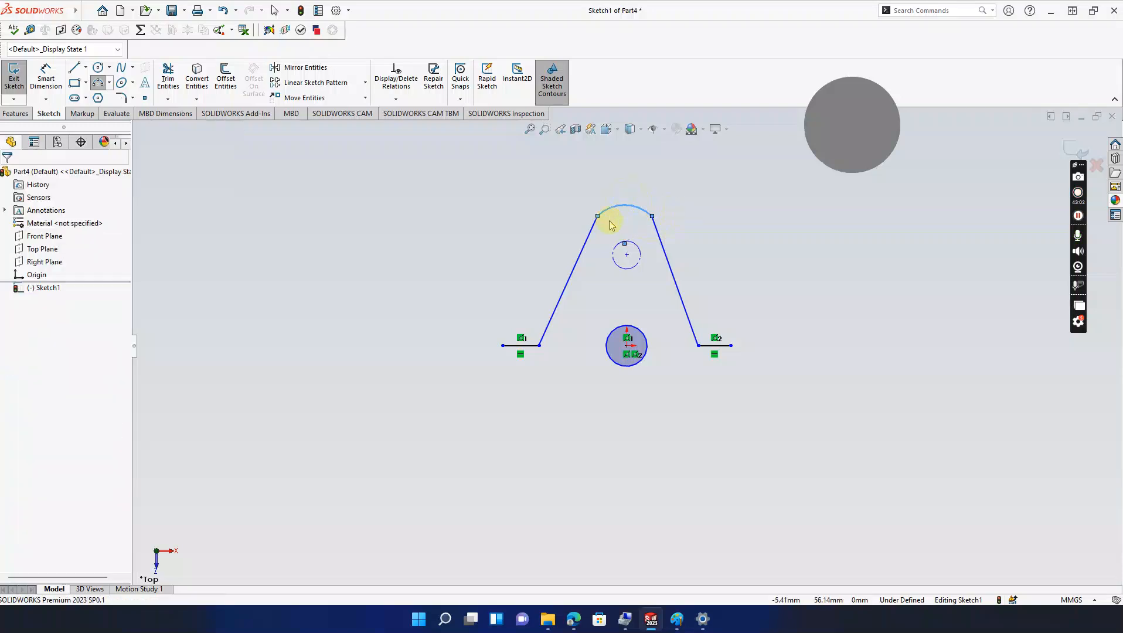
Step: Join the outer ends of the horizontal feet with a downward 3-point arc
left_click(99, 82)
left_click(503, 346)
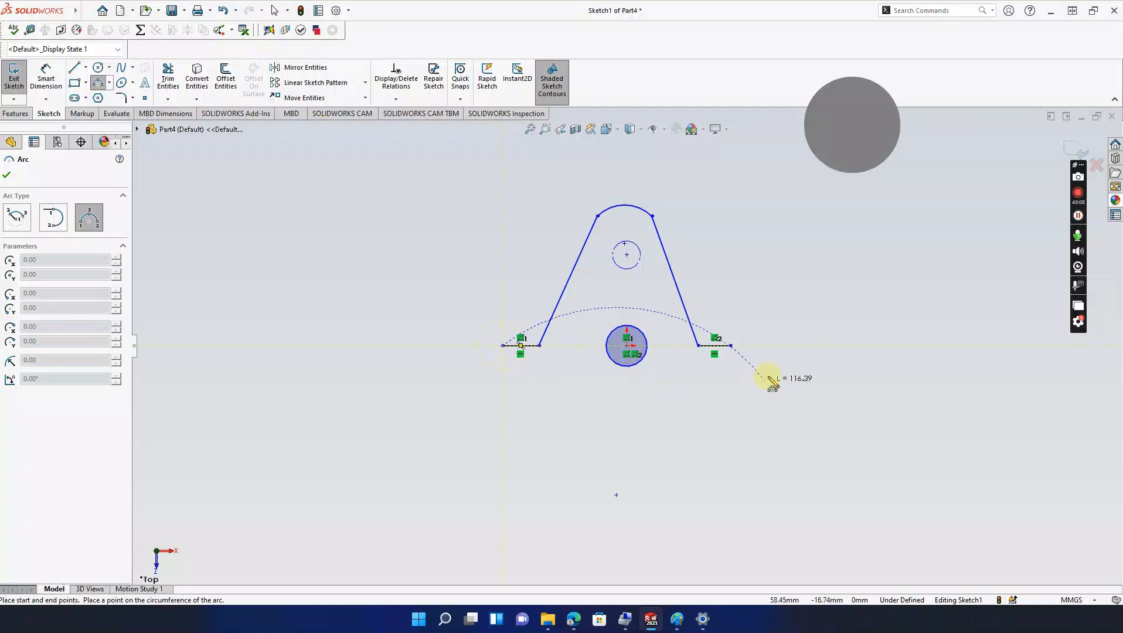
left_click(730, 346)
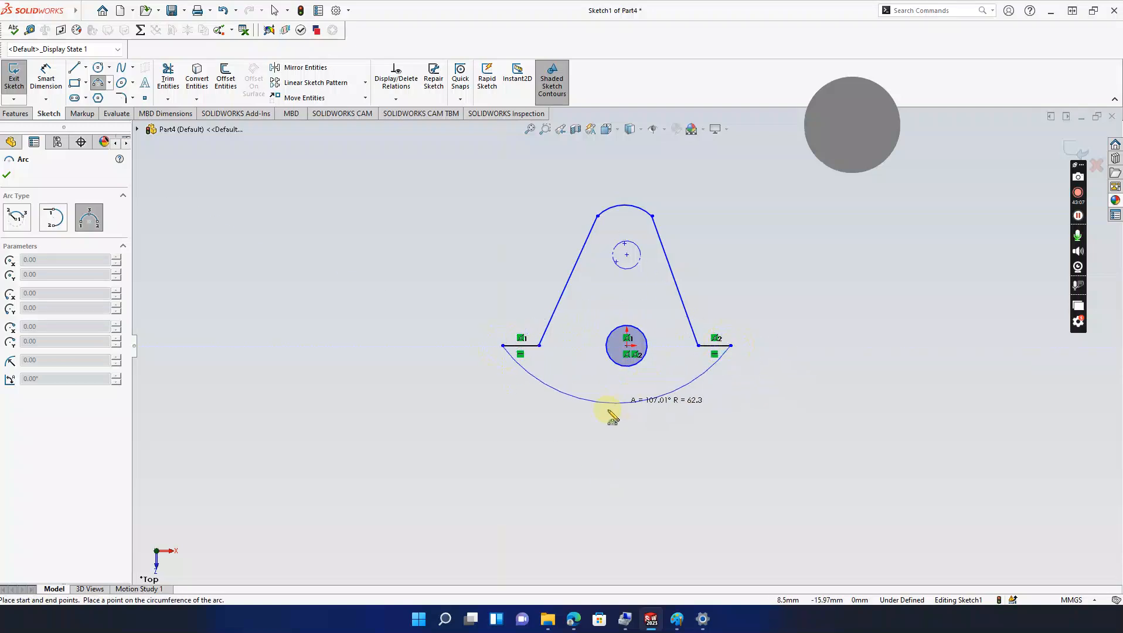
left_click(613, 461)
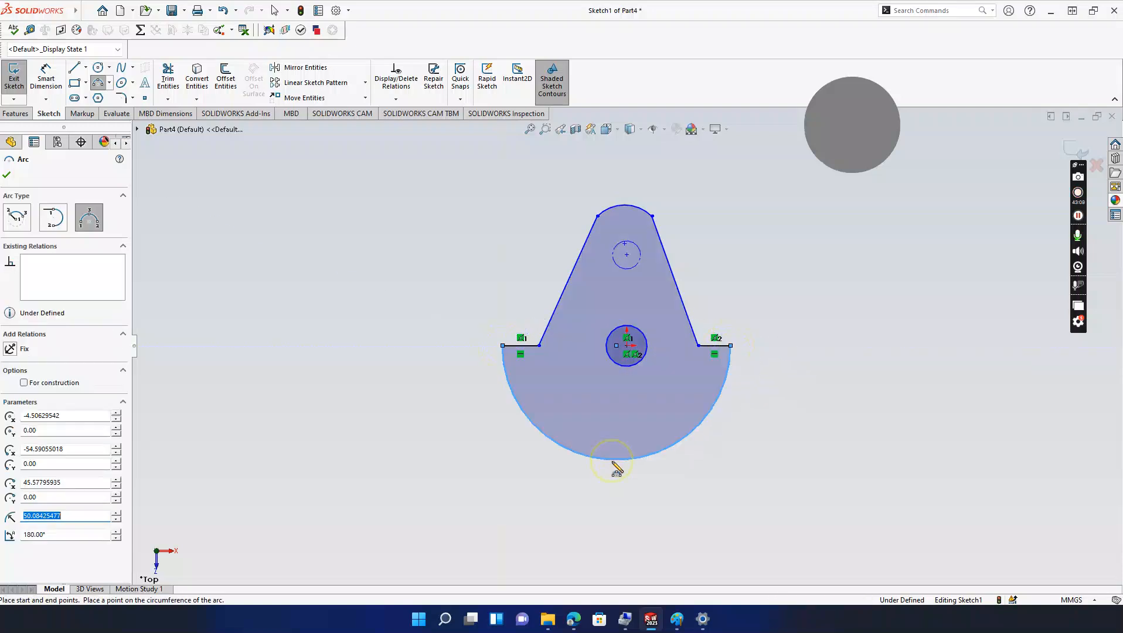
key("Escape")
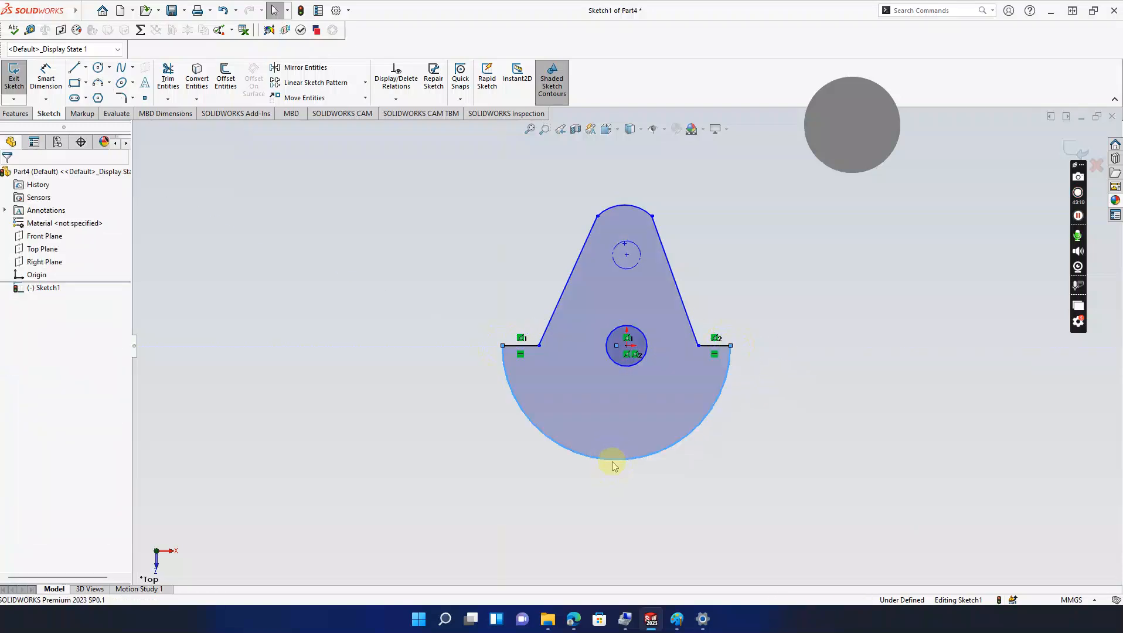
Step: Make the two short horizontal lines equal in length
left_click(523, 345)
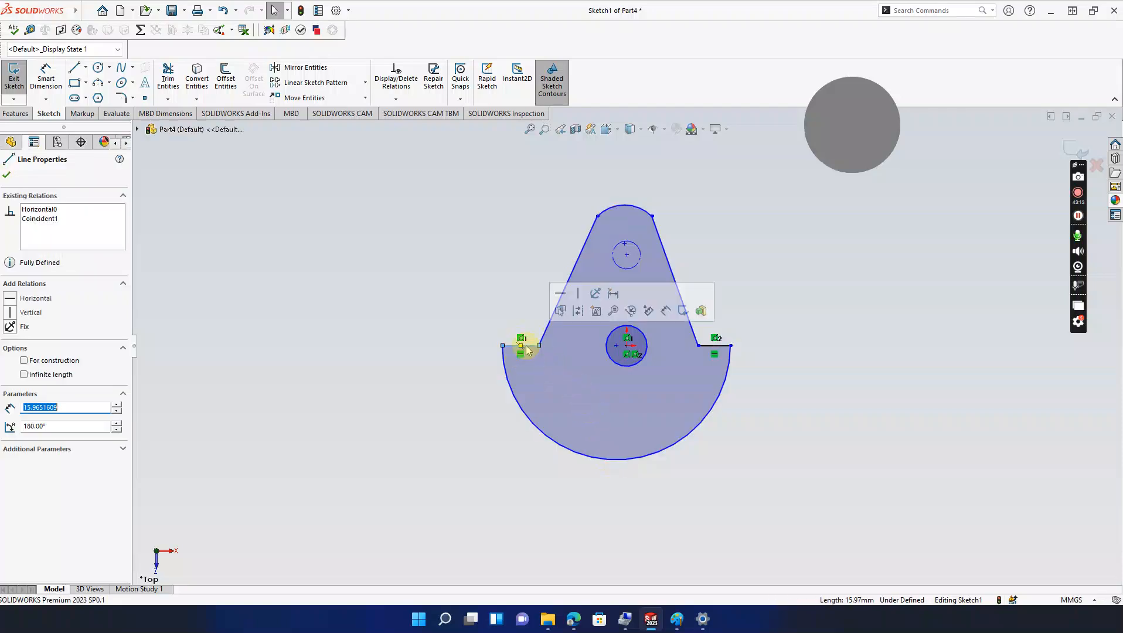
left_click(724, 346, "ctrl")
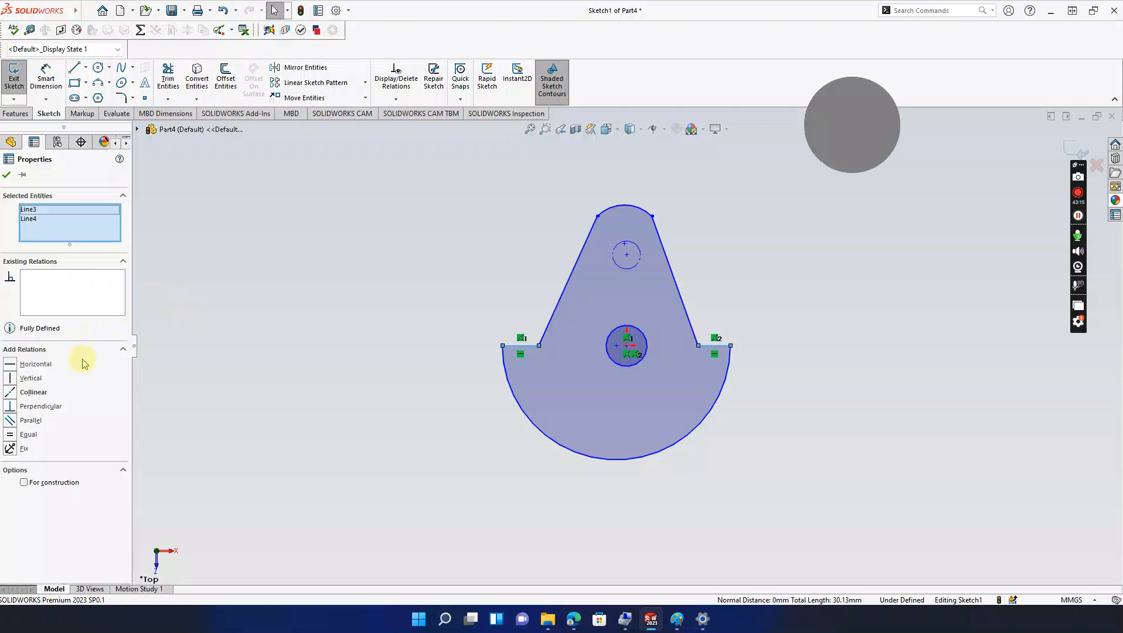
left_click(10, 435)
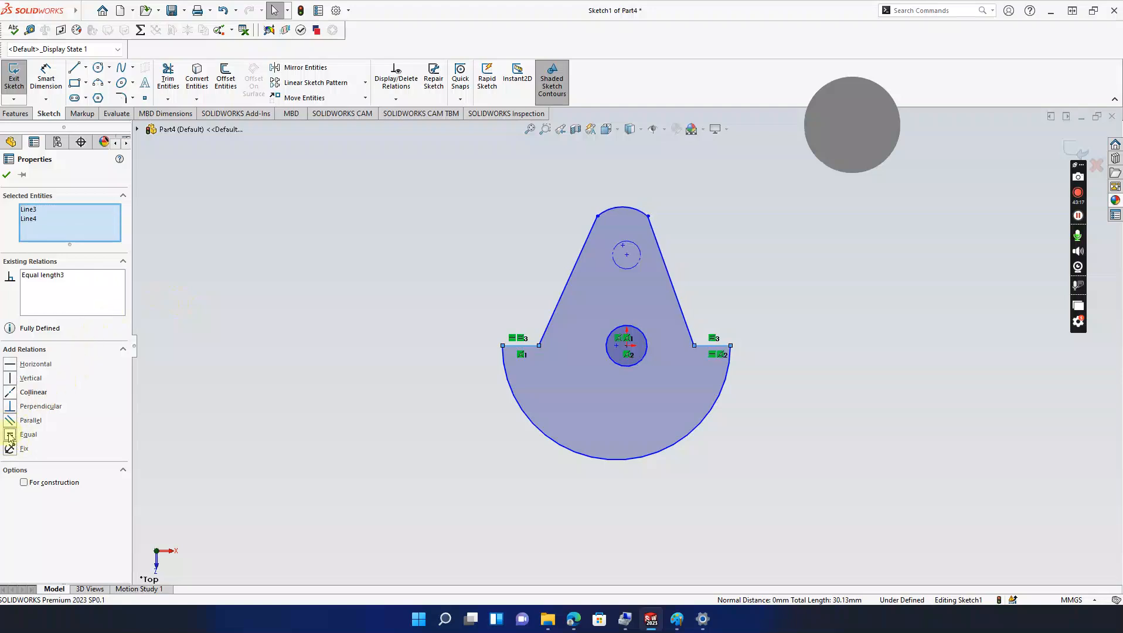
left_click(432, 387)
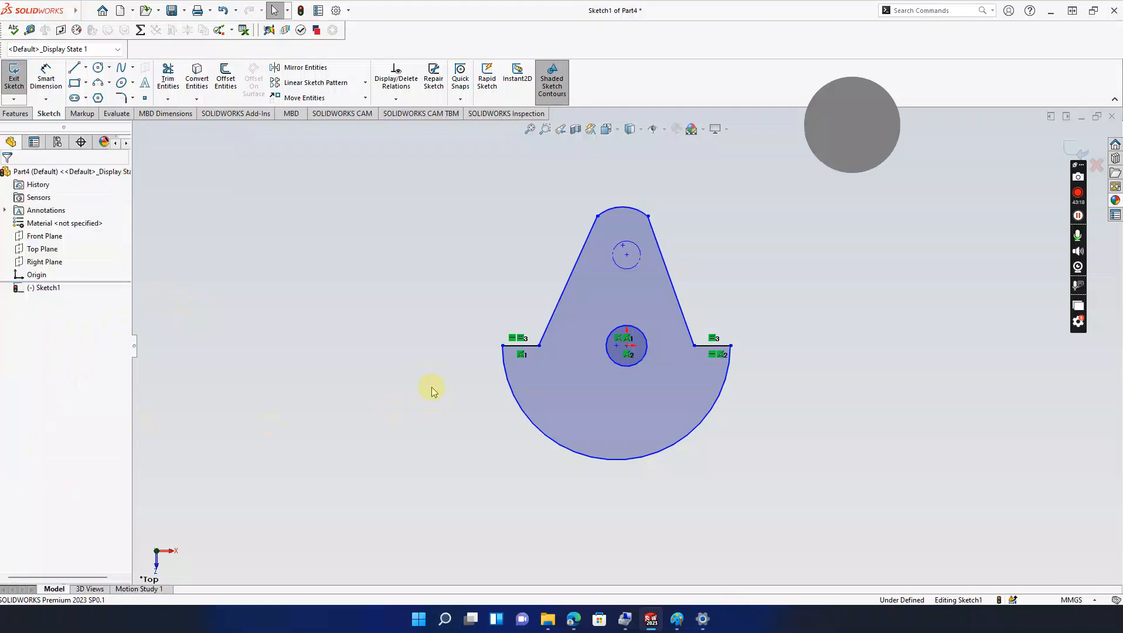
Step: Make the top arc tangent to both the left and right slanted lines
left_click(592, 241)
left_click(608, 209, "ctrl")
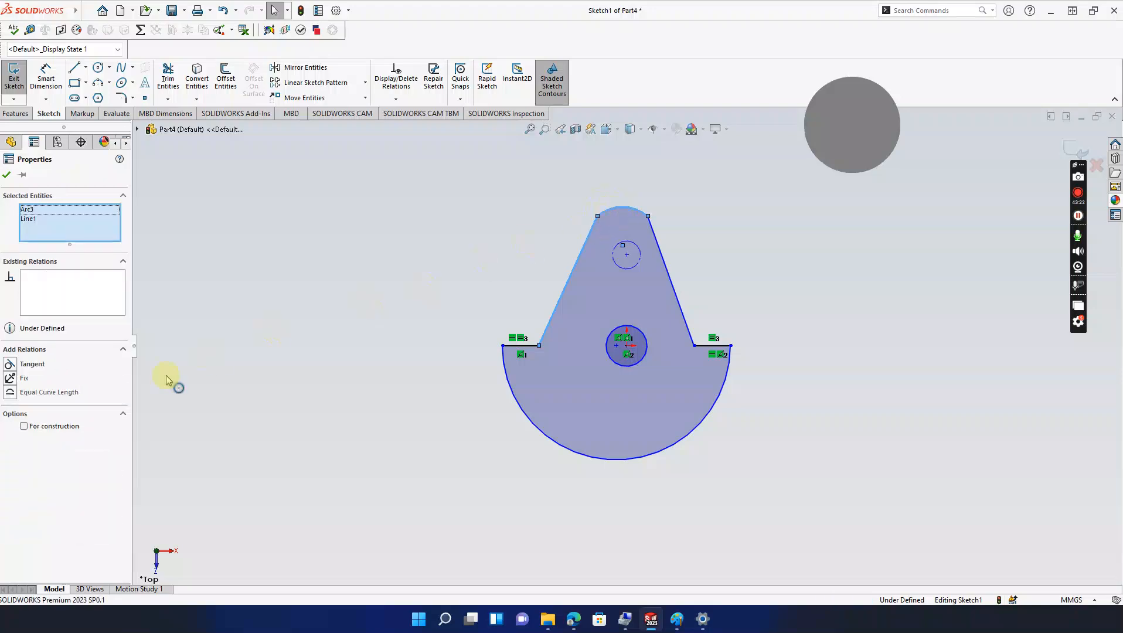
left_click(10, 367)
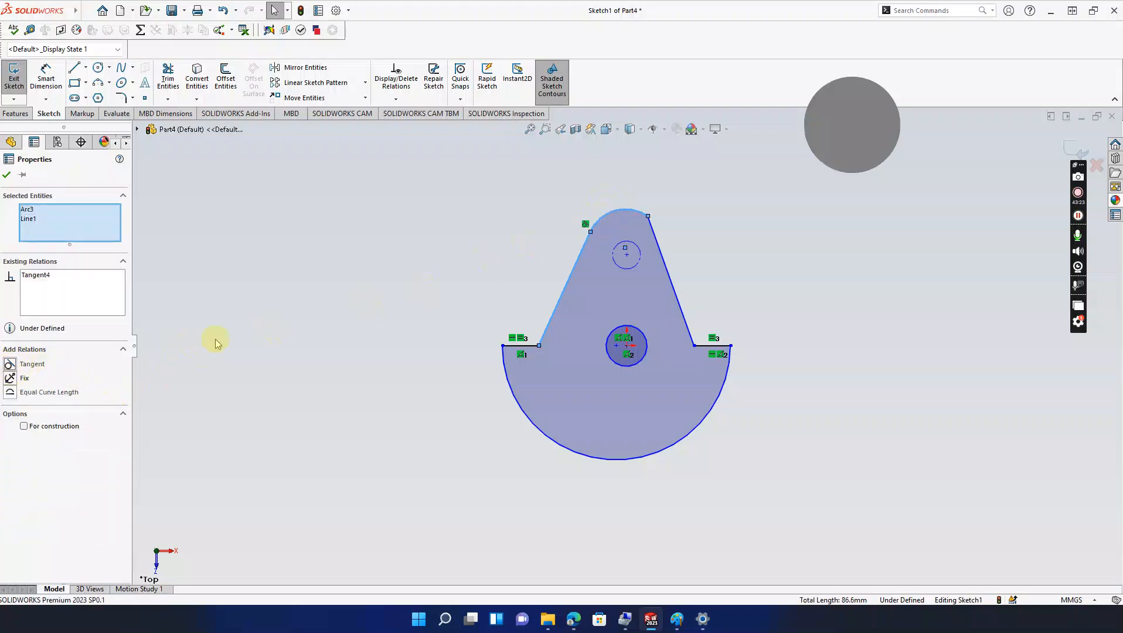
left_click(329, 310)
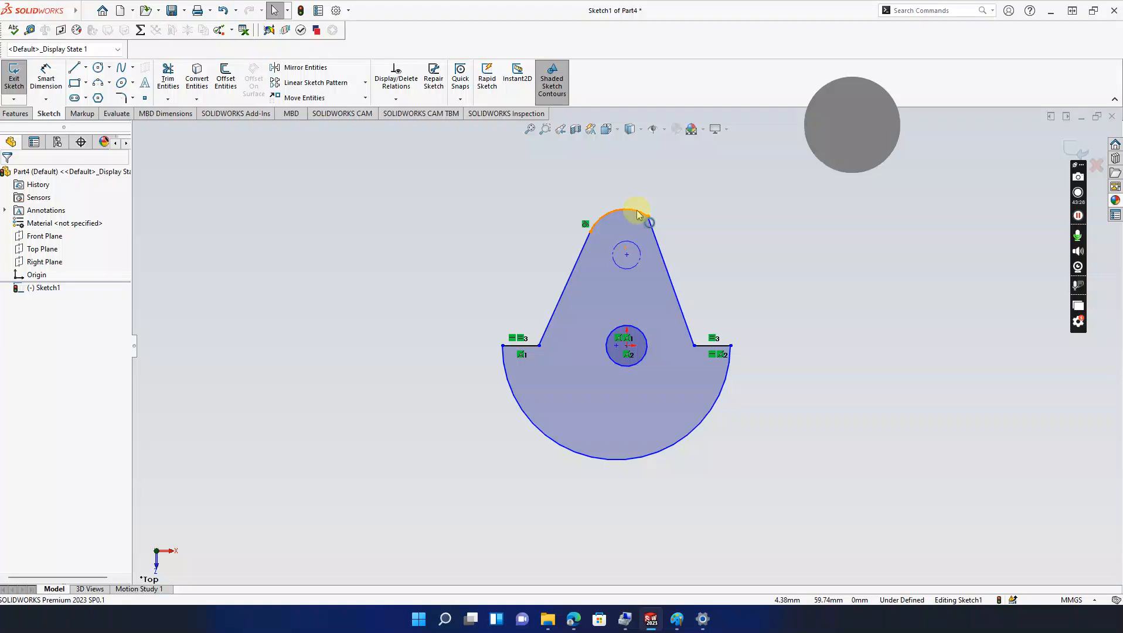
left_click(657, 239)
left_click(638, 212, "ctrl")
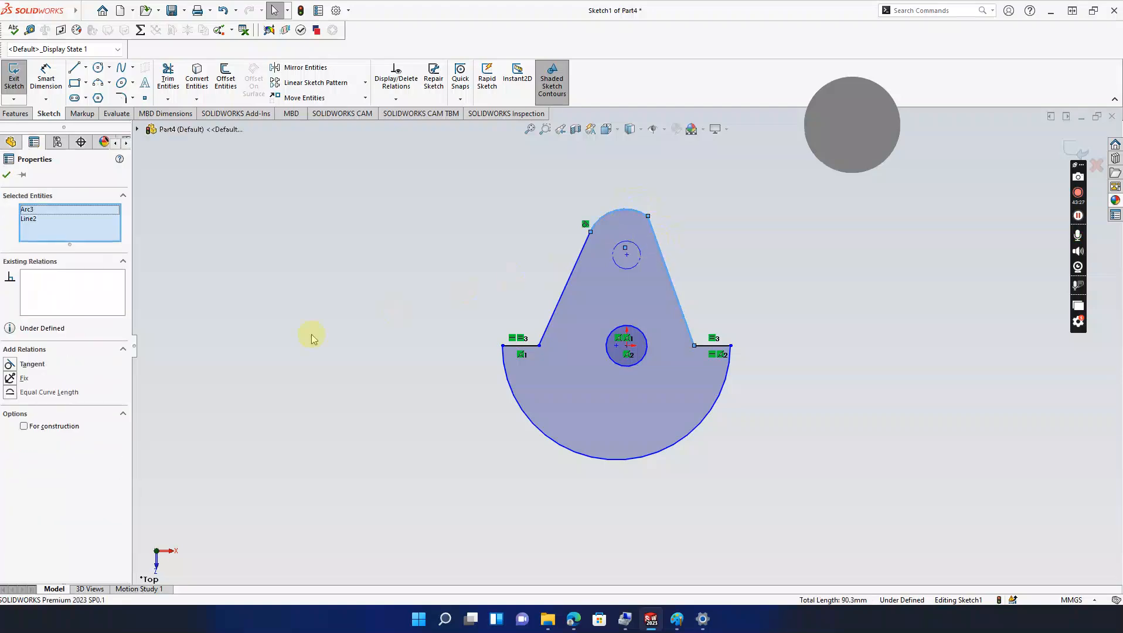
left_click(9, 364)
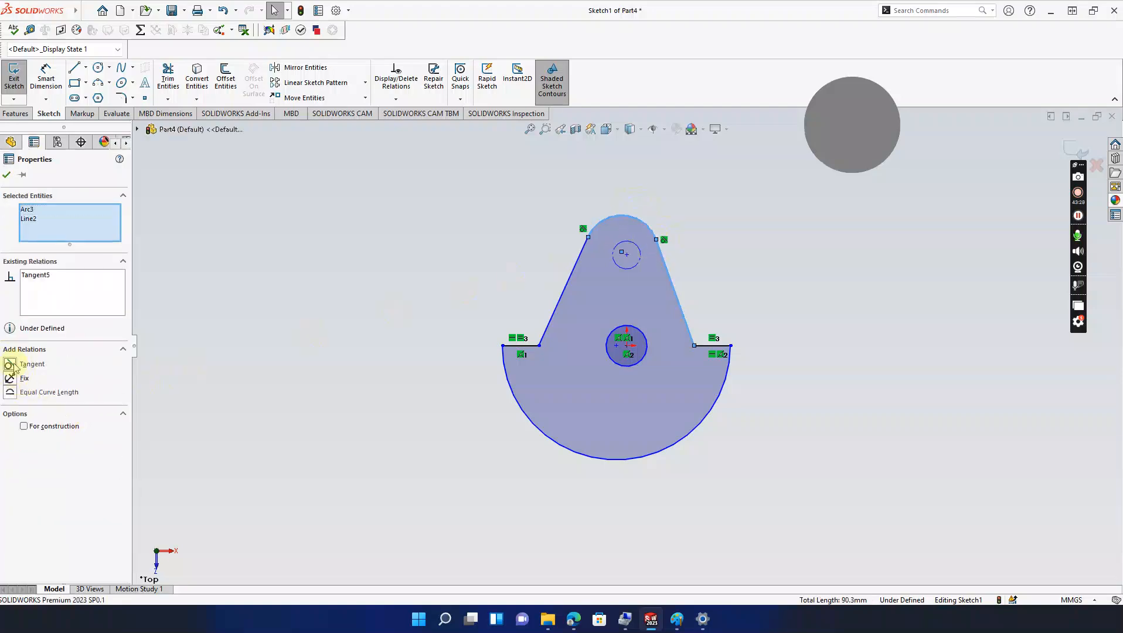
left_click(256, 295)
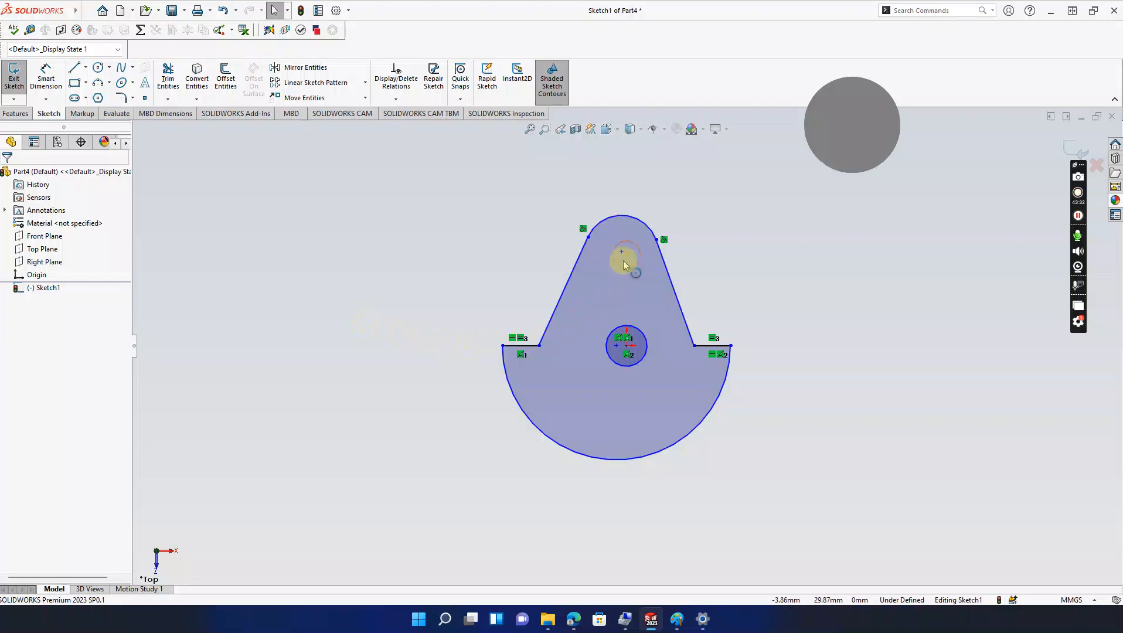
Step: Align the top arc's centre vertically with the central hole's centre
left_click(626, 255)
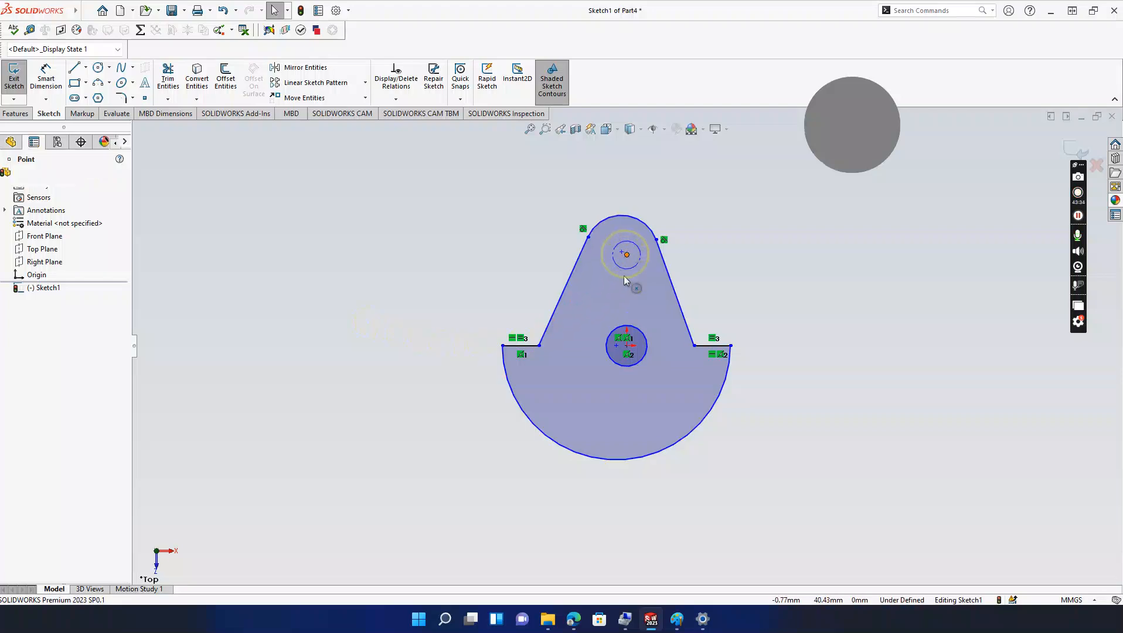
left_click(626, 345, "ctrl")
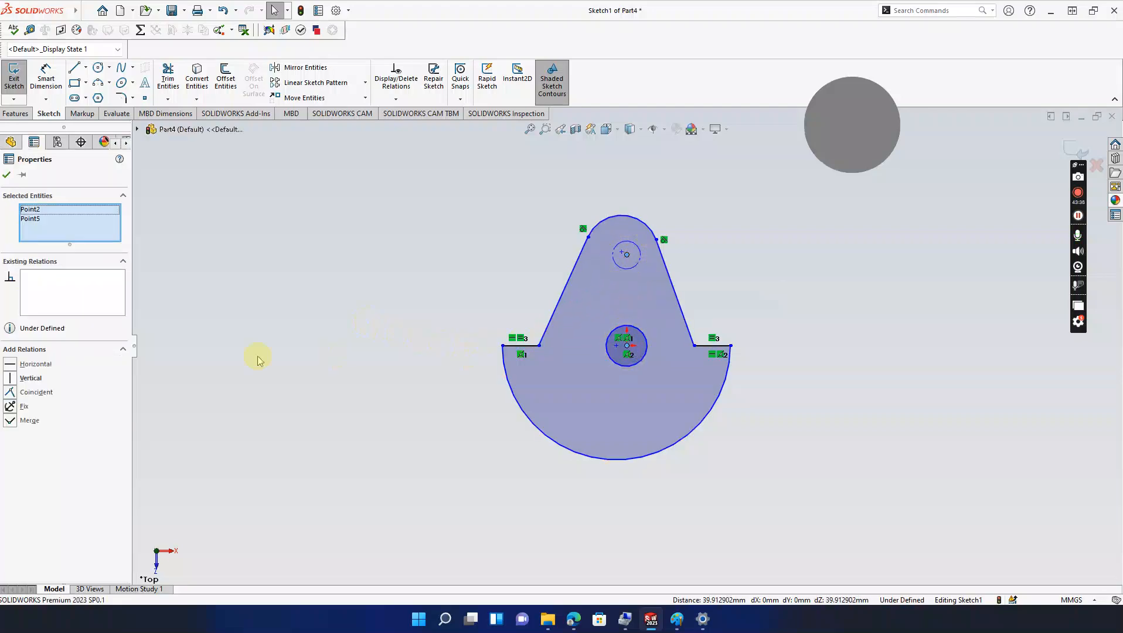
left_click(13, 378)
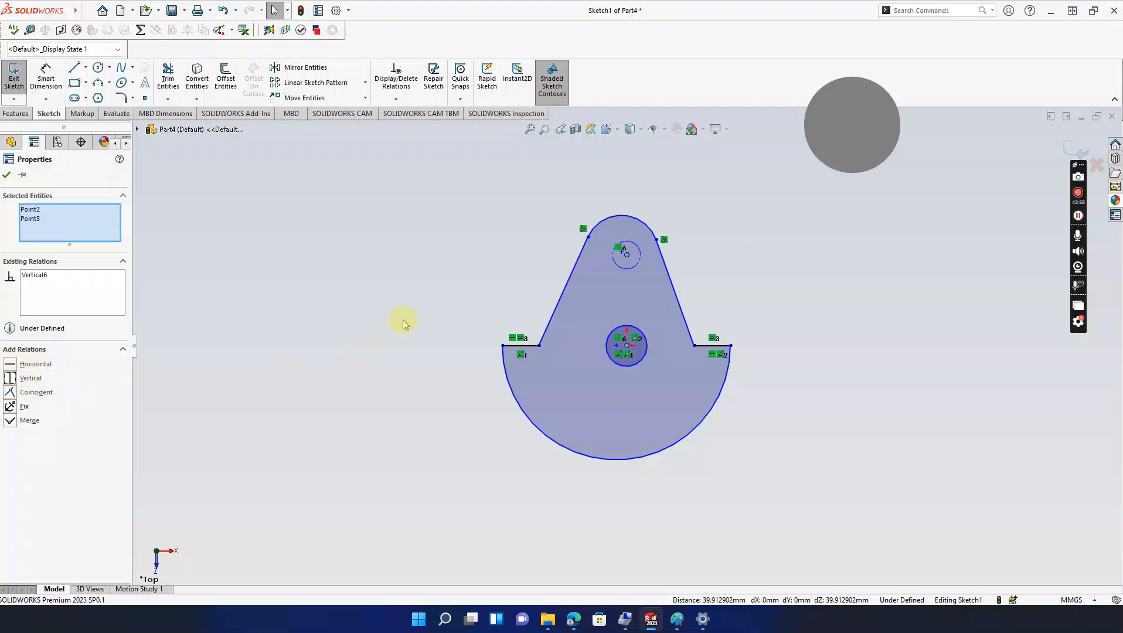
left_click(623, 219)
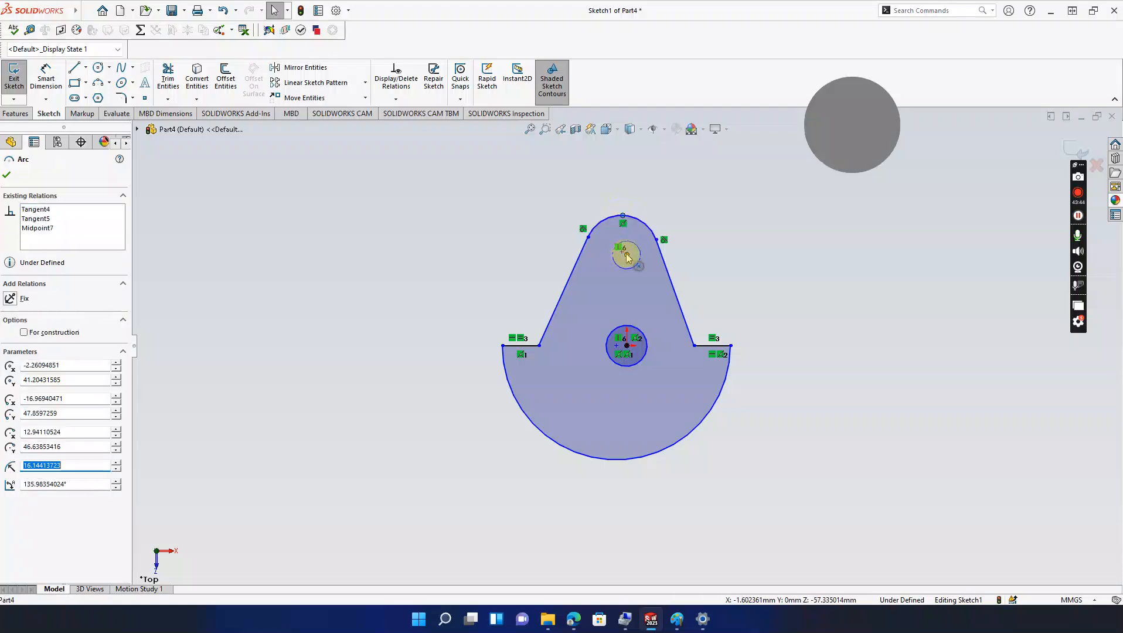
left_click(627, 256)
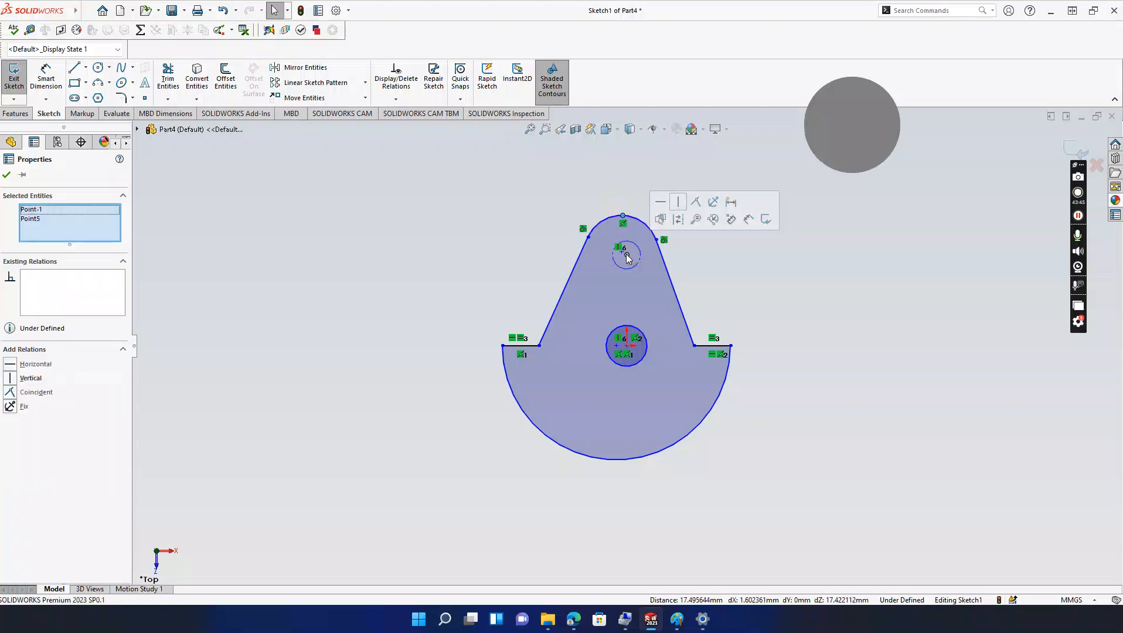
left_click(12, 380)
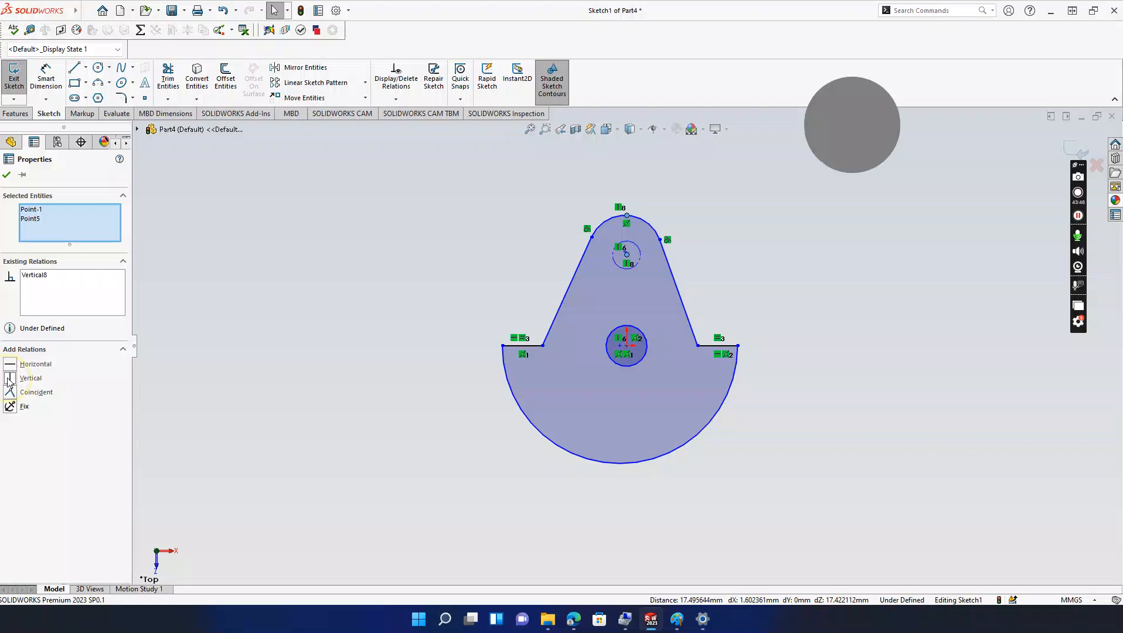
left_click(435, 211)
Step: Try vertical relations on the bottom arc, undo both, and close the relations panel
left_click(627, 345)
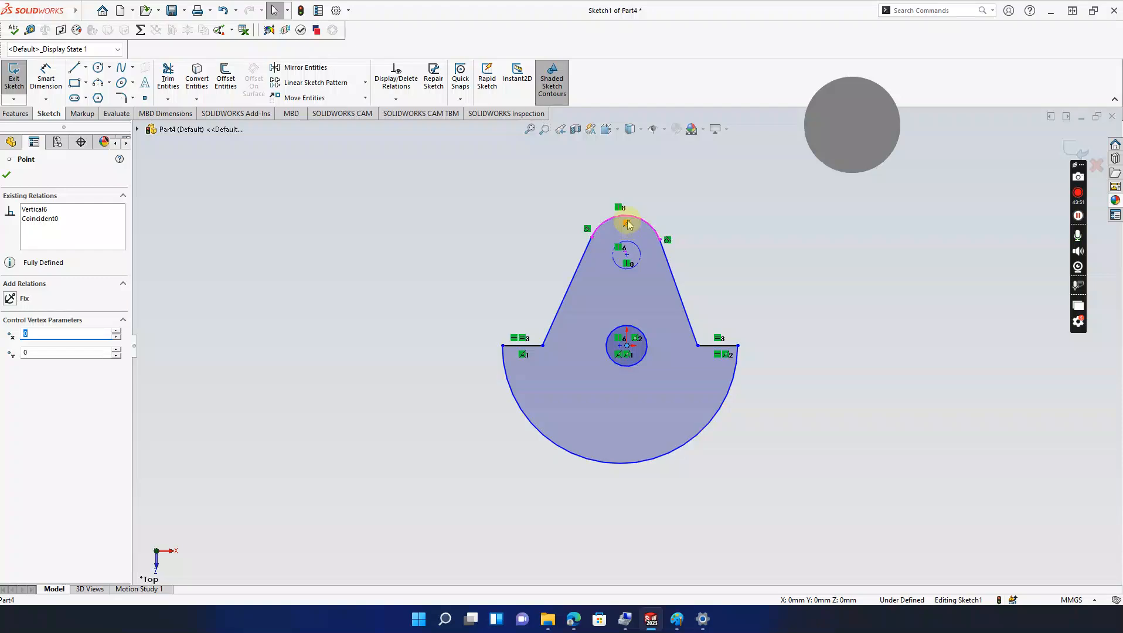
left_click(620, 463, "ctrl")
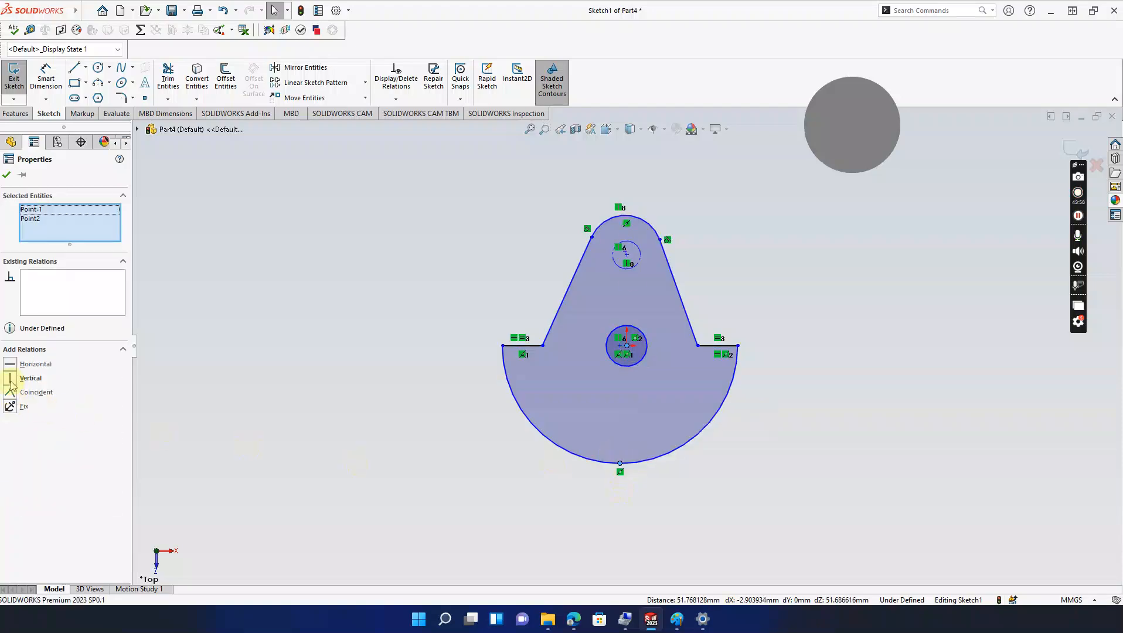
left_click(11, 380)
key("ctrl+z")
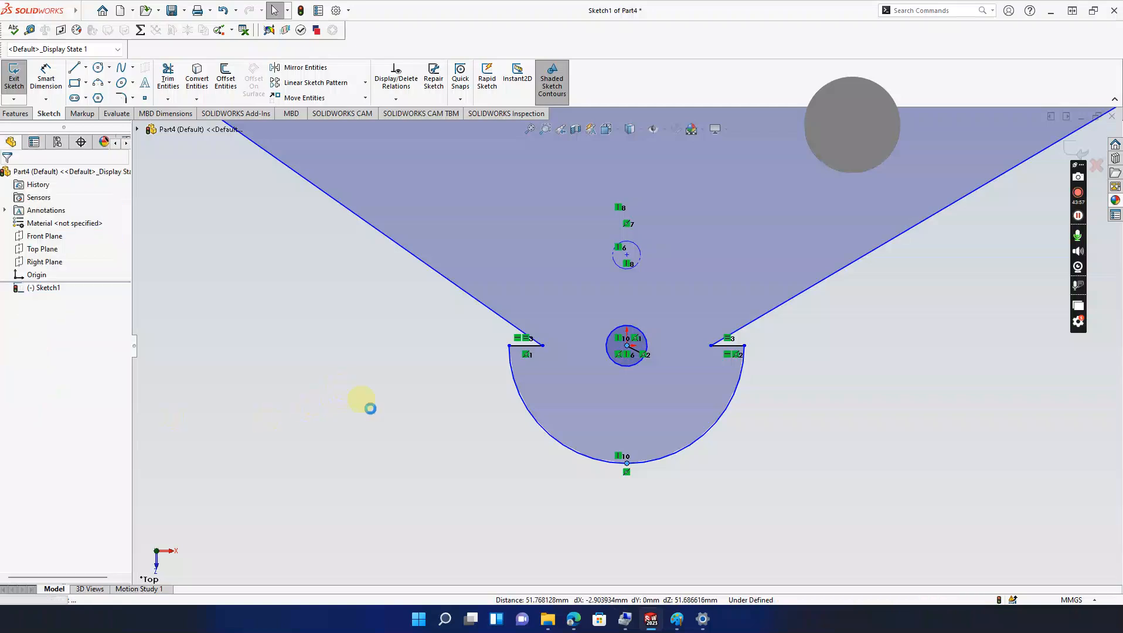
scroll(628, 340, "down", 3)
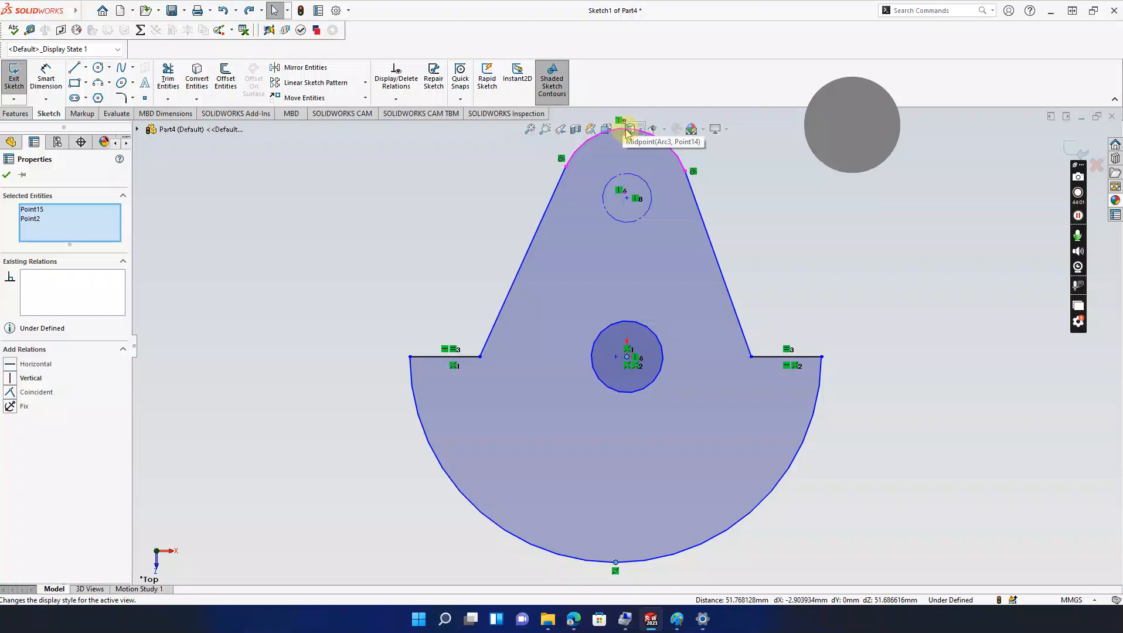
scroll(624, 133, "up", 3)
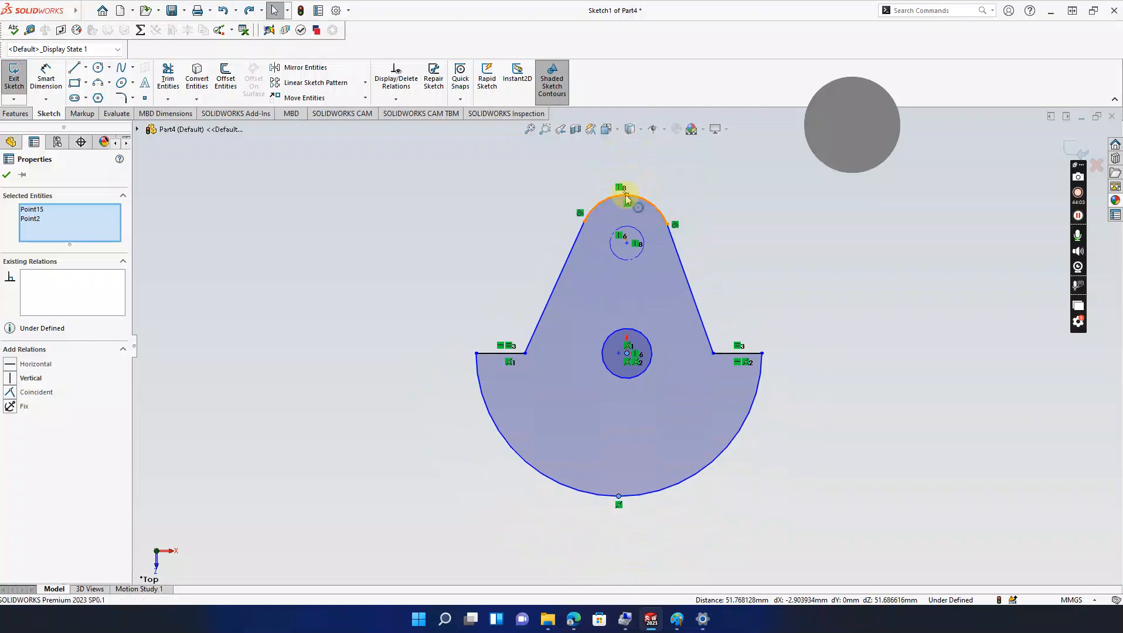
left_click(627, 197)
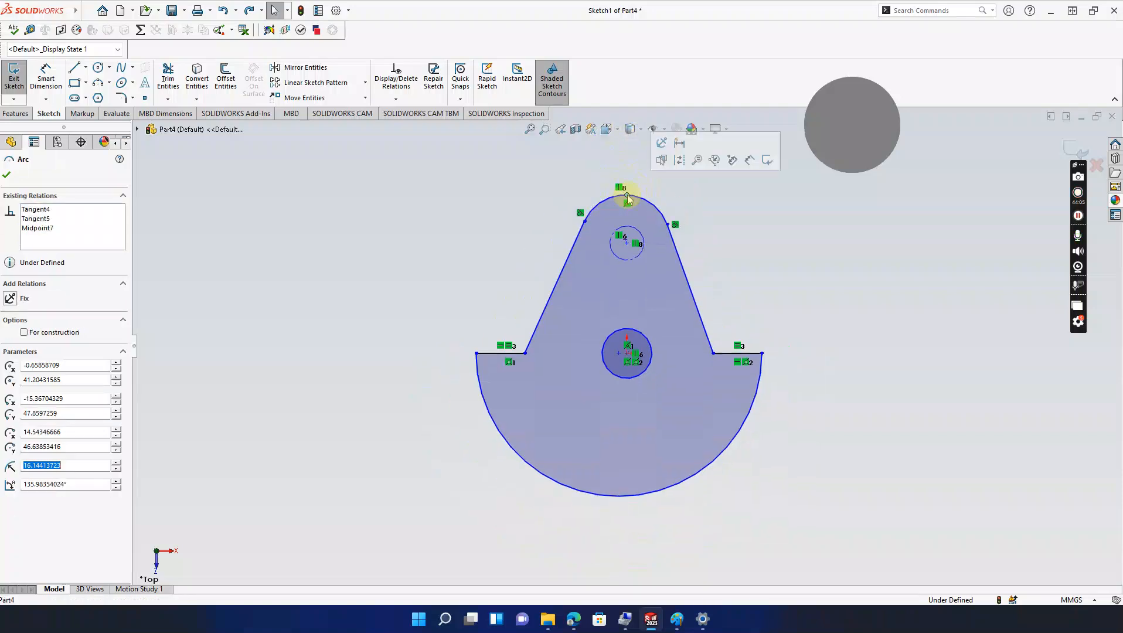
left_click(619, 497)
left_click(12, 379)
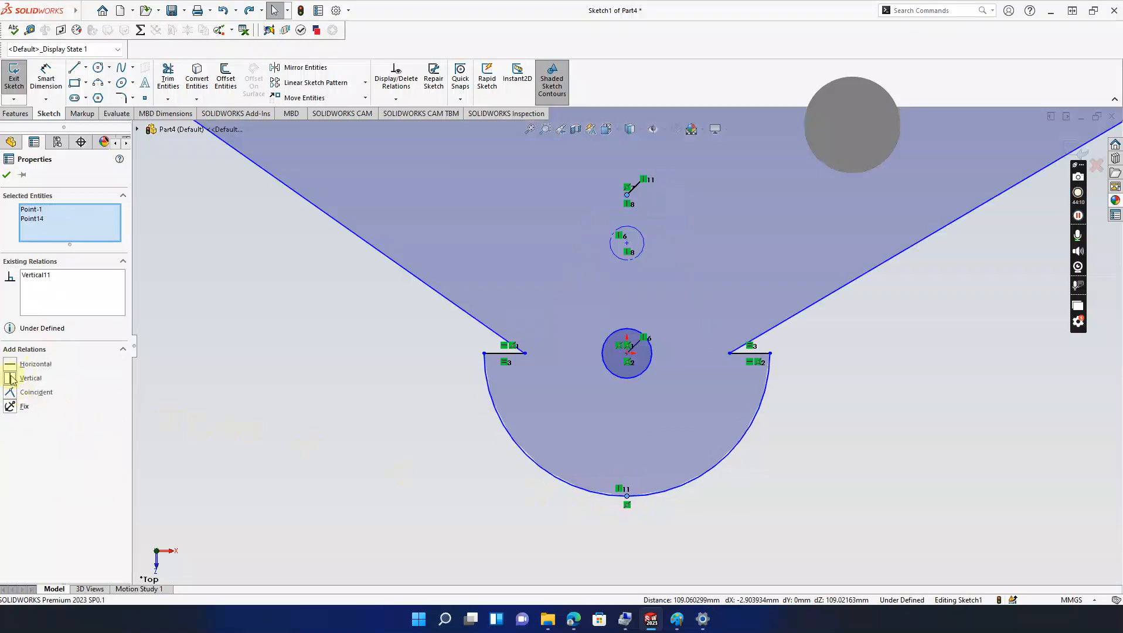
key("ctrl+z")
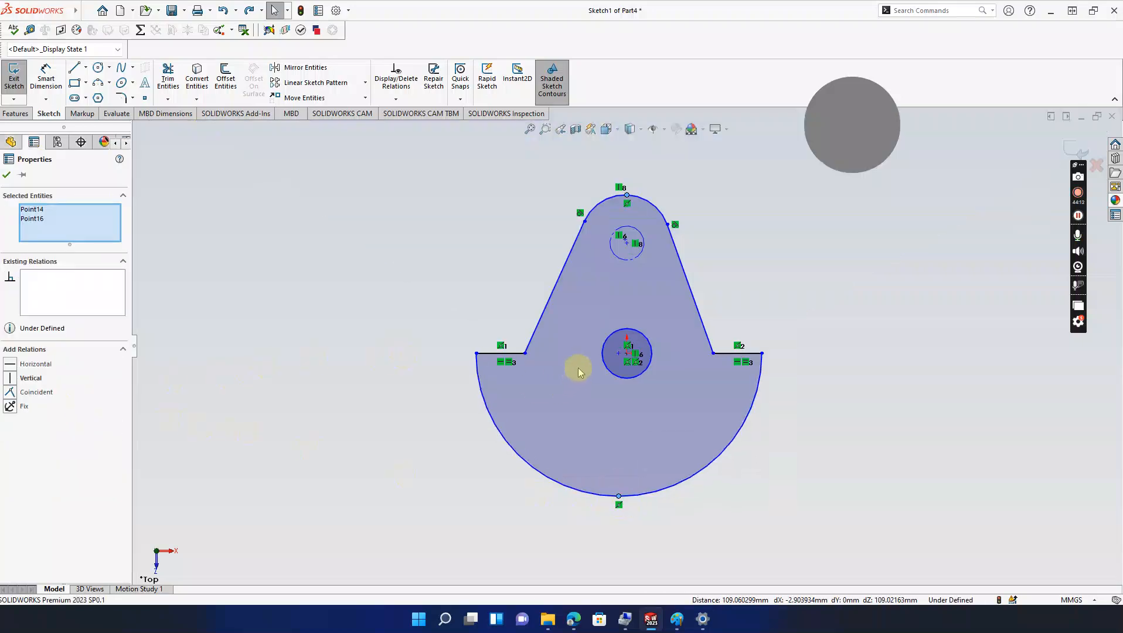
scroll(577, 369, "up", 1)
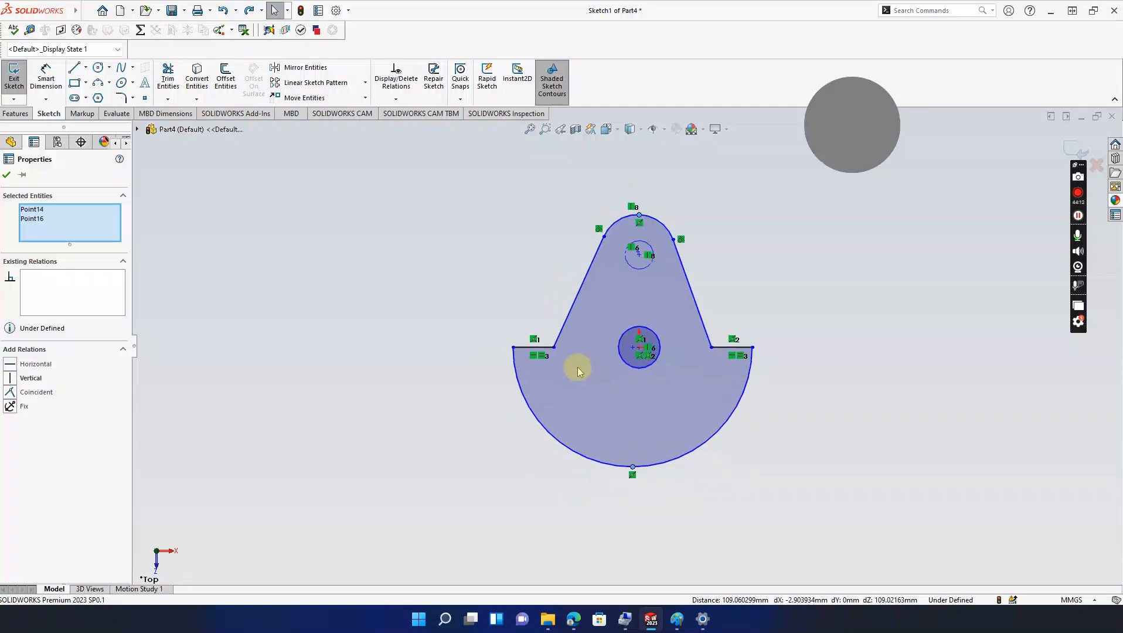
left_click(23, 176)
Step: Sketch-fillet the left inner corner, accept the warning, and select the radius to set 5 mm
left_click(122, 98)
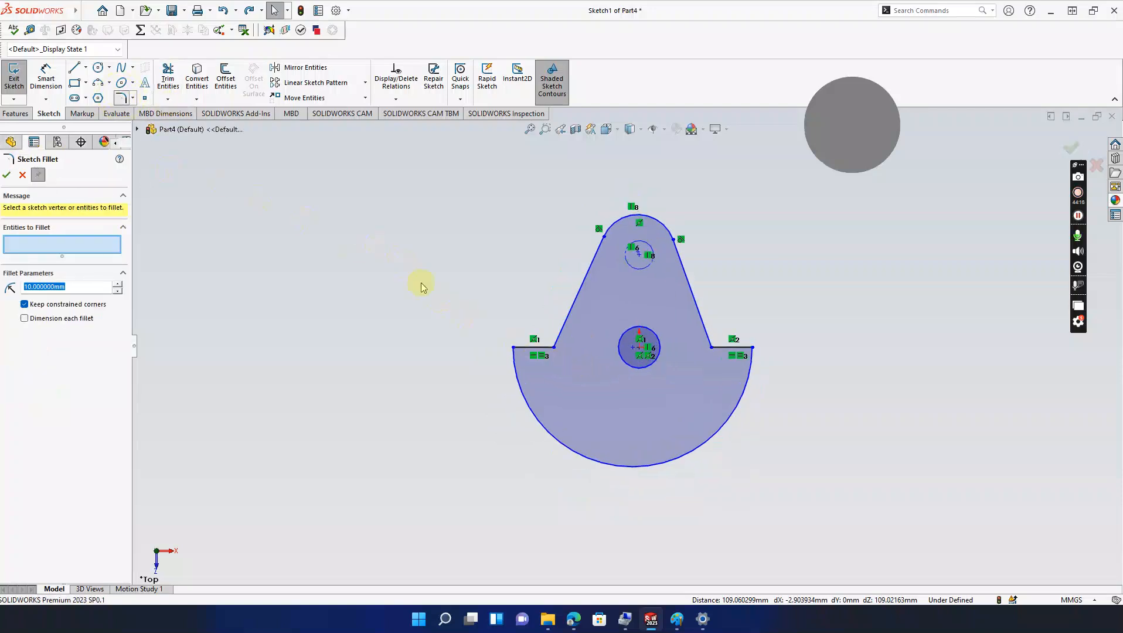
scroll(536, 351, "down", 3)
left_click(577, 337)
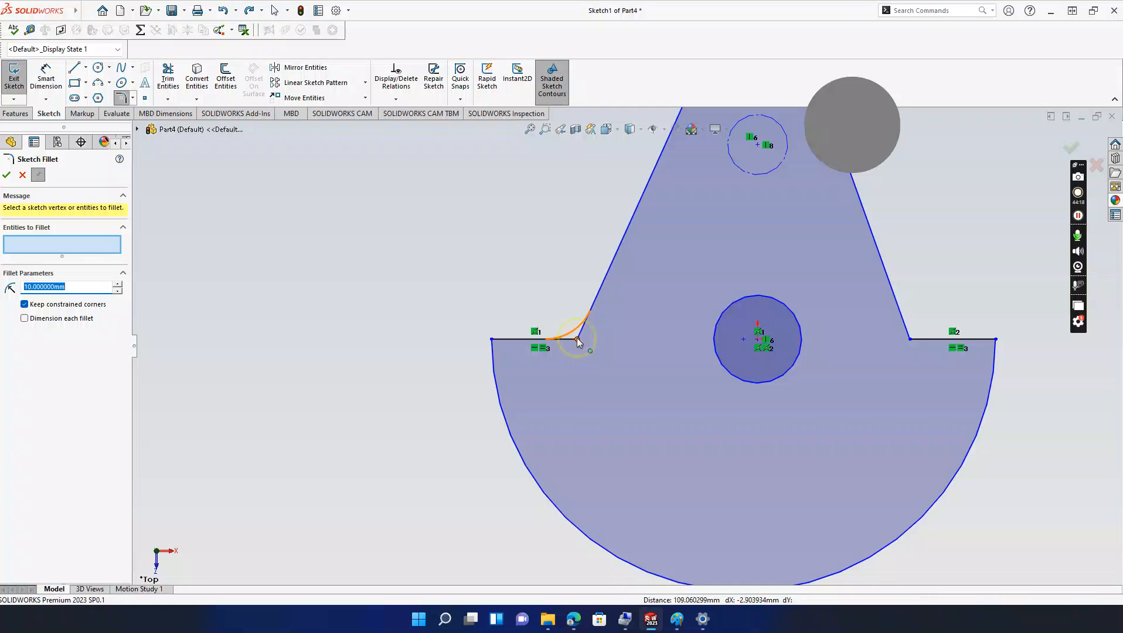
left_click(587, 319)
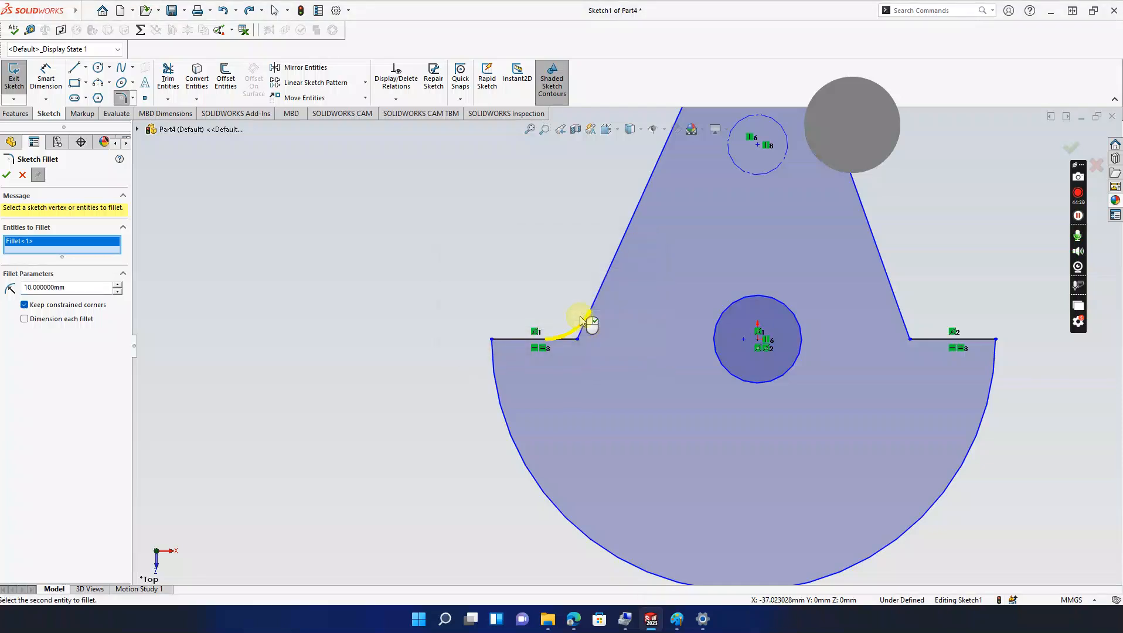
double_click(80, 287)
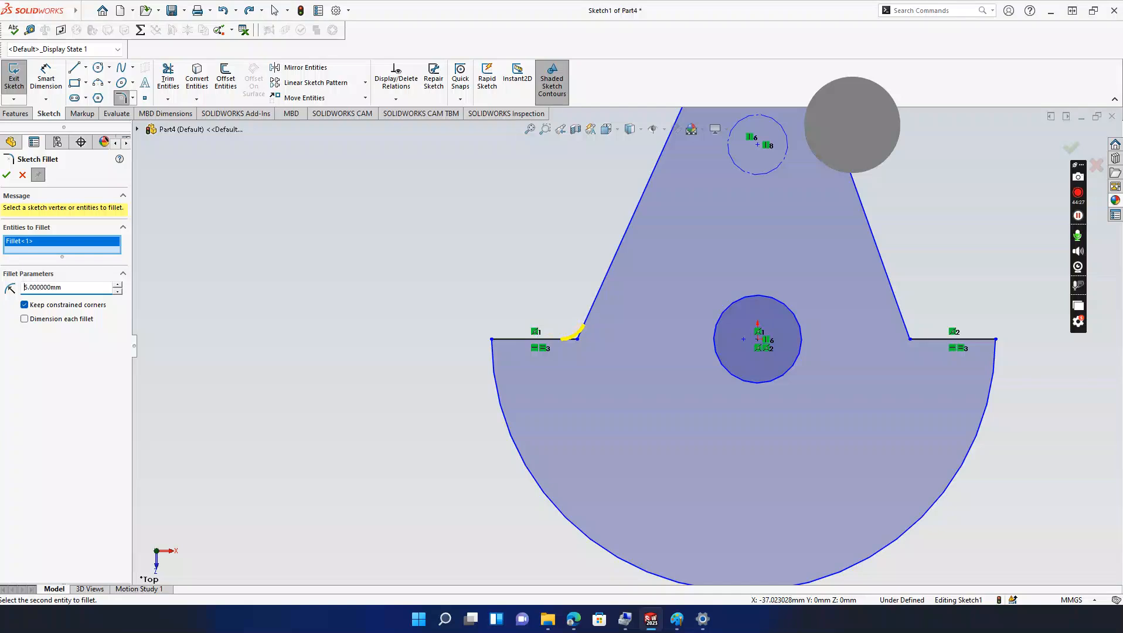
Step: Apply 5 mm sketch fillets at the left and right inner corners, accepting the relation warning
left_click(6, 177)
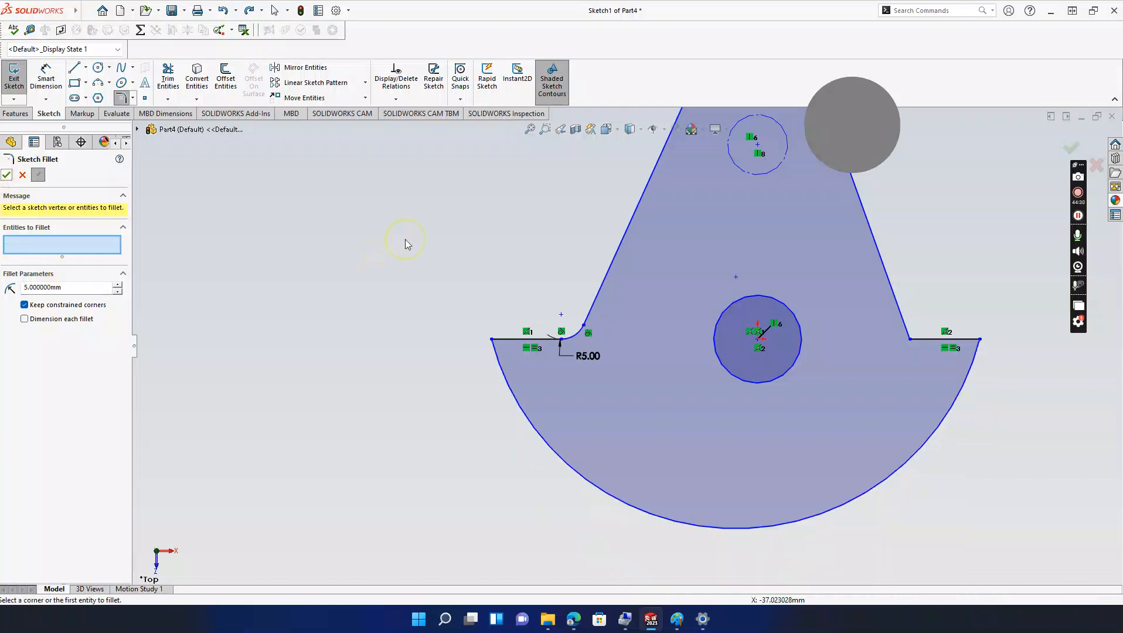
left_click(912, 340)
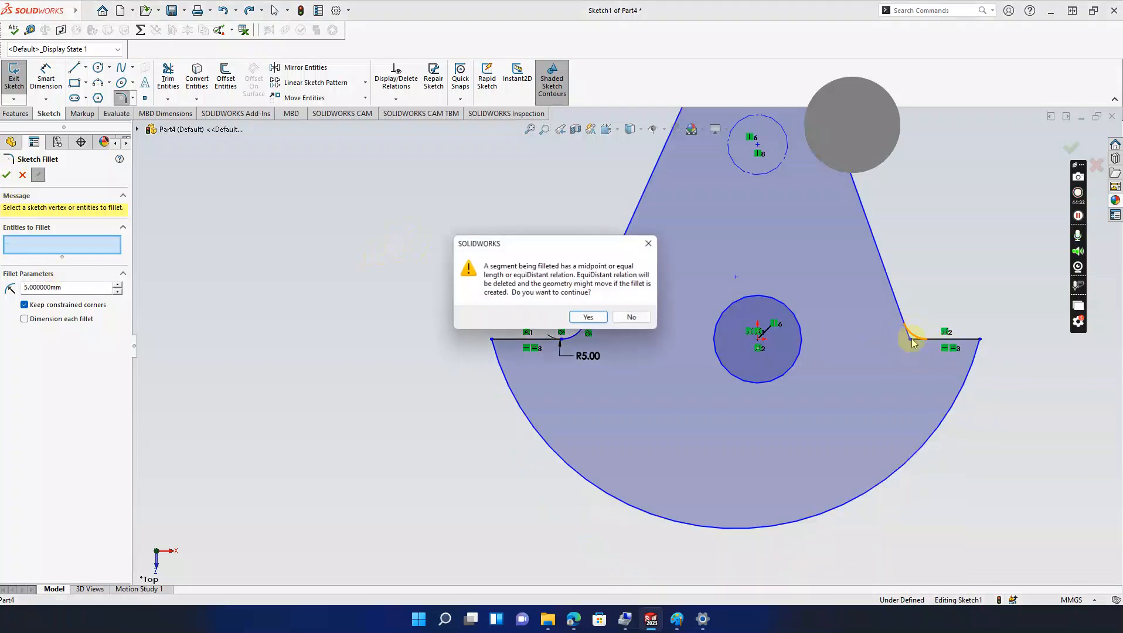
left_click(589, 318)
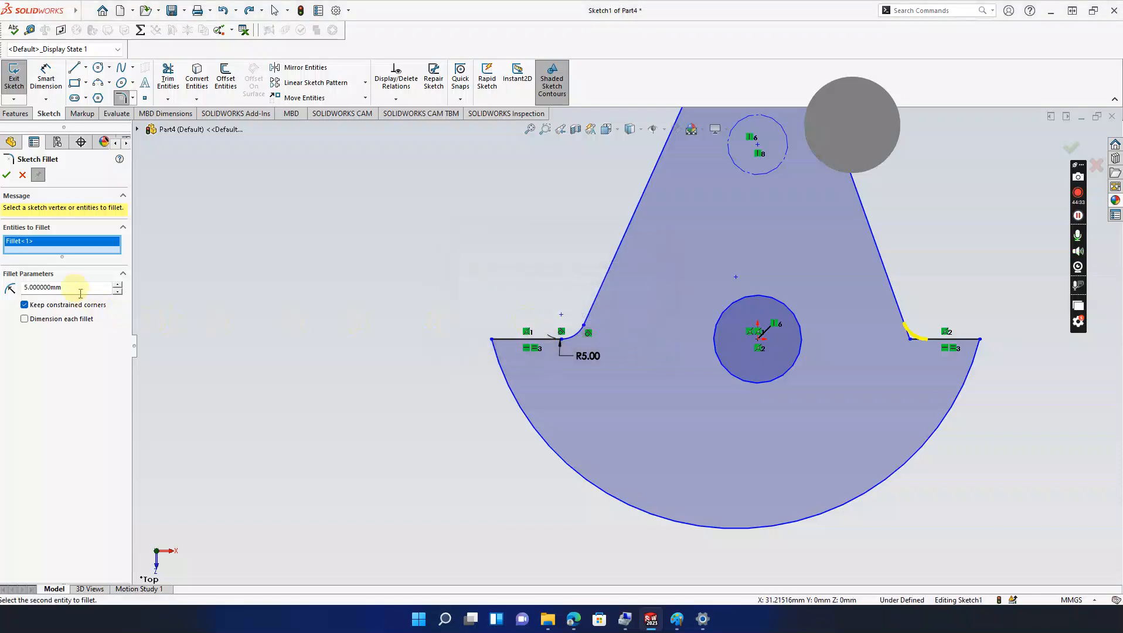
left_click(5, 175)
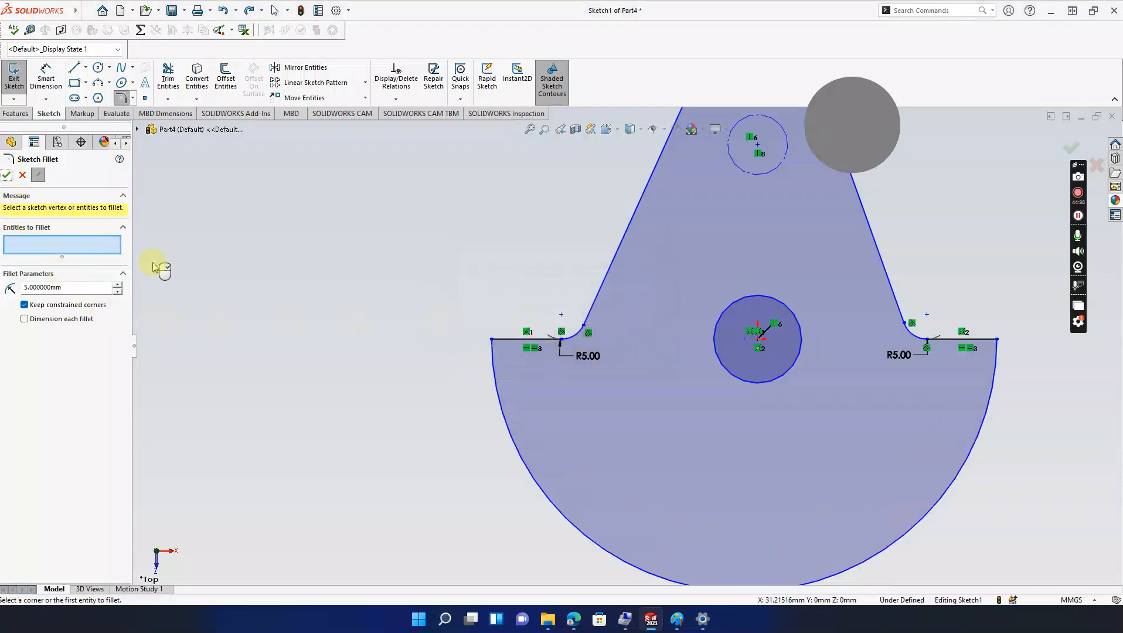
scroll(620, 387, "up", 3)
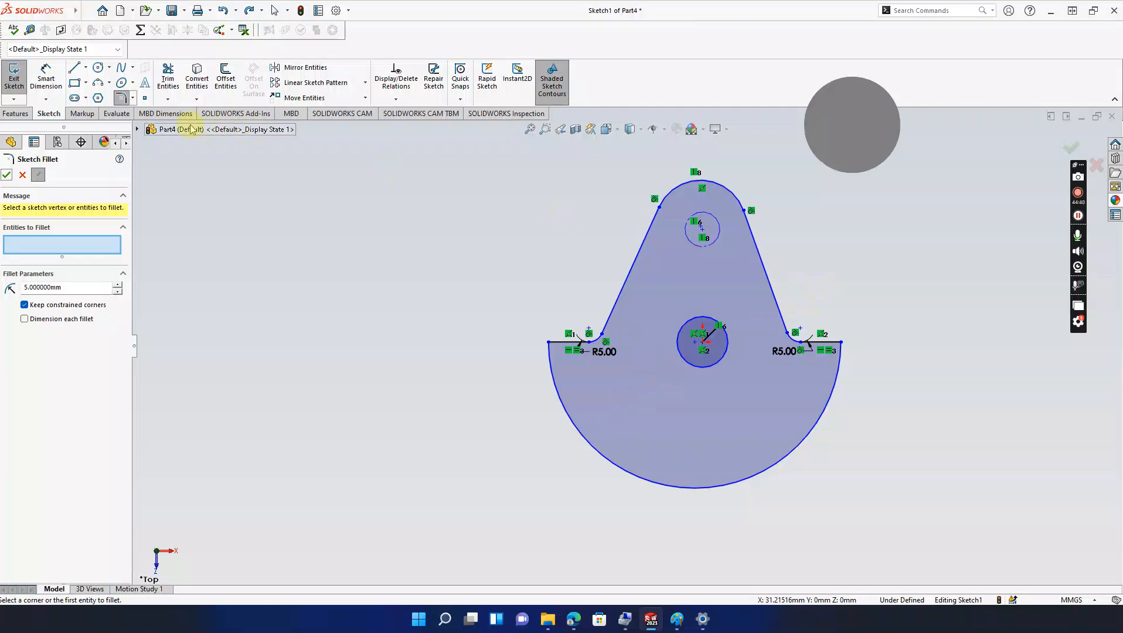
Step: Dimension the bottom arc radius to 50 mm and the top arc radius to 25 mm
left_click(45, 77)
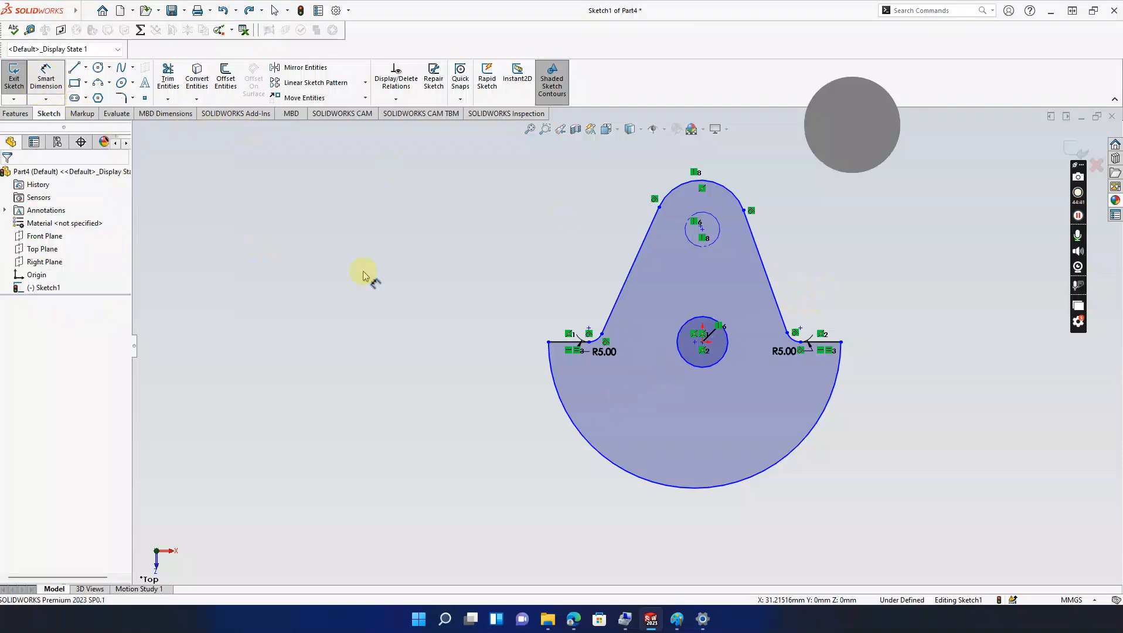
left_click(660, 483)
left_click(723, 523)
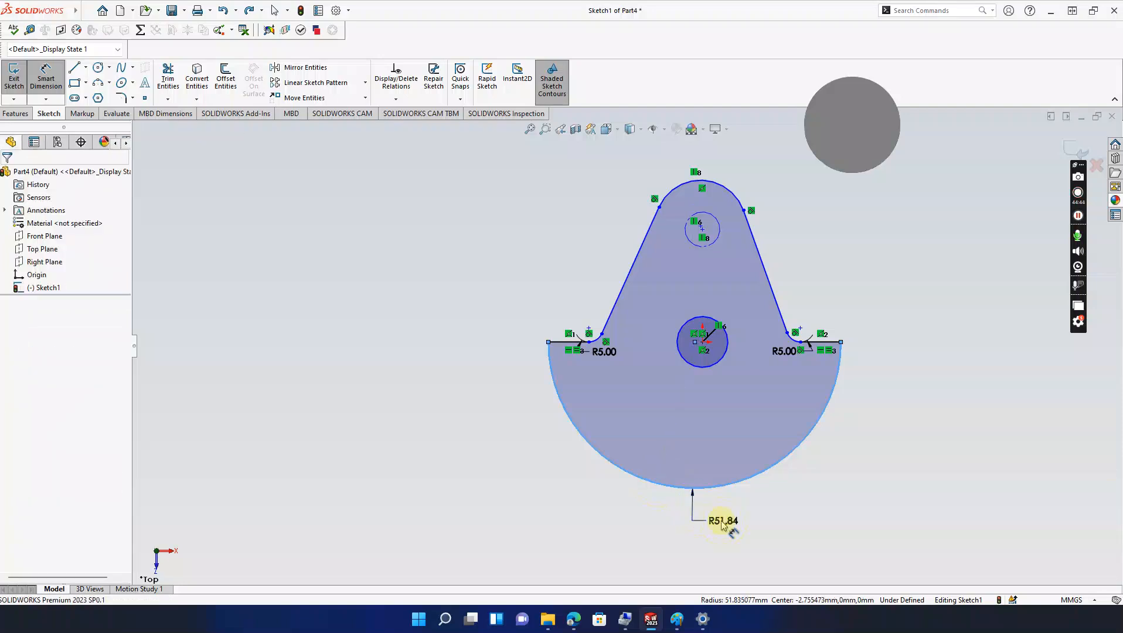
key("Return")
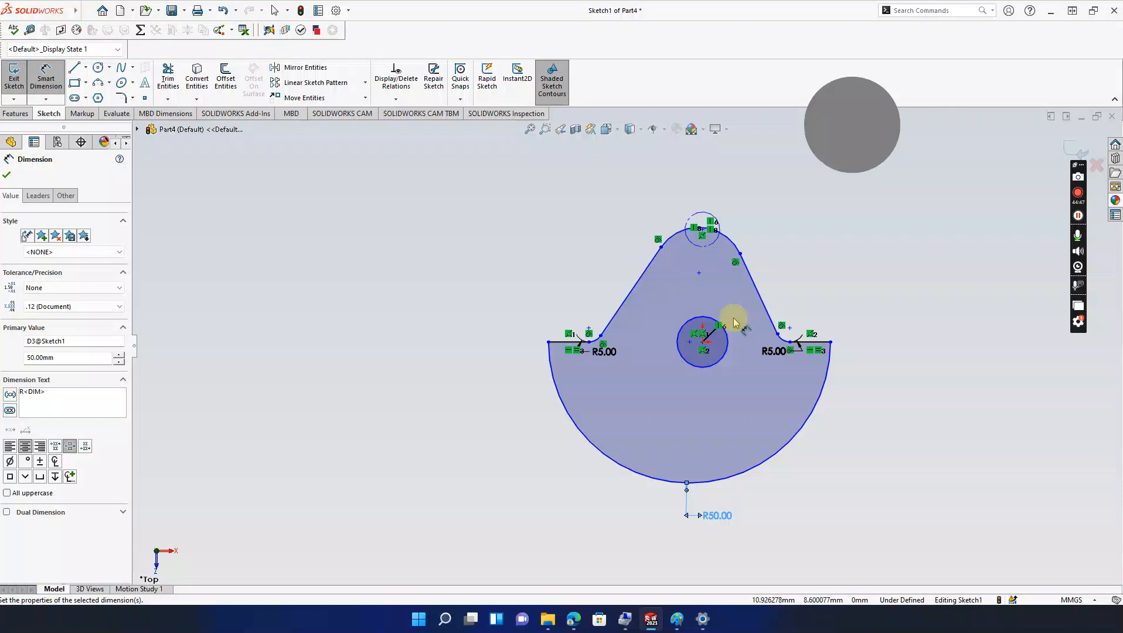
left_click(680, 237)
left_click(636, 188)
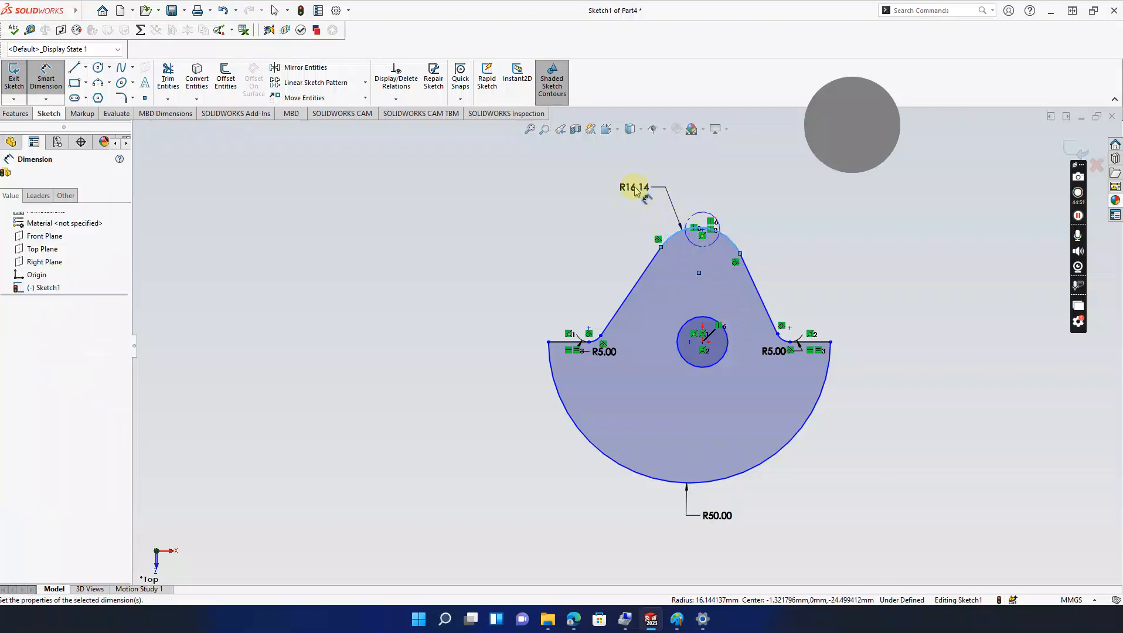
type("25")
key("Return")
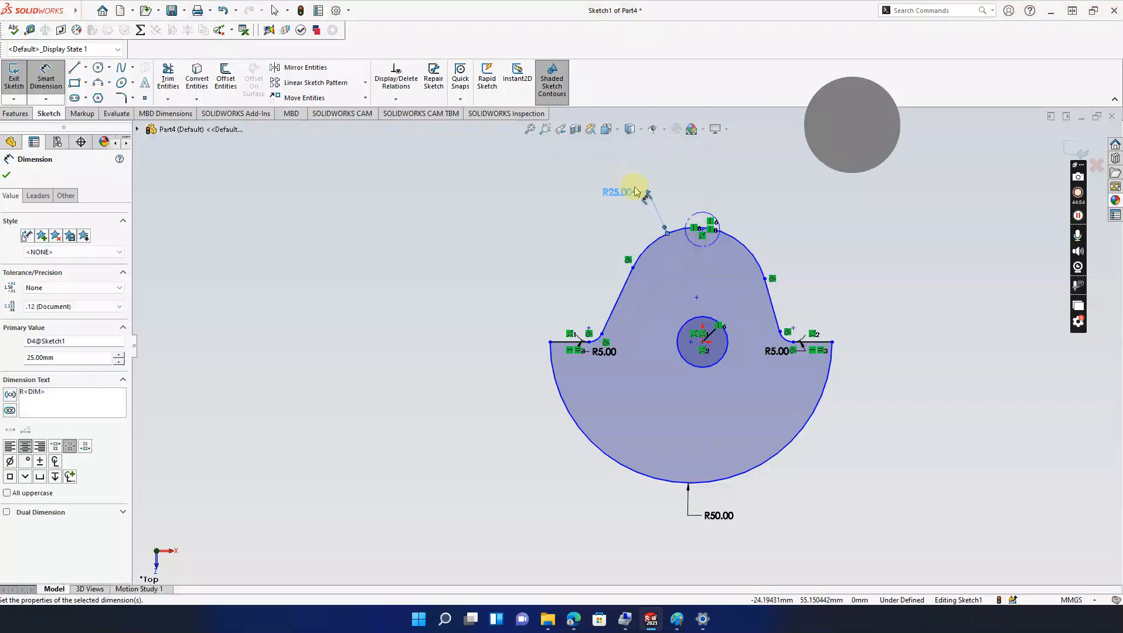
key("Escape")
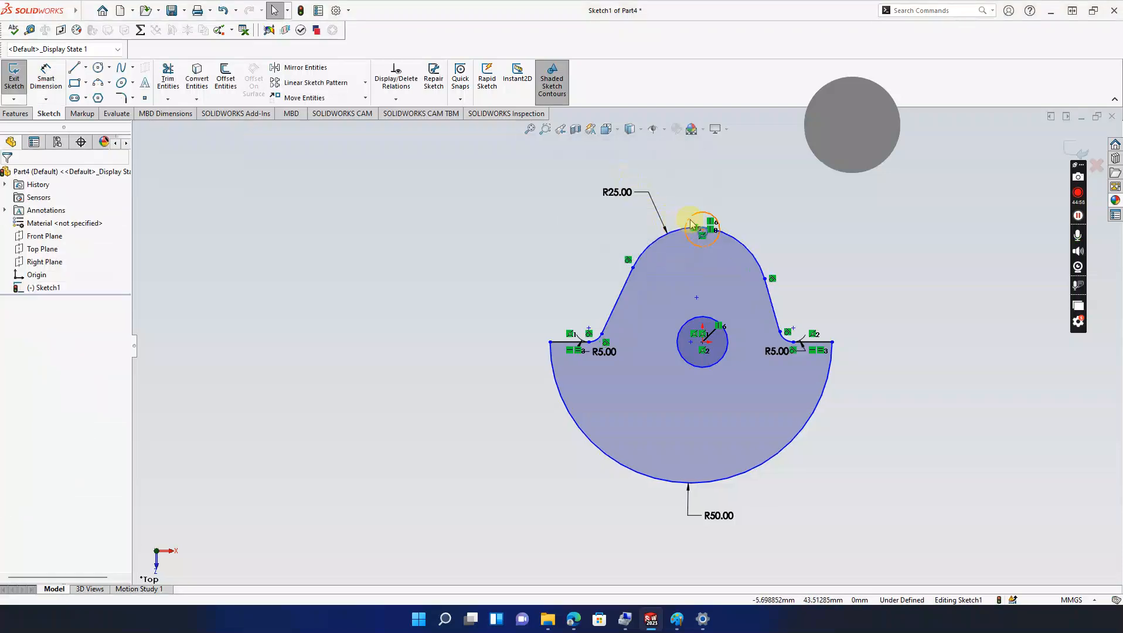
Step: Delete the small construction circle at the top of the sketch
left_click(695, 219)
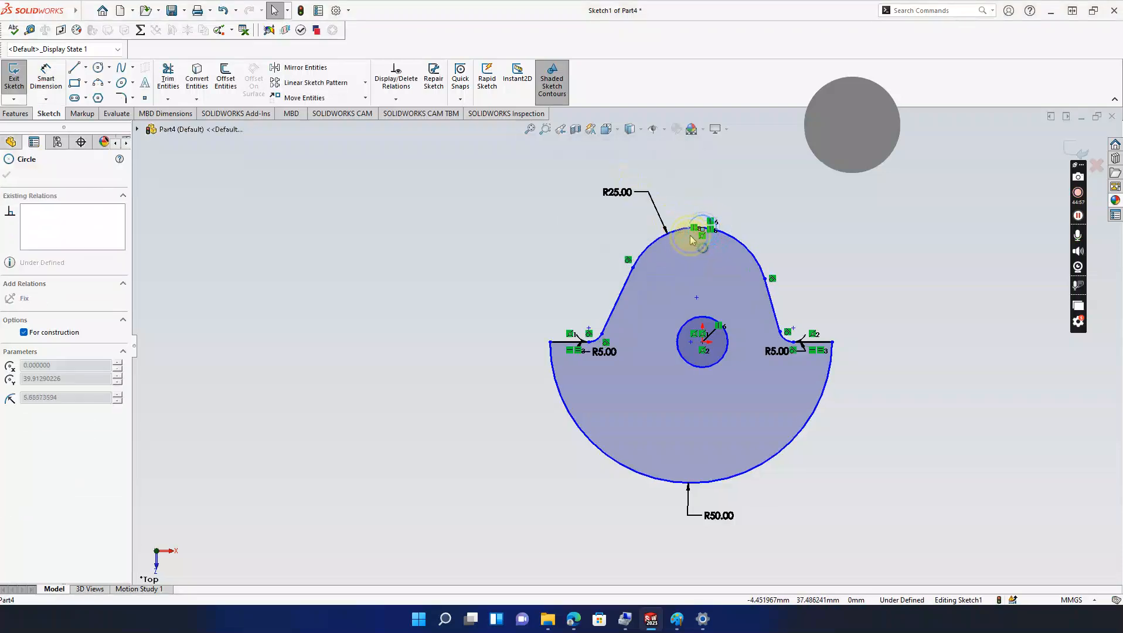
key("Escape")
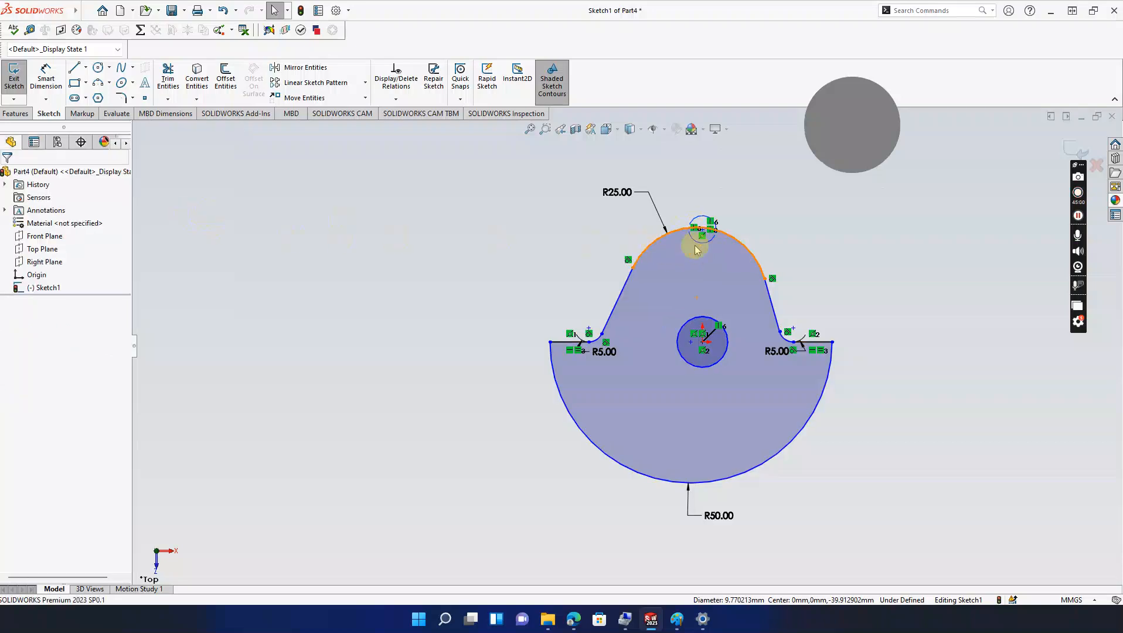
left_click_drag(711, 242, 701, 268)
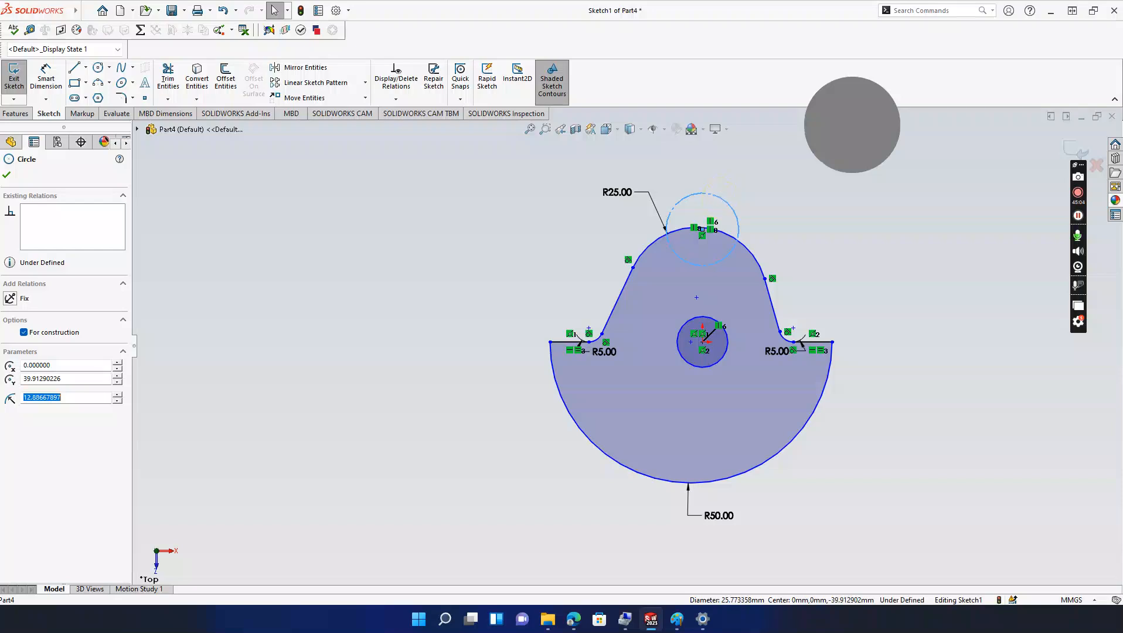
key("Delete")
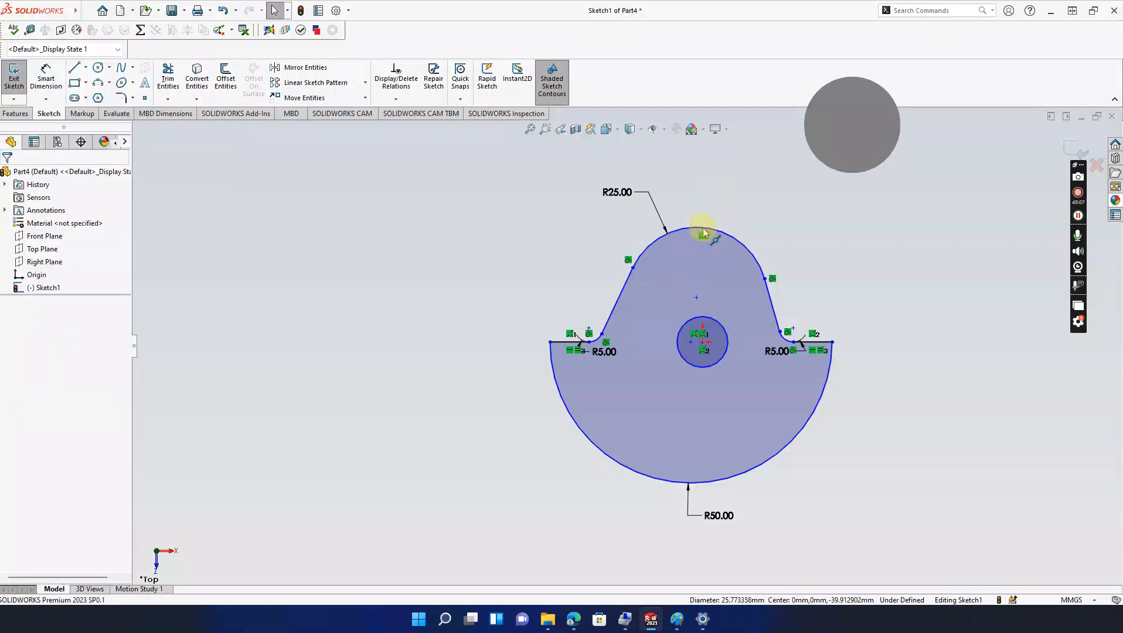
Step: Add a Vertical relation between the top arc midpoint, centre circle point and bottom arc midpoint
left_click(702, 229)
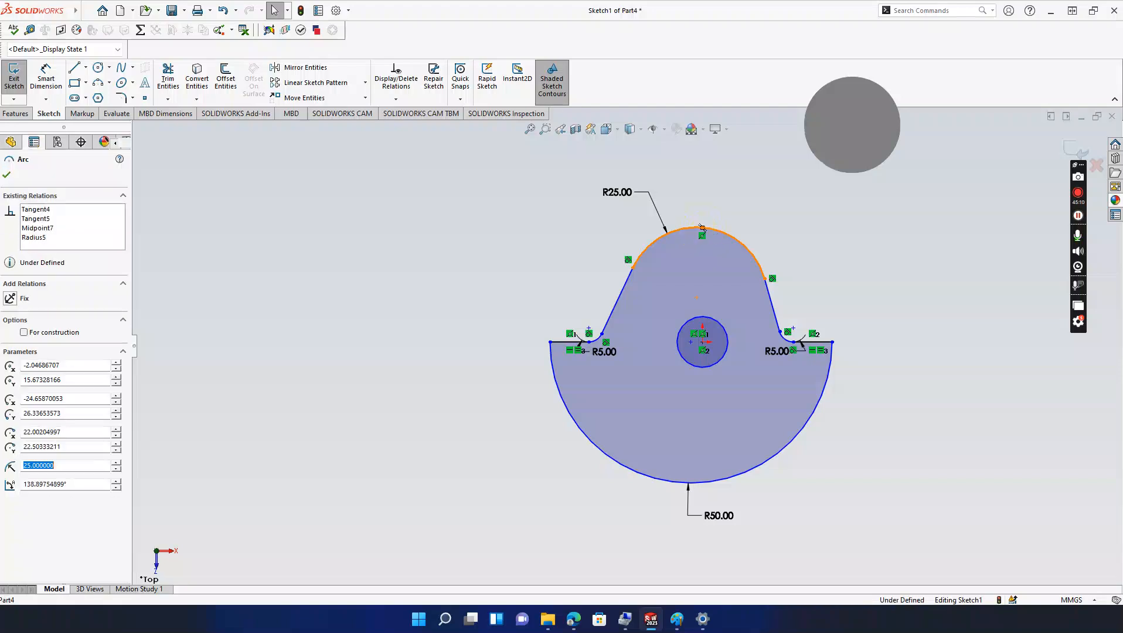
left_click(704, 347)
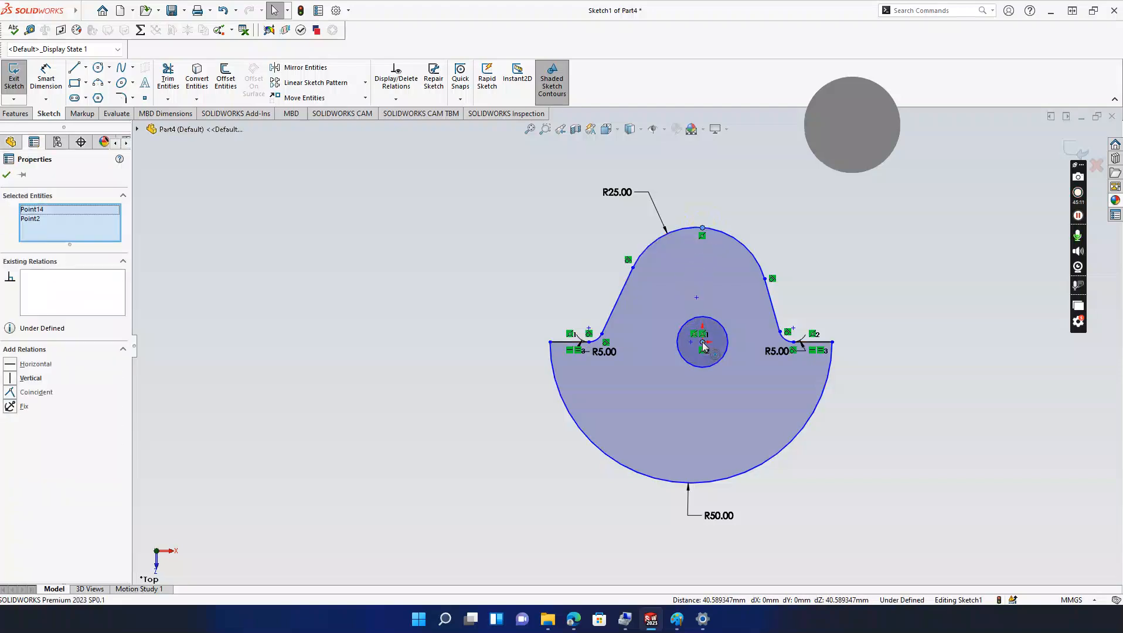
left_click(690, 483, "ctrl")
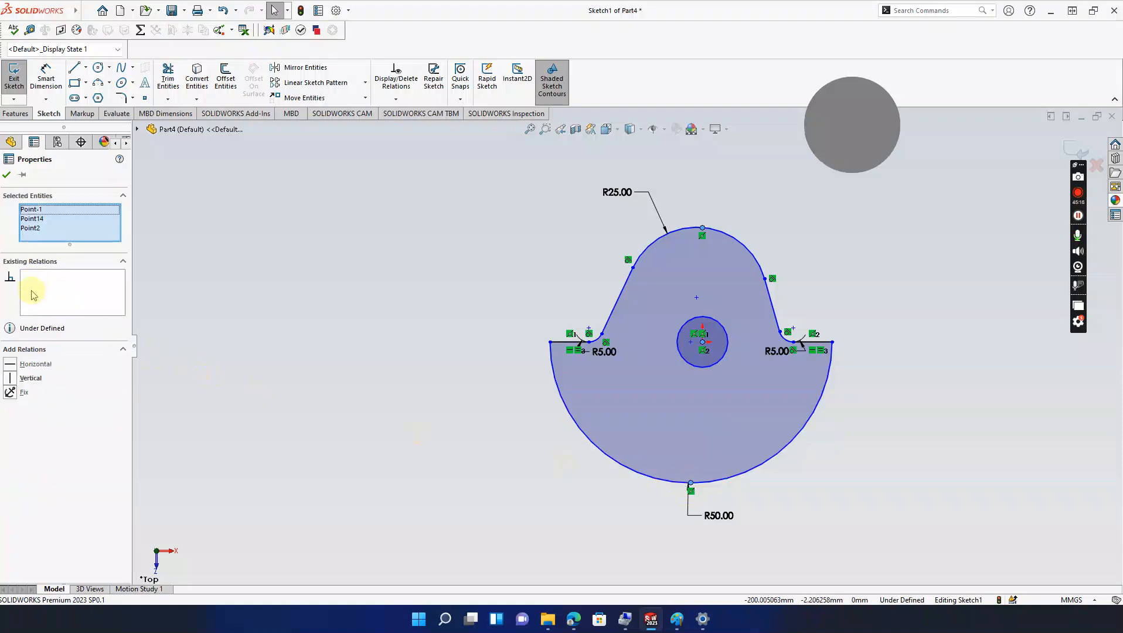
left_click(10, 378)
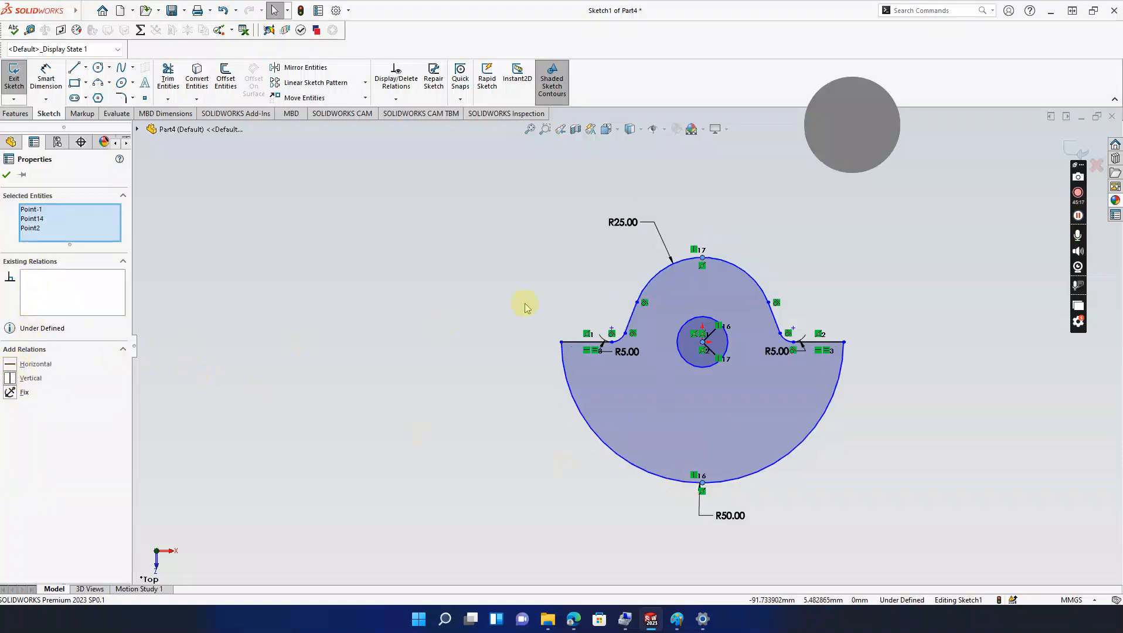
scroll(759, 356, "down", 3)
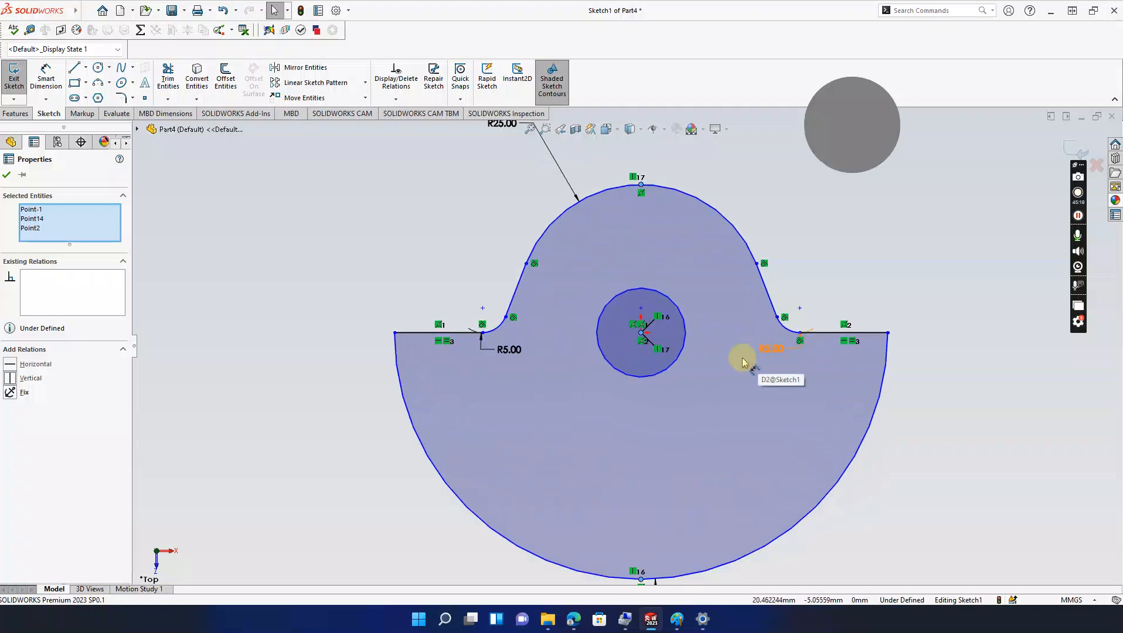
scroll(742, 362, "up", 3)
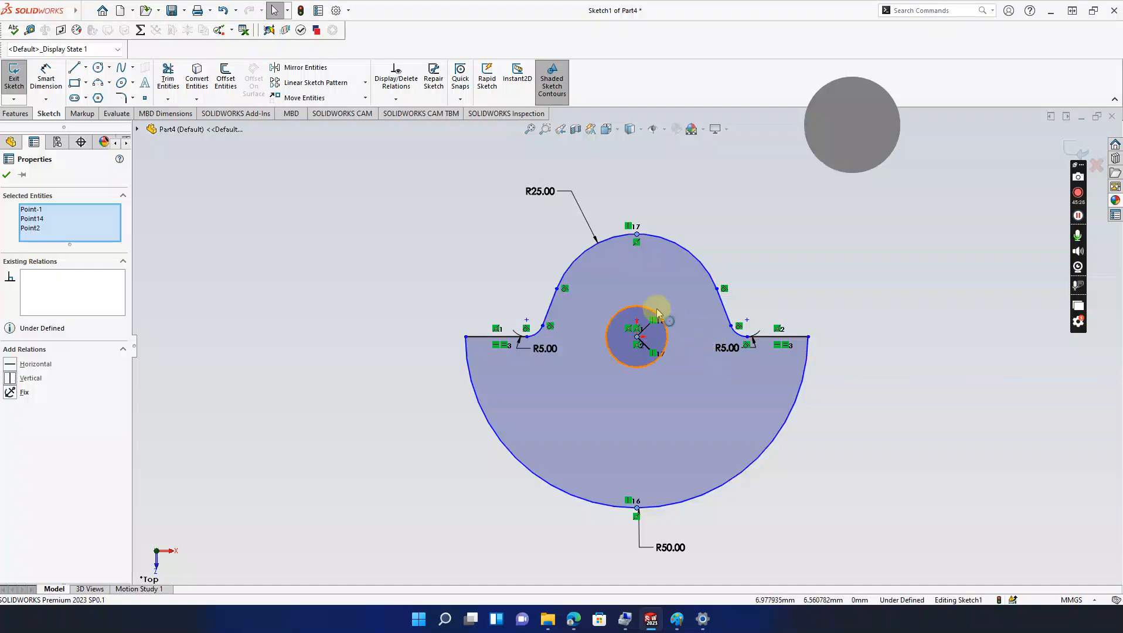
Step: Try dimensioning from the centre circle's centre point, then bring up the Paint reference drawing
left_click(45, 79)
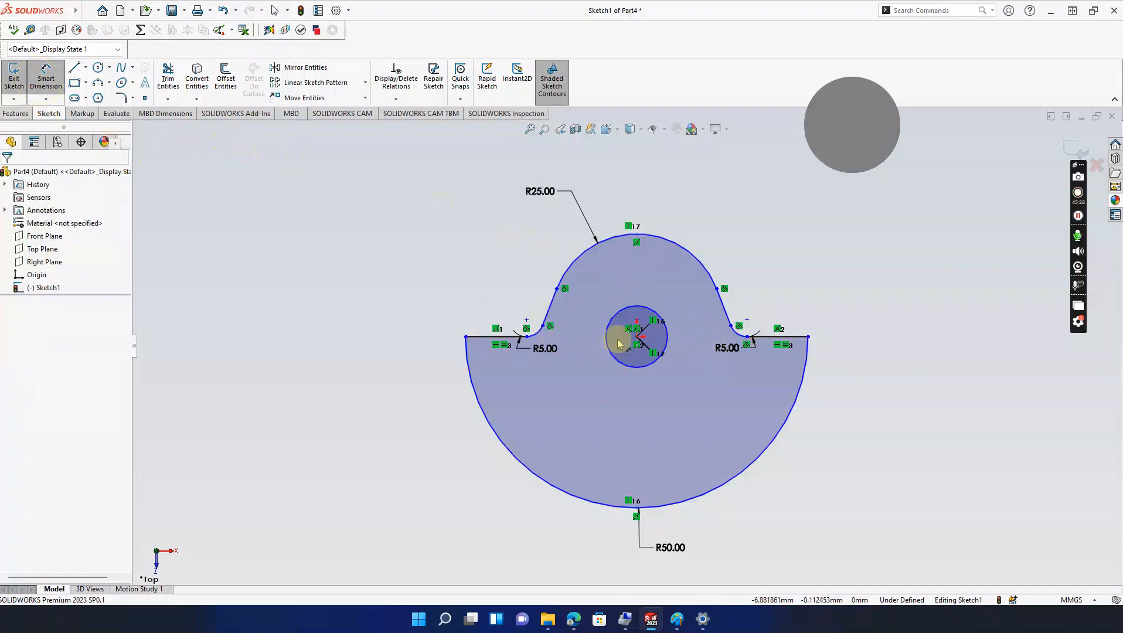
left_click(637, 337)
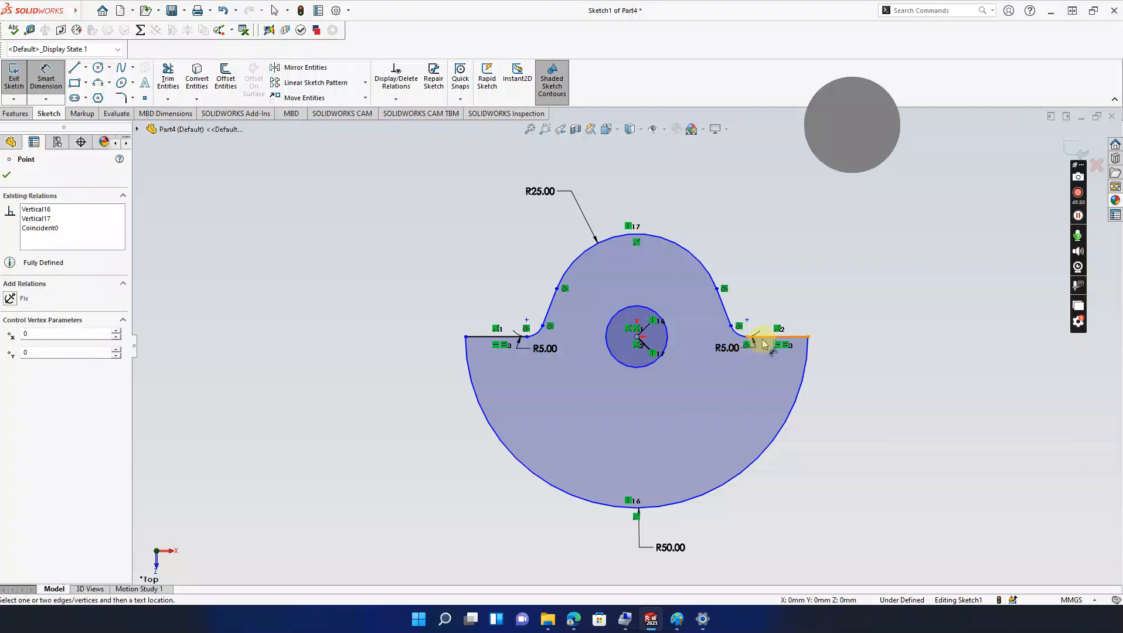
left_click(681, 325)
left_click(593, 308)
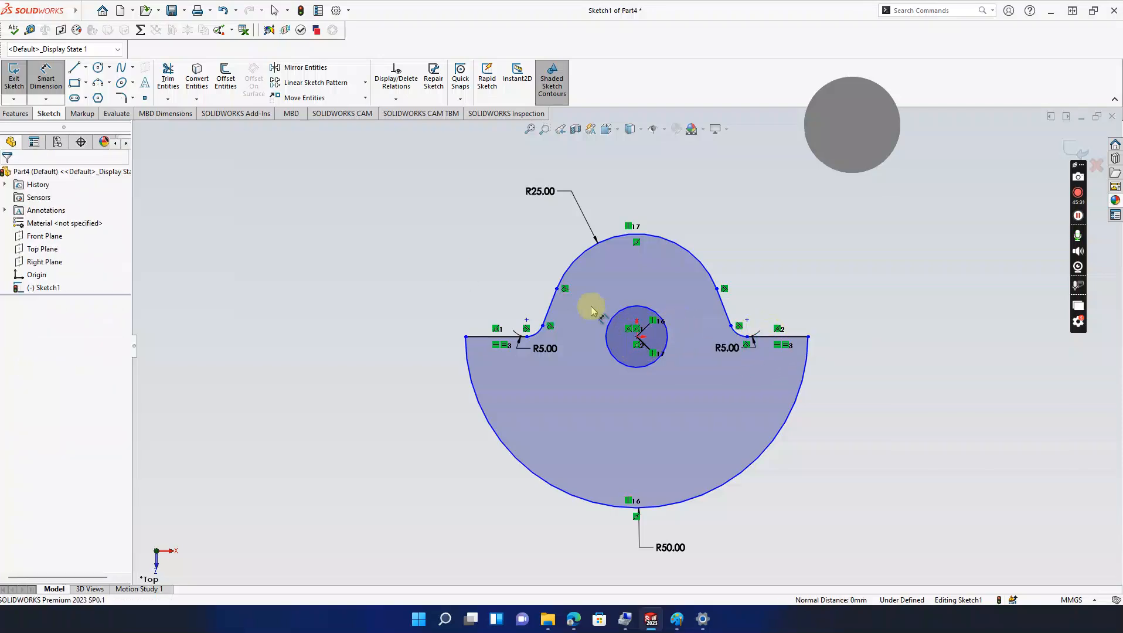
left_click(639, 338)
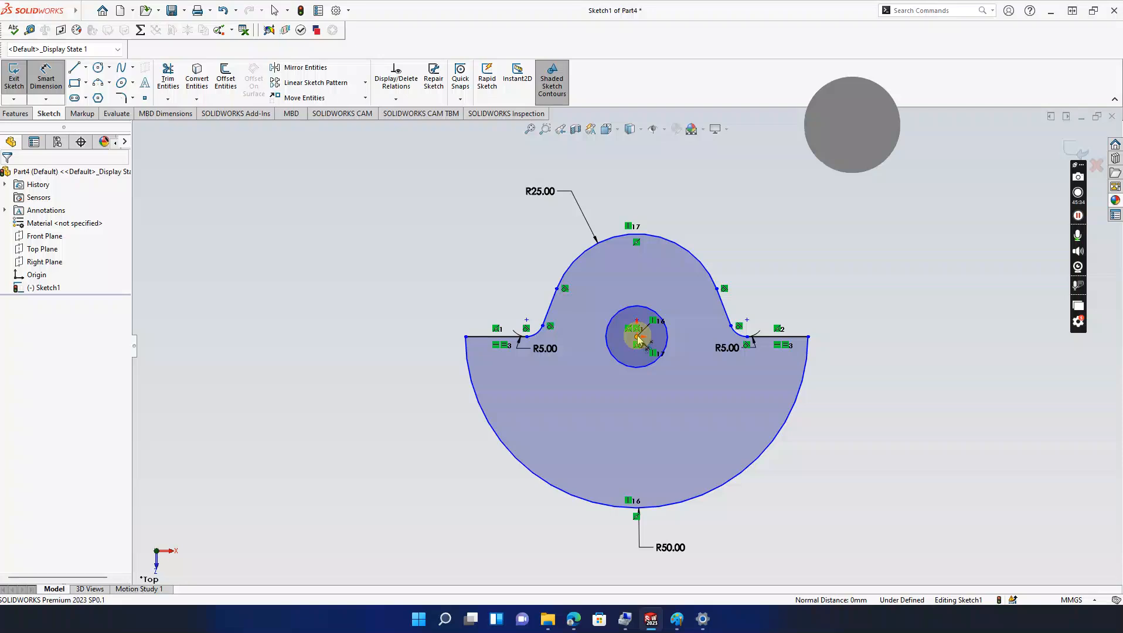
left_click(215, 570)
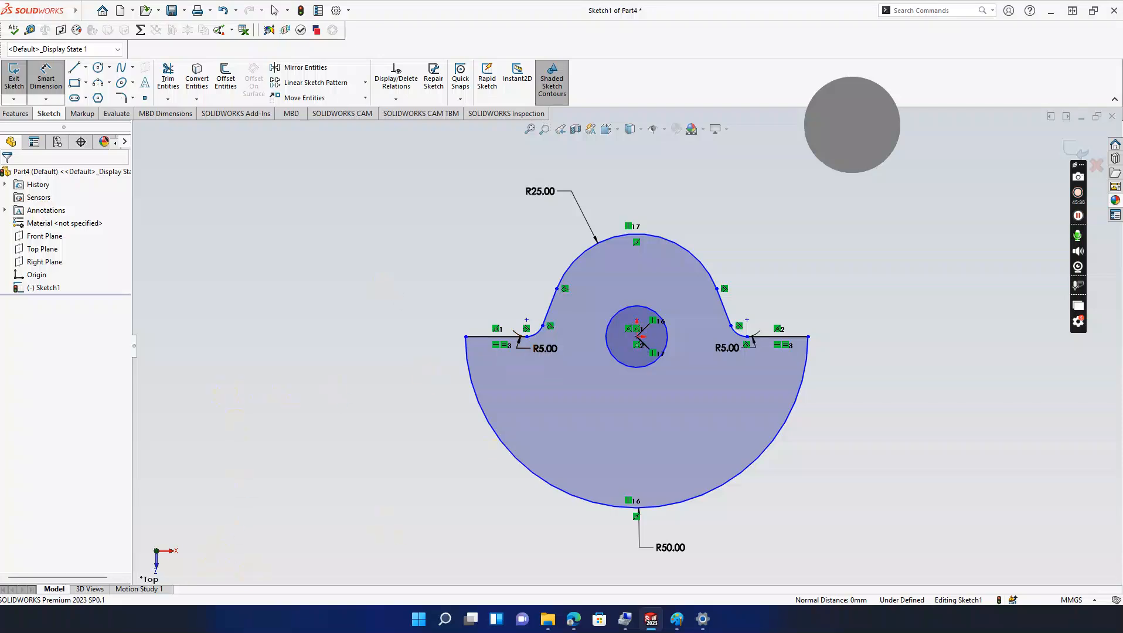
key("alt+Tab")
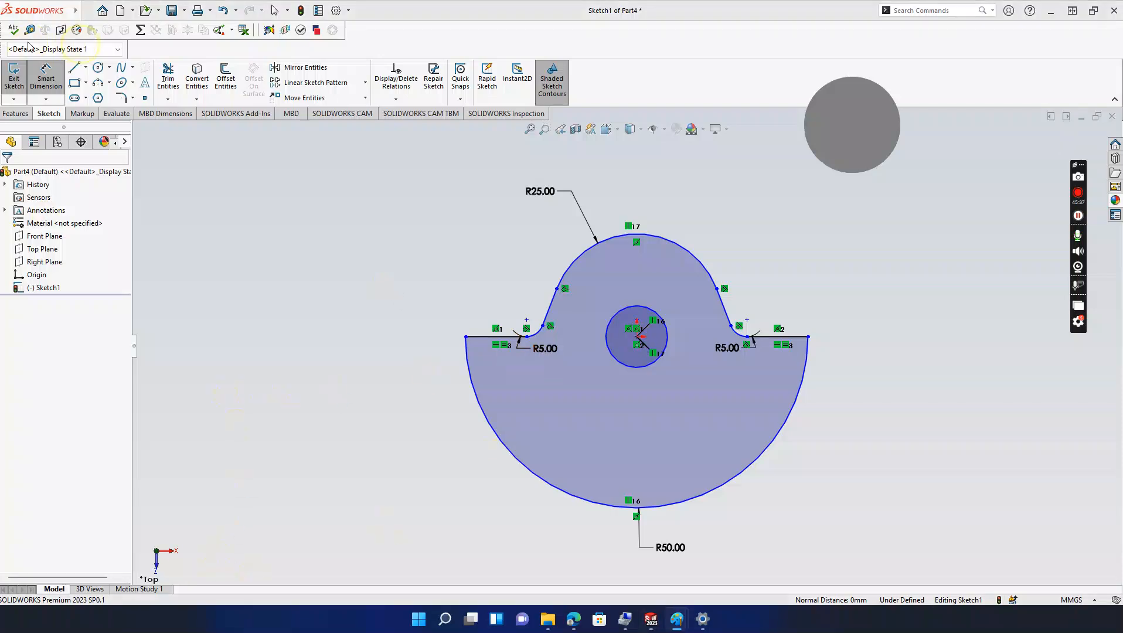
mouse_move(0, 35)
left_mouse_down()
mouse_move(391, 94)
mouse_move(427, 65)
left_mouse_up()
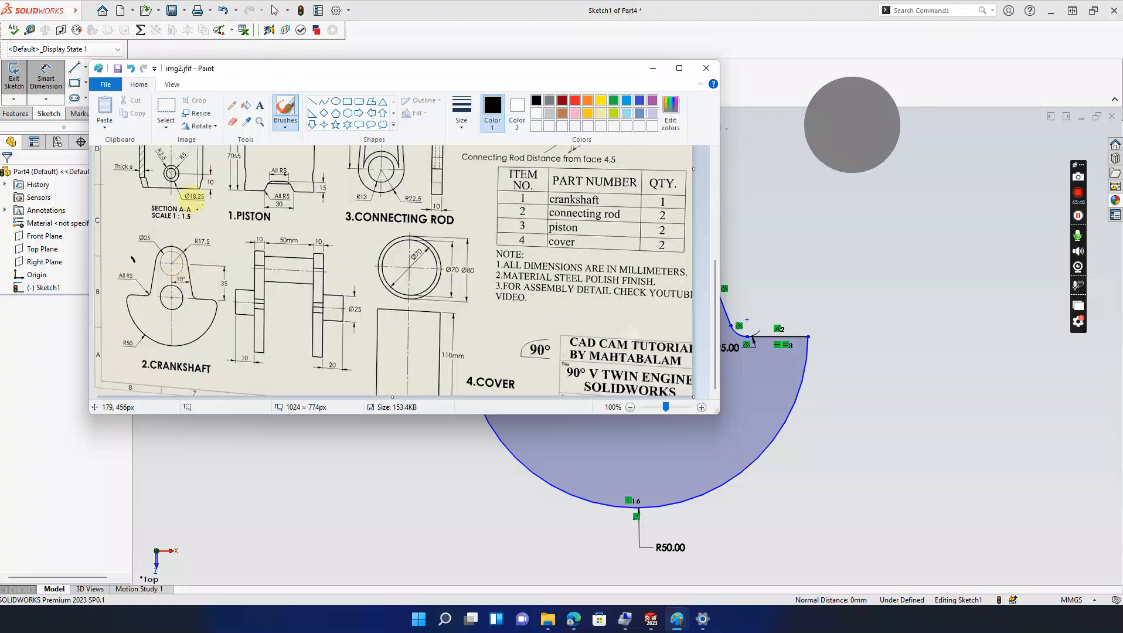
Step: Zoom the reference drawing img2.jfif to 200%, review it, then minimize Paint
left_click(172, 84)
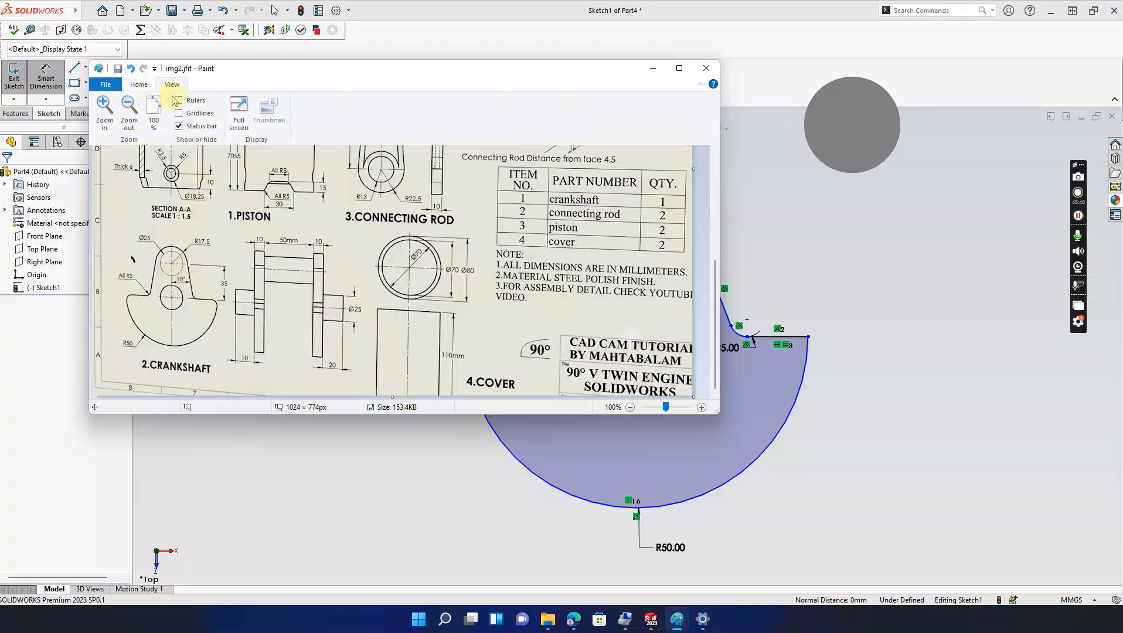
left_click(104, 111)
scroll(221, 292, "up", 3)
scroll(234, 293, "down", 6)
scroll(251, 253, "up", 2)
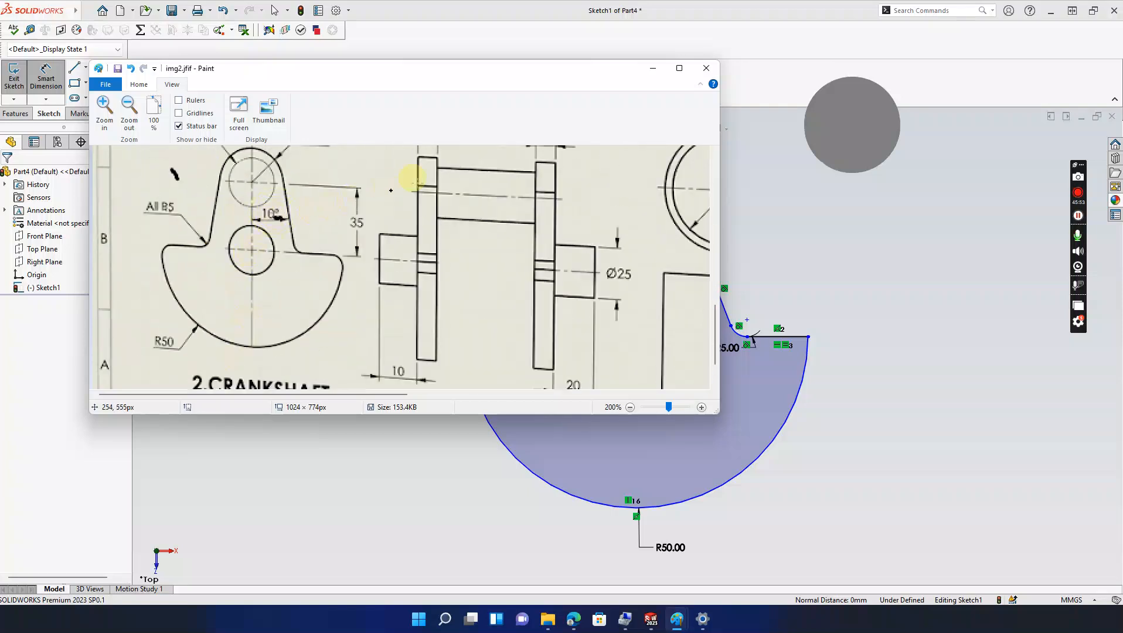
left_click(652, 67)
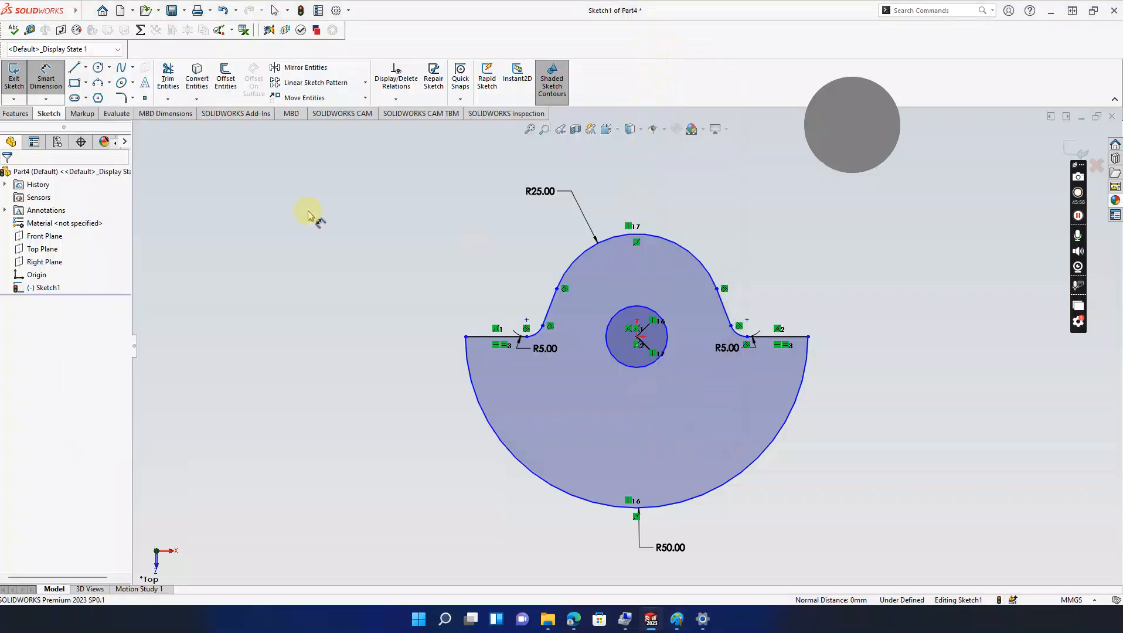
Step: Cancel an unwanted line dimension and briefly recheck the Paint reference drawing
left_click(637, 337)
left_click(726, 320)
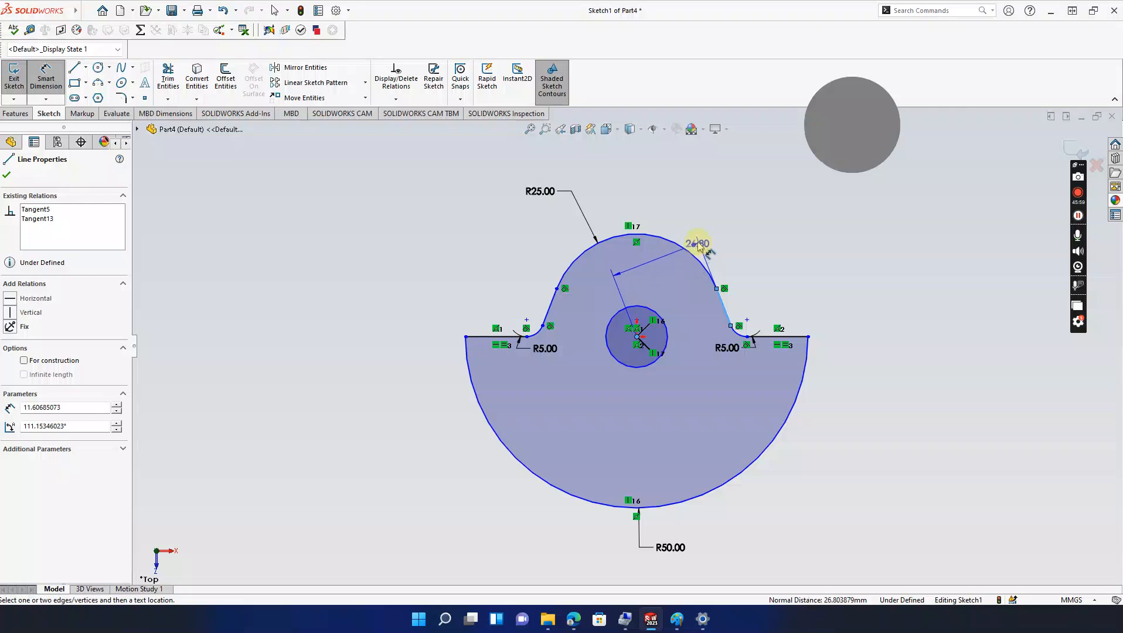
key("Escape")
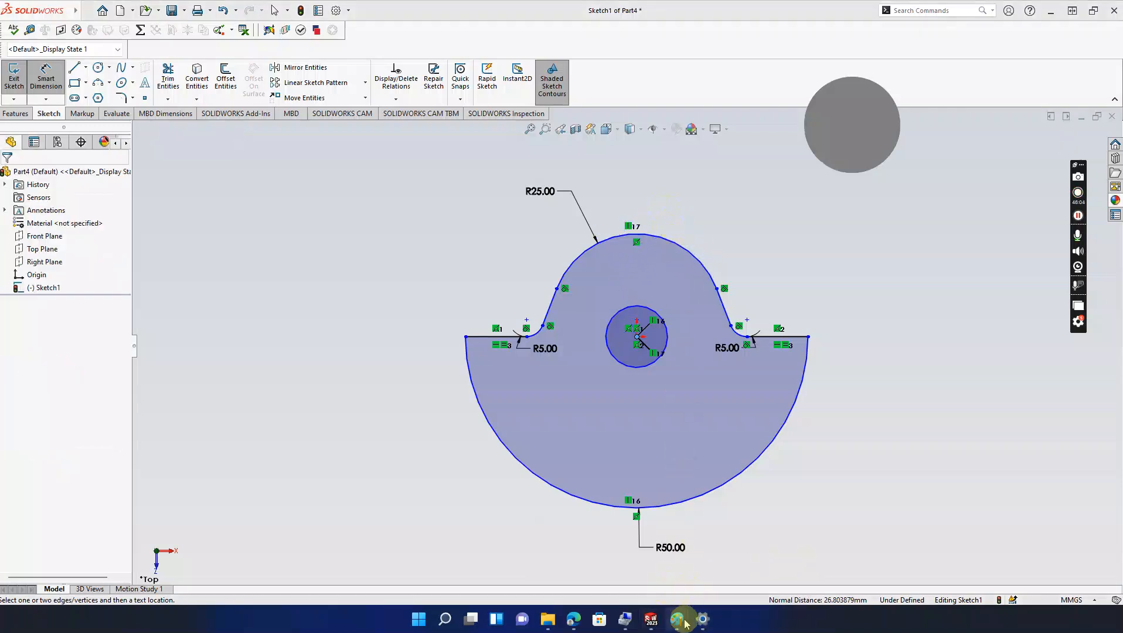
mouse_move(678, 619)
left_click(739, 562)
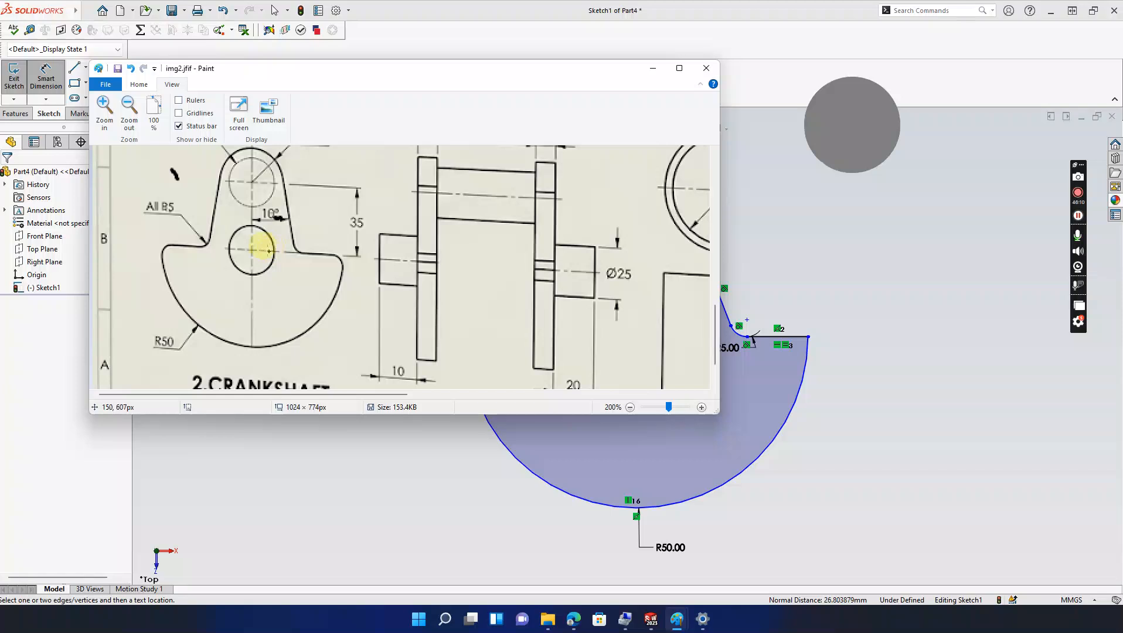
left_click(652, 69)
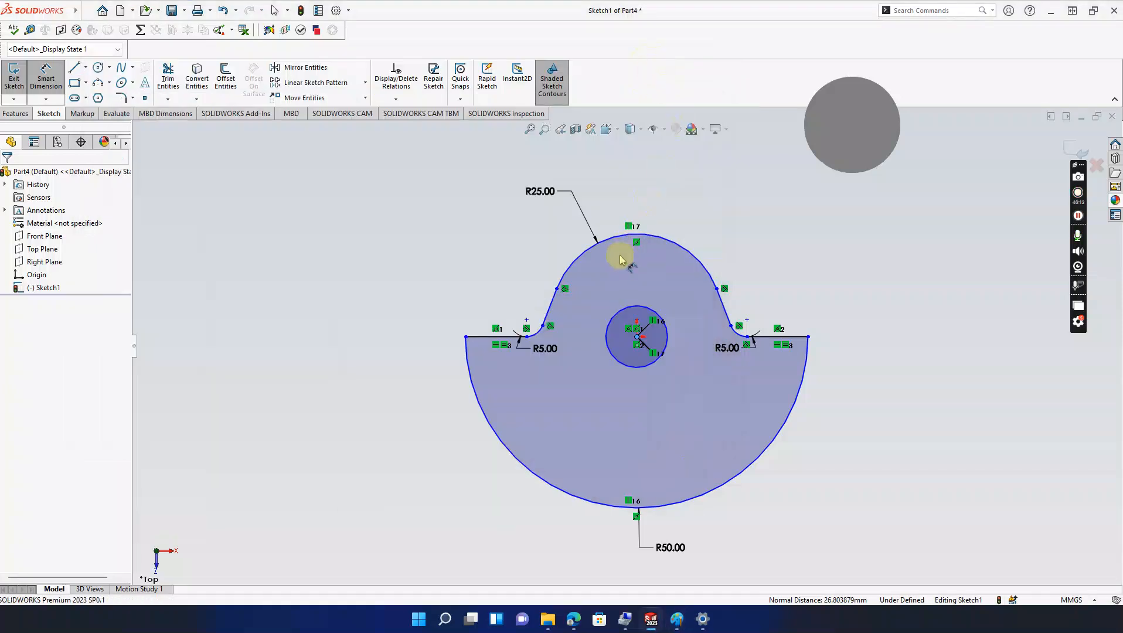
Step: Draw a small circle above the centre hole and dimension its centre 35 mm above the hole's centre
left_click(98, 68)
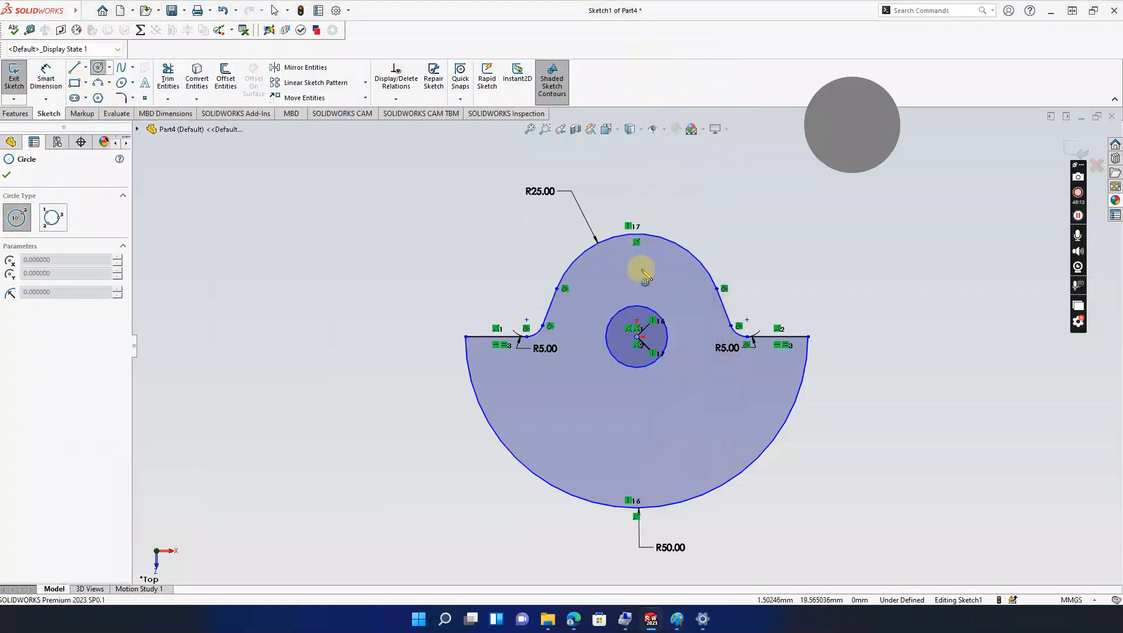
left_click(637, 263)
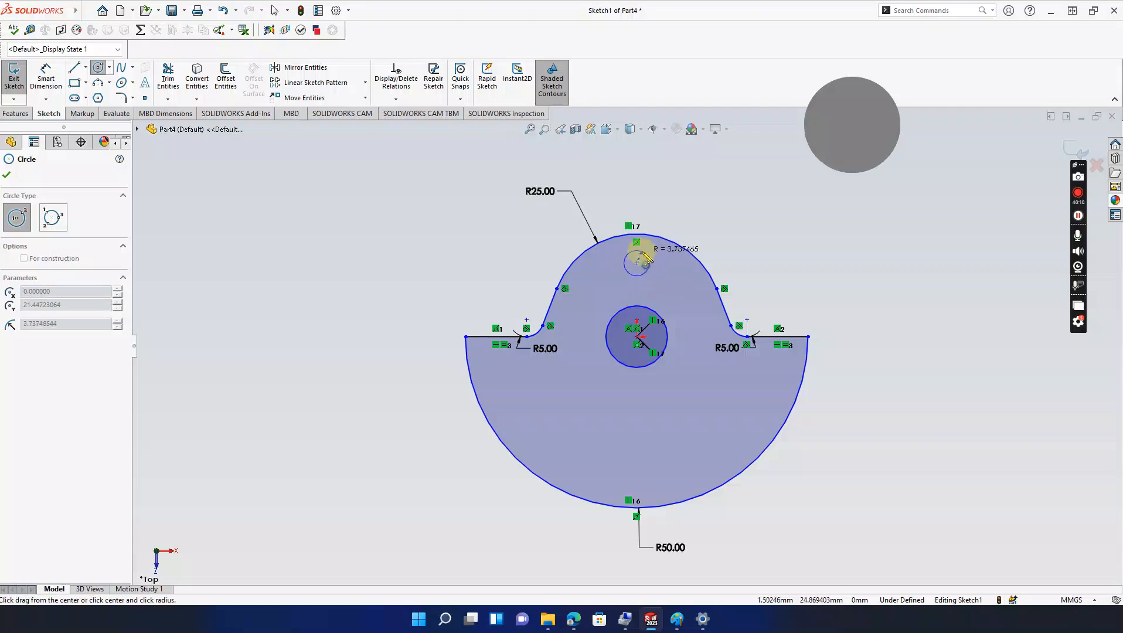
left_click(642, 251)
key("Escape")
left_click(46, 79)
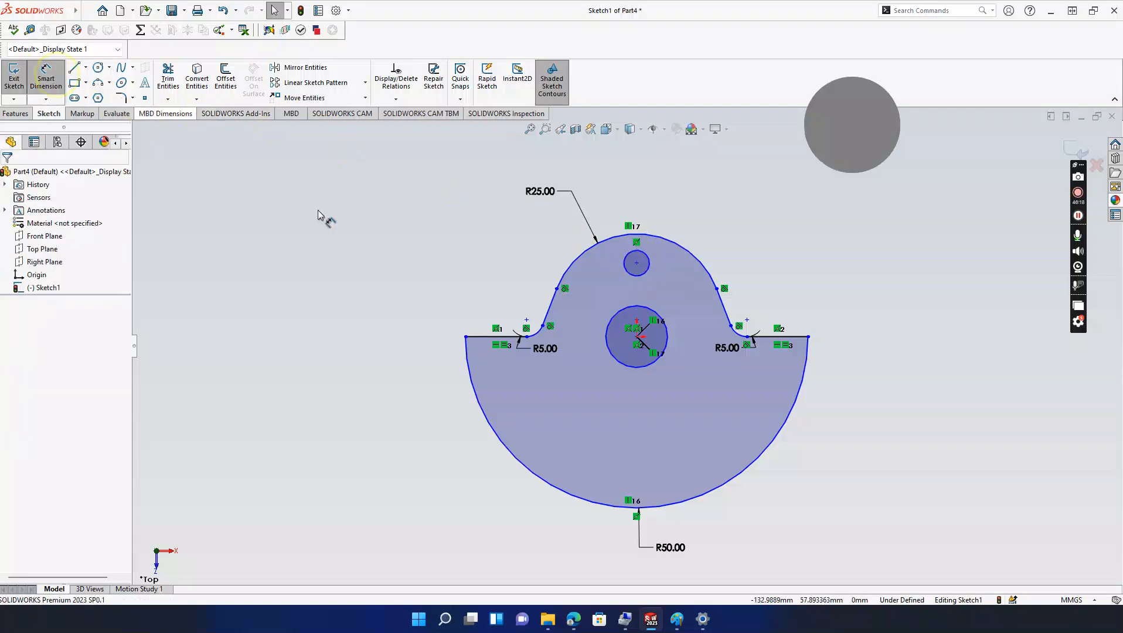
left_click(636, 263)
left_click(637, 336)
left_click(768, 300)
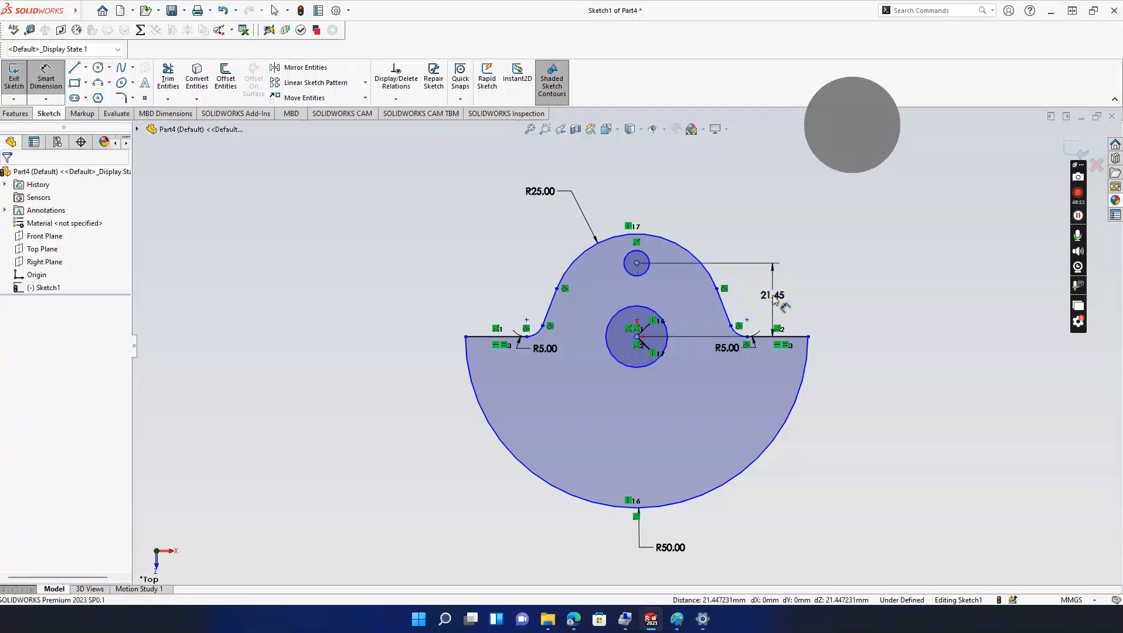
double_click(765, 298)
type("35")
key("Return")
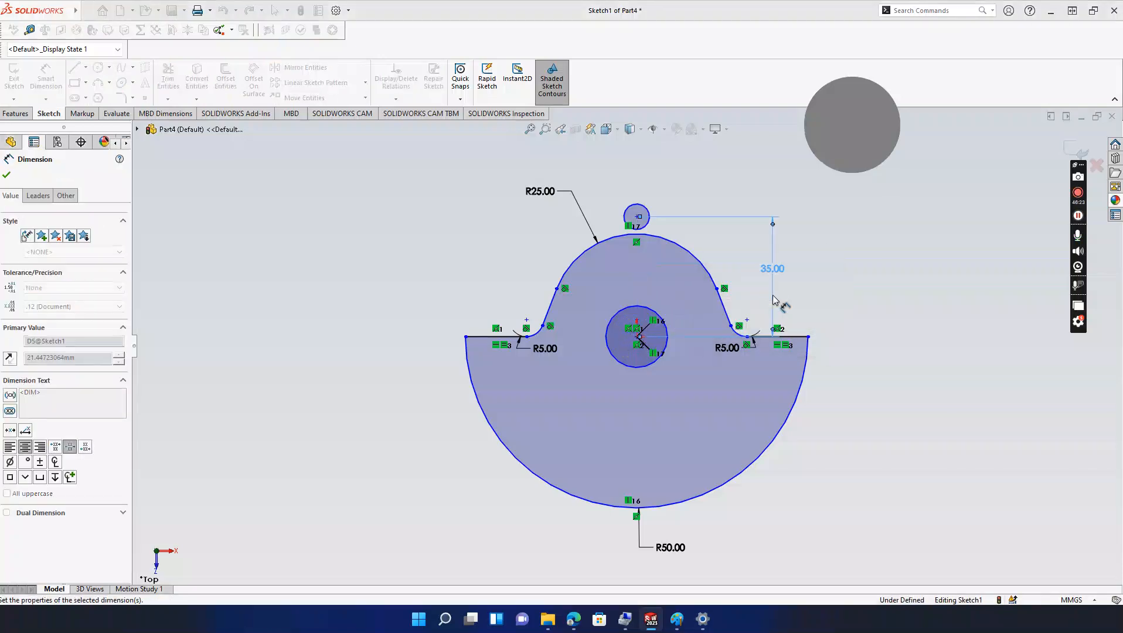
key("Escape")
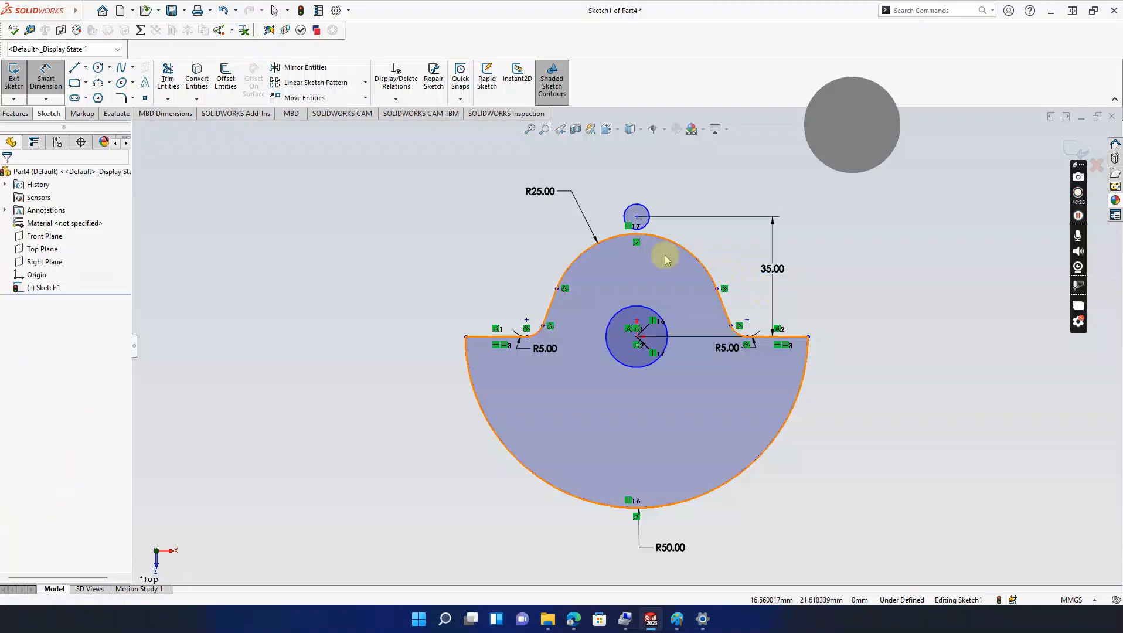
Step: Stretch the R25 arc upward around the small circle and fit the sketch to view
left_click_drag(638, 237, 638, 179)
left_click(948, 310)
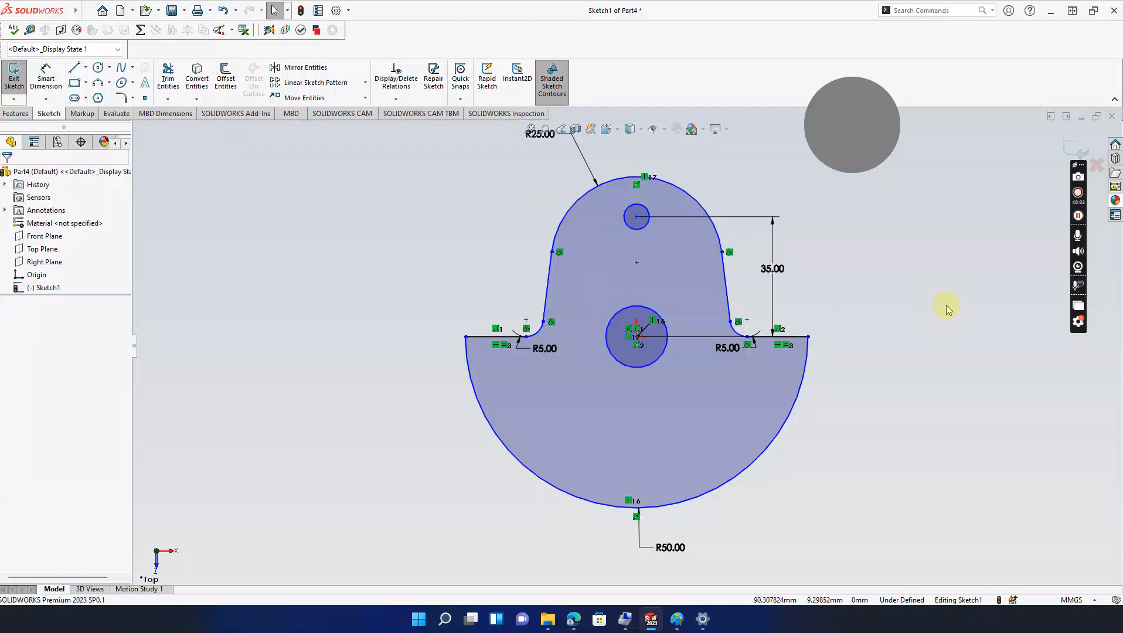
key("f")
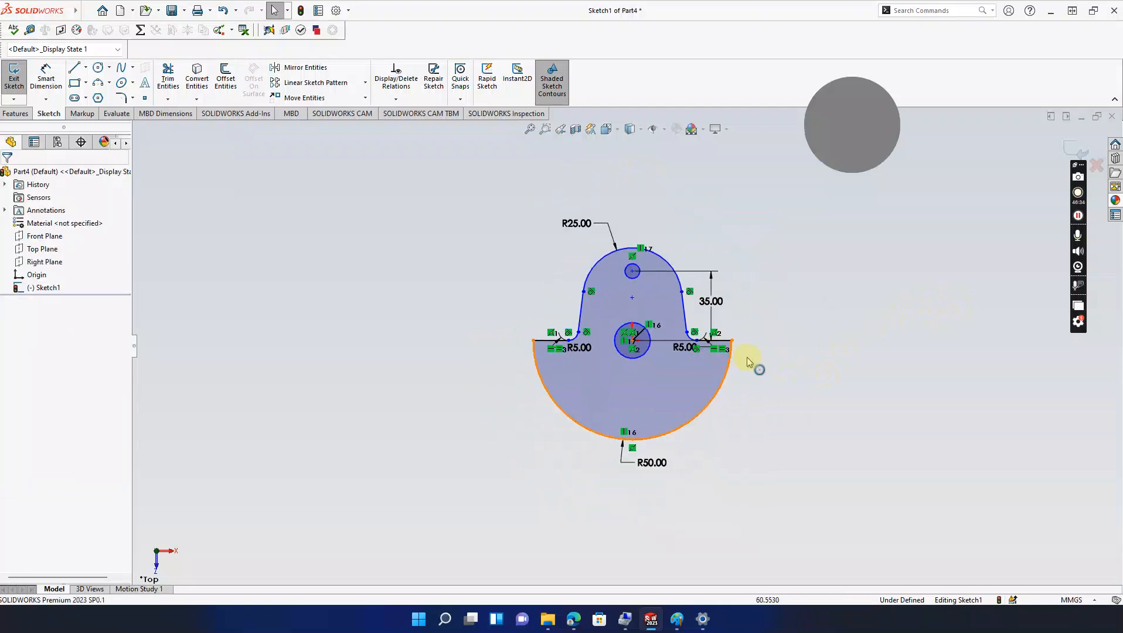
scroll(747, 357, "up", 2)
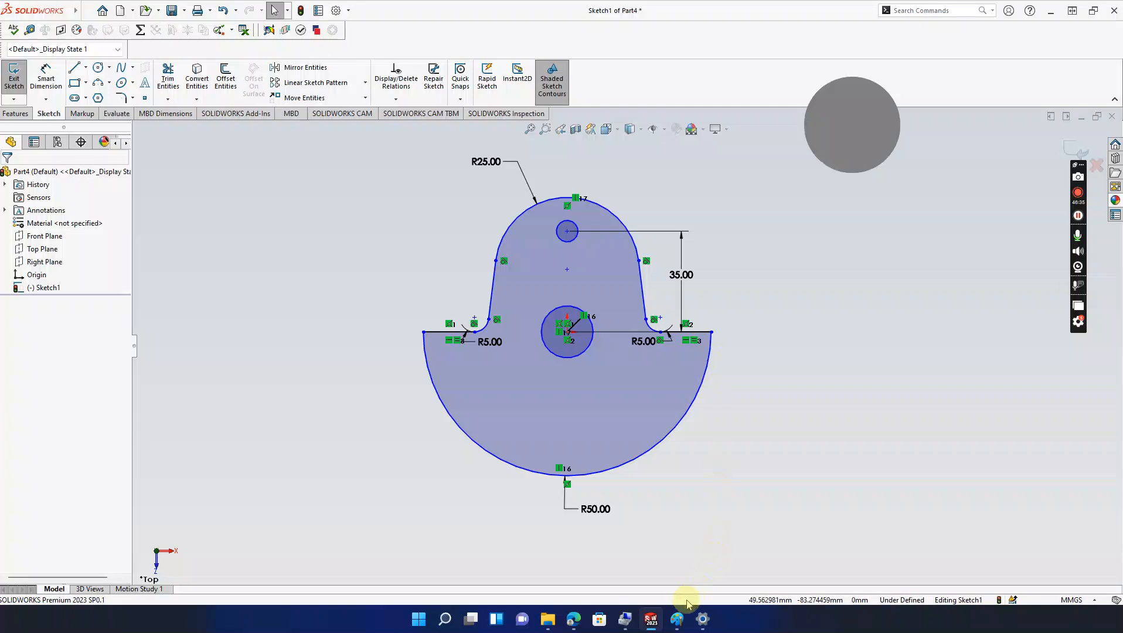
Step: Check the lobe's Ø25, R17.5 and 35 callouts on the Paint drawing, then minimize it
mouse_move(677, 619)
left_click(739, 573)
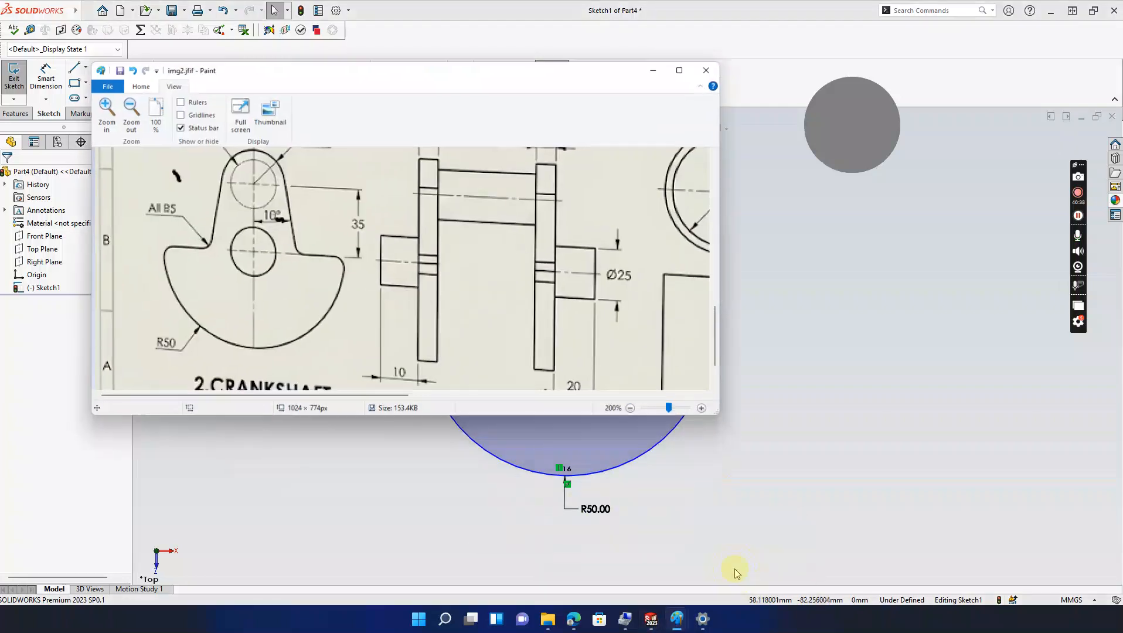
scroll(459, 304, "up", 2, "ctrl")
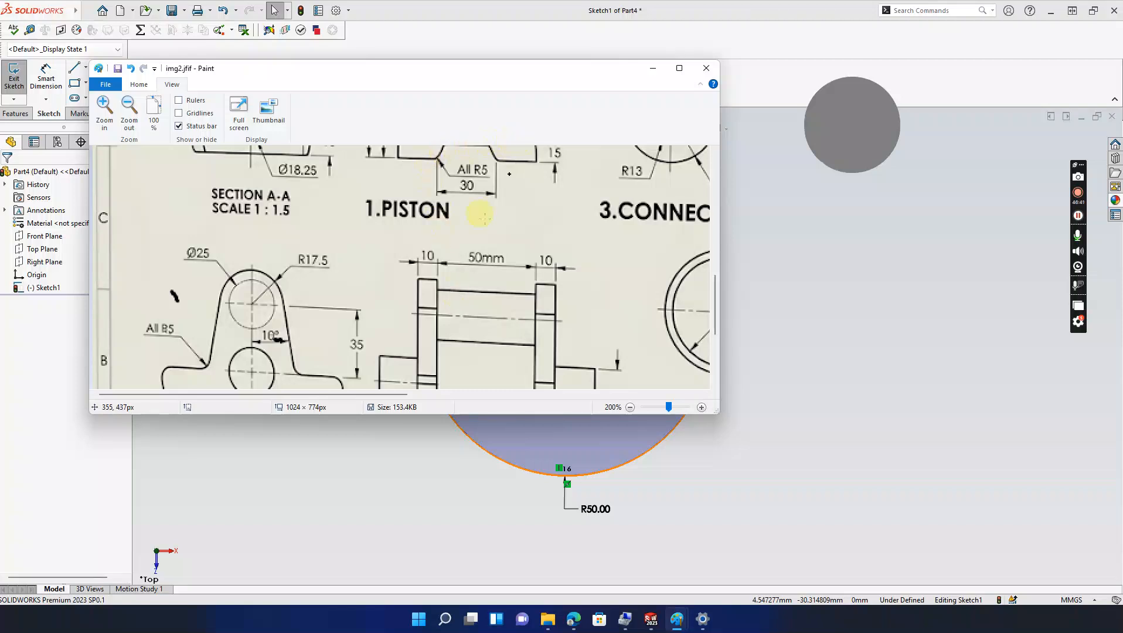
scroll(335, 340, "down", 2)
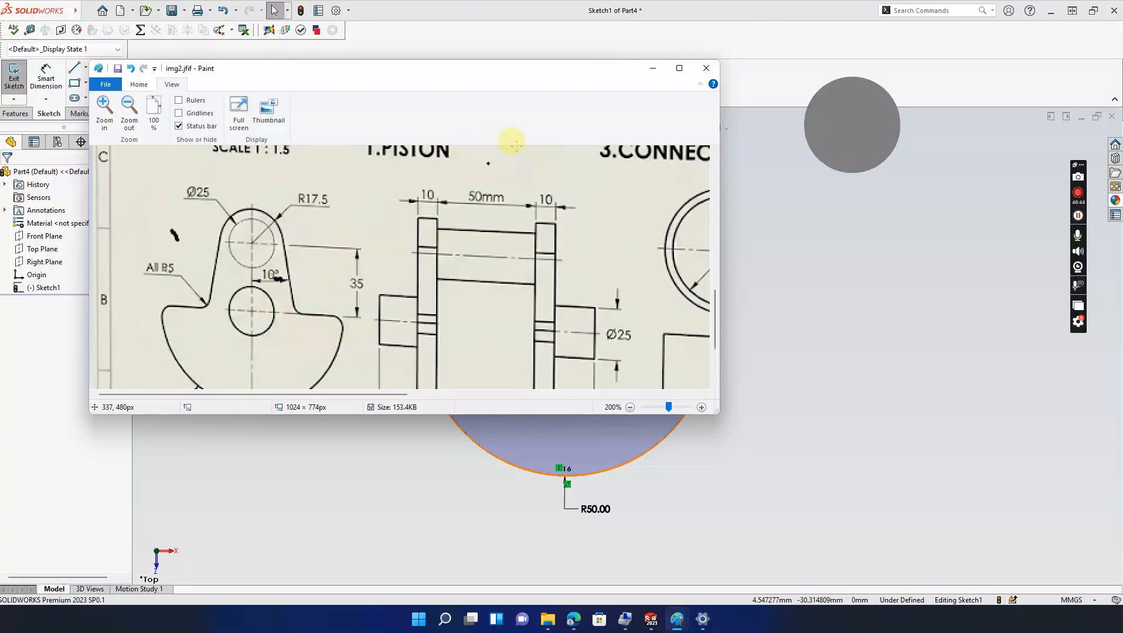
left_click(652, 68)
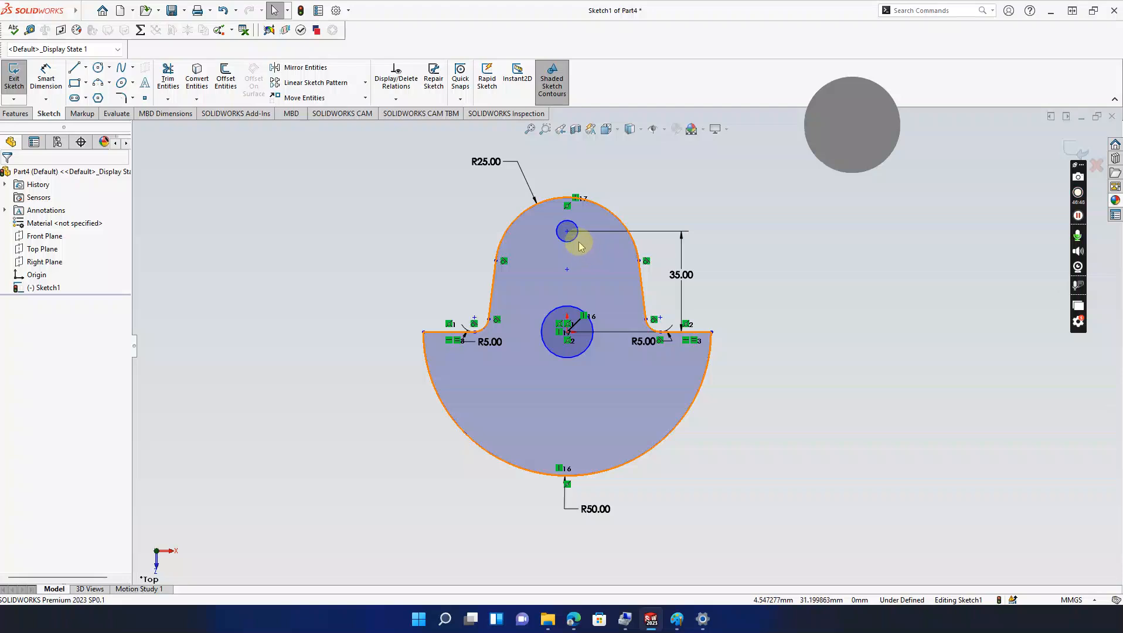
Step: Make the small top circle a construction circle with a 17.5 mm diameter
left_click(569, 232)
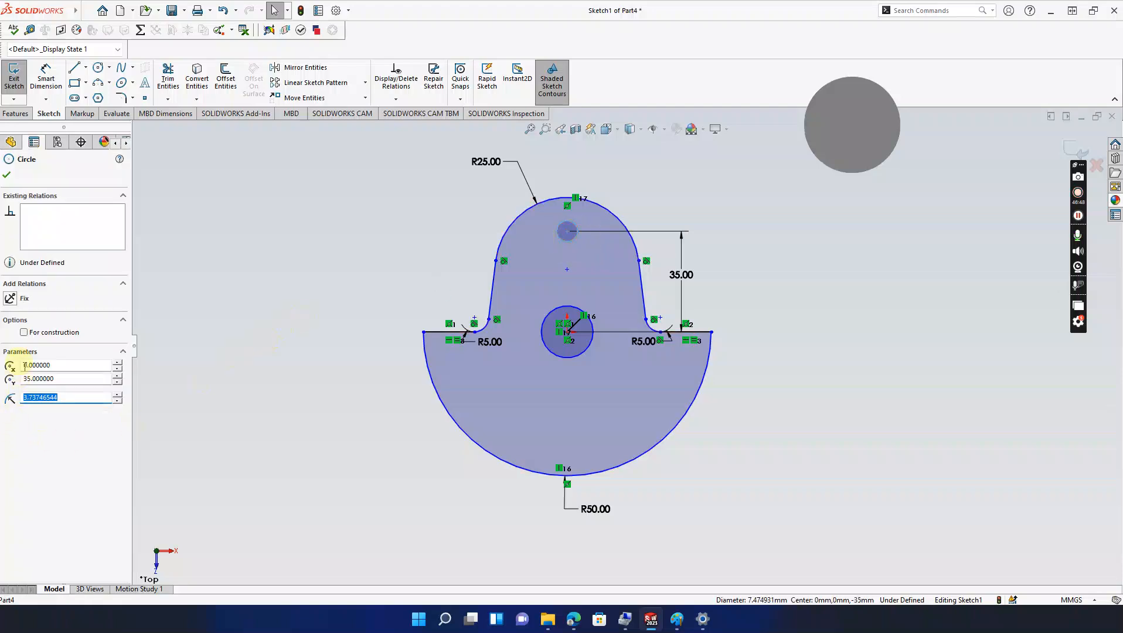
left_click(24, 333)
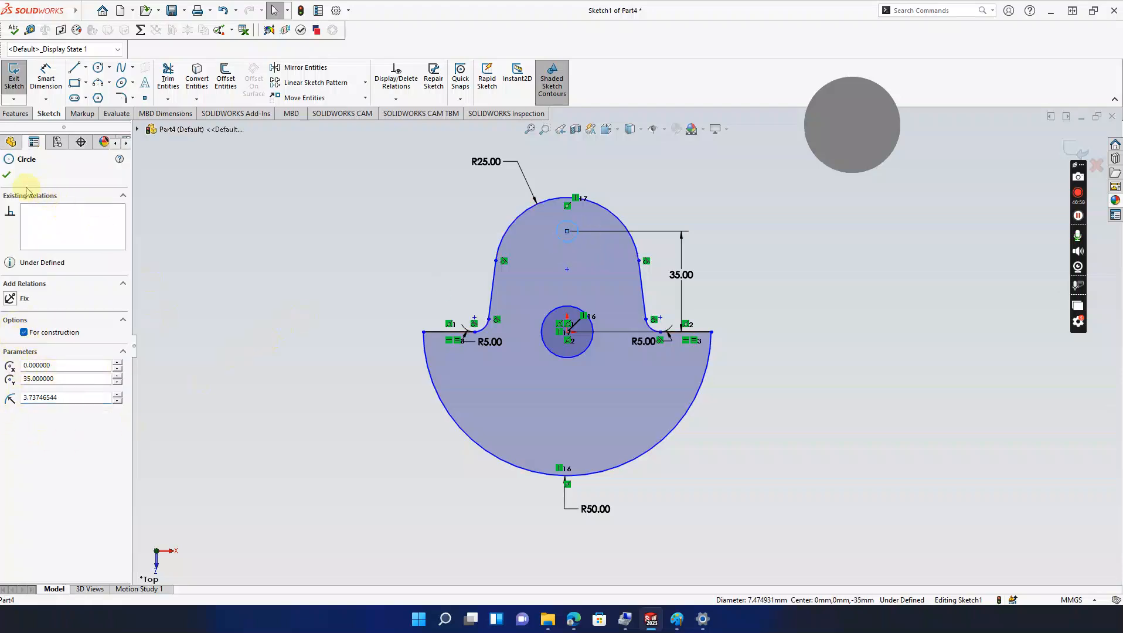
left_click(8, 176)
left_click(46, 76)
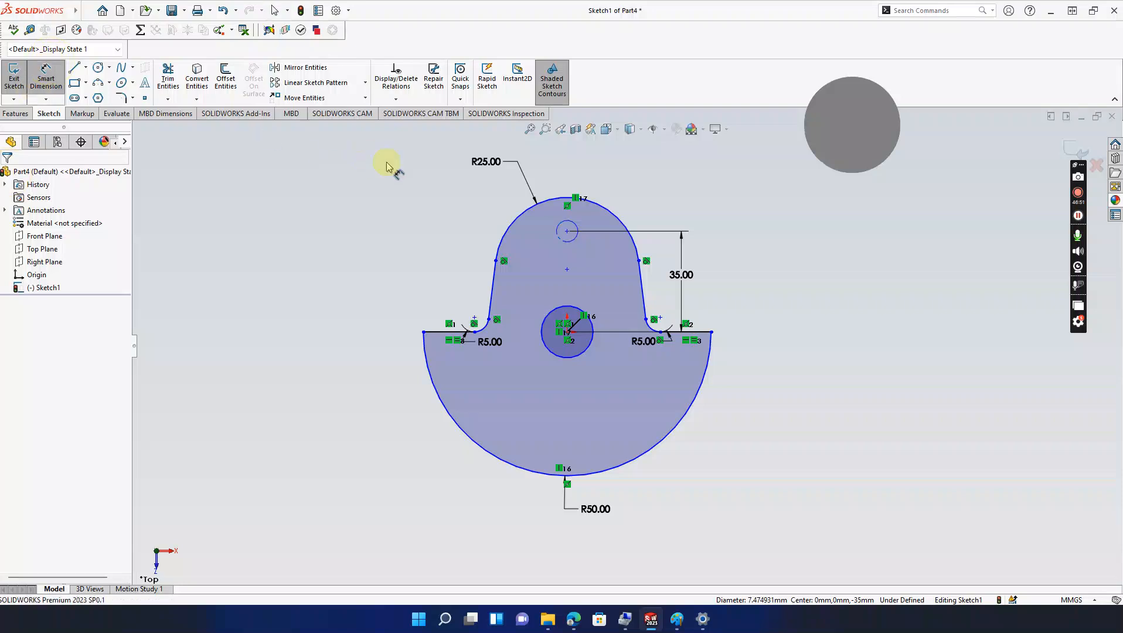
left_click(574, 229)
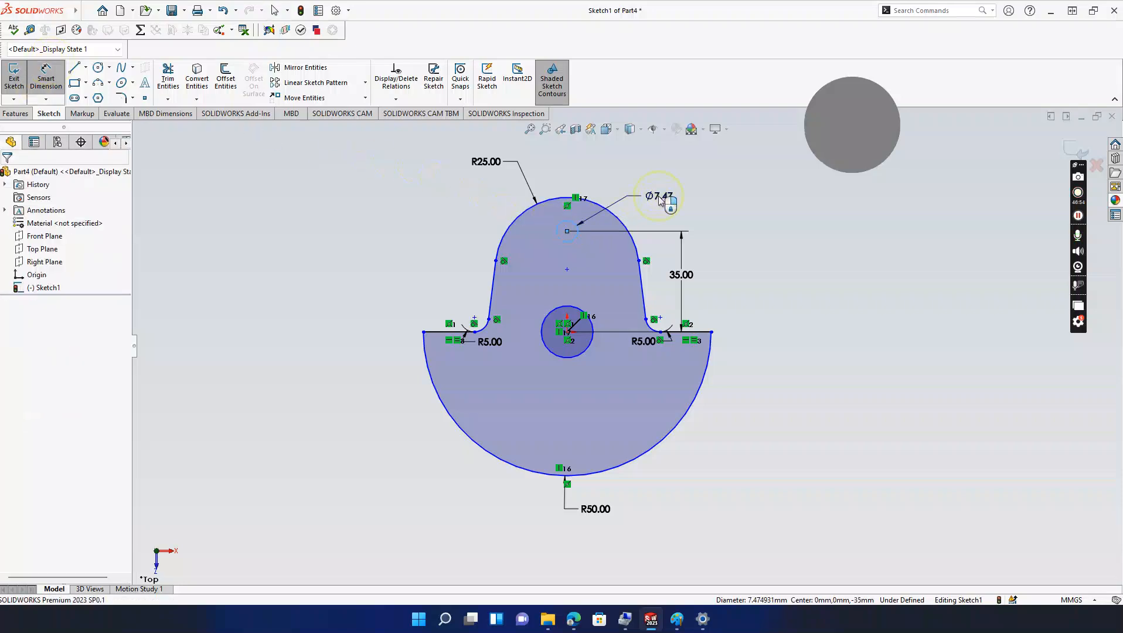
left_click(660, 198)
type("16")
key("BackSpace")
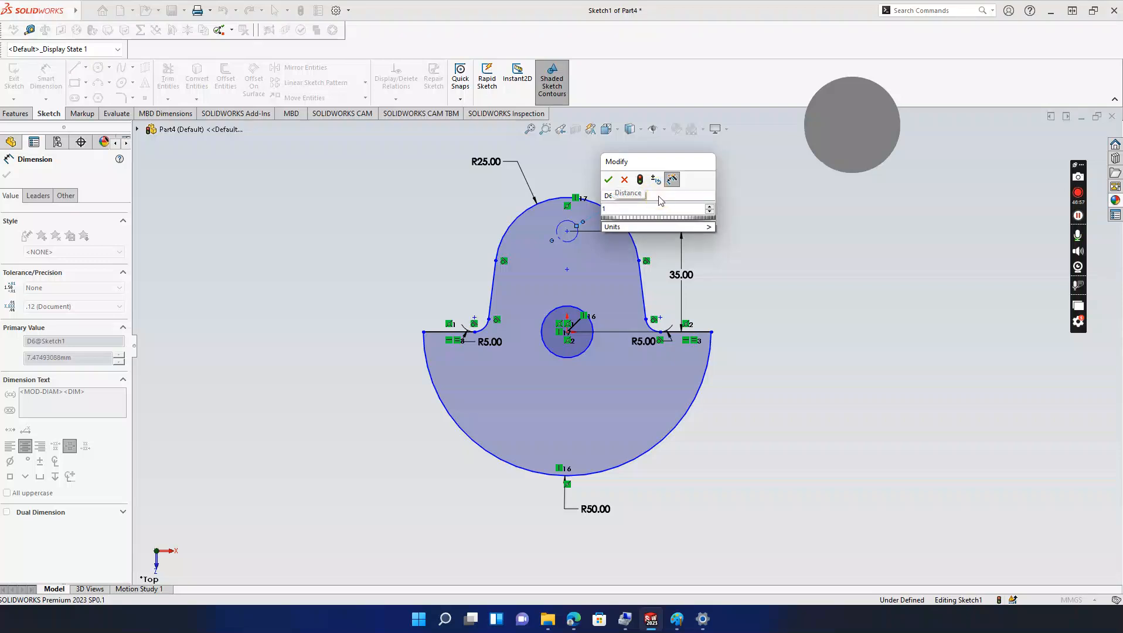
type("7.5")
key("Return")
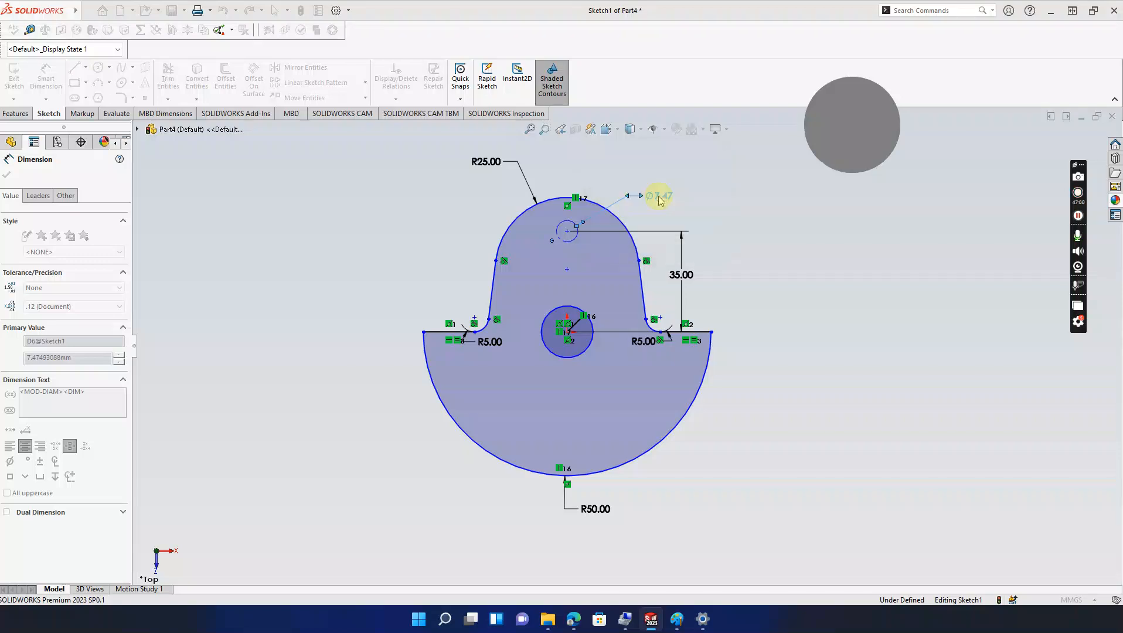
left_click(660, 199)
key("Escape")
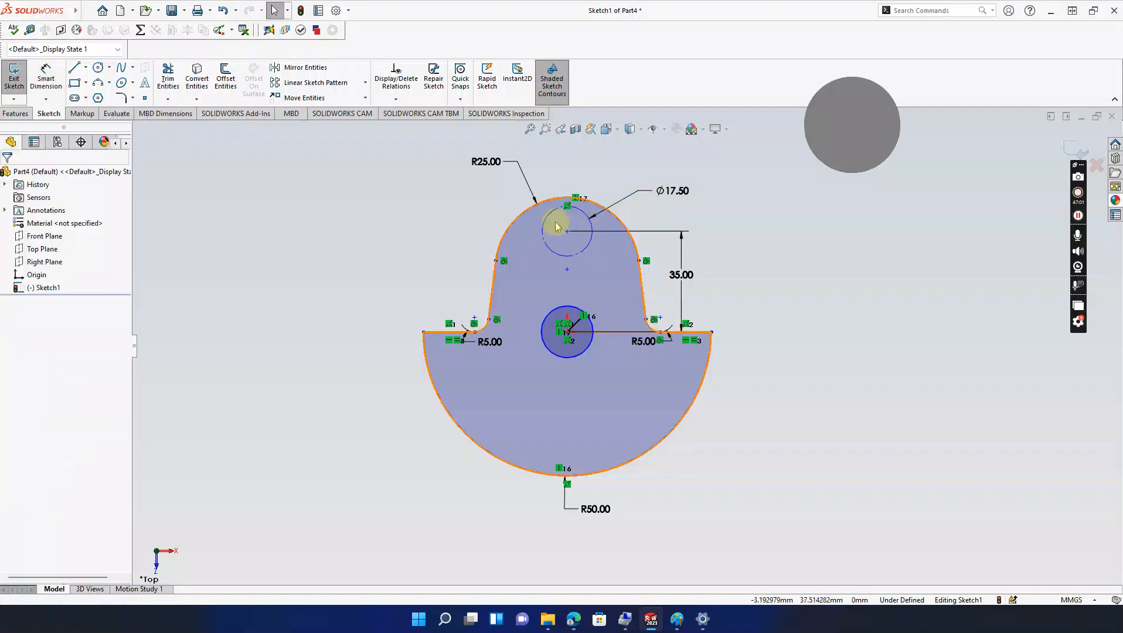
Step: Constrain the small circle's centre vertically in line with the centre hole's centre
left_click(567, 231)
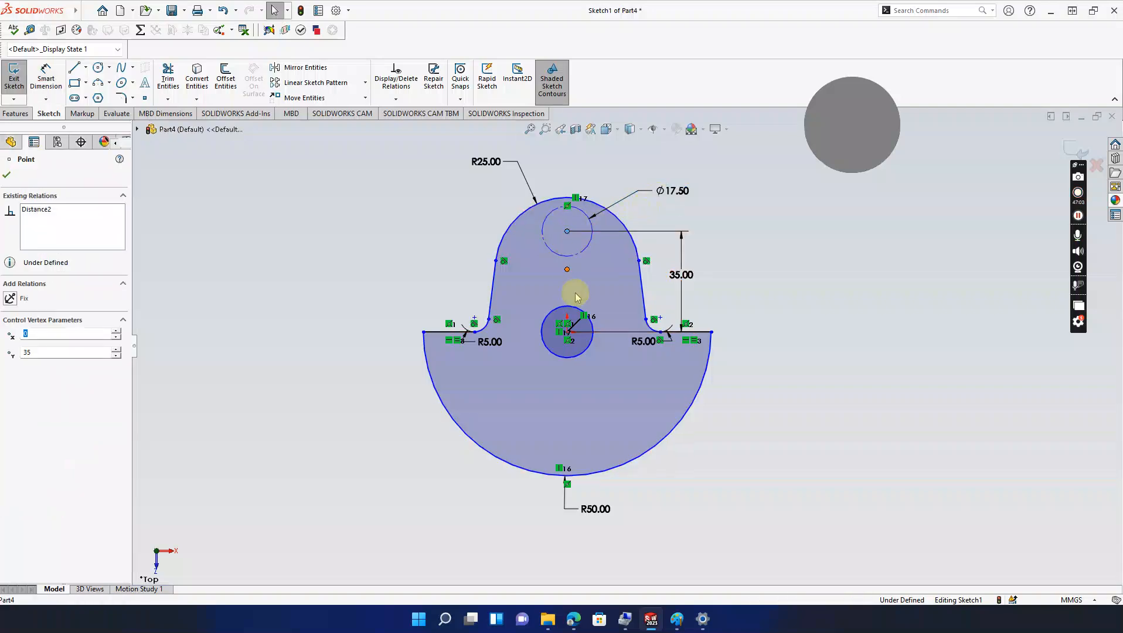
left_click(568, 335, "ctrl")
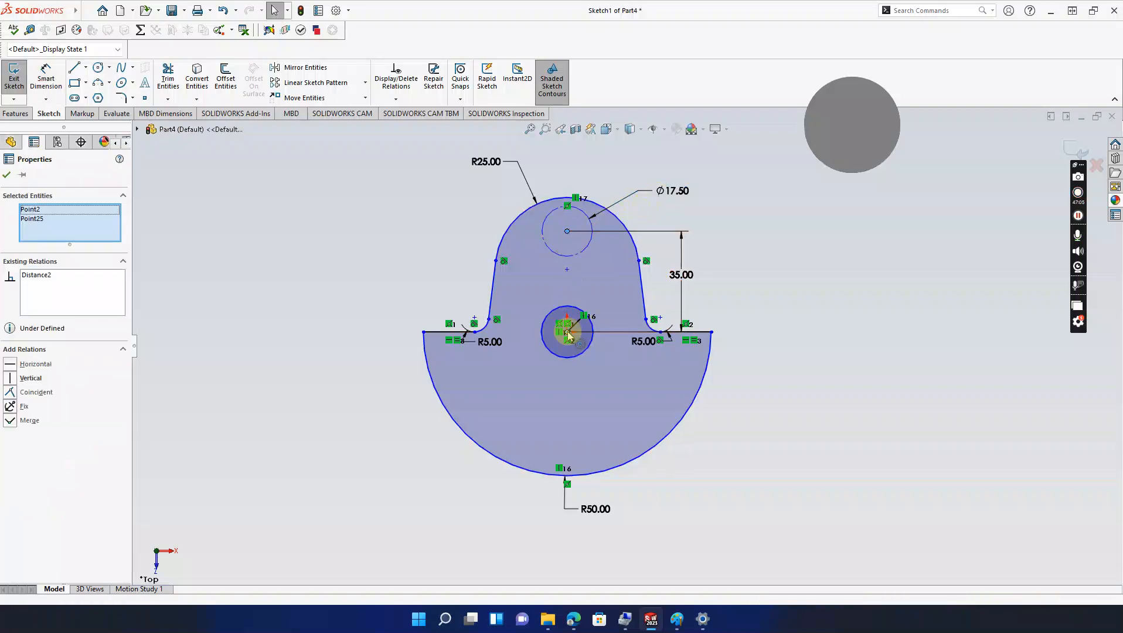
left_click(11, 379)
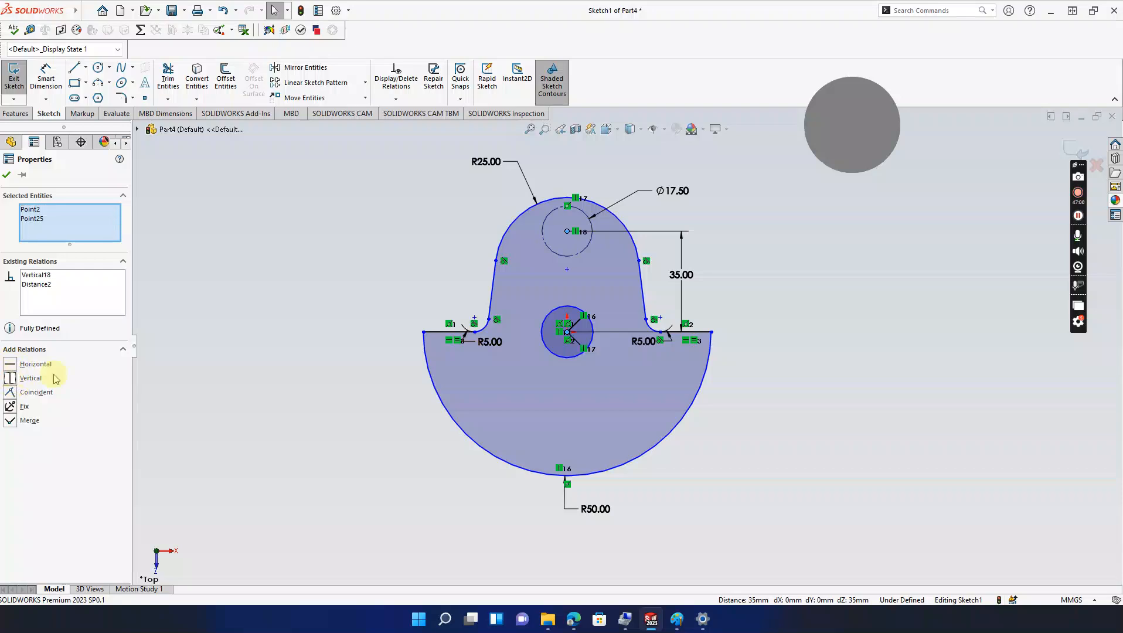
left_click(7, 174)
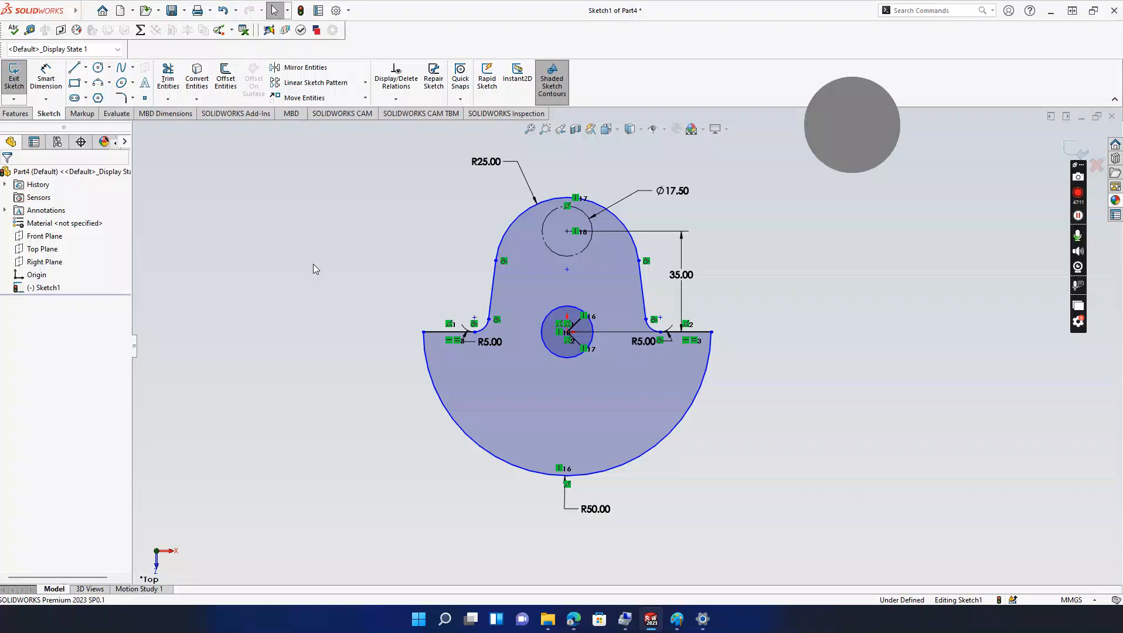
left_click(681, 622)
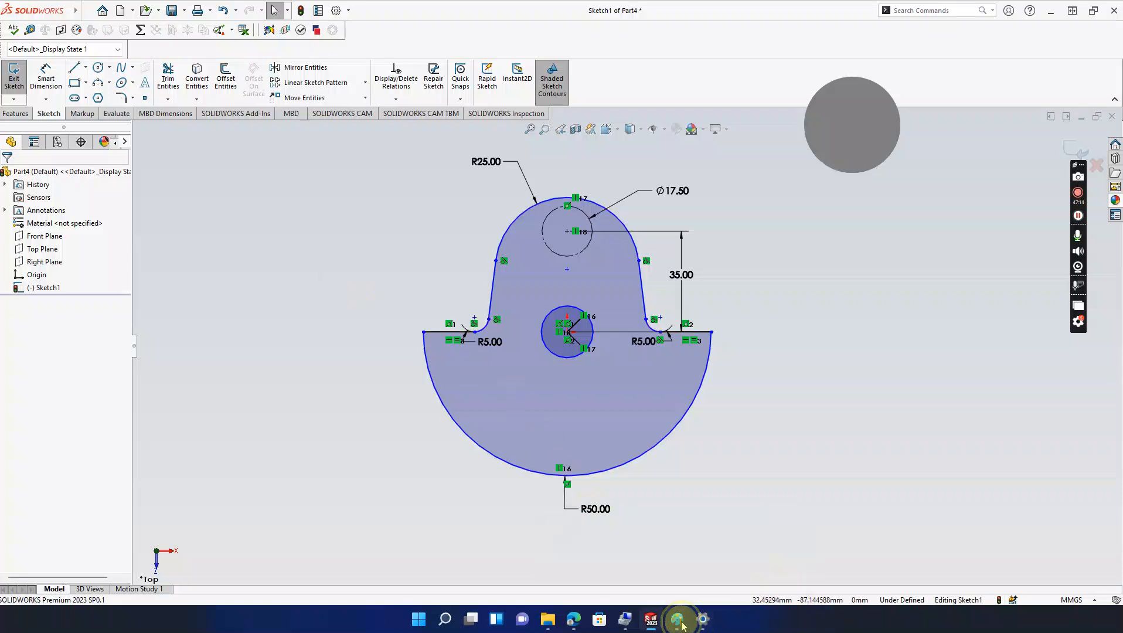
left_click(693, 598)
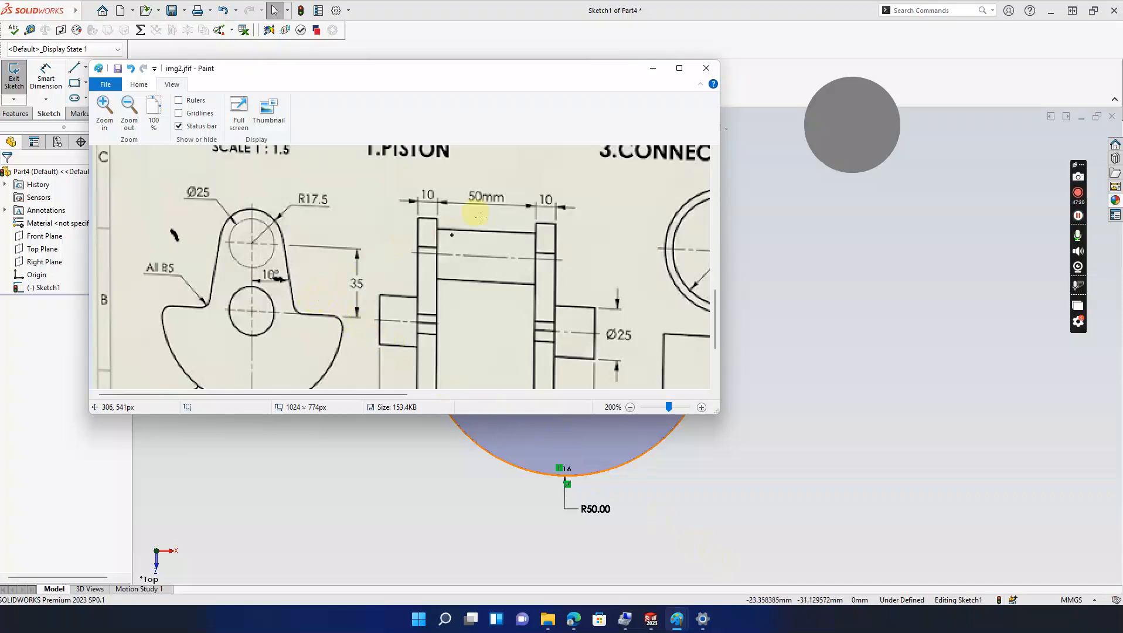
left_click(653, 68)
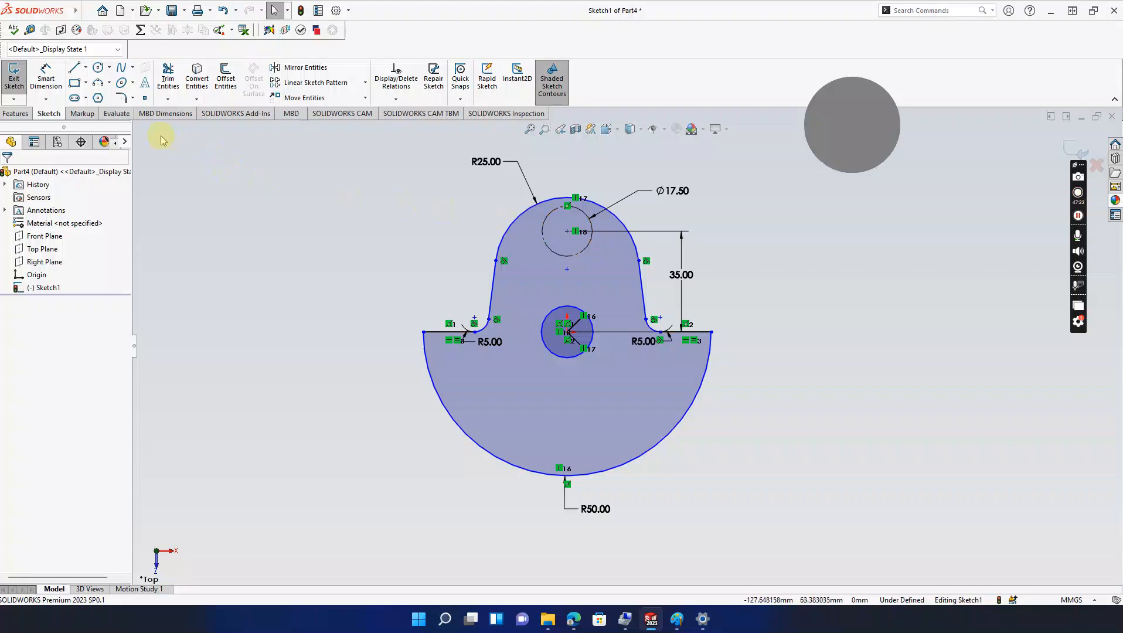
Step: Draw a vertical construction centerline through the crankshaft sketch
left_click(86, 69)
left_click(106, 102)
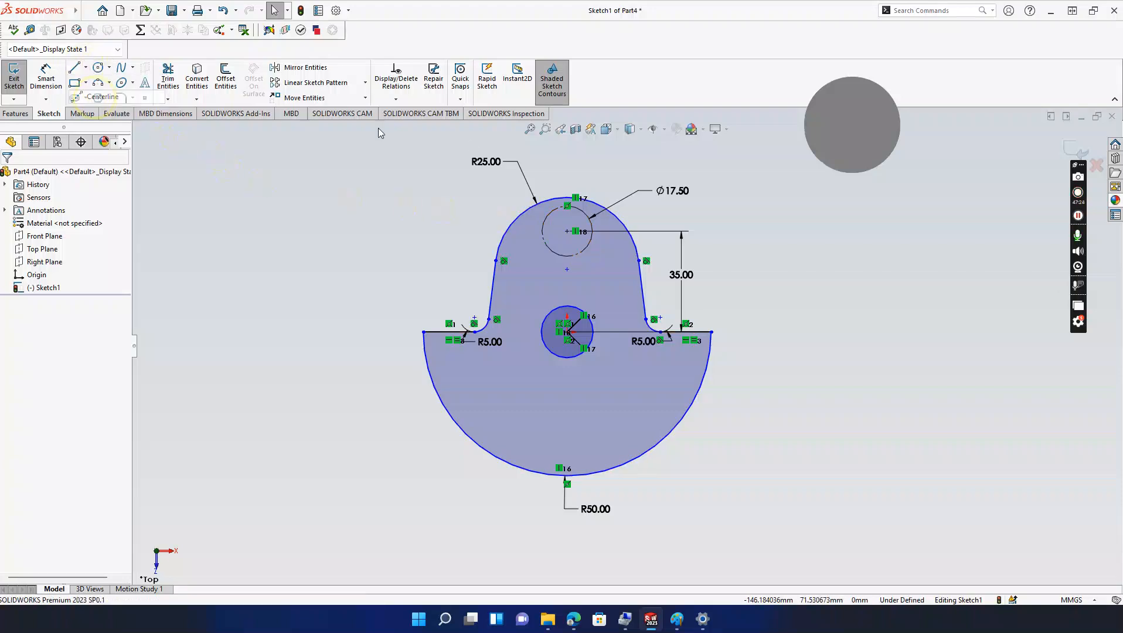
left_click(566, 162)
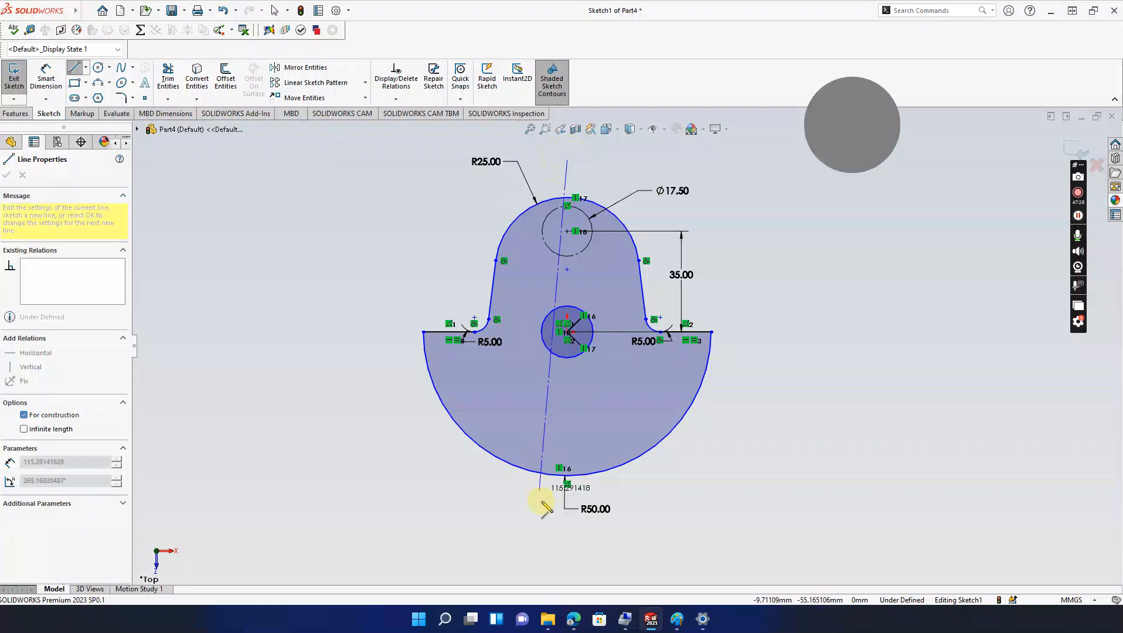
left_click(567, 538)
key("Escape")
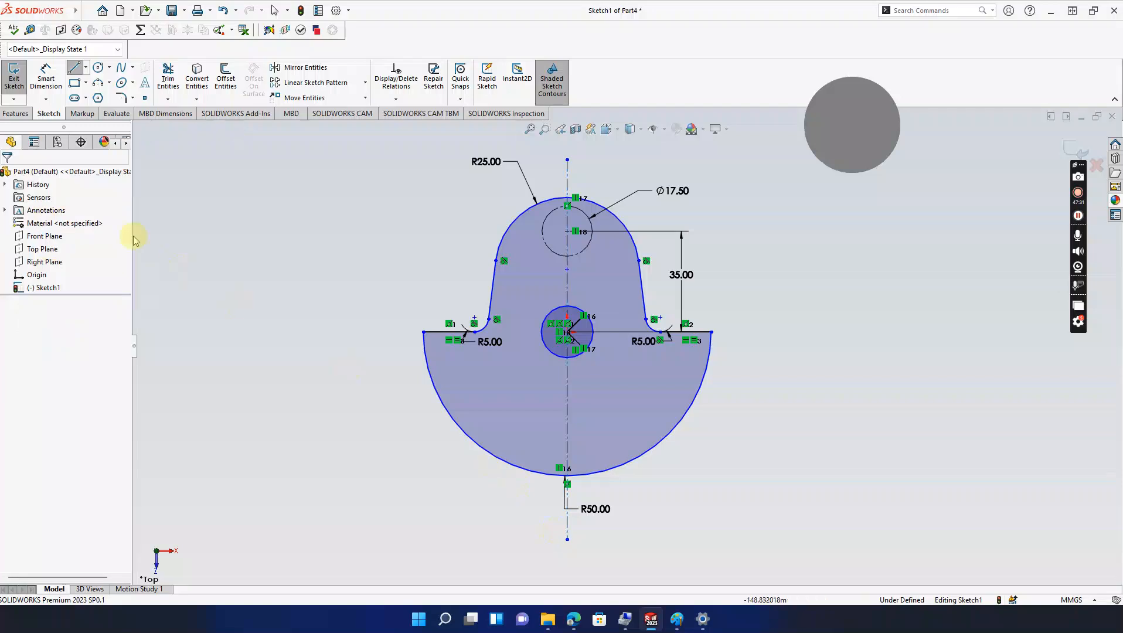
Step: Dimension the horizontal distance from the centerline to the right side line, entering 25
left_click(46, 78)
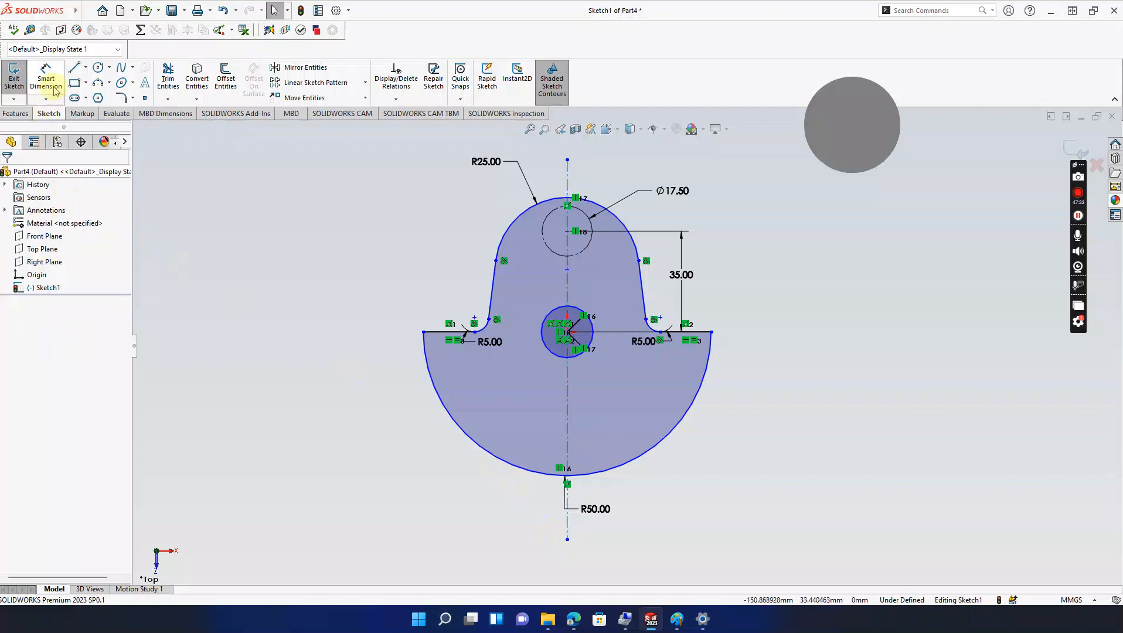
left_click(568, 292)
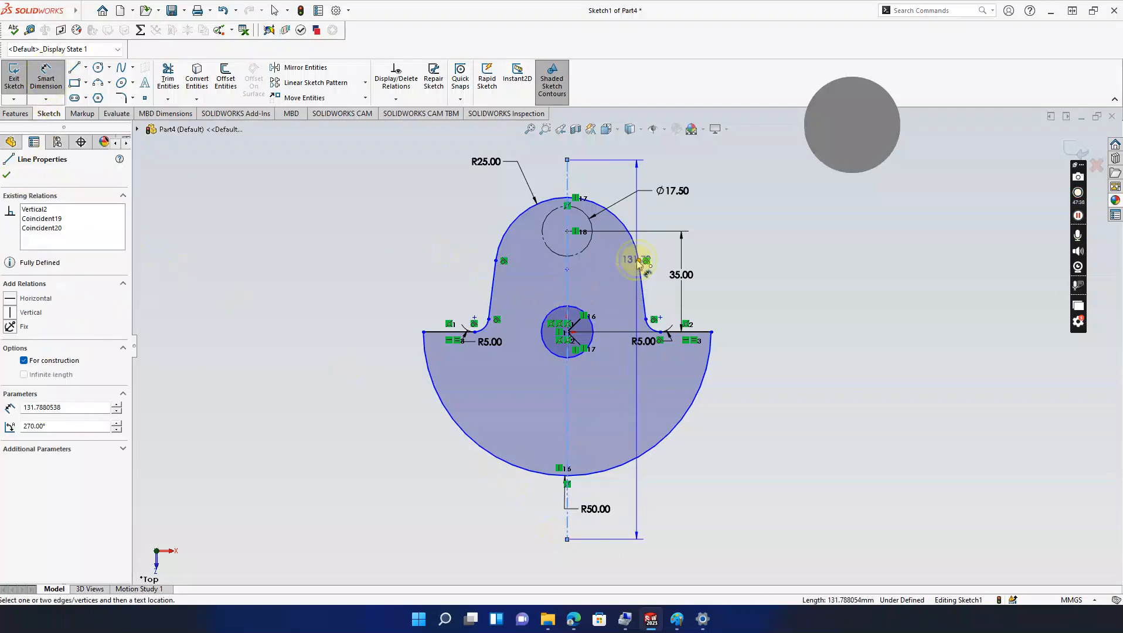
left_click(638, 259)
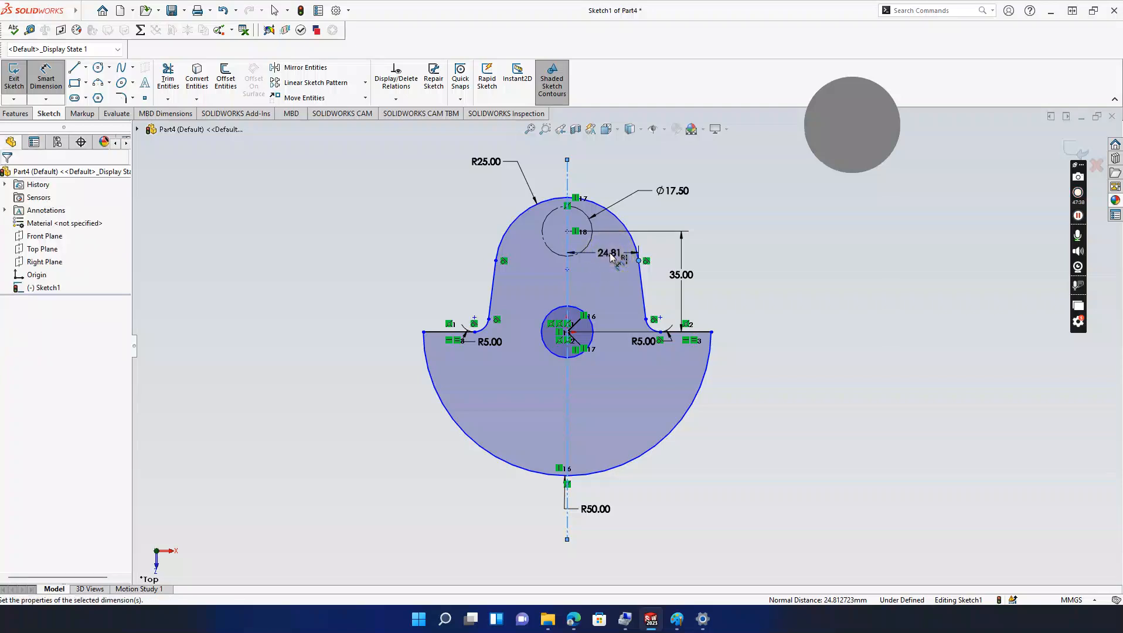
left_click(610, 257)
type("25")
key("Return")
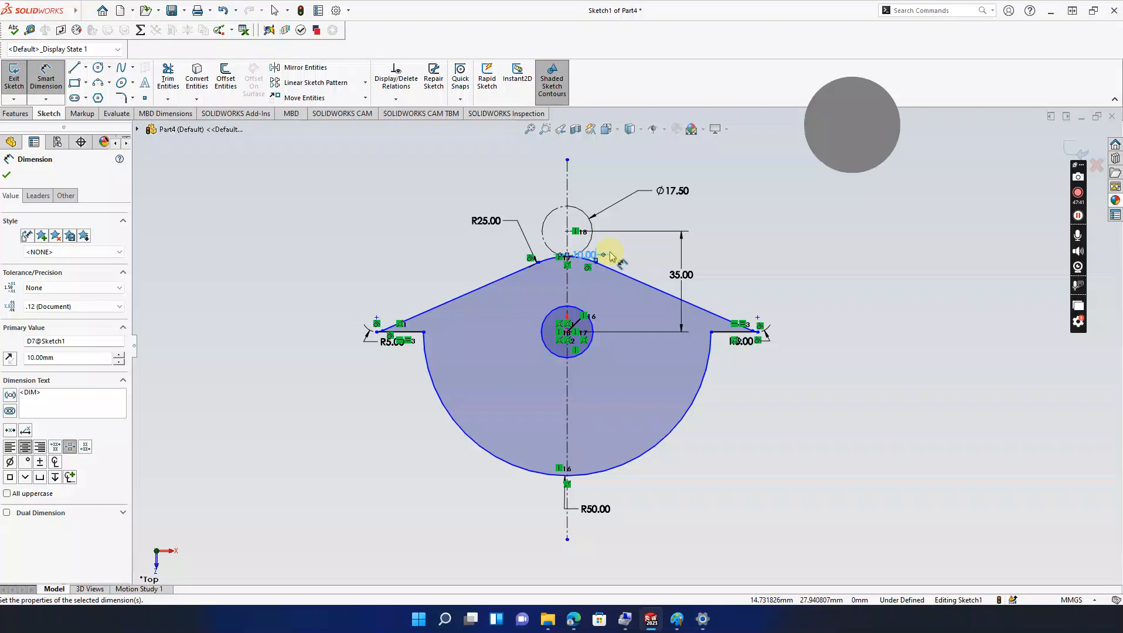
Step: Undo an accidental drag of the bottom arc and tilt the sketch view slightly
left_click(544, 474)
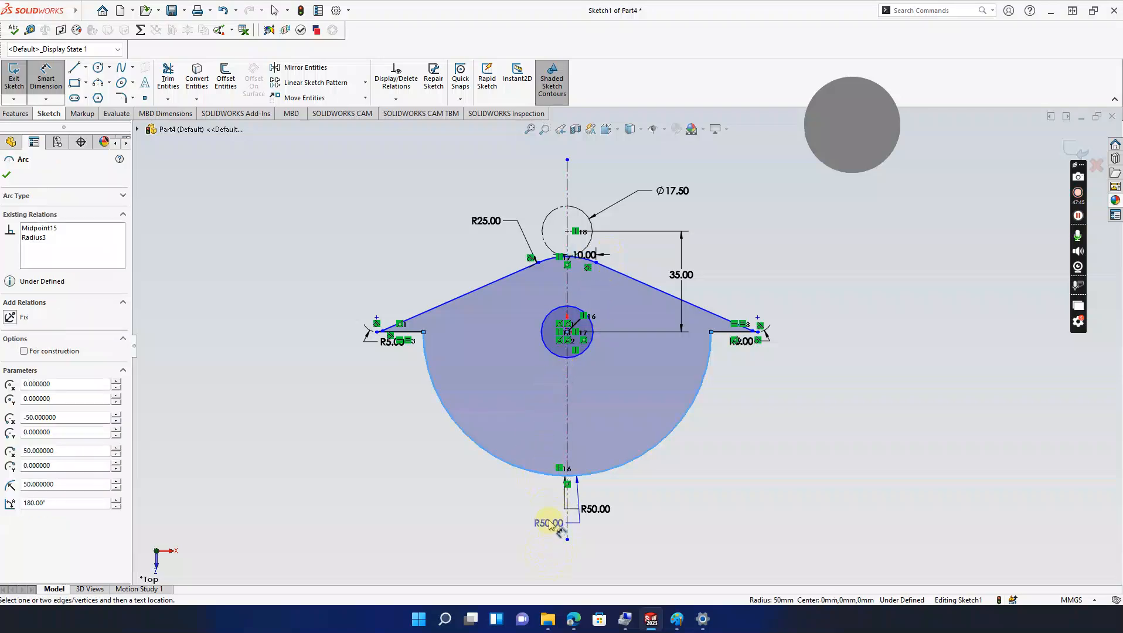
key("Escape")
key("Escape")
left_click_drag(551, 478, 546, 561)
key("ctrl+z")
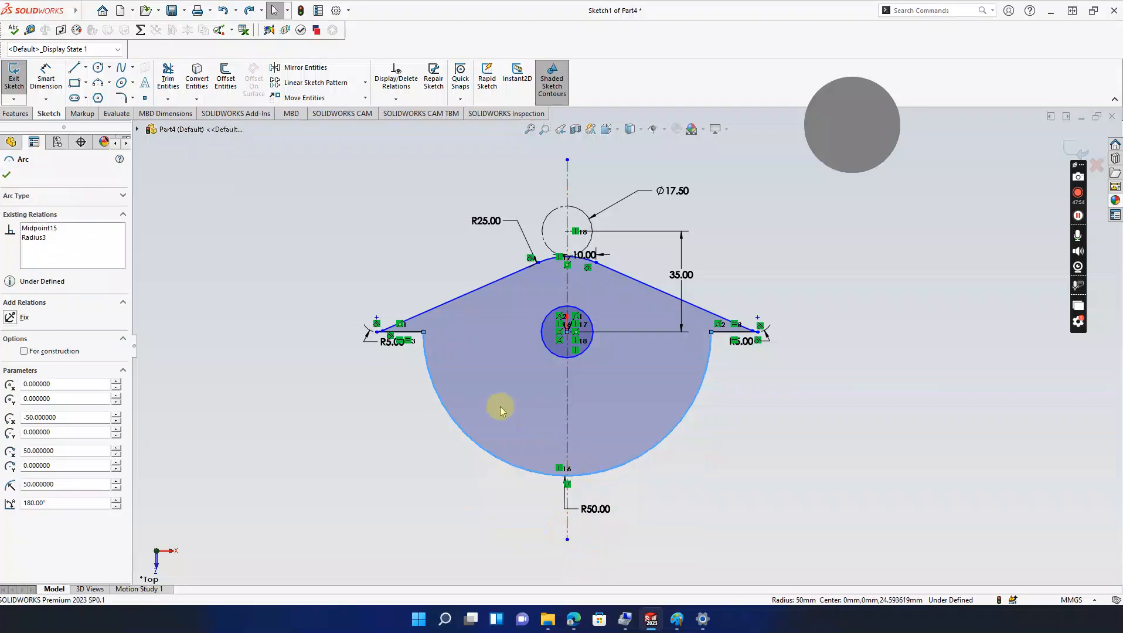
key("ctrl+z")
left_click(400, 243)
left_click(400, 239)
left_click(402, 228)
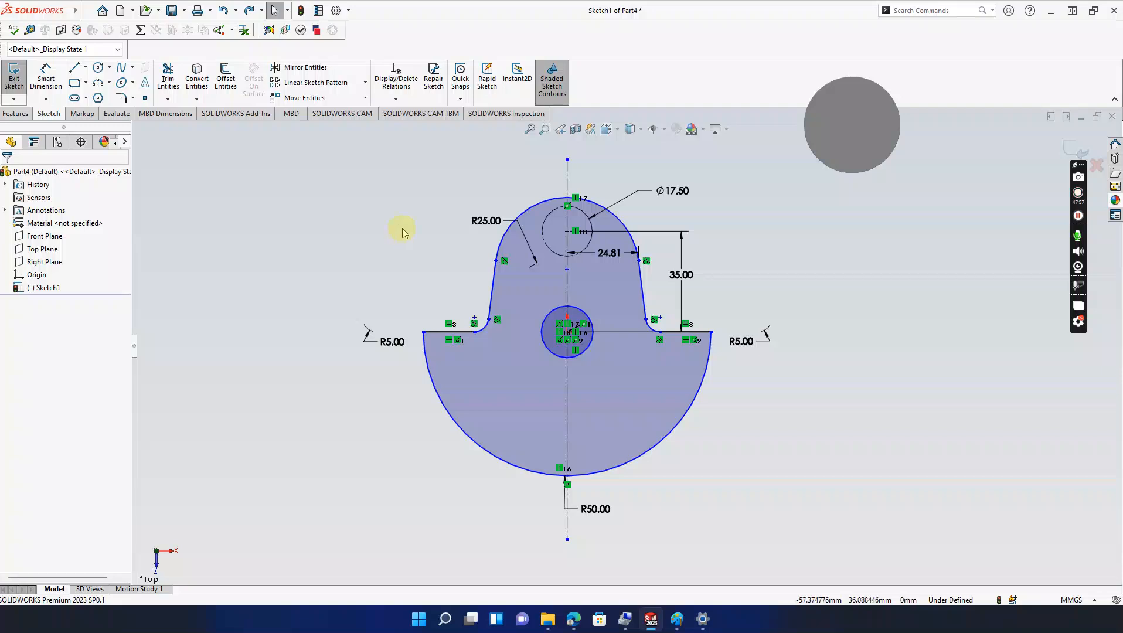
scroll(402, 228, "up", 1)
mouse_move(402, 228)
middle_mouse_down()
mouse_move(385, 224)
mouse_move(463, 283)
mouse_move(454, 286)
middle_mouse_up()
mouse_move(677, 619)
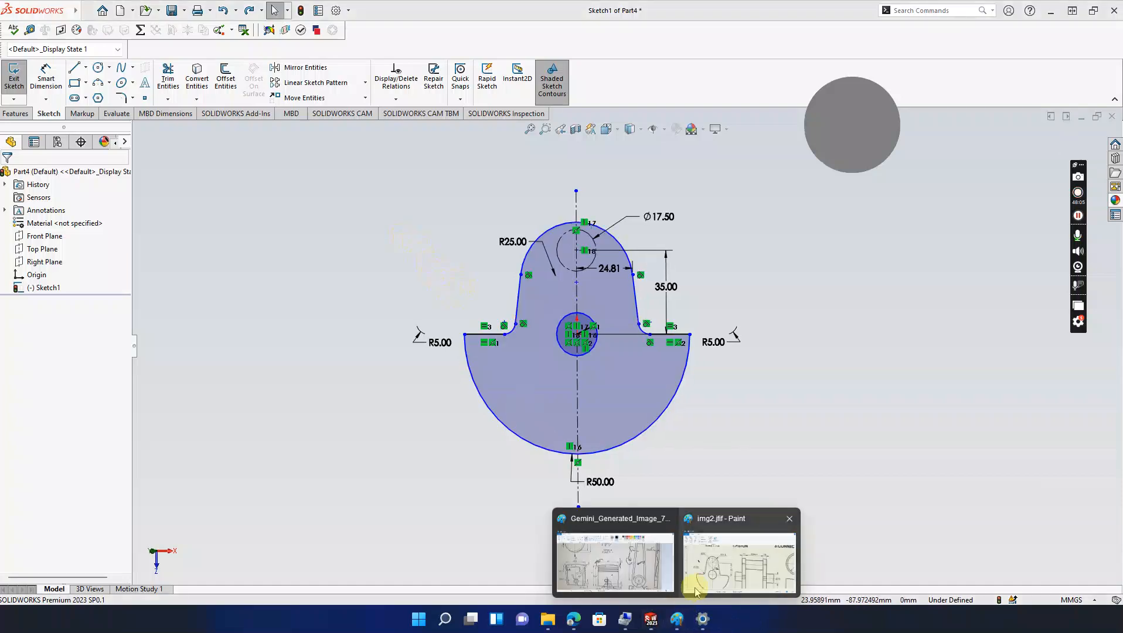
left_click(696, 591)
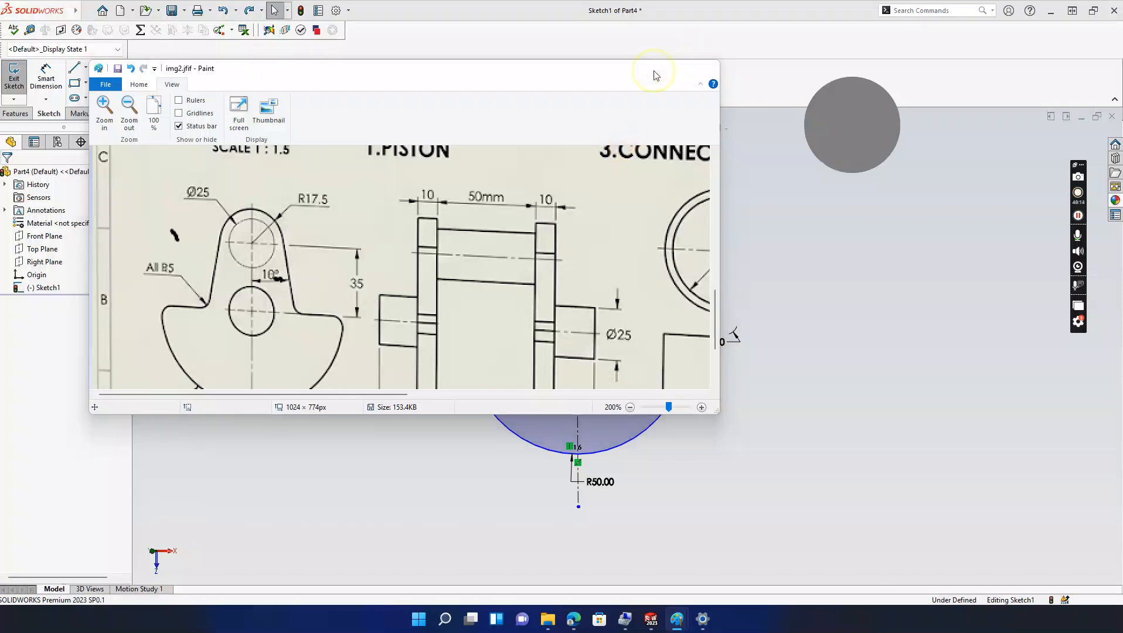
left_click(653, 69)
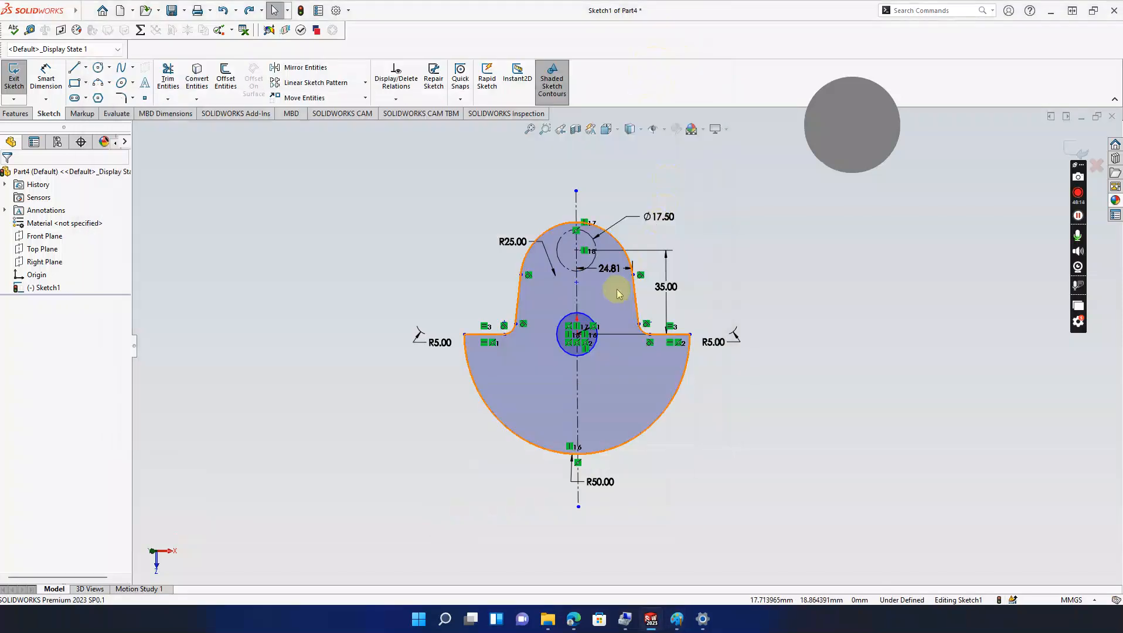
Step: Give the centre hole circle a Ø17.5 diameter dimension with Smart Dimension
left_click(589, 322)
left_click(264, 299)
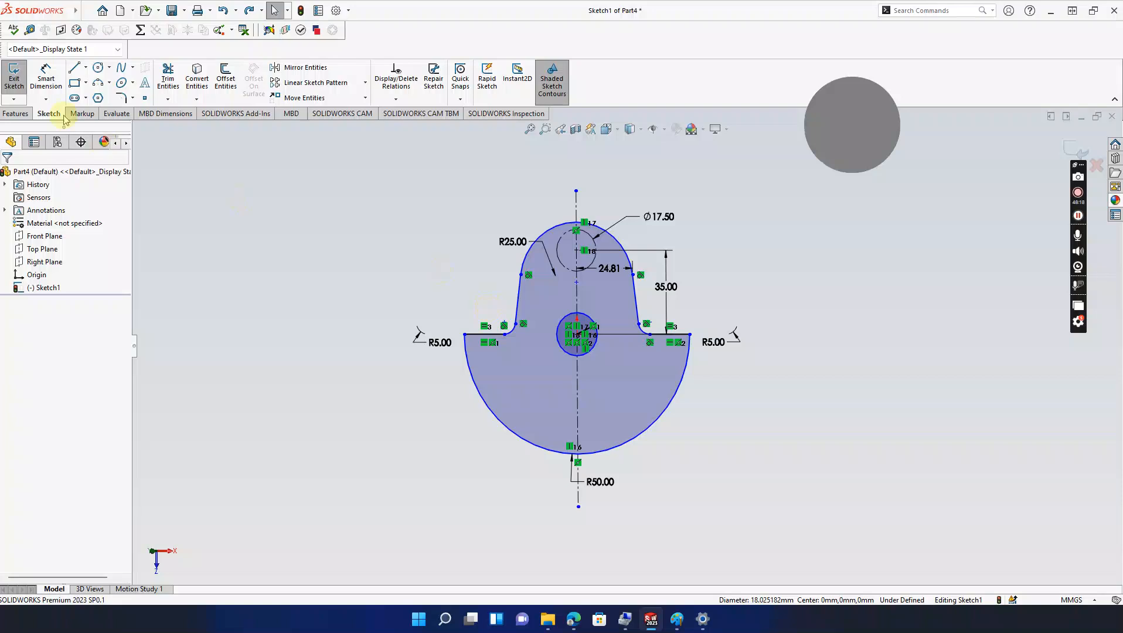
left_click(45, 77)
left_click(571, 317)
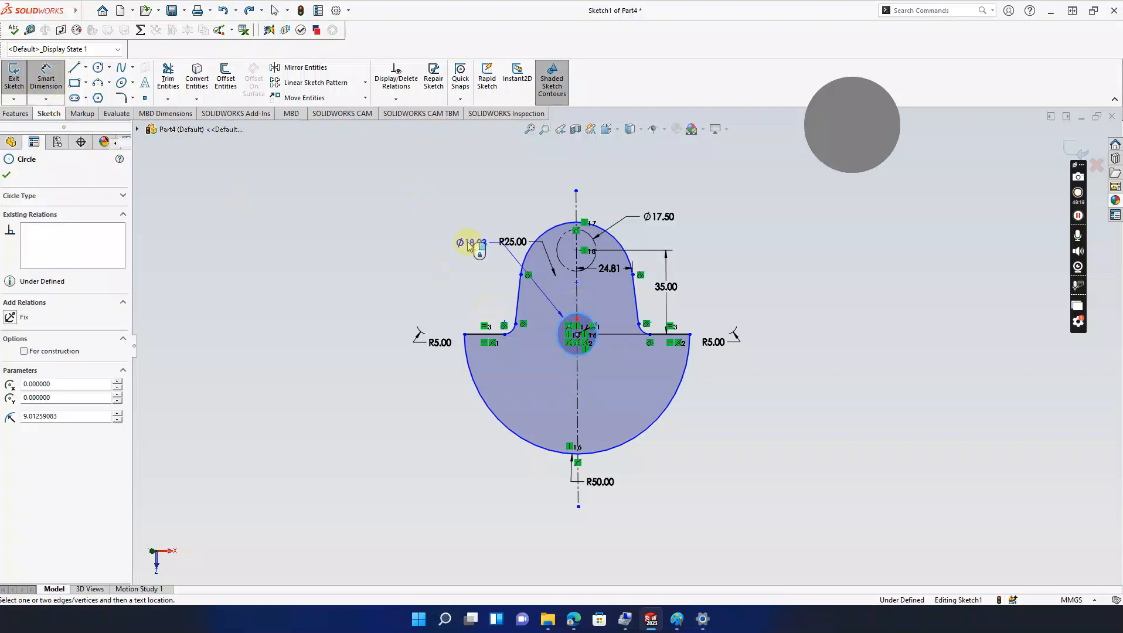
left_click(465, 253)
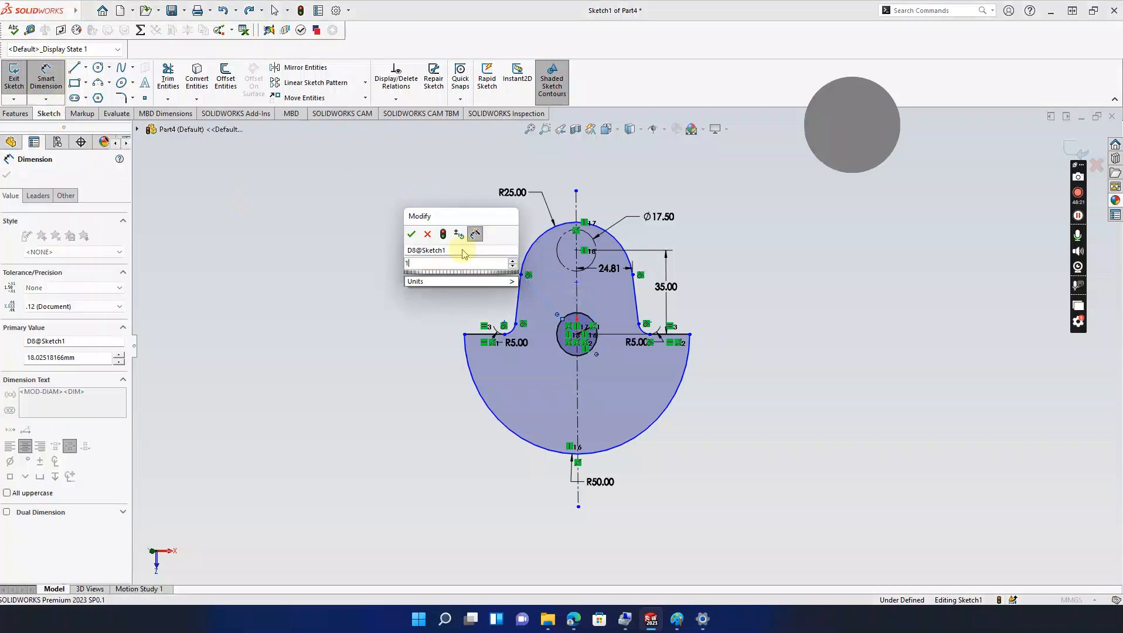
type("17.5")
key("Return")
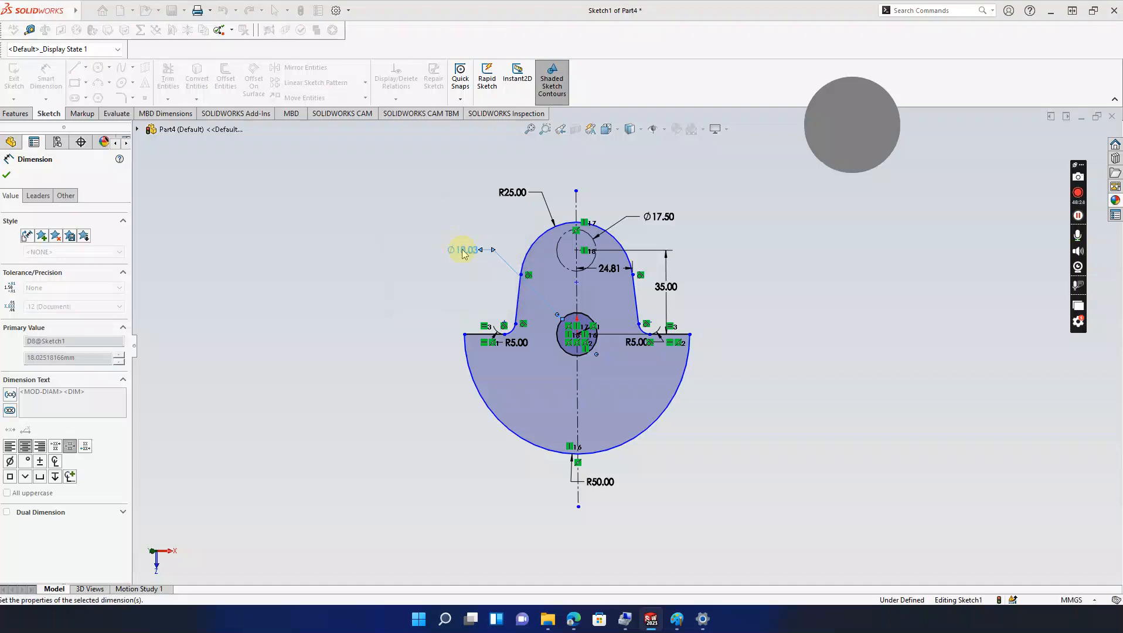
key("Escape")
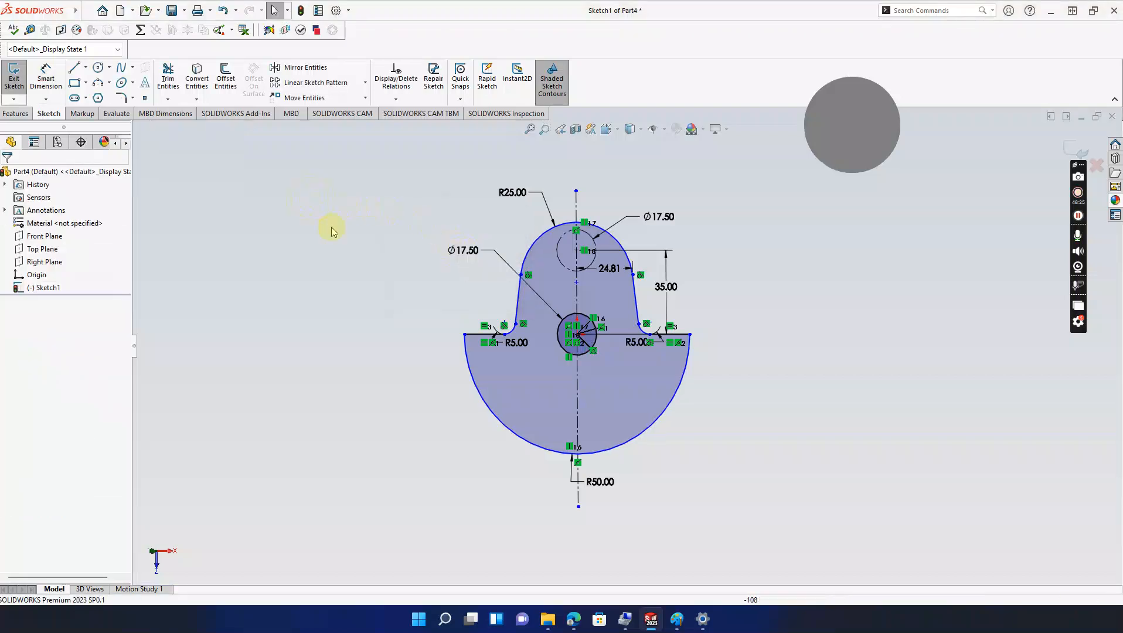
mouse_move(677, 623)
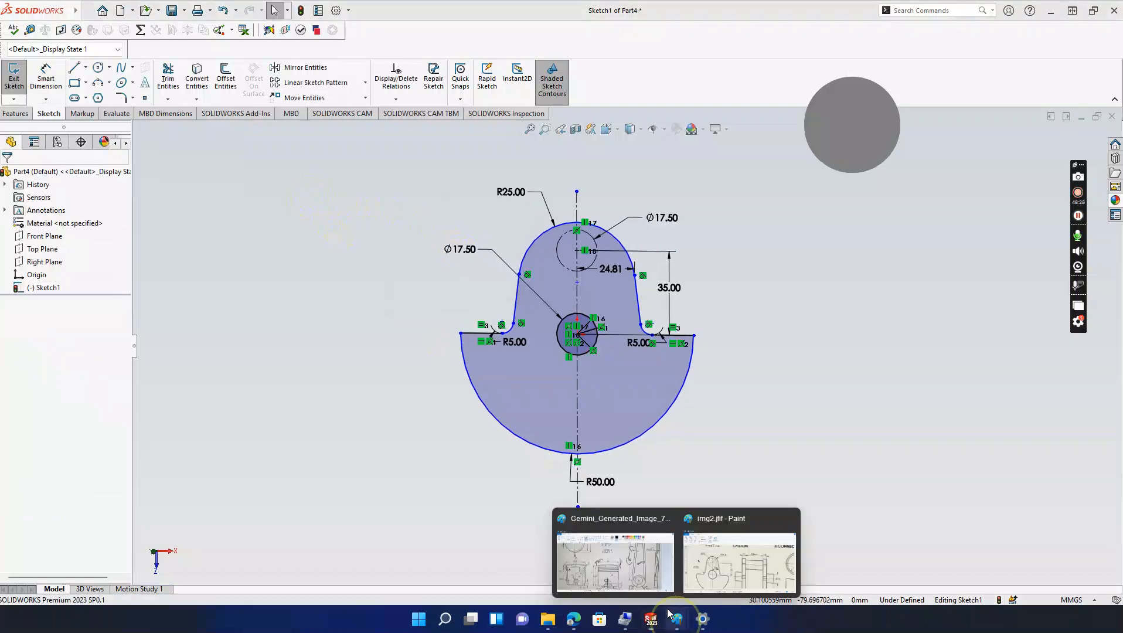
left_click(705, 566)
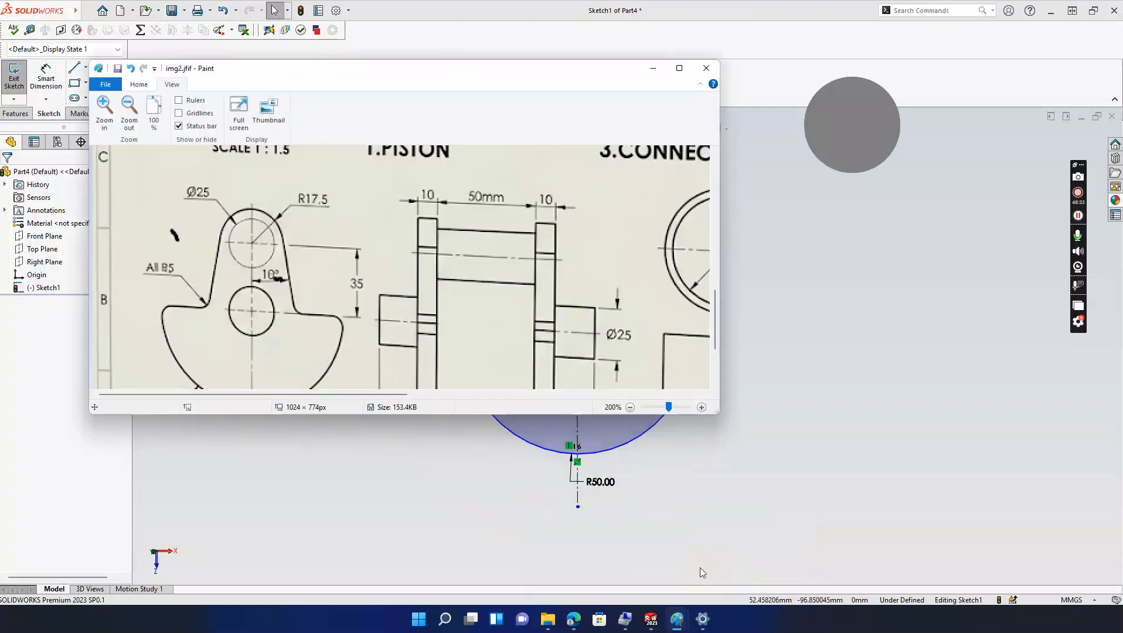
scroll(421, 296, "up", 1)
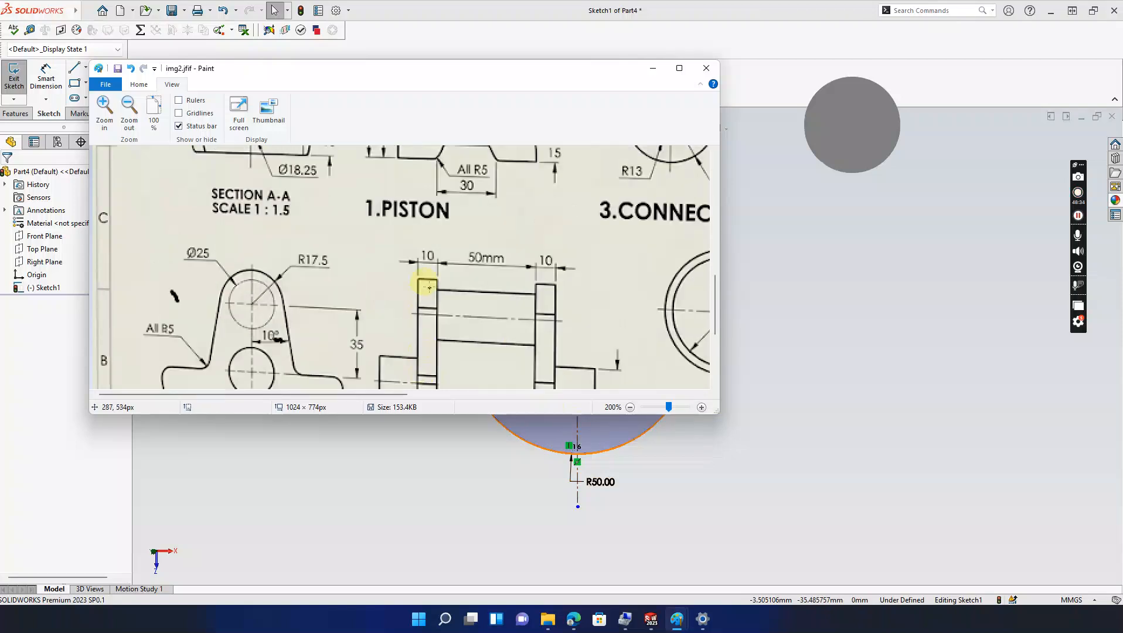
scroll(429, 288, "down", 2)
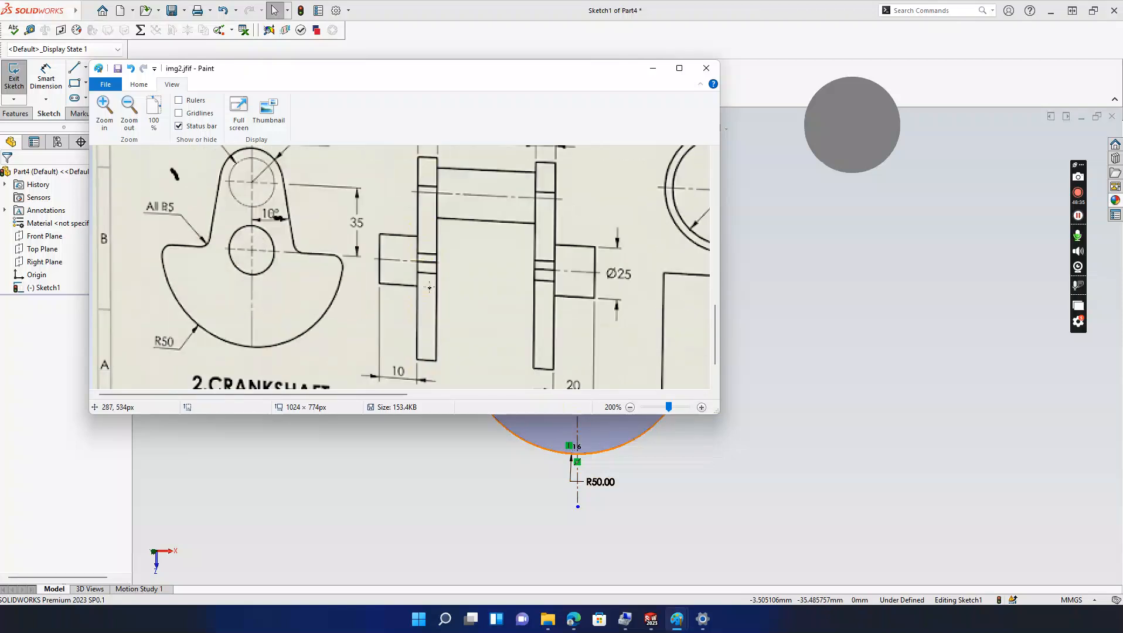
left_click(655, 68)
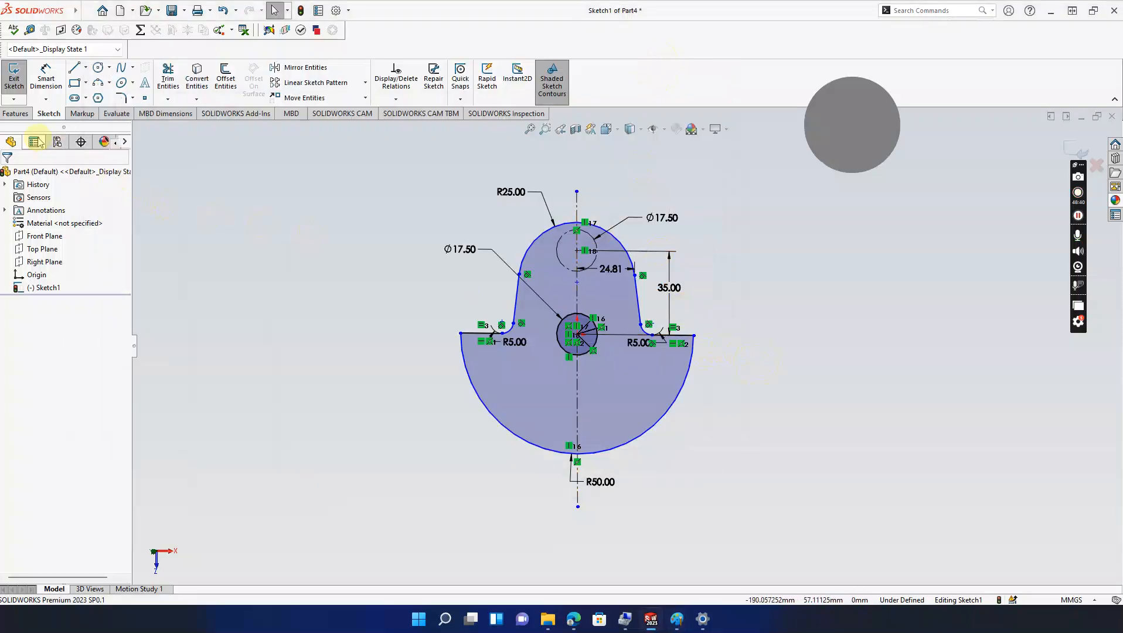
Step: Extrude the crankshaft profile Blind 10 mm as Boss-Extrude1 and rotate to inspect the centre hole
left_click(16, 113)
left_click(19, 77)
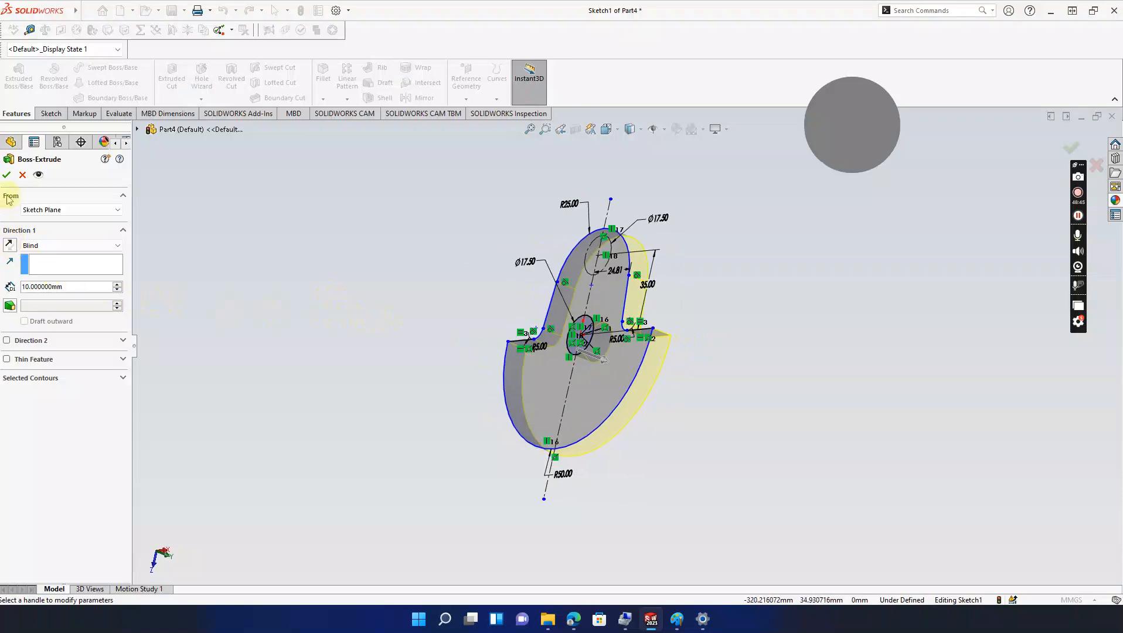
left_click(6, 175)
middle_click_drag(334, 282, 359, 275)
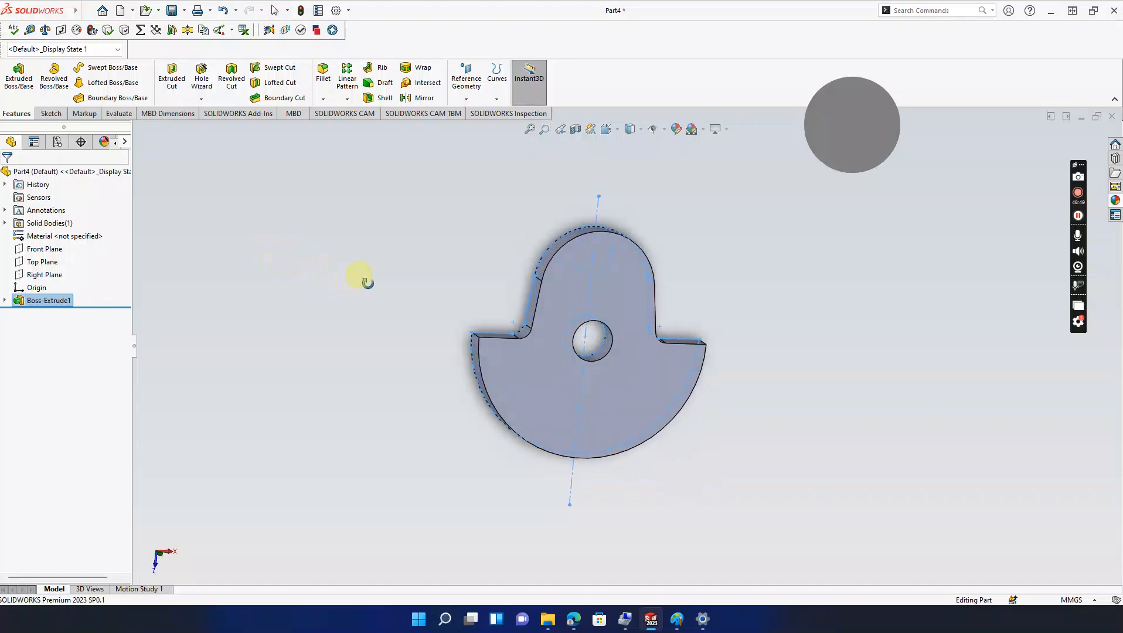
left_click(577, 347)
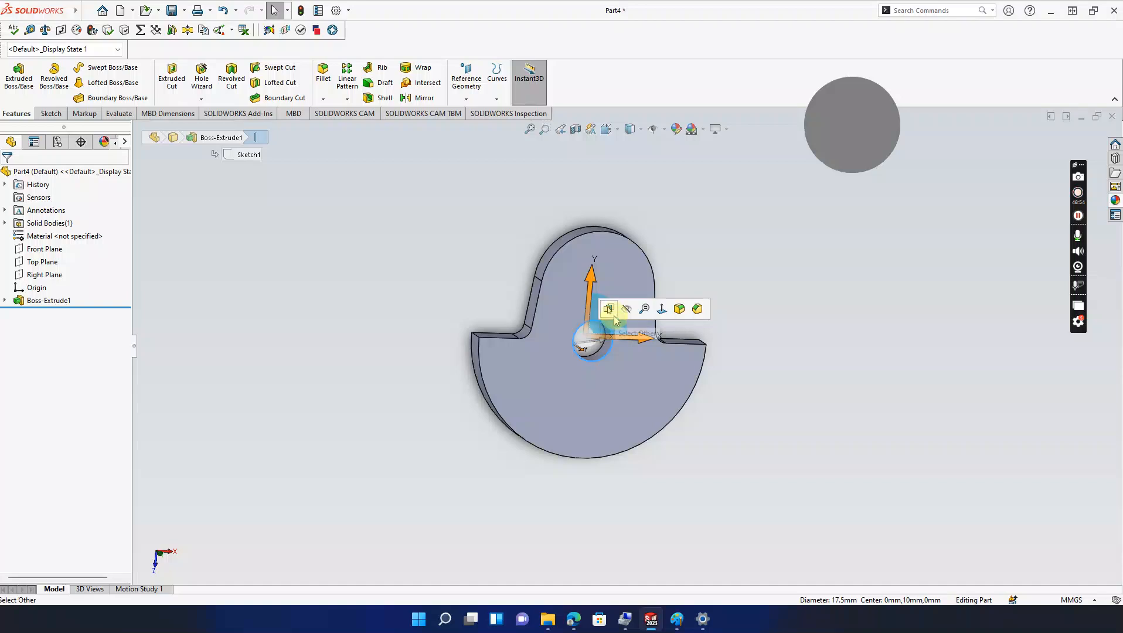
Step: Return to the sketch, delete the centre circle and its dimension, and nudge the top circle's centre
left_click(371, 300)
key("ctrl+z")
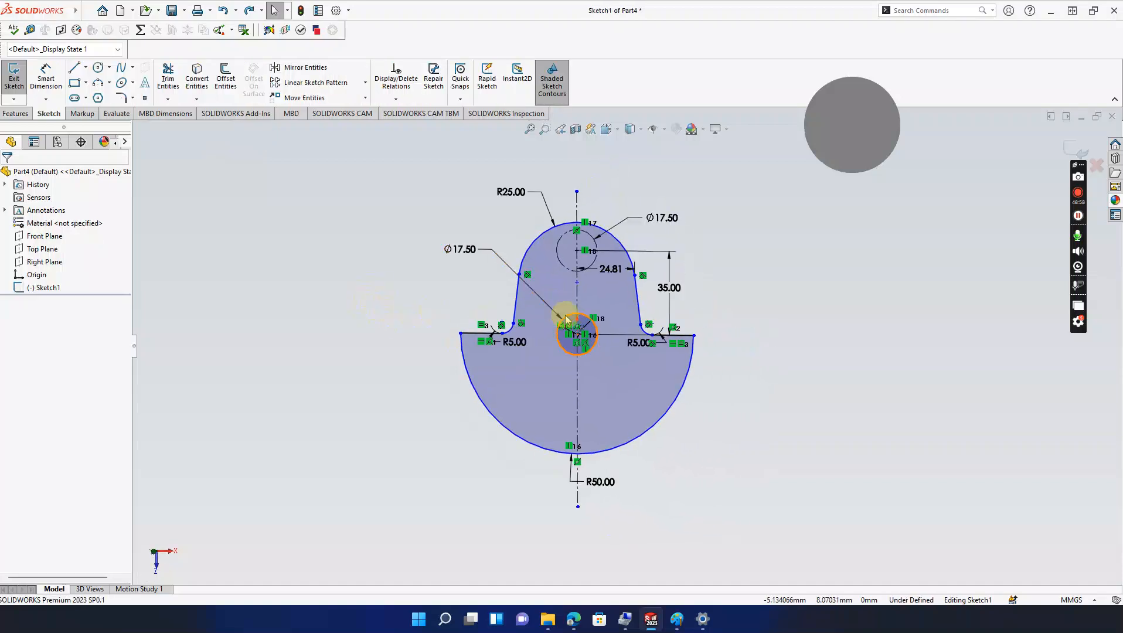
left_click(567, 319)
key("BackSpace")
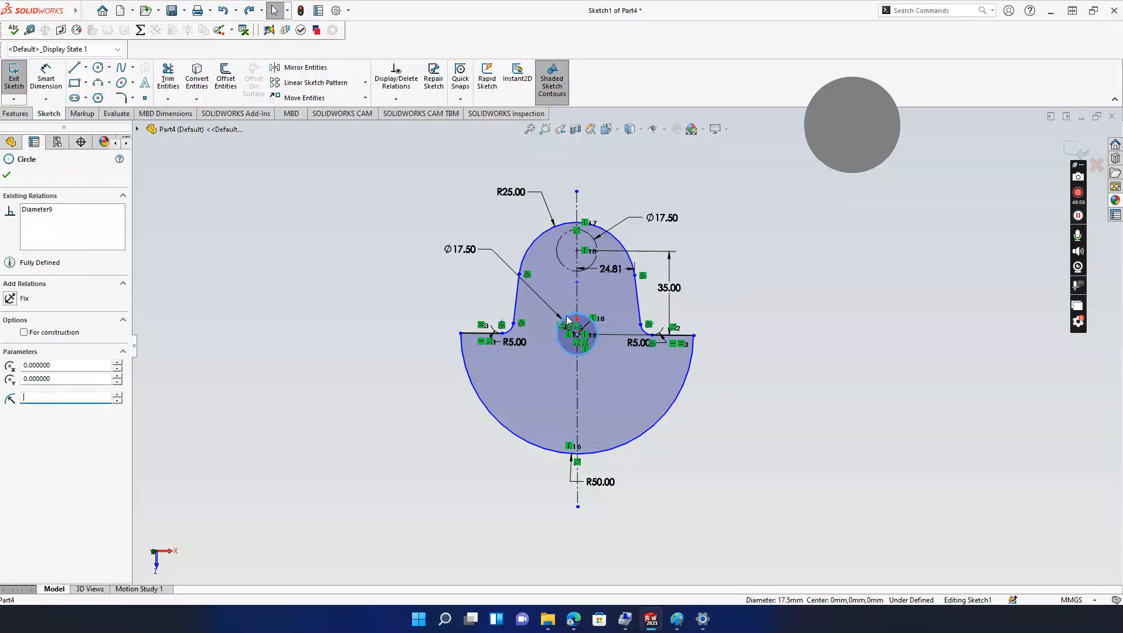
left_click(568, 319)
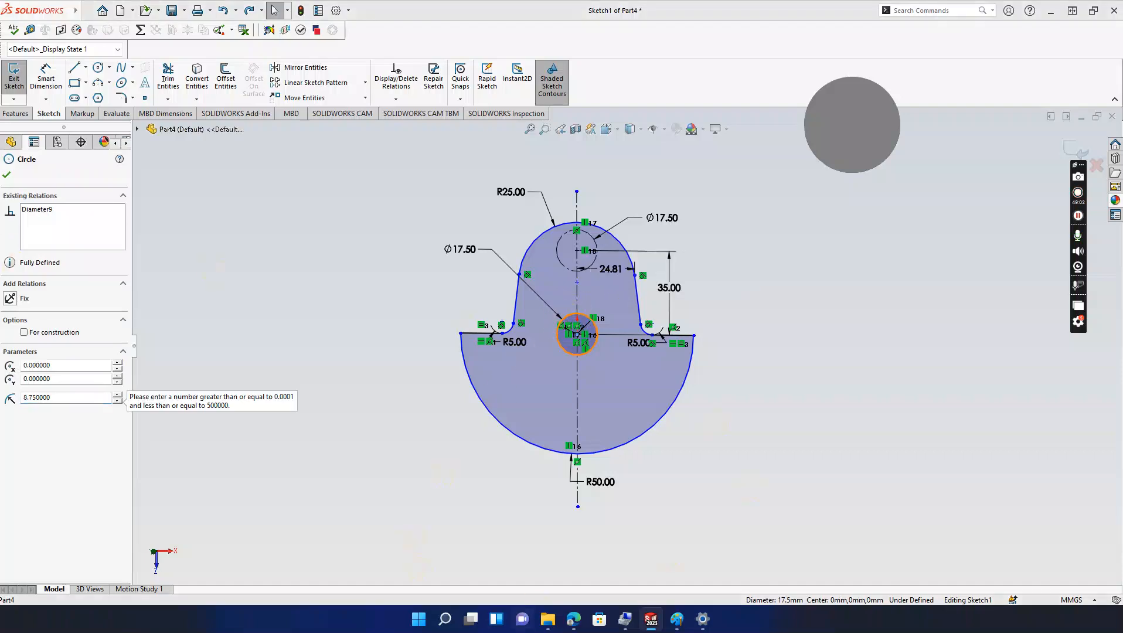
key("Delete")
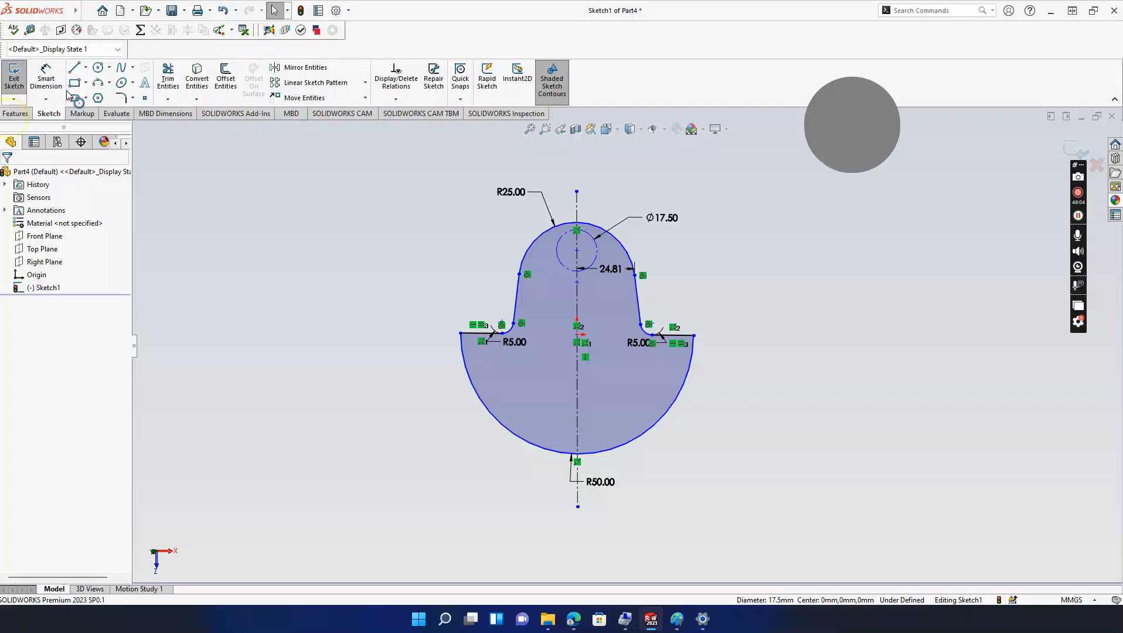
left_click(578, 251)
left_click_drag(577, 253, 577, 276)
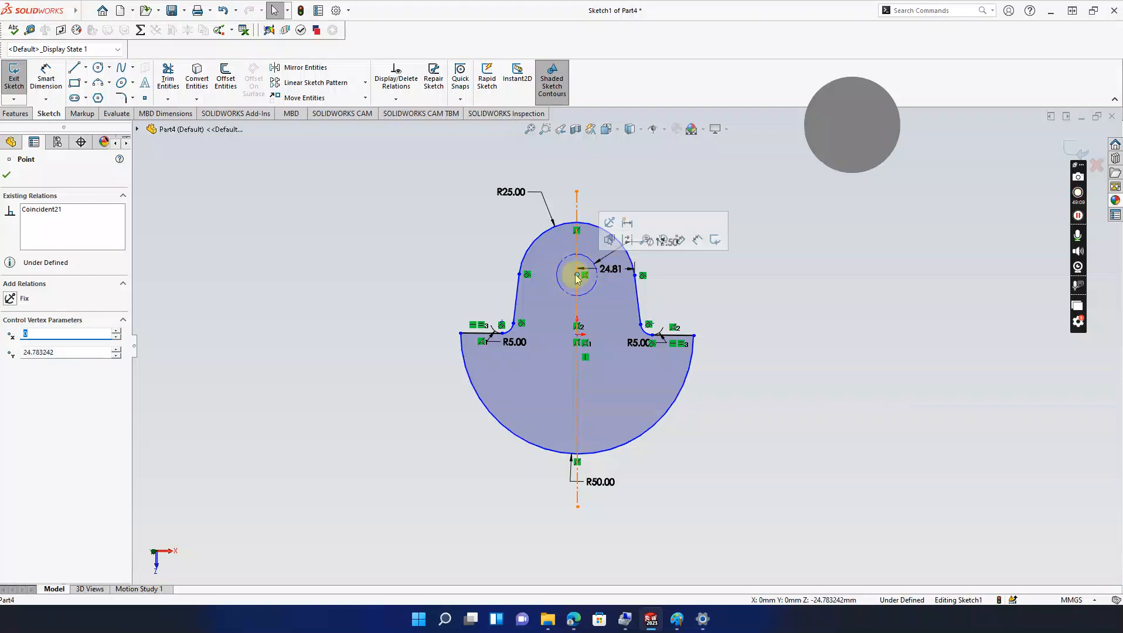
left_click(314, 183)
Step: Extrude the profile 10 mm into a solid plate (Boss-Extrude2) and orbit to view it
left_click(7, 114)
left_click(18, 75)
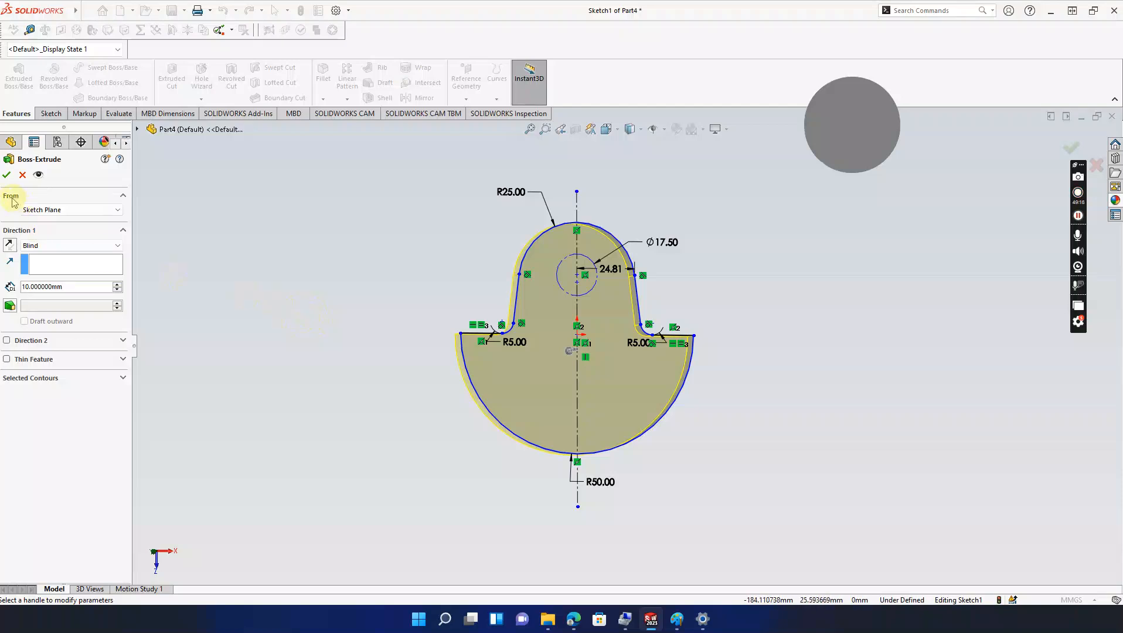
left_click(7, 174)
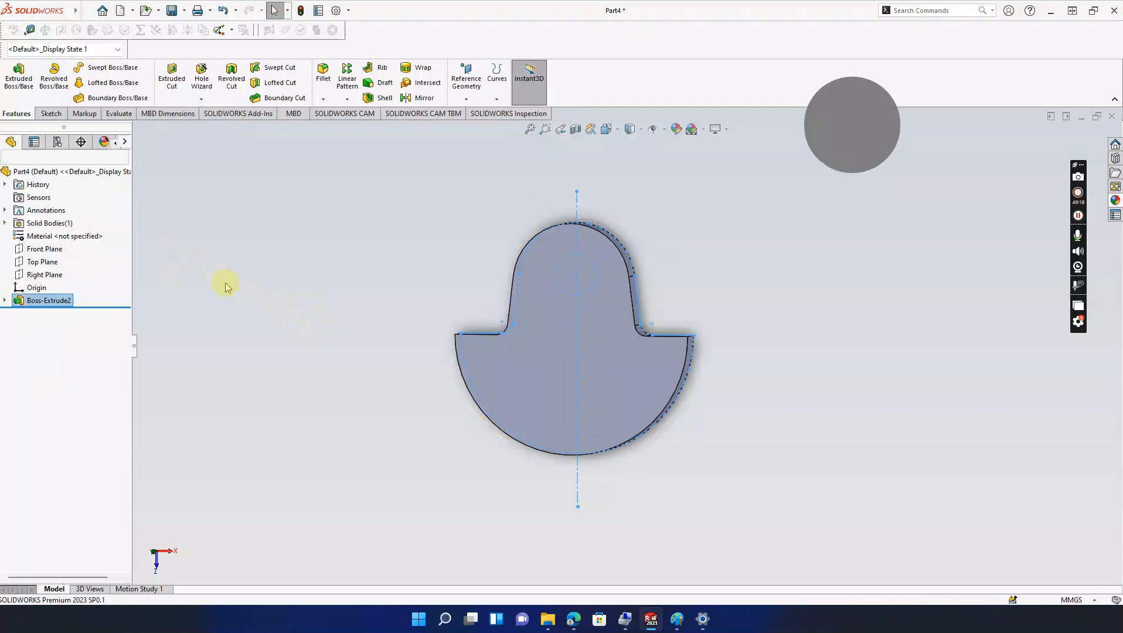
middle_click_drag(237, 297, 261, 286)
Step: Start a sketch on the plate's front face and draw a vertical centerline from its top down past the base
left_click(572, 381)
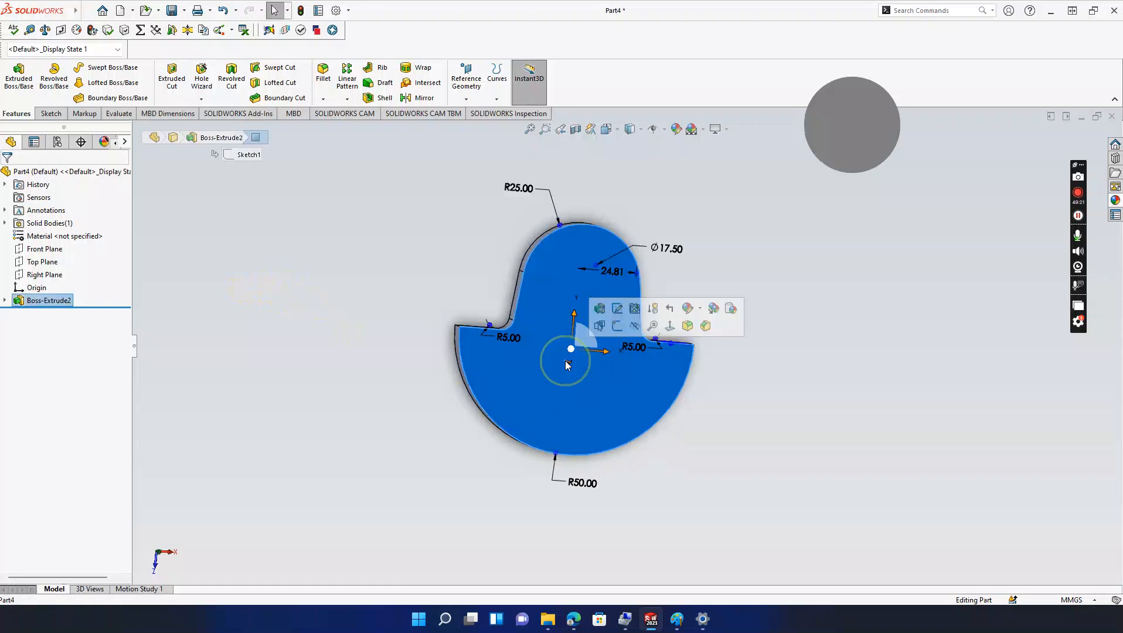
left_click(602, 343)
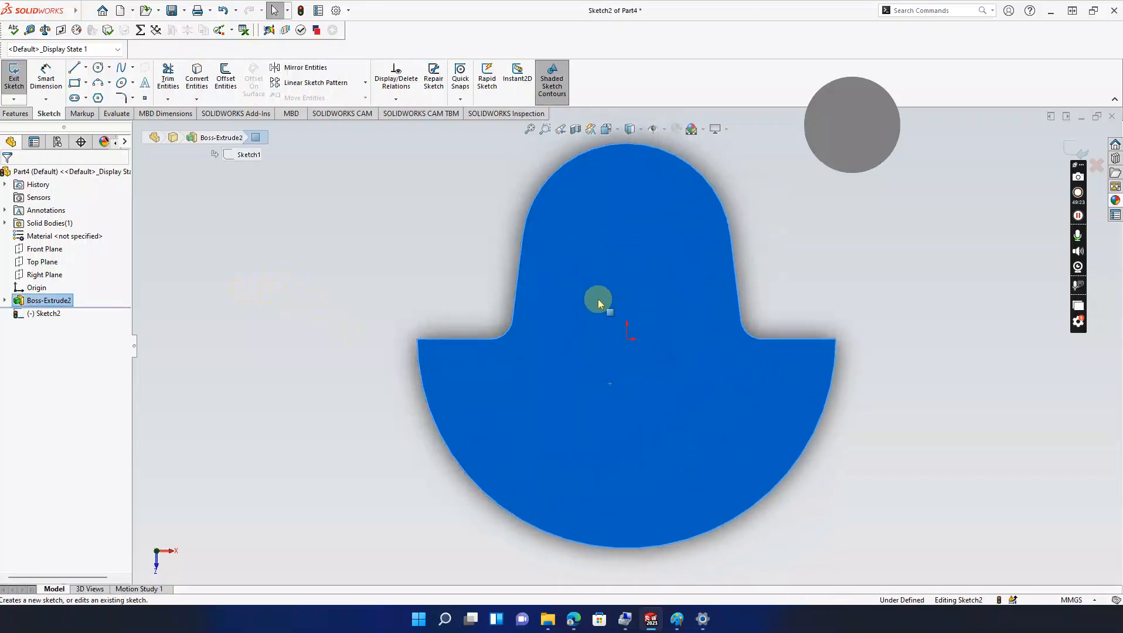
left_click(86, 68)
left_click(95, 108)
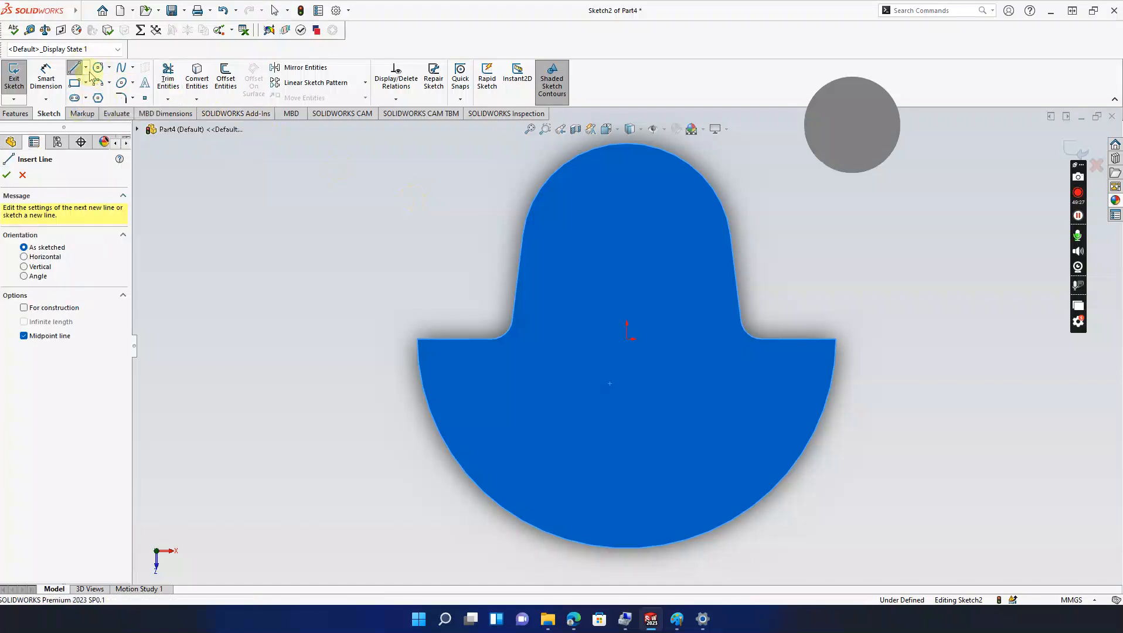
left_click(86, 68)
left_click(96, 97)
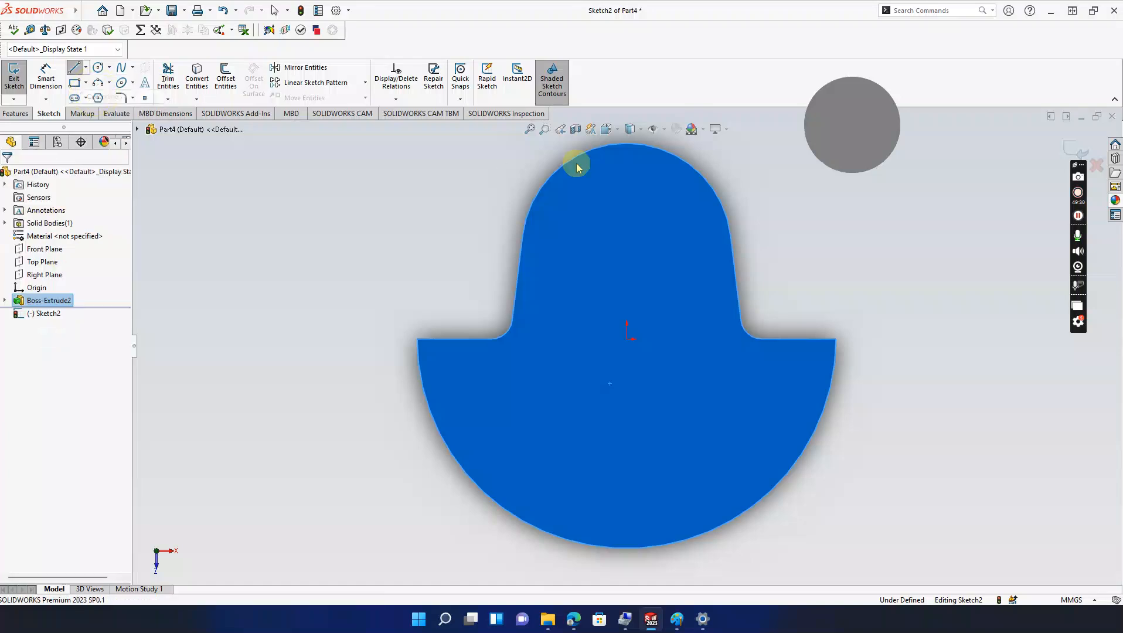
left_click(626, 235)
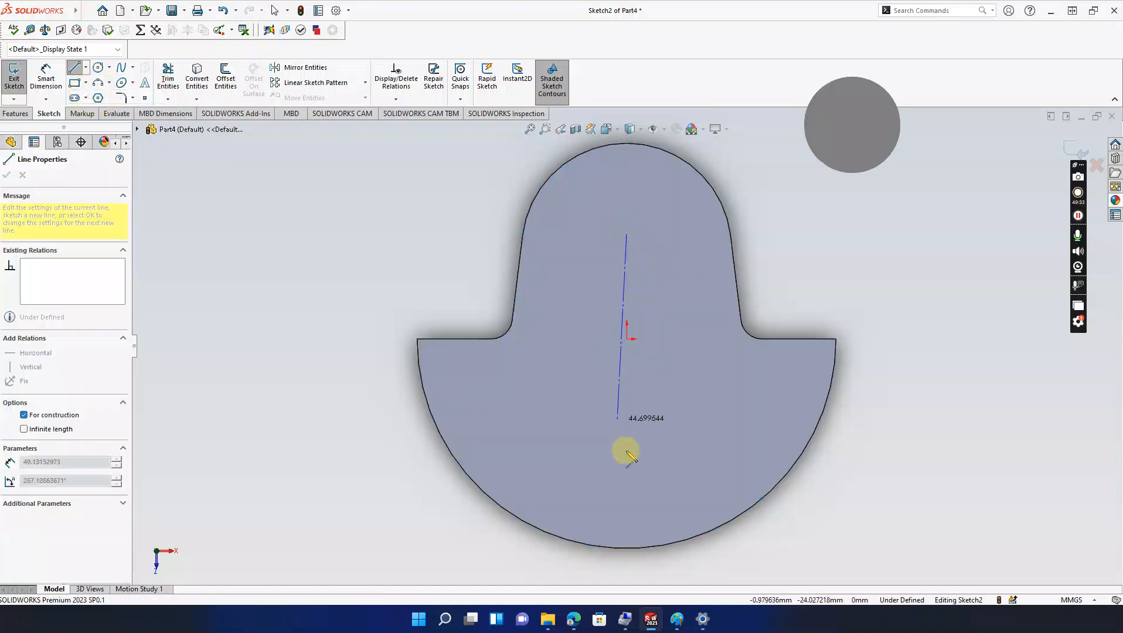
left_click(626, 569)
key("Escape")
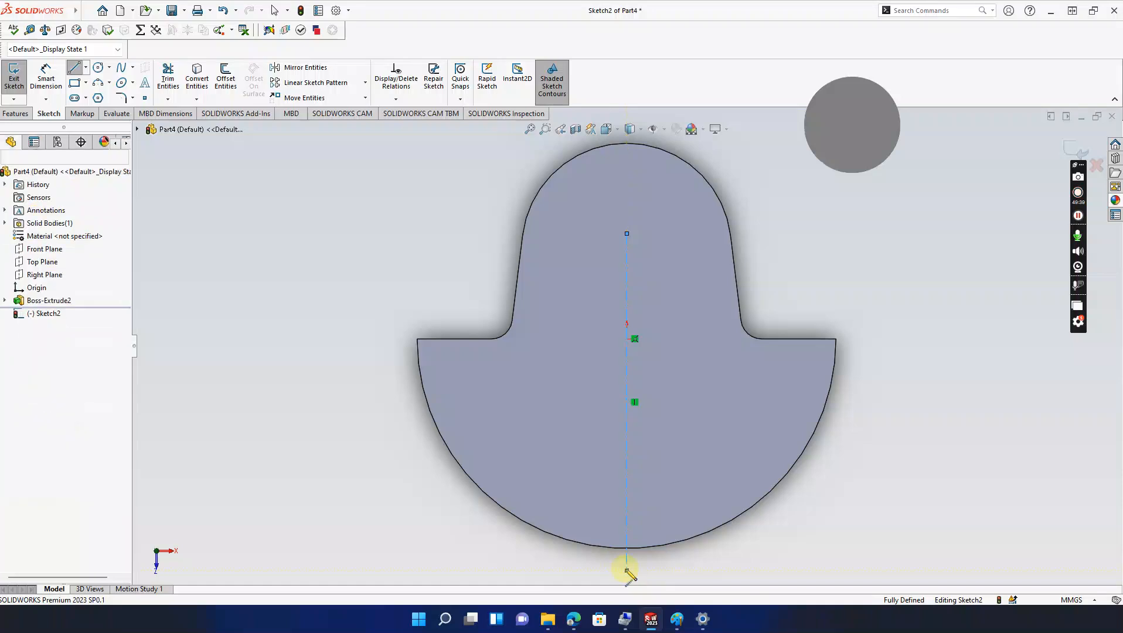
Step: Draw a circle centred on the sketch origin and dimension its diameter to 17.5 mm
left_click(97, 67)
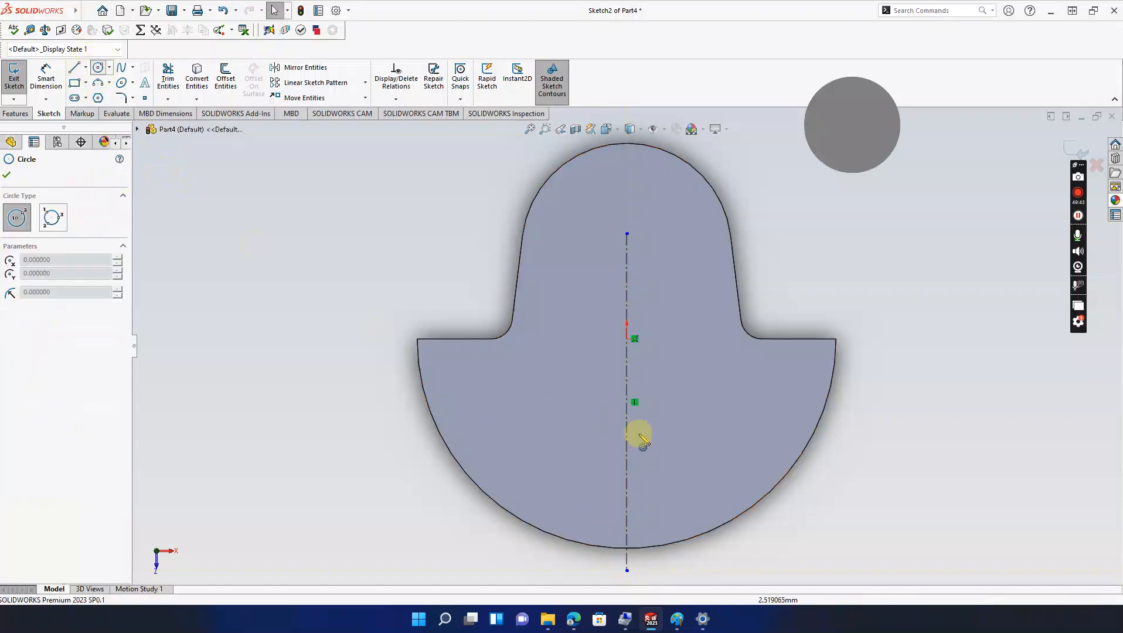
left_click(627, 340)
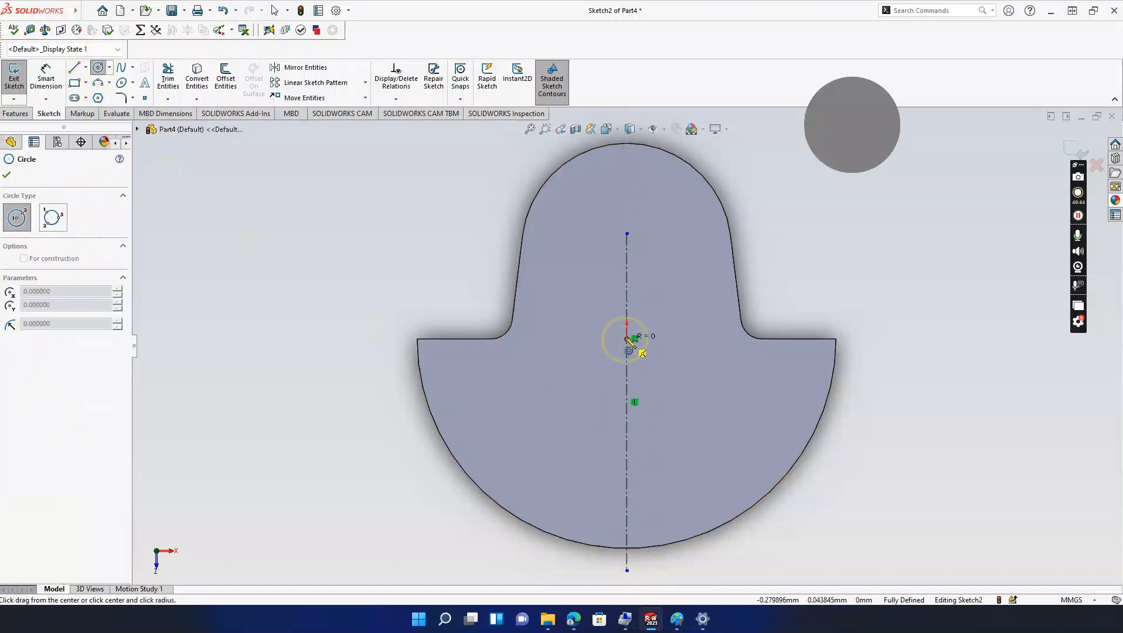
left_click(629, 312)
key("Escape")
left_click(46, 74)
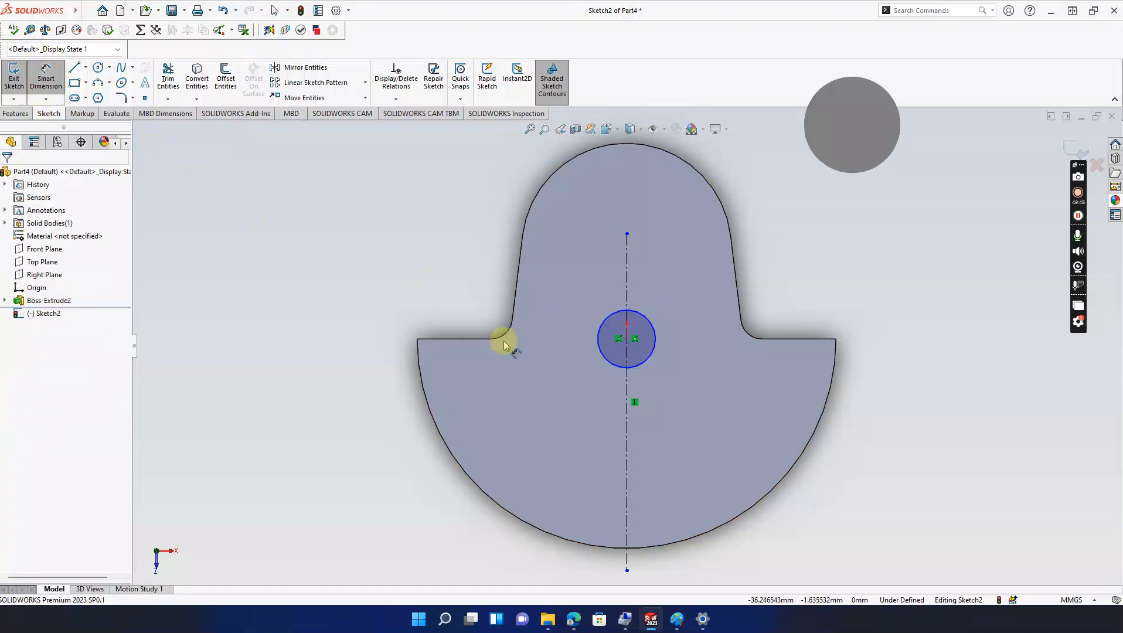
left_click(676, 360)
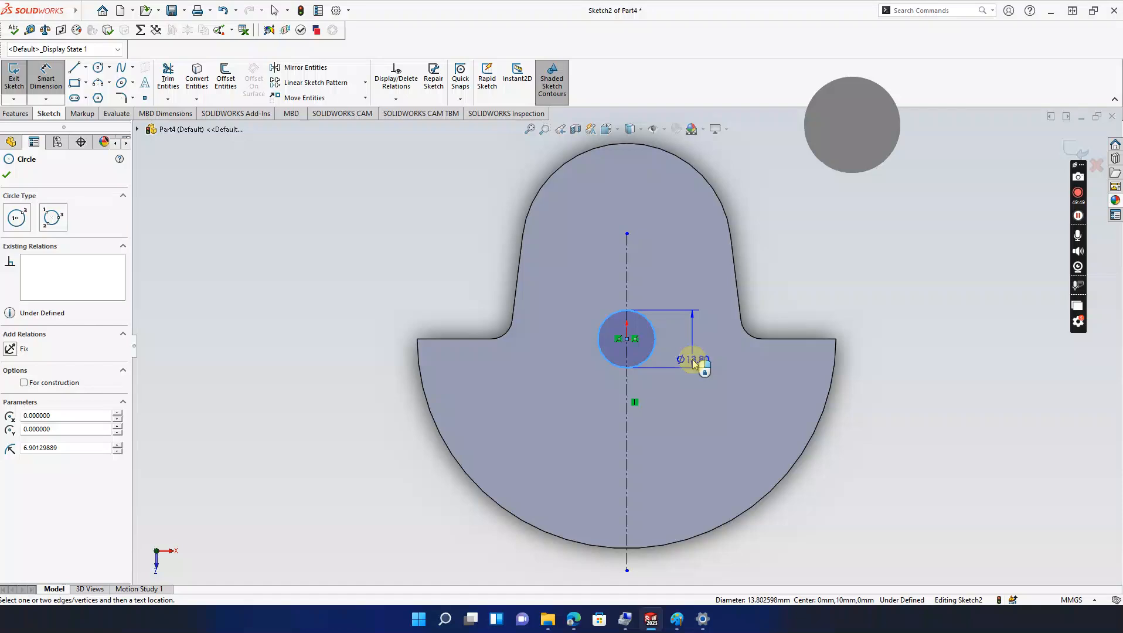
left_click(698, 340)
type("17.5")
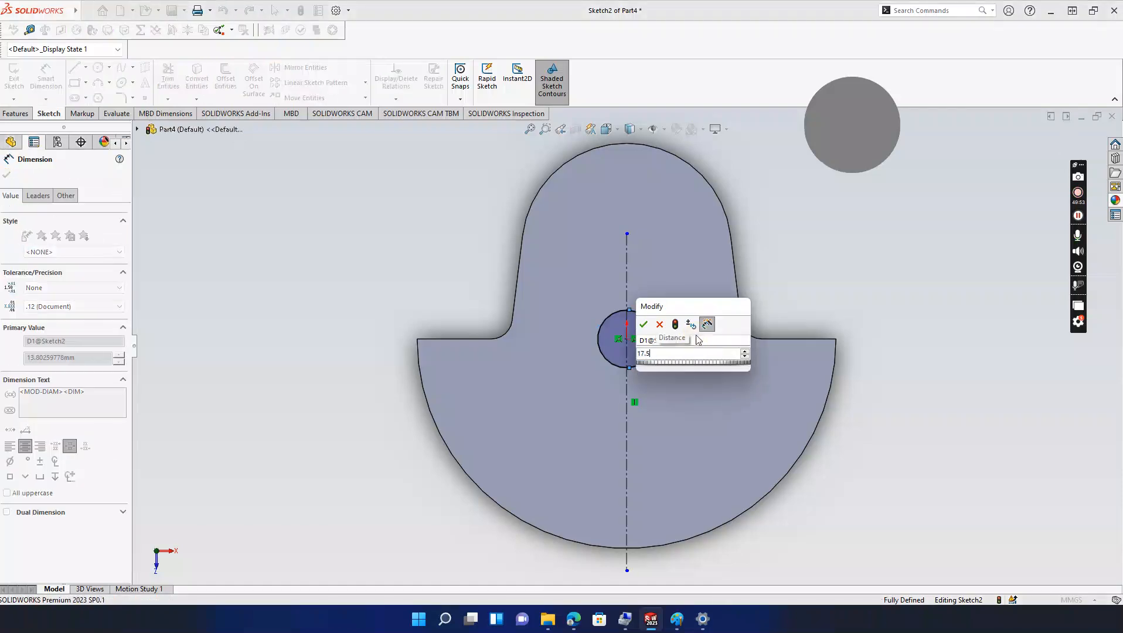
key("Return")
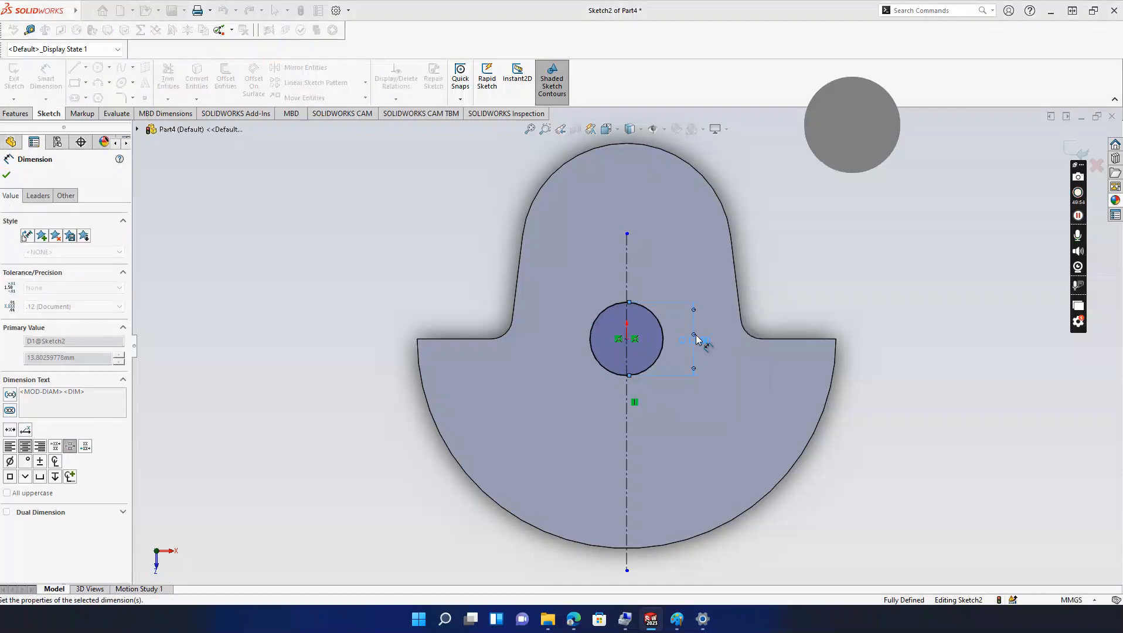
left_click(7, 176)
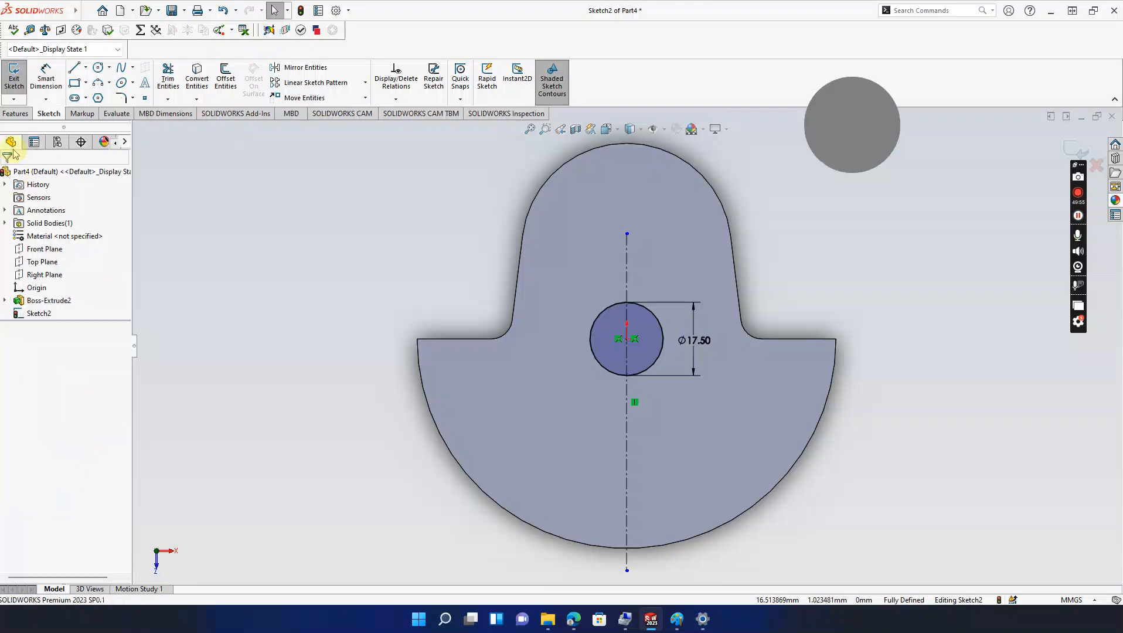
Step: Extrude the circle 10 mm as a boss from the plate's front face
left_click(13, 117)
left_click(25, 78)
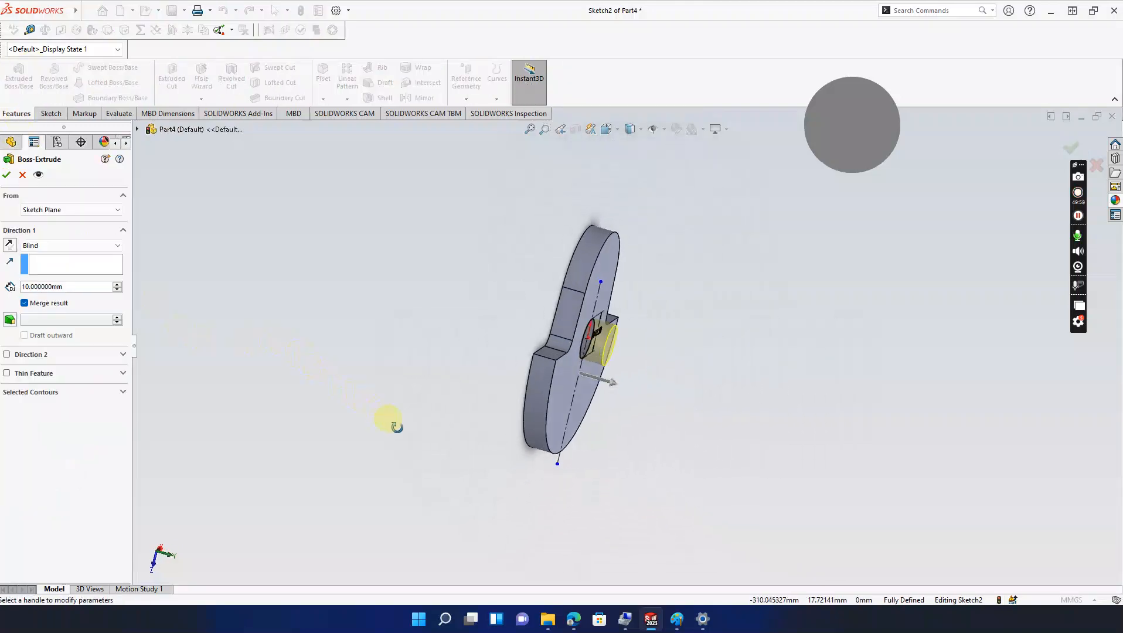
left_click(6, 176)
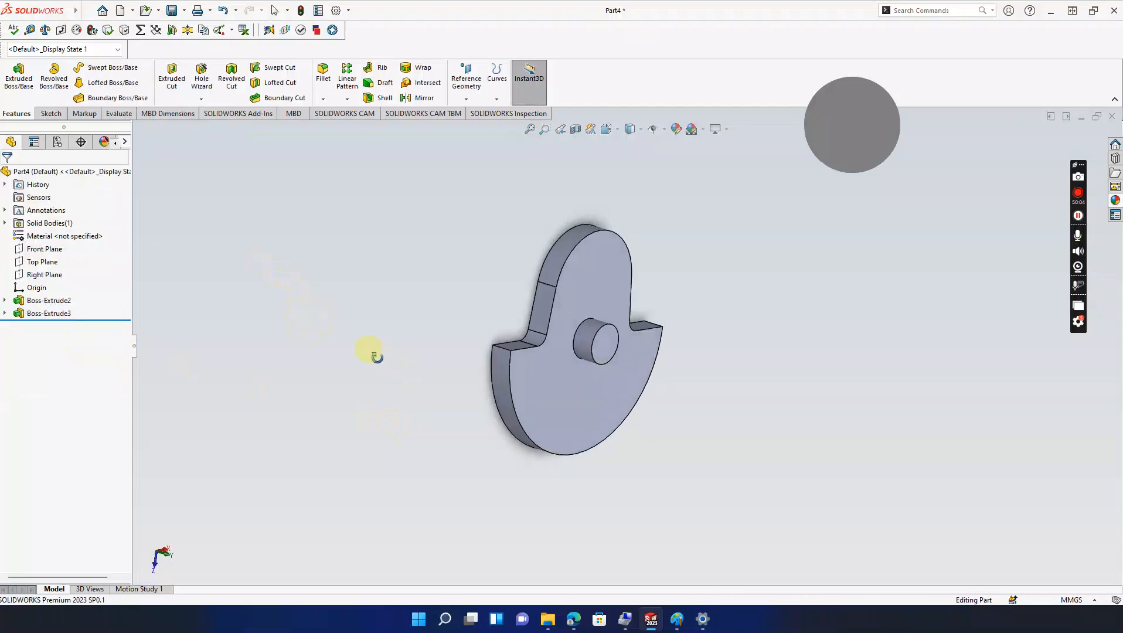
mouse_move(677, 621)
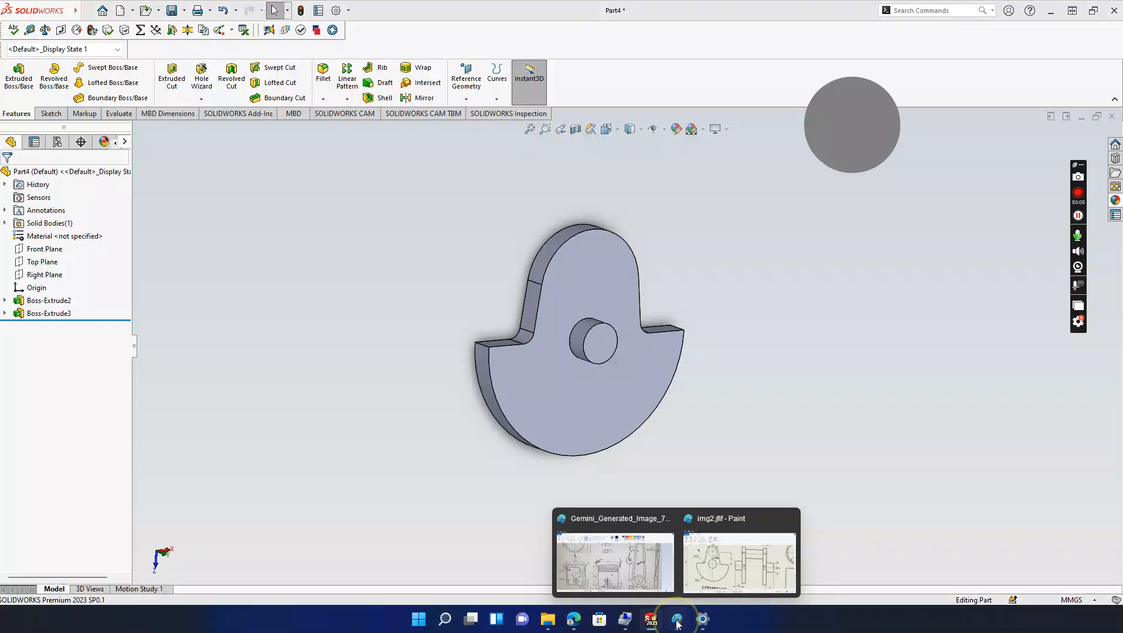
left_click(716, 573)
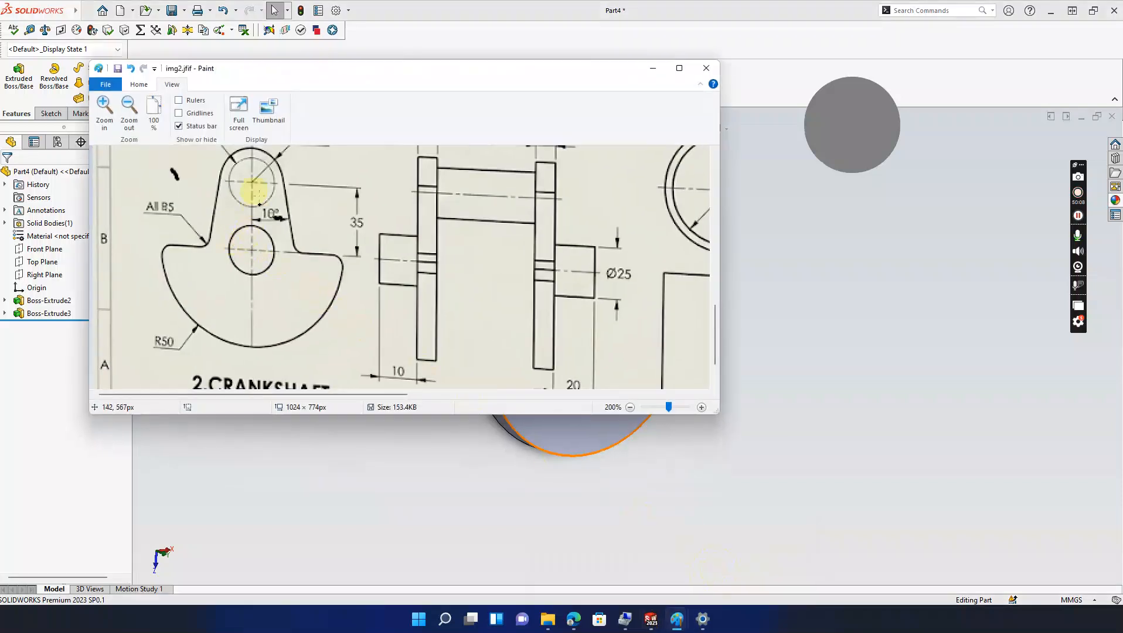
scroll(261, 195, "up", 2)
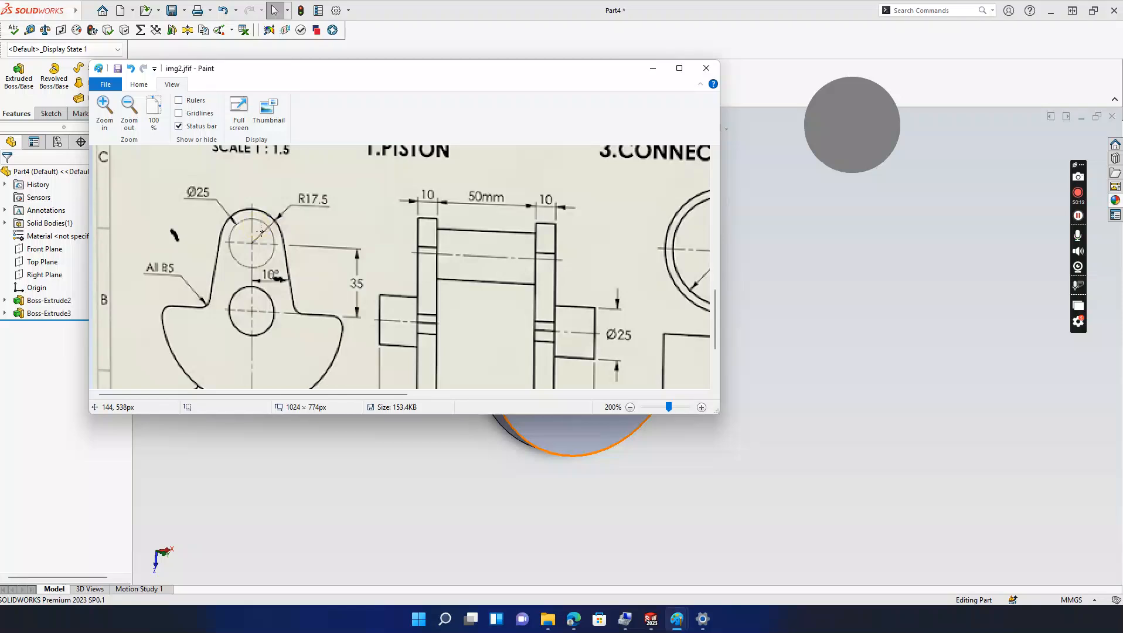
left_click(652, 69)
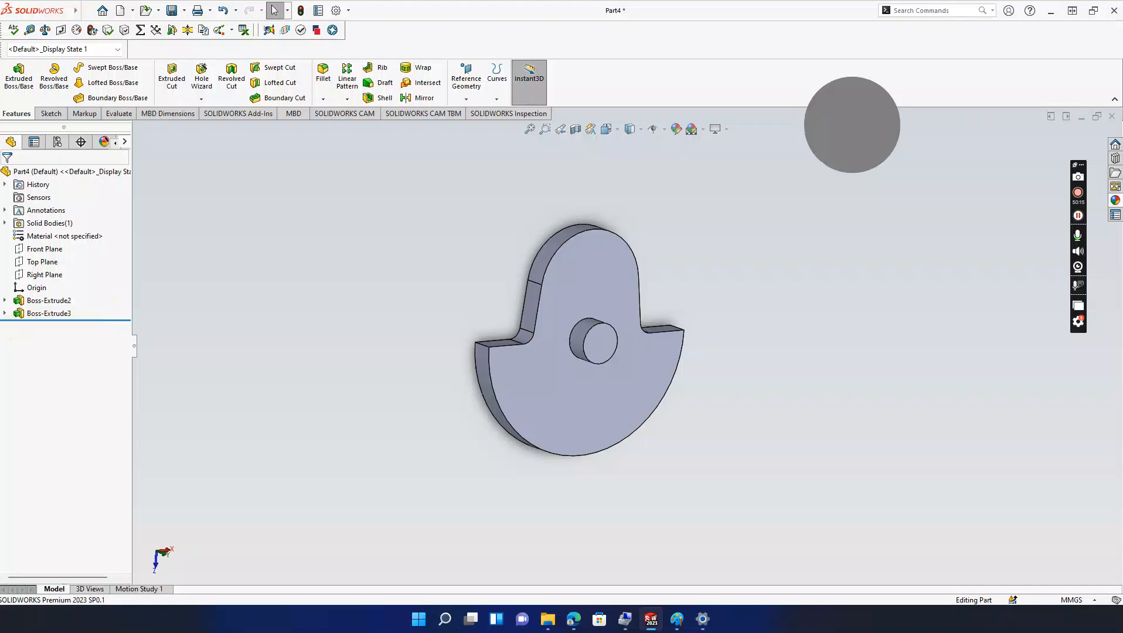
left_click(4, 314)
Step: Edit Boss-Extrude3's sketch, change the circle diameter from 17.5 to 25, and rebuild
left_click(52, 326)
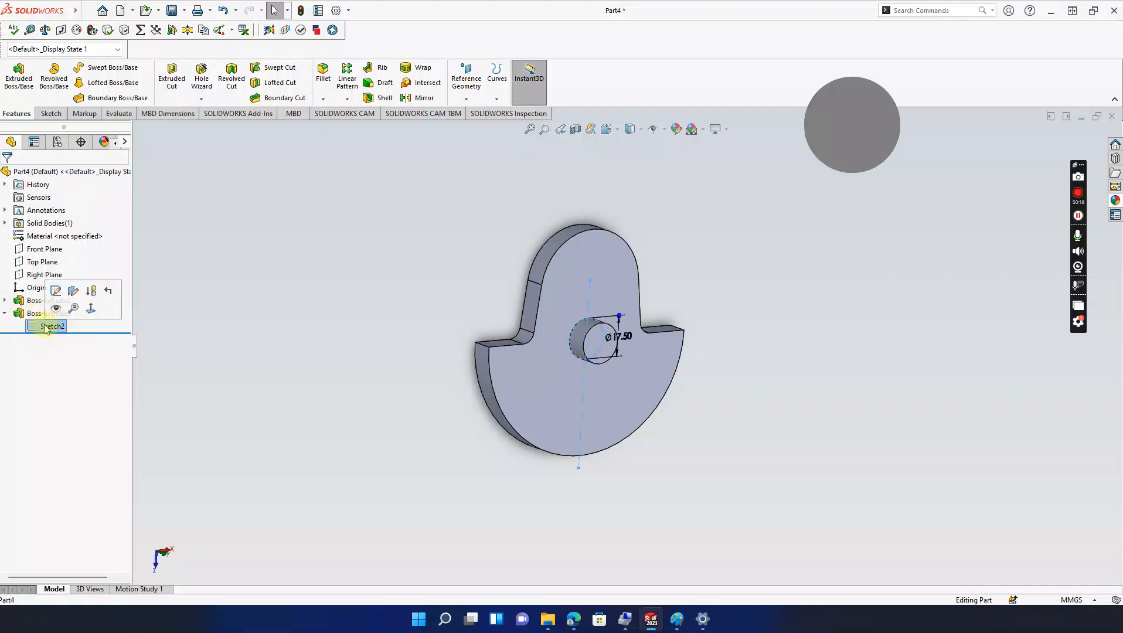
left_click(56, 292)
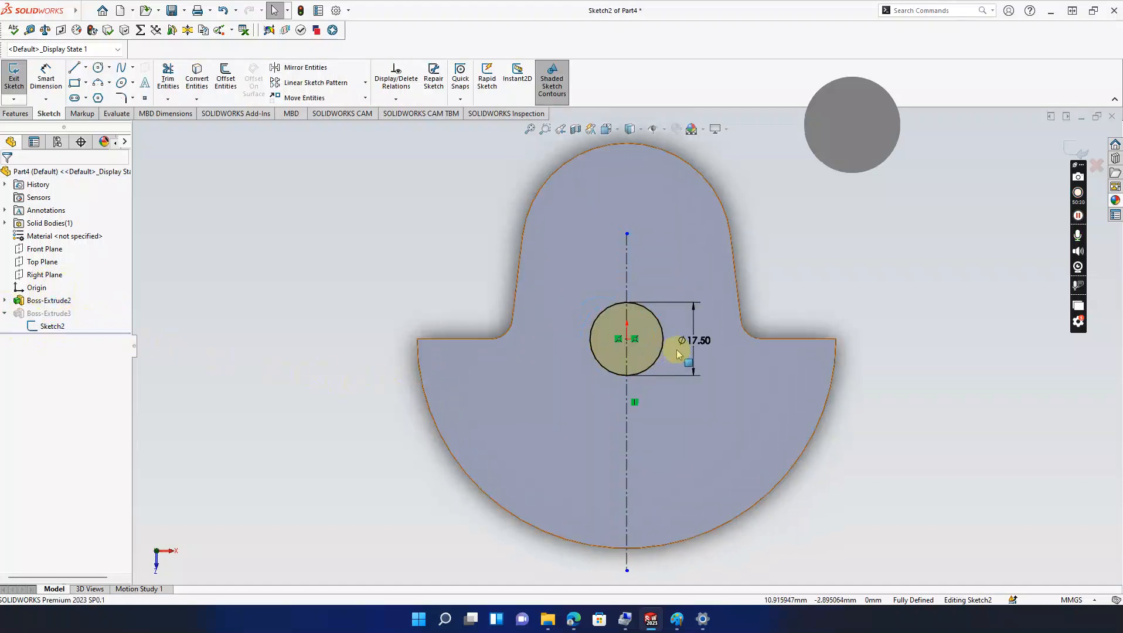
double_click(690, 342)
type("25")
key("Return")
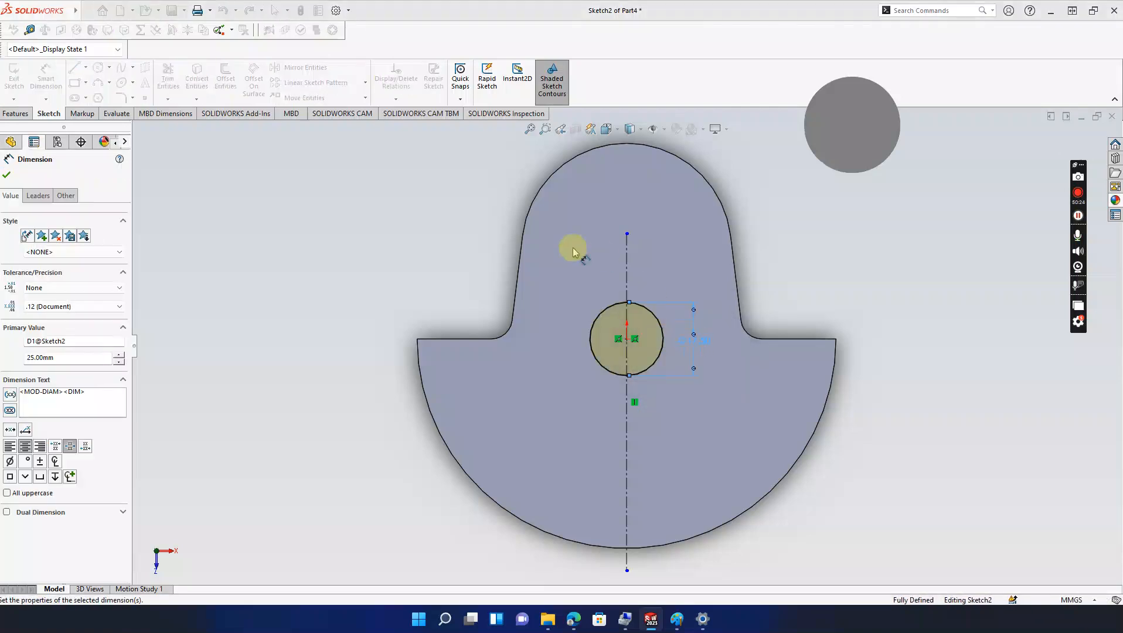
middle_click_drag(308, 246, 396, 289)
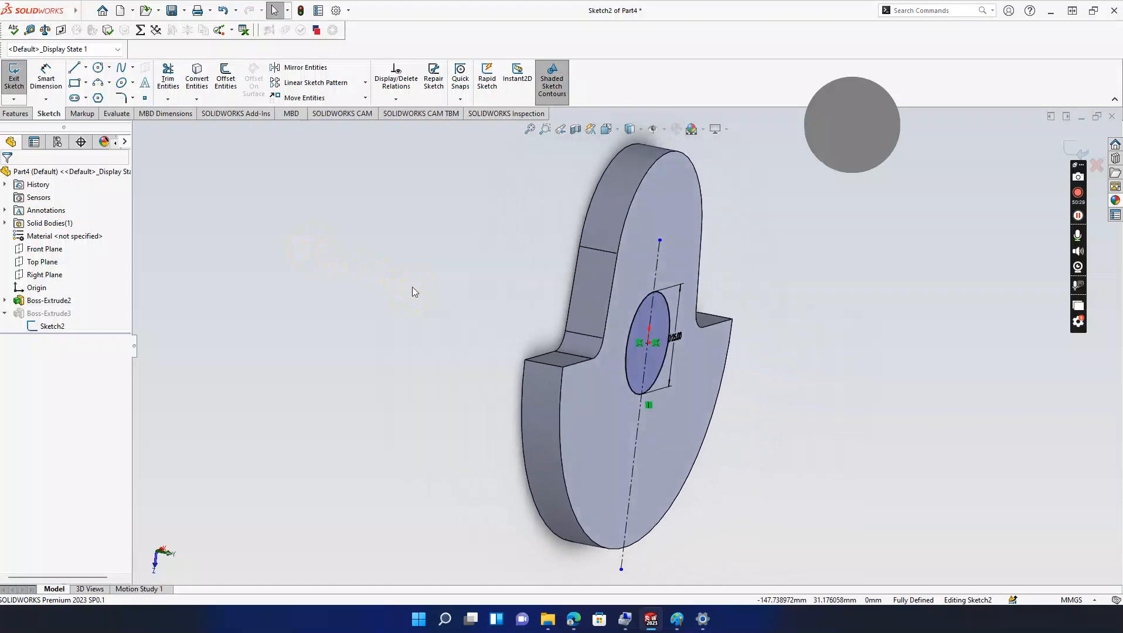
left_click(1077, 154)
middle_click_drag(792, 289, 821, 297)
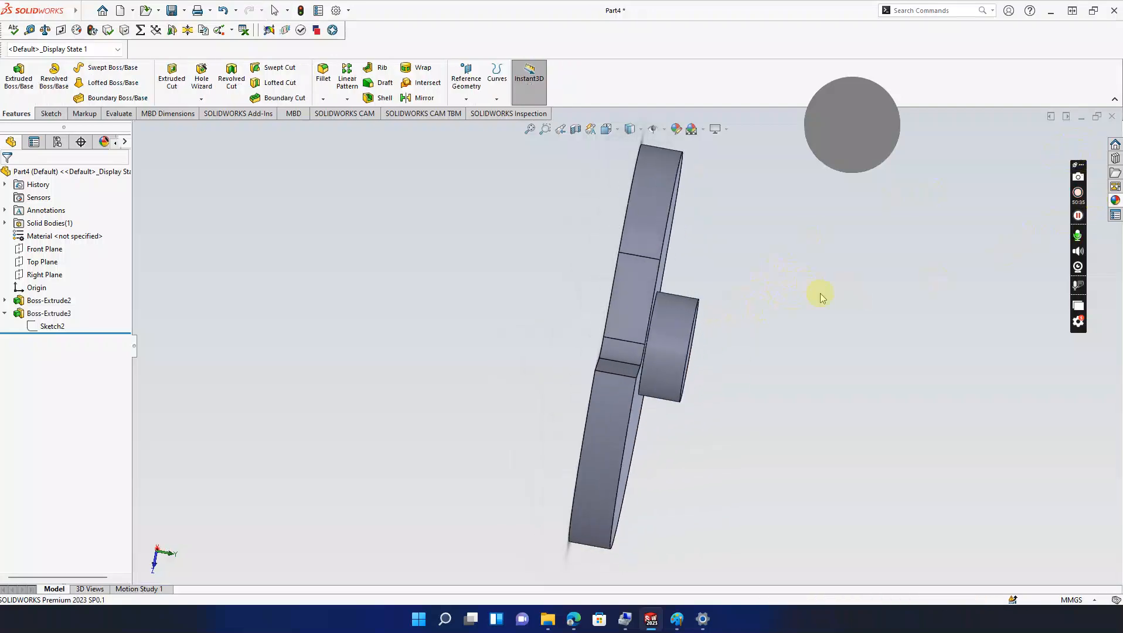
left_click(5, 300)
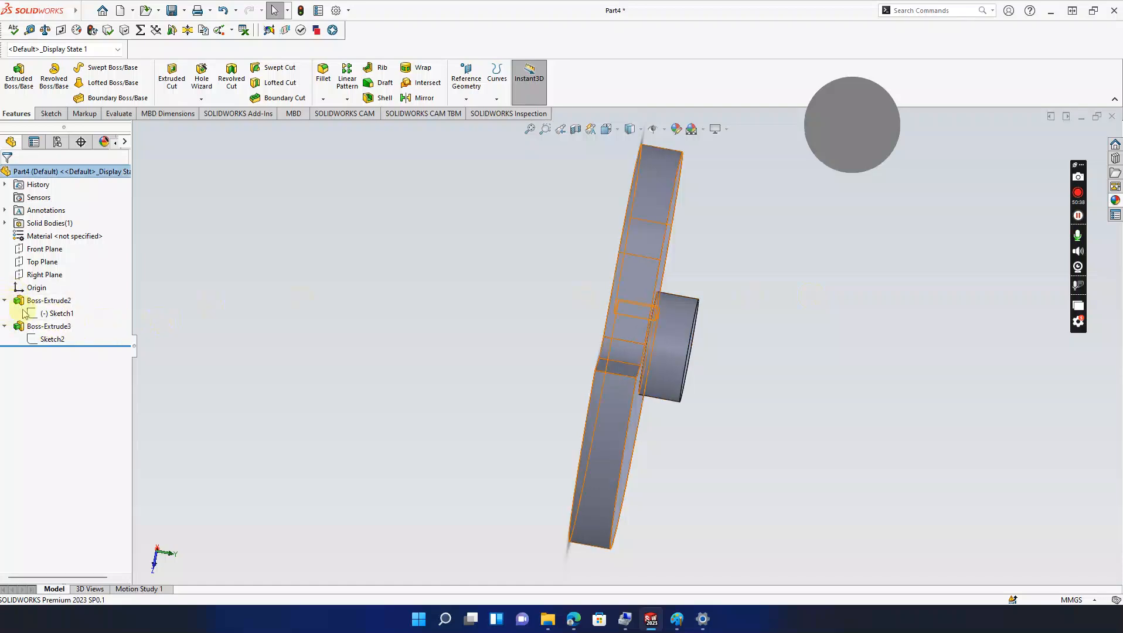
left_click(57, 313)
mouse_move(491, 195)
middle_mouse_down()
mouse_move(562, 200)
mouse_move(624, 233)
mouse_move(646, 223)
middle_mouse_up()
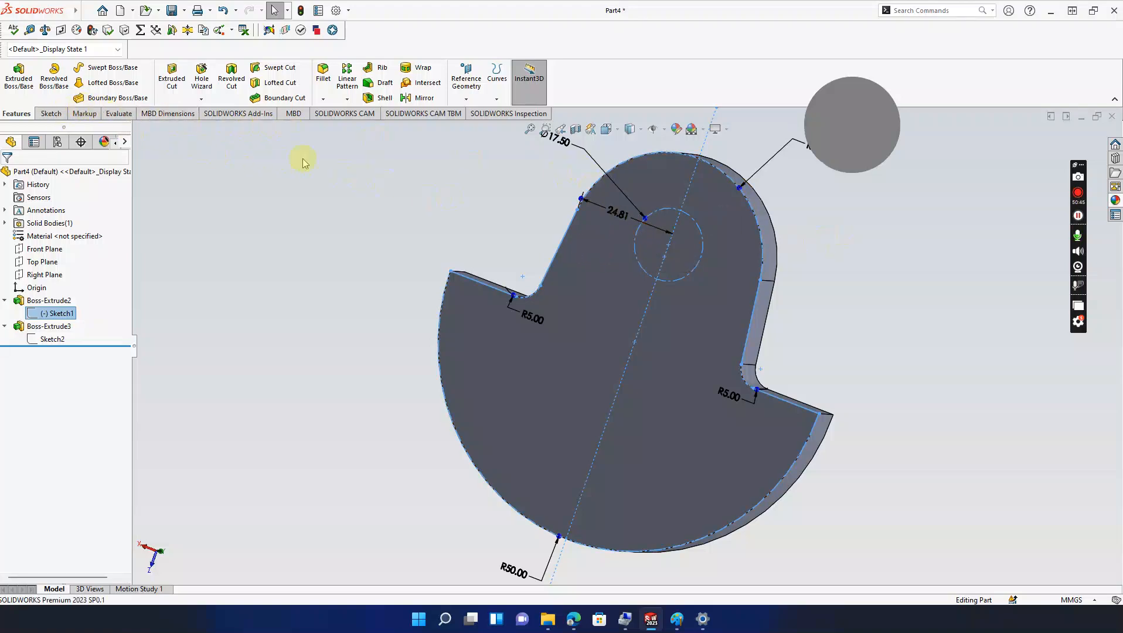
left_click(26, 85)
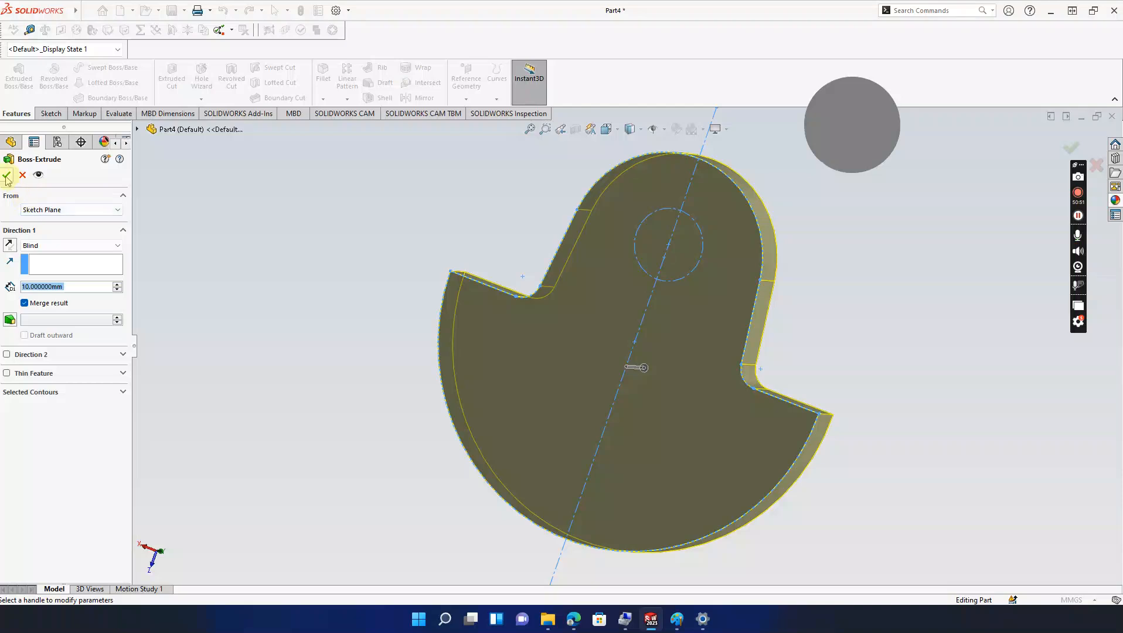
left_click(22, 176)
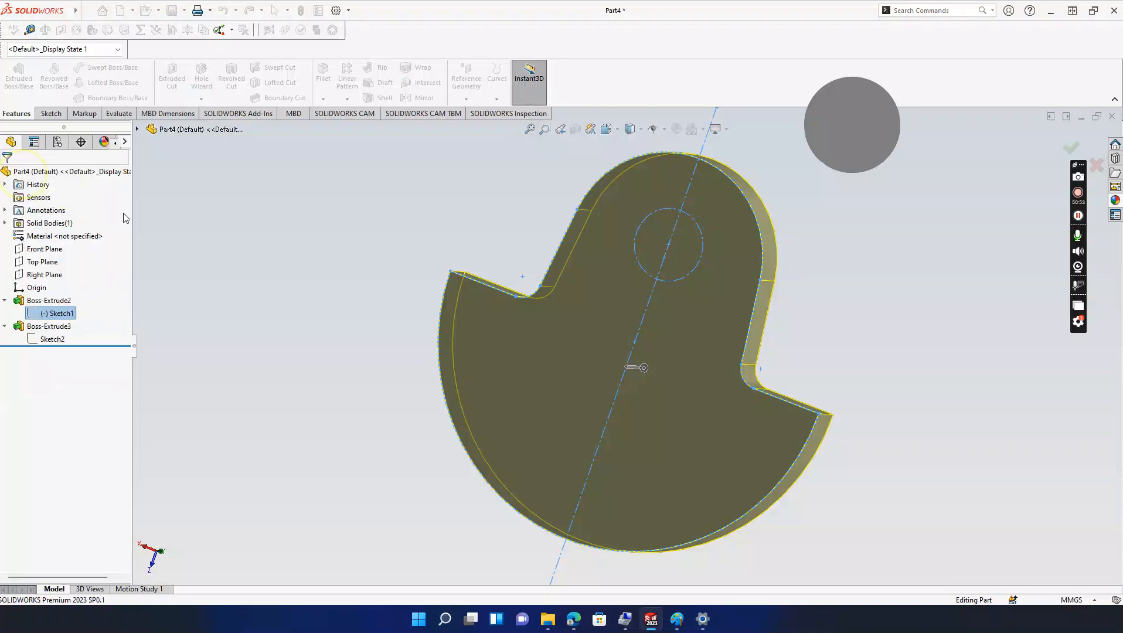
left_click(360, 250)
middle_click_drag(361, 250, 379, 253)
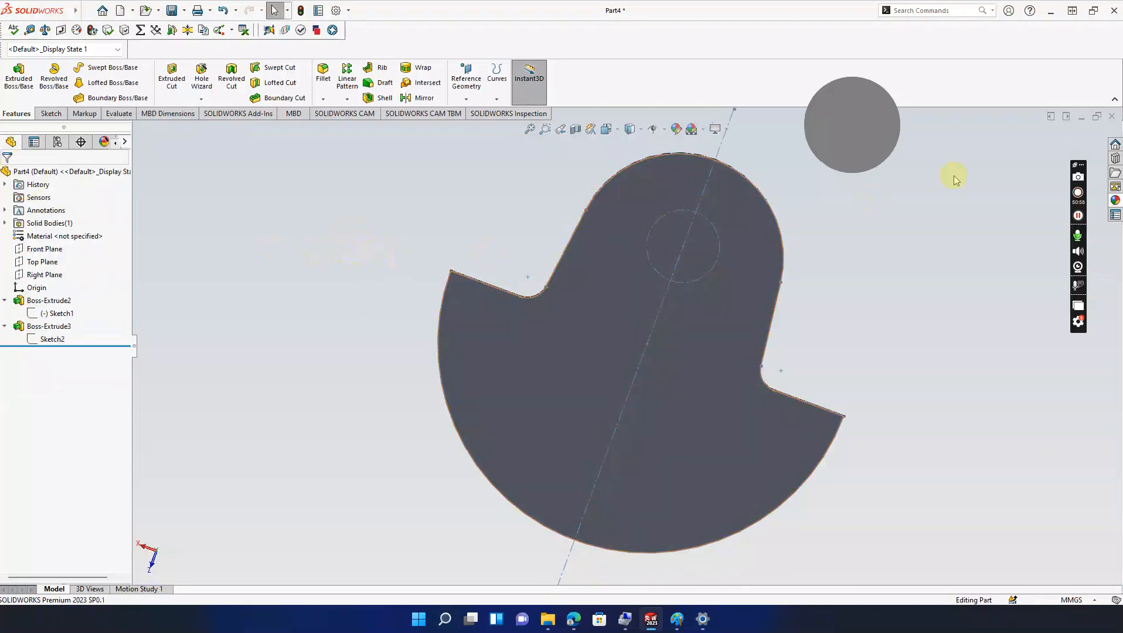
middle_click_drag(712, 266, 552, 265)
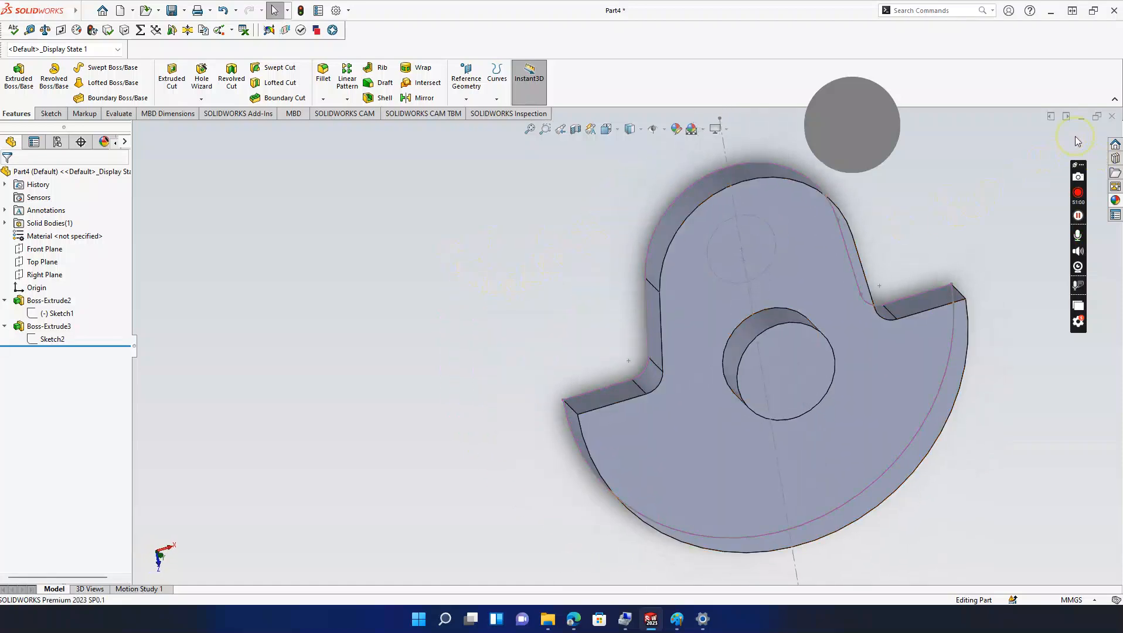
middle_click_drag(740, 246, 775, 256)
Step: Start a new sketch on the plate's back face and orient the view toward it
left_click(725, 226)
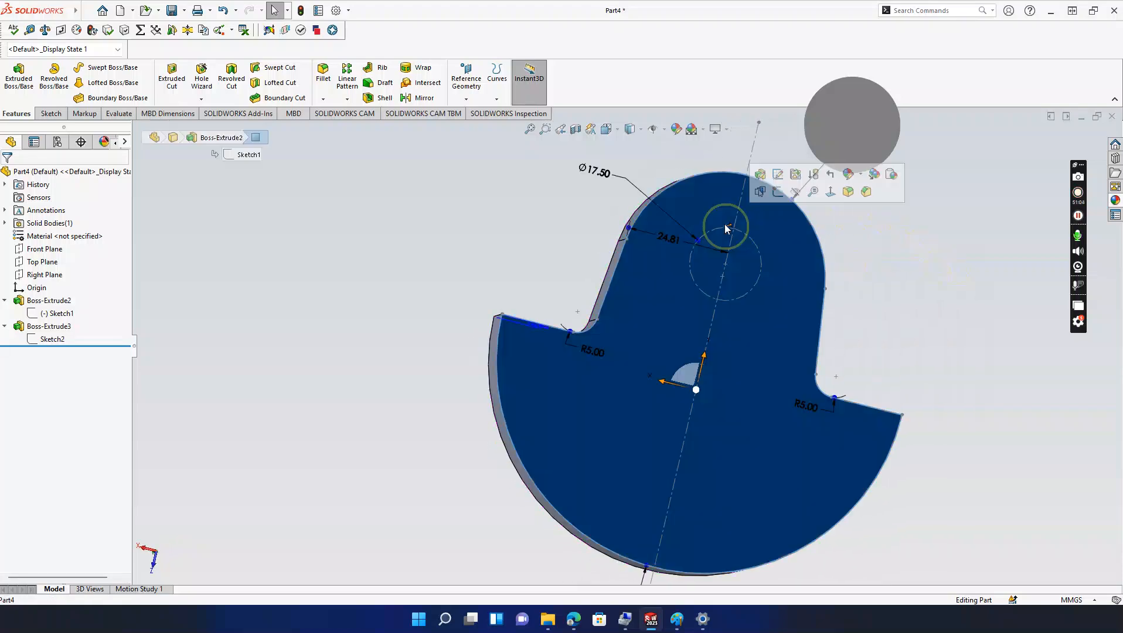
left_click(778, 193)
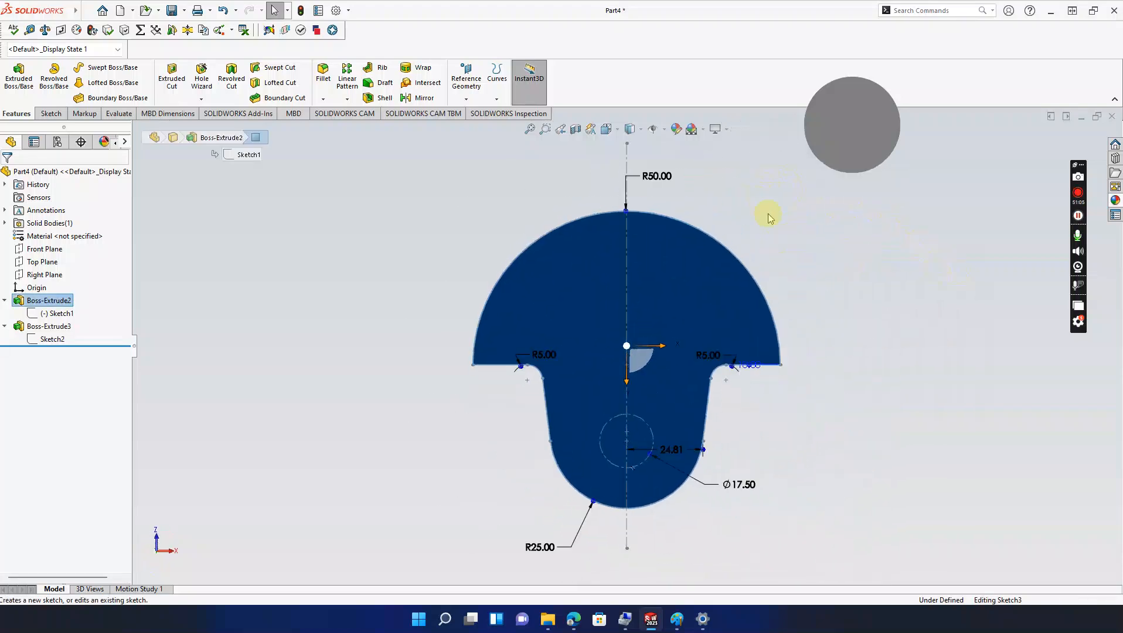
left_click(618, 130)
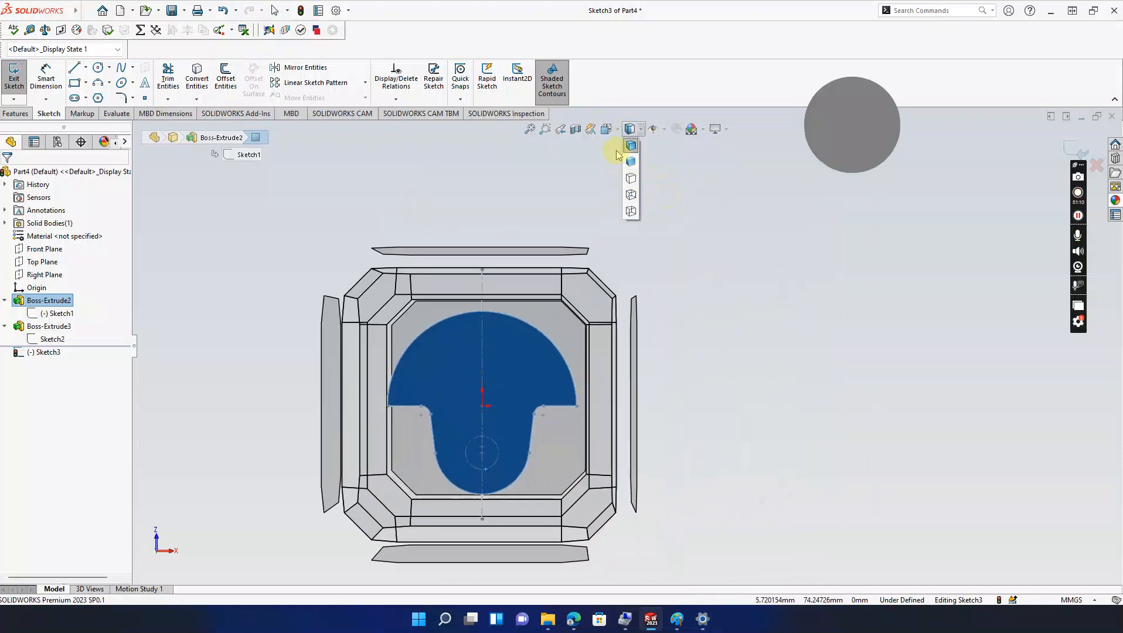
left_click(607, 130)
left_click(667, 199)
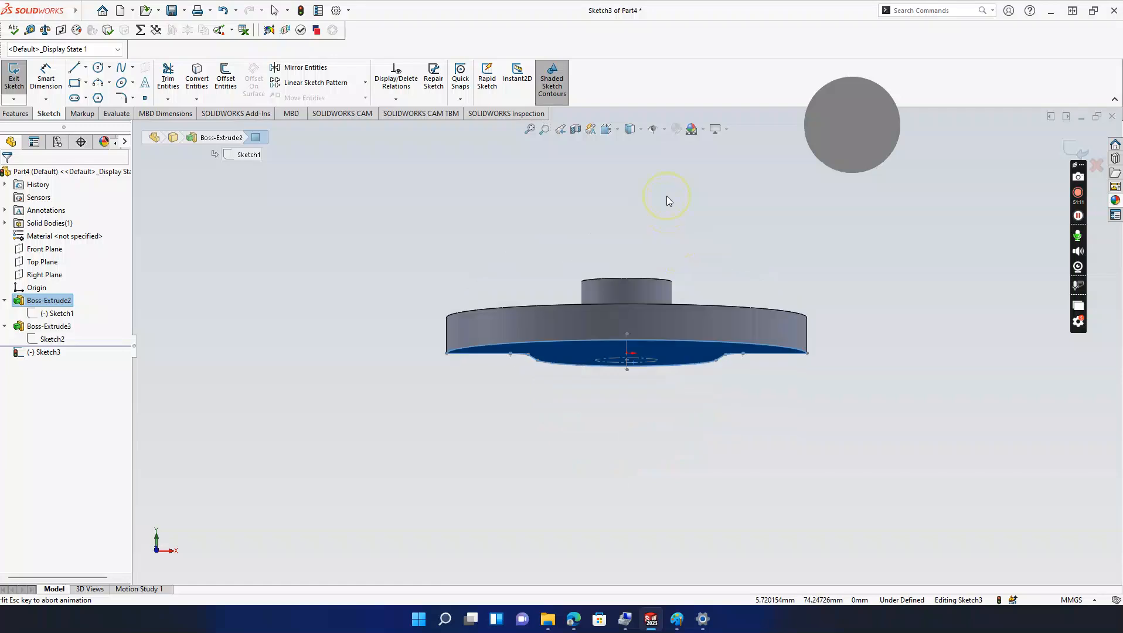
middle_click_drag(589, 288, 745, 306)
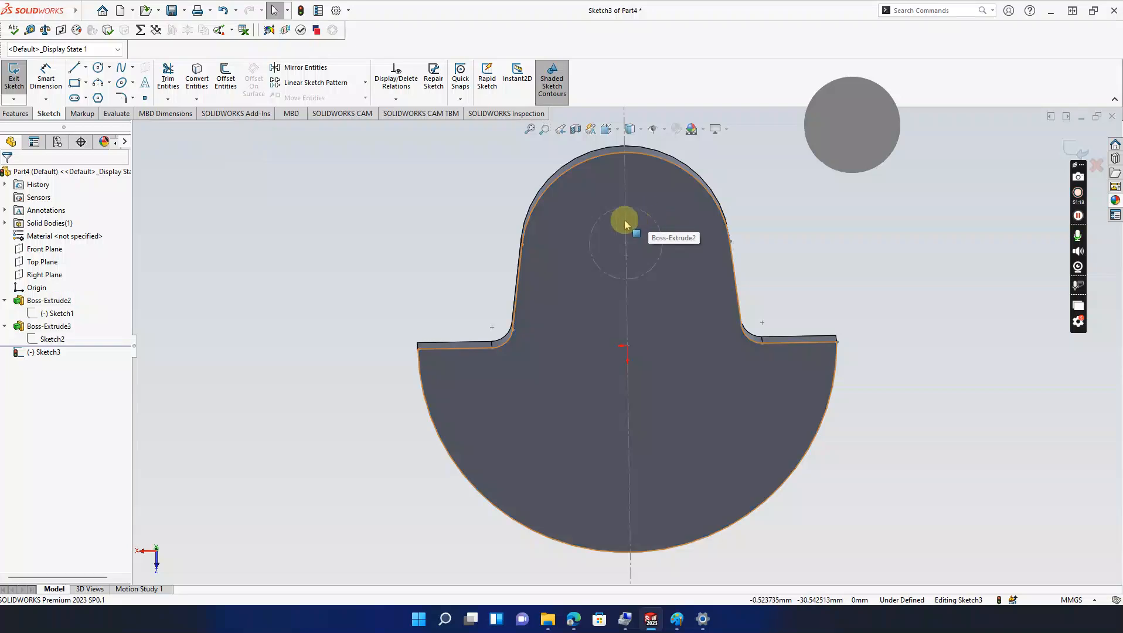
left_click(624, 231)
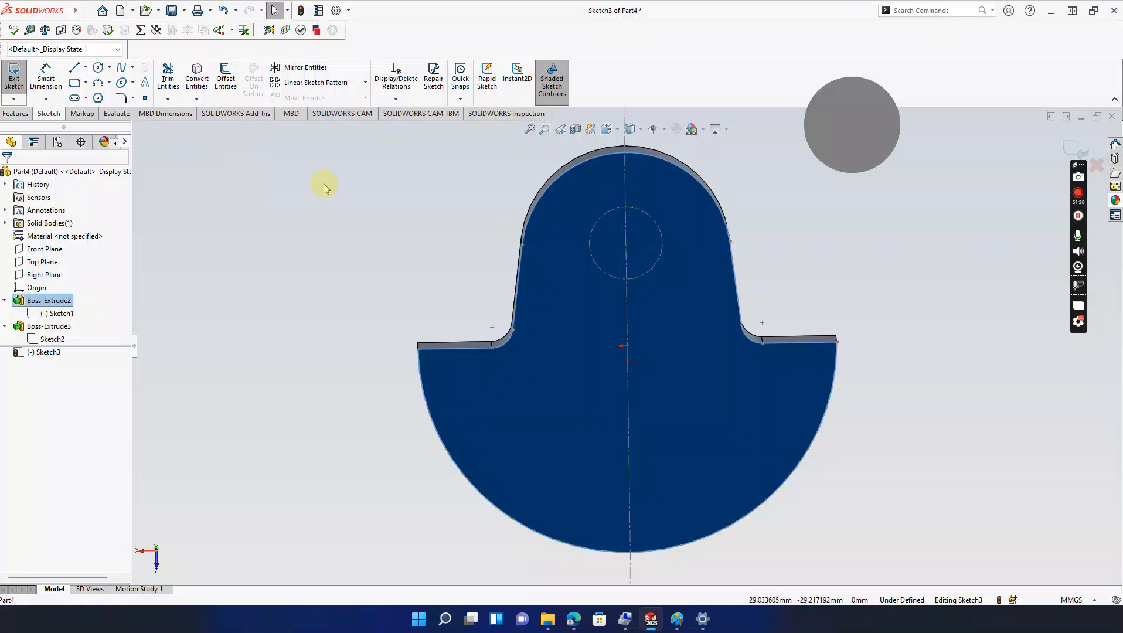
Step: Draw a circle centred on the pin position and dimension its diameter to 17.5 mm
left_click(98, 67)
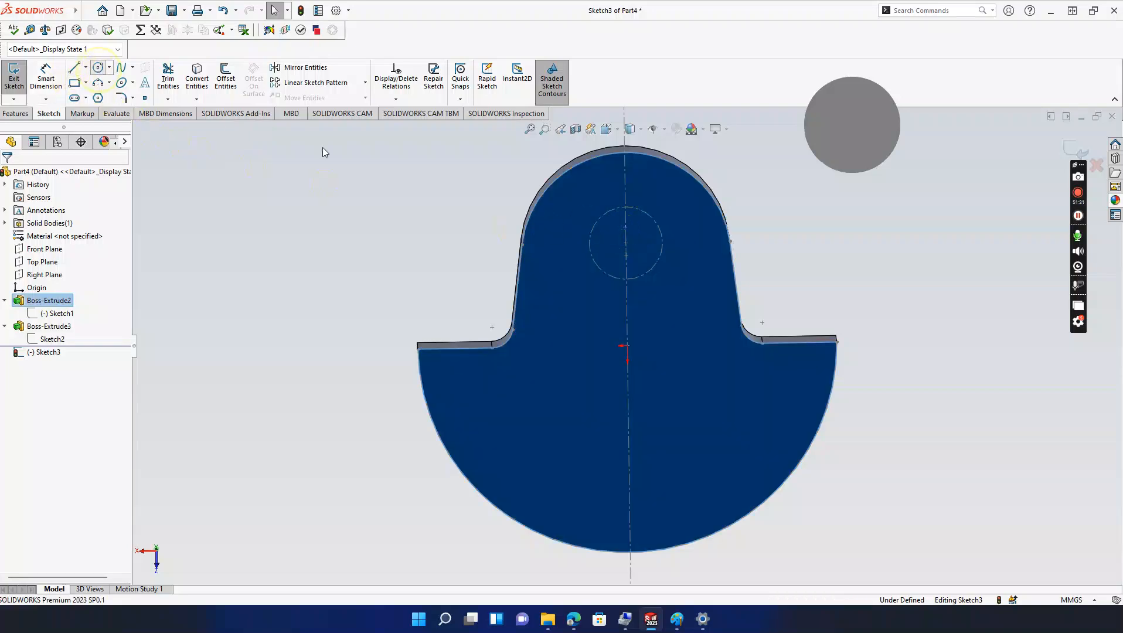
left_click(625, 244)
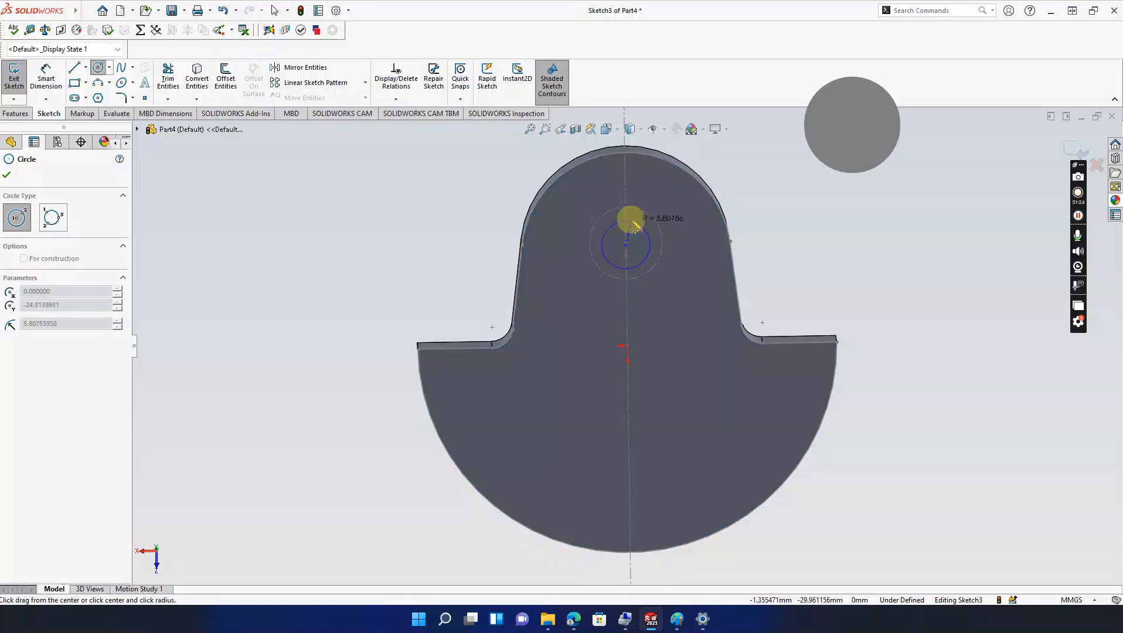
left_click(638, 213)
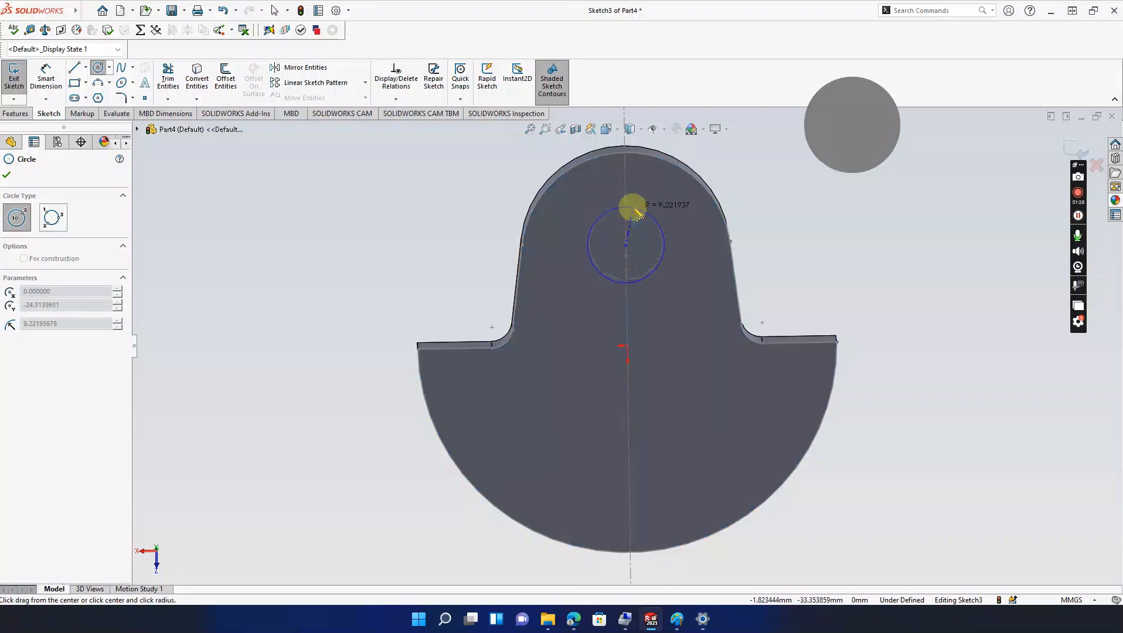
key("Escape")
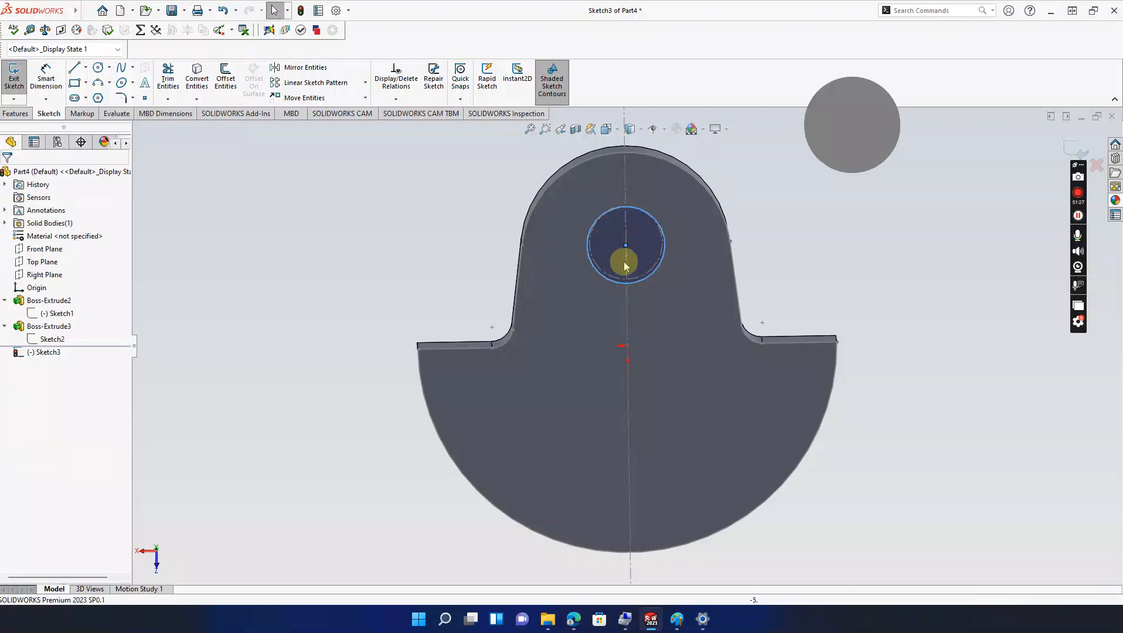
middle_click_drag(619, 324, 608, 293)
left_click(45, 75)
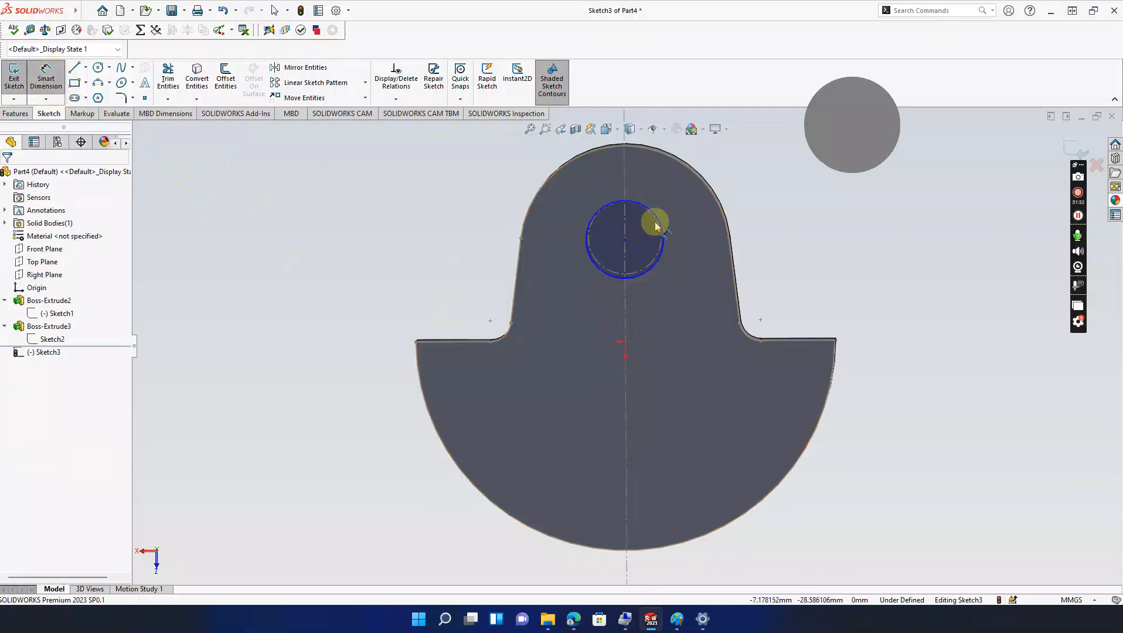
left_click(662, 226)
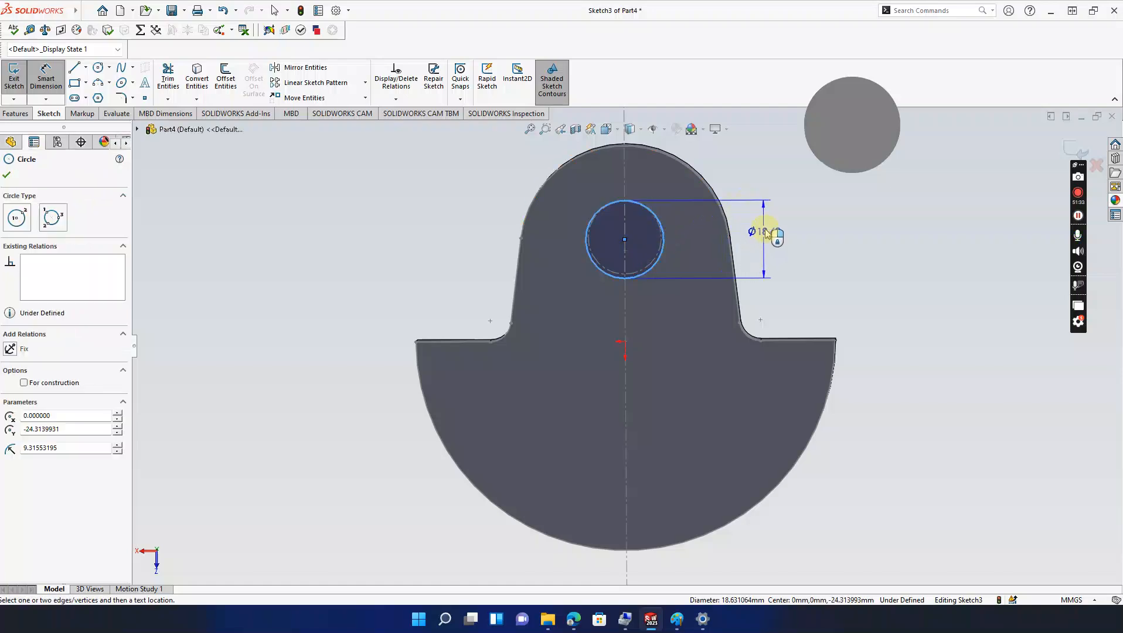
left_click(765, 230)
type("17.5")
key("Return")
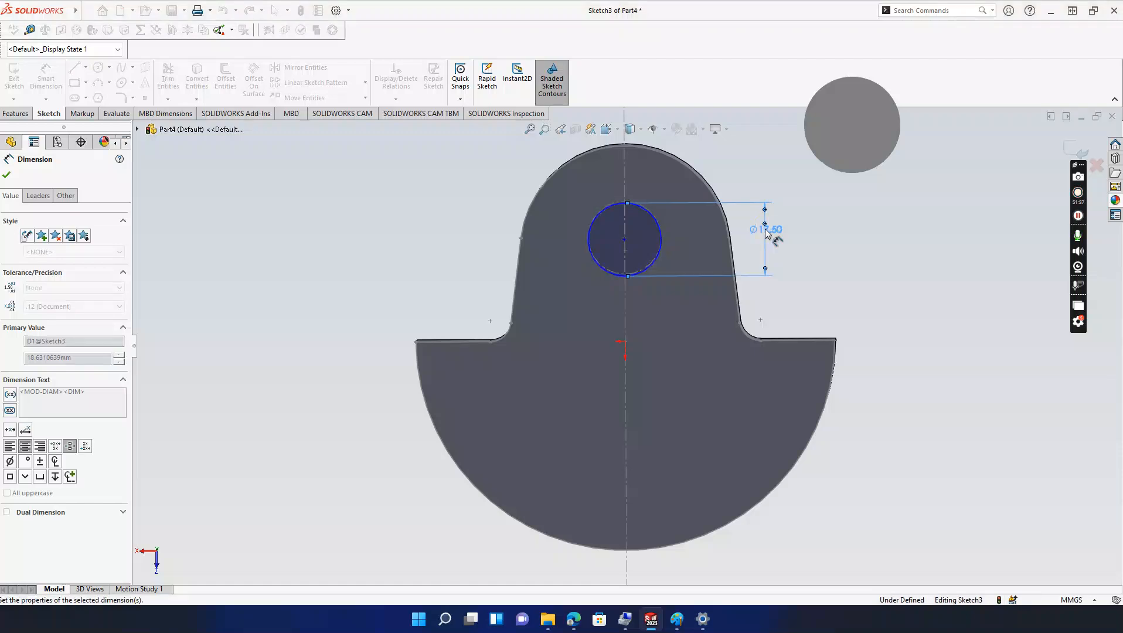
middle_click_drag(792, 249, 791, 219)
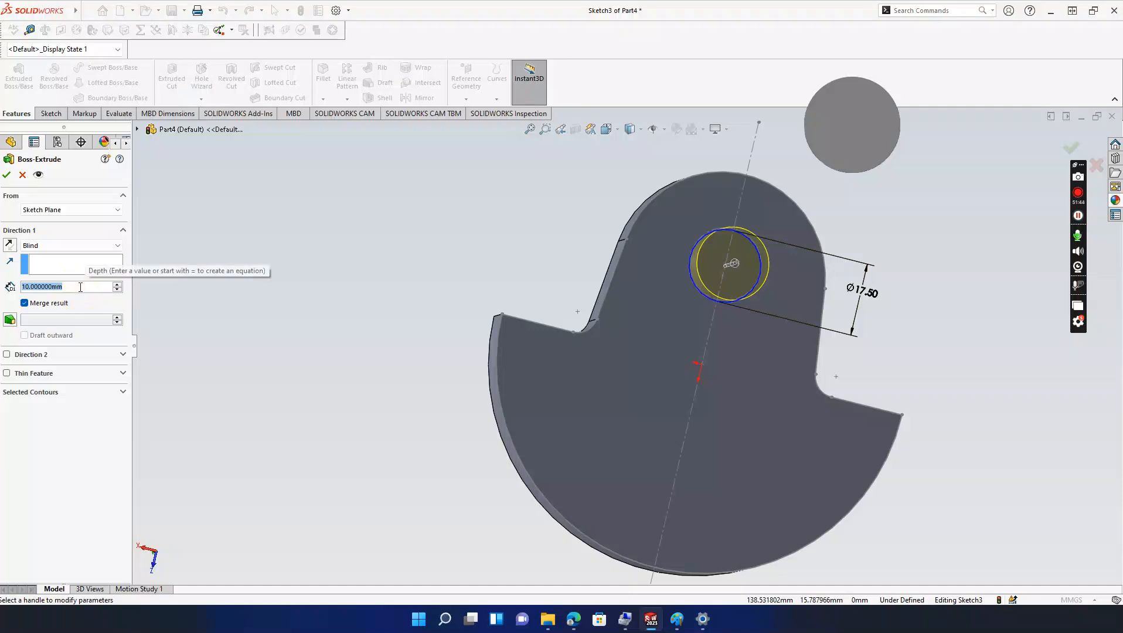
Step: Extrude the Ø17.5 circle 50 mm into a shaft and orbit to inspect it
type("5")
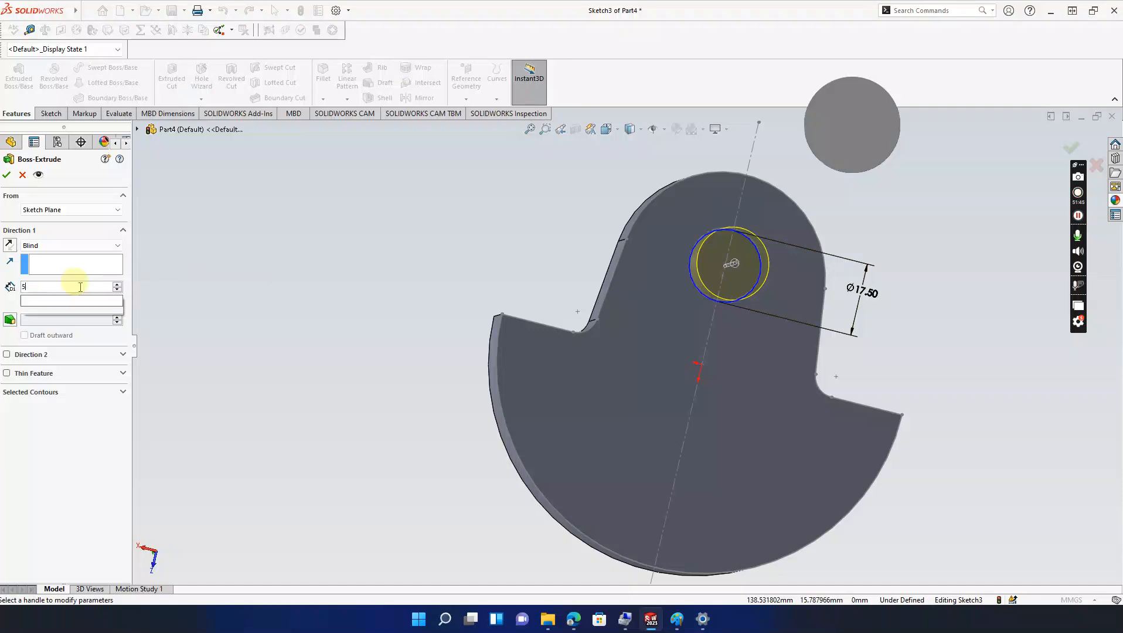
type("0")
key("Return")
left_click(6, 178)
middle_click_drag(299, 249, 401, 339)
left_click(393, 308)
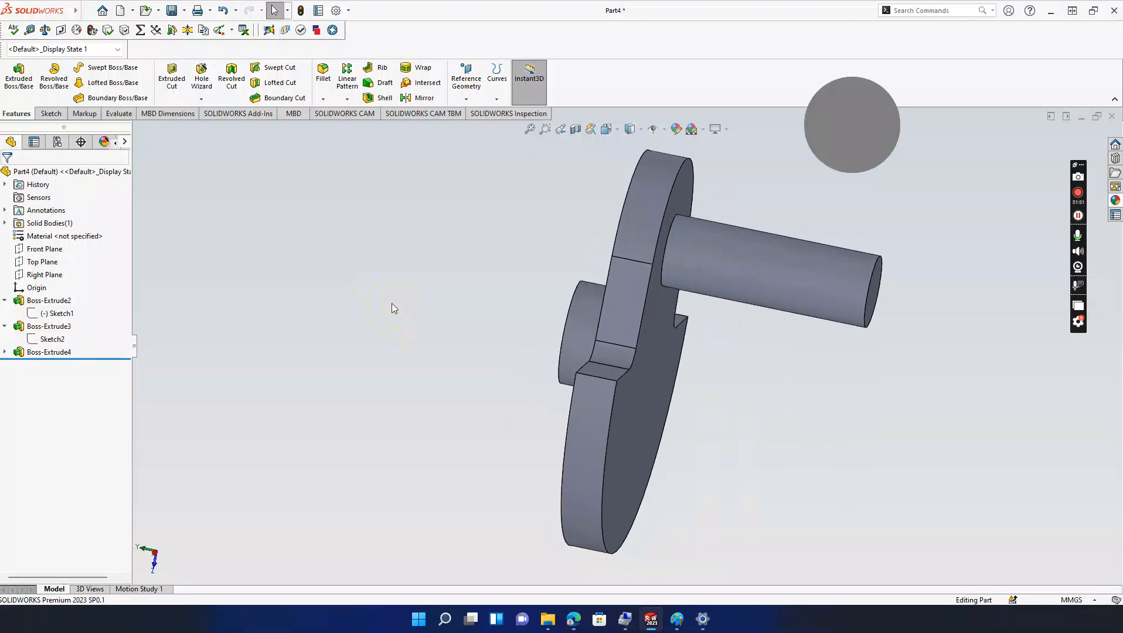
middle_click_drag(392, 307, 561, 418)
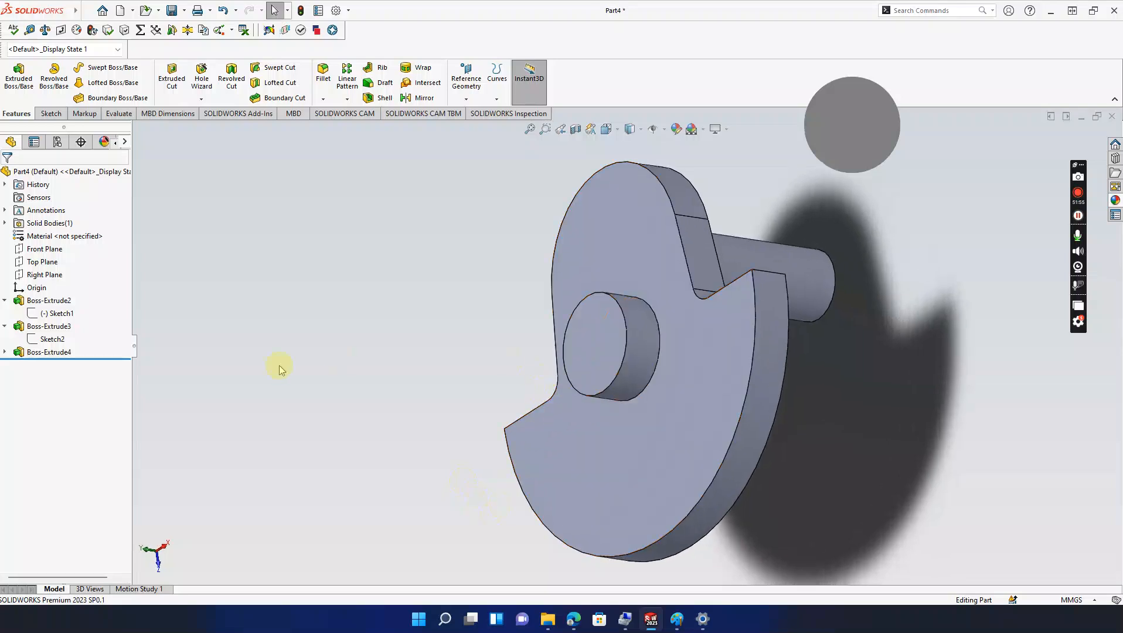
middle_click_drag(282, 359, 489, 562)
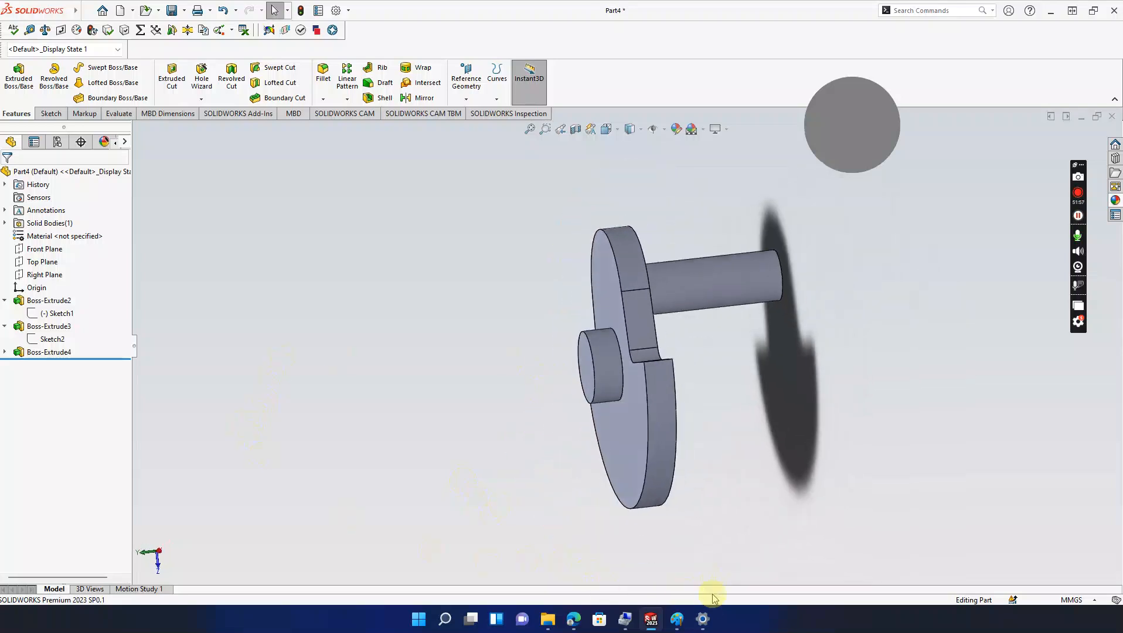
Step: Draw a black curve under the left shaft in the img2.jfif Paint drawing, then minimize Paint
mouse_move(677, 619)
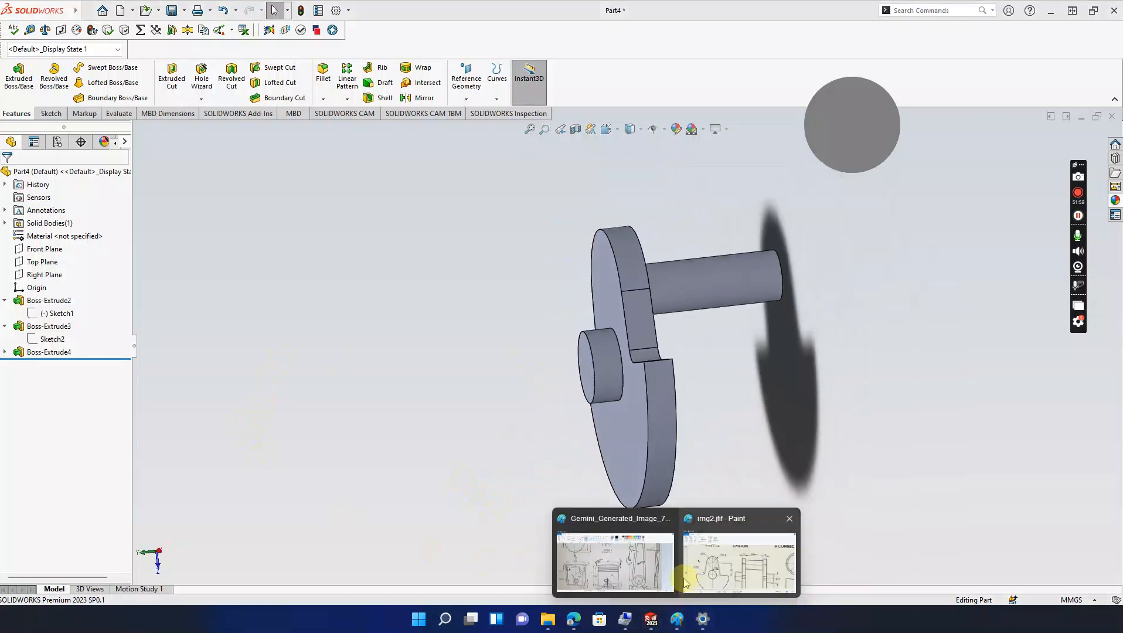
left_click(714, 572)
scroll(557, 243, "down", 2)
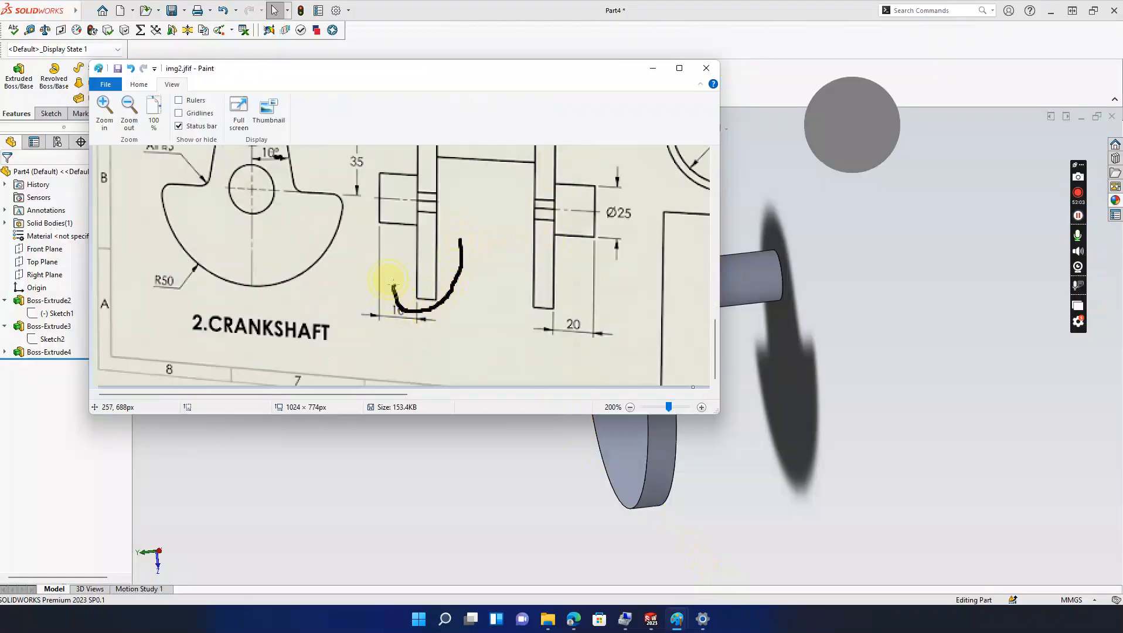
left_click_drag(455, 265, 390, 306)
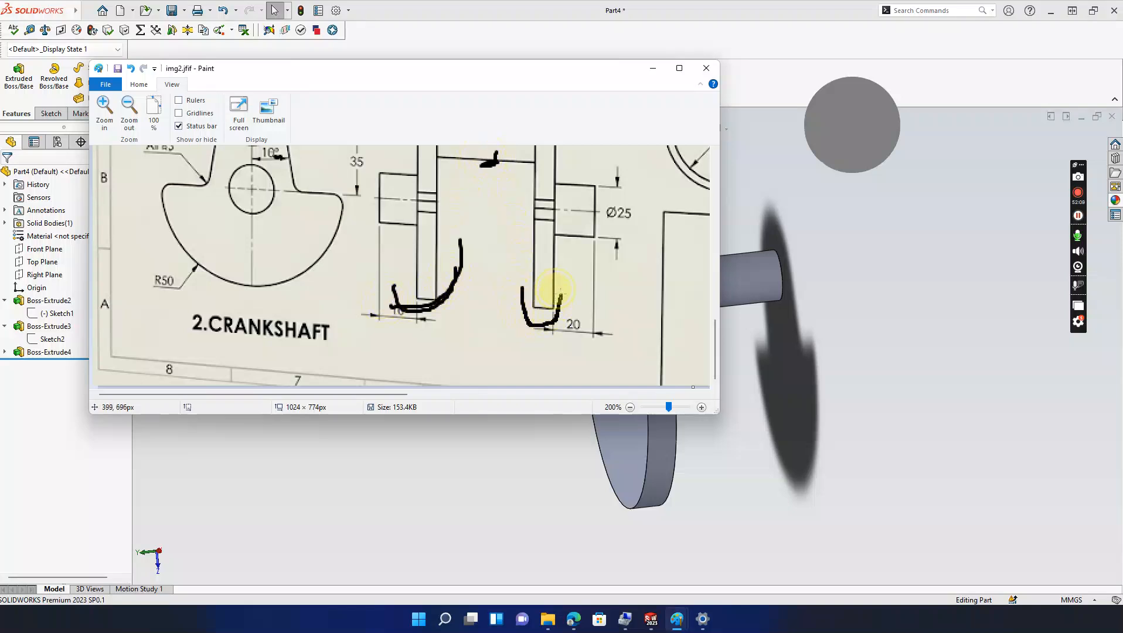
left_click(652, 68)
mouse_move(779, 246)
middle_mouse_down()
mouse_move(823, 321)
mouse_move(758, 398)
middle_mouse_up()
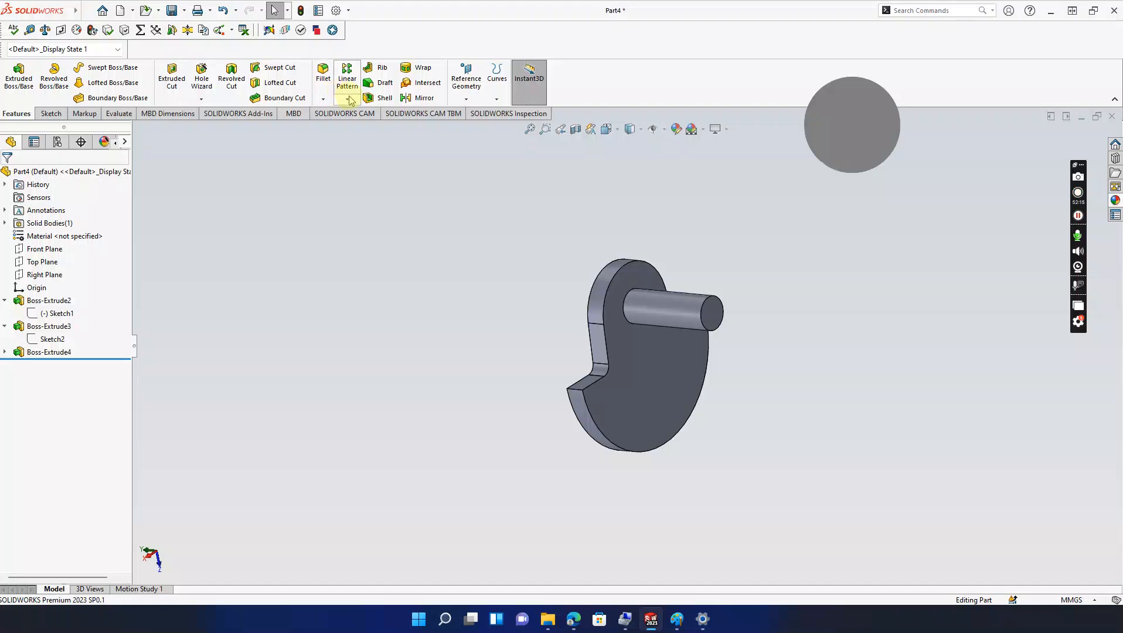
Step: Create Mirror1 copying Boss-Extrude2 and Boss-Extrude3 across the shaft's end face
left_click(415, 98)
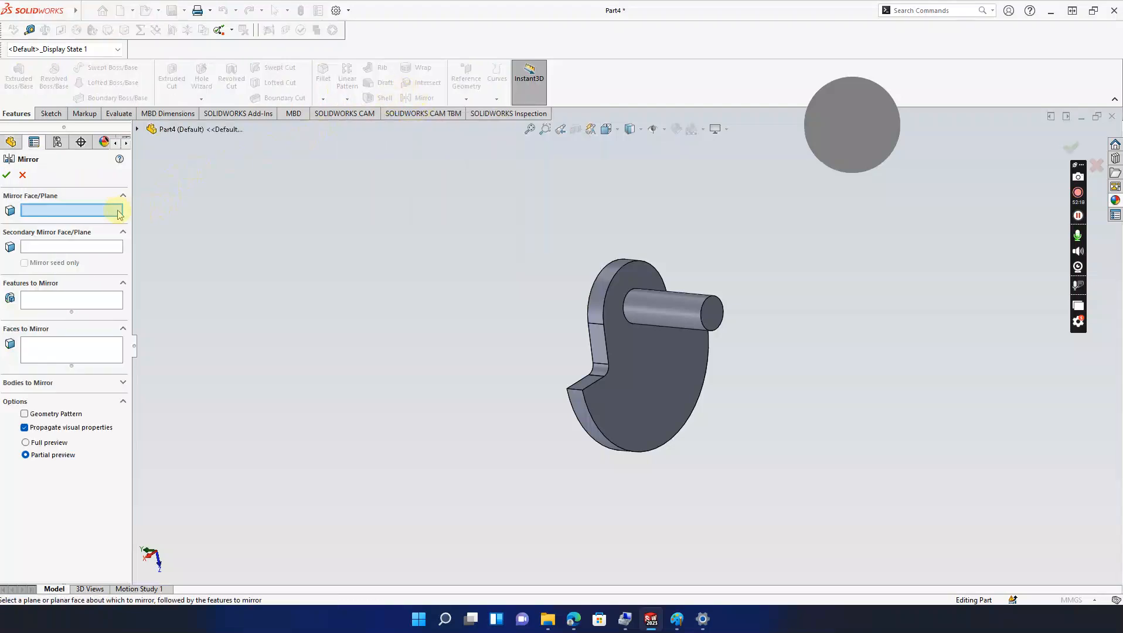
middle_click_drag(306, 251, 291, 245)
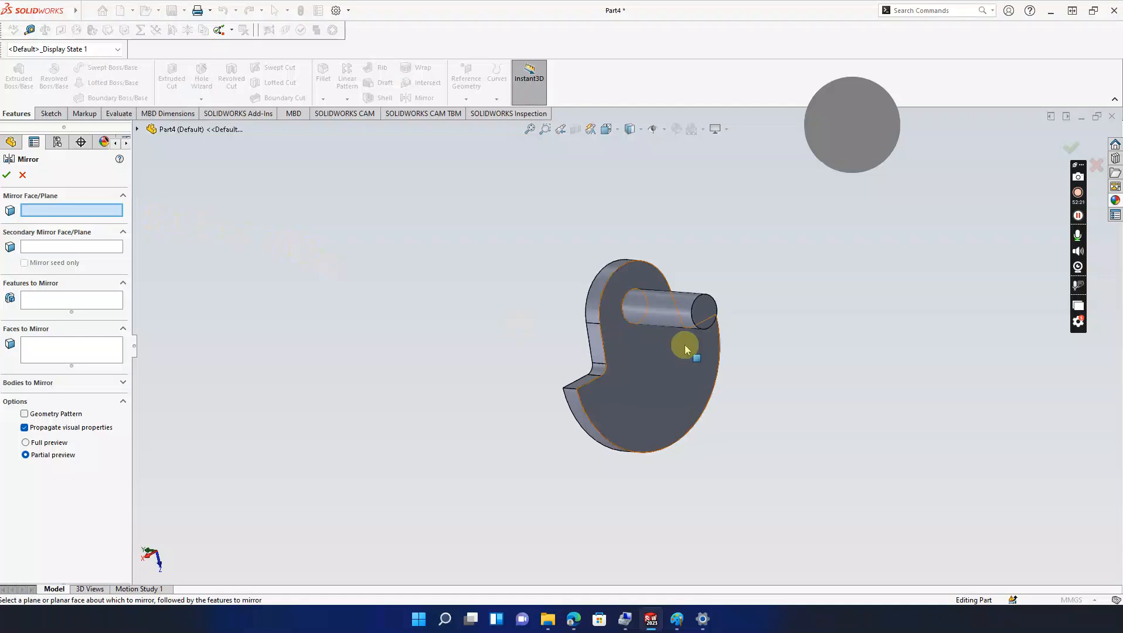
left_click(700, 312)
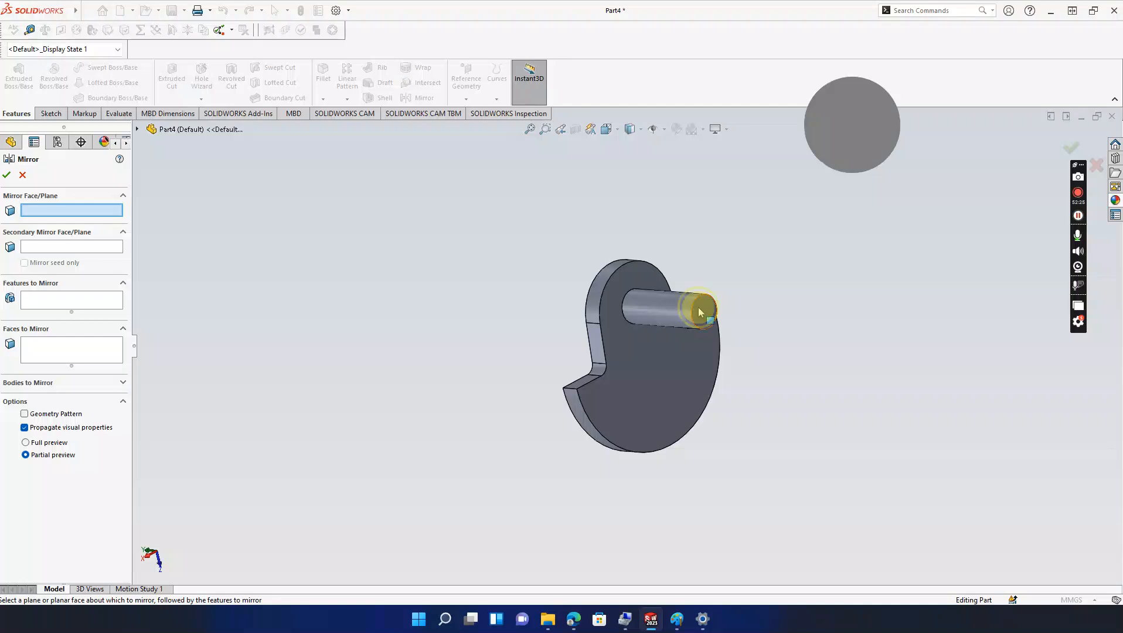
left_click(54, 311)
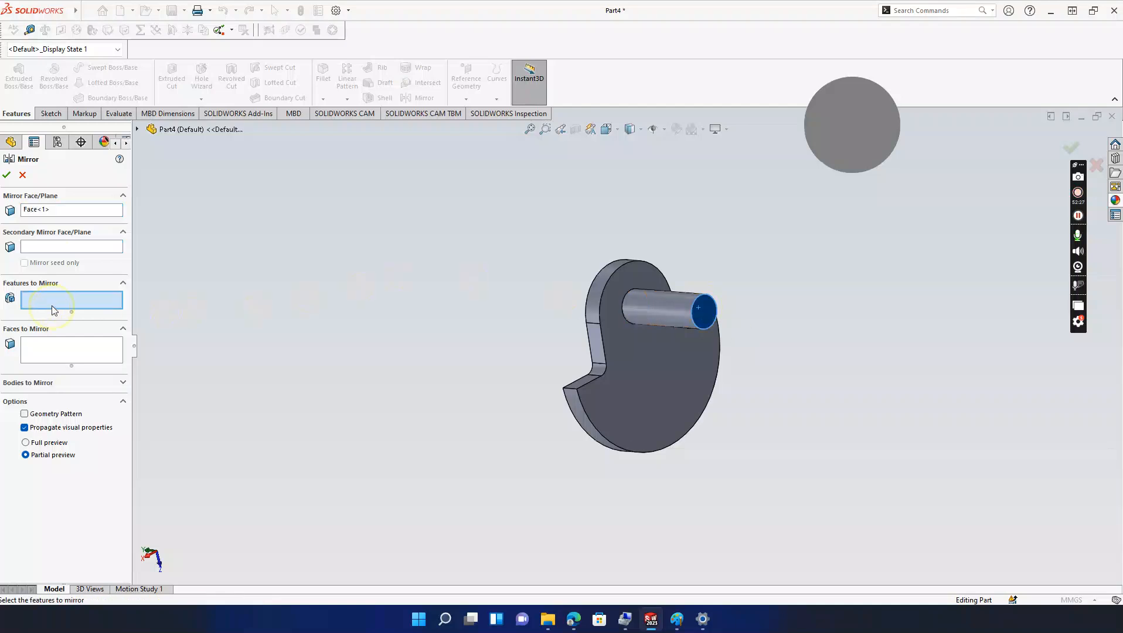
left_click(641, 390)
mouse_move(564, 444)
middle_mouse_down()
mouse_move(529, 450)
mouse_move(581, 438)
middle_mouse_up()
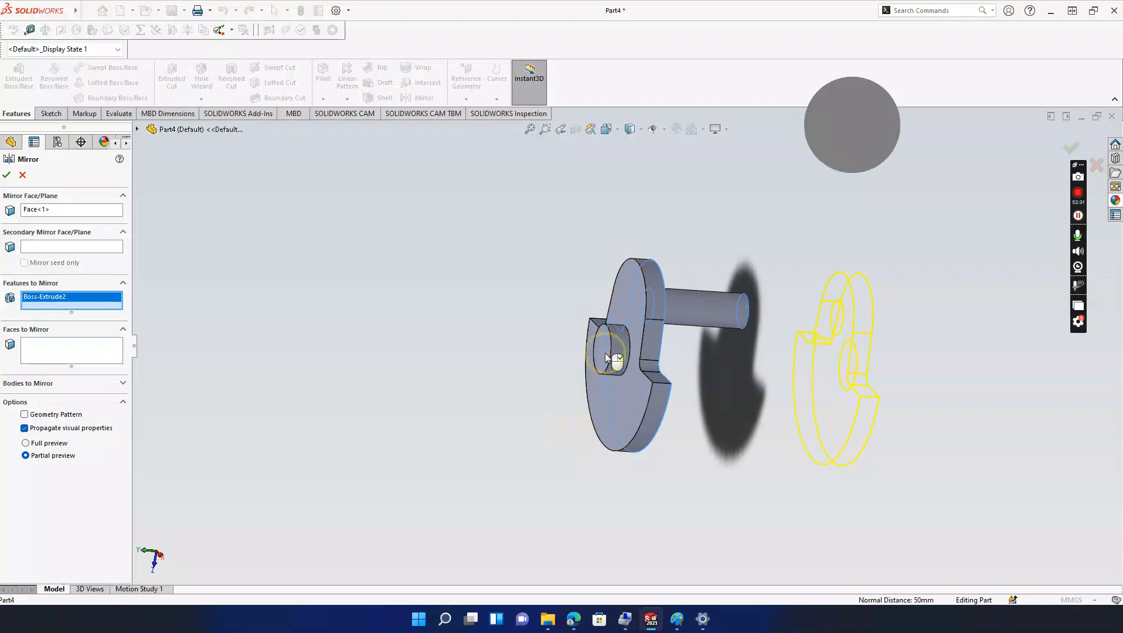
left_click(618, 359)
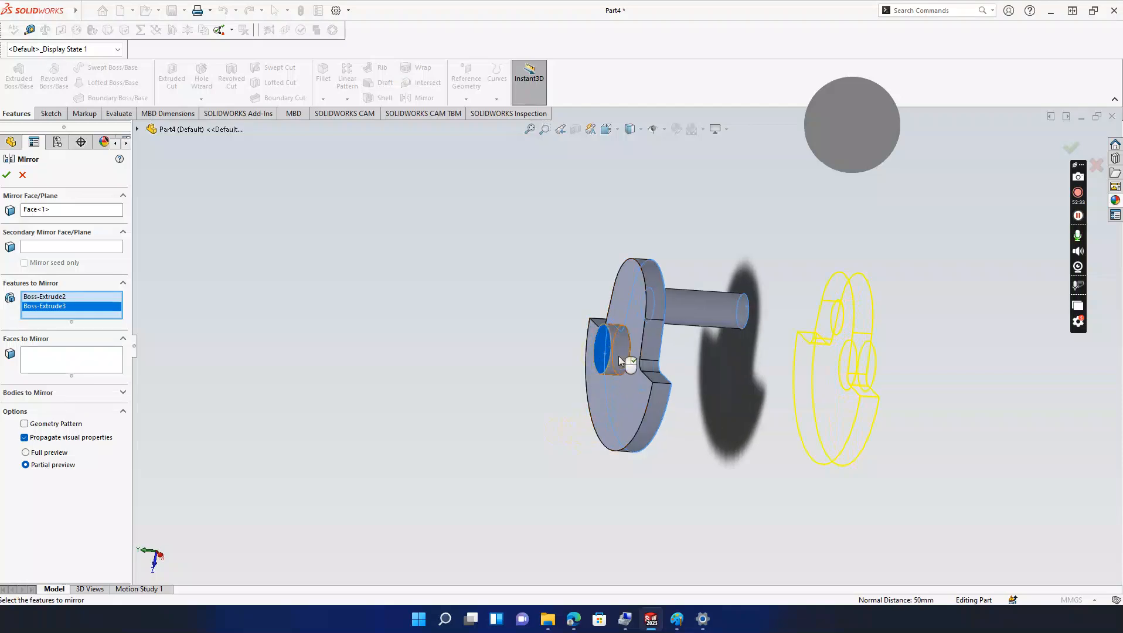
left_click(7, 175)
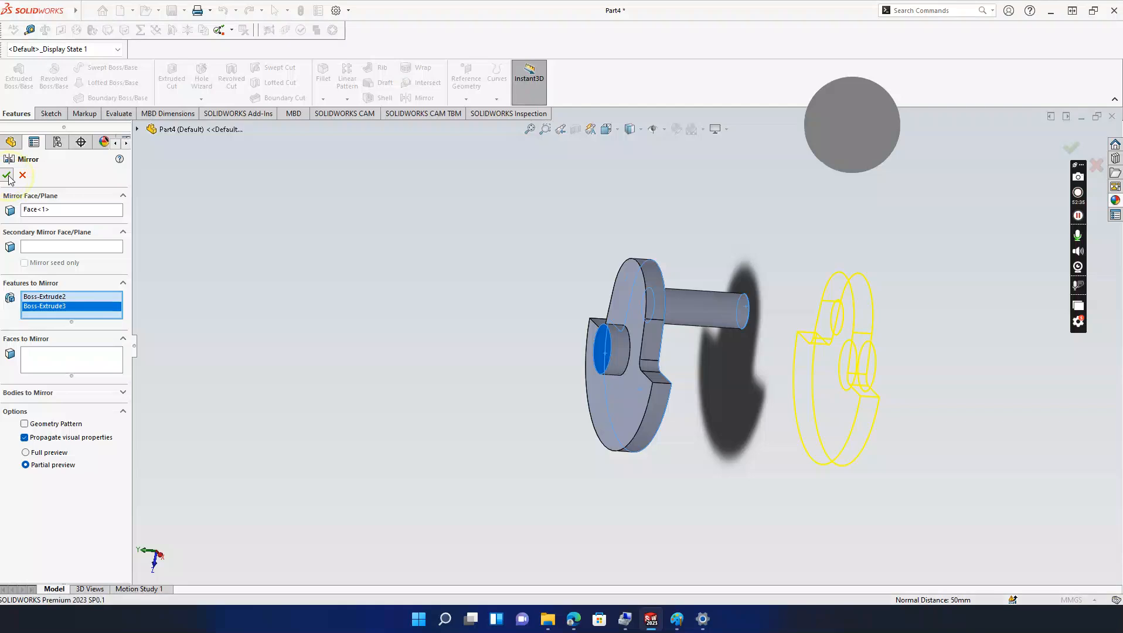
mouse_move(469, 345)
middle_mouse_down()
mouse_move(419, 338)
mouse_move(461, 347)
middle_mouse_up()
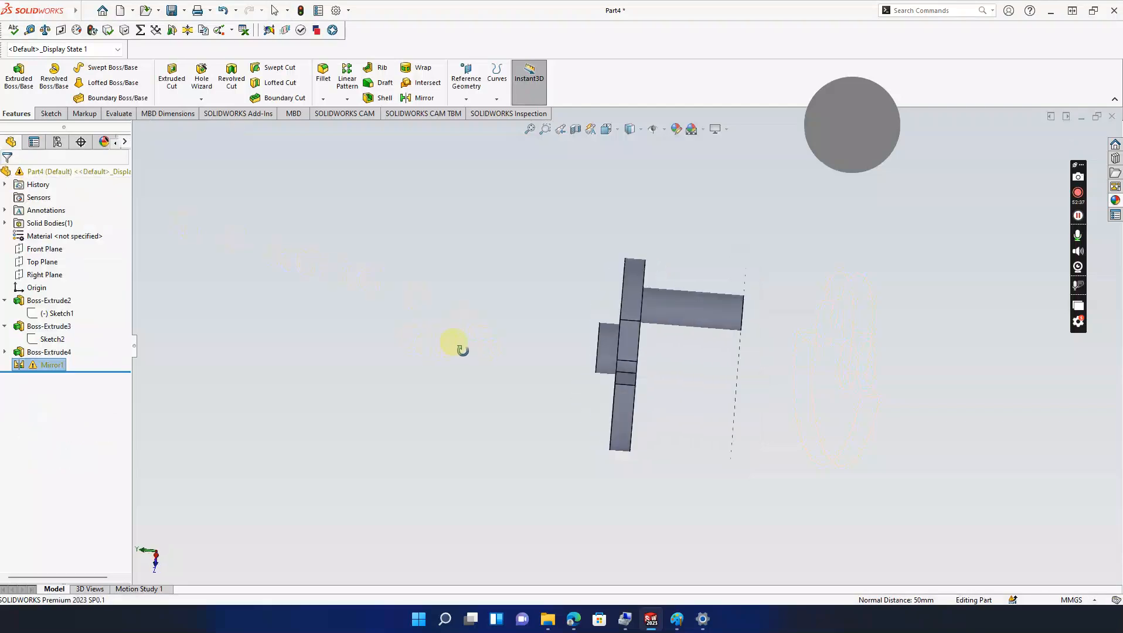
Step: Delete Mirror1 and inspect the remaining Boss-Extrude3 and Boss-Extrude4 features
right_click(59, 366)
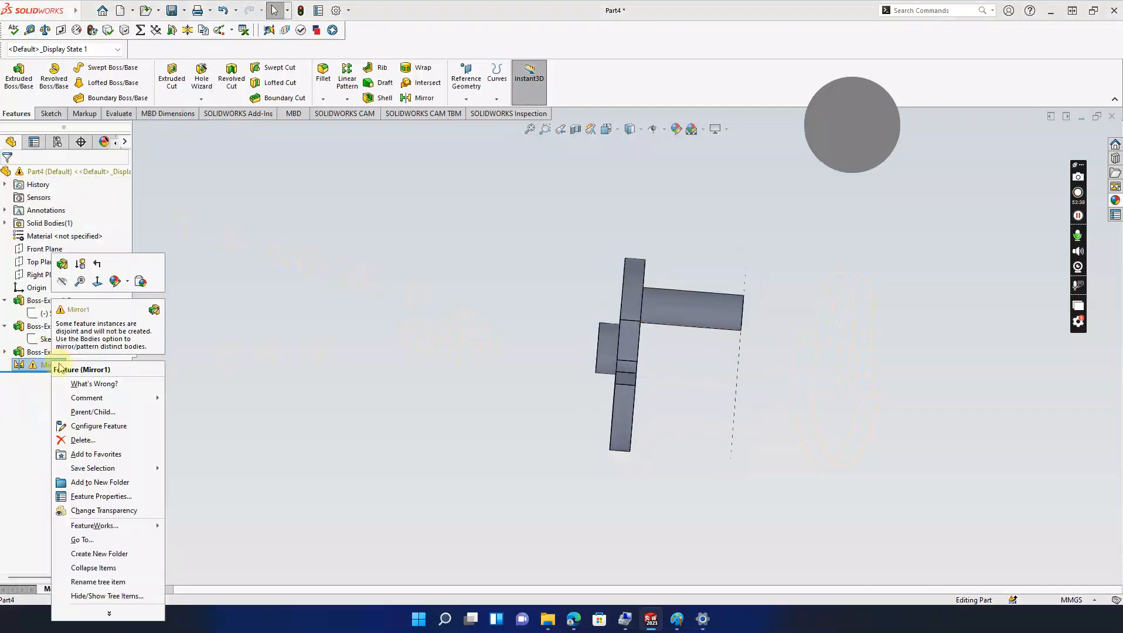
left_click(82, 440)
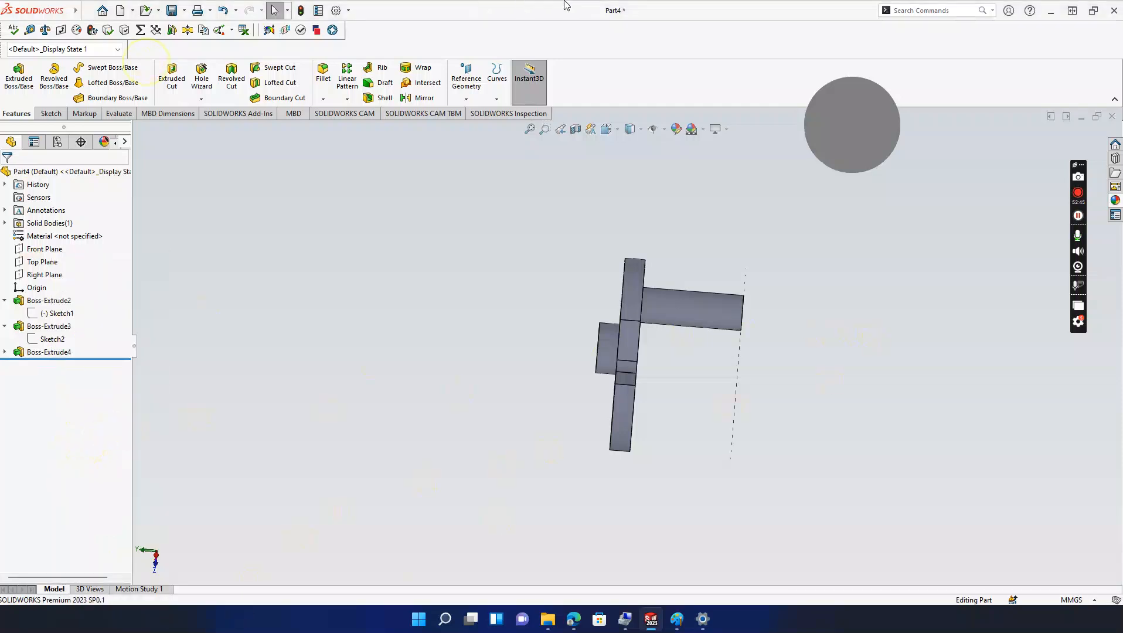
left_click(1080, 216)
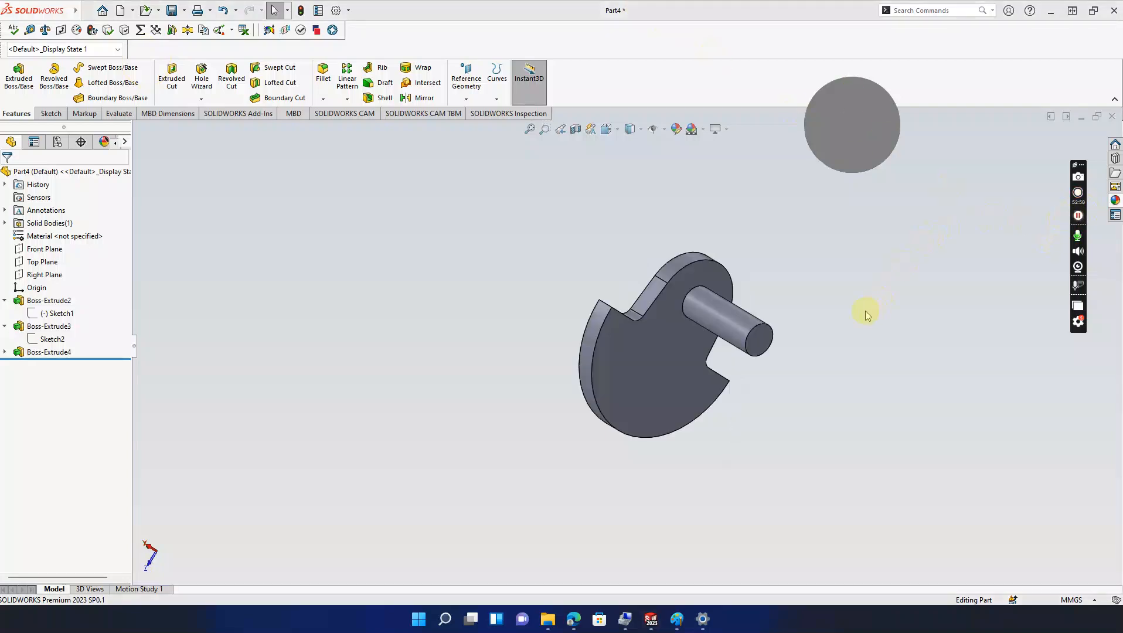
left_click(37, 343)
left_click(41, 353)
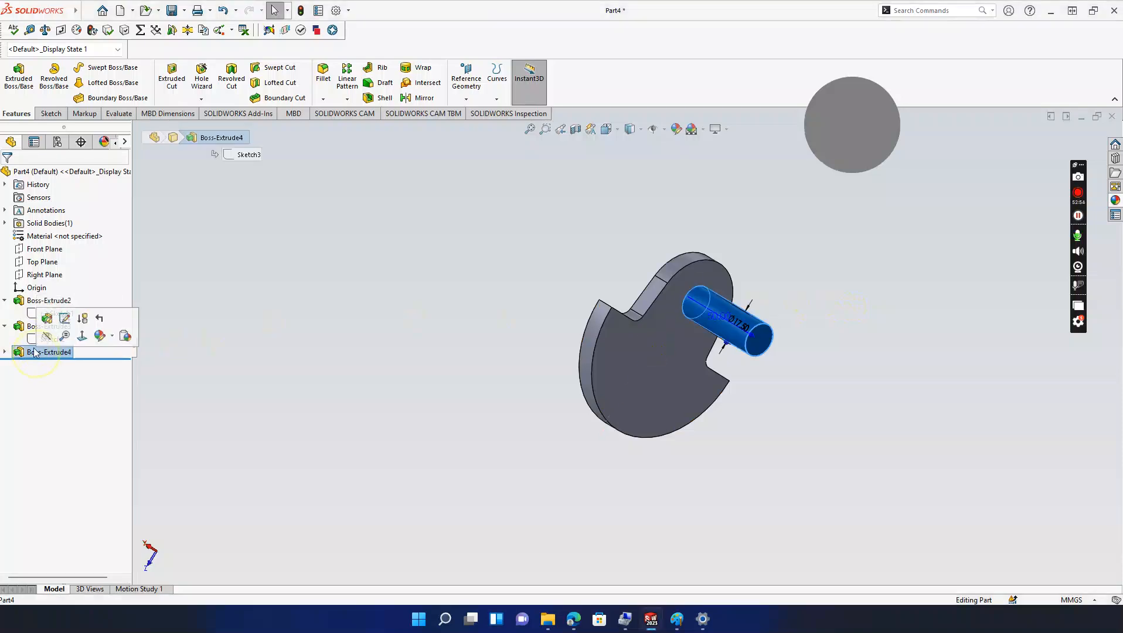
left_click(19, 326)
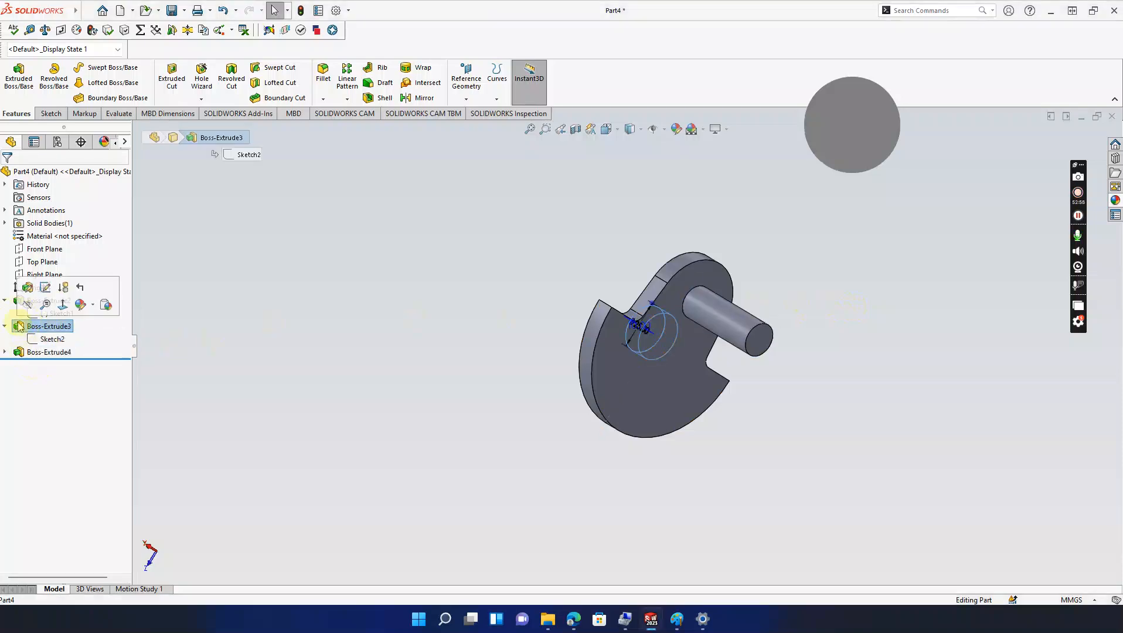
left_click(206, 287)
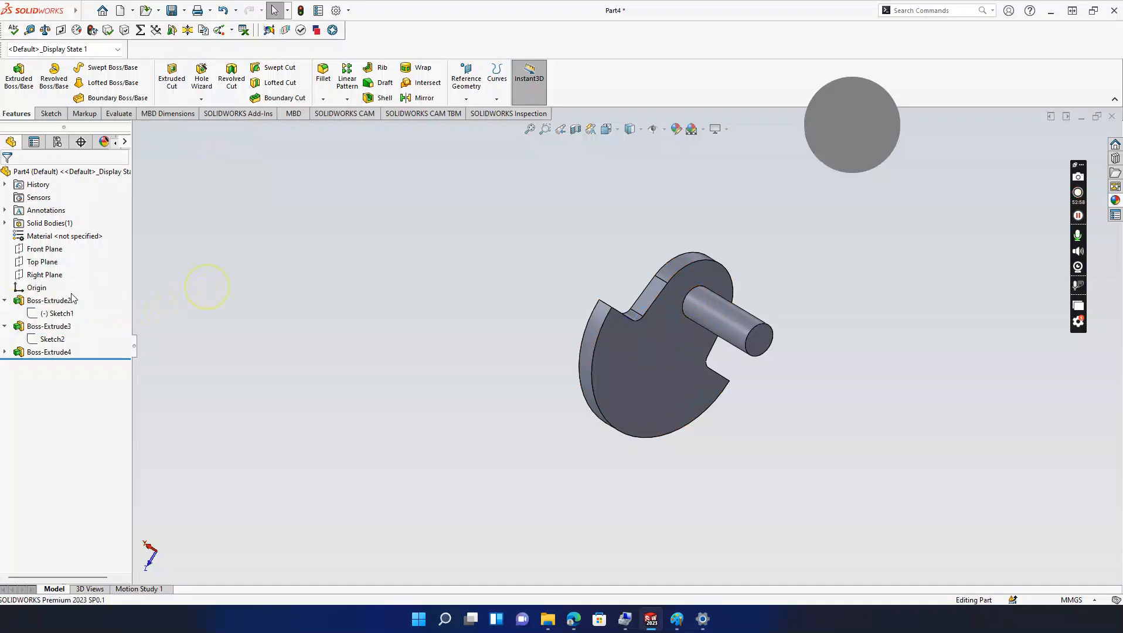
Step: Review Sketch1 and Sketch3 in edit mode, exiting each to rebuild the part
left_click(45, 314)
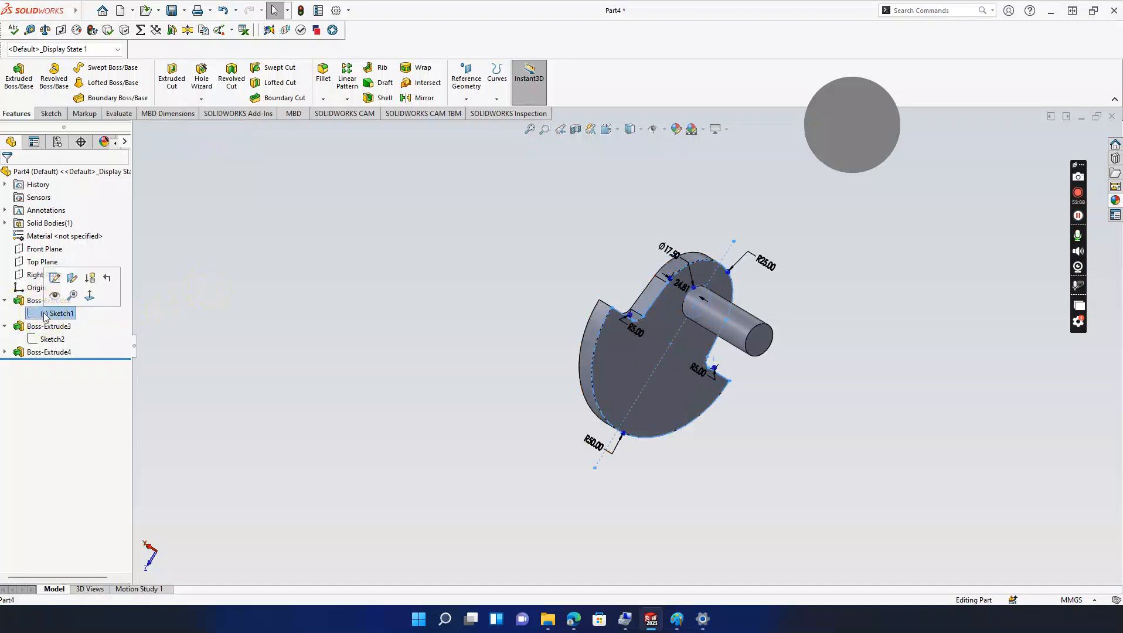
left_click(54, 277)
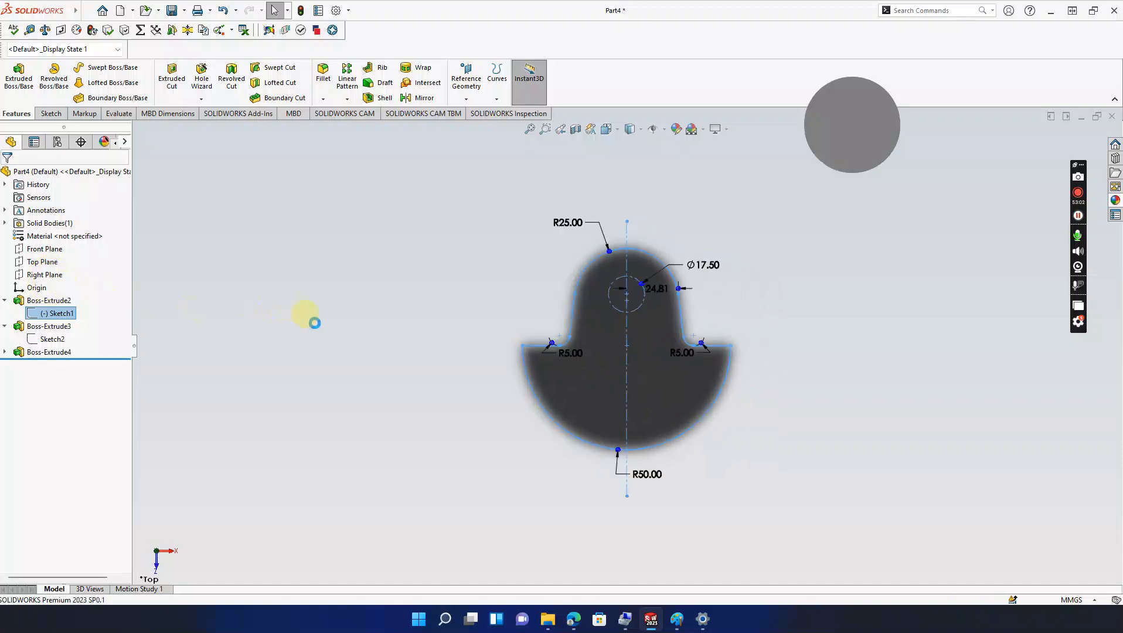
middle_click_drag(330, 338, 432, 348)
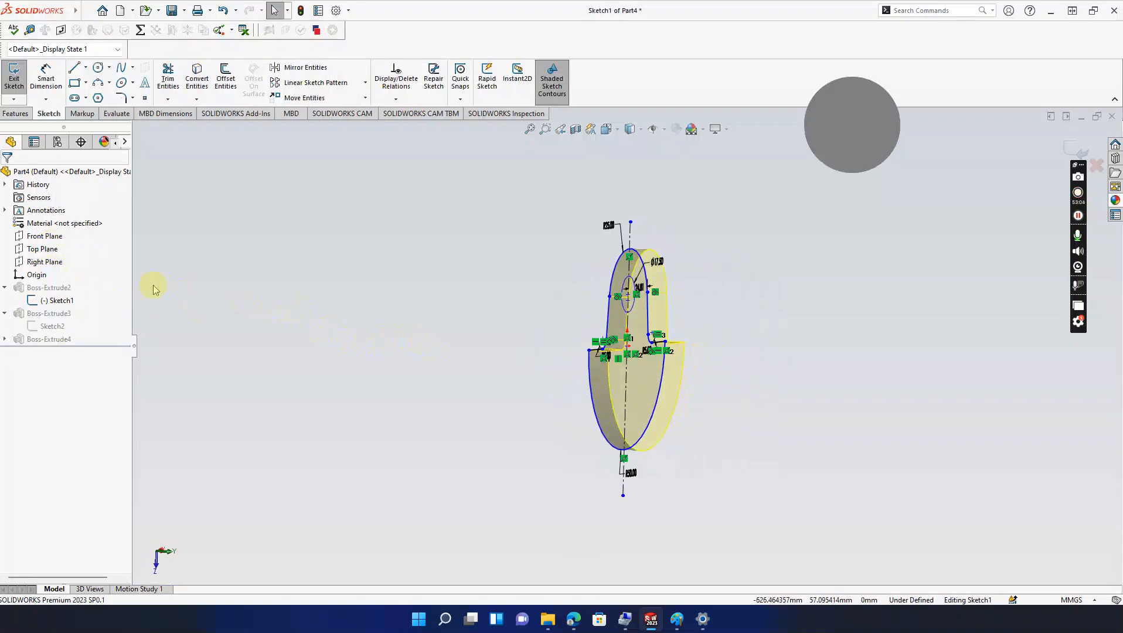
left_click(1077, 148)
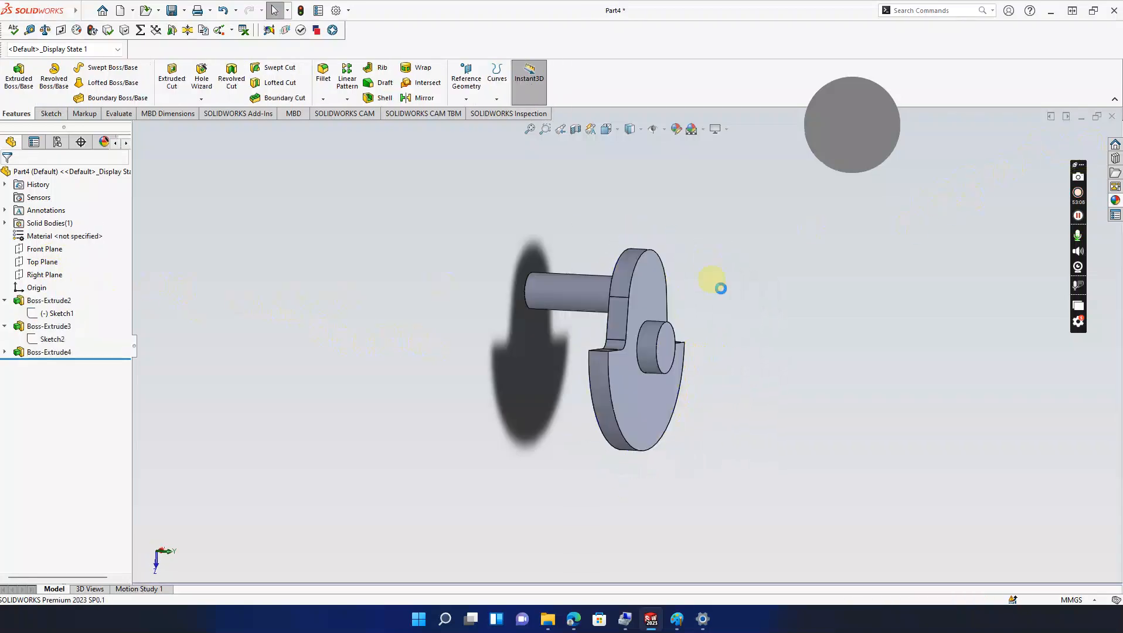
left_click(69, 327)
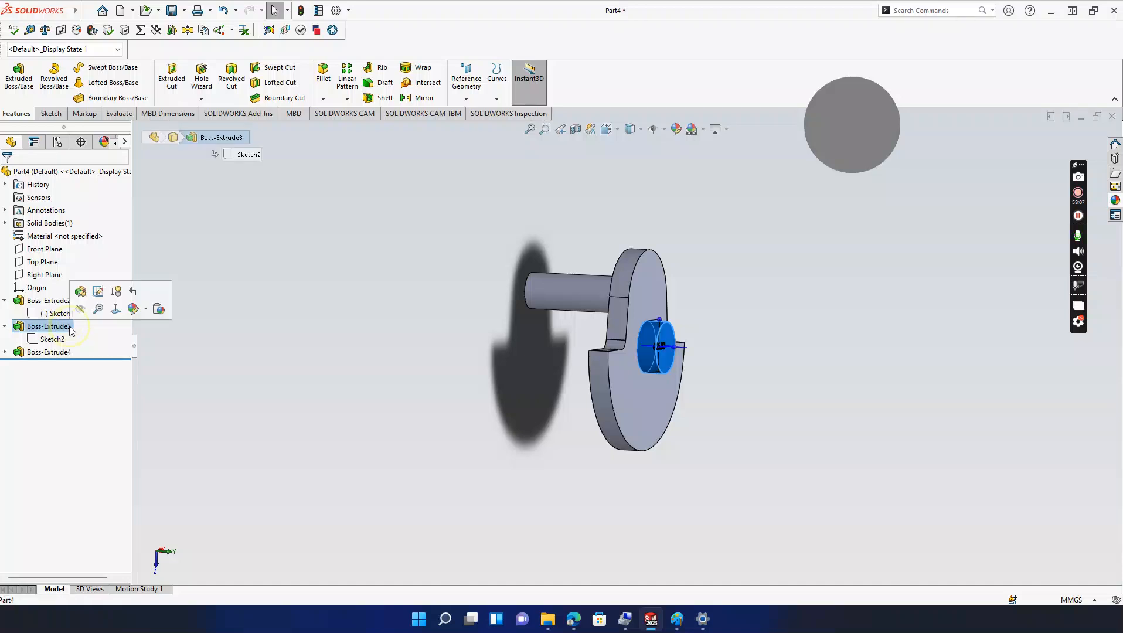
left_click(53, 352)
left_click(4, 352)
left_click(44, 364)
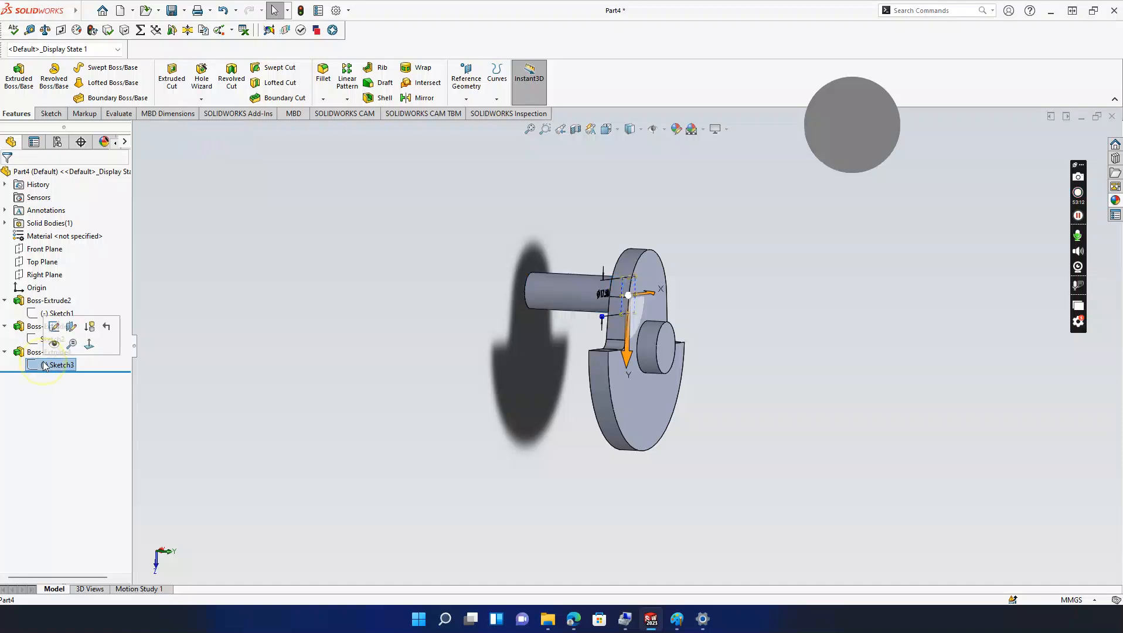
left_click(57, 327)
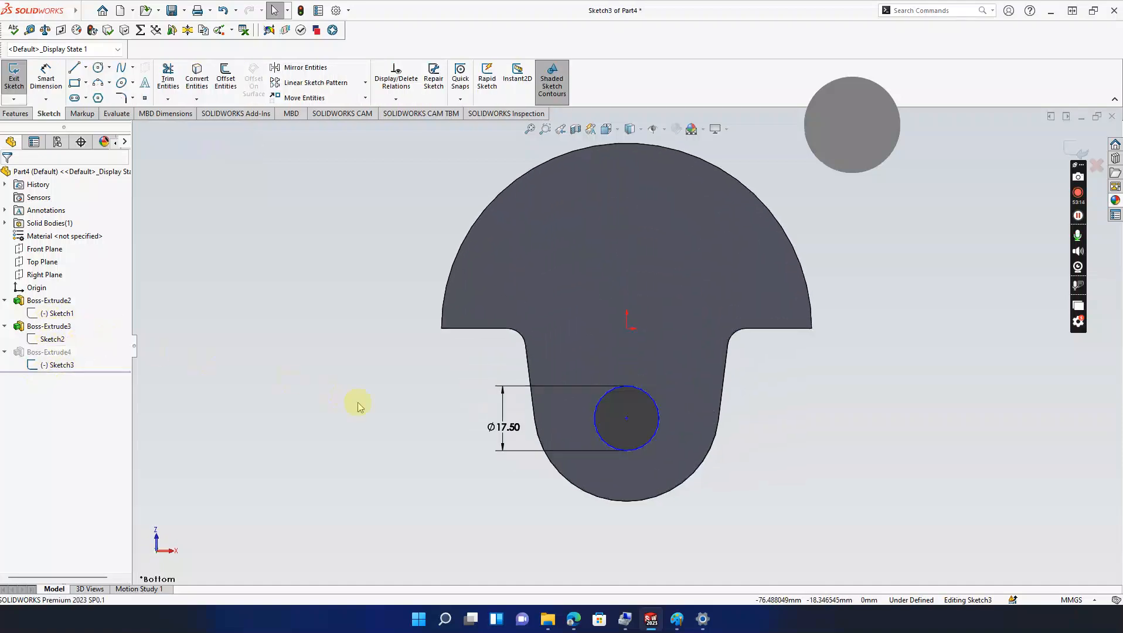
middle_click_drag(421, 433, 482, 460)
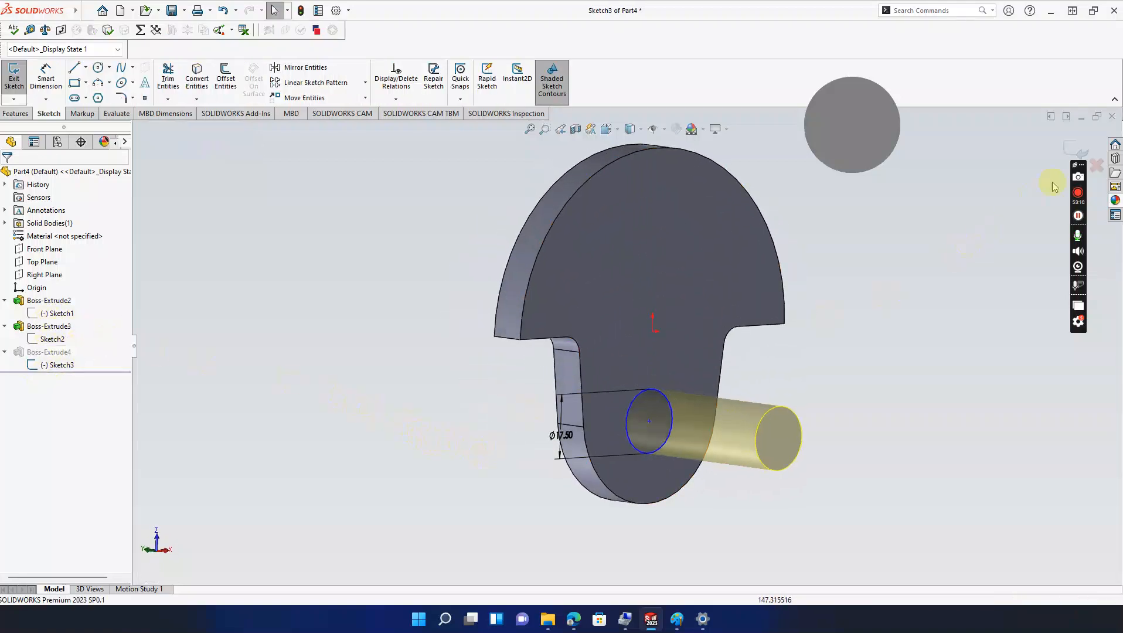
left_click(1076, 149)
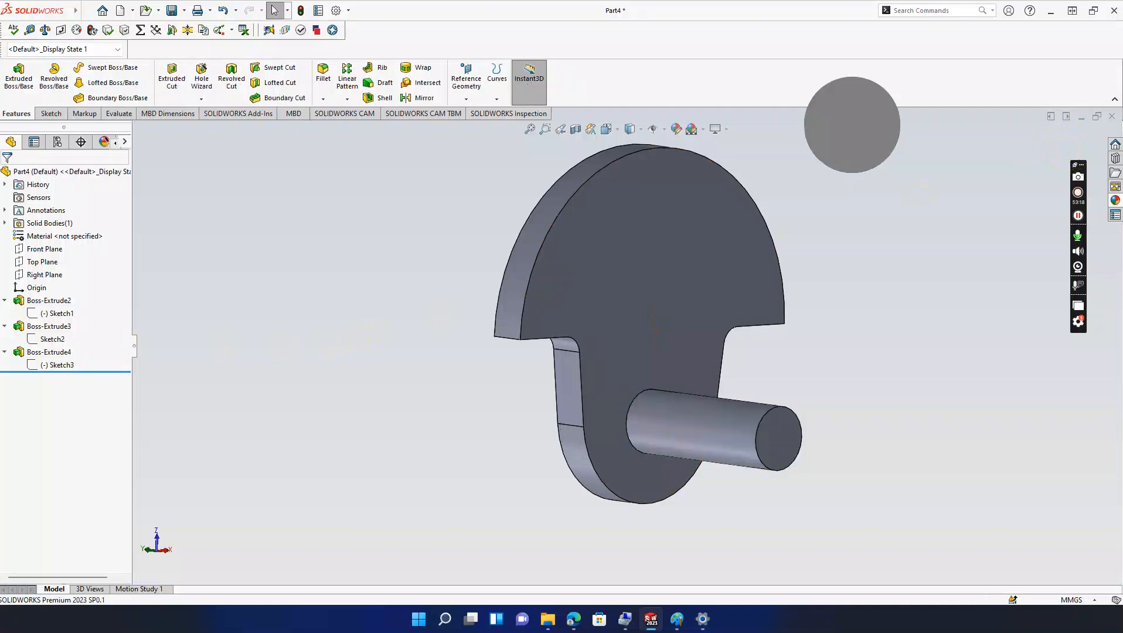
Step: Edit Boss-Extrude4 and change its blind depth from 50 to 25 mm
left_click(49, 352)
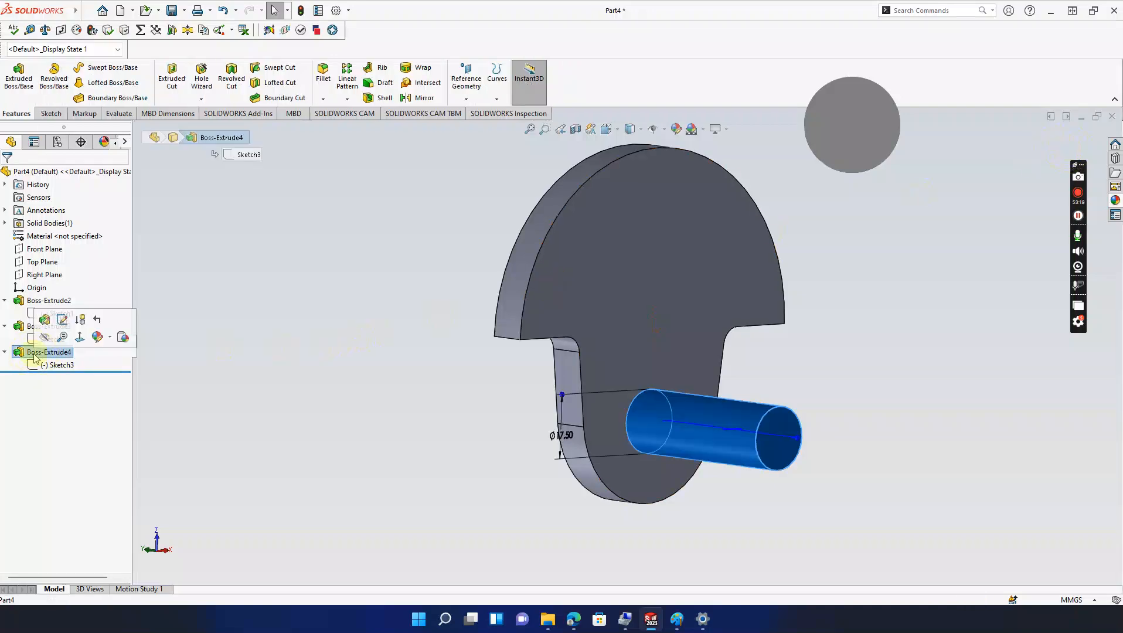
left_click(44, 321)
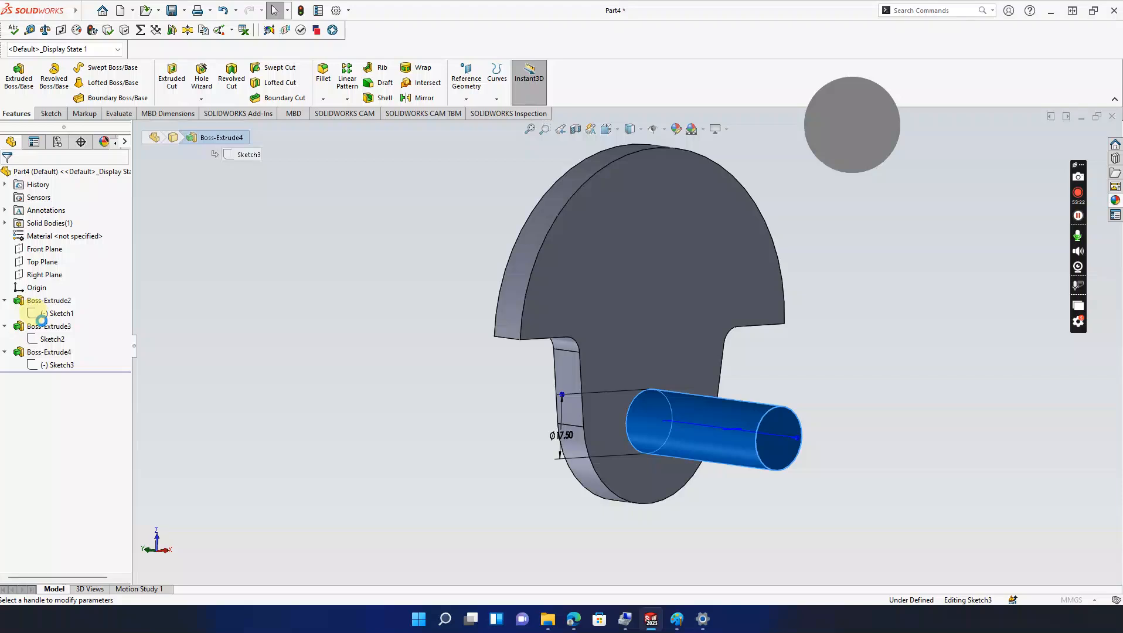
type("25")
key("Return")
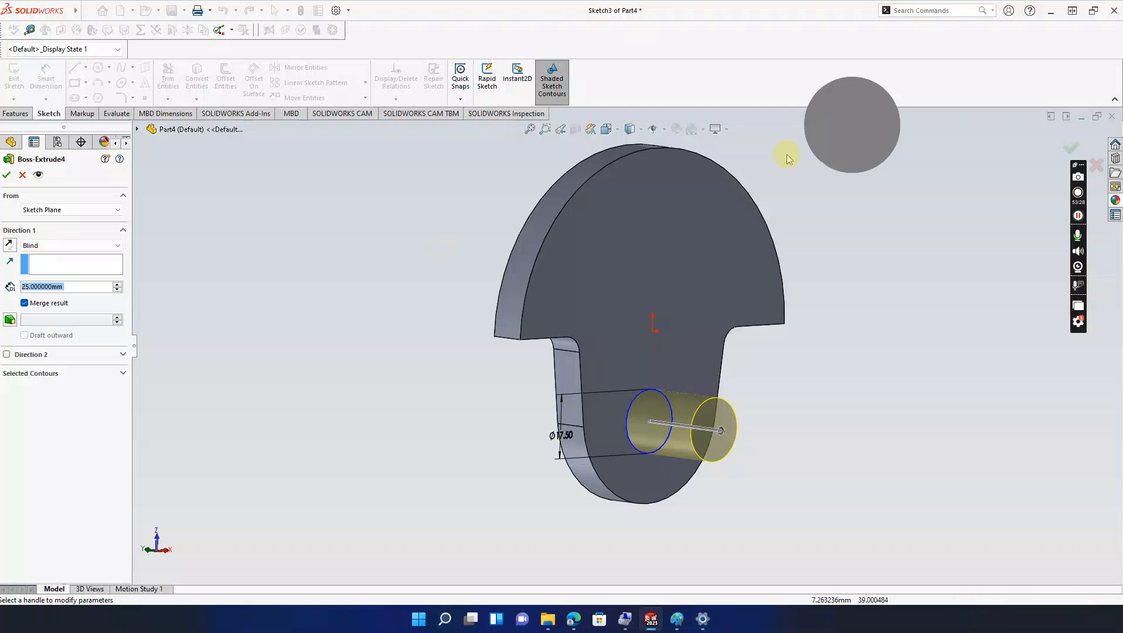
left_click(7, 175)
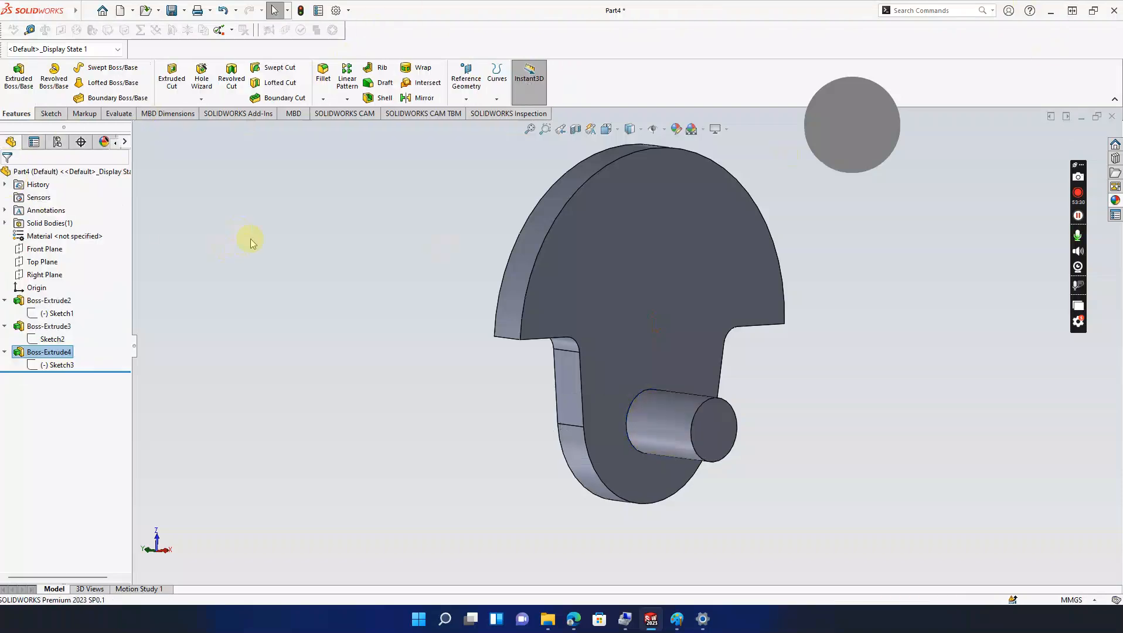
middle_click_drag(491, 460, 491, 418)
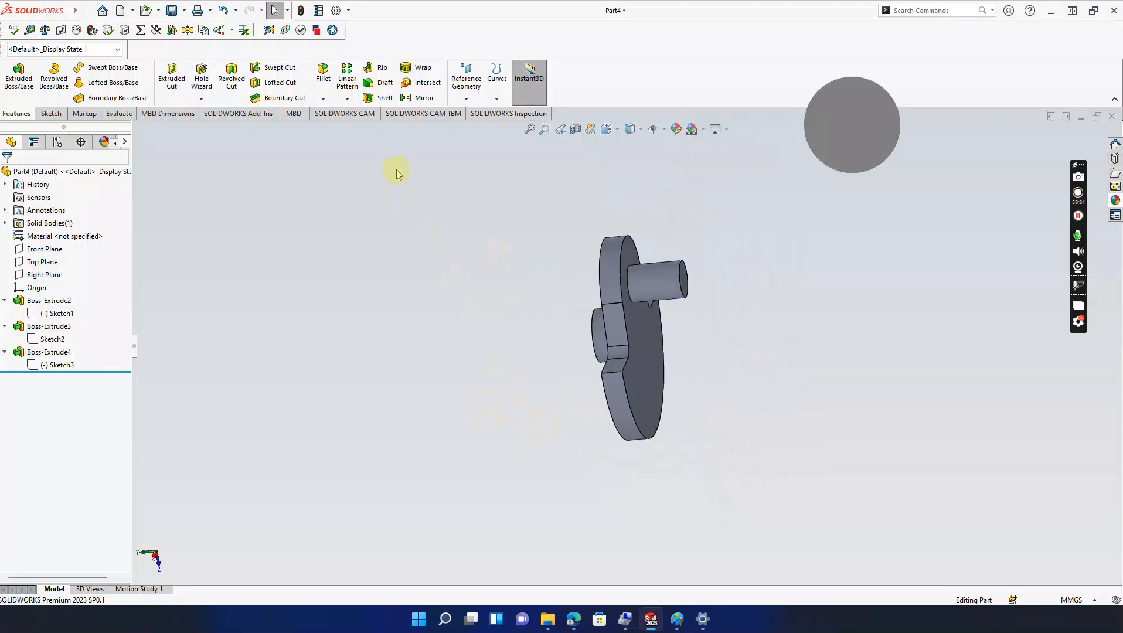
Step: Mirror the crank arm body across the shaft's end face to create the second arm
left_click(417, 99)
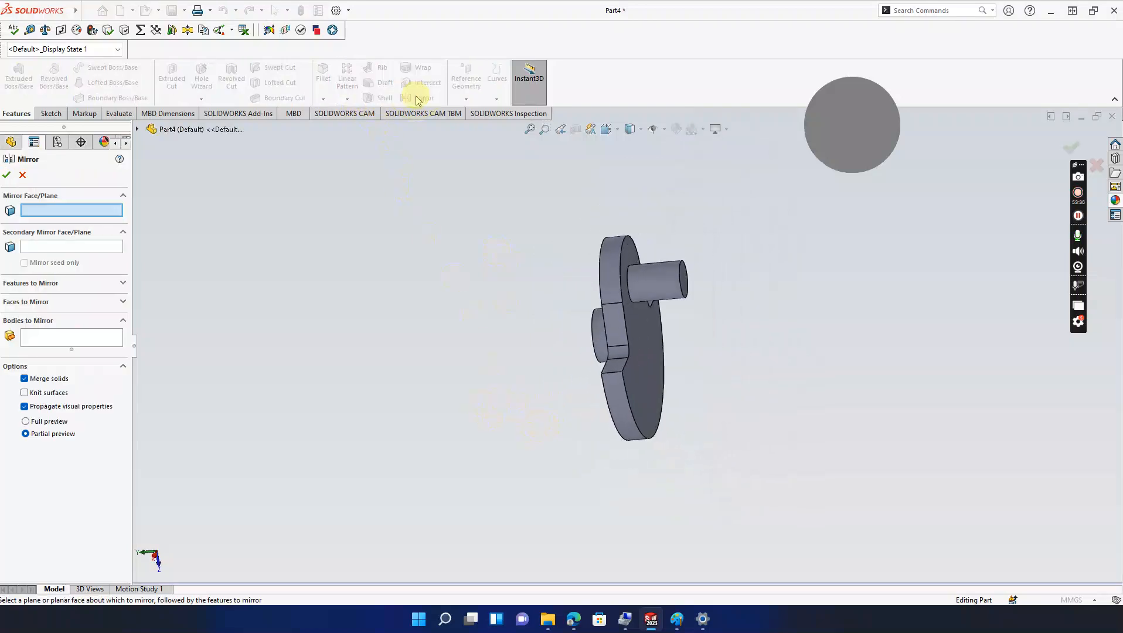
middle_click_drag(604, 296, 662, 313)
left_click(670, 287)
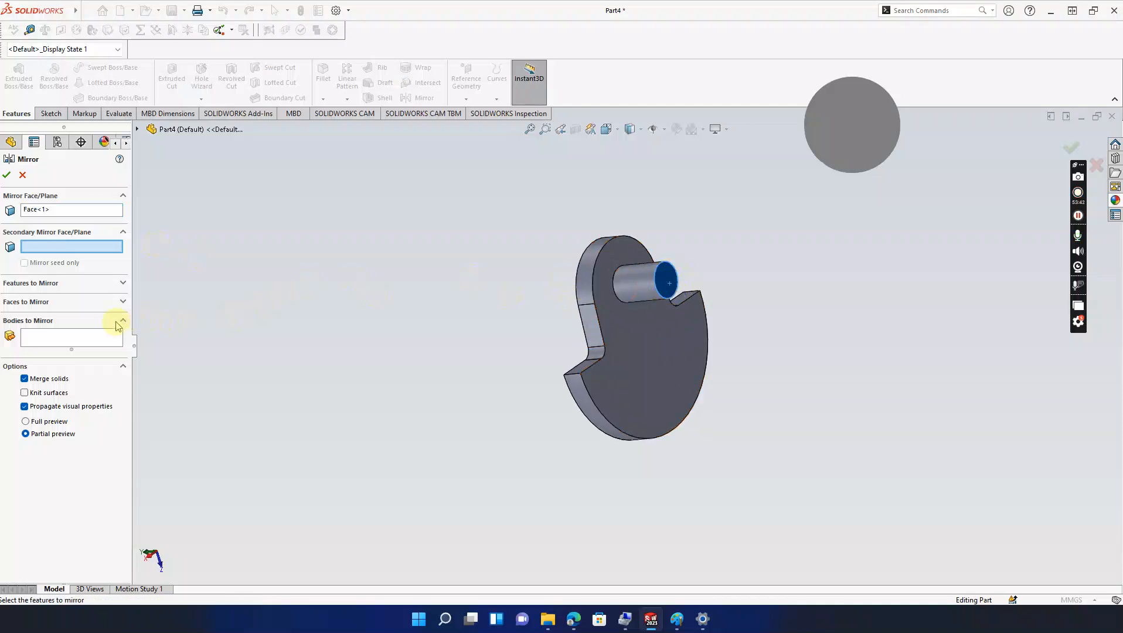
left_click(104, 336)
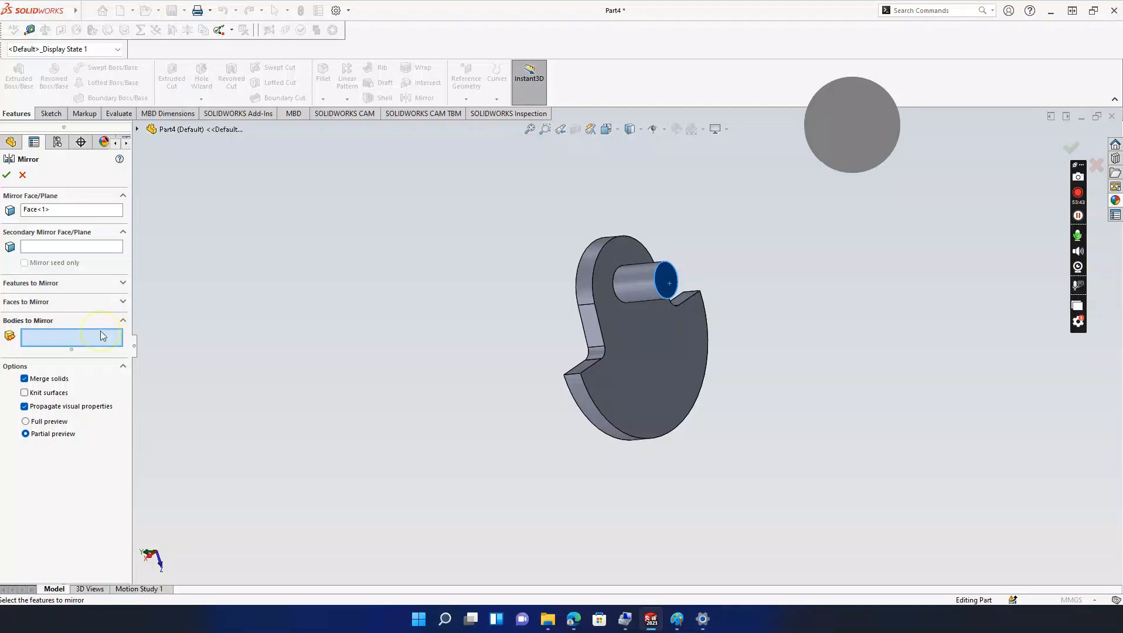
left_click(137, 129)
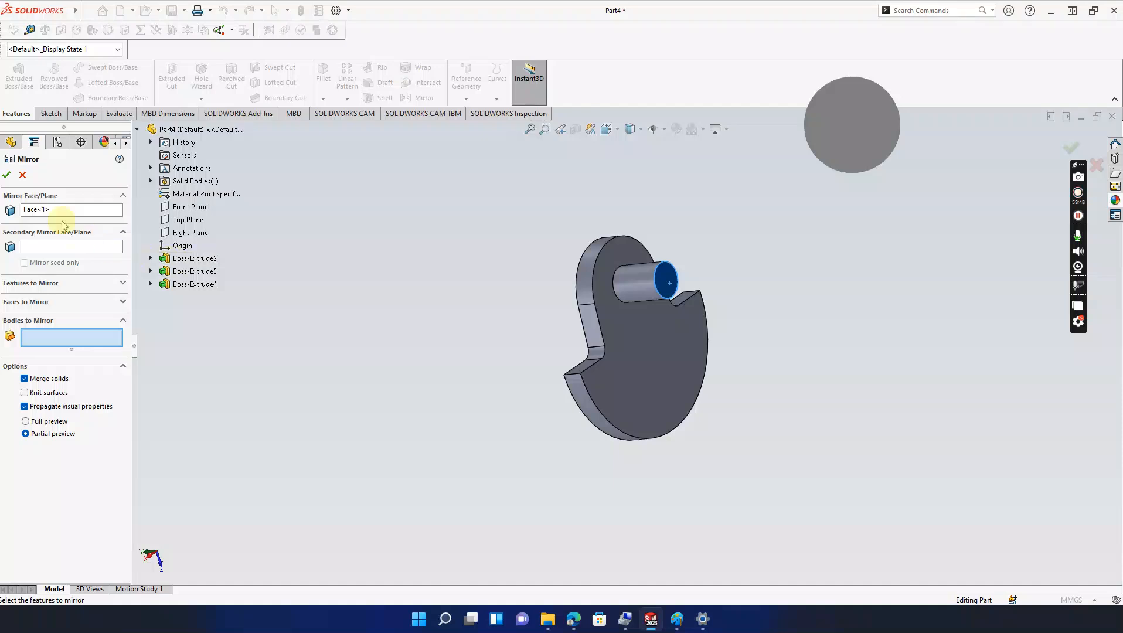
left_click(8, 175)
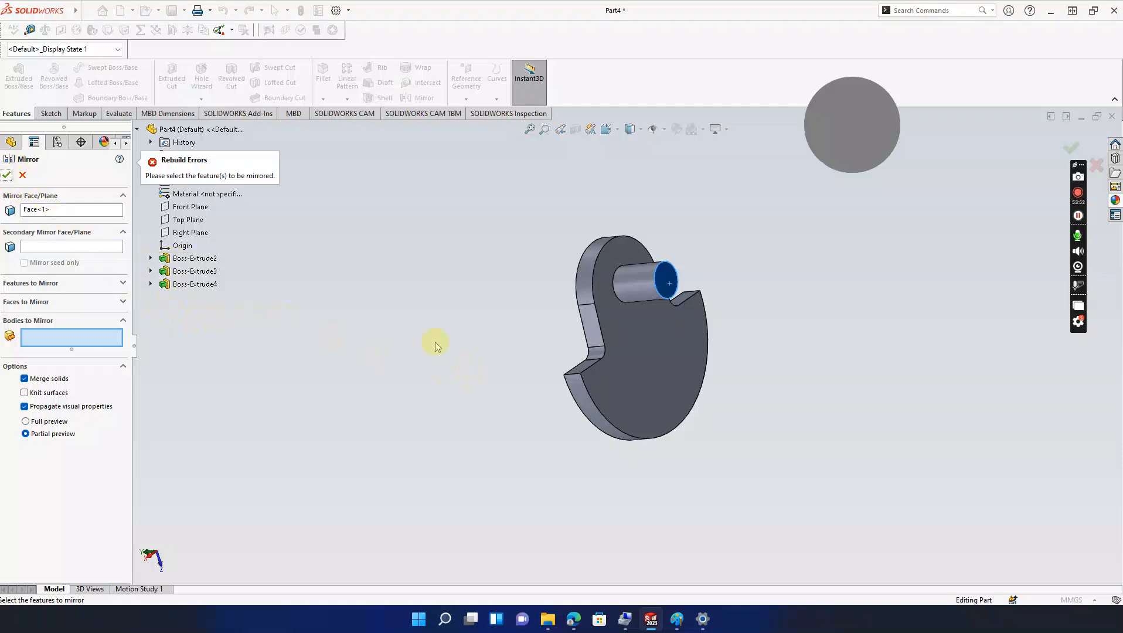
left_click(612, 325)
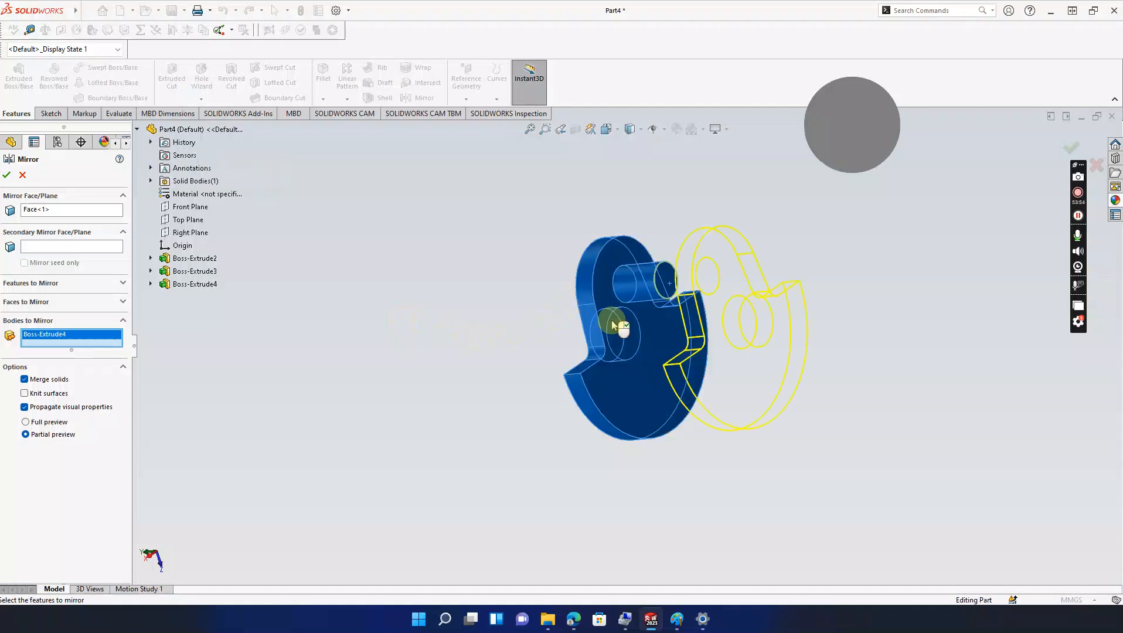
left_click(7, 175)
middle_click_drag(363, 321, 601, 454)
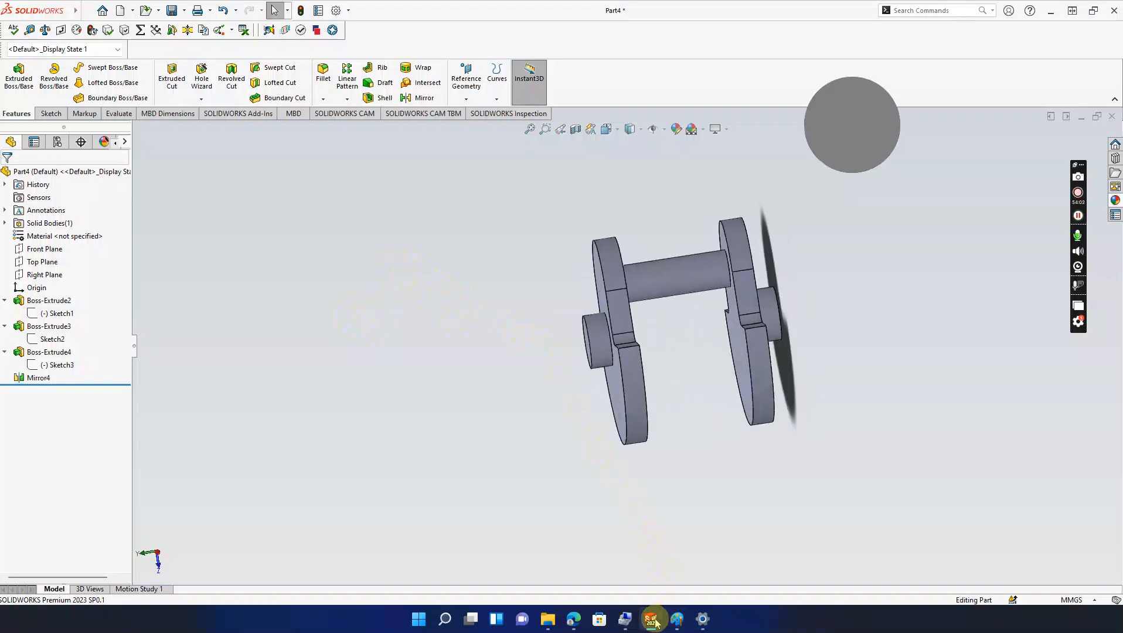
Step: Switch to the piston part, then the Connecting Rod part, viewing it edge-on
mouse_move(655, 622)
left_click(663, 562)
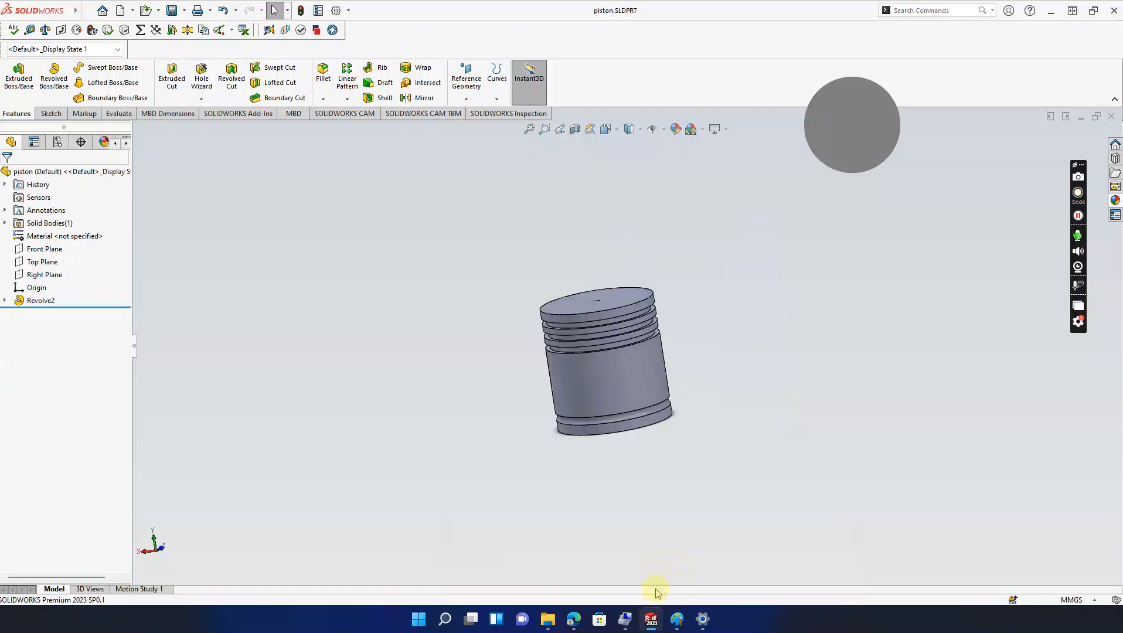
left_click(529, 545)
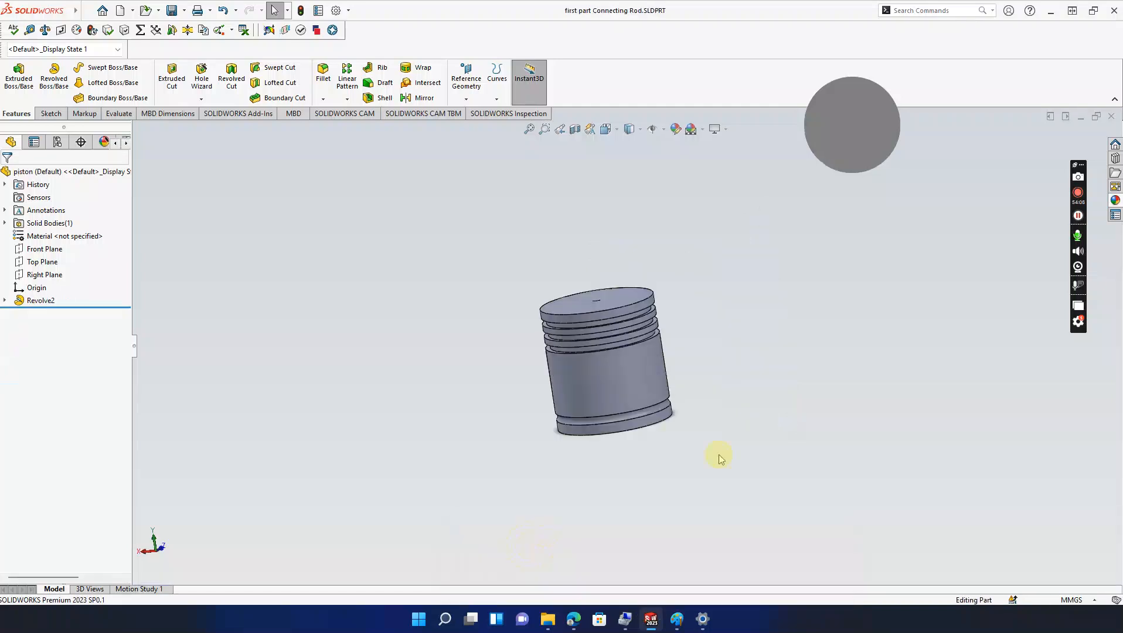
middle_click_drag(778, 395, 817, 426)
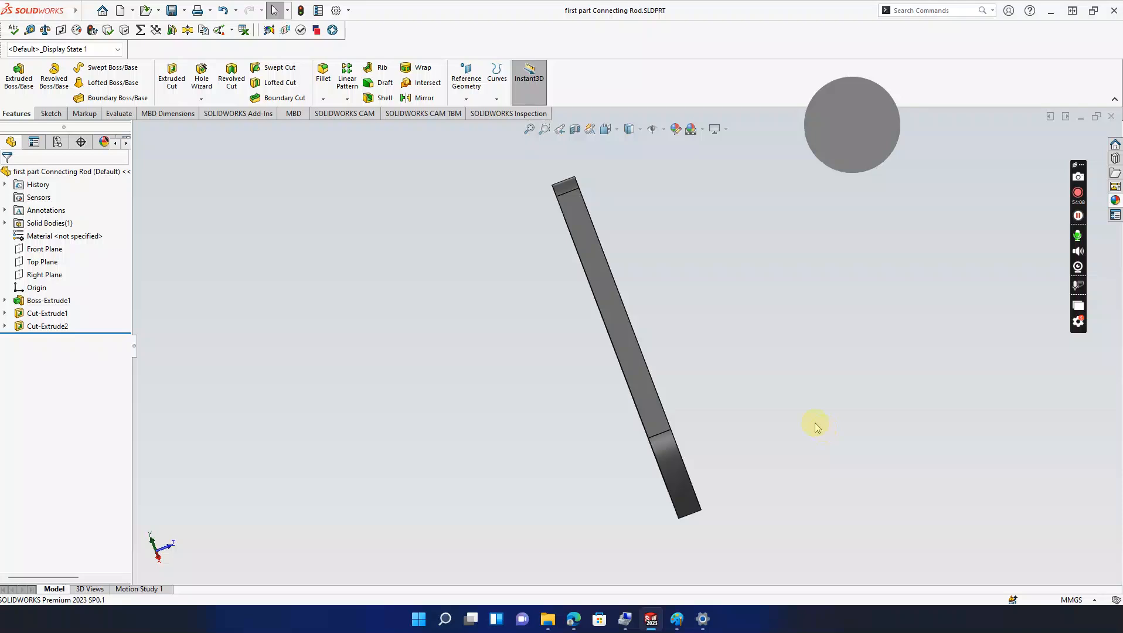
Step: Scroll the Paint engine drawing down to the cover's Ø80 and Ø70 dimensions, then return to SOLIDWORKS
mouse_move(676, 619)
left_click(737, 565)
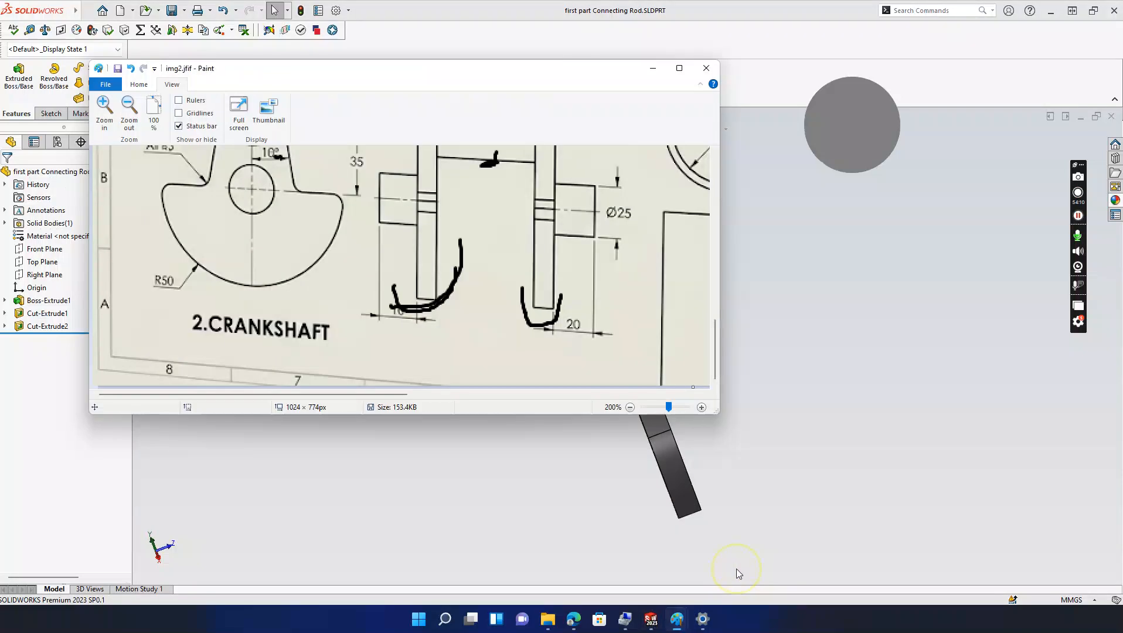
scroll(615, 289, "up", 3)
scroll(617, 299, "down", 2)
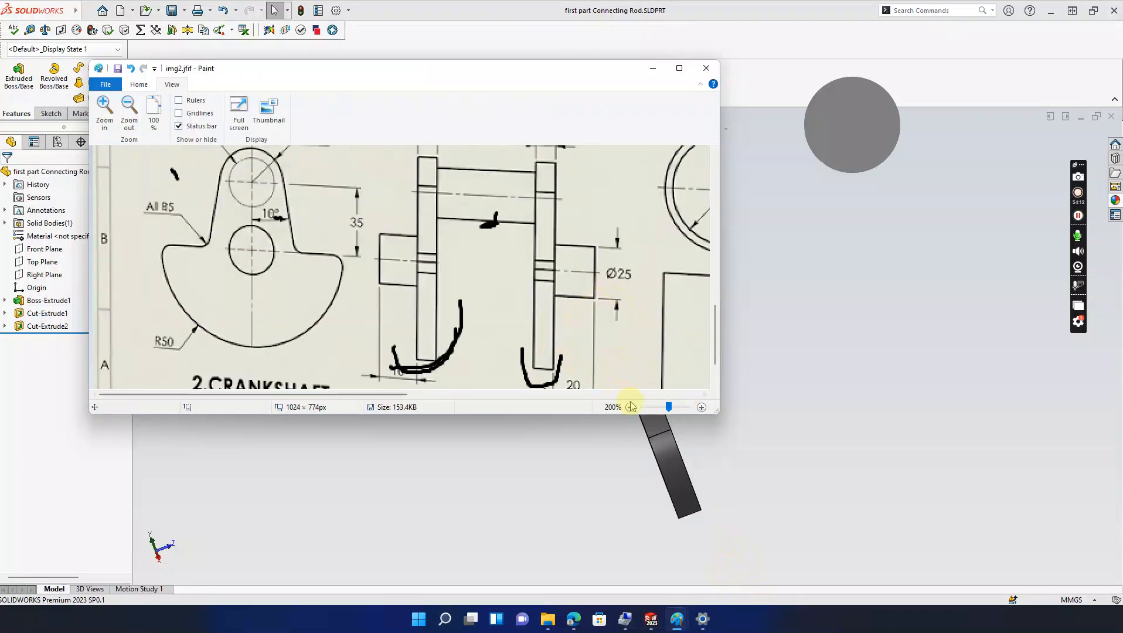
scroll(668, 405, "down", 2)
scroll(663, 410, "up", 1)
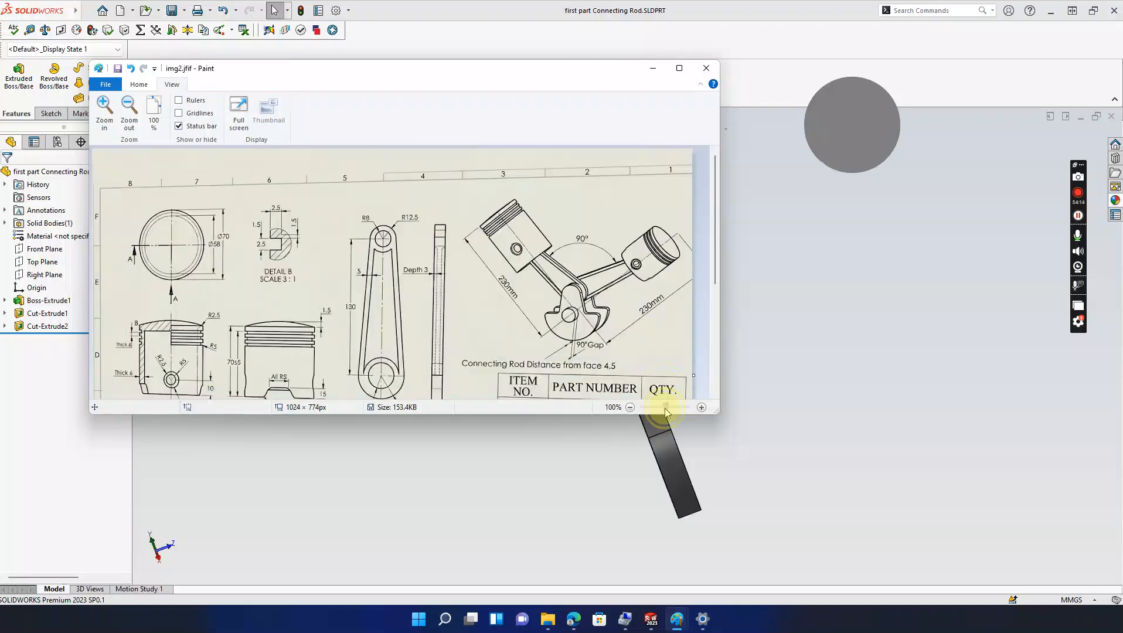
scroll(572, 319, "down", 2)
scroll(443, 317, "down", 2)
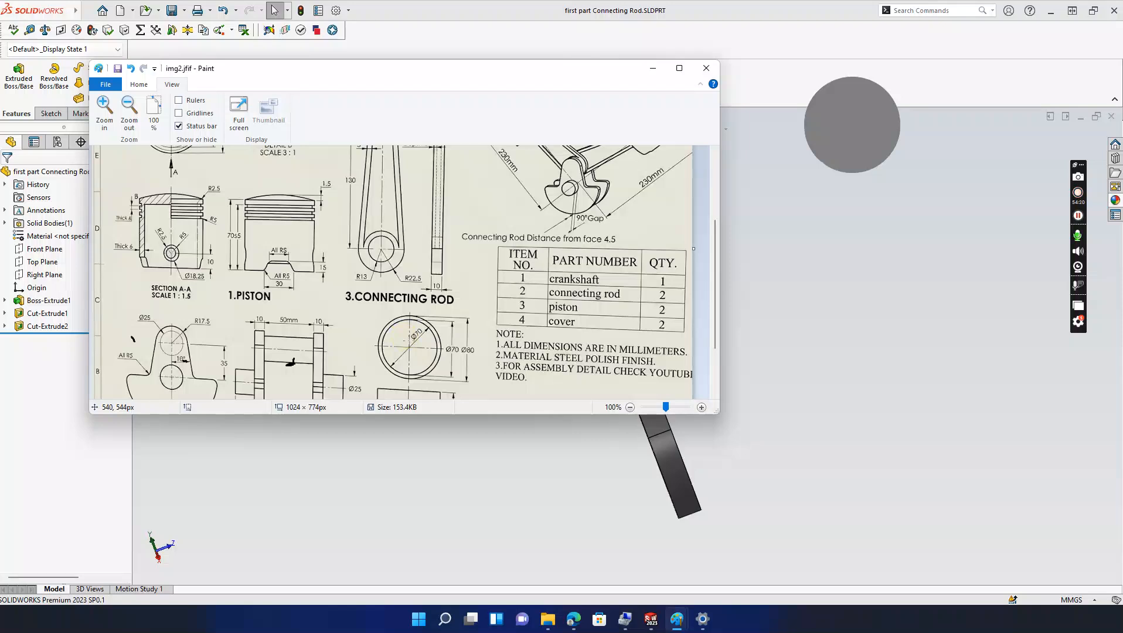
scroll(408, 340, "down", 3)
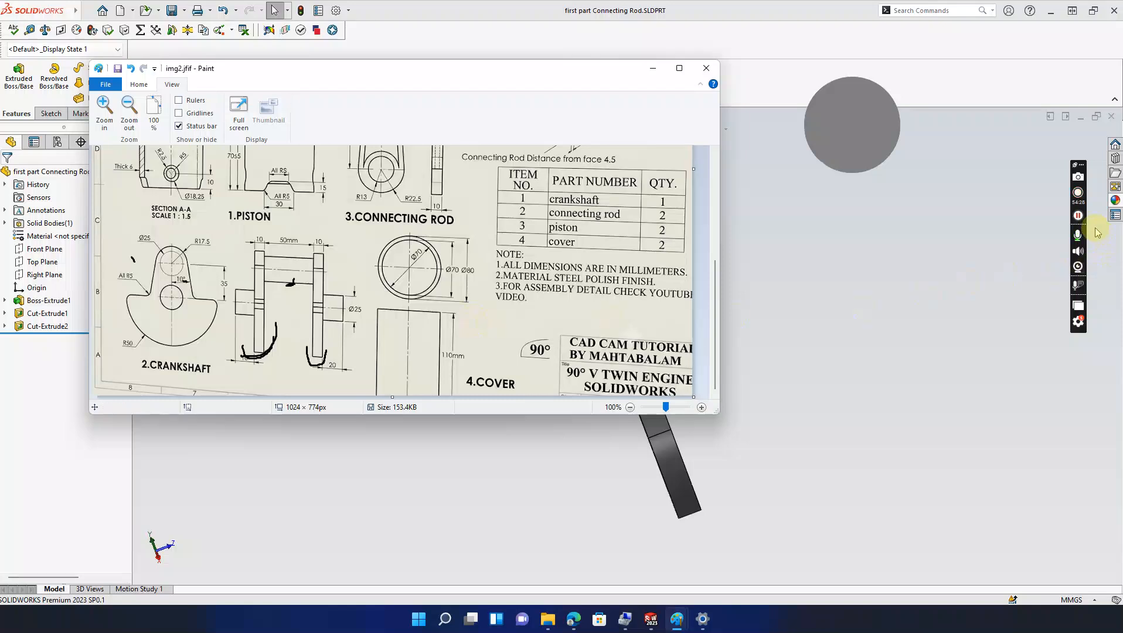
left_click(1078, 215)
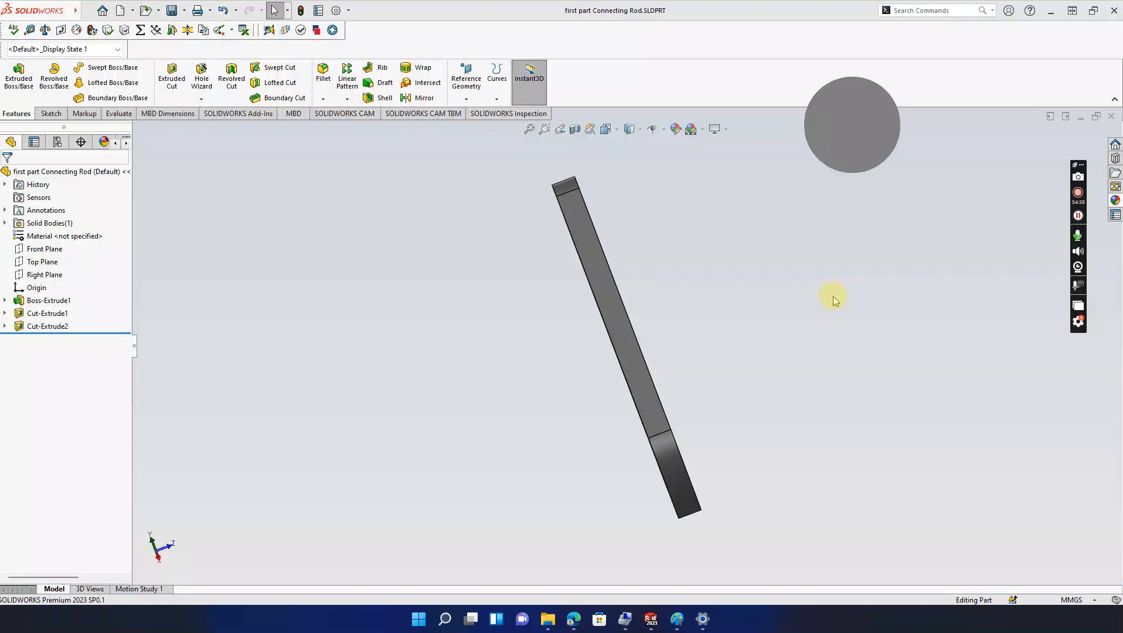
Step: Dismiss the Welcome screen, orbit the connecting rod, and switch to the crankshaft part Part4
left_click(767, 286)
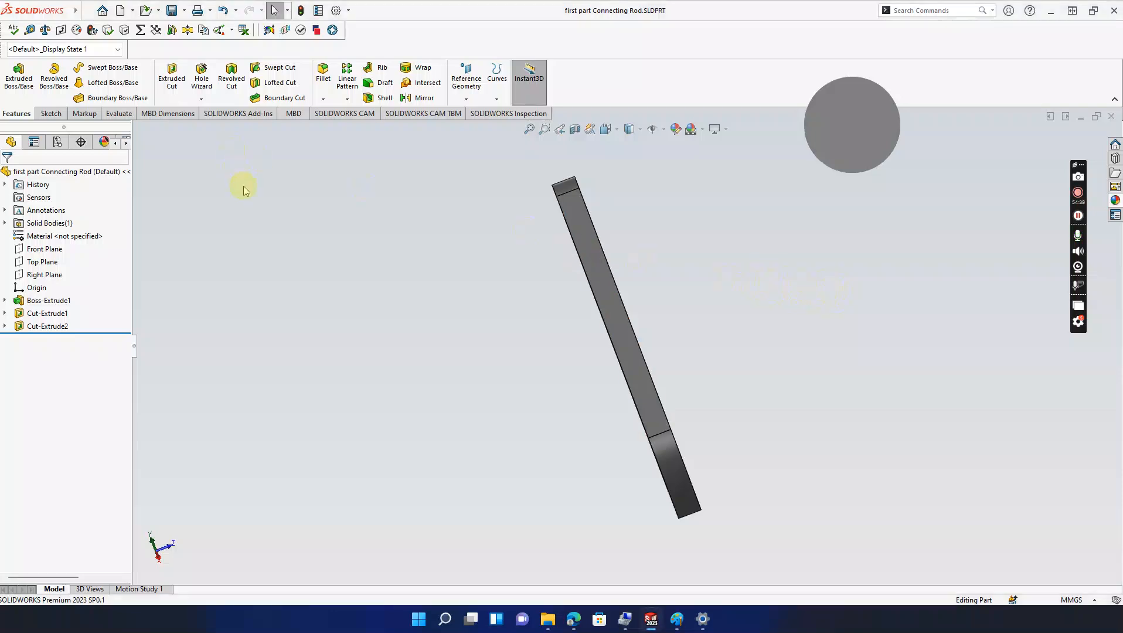
left_click(102, 10)
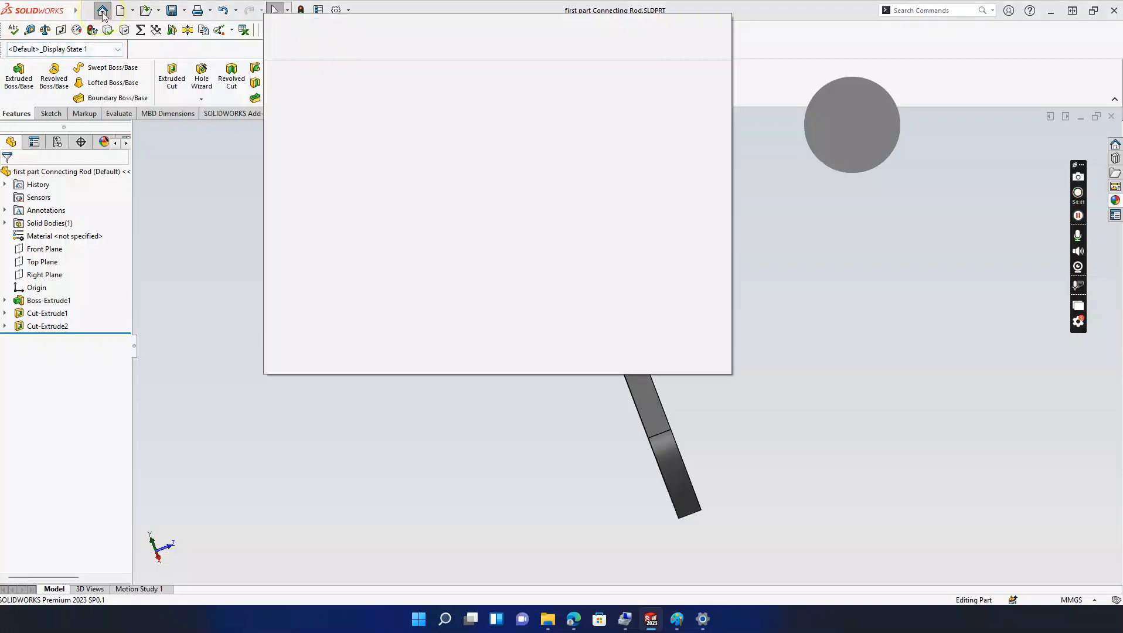
left_click(823, 365)
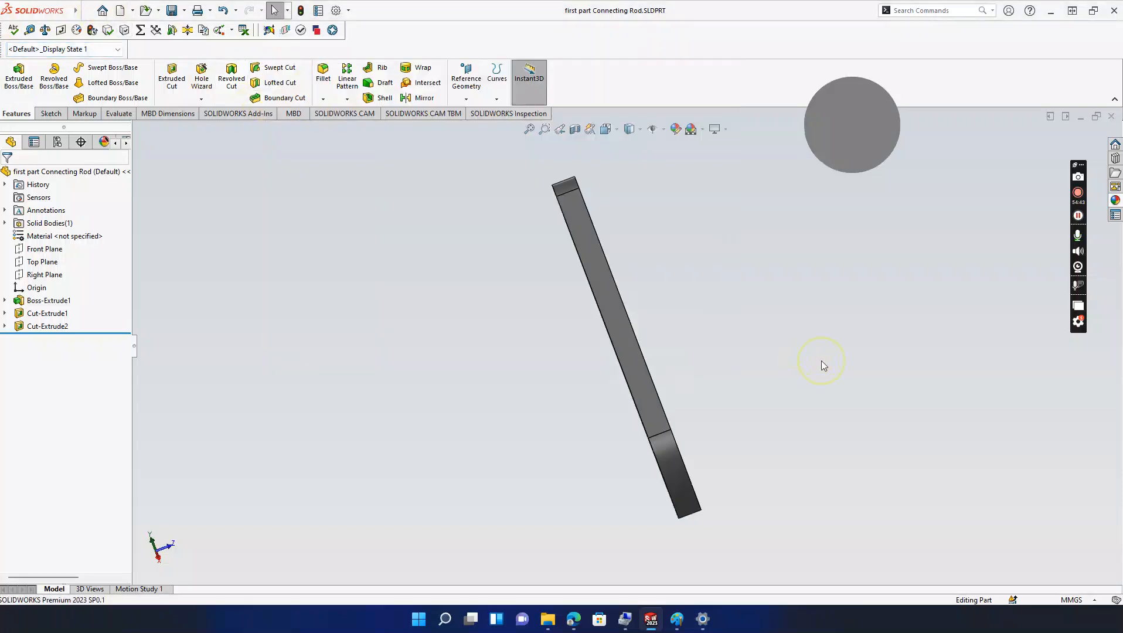
mouse_move(677, 619)
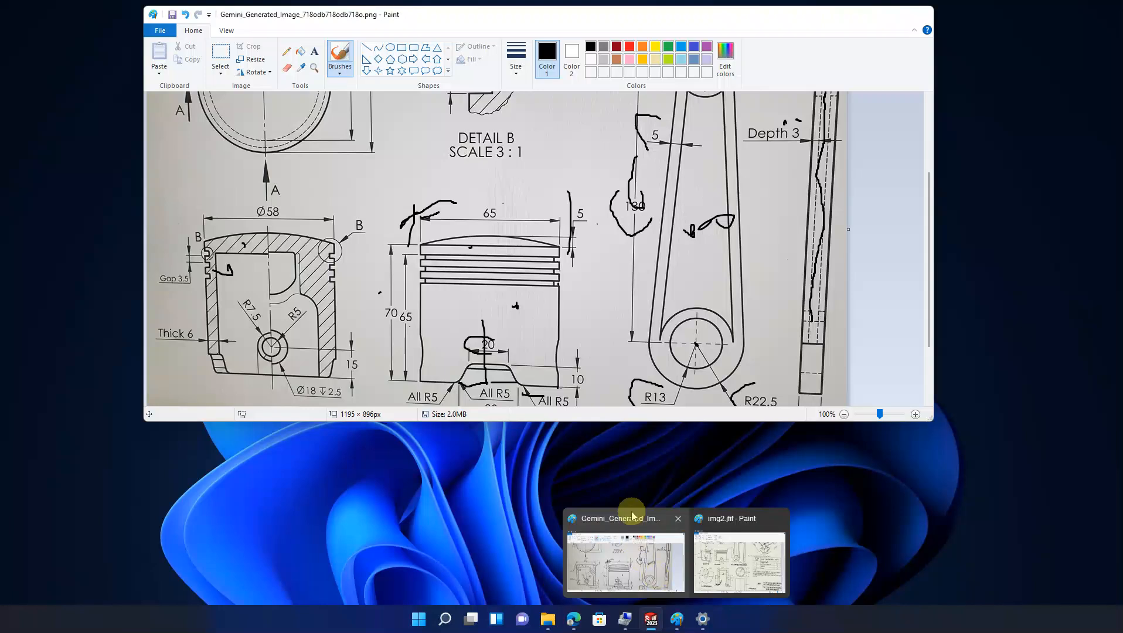
middle_click_drag(544, 378, 481, 393)
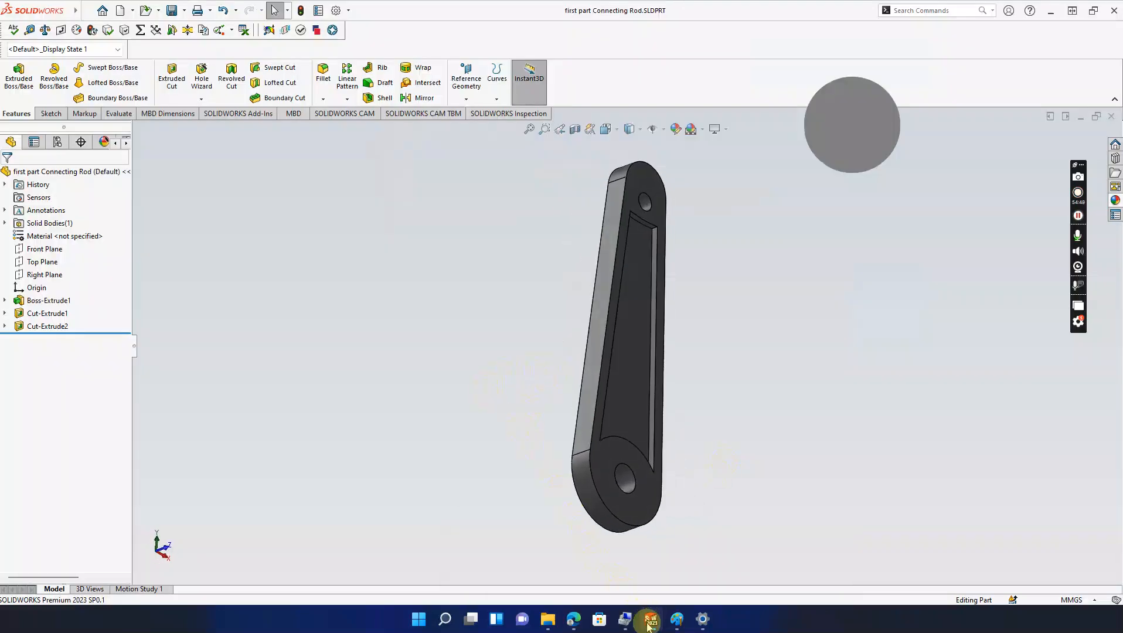
mouse_move(650, 612)
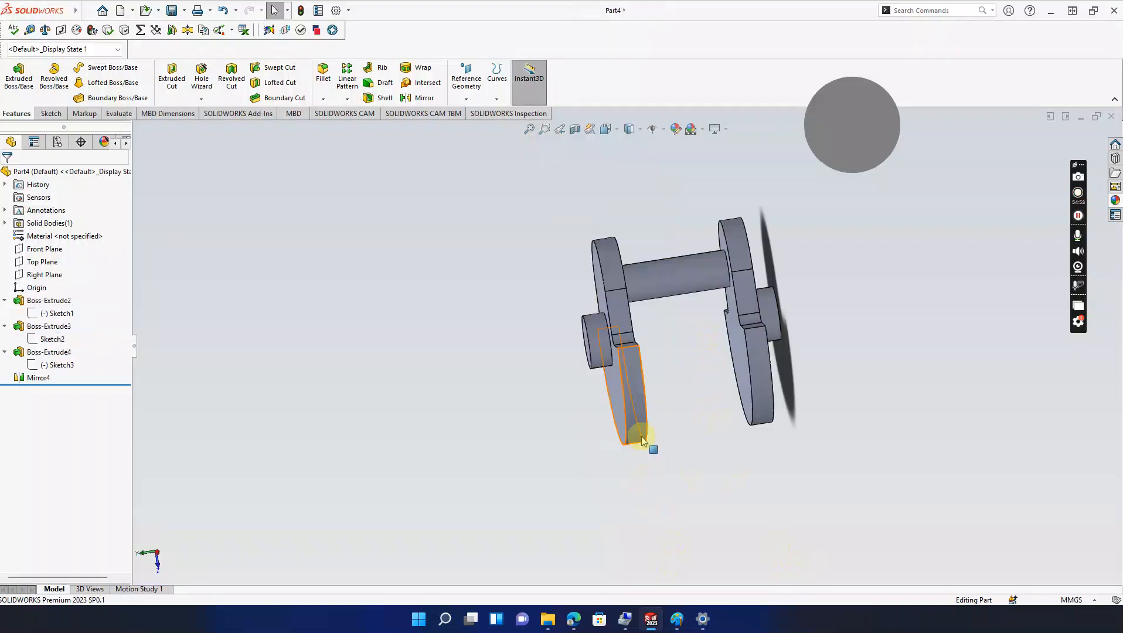
Step: Save the crankshaft as 'crank shaft.SLDPRT' and bring up the New SOLIDWORKS Document dialog
key("ctrl+s")
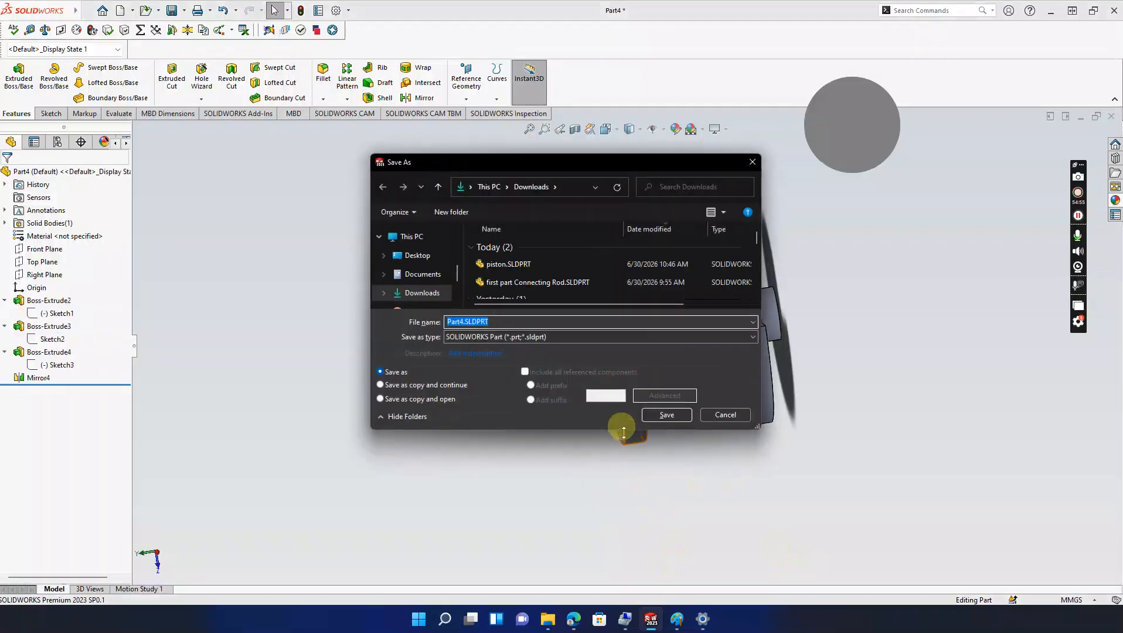
type("crank")
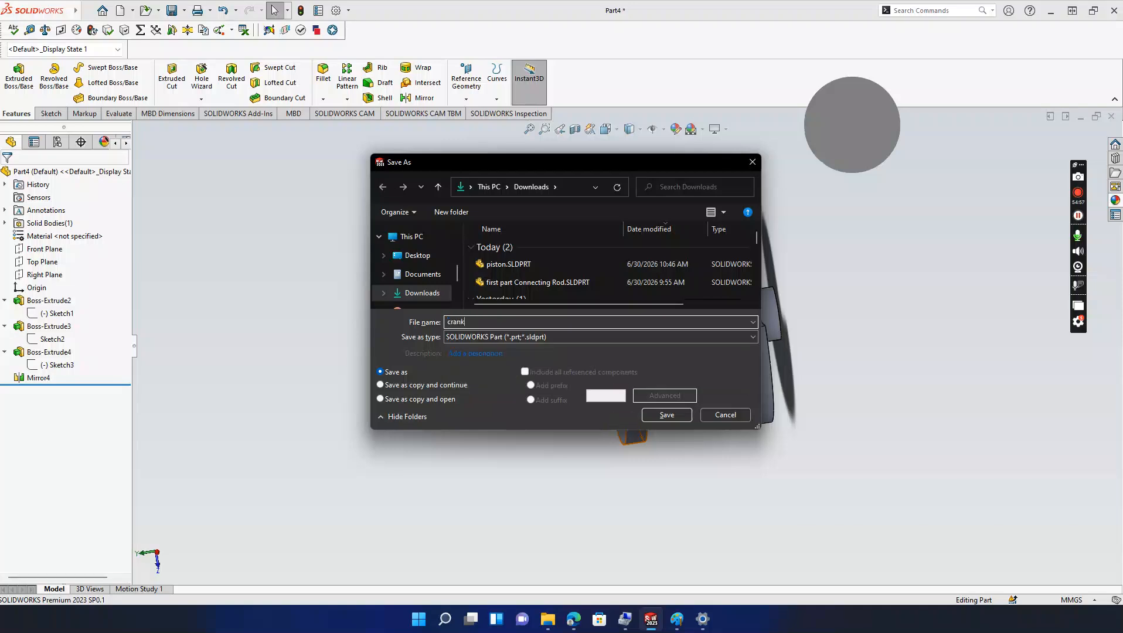
type(" shaft")
key("Return")
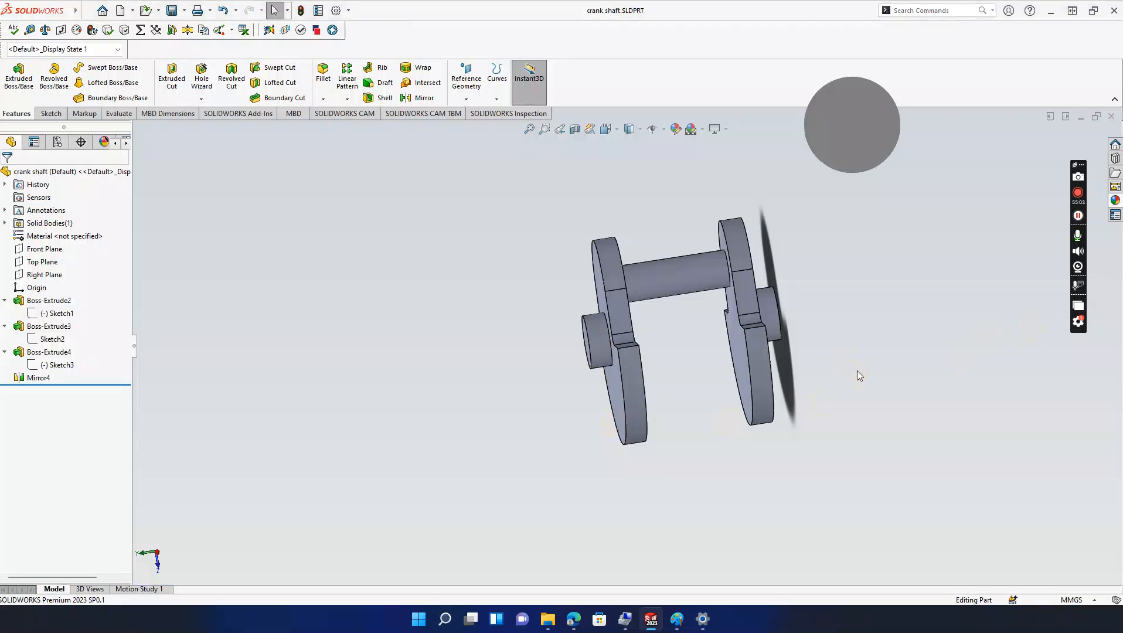
key("ctrl+n")
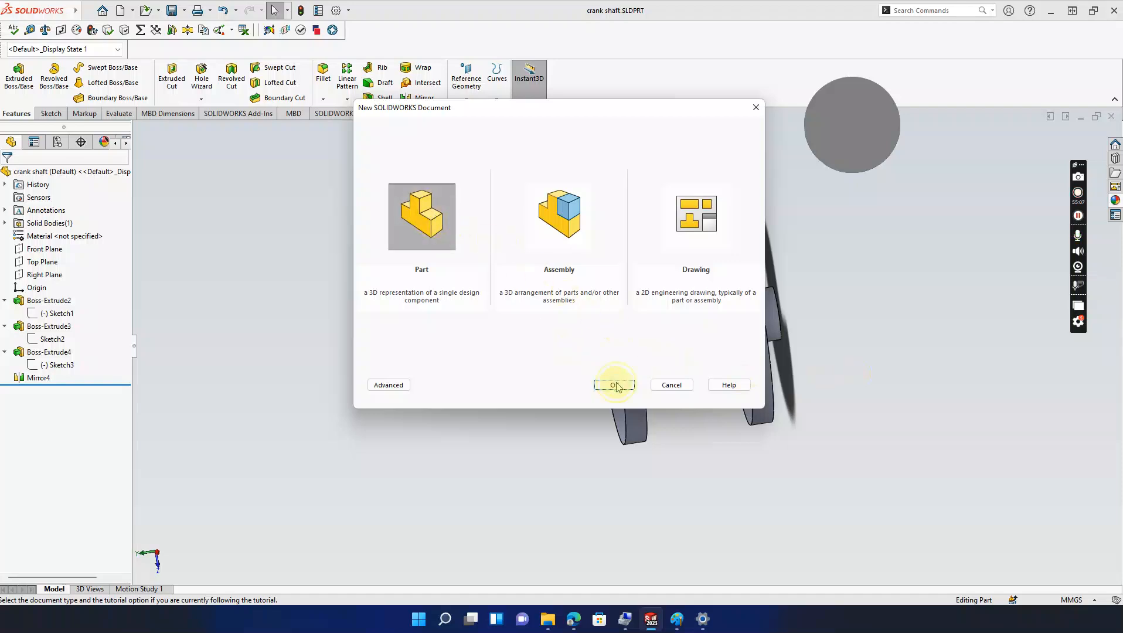
Step: Create a new part and sketch a circle centred on the origin on the Front Plane
left_click(614, 385)
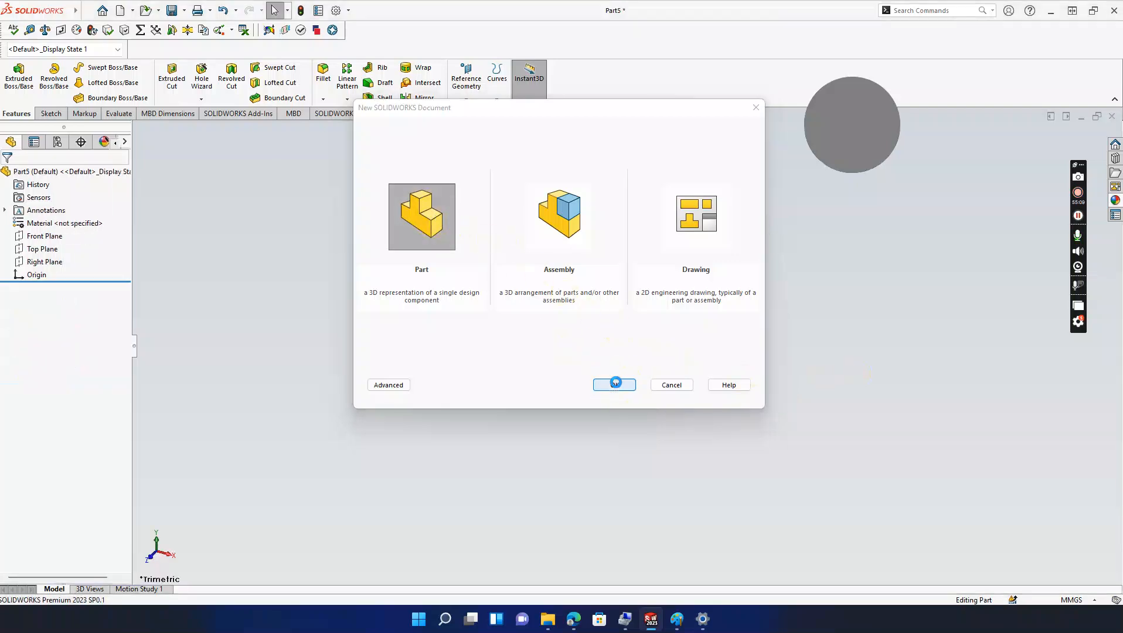
left_click(51, 114)
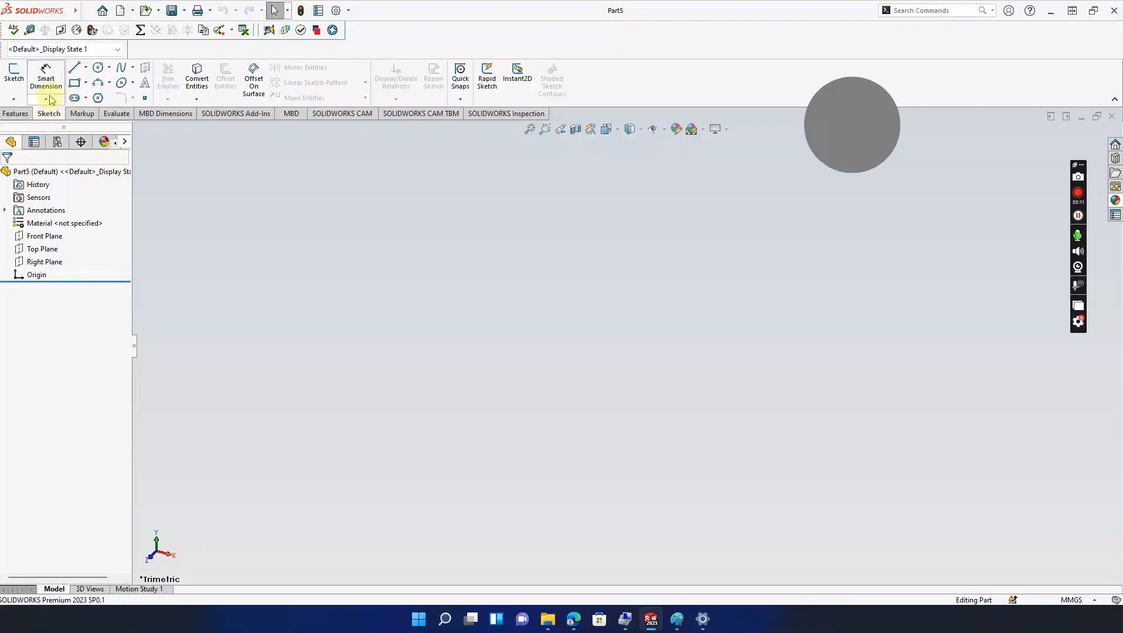
left_click(14, 72)
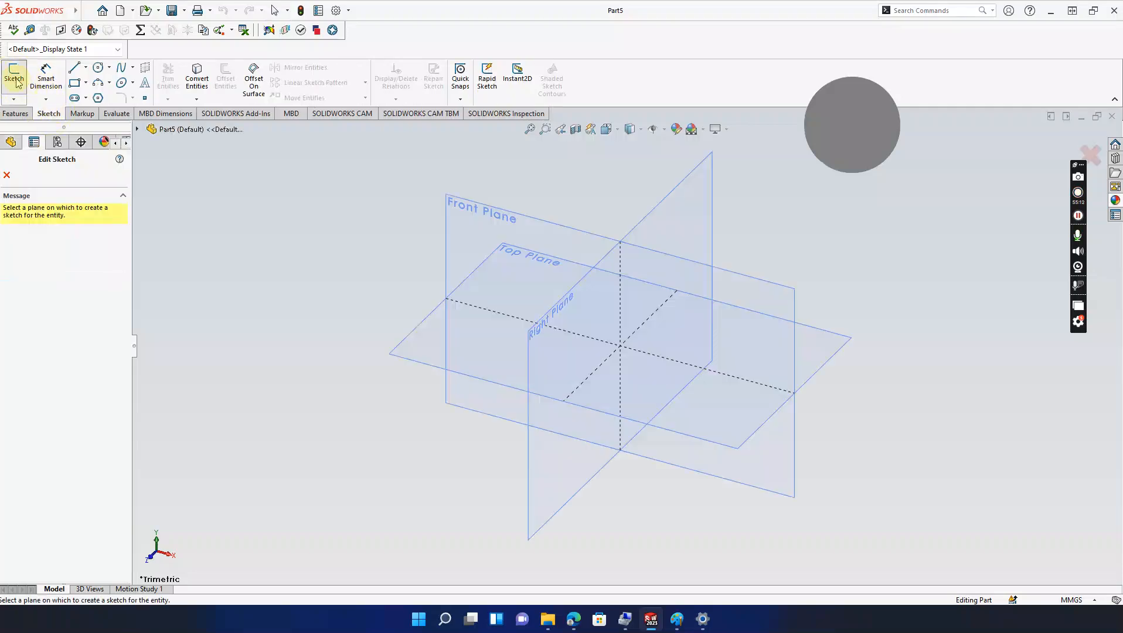
left_click(494, 236)
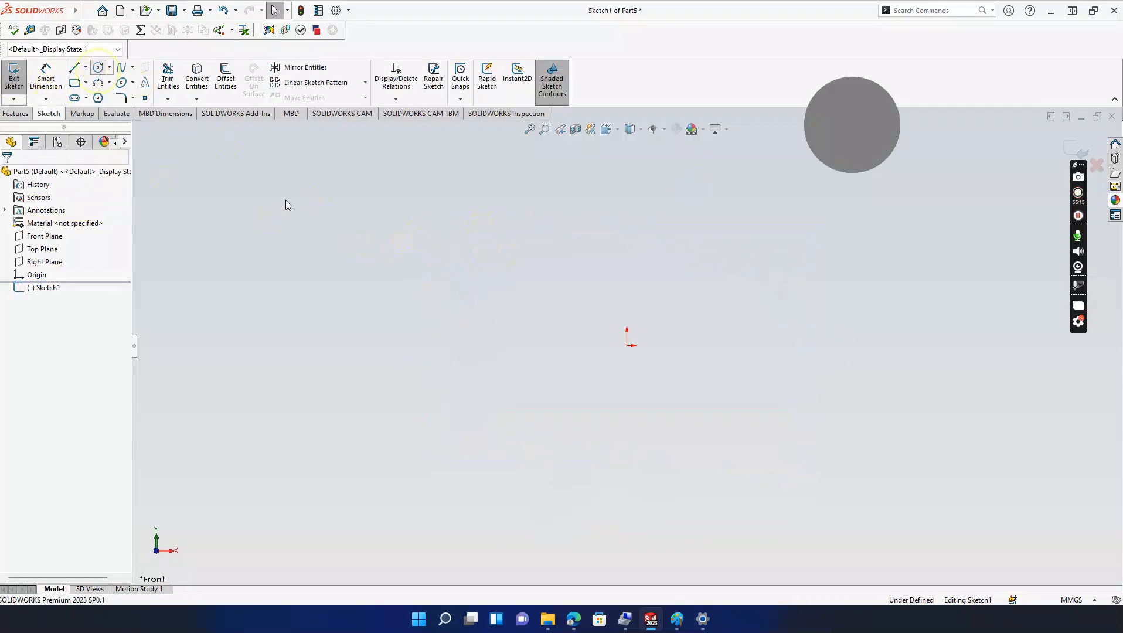
left_click(627, 345)
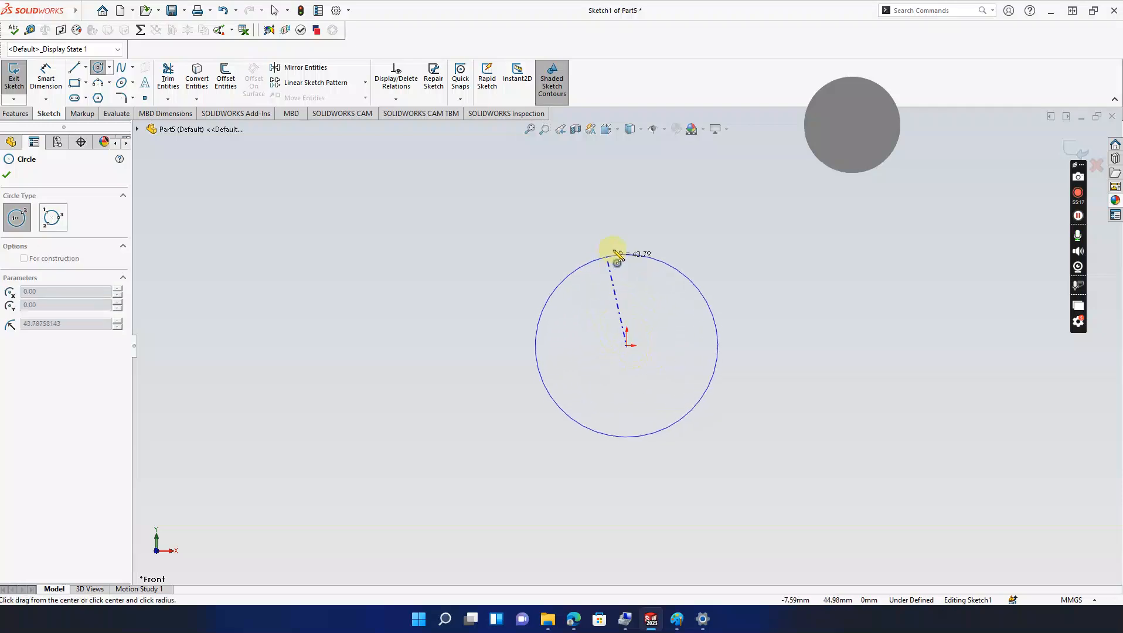
left_click(626, 249)
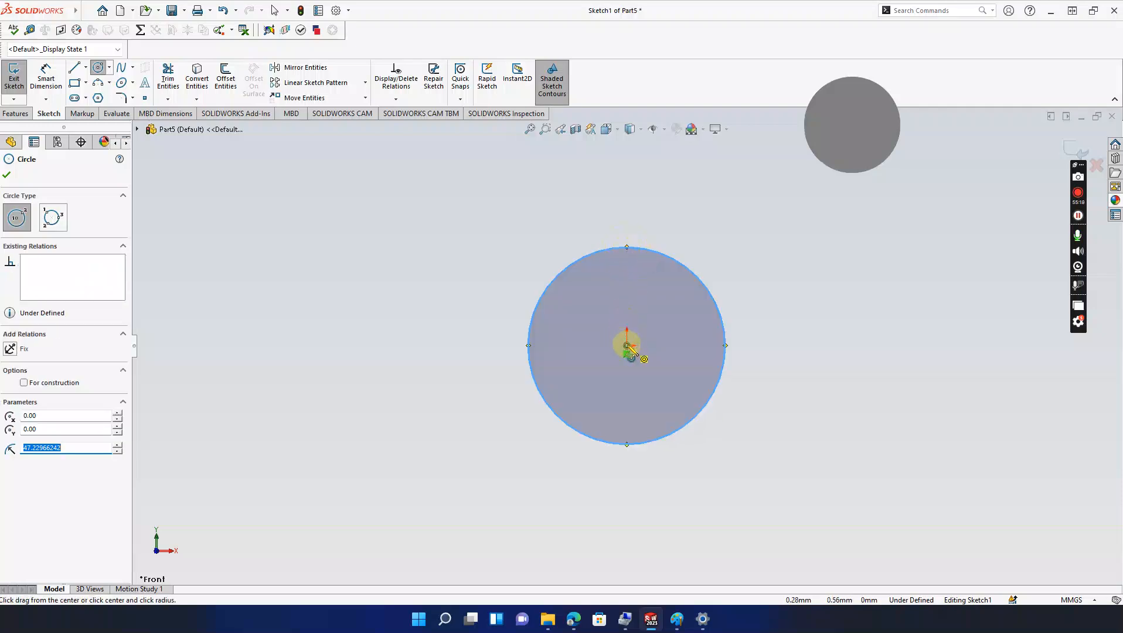
left_click(626, 345)
key("Escape")
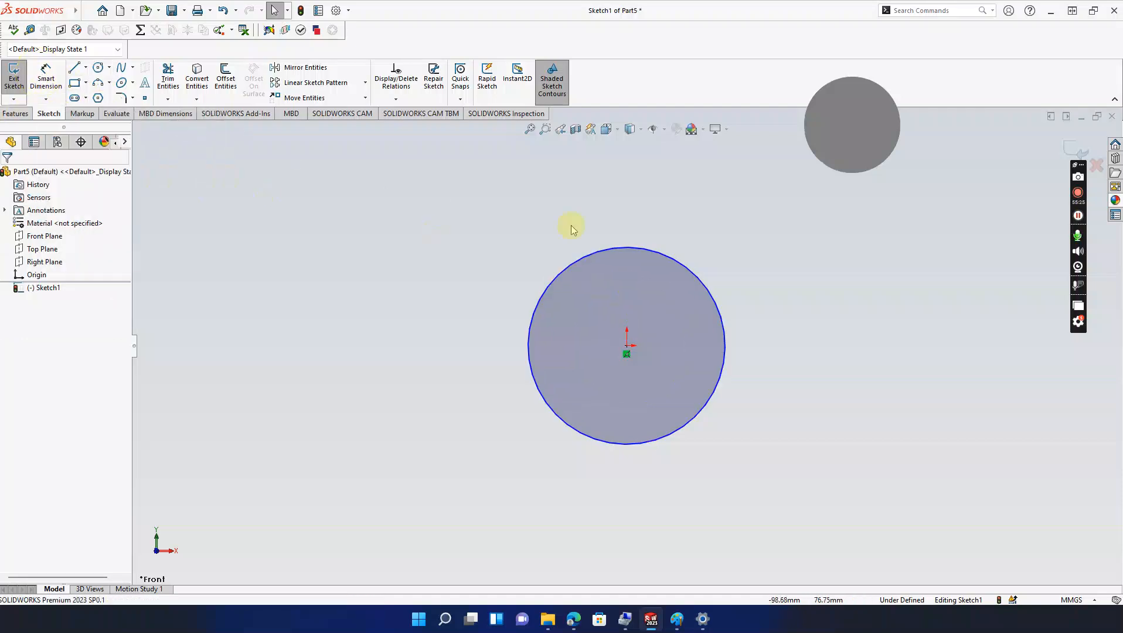
Step: Dimension the circle's diameter to 80 mm
left_click(660, 258)
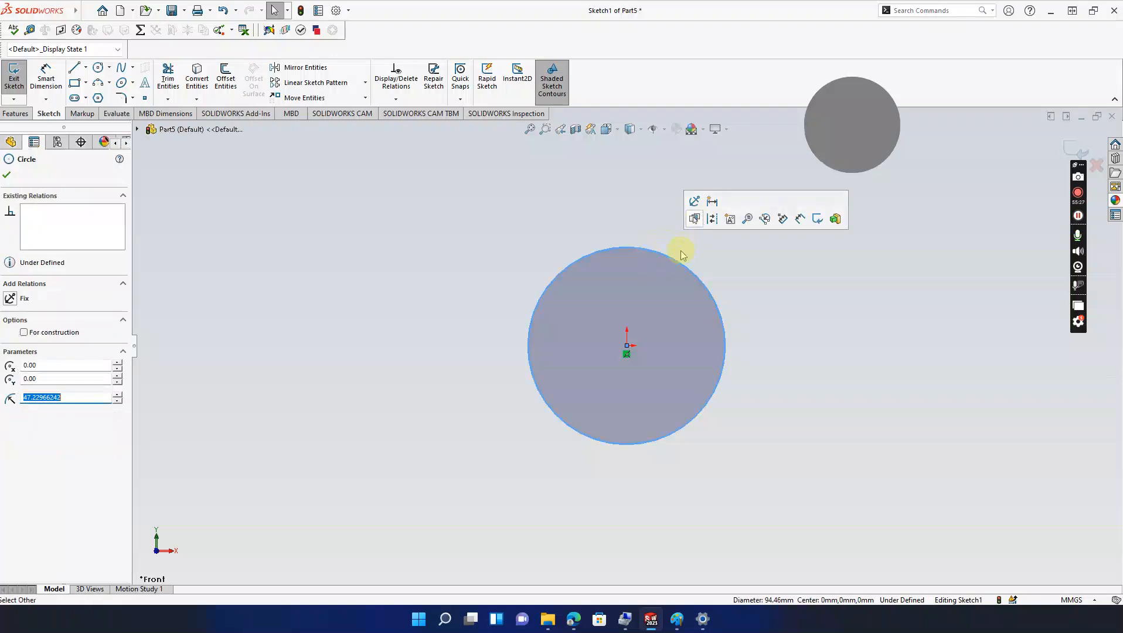
left_click(45, 79)
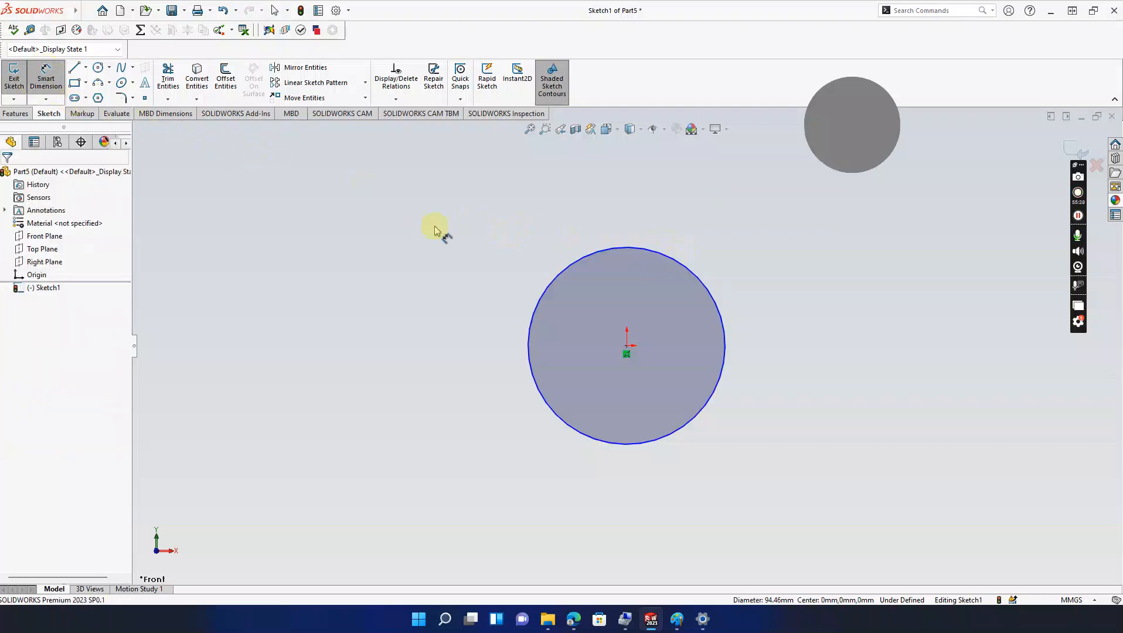
left_click(607, 253)
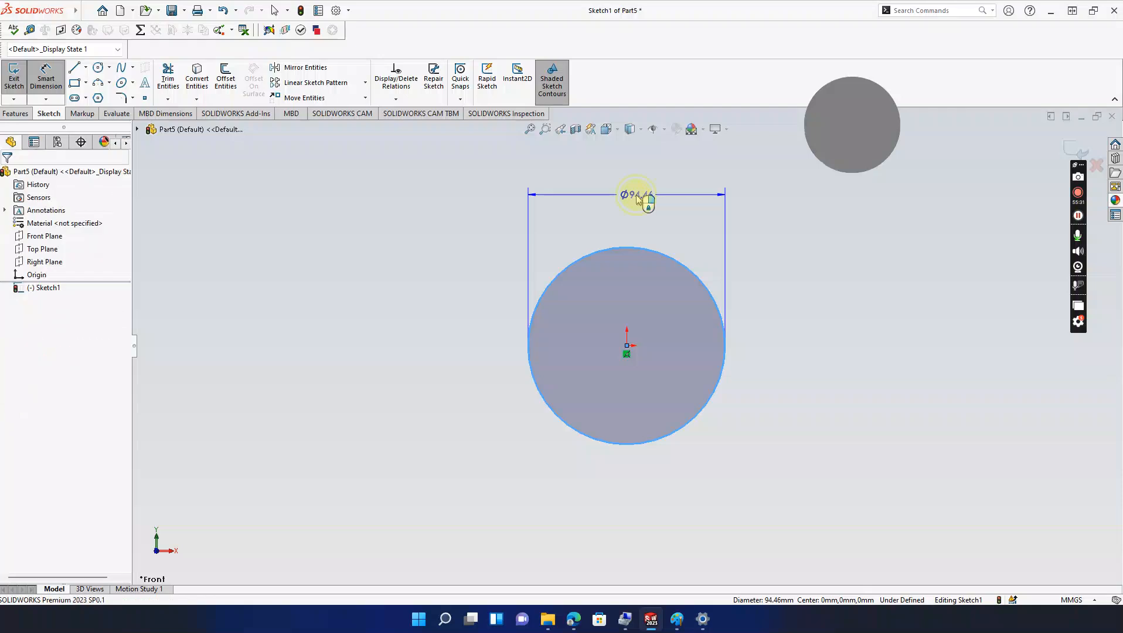
left_click(647, 202)
type("80")
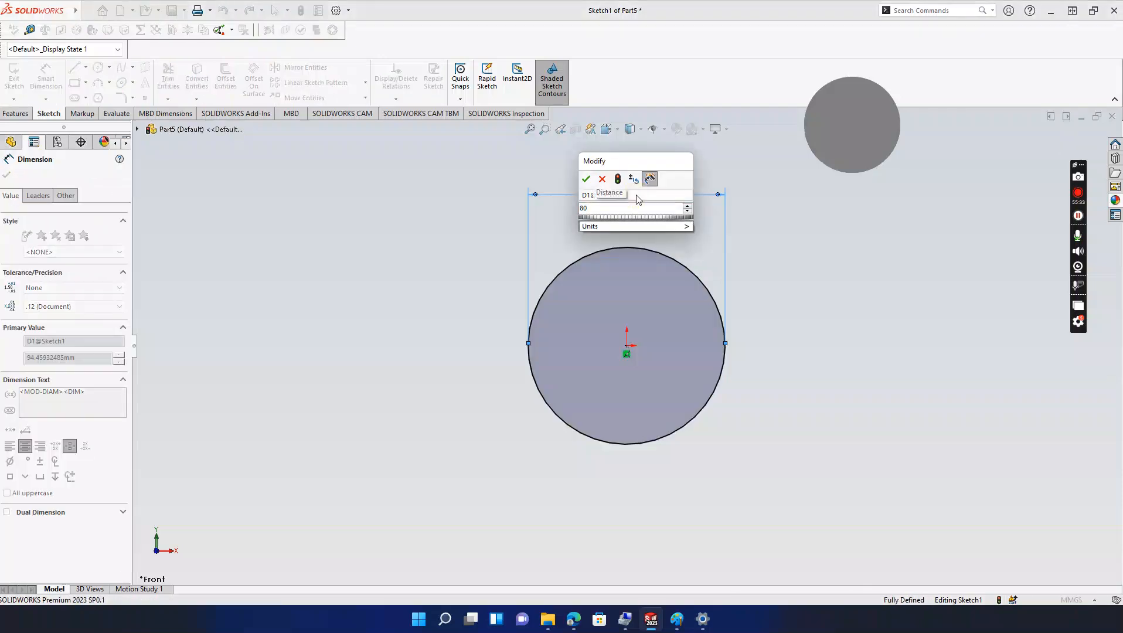
key("Return")
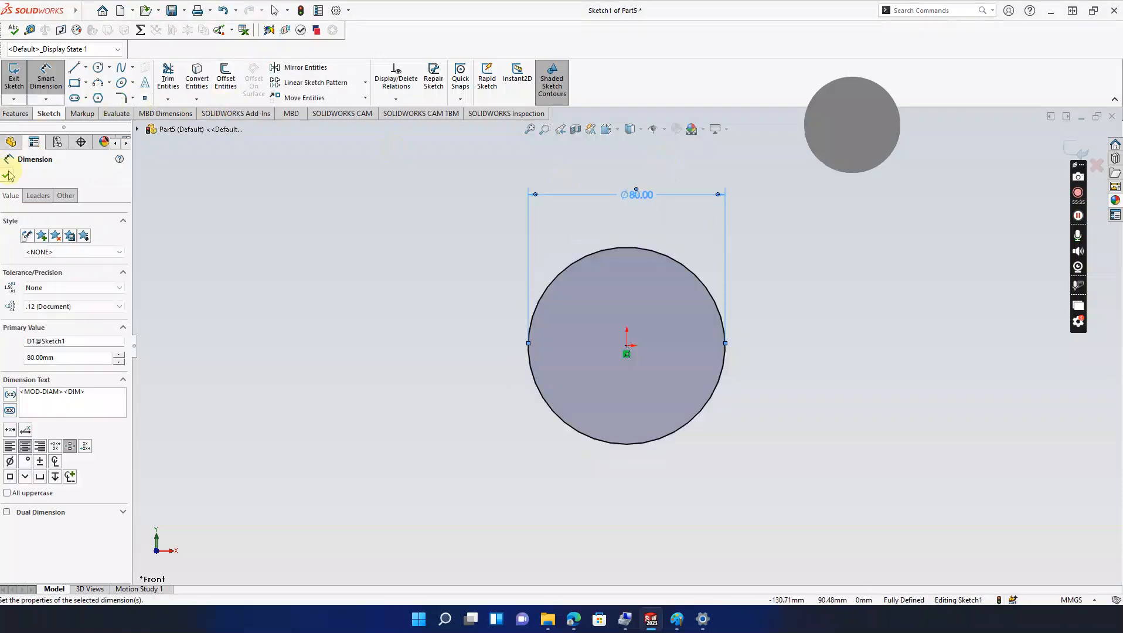
left_click(7, 174)
Step: Extrude the Ø80 circle 110 mm into a solid cylinder
left_click(16, 113)
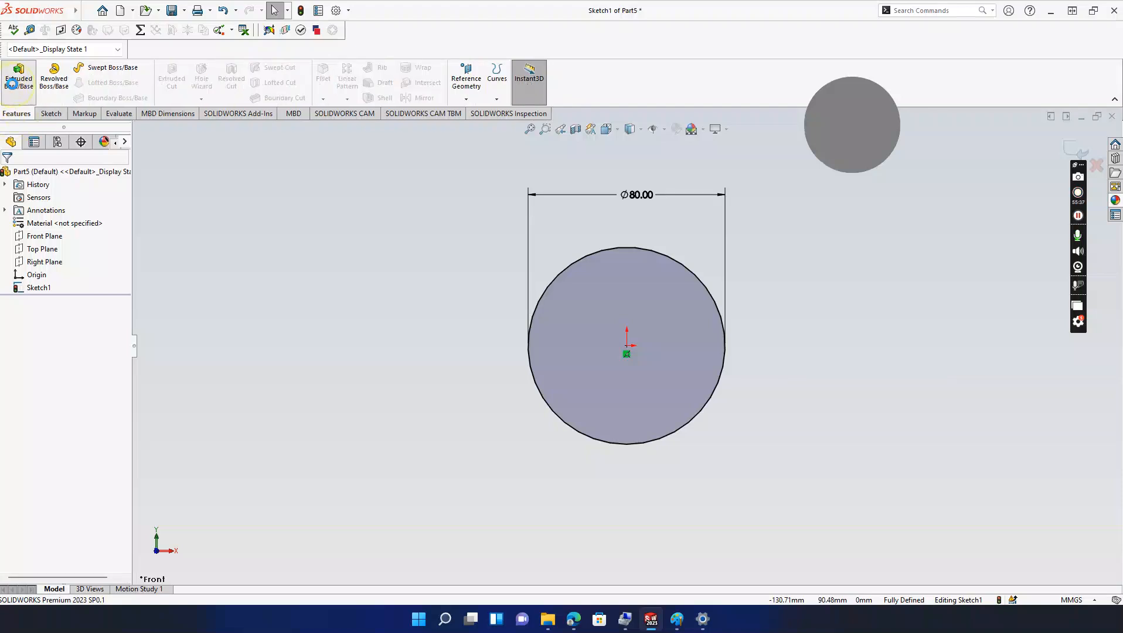
left_click(18, 78)
type("110")
key("Return")
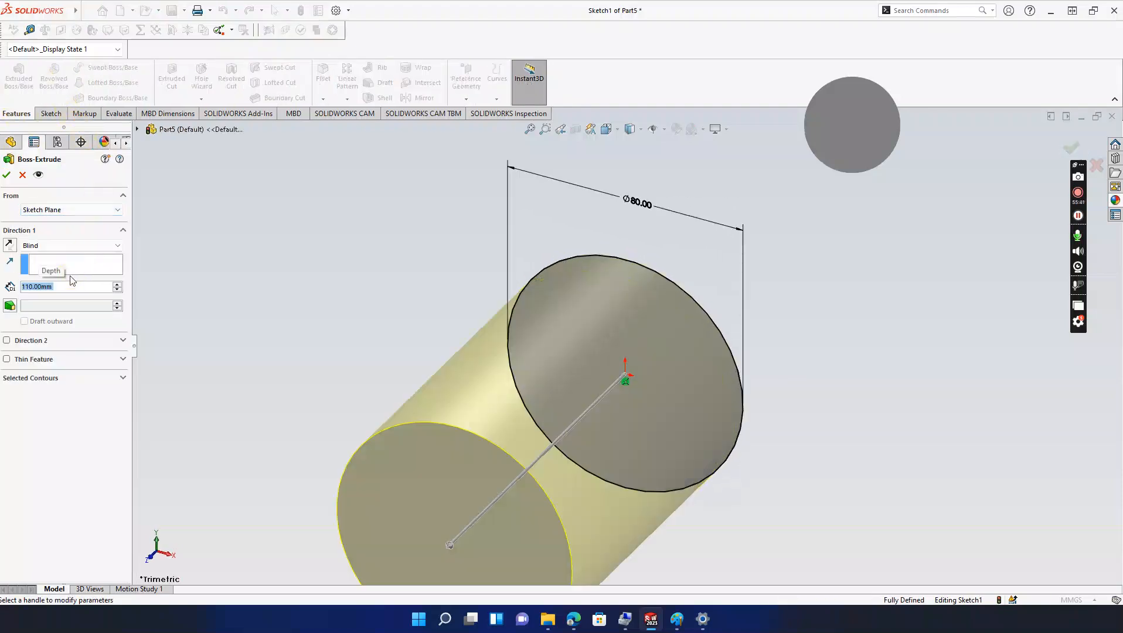
scroll(379, 215, "up", 3)
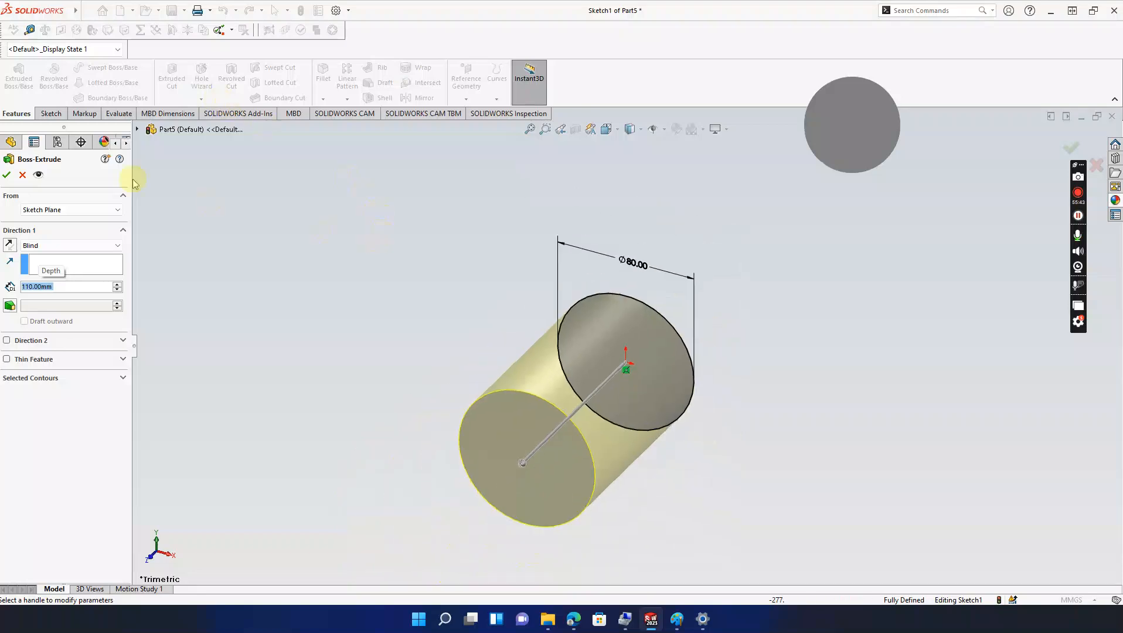
left_click(7, 175)
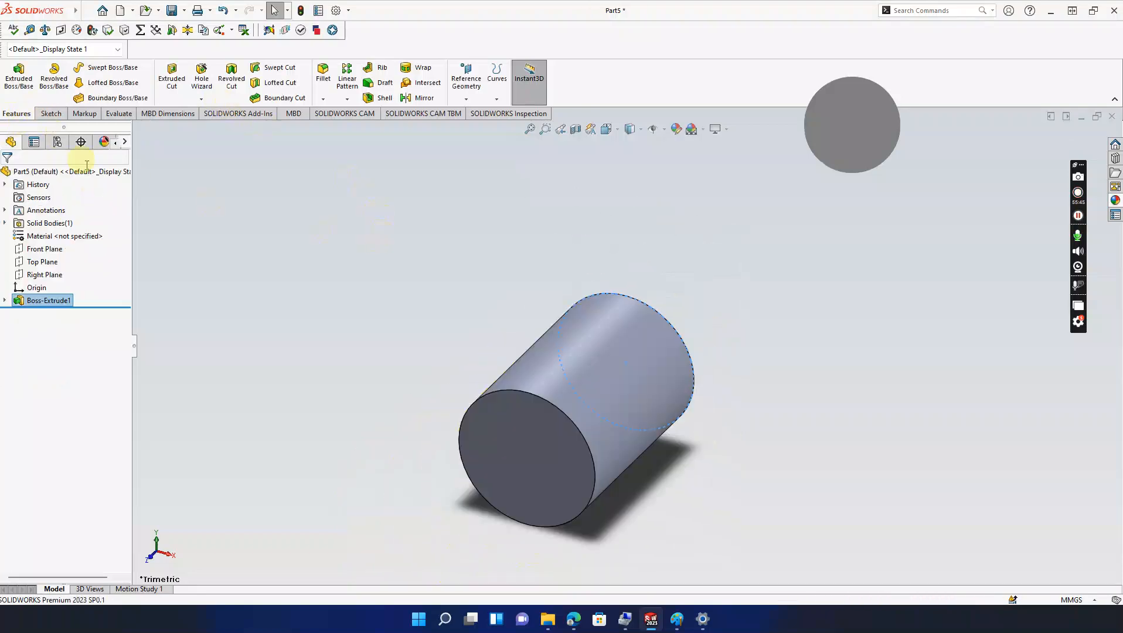
Step: Sketch a circle centred on the origin on the cylinder's front face
left_click(485, 437)
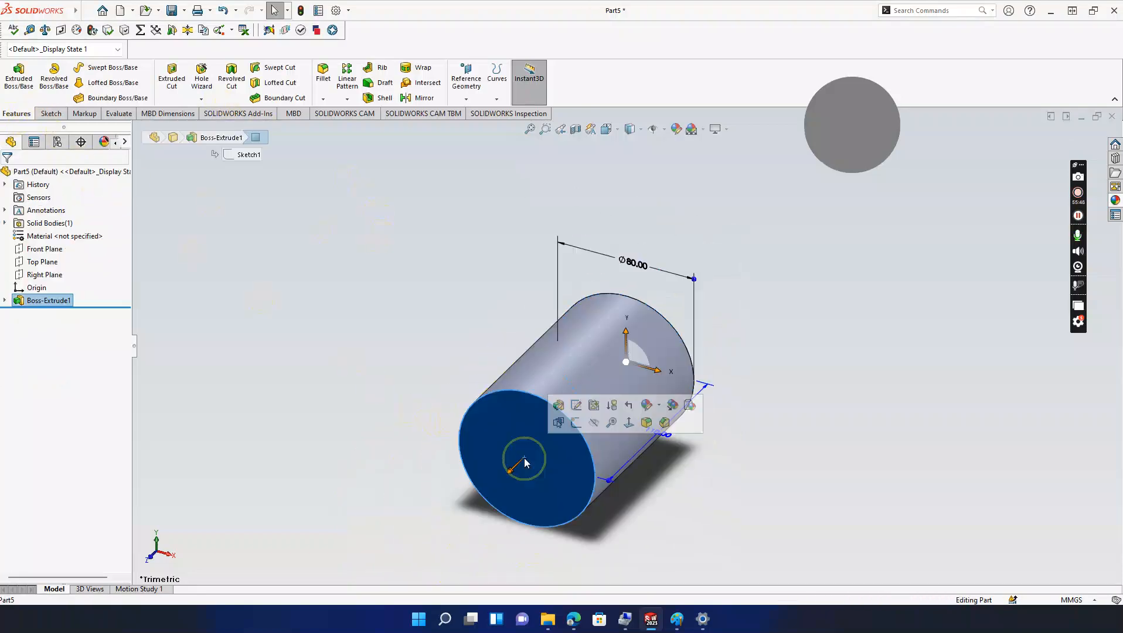
left_click(572, 424)
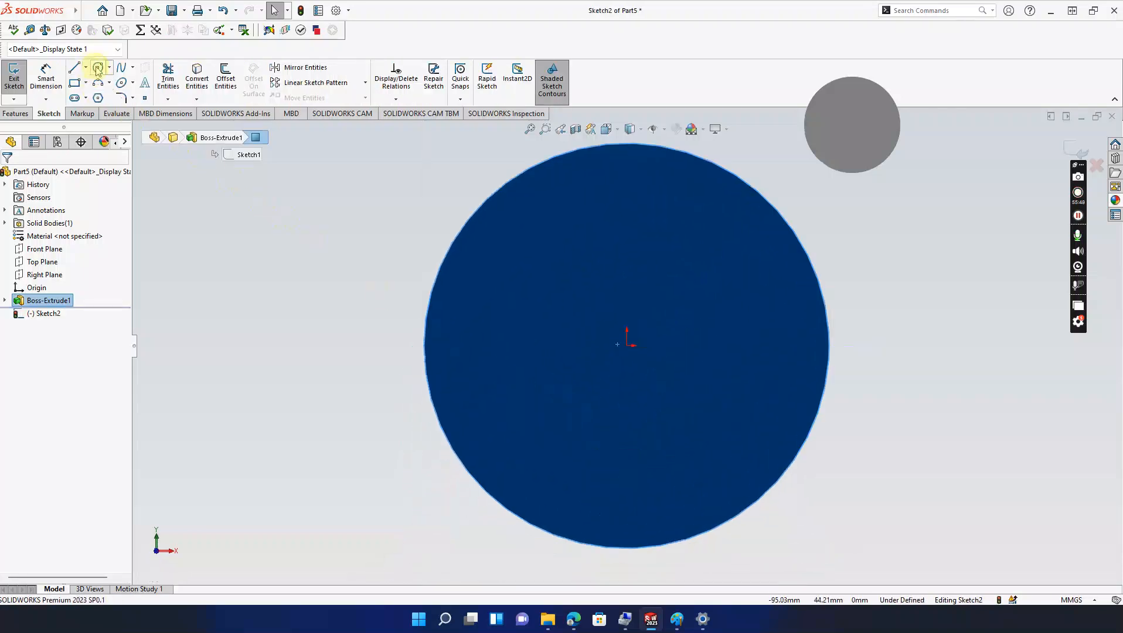
left_click(98, 67)
left_click(627, 345)
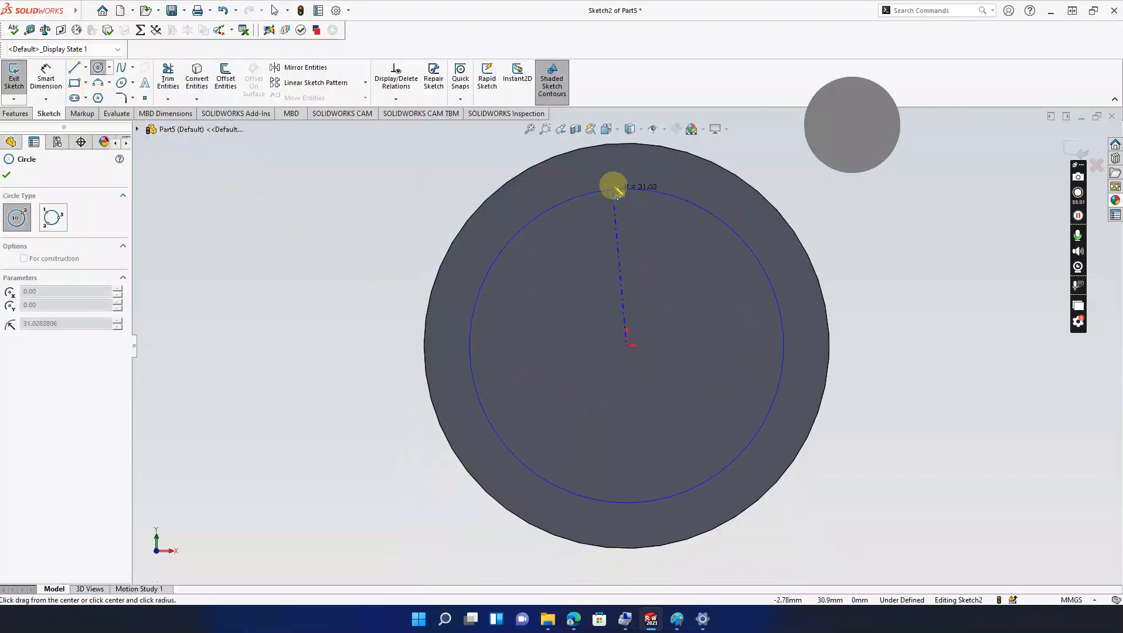
left_click(627, 157)
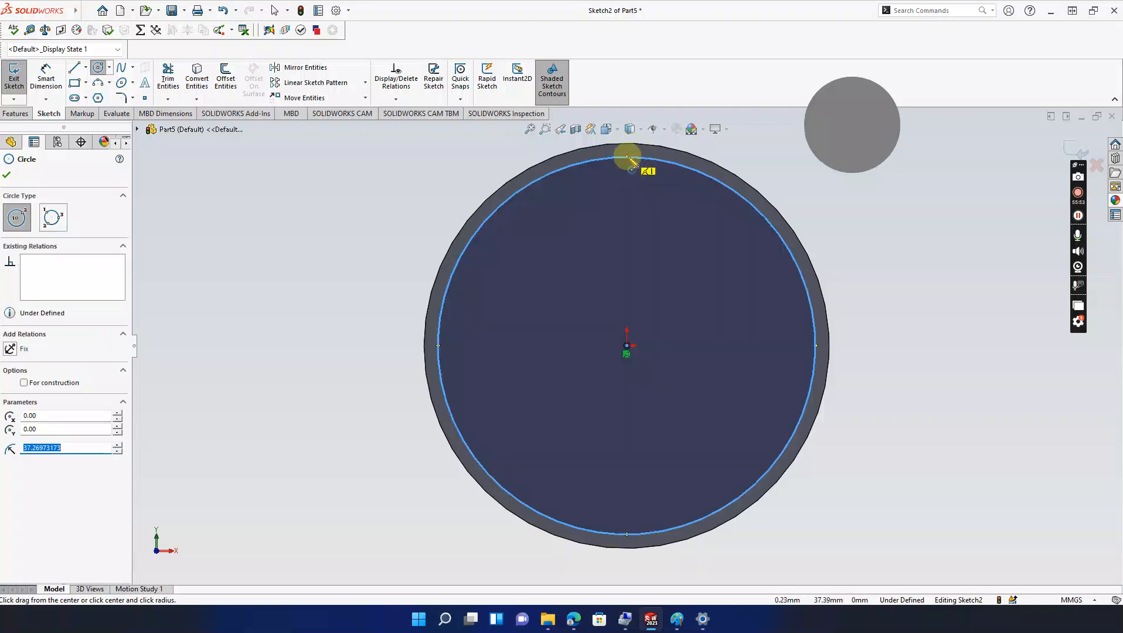
key("Escape")
Step: Dimension the inner circle's diameter to 70 mm
left_click(46, 75)
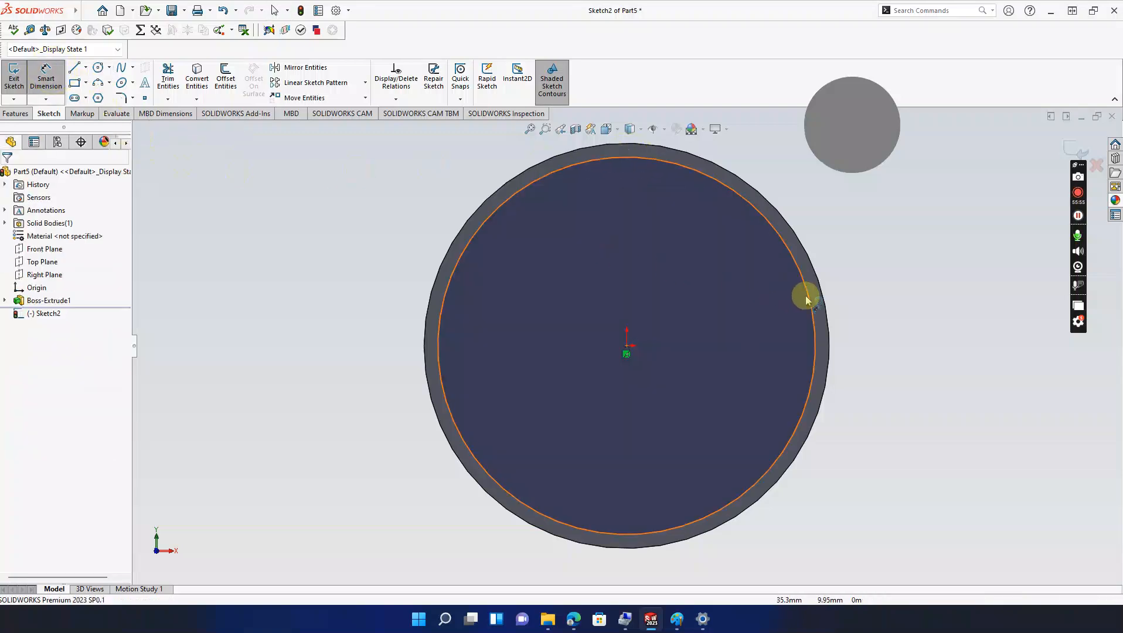
left_click(824, 305)
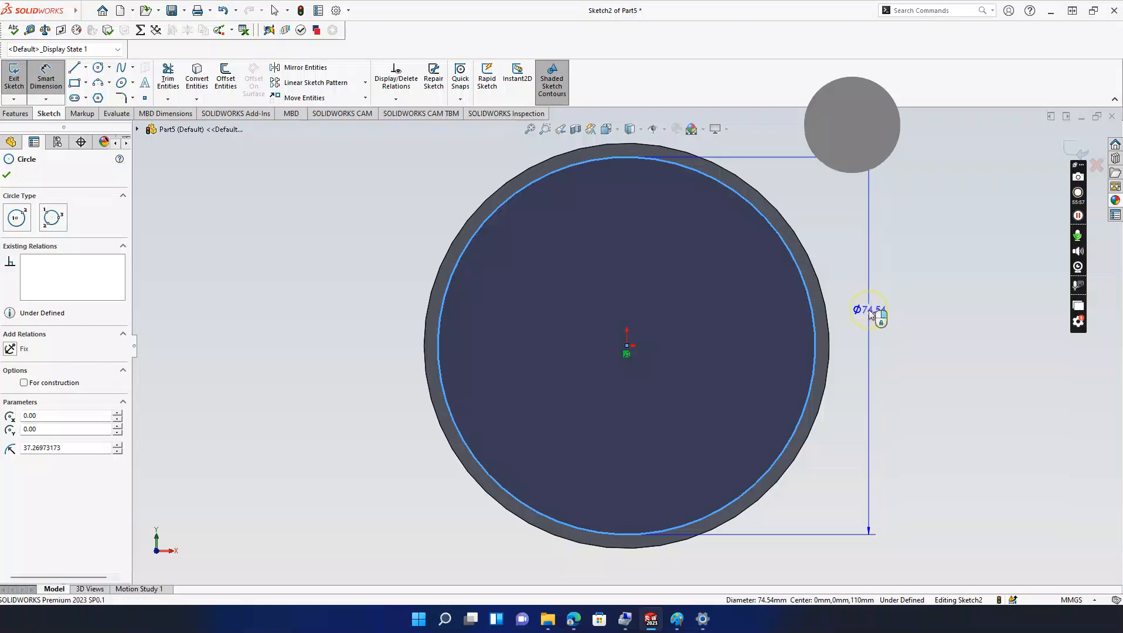
left_click(869, 311)
type("70")
key("Return")
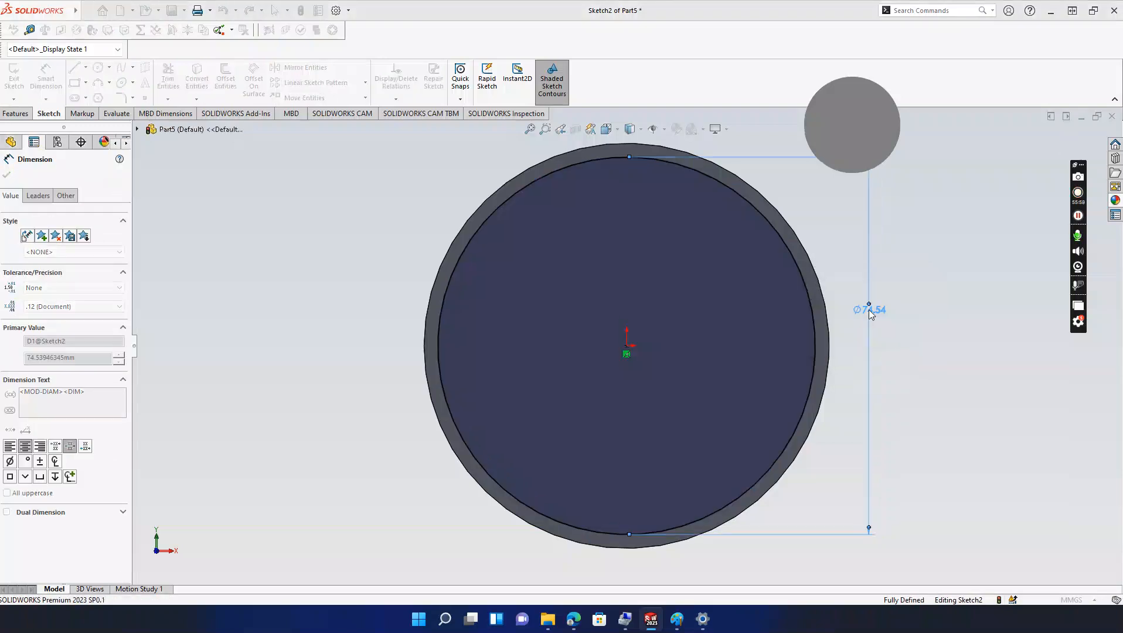
left_click(6, 174)
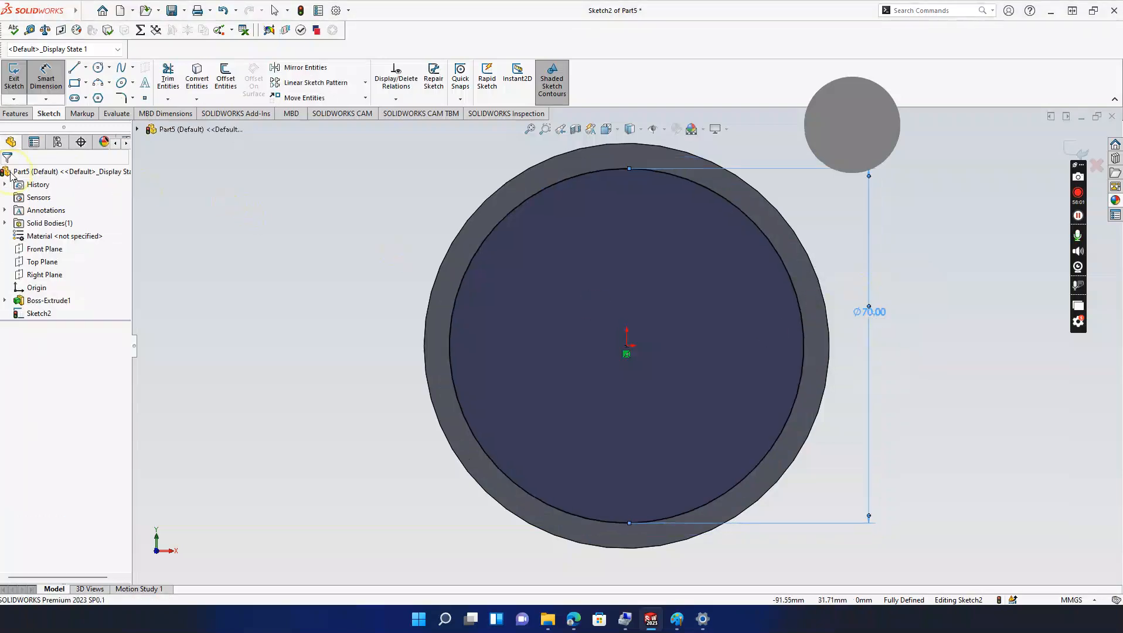
Step: Extruded-cut the Ø70 circle Through All to hollow the cylinder, then orbit to inspect the tube
left_click(27, 116)
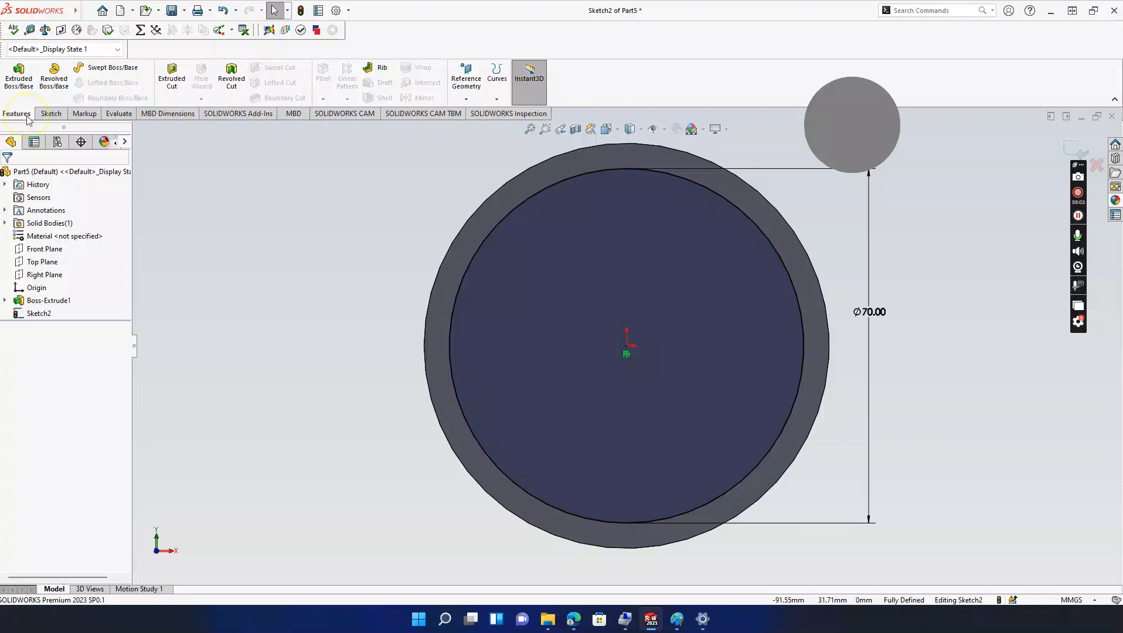
left_click(171, 76)
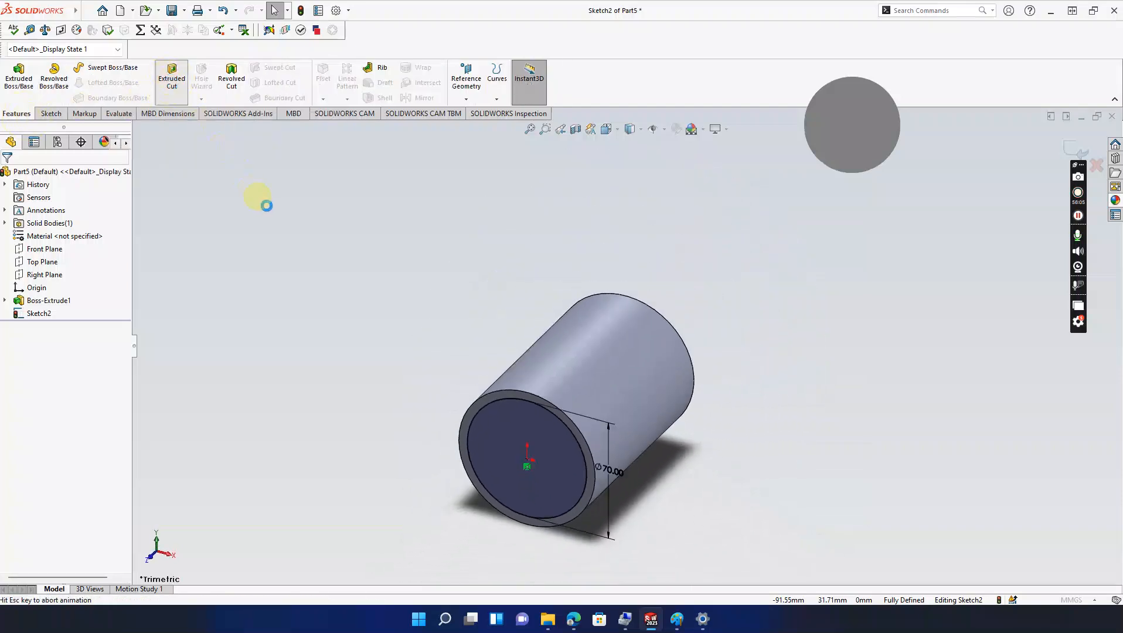
left_click(56, 245)
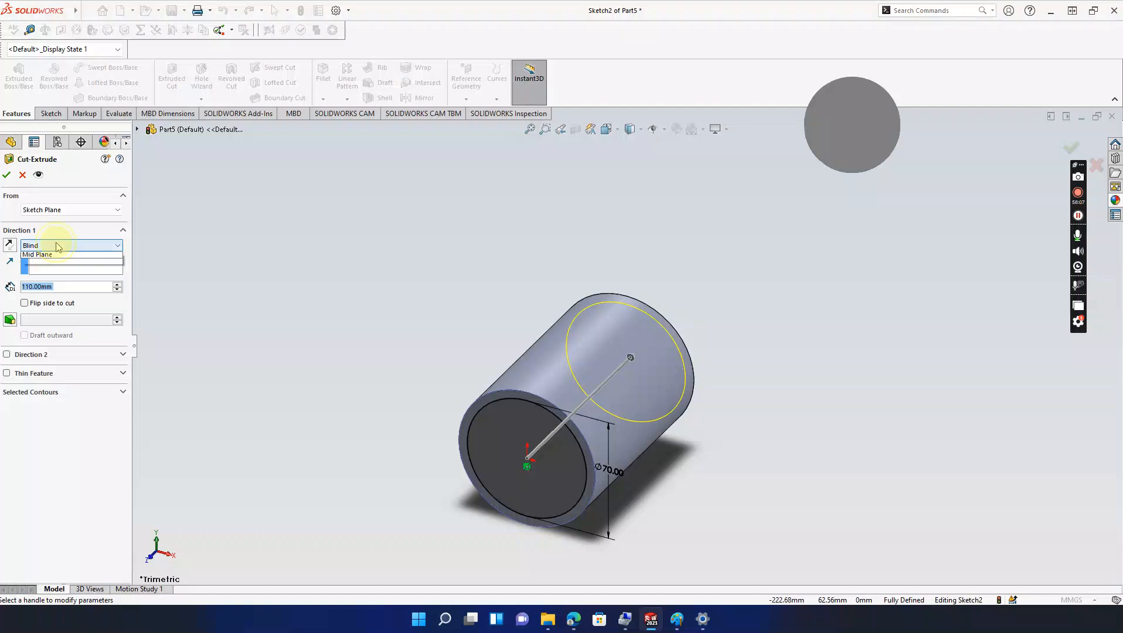
left_click(56, 270)
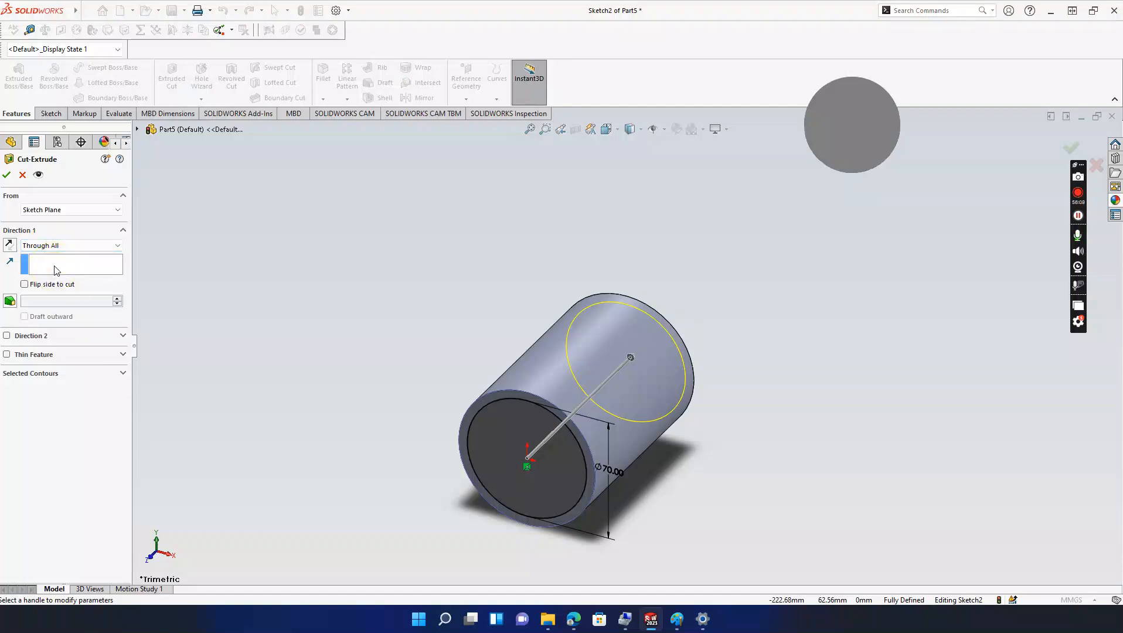
left_click(7, 174)
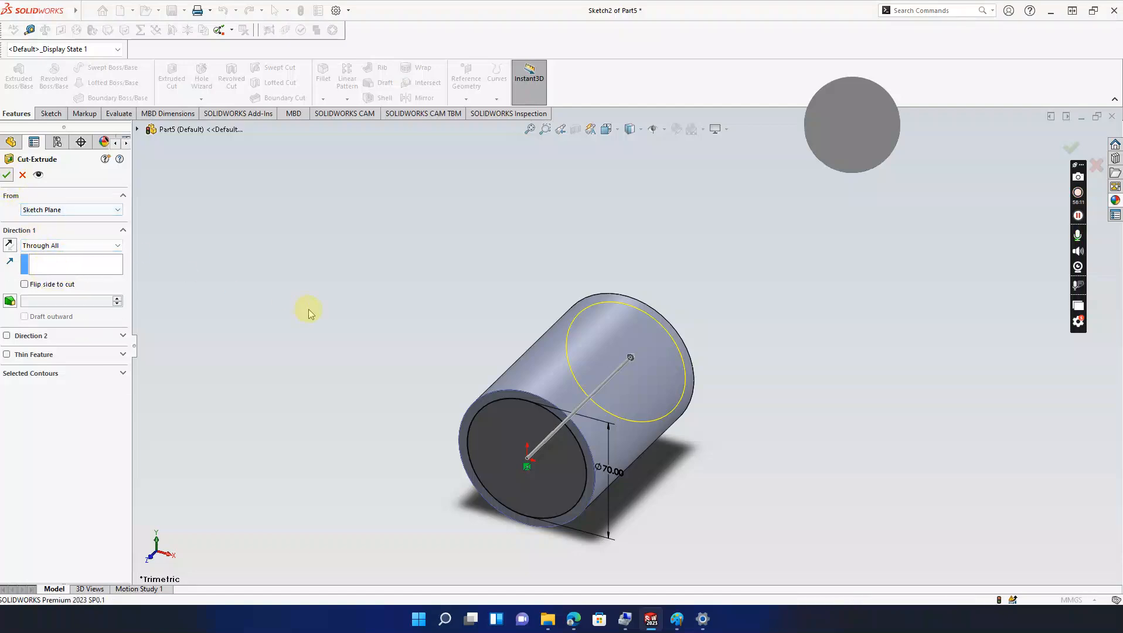
middle_click_drag(309, 315, 589, 371)
mouse_move(677, 619)
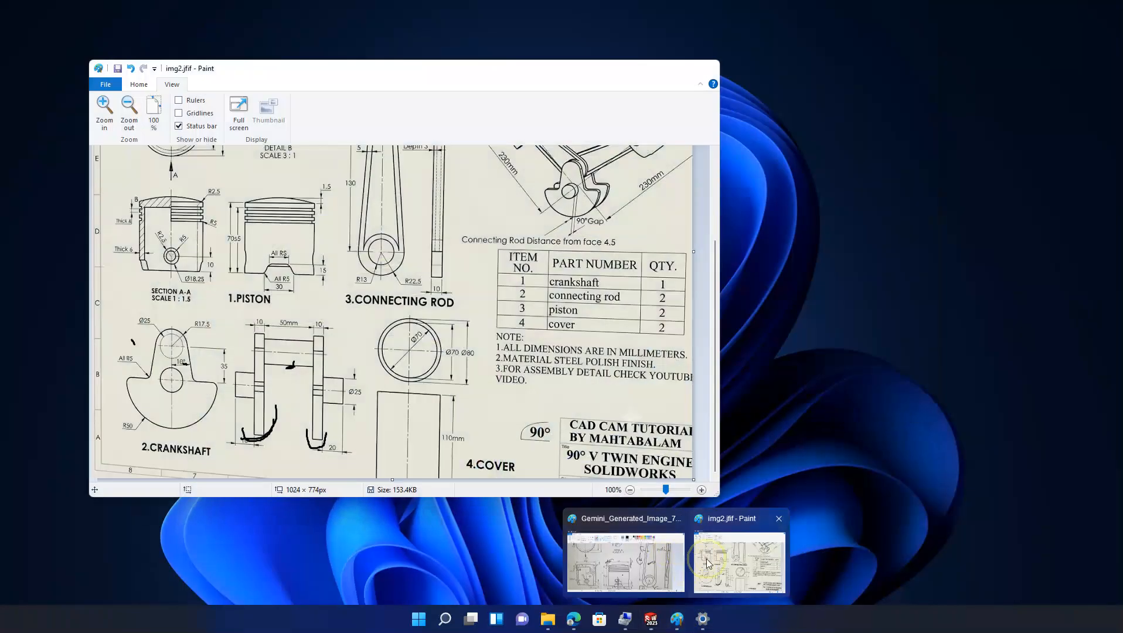
left_click(707, 564)
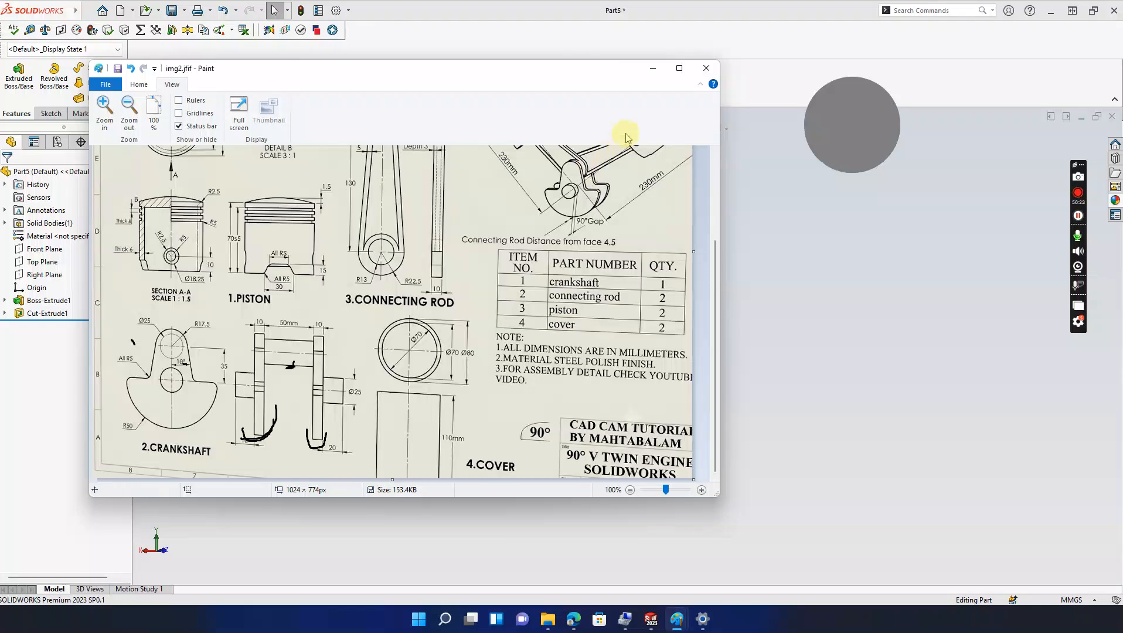
left_click(652, 70)
middle_click_drag(733, 327, 797, 372)
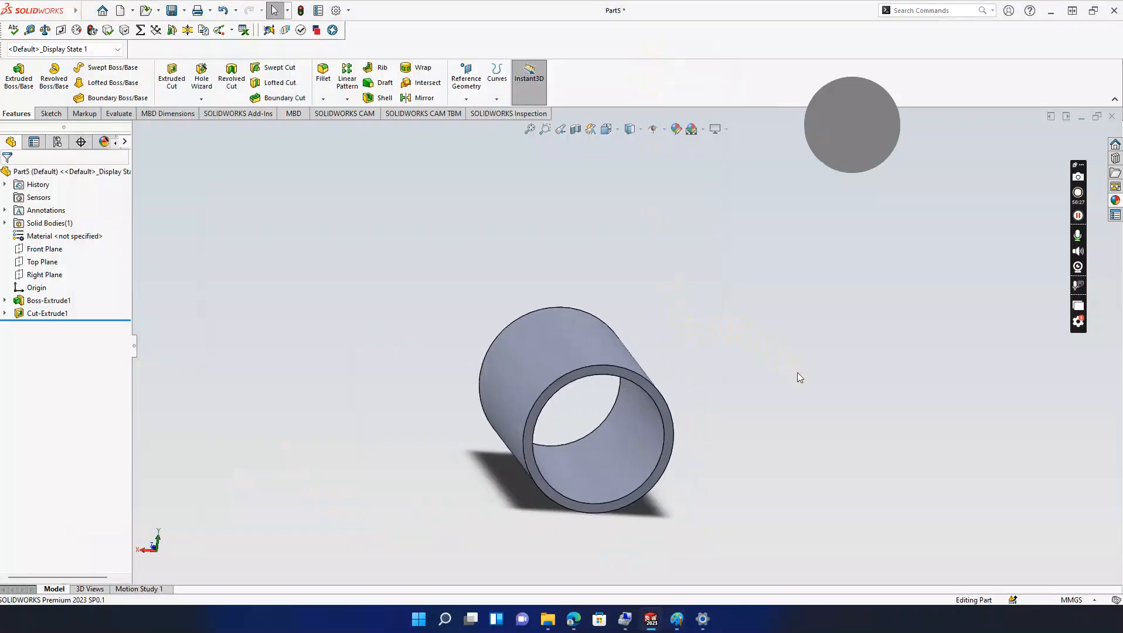
key("ctrl+s")
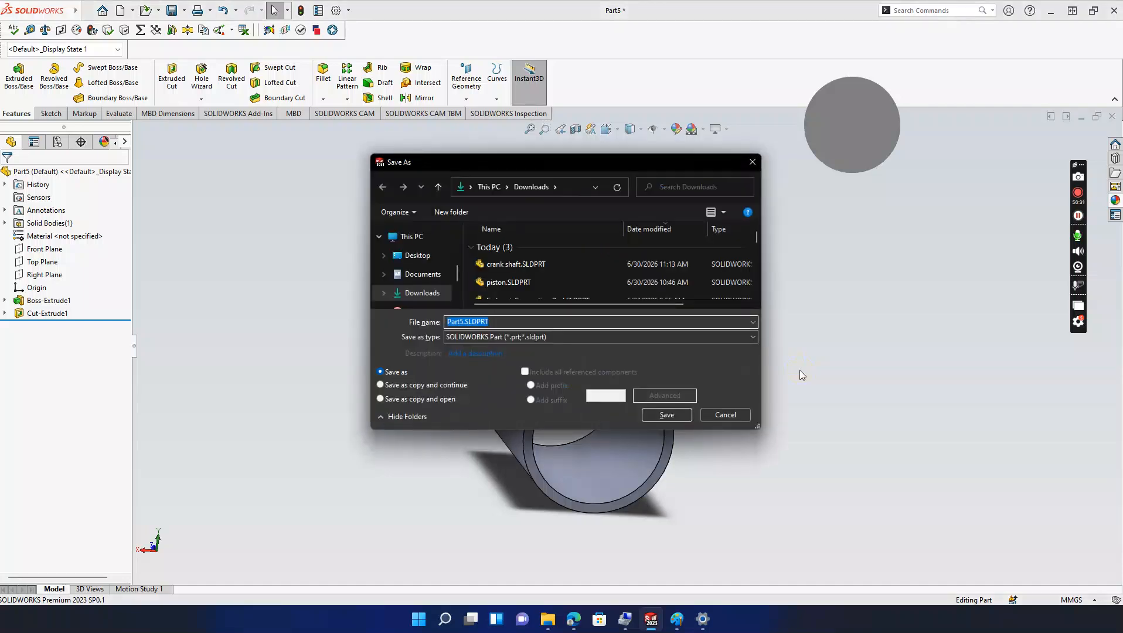
Step: Save the tube part under the file name 'cover' (cover.SLDPRT) and reorient the view
type("co")
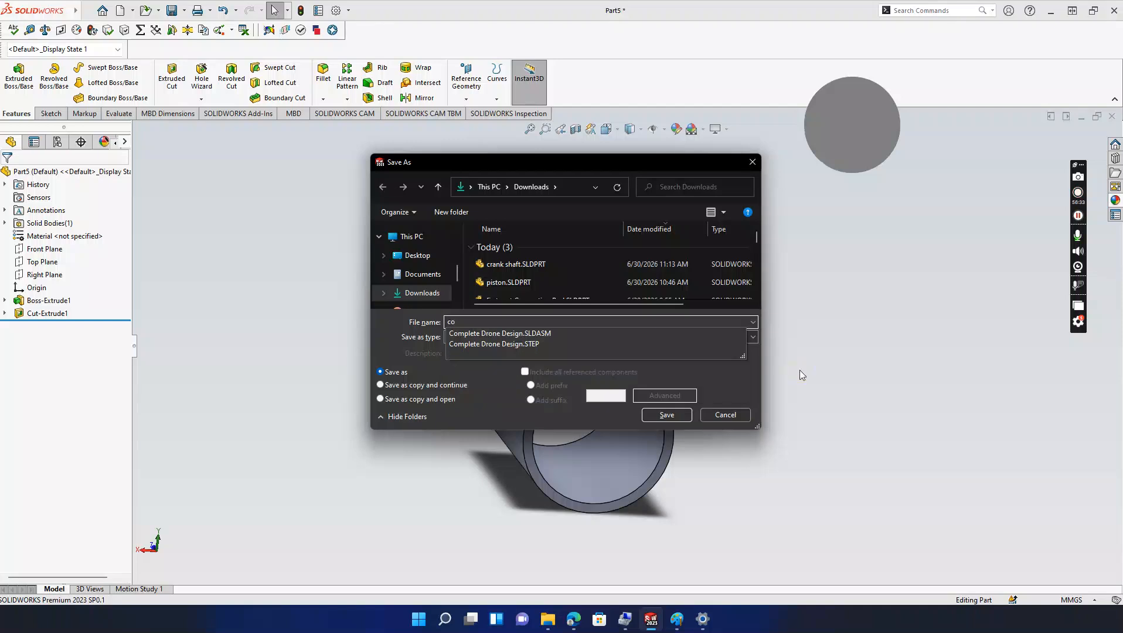
type("ver")
key("Return")
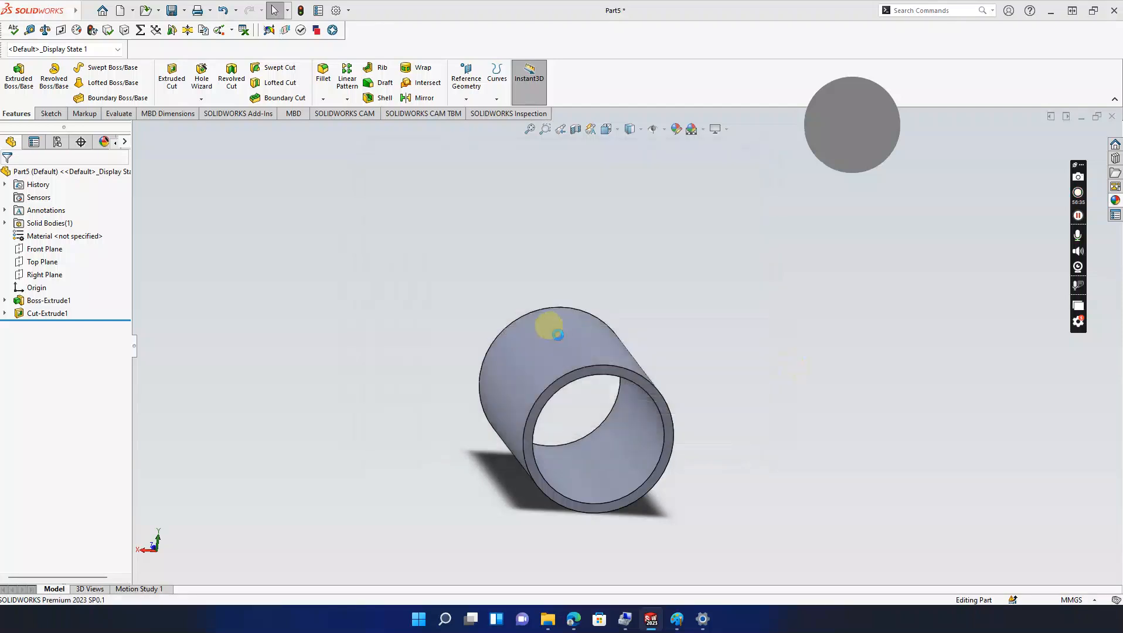
middle_click_drag(682, 276, 657, 364)
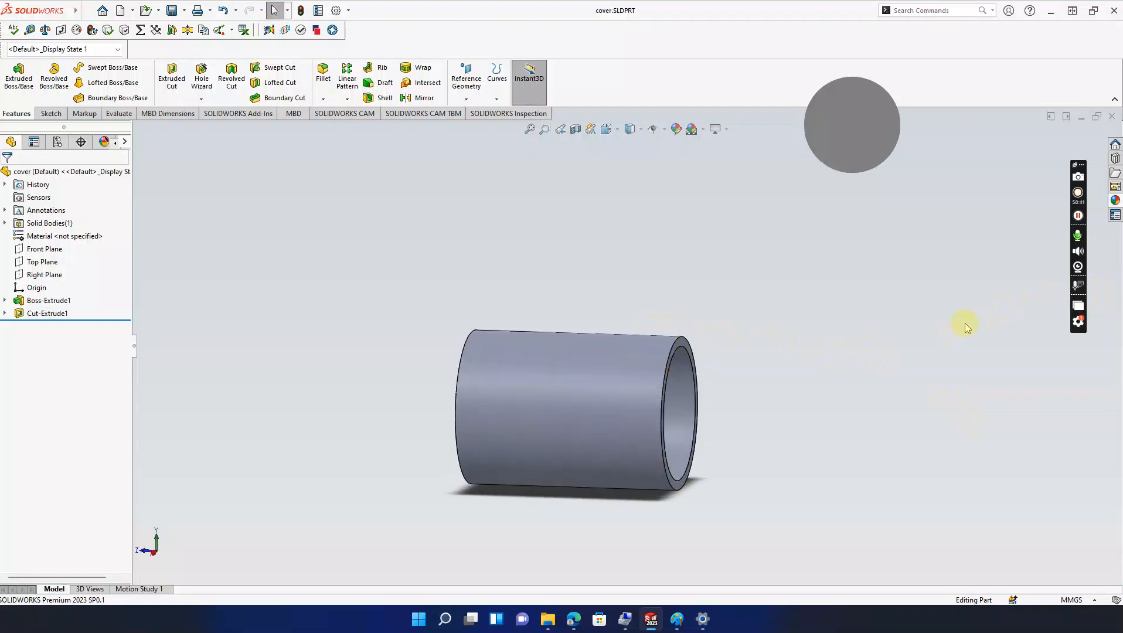